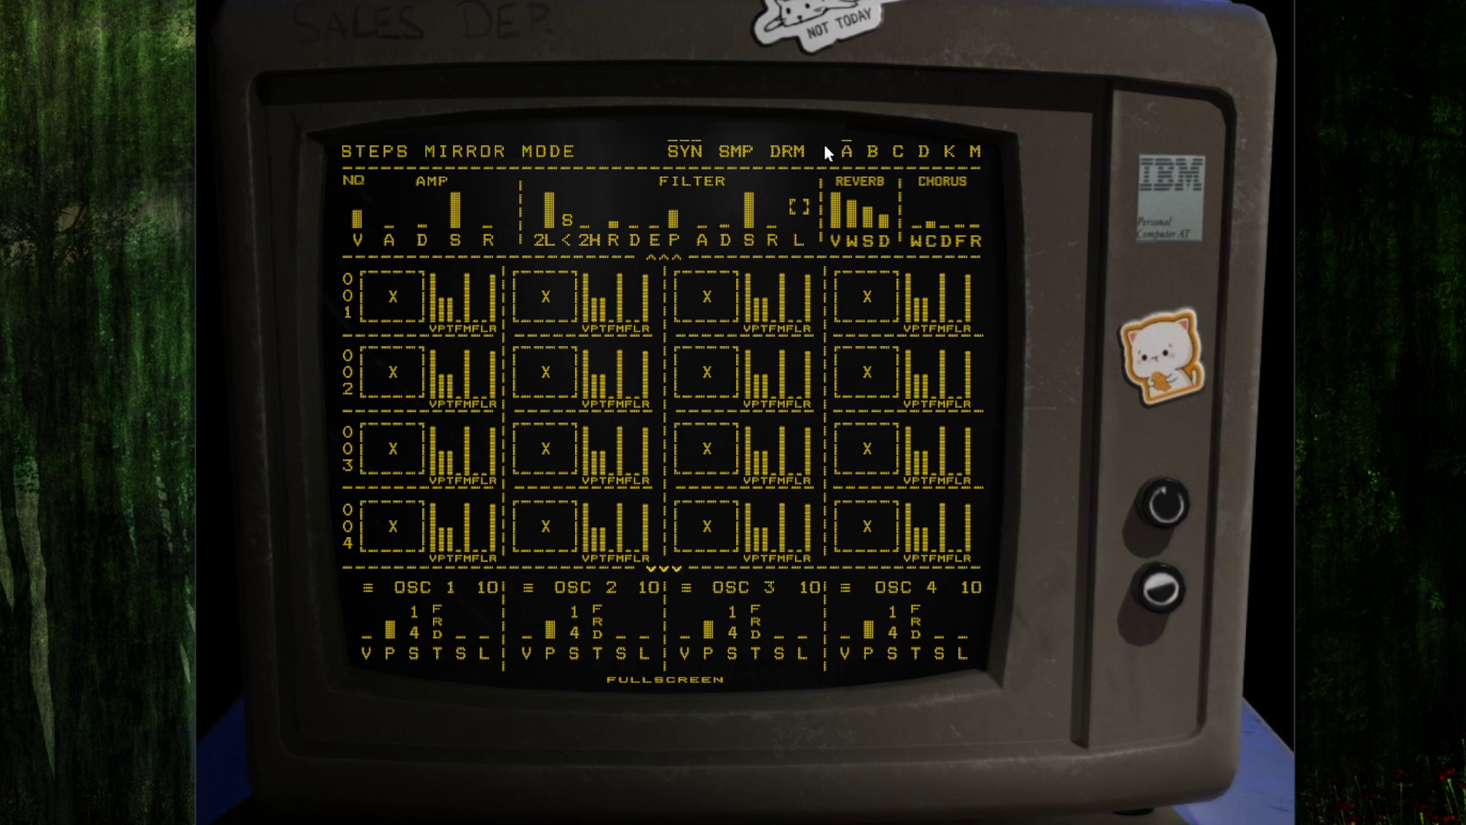
- Look through the drum machine, sample player and synth sections
{"action": "left_click", "coordinate": [788, 156]}
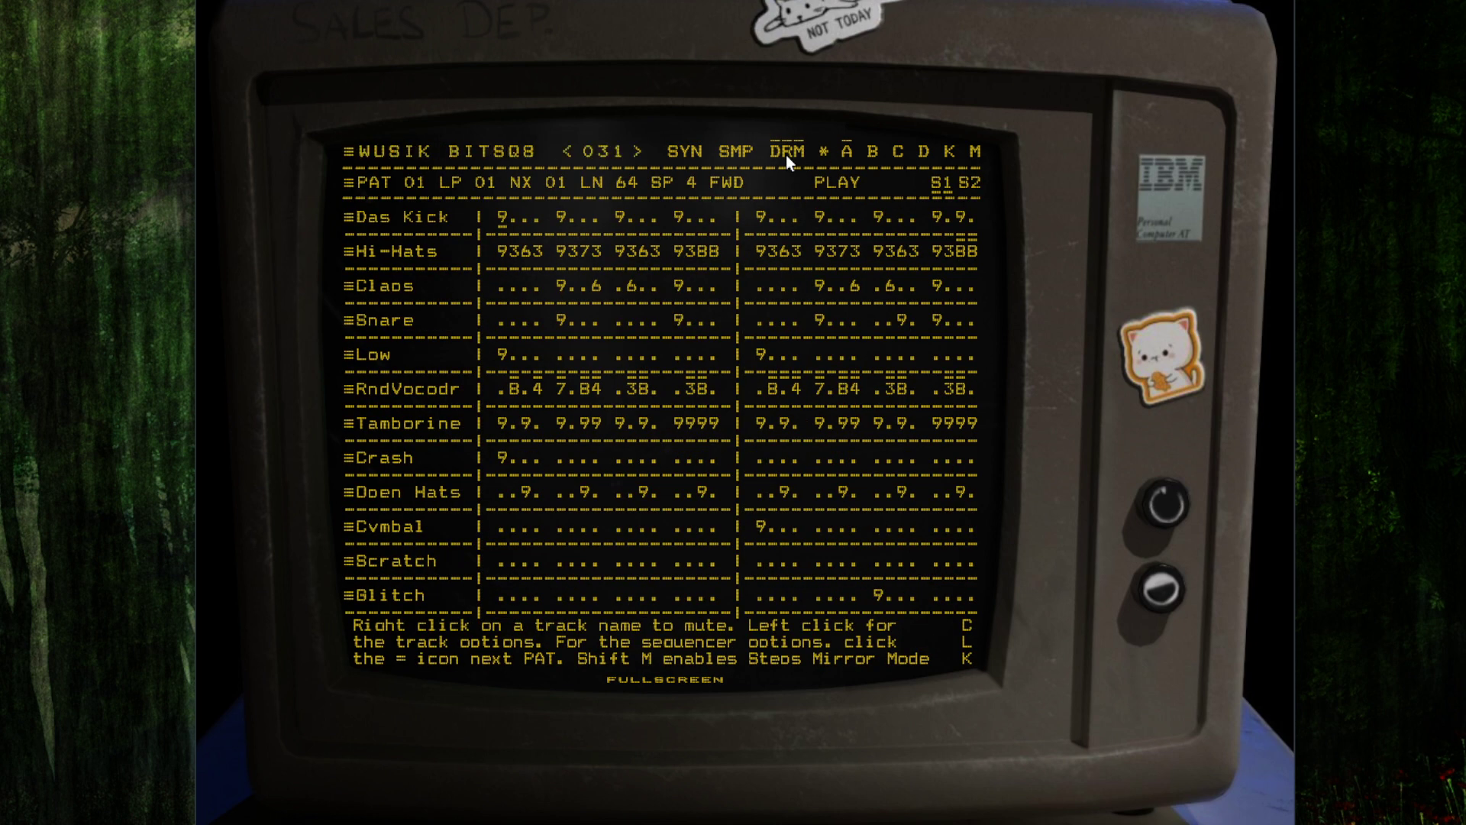
{"action": "left_click", "coordinate": [730, 154]}
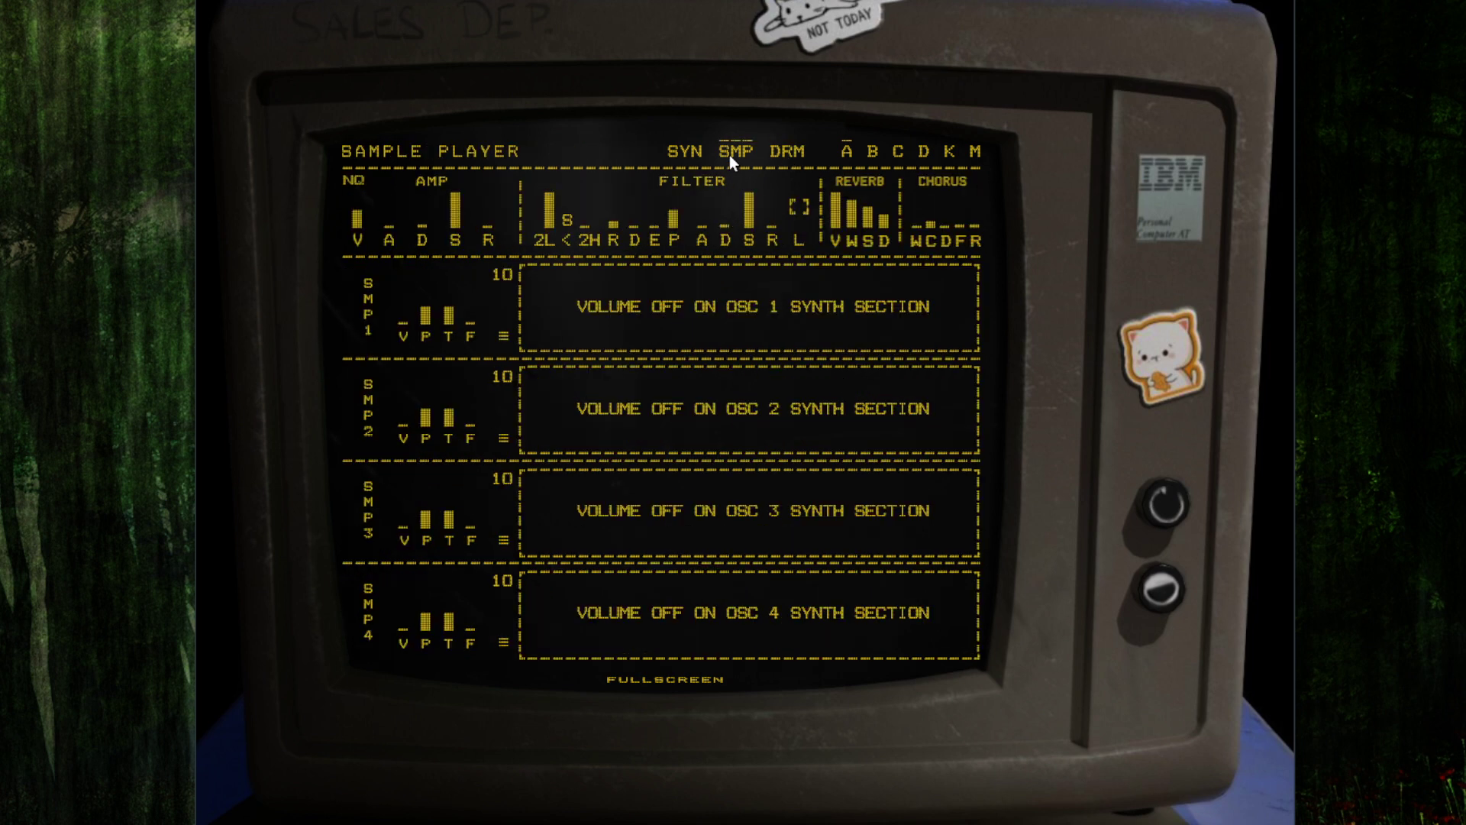
{"action": "left_click", "coordinate": [682, 157]}
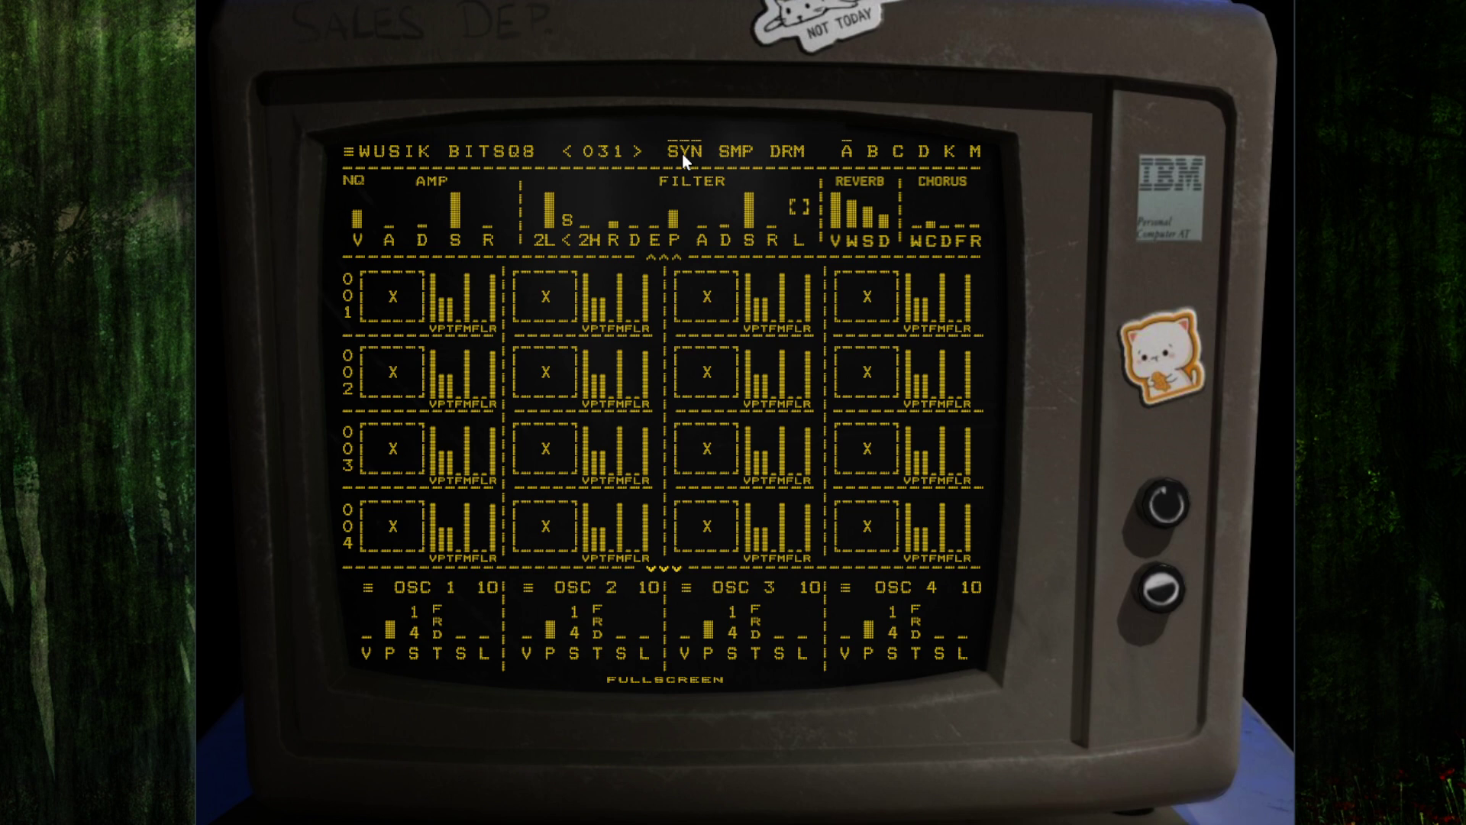
- Open the sample player and view the waveforms in the first slot's sample browser
{"action": "left_click", "coordinate": [737, 152]}
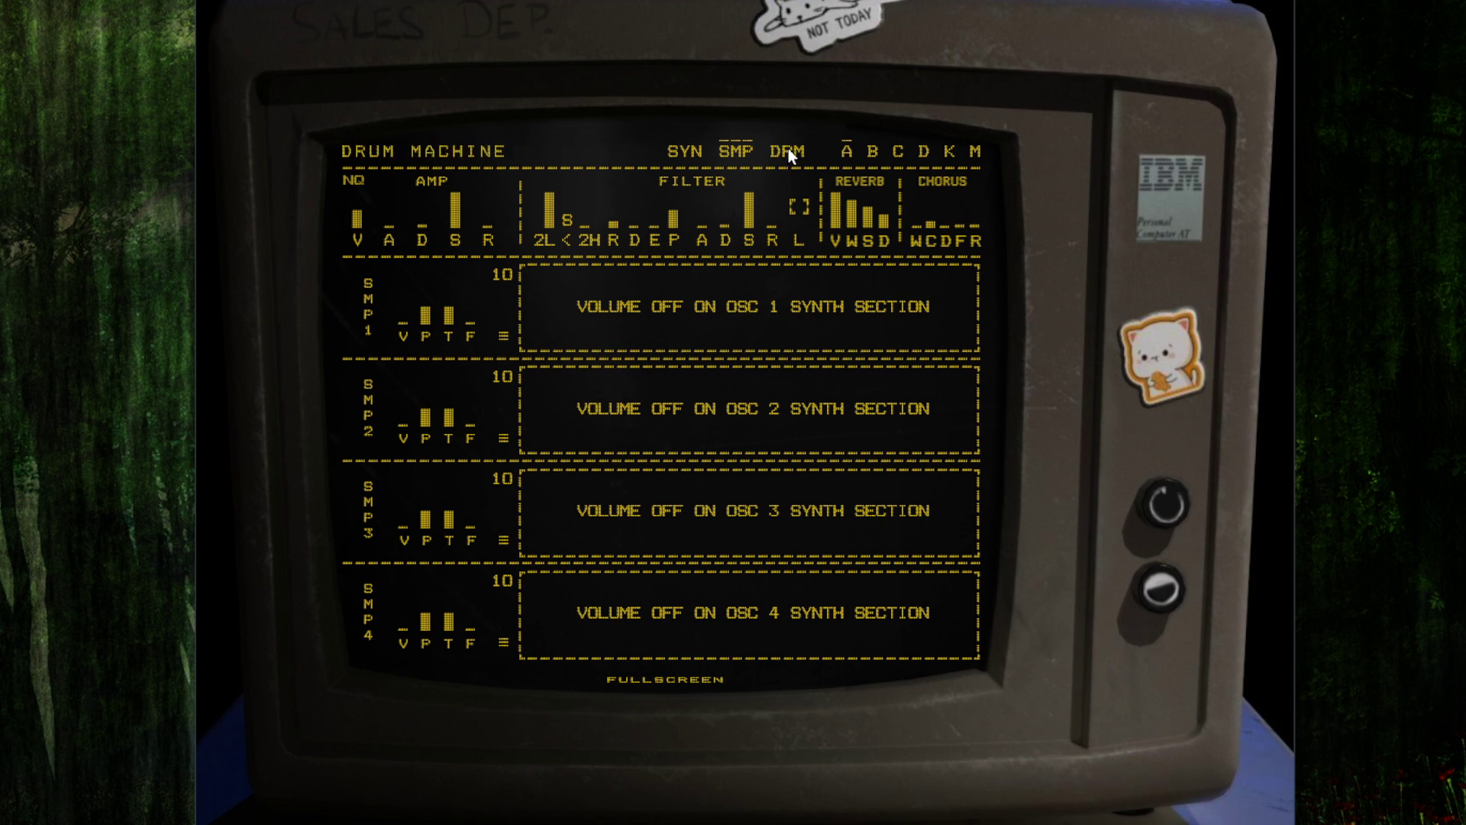
{"action": "left_click", "coordinate": [697, 315]}
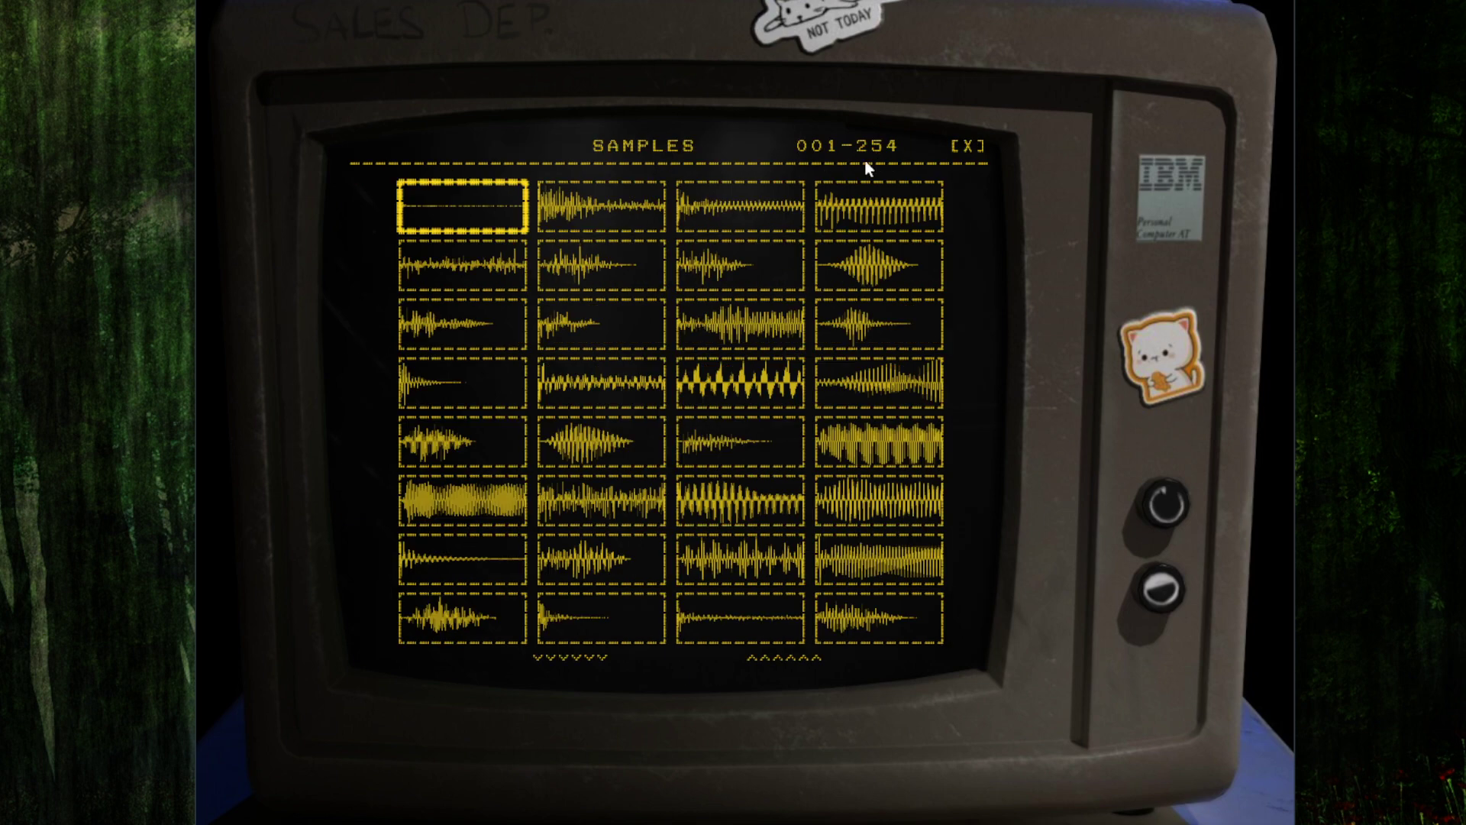
{"action": "left_click", "coordinate": [965, 149]}
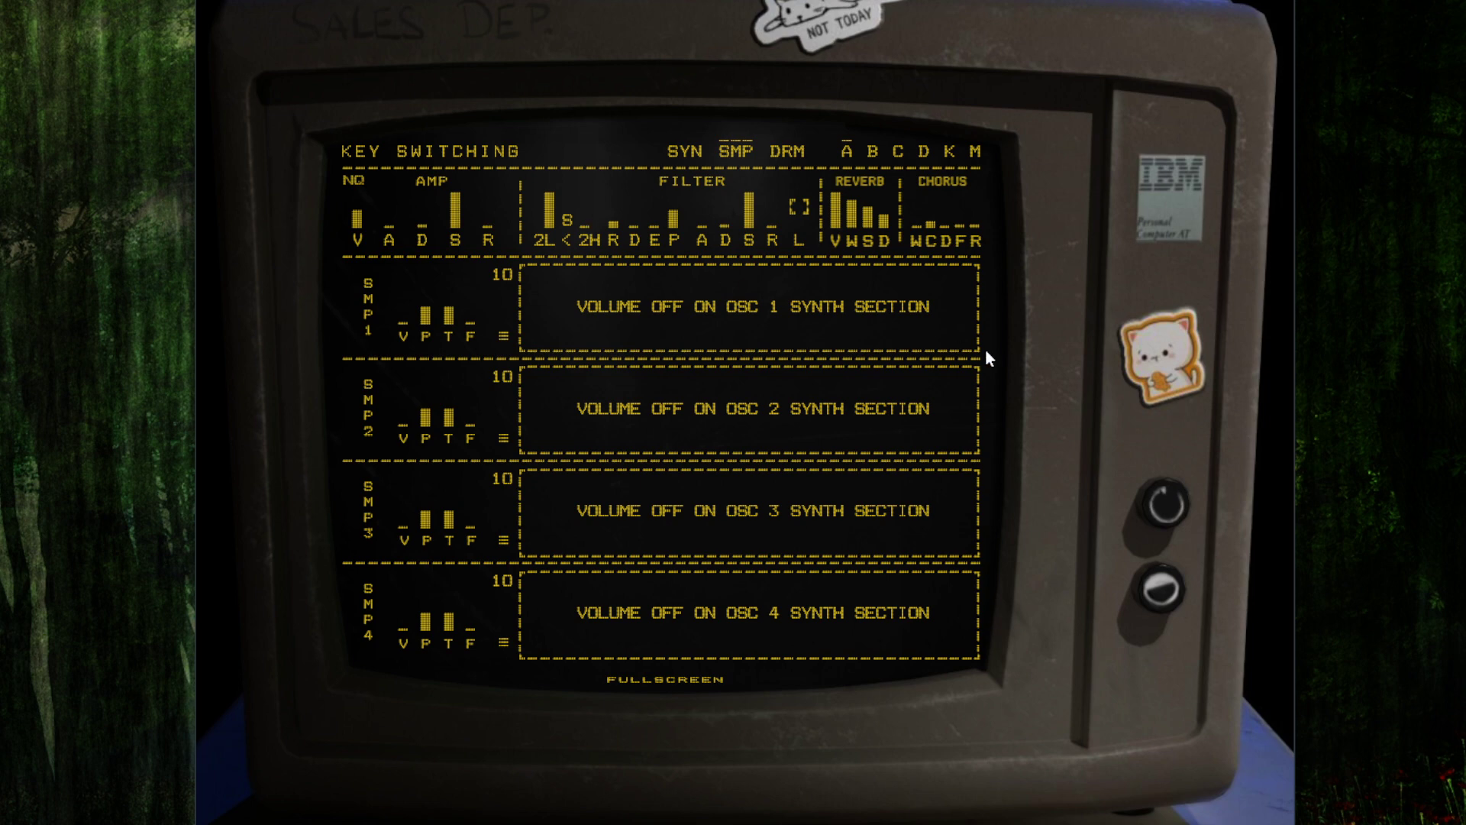
- Open the drum machine and view the Das Kick track's sound options
{"action": "left_click", "coordinate": [788, 152]}
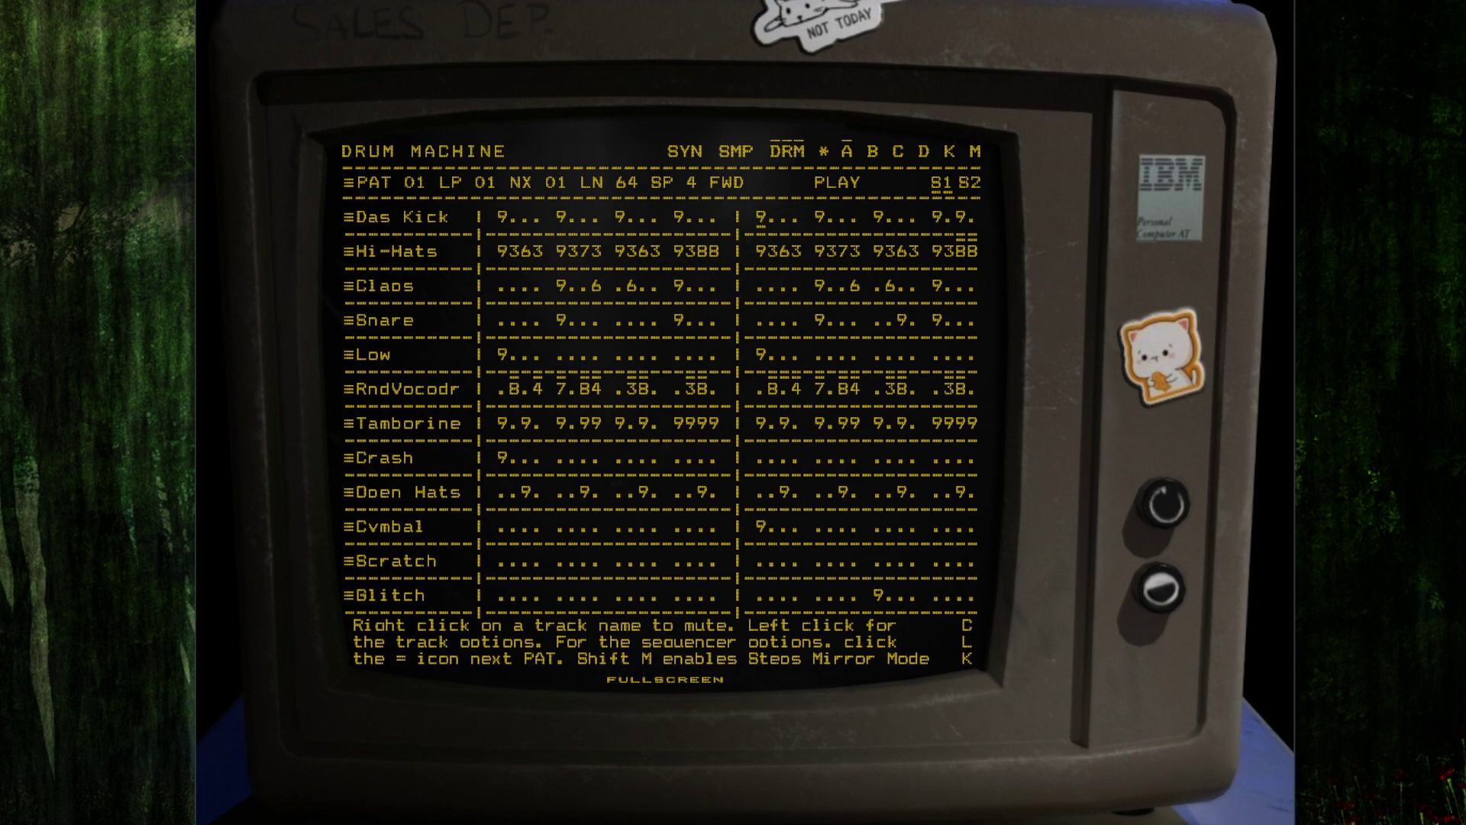
{"action": "left_click", "coordinate": [421, 220]}
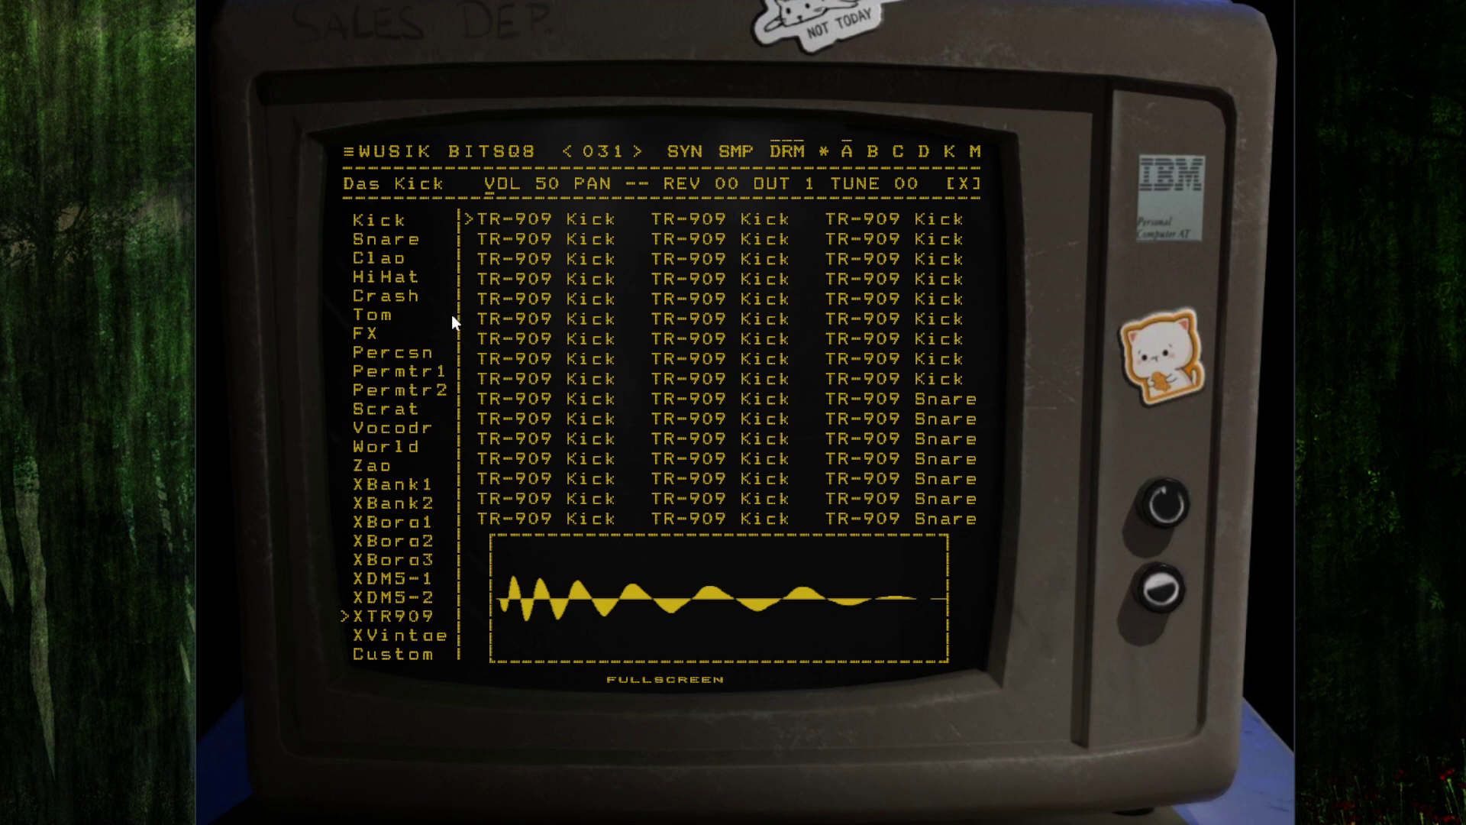
{"action": "left_click", "coordinate": [966, 185]}
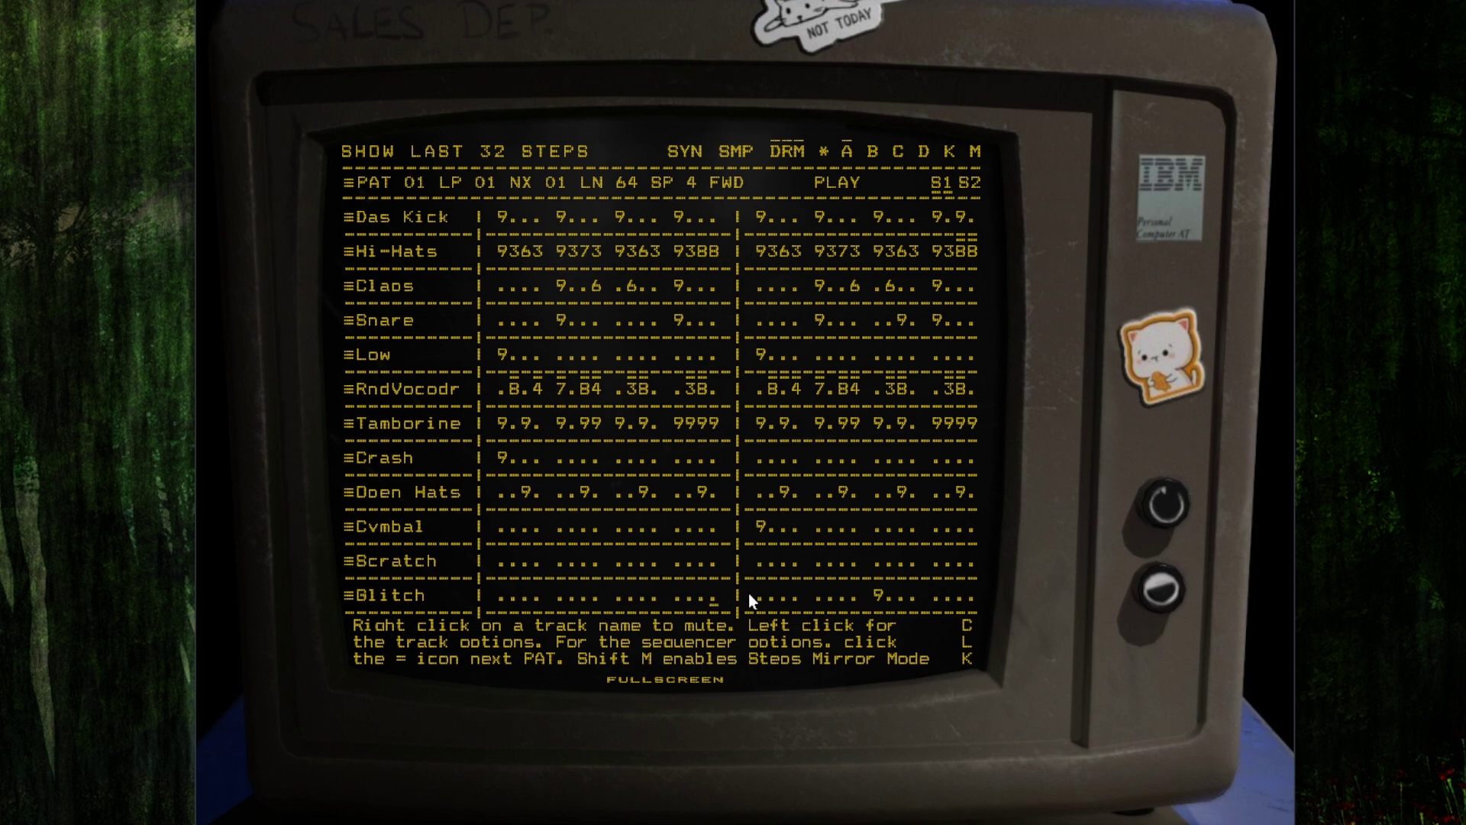
- Switch the interface to fullscreen and look at the preset list without loading a preset
{"action": "left_click", "coordinate": [677, 679]}
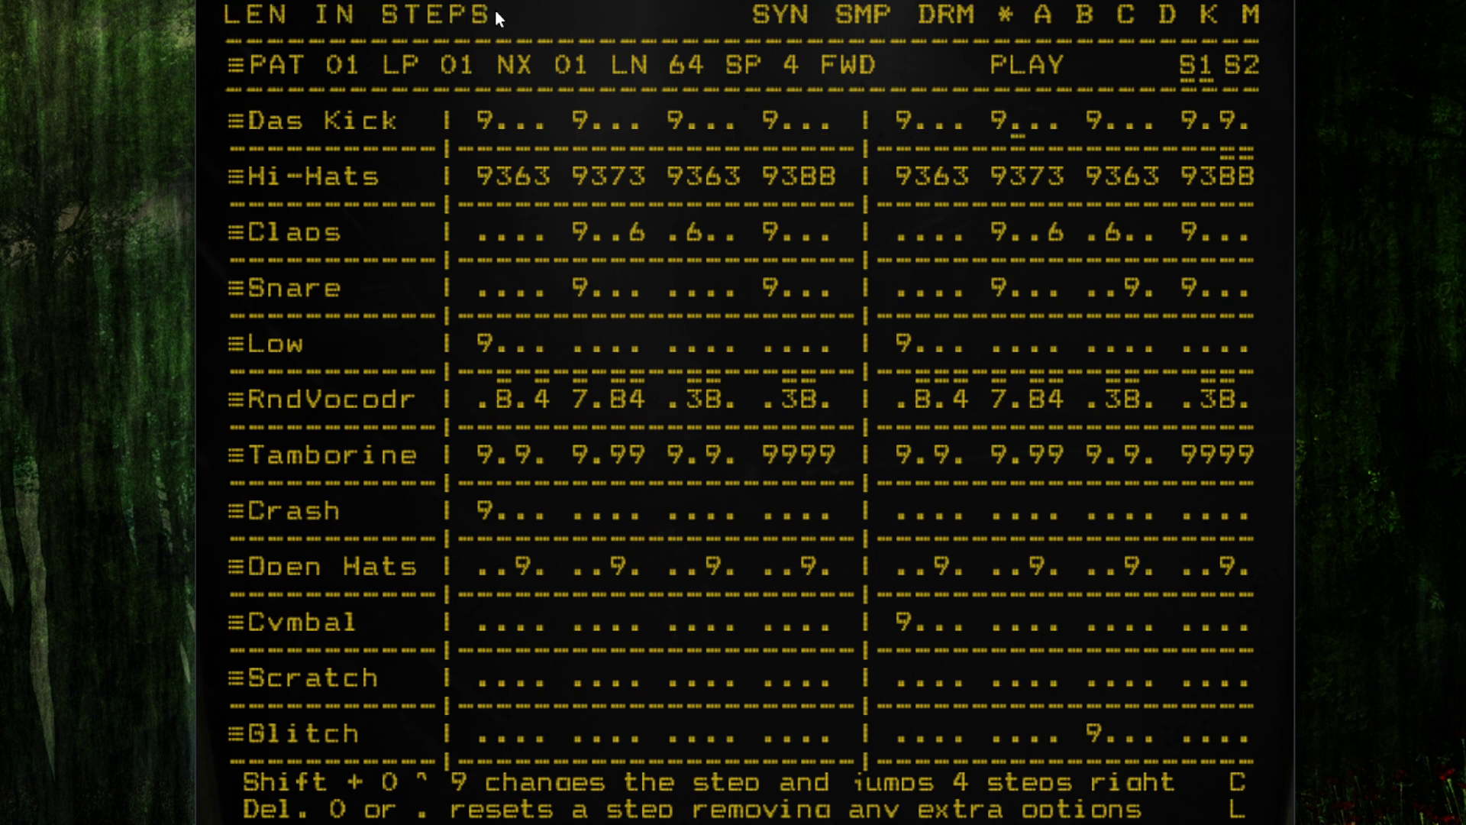
{"action": "left_click", "coordinate": [682, 9]}
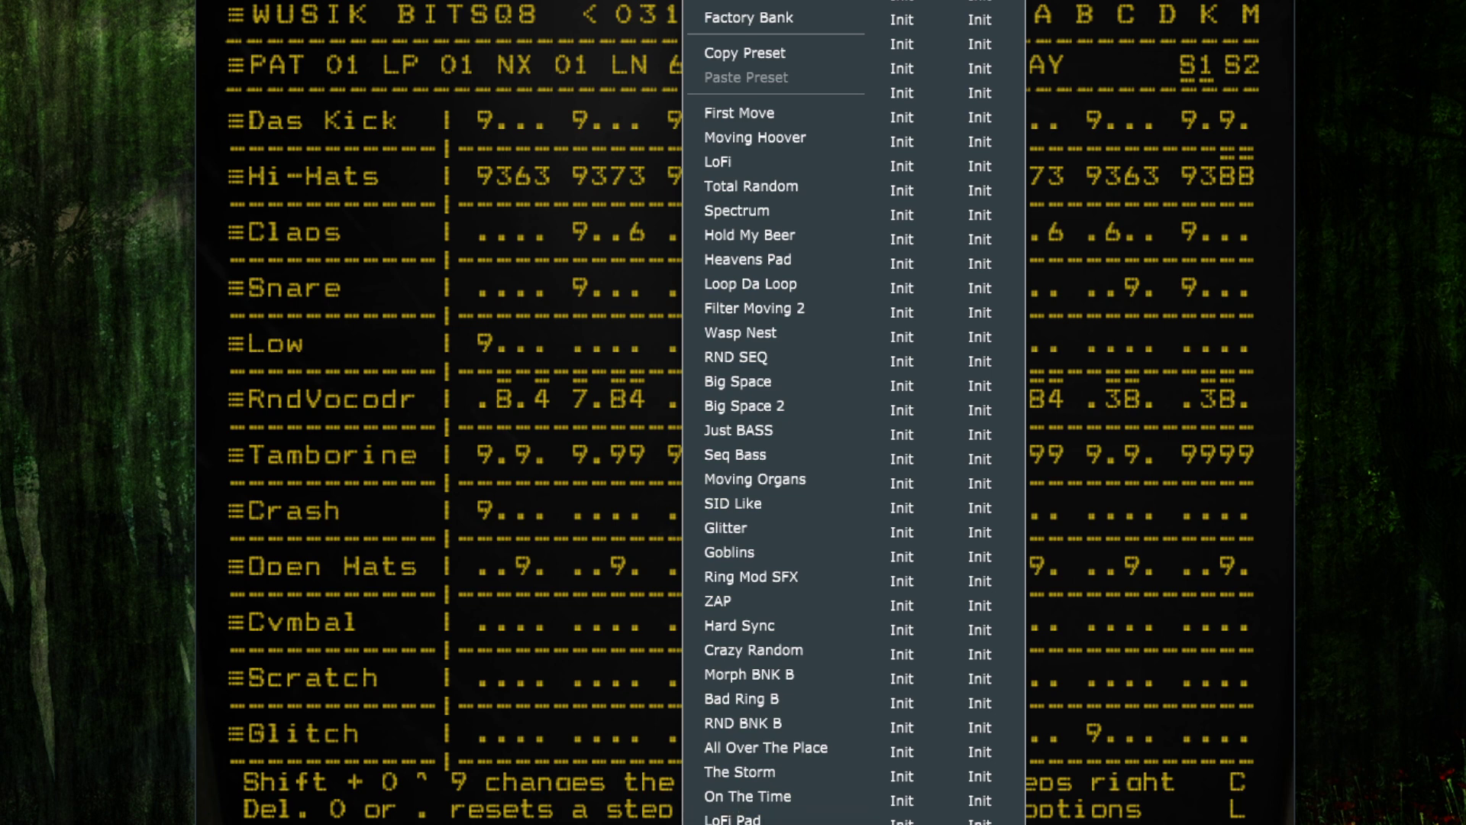
{"action": "key", "text": "Escape"}
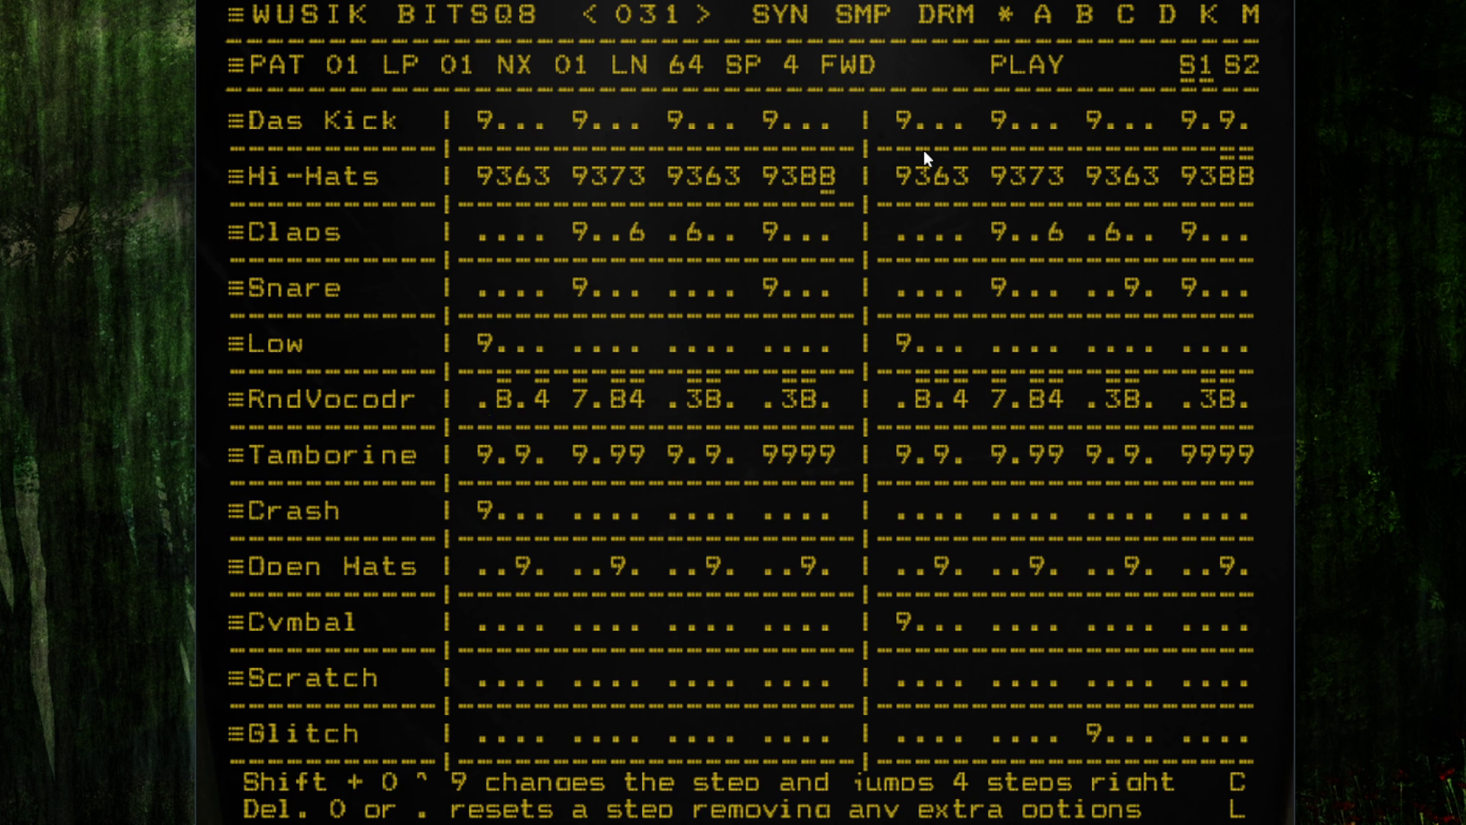
- View the drum machine's pattern and trigger settings, leave them as they are, and start pattern playback
{"action": "left_click", "coordinate": [237, 69]}
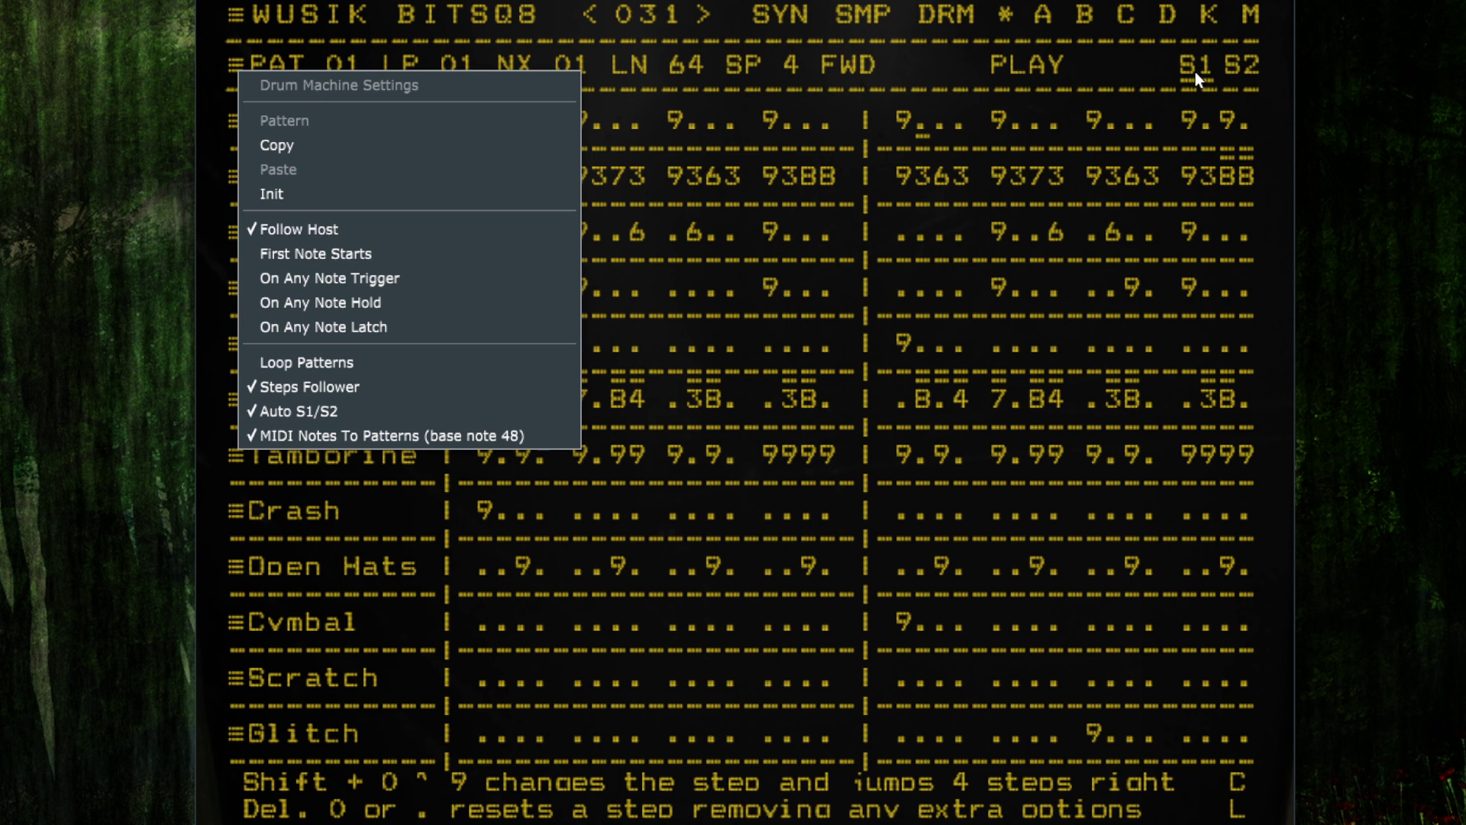
{"action": "left_click", "coordinate": [1145, 37]}
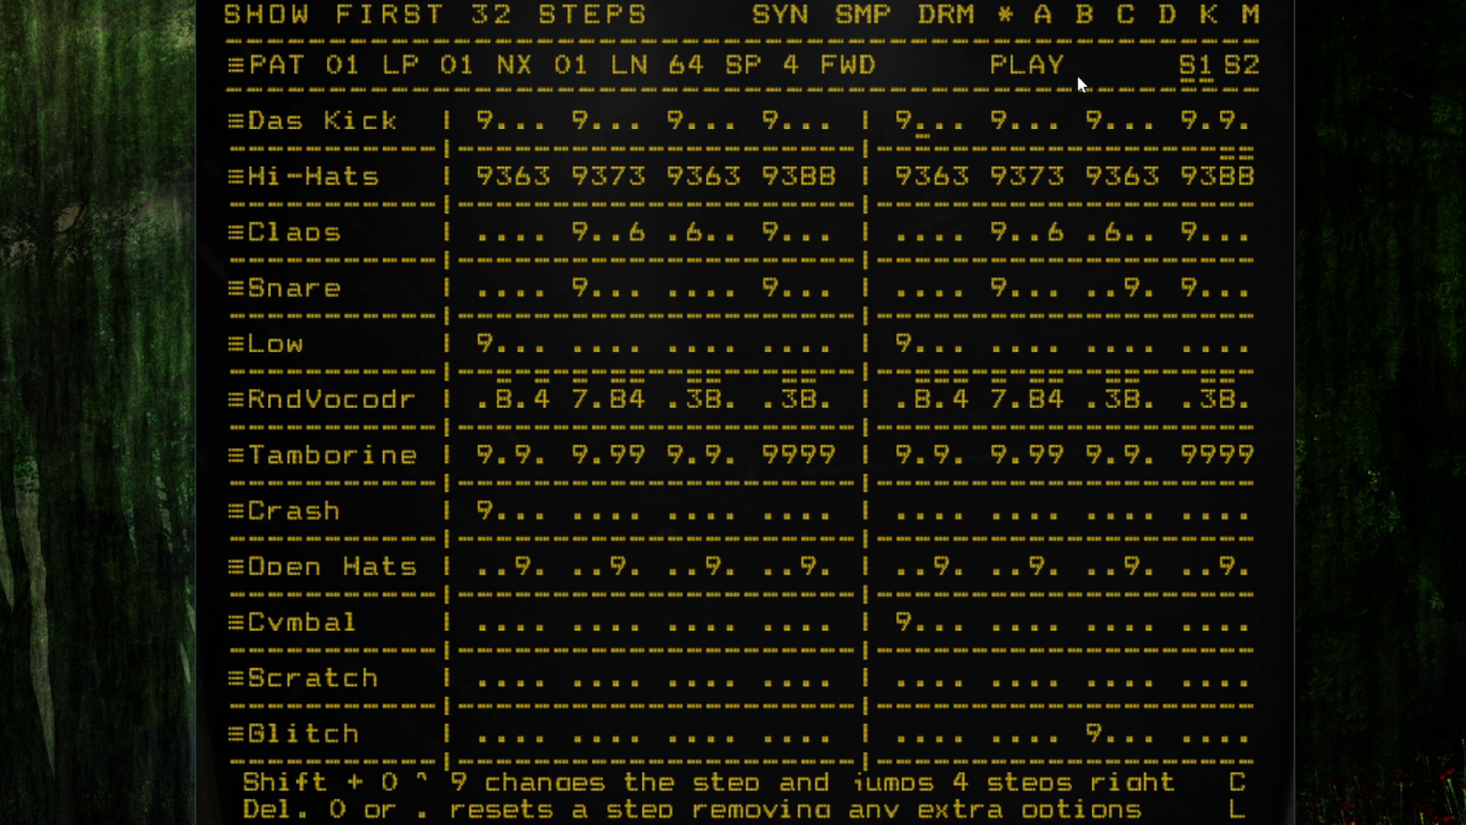
{"action": "left_click", "coordinate": [1018, 66]}
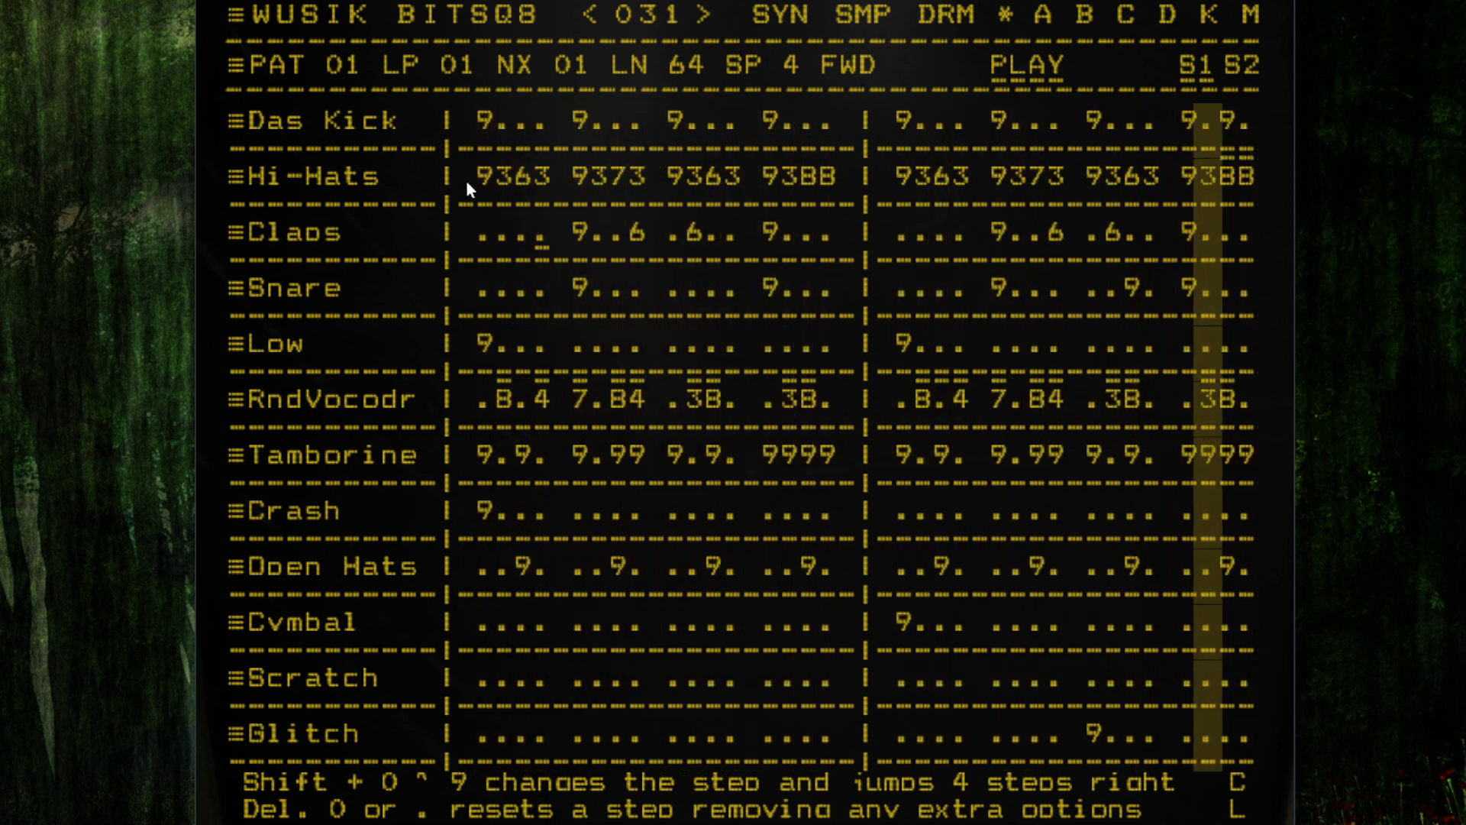
- Solo the Hi-Hats and Das Kick tracks during playback and clear both solos again
{"action": "left_click", "coordinate": [399, 170]}
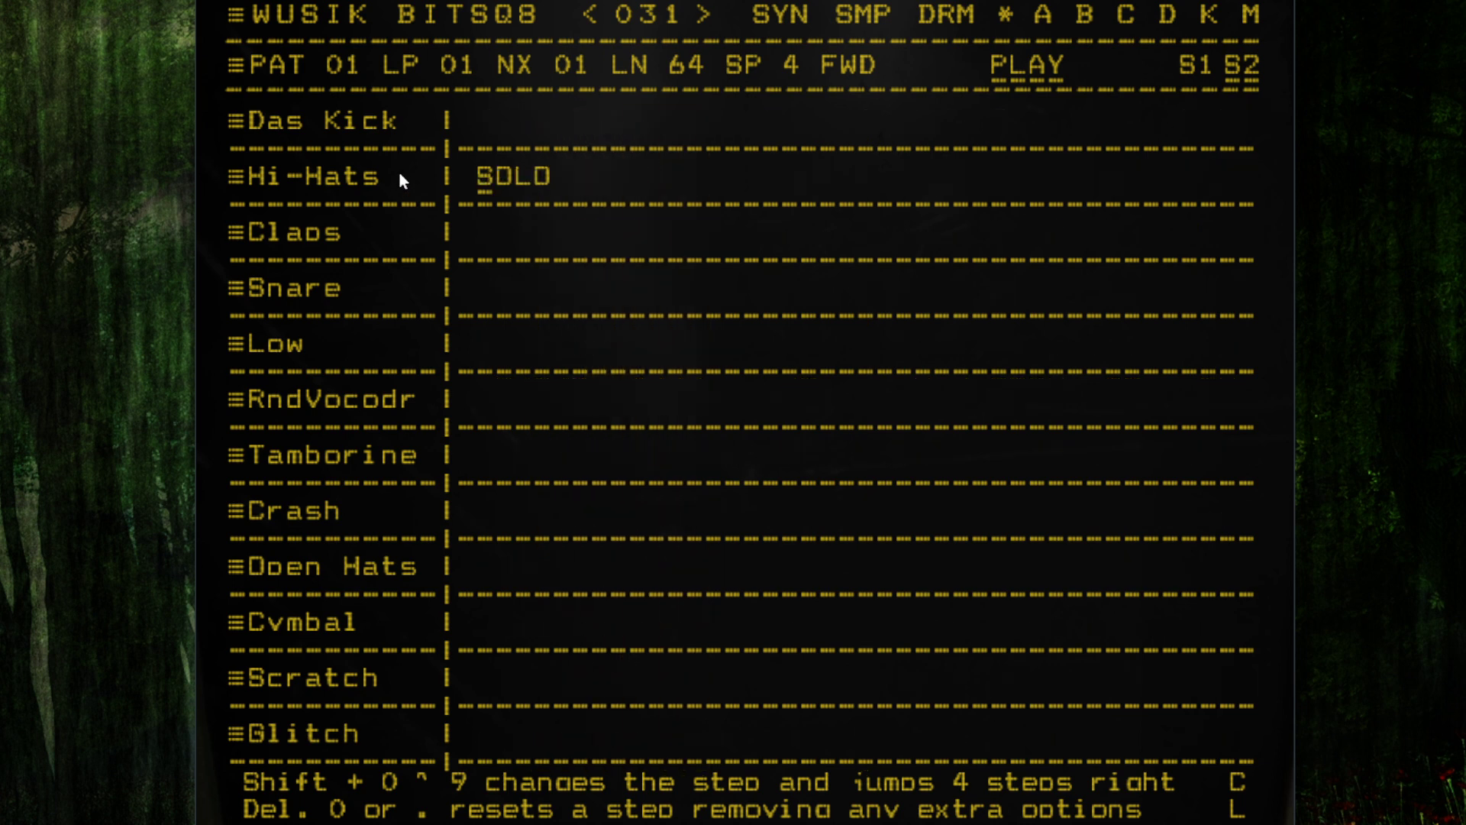
{"action": "left_click", "coordinate": [404, 126]}
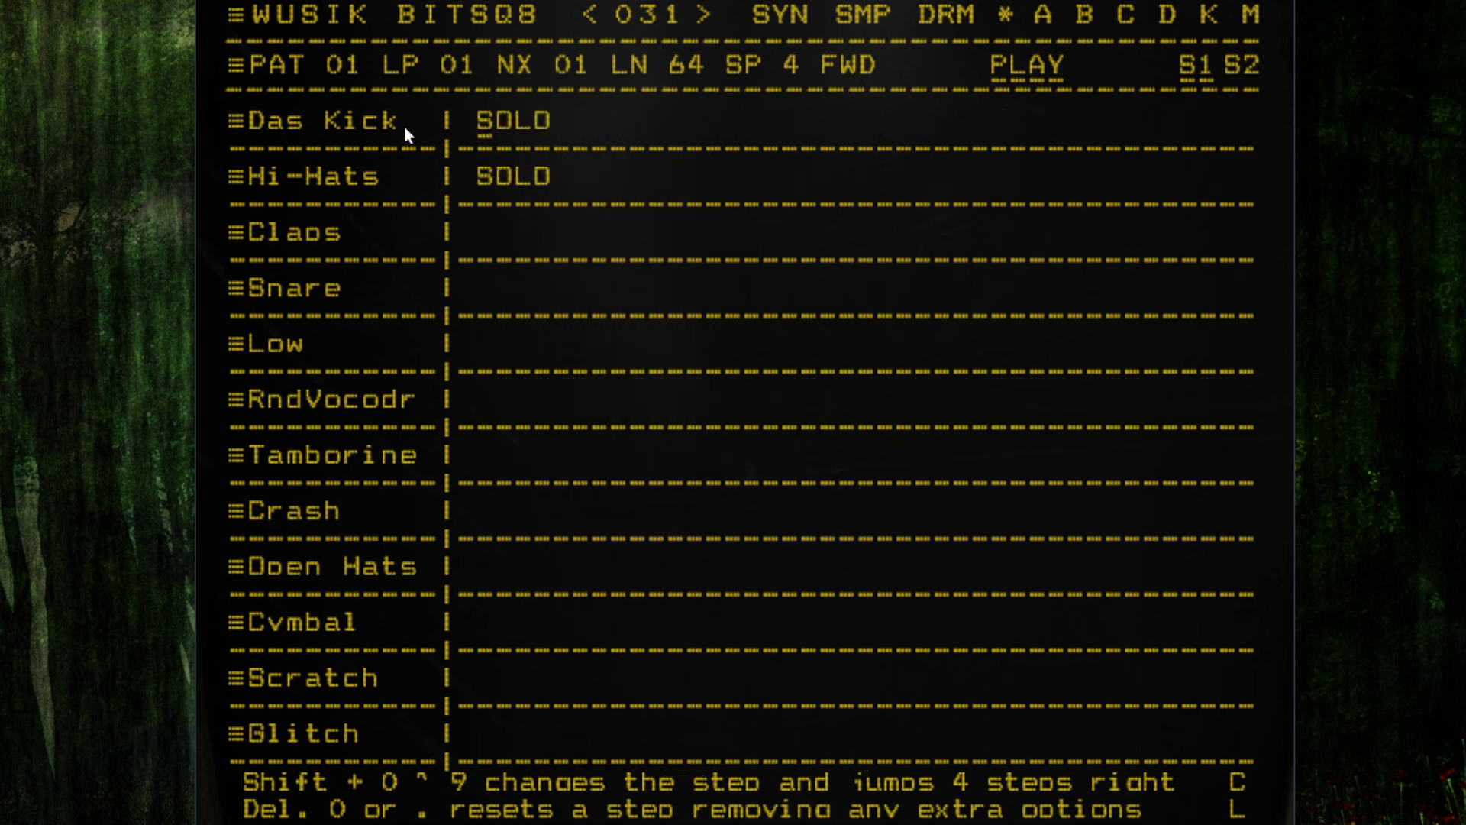
{"action": "left_click", "coordinate": [405, 179]}
{"action": "left_click", "coordinate": [405, 128]}
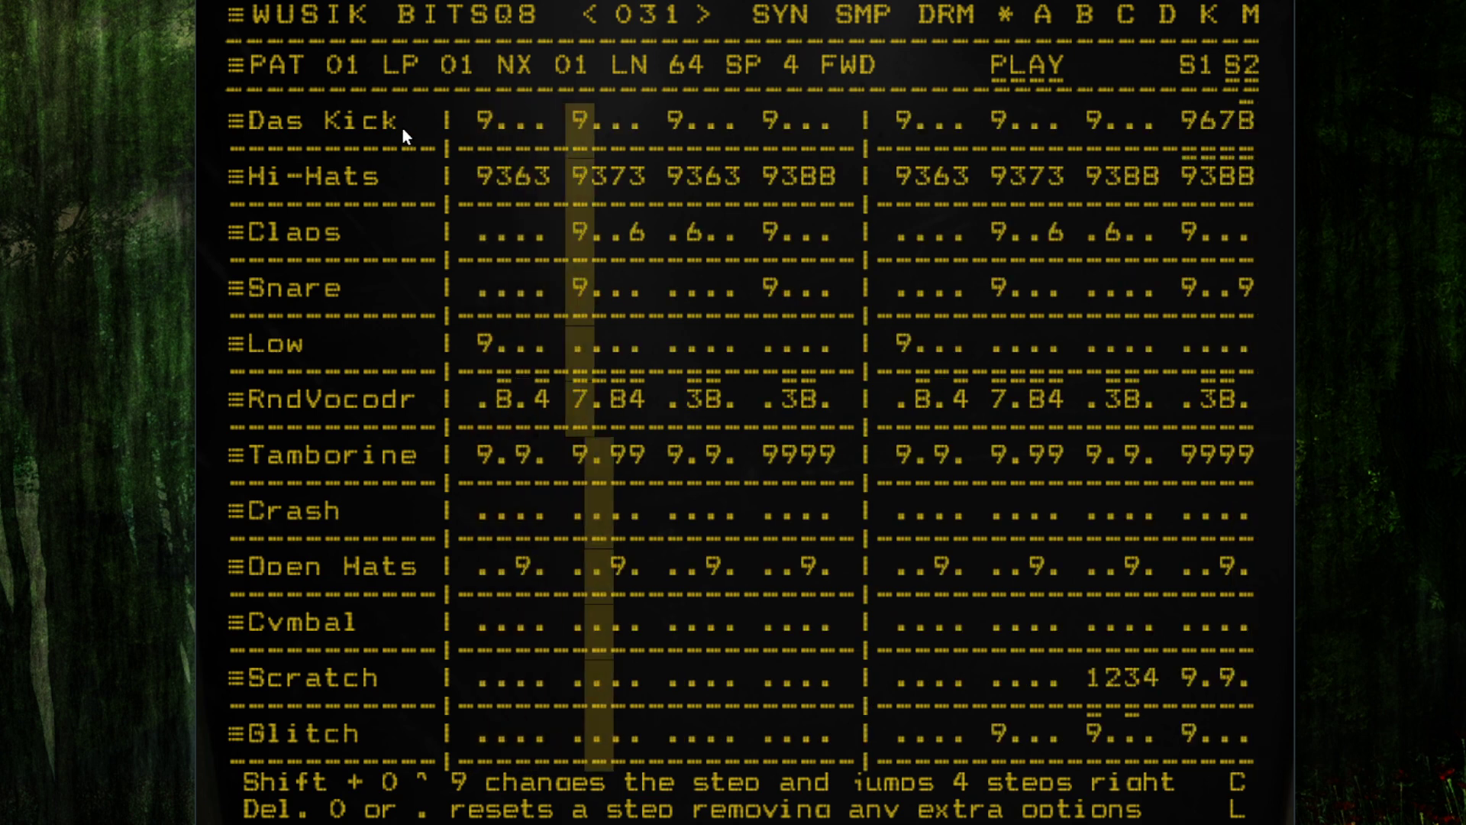
- View the Glitch track's sound options with its Kit A samples and return to the pattern grid
{"action": "left_click", "coordinate": [402, 729]}
{"action": "left_click", "coordinate": [404, 672]}
{"action": "left_click", "coordinate": [322, 615]}
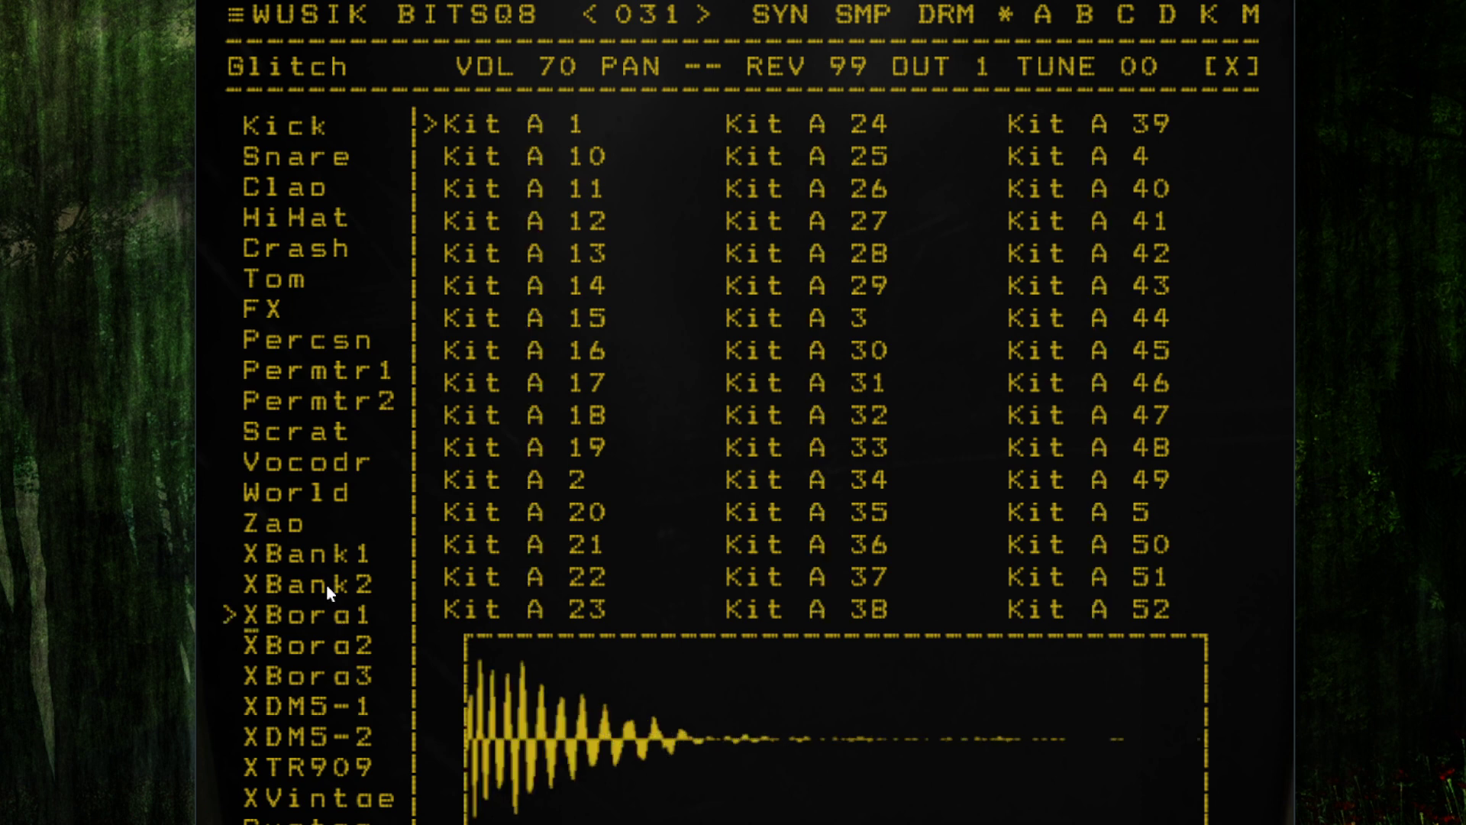
{"action": "left_click", "coordinate": [1217, 70]}
- Mute all tracks from RndVocodr through Glitch except Open Hats, and stop playback
{"action": "right_click", "coordinate": [418, 722]}
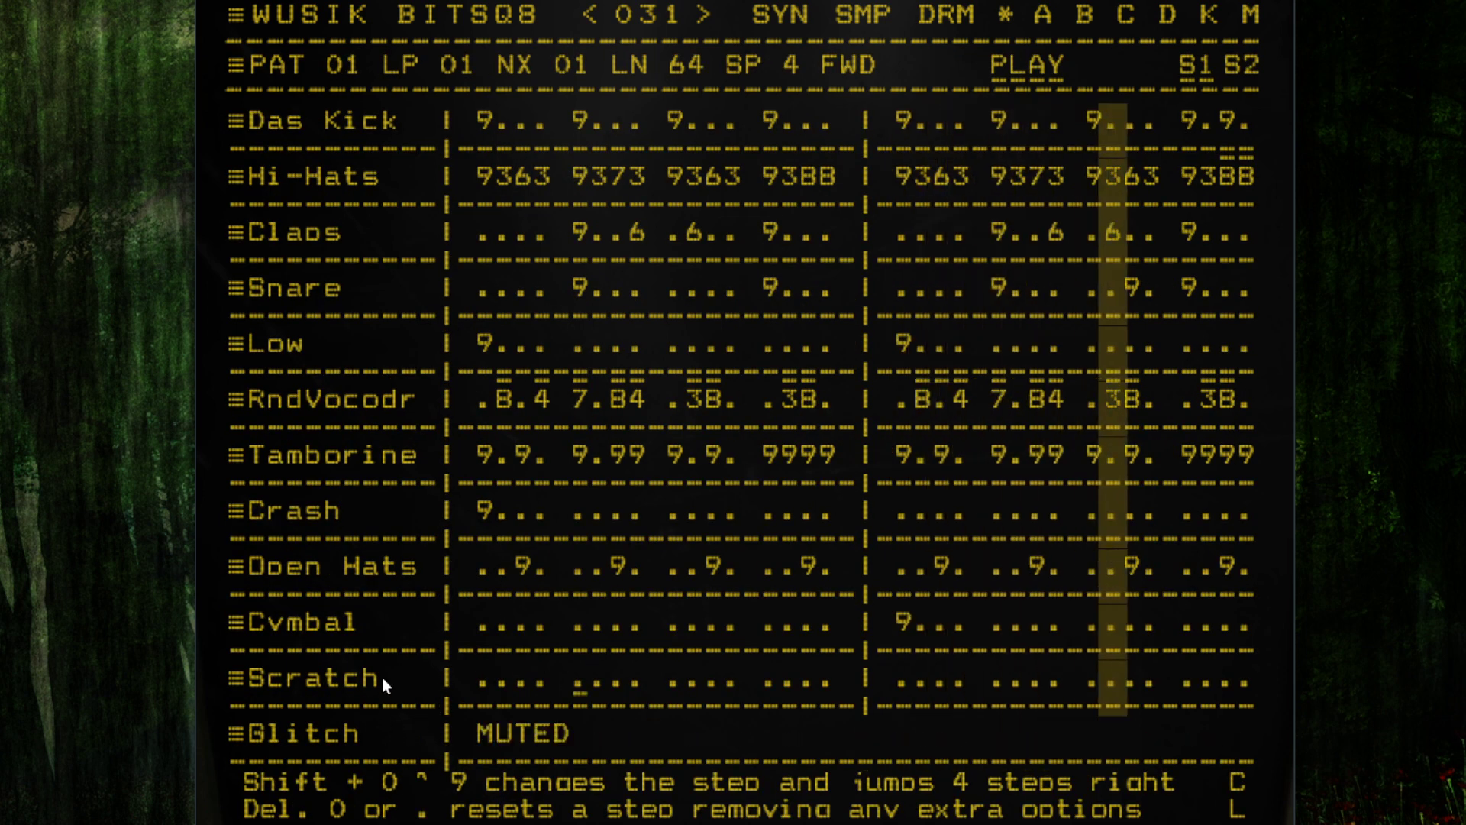
{"action": "right_click", "coordinate": [400, 627]}
{"action": "right_click", "coordinate": [409, 560]}
{"action": "right_click", "coordinate": [414, 514]}
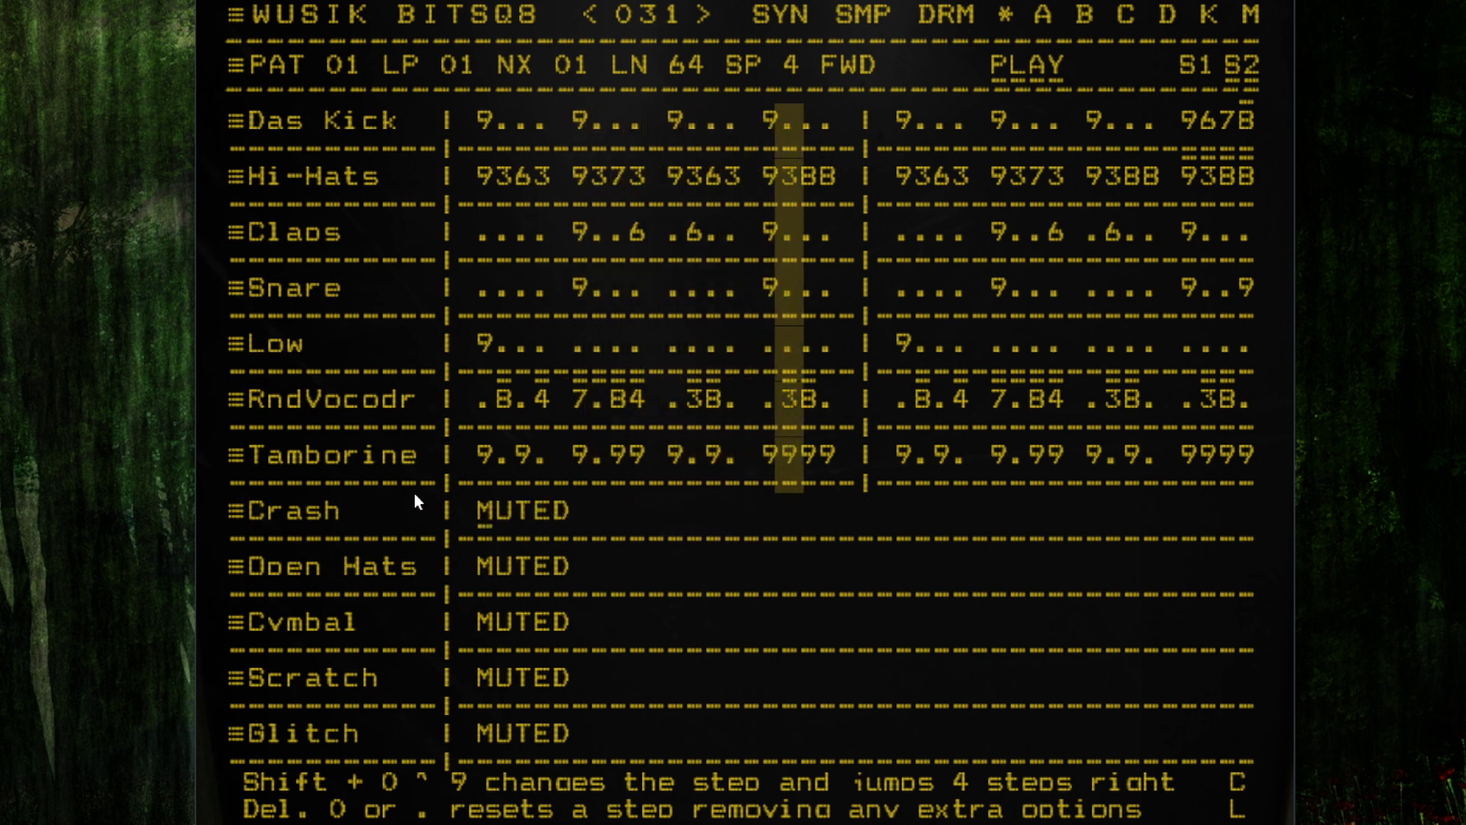
{"action": "right_click", "coordinate": [417, 453]}
{"action": "right_click", "coordinate": [409, 399]}
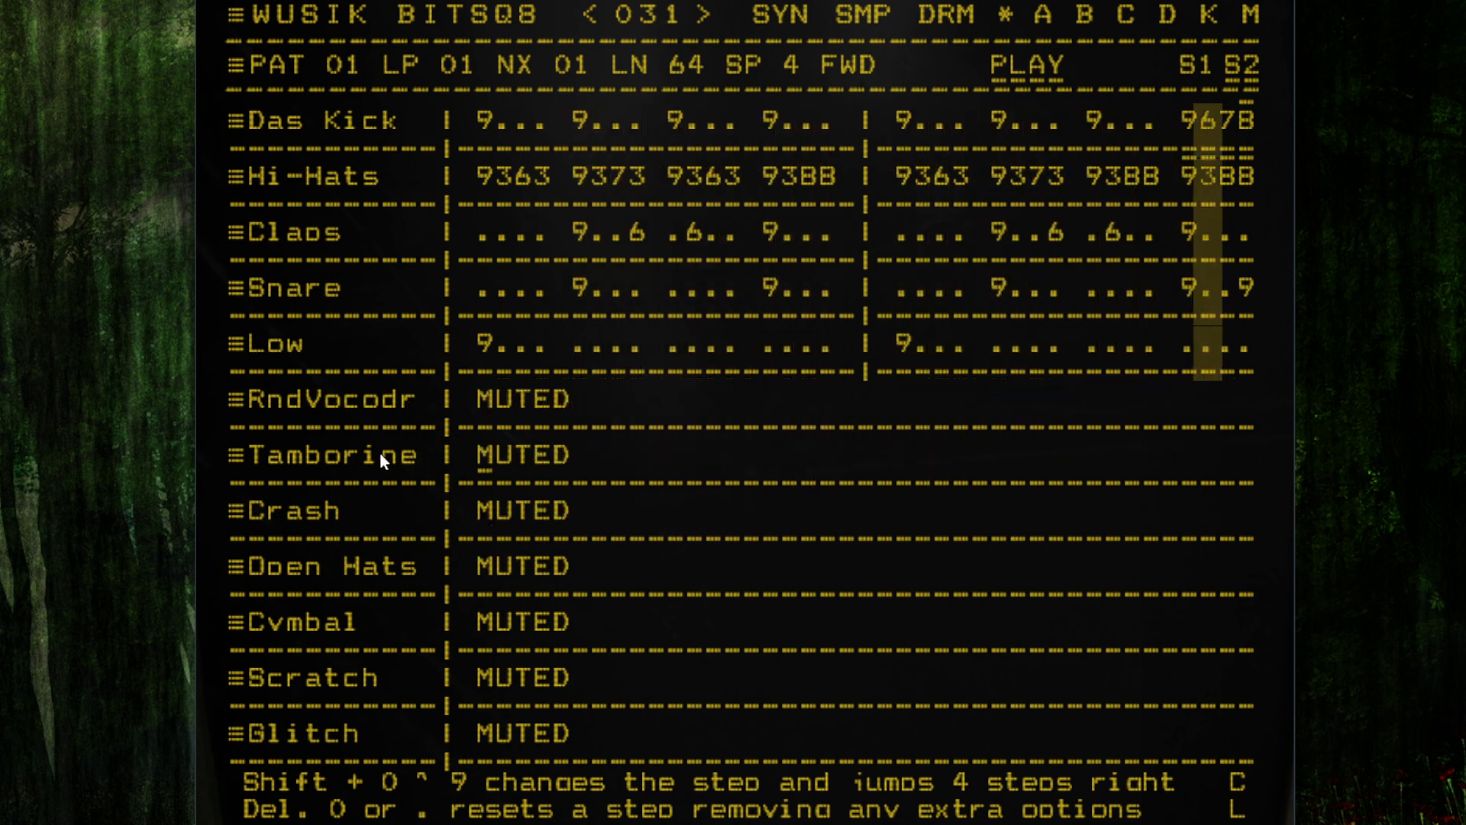
{"action": "right_click", "coordinate": [402, 557]}
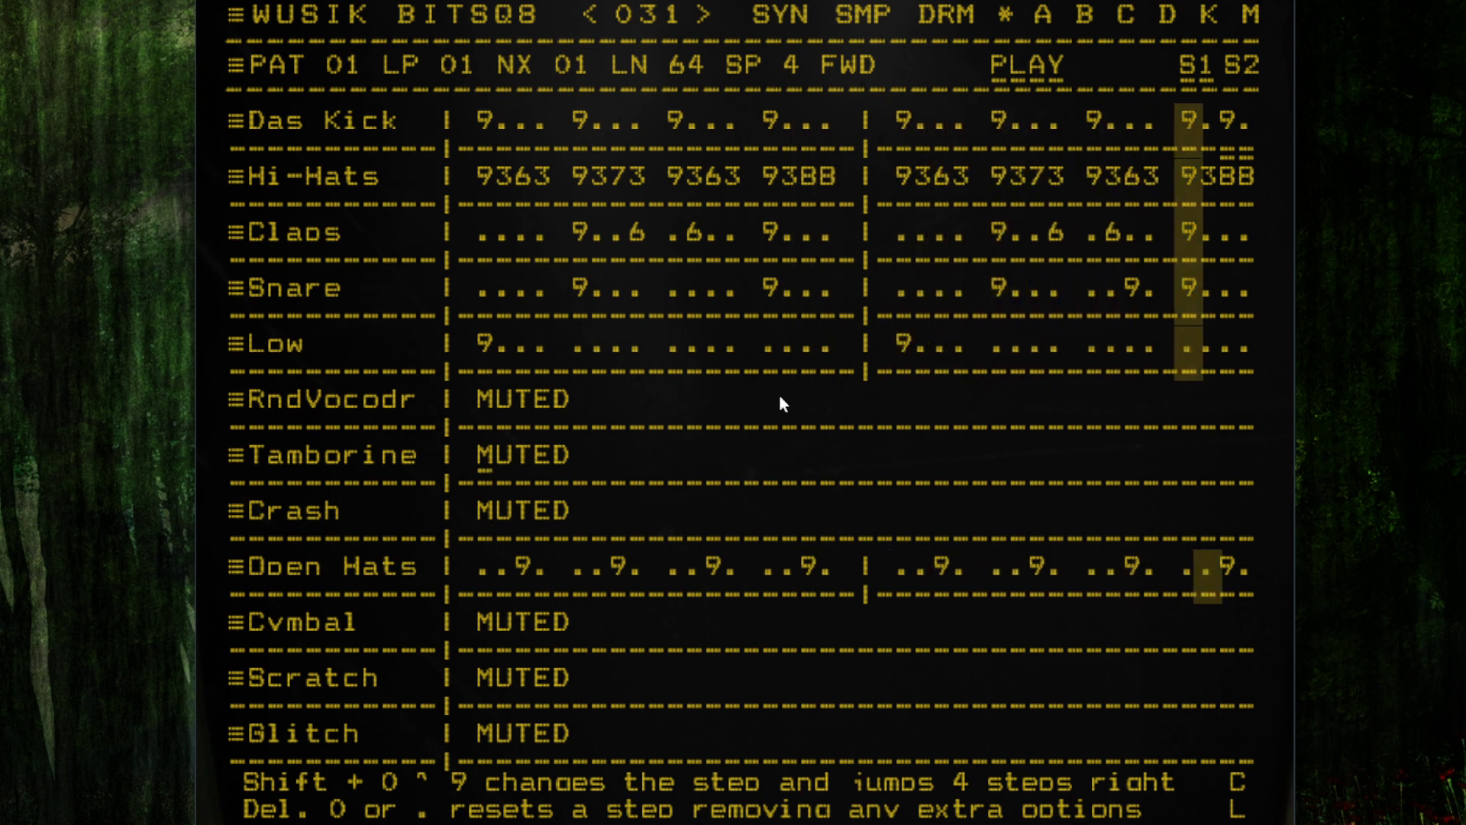
{"action": "left_click", "coordinate": [1034, 70]}
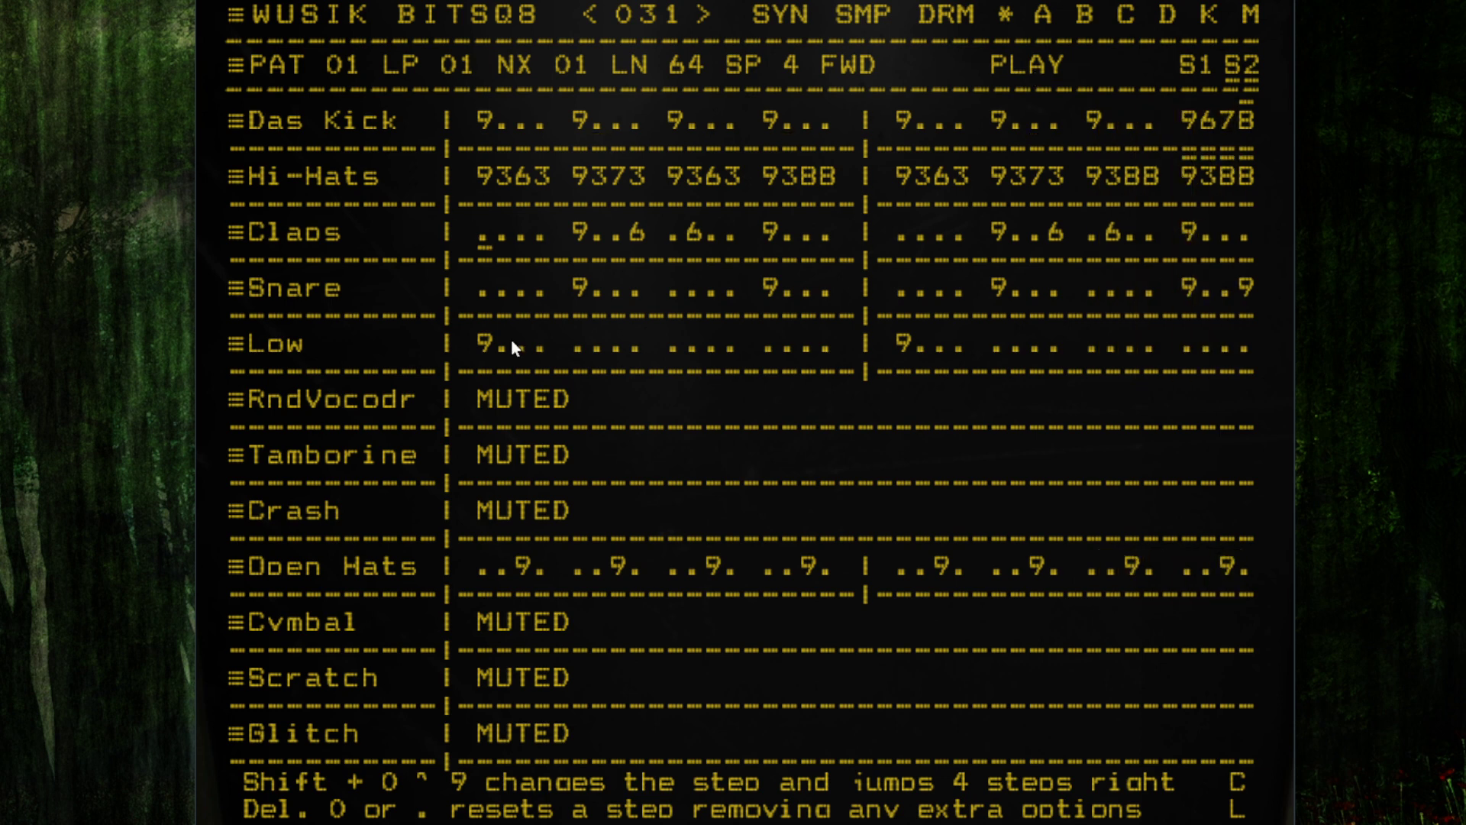
- Browse the TR-909 kick and snare samples available for the Das Kick track and return to the pattern grid
{"action": "left_click", "coordinate": [379, 122]}
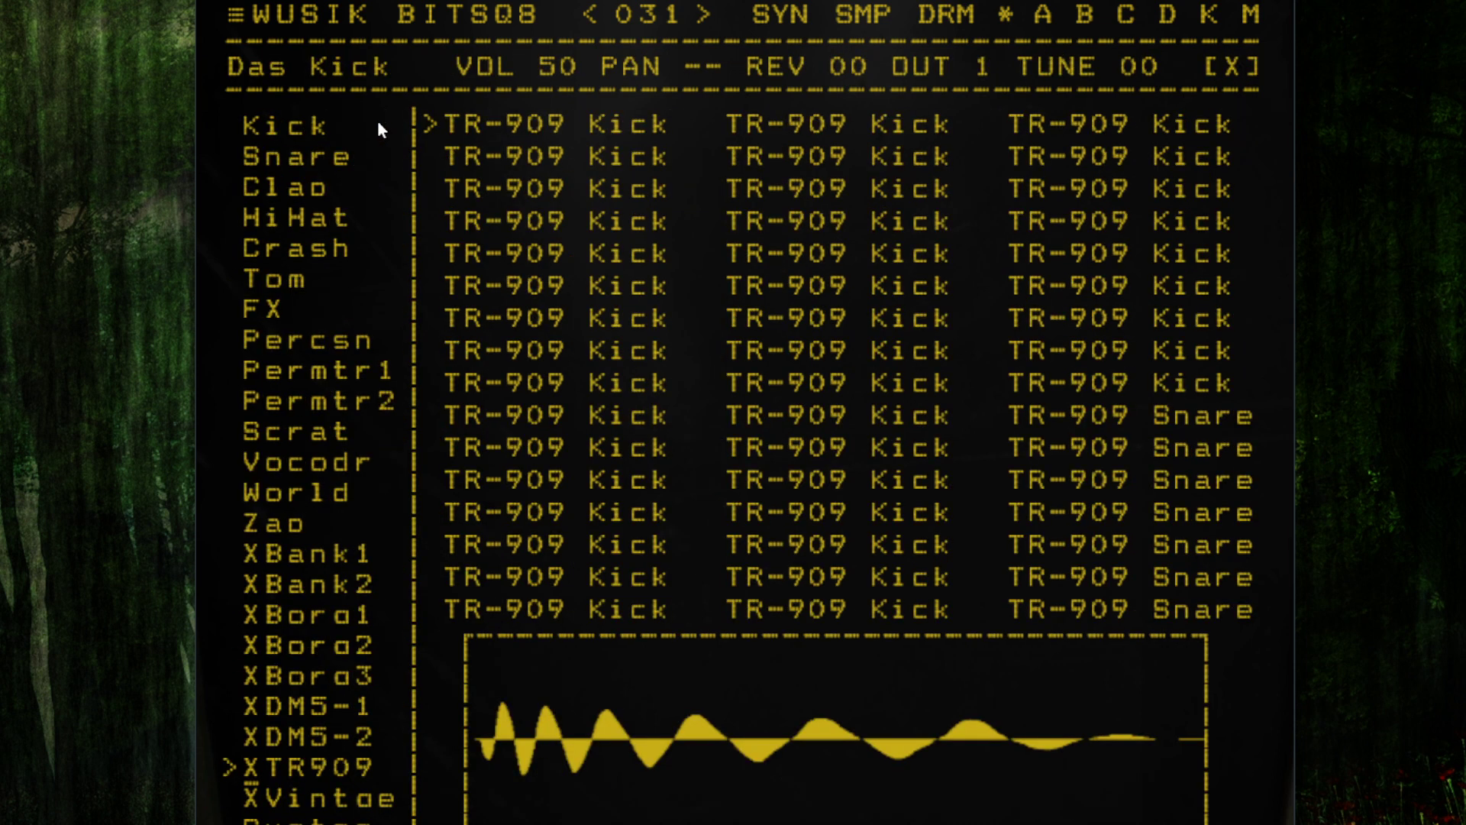
{"action": "scroll", "coordinate": [604, 326], "scroll_direction": "down", "scroll_amount": 14}
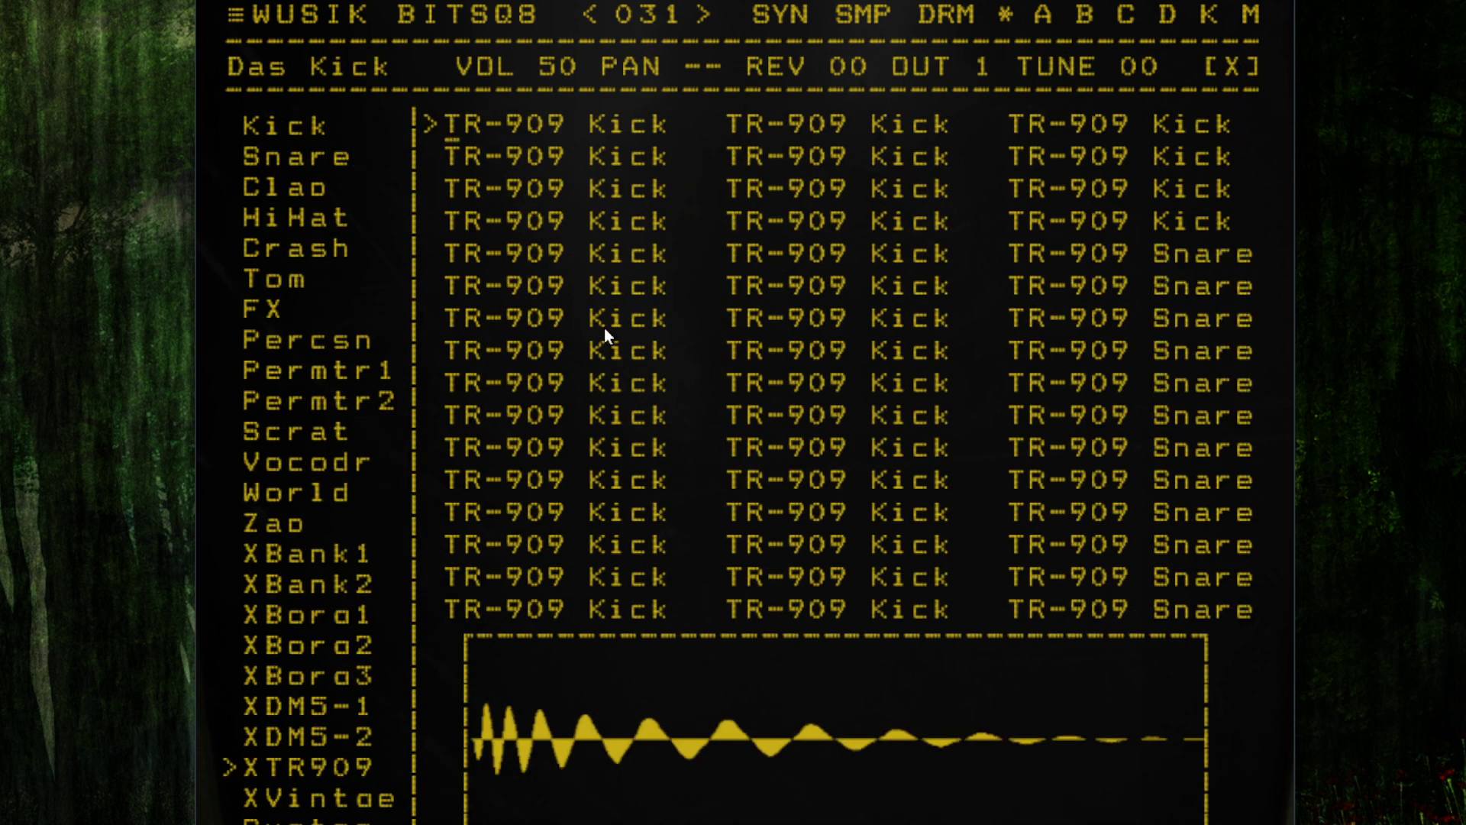
{"action": "scroll", "coordinate": [601, 318], "scroll_direction": "down", "scroll_amount": 15}
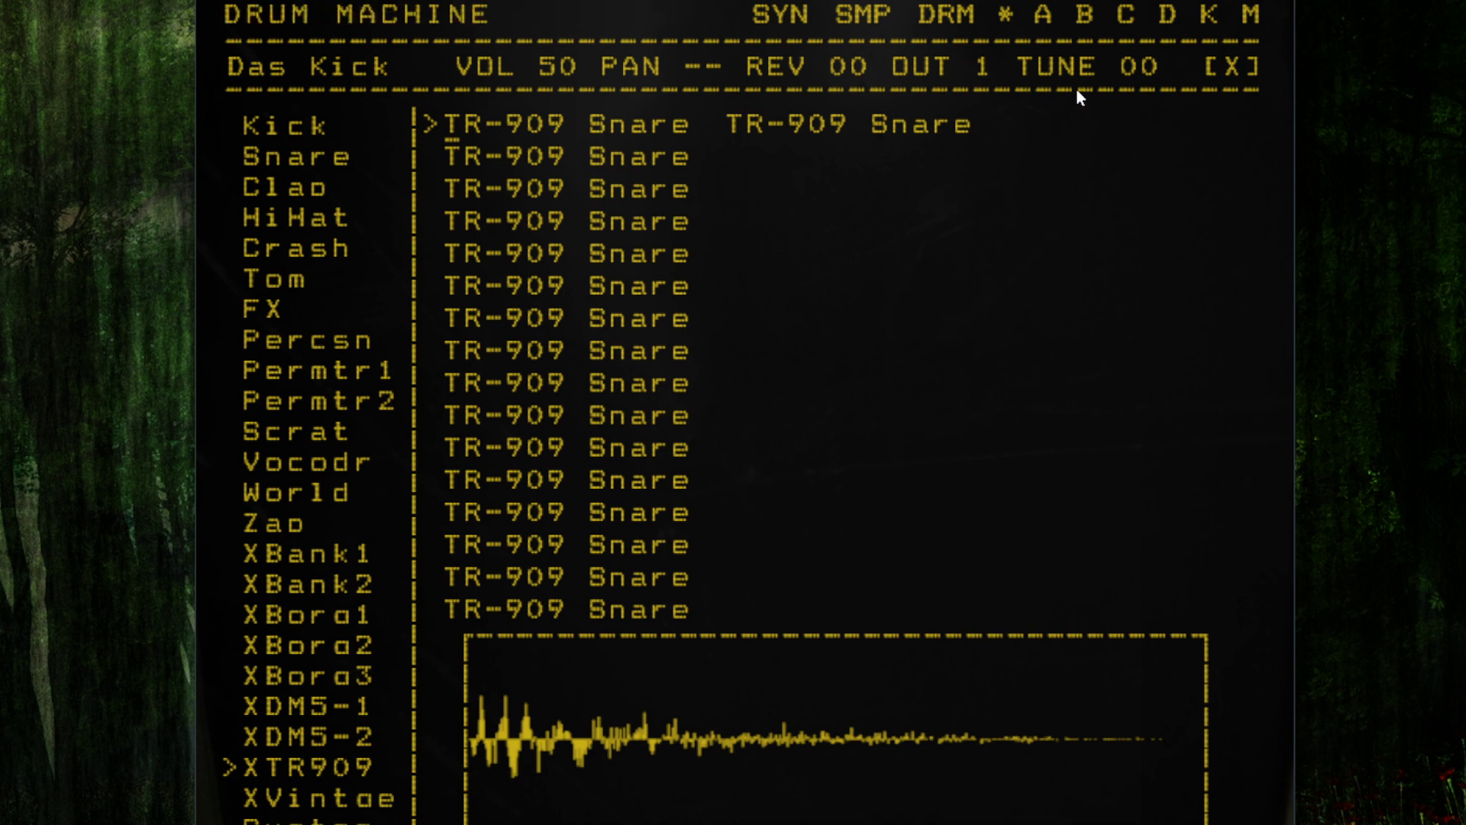
{"action": "left_click", "coordinate": [1229, 68]}
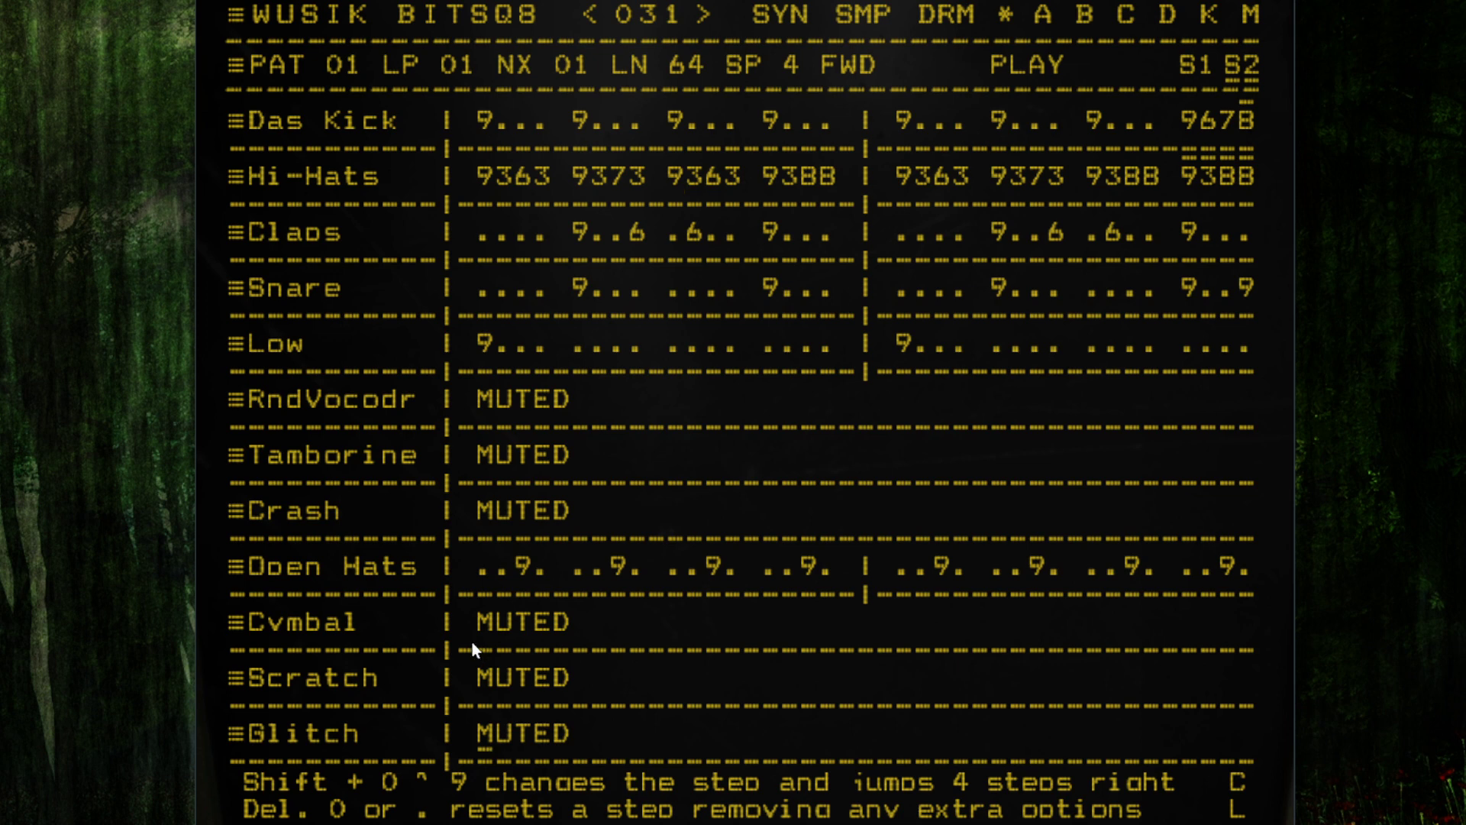
- Set the Open Hats track's reverb to 99 and tune to -20 with the track soloed, and clear the solo
{"action": "left_click", "coordinate": [384, 565]}
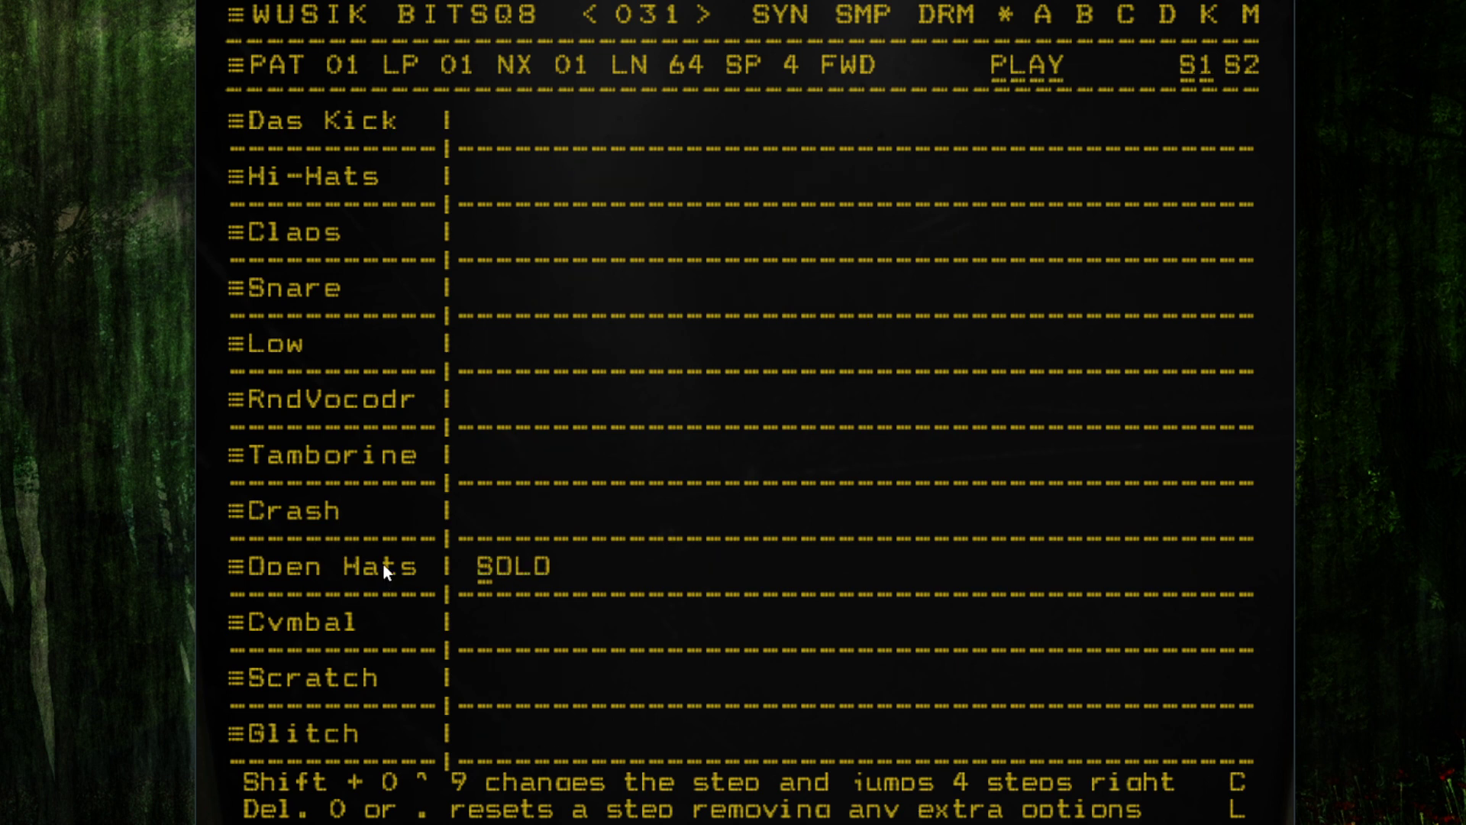
{"action": "left_click", "coordinate": [383, 566]}
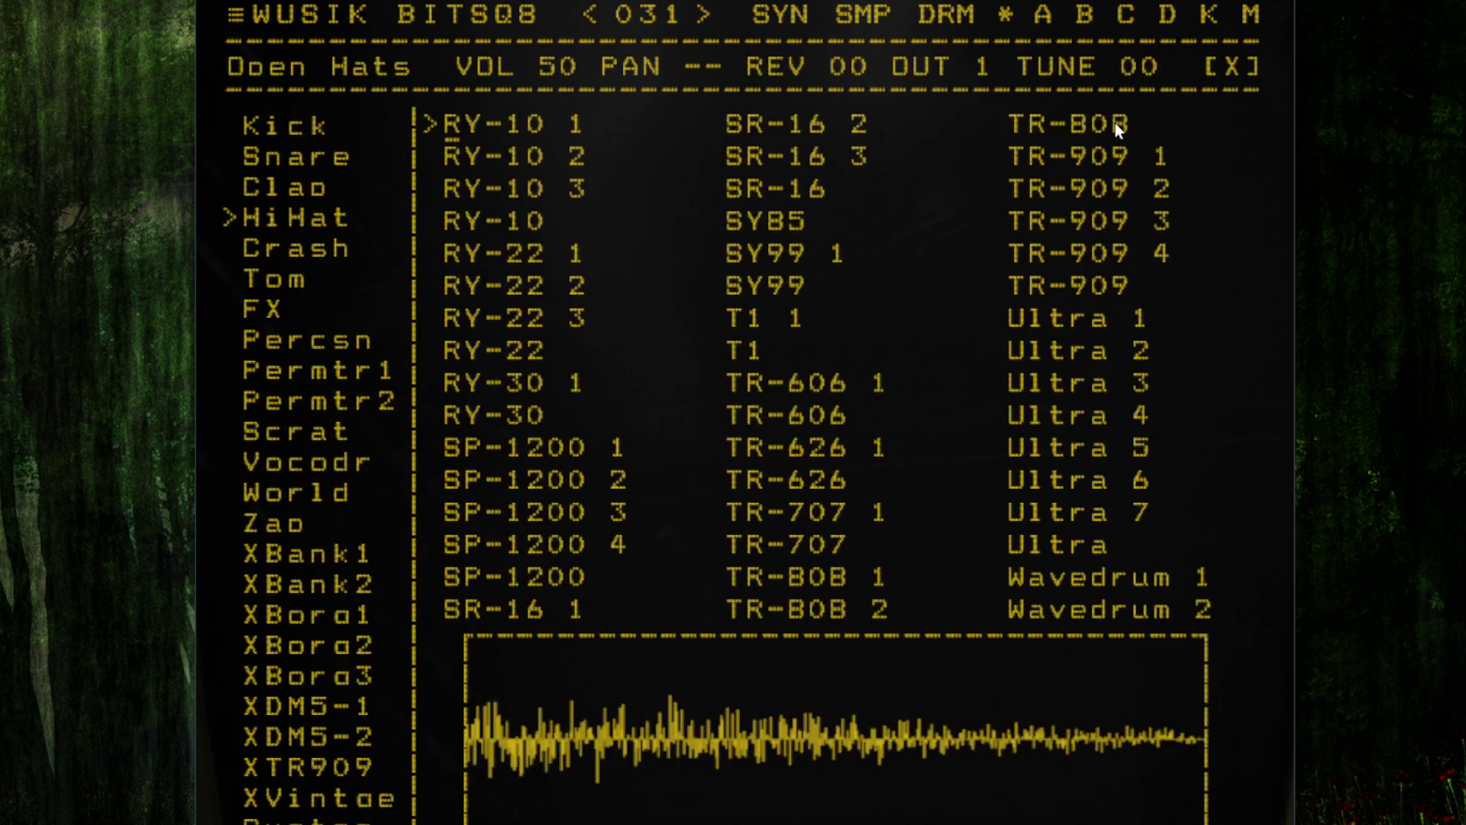
{"action": "left_click", "coordinate": [1162, 22]}
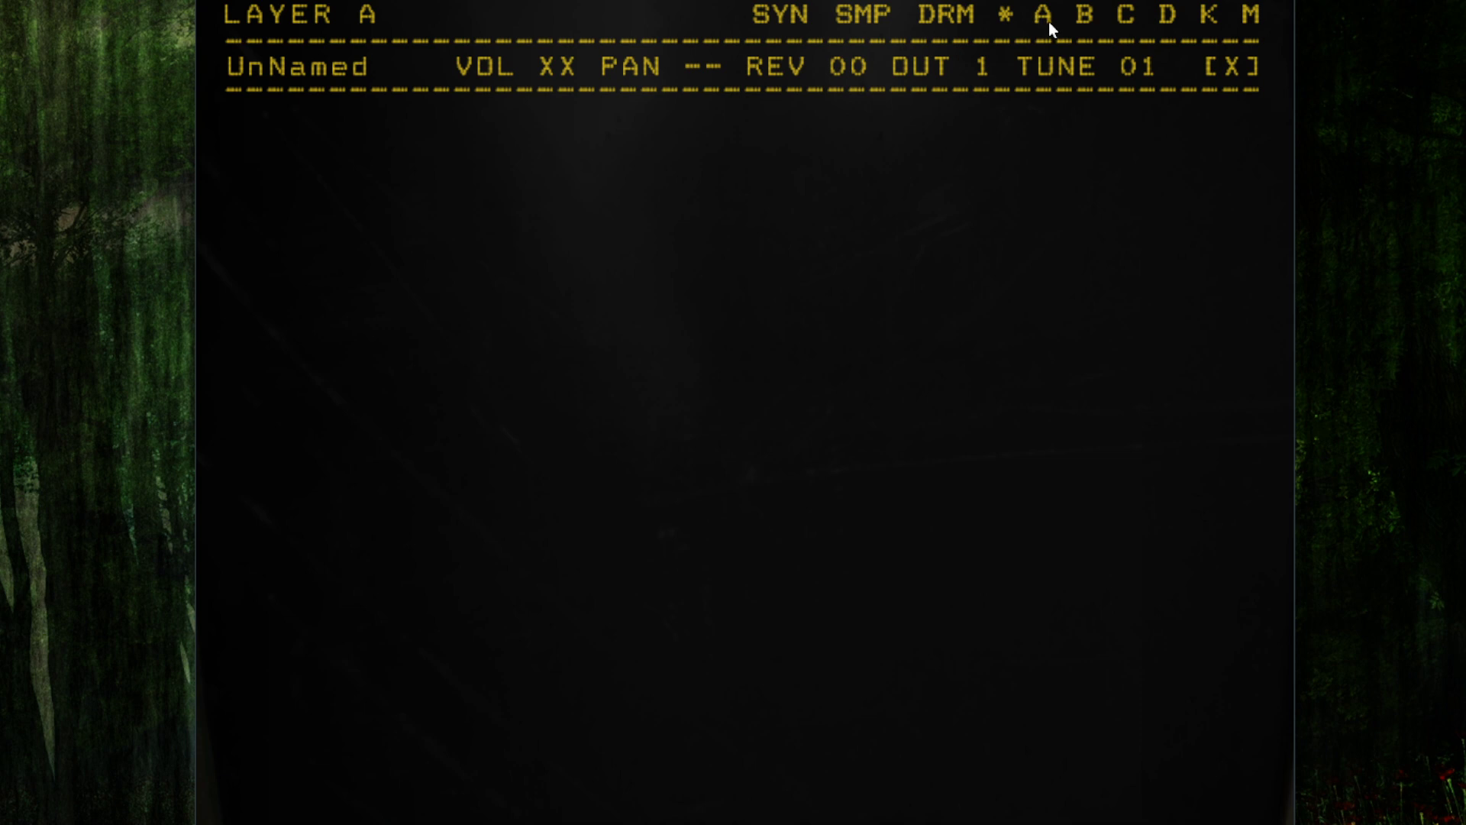
{"action": "left_click", "coordinate": [1085, 19]}
{"action": "scroll", "coordinate": [1142, 72], "scroll_direction": "up", "scroll_amount": 2}
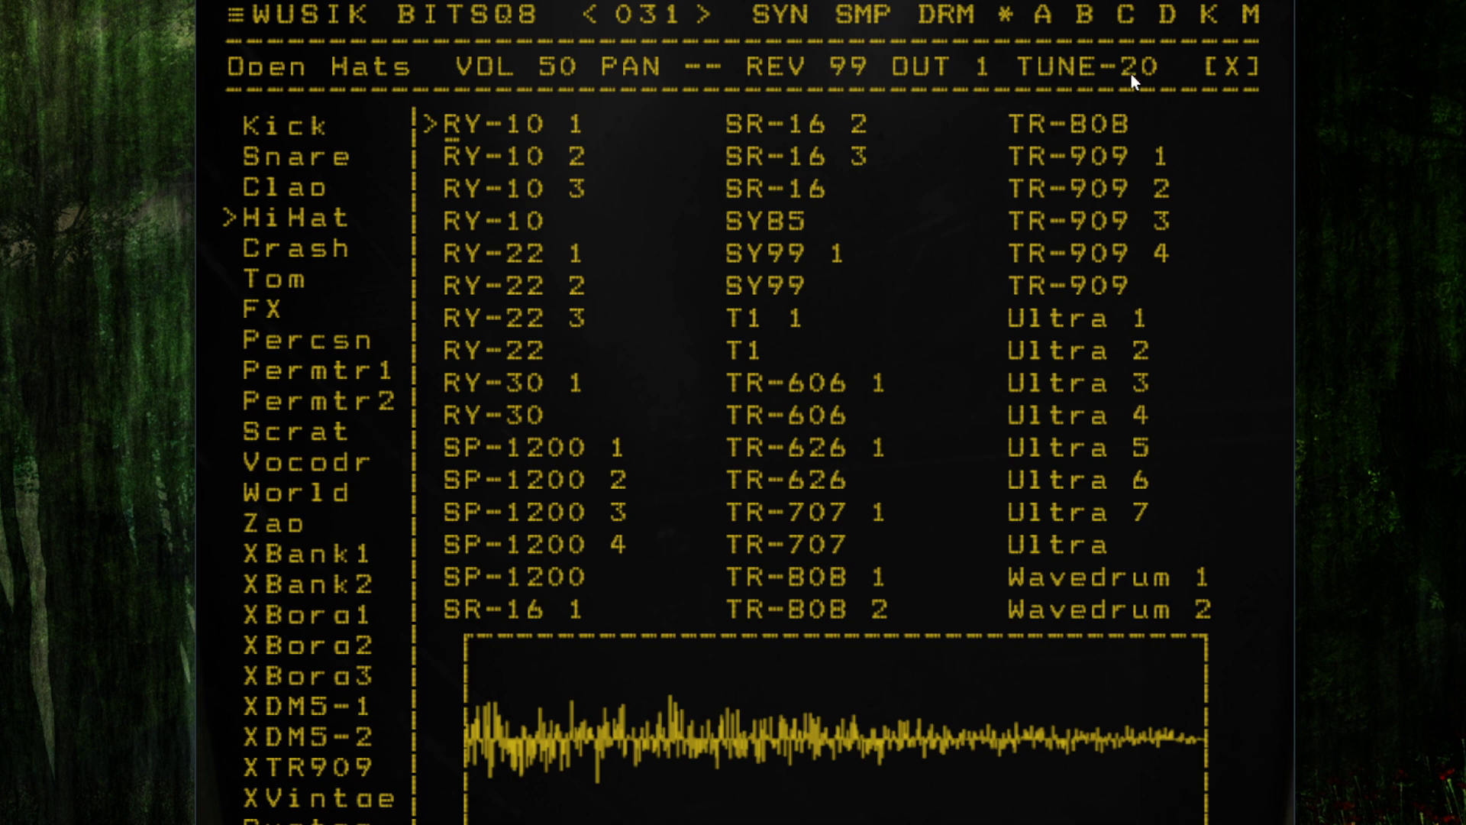
{"action": "left_click", "coordinate": [1229, 69]}
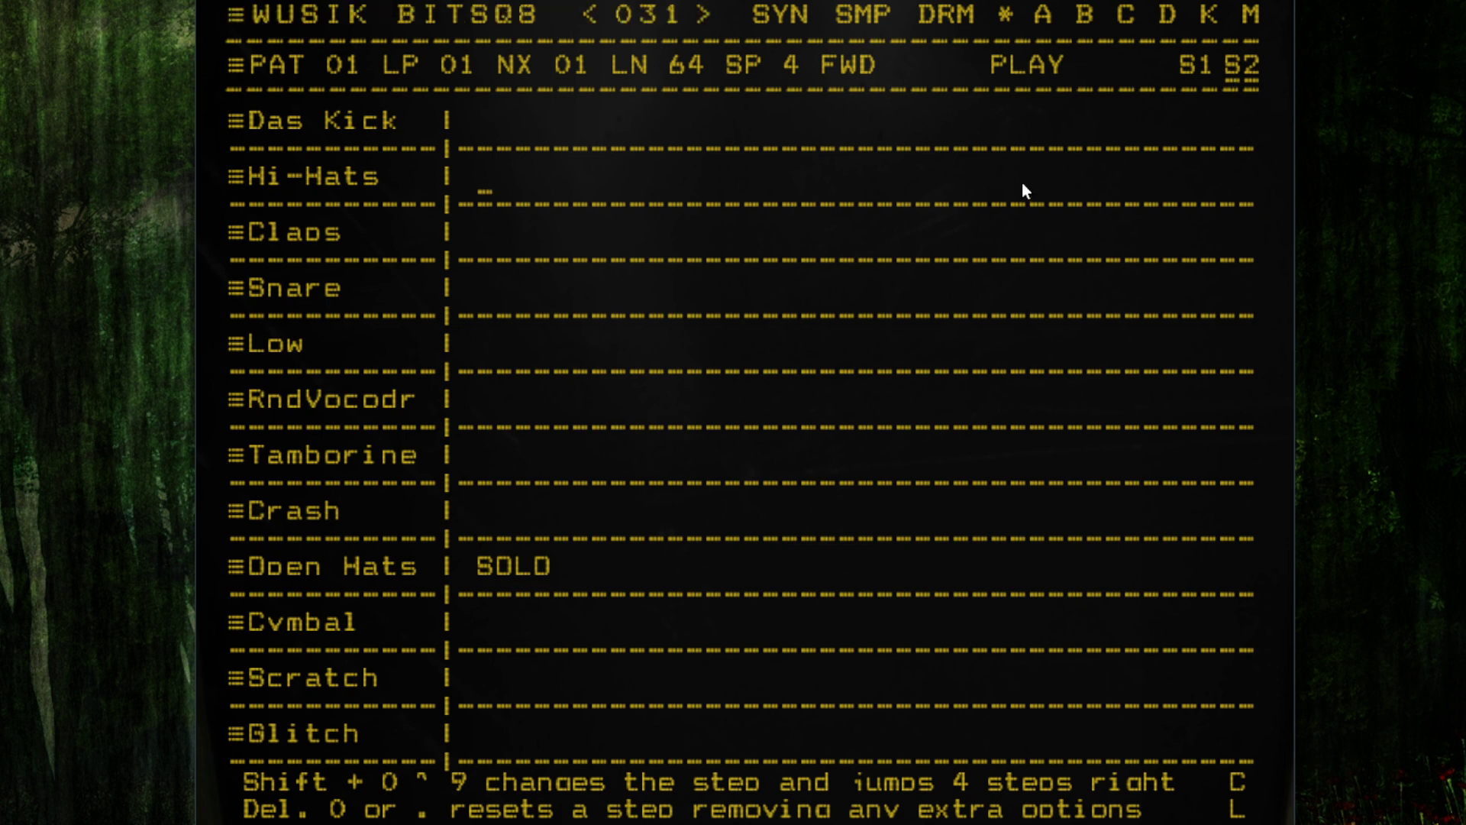
{"action": "left_click", "coordinate": [392, 566]}
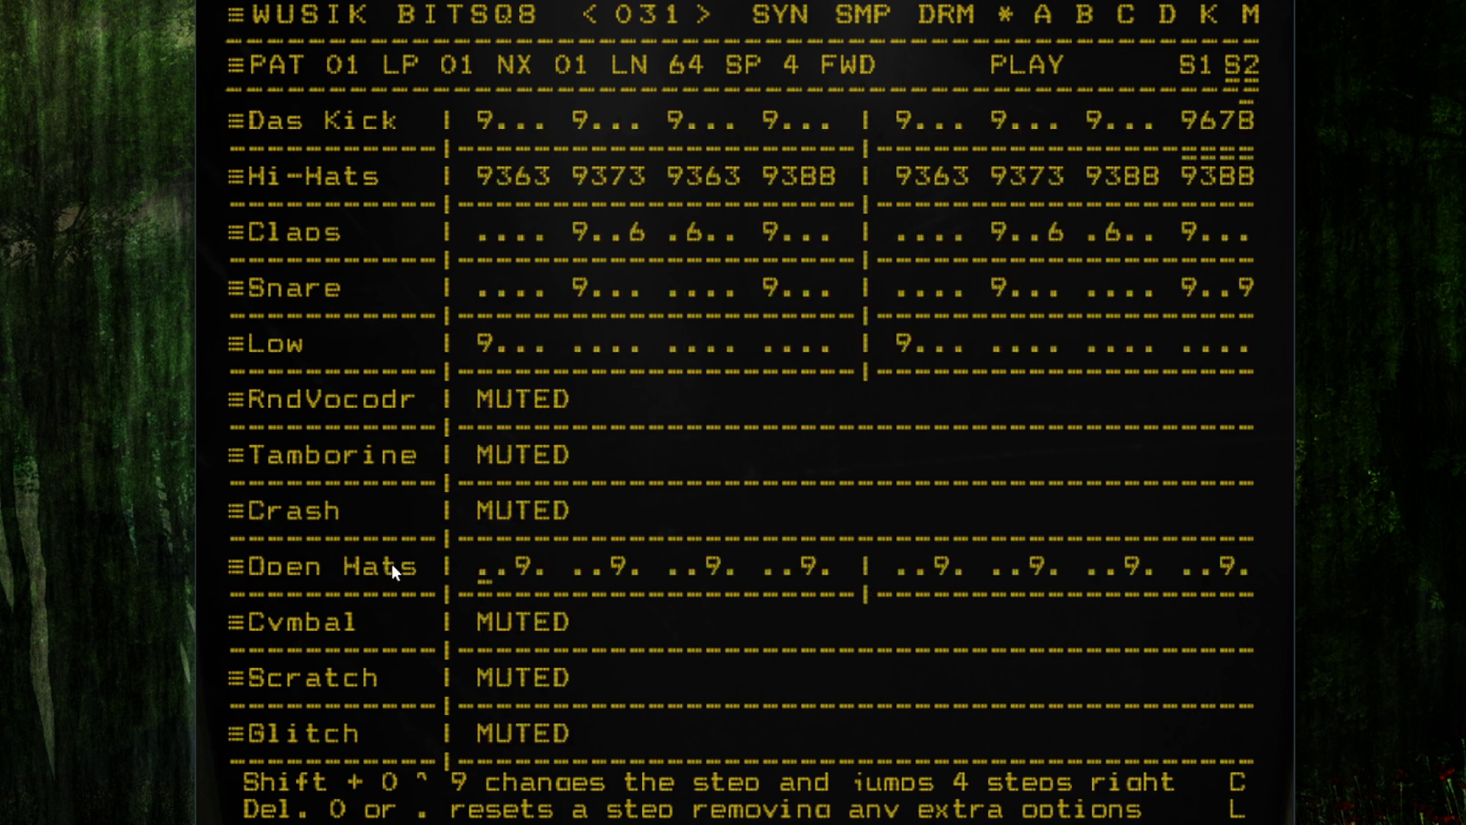
- Reload the Factory Bank and select the Drum Test preset
{"action": "left_click", "coordinate": [692, 13]}
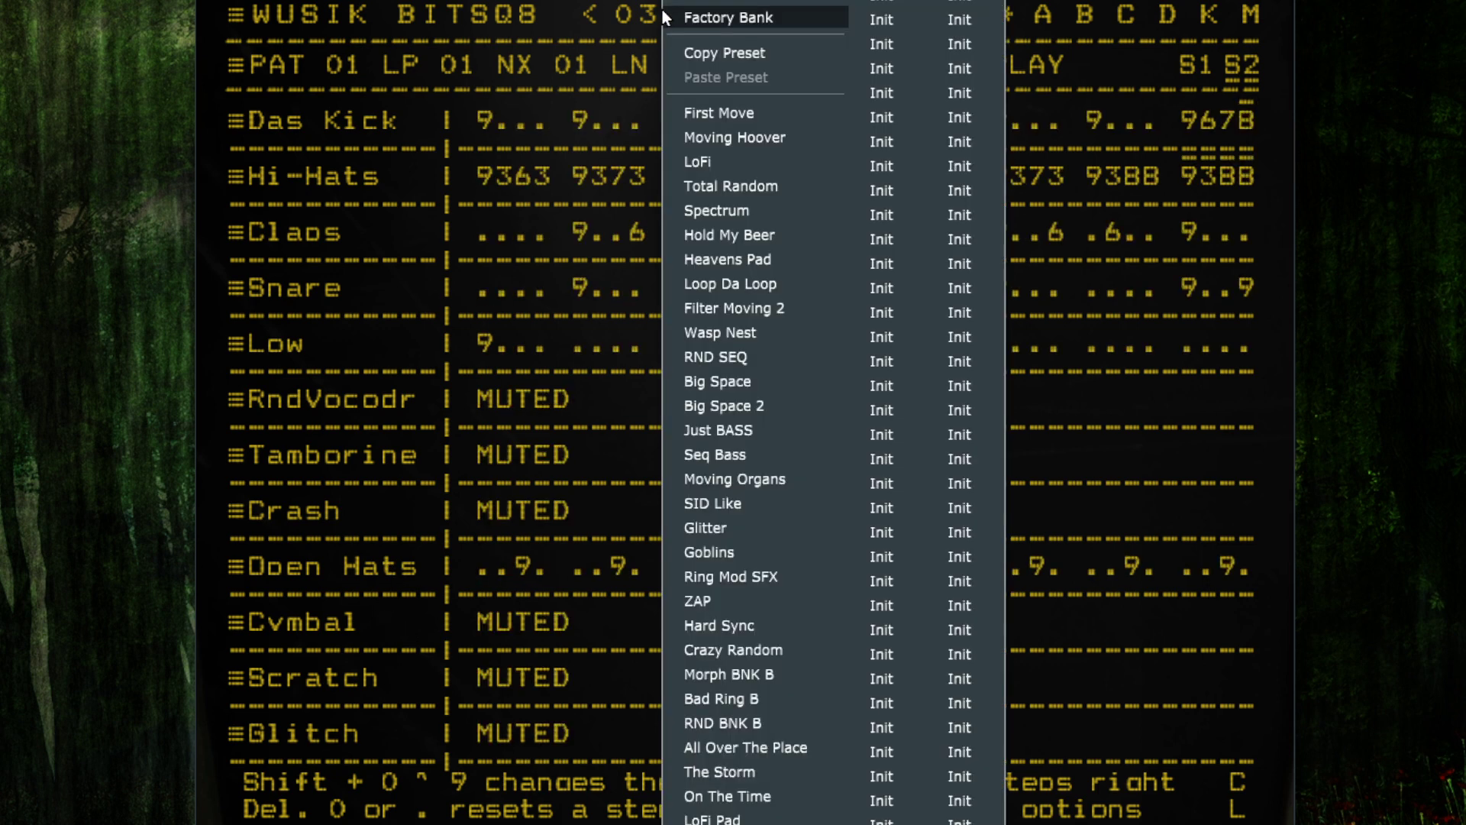
{"action": "left_click", "coordinate": [748, 18]}
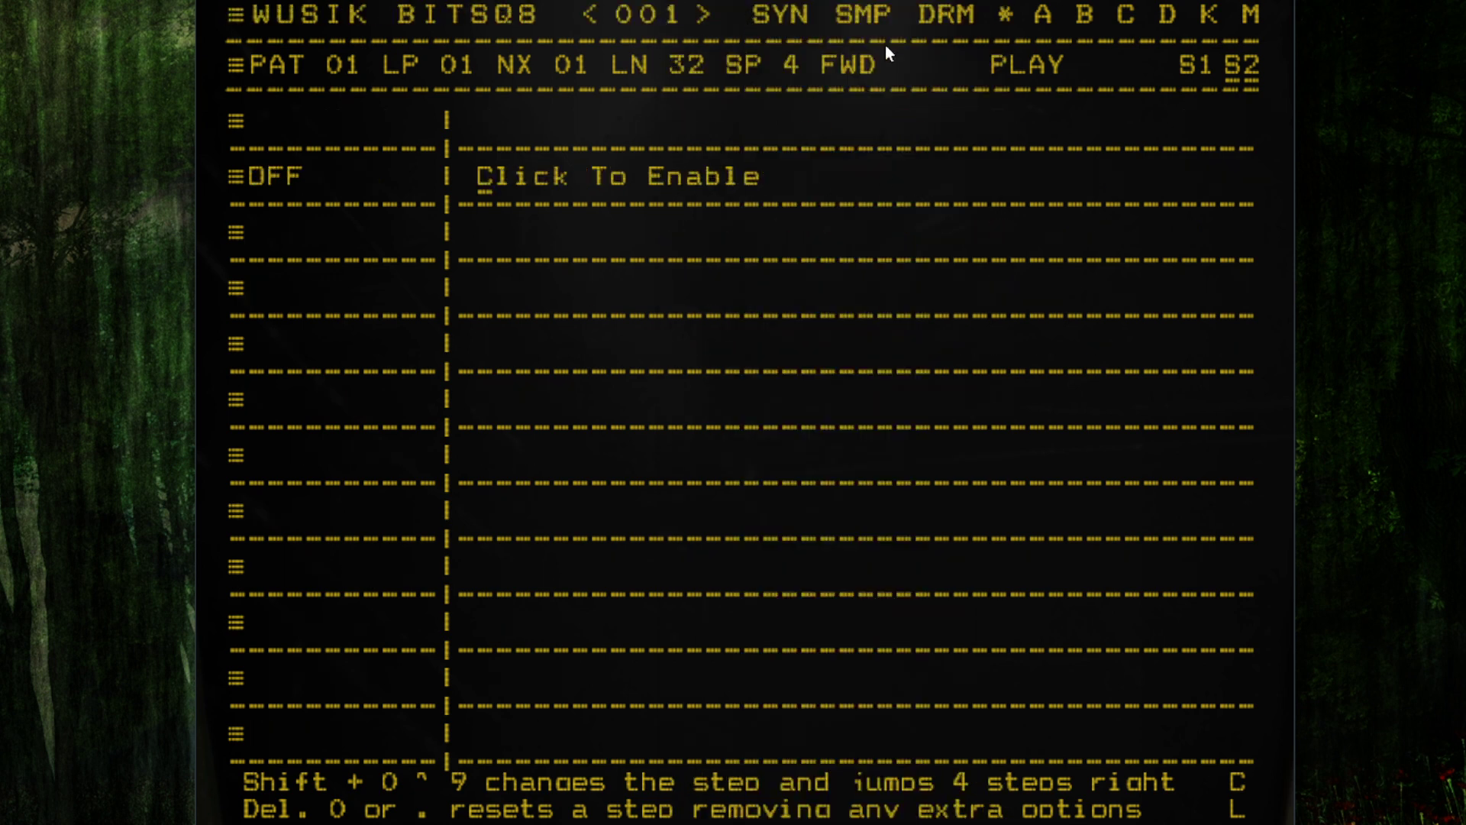
{"action": "left_click", "coordinate": [648, 12]}
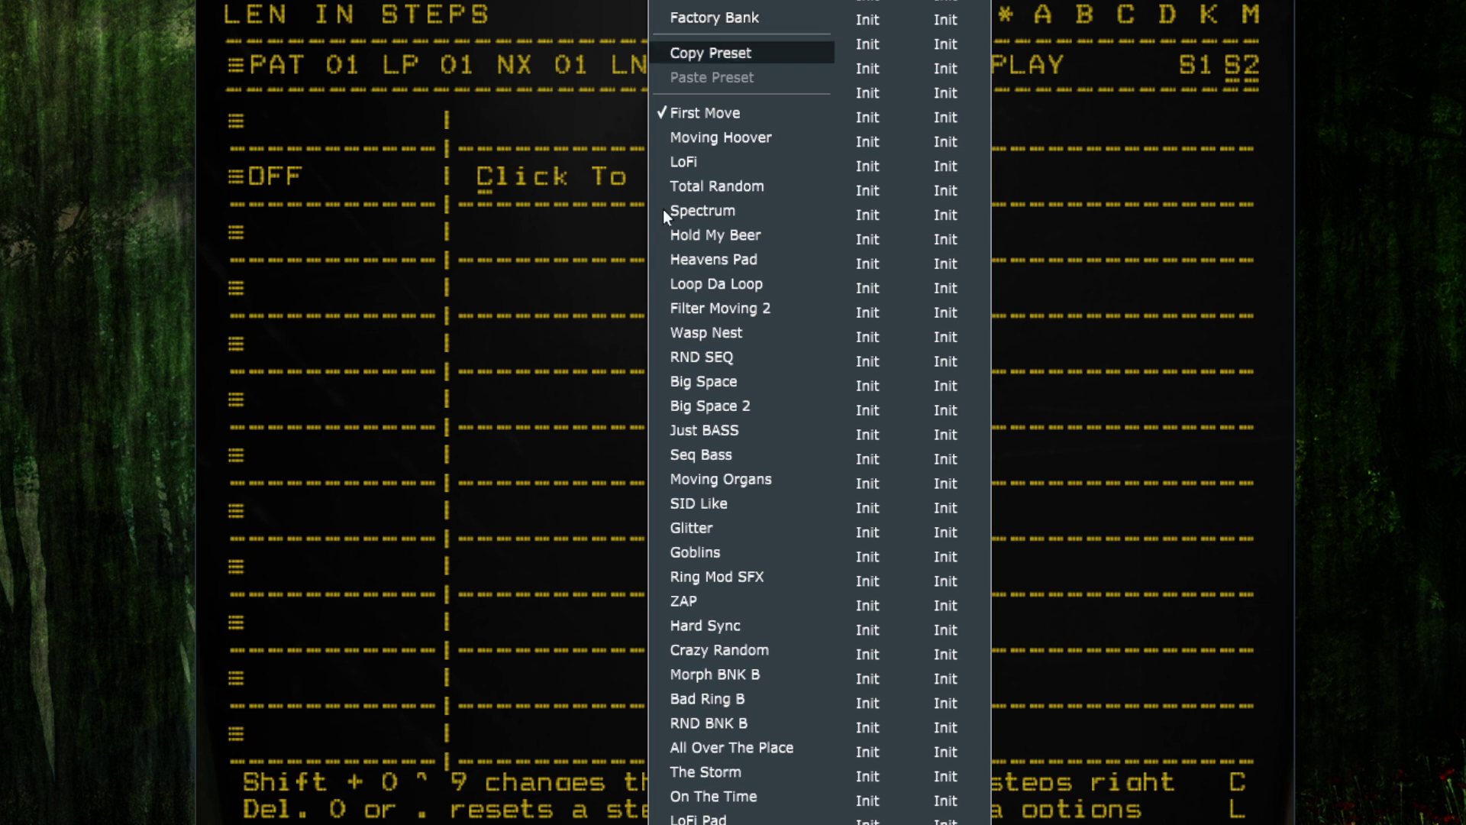
{"action": "left_click", "coordinate": [730, 824]}
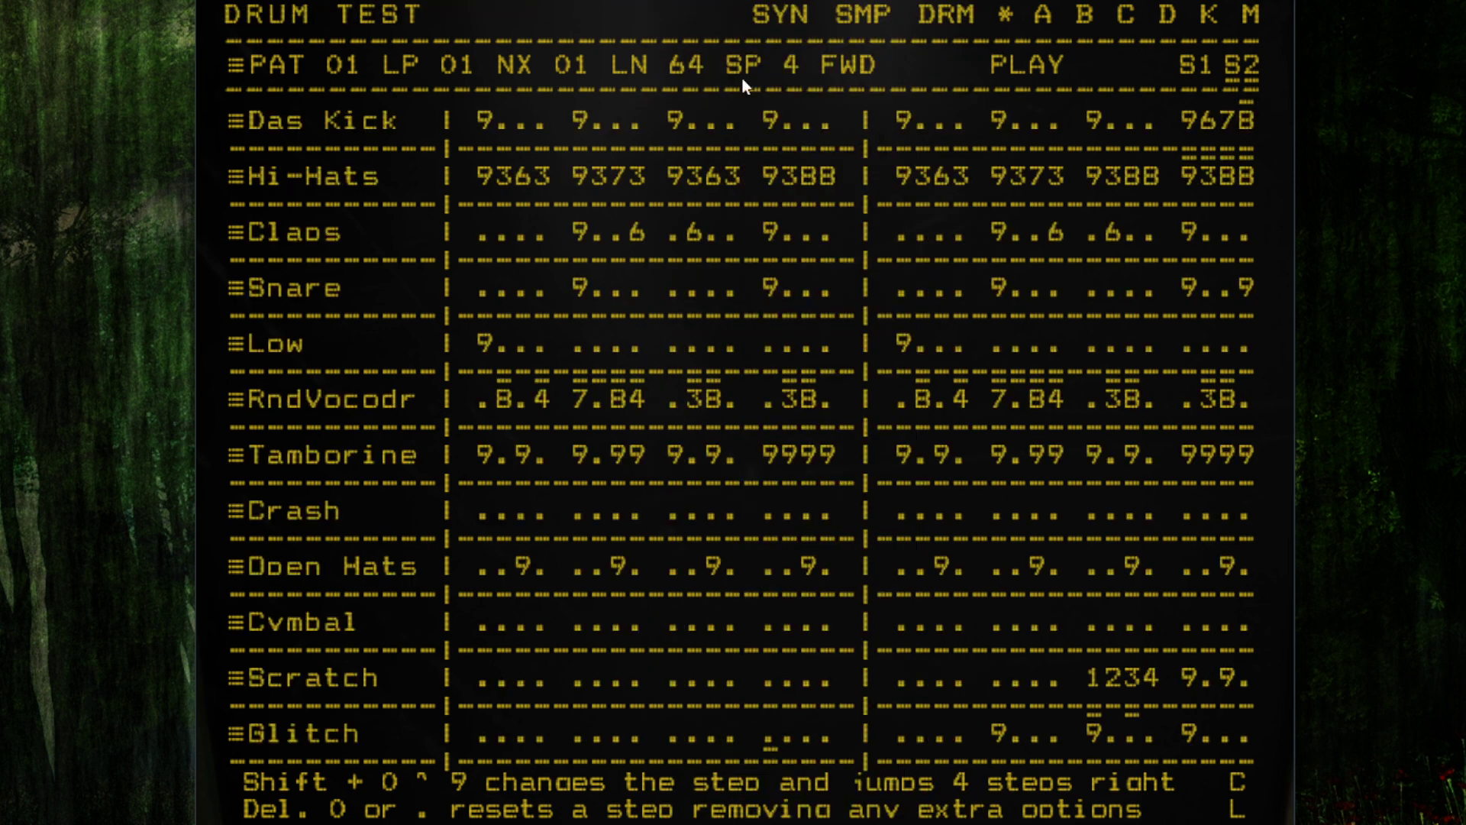
- Advance two presets from Drum Test to the empty Init preset 033
{"action": "key", "text": "Page_Down"}
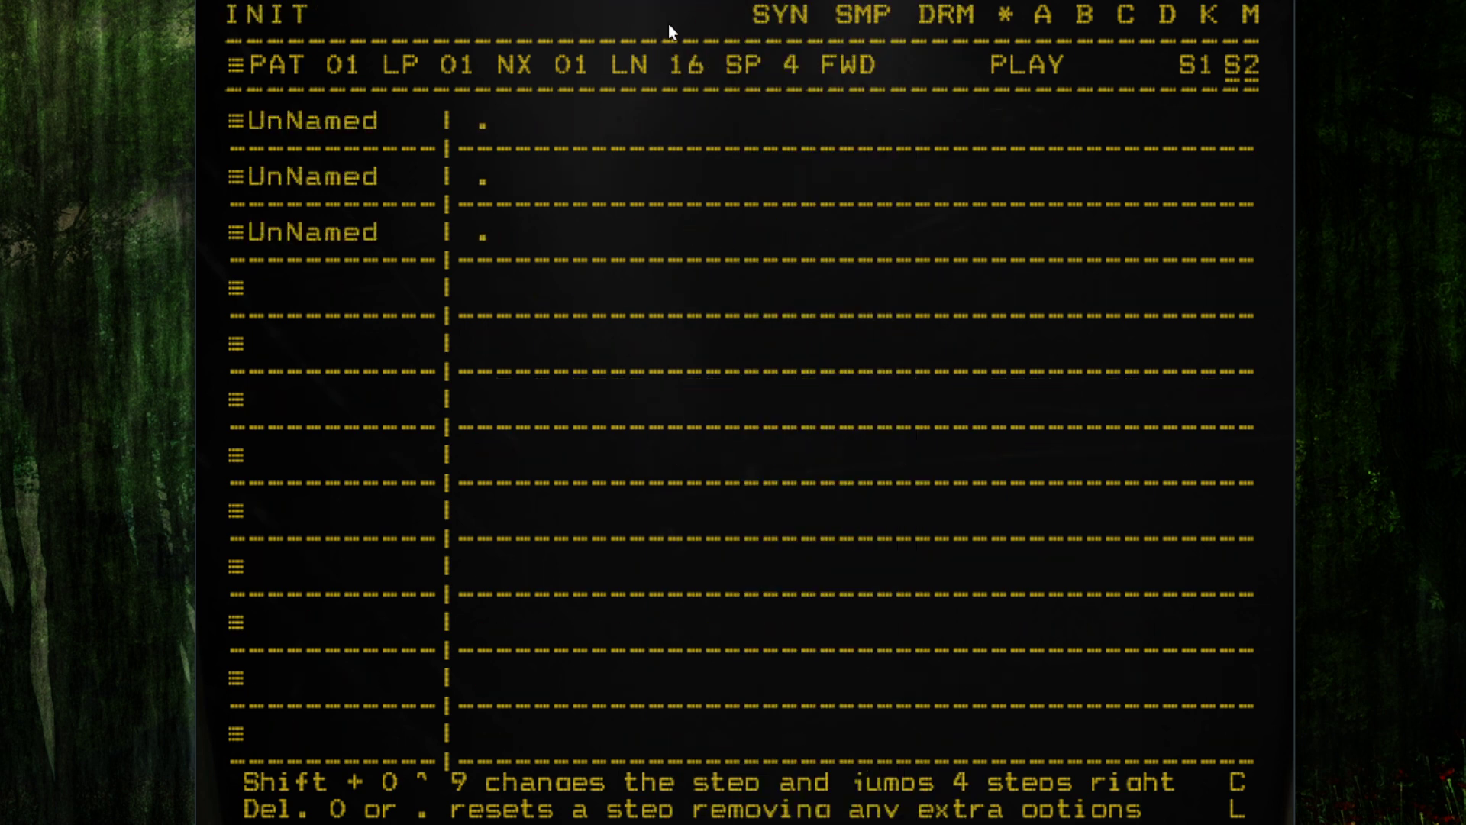
{"action": "key", "text": "Page_Down"}
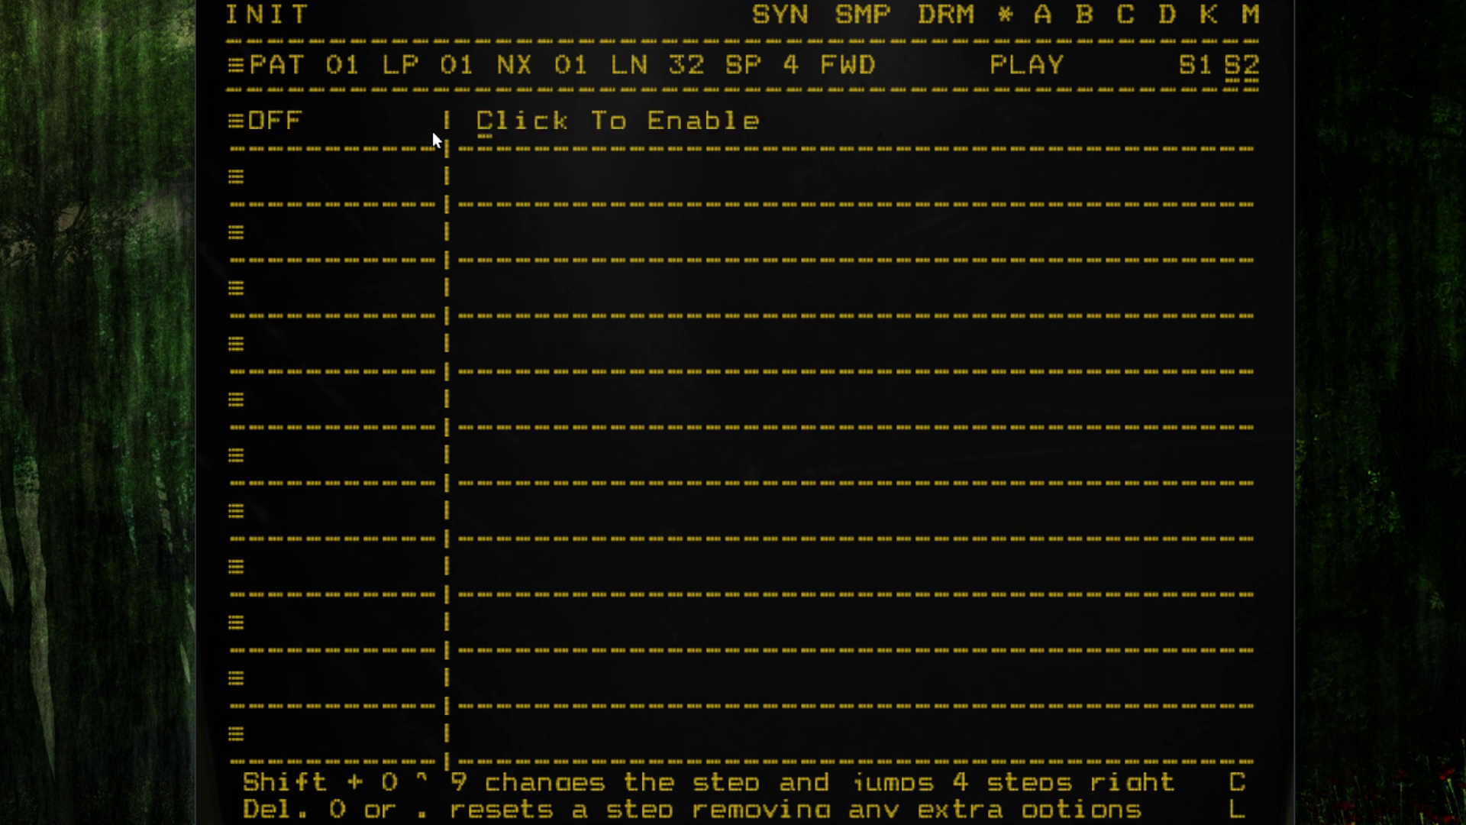
{"action": "left_click", "coordinate": [655, 17]}
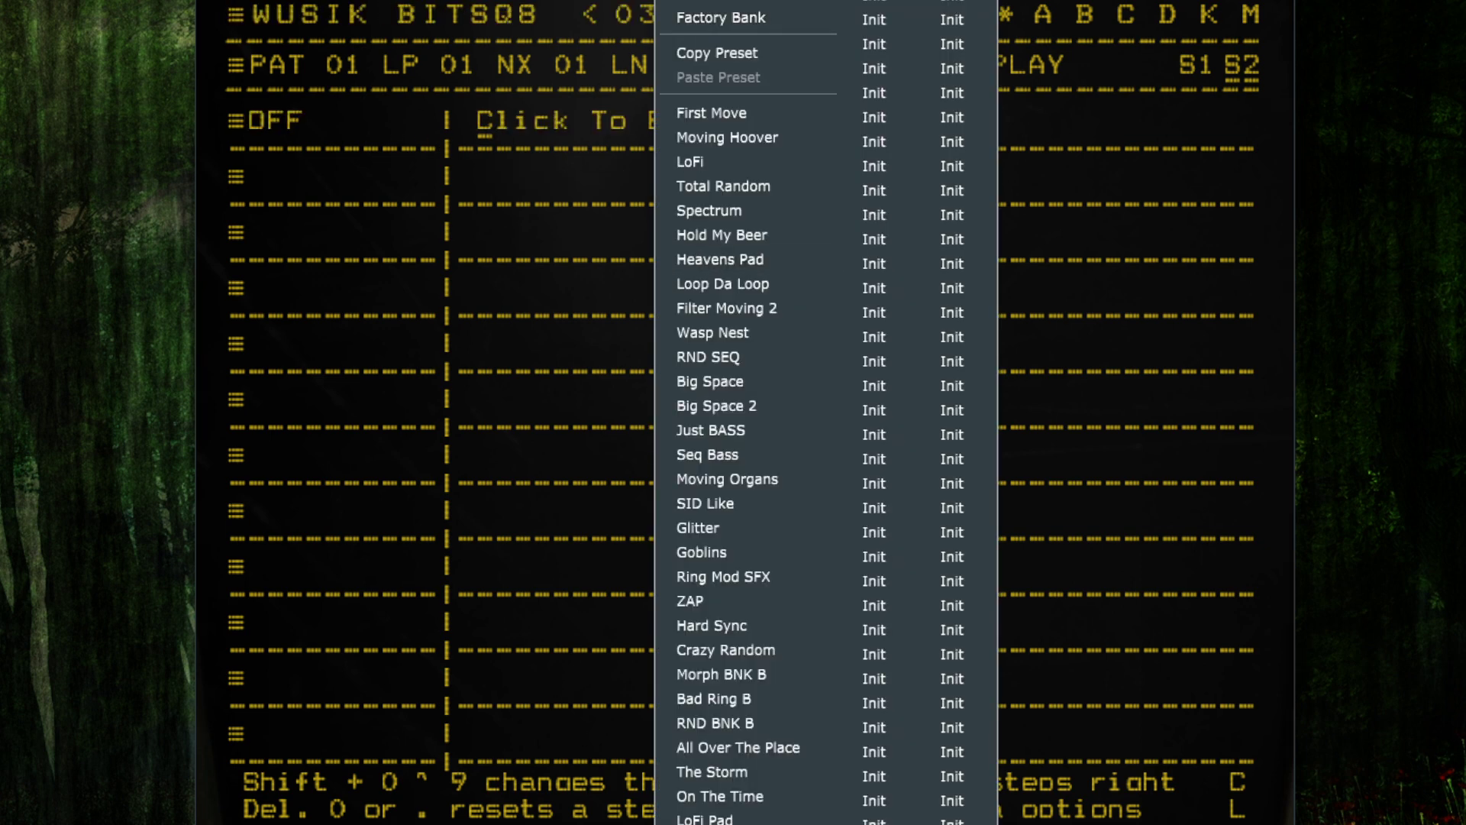
{"action": "left_click", "coordinate": [527, 3]}
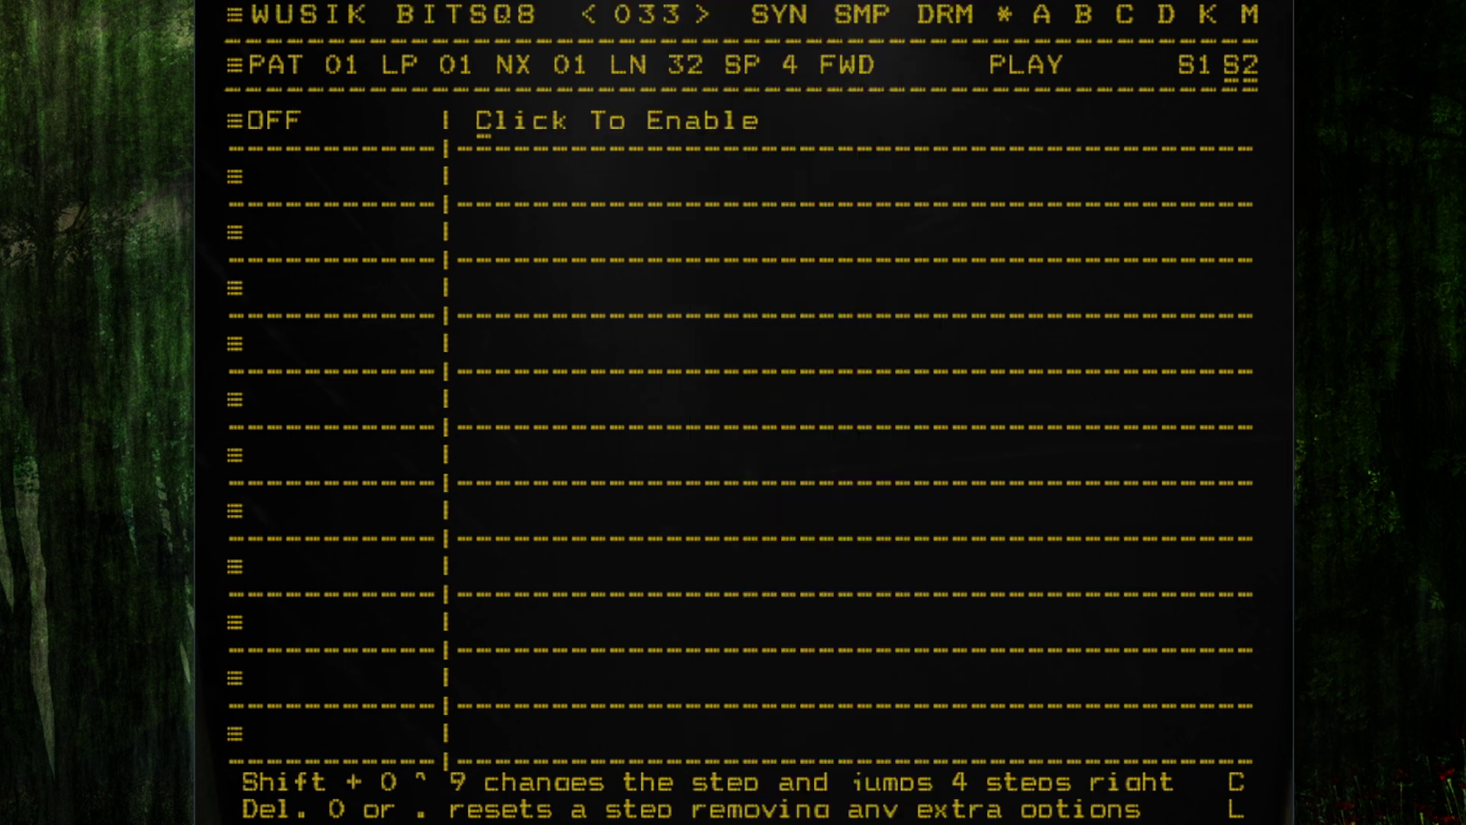
- Set OSC 1 volume to 000 in the synth section and check the sampler section
{"action": "left_click", "coordinate": [797, 20]}
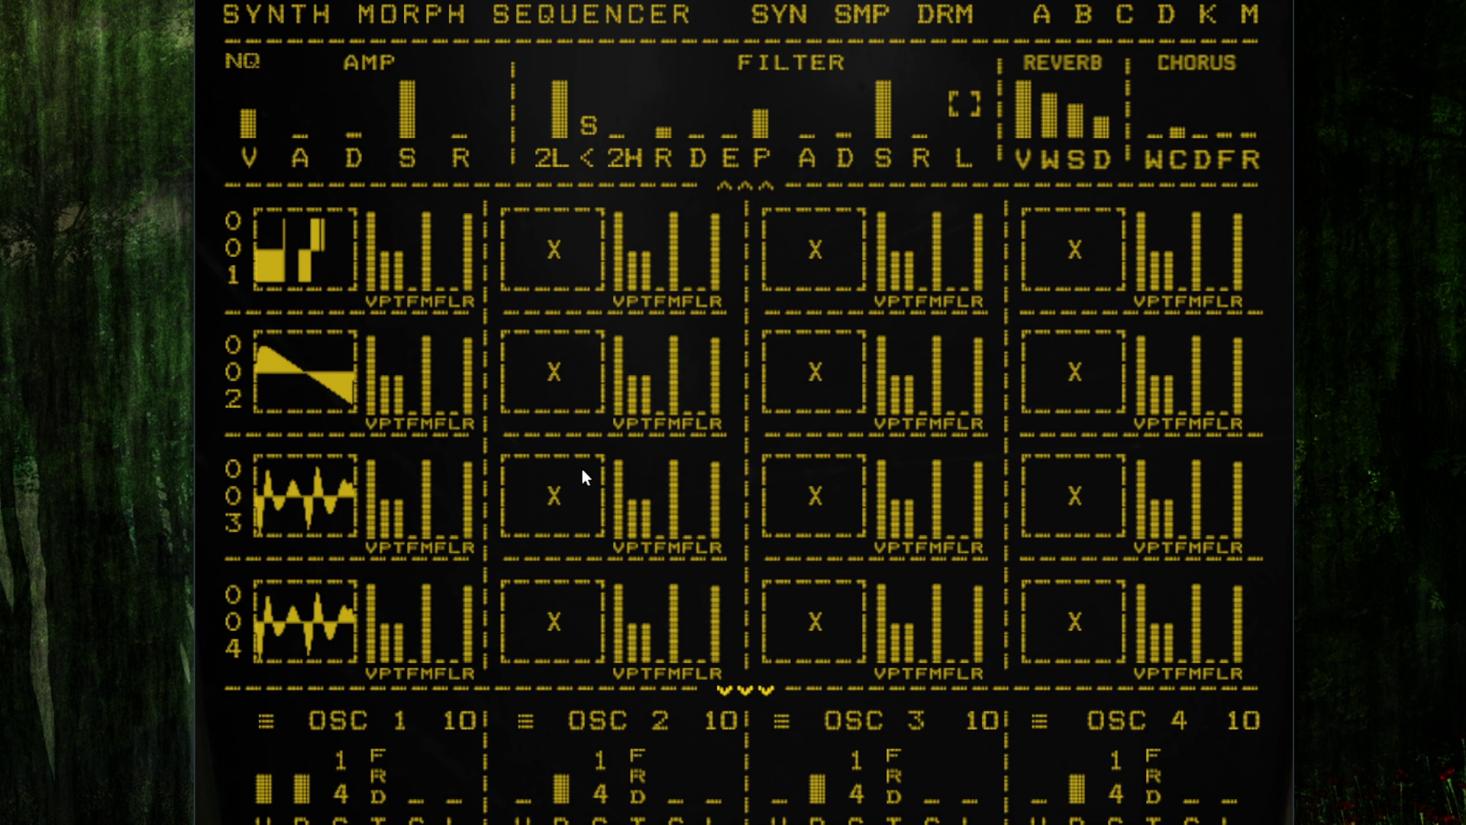
{"action": "left_click", "coordinate": [272, 805]}
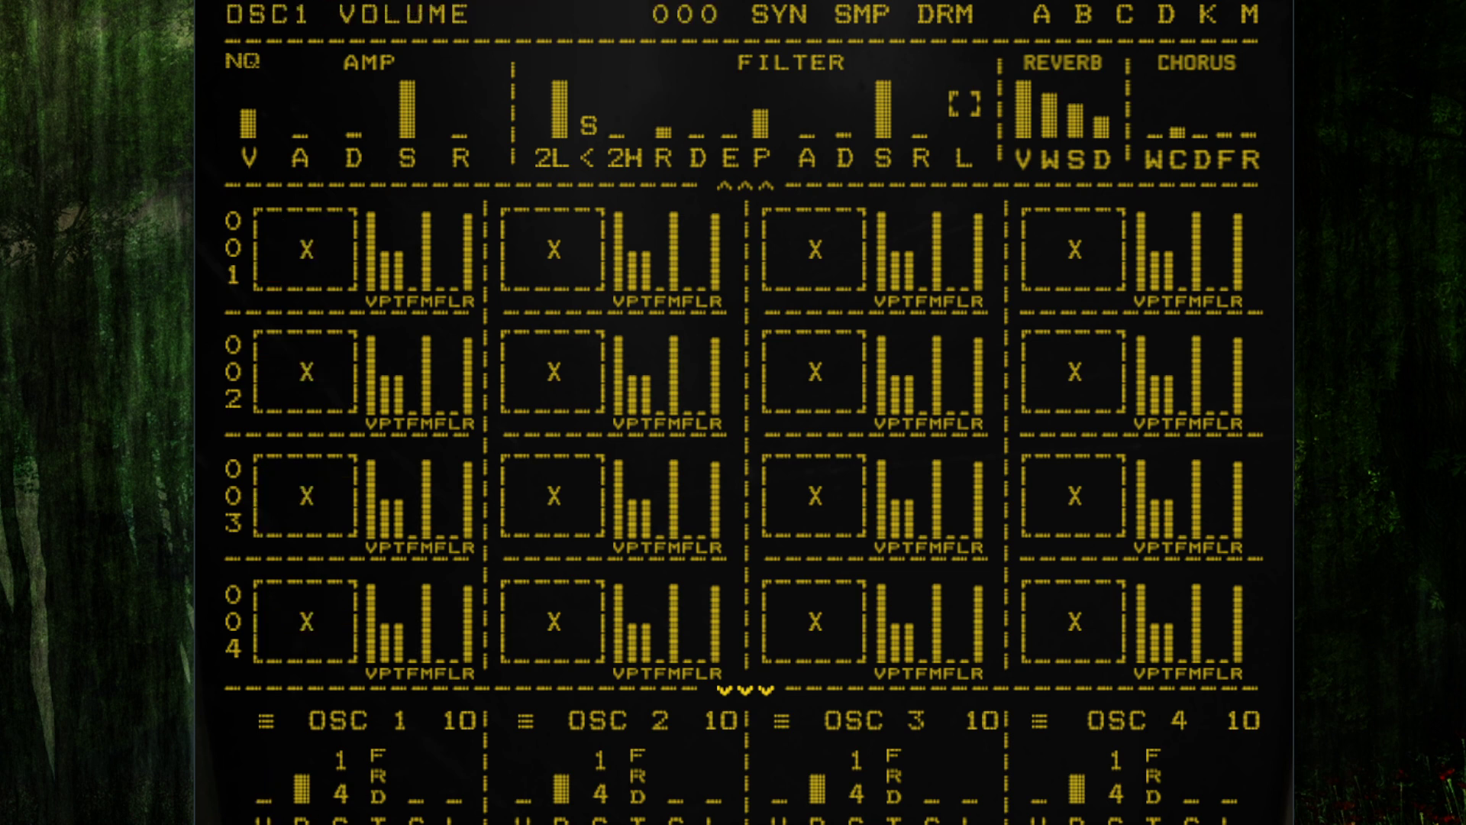
{"action": "left_click", "coordinate": [875, 20]}
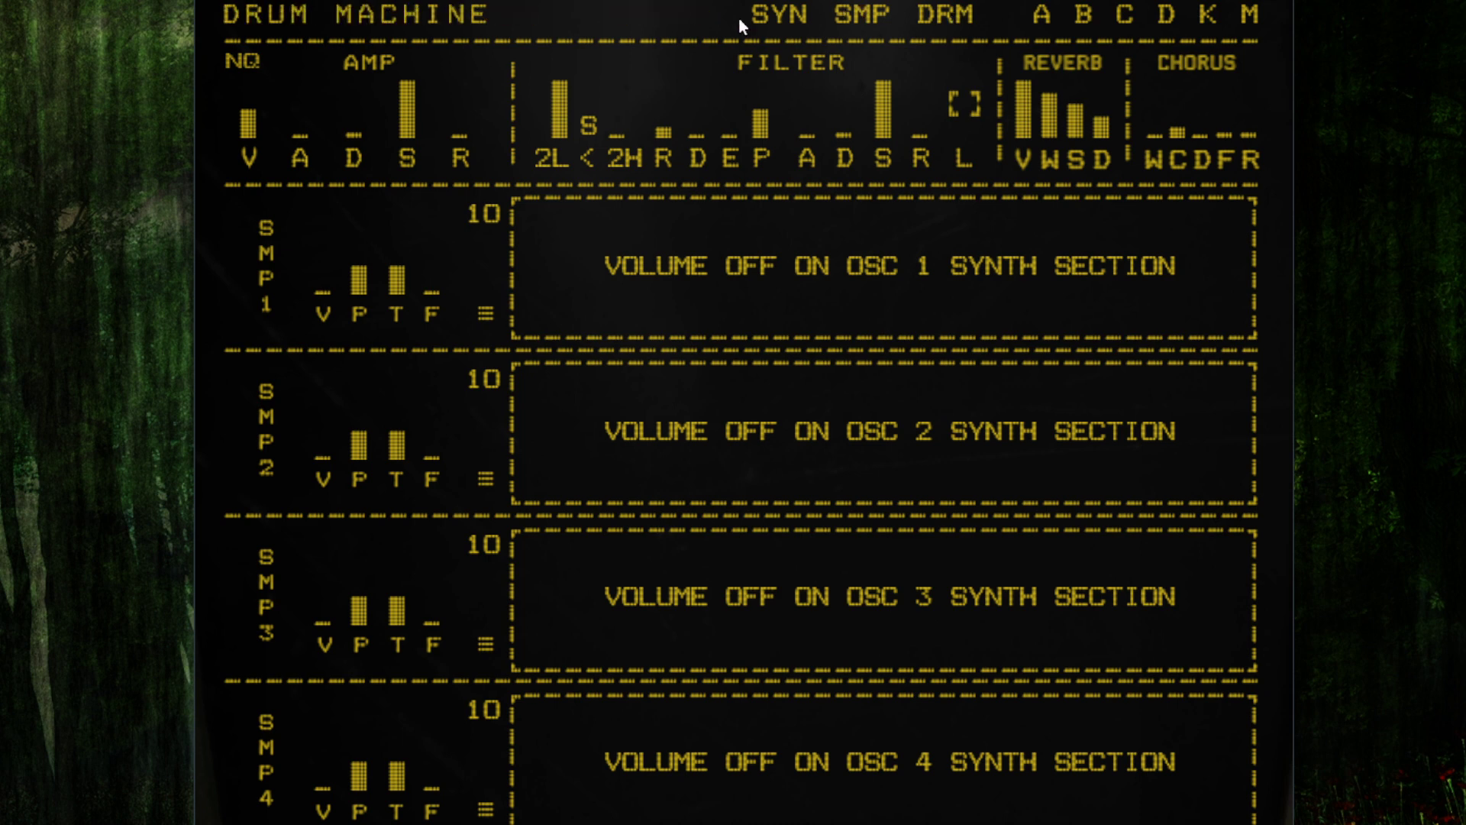
{"action": "left_click", "coordinate": [785, 17]}
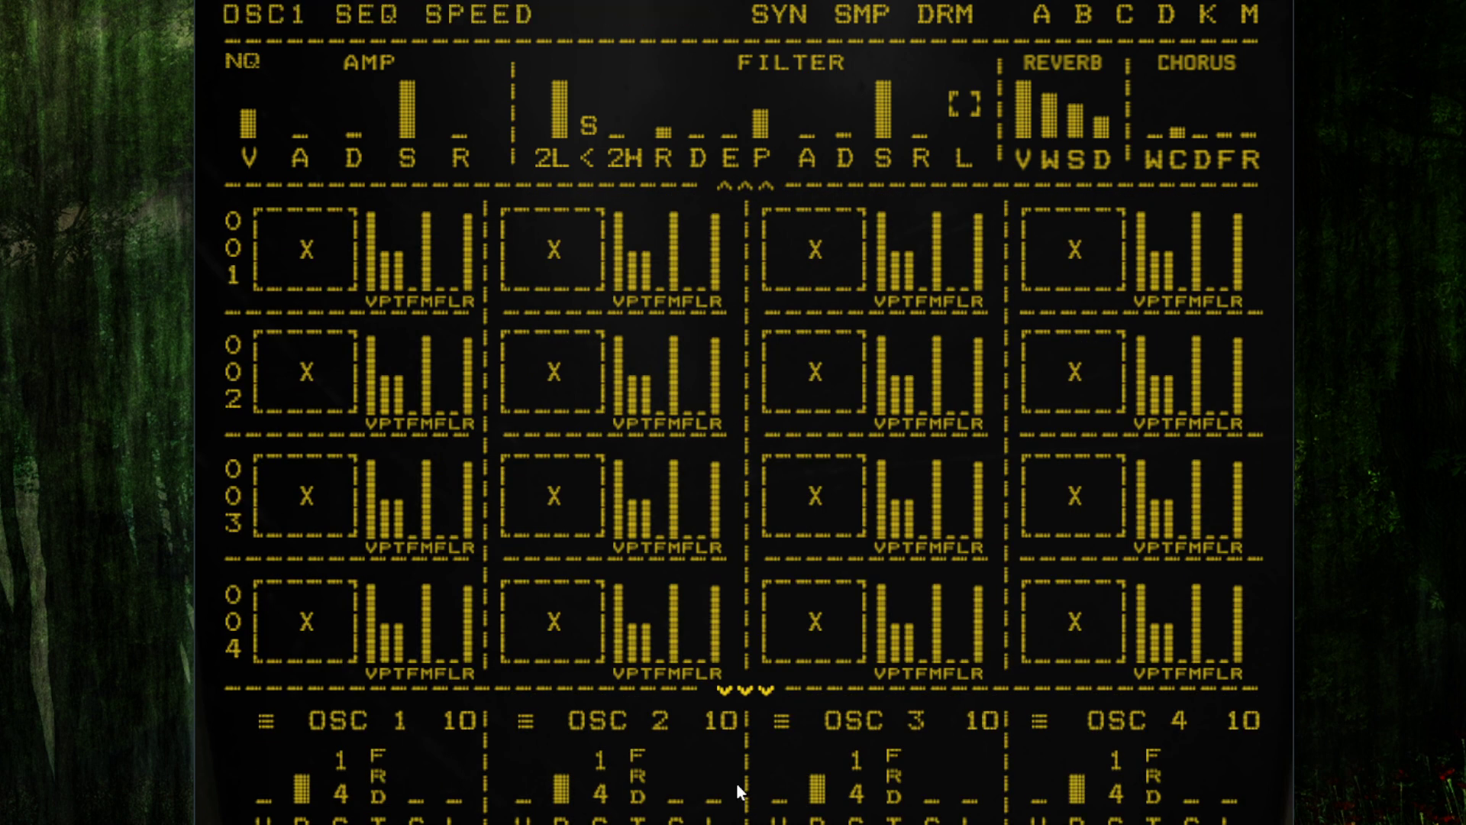
{"action": "left_click", "coordinate": [862, 15]}
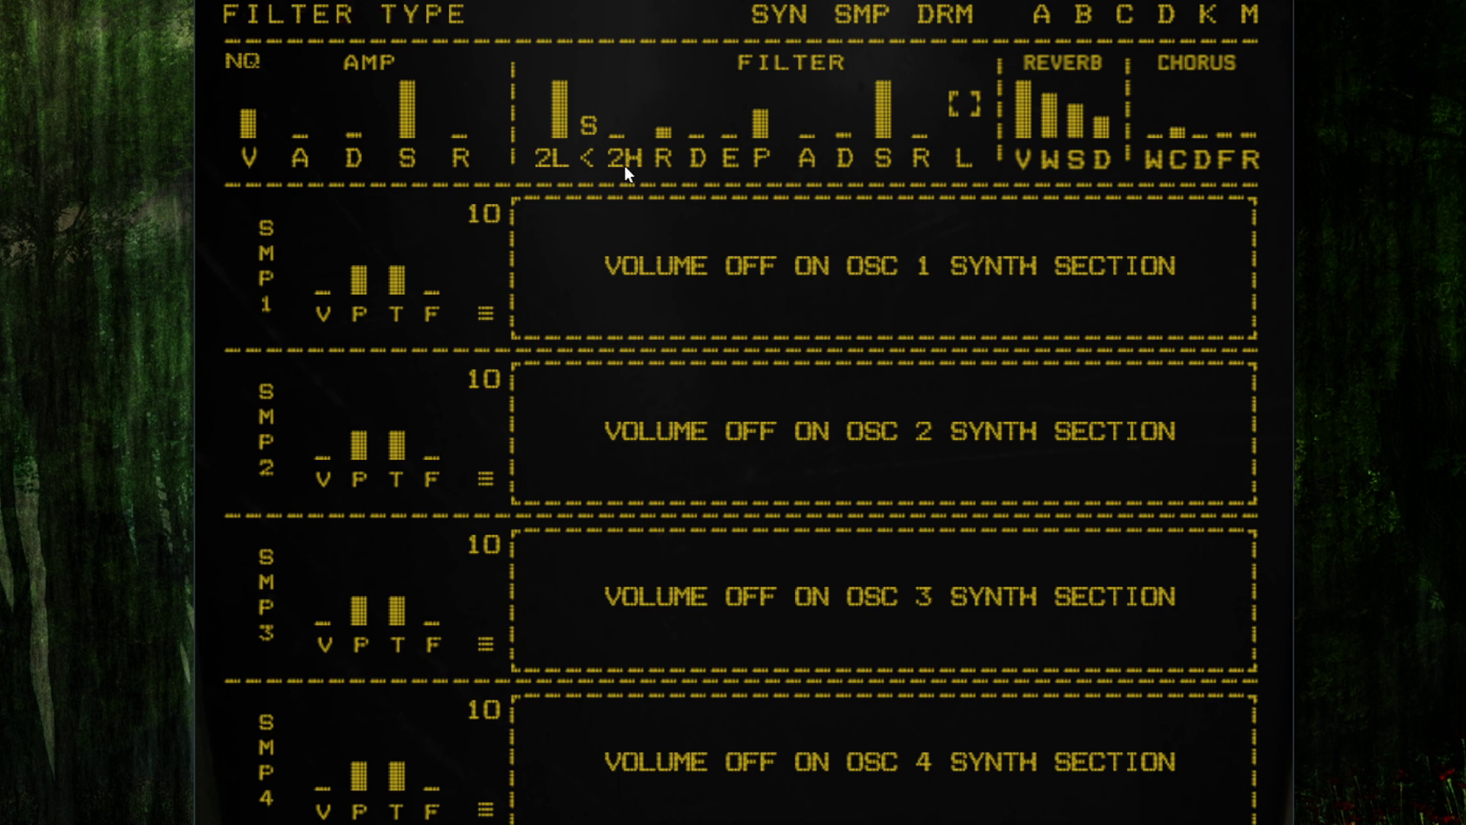
- Enable the first drum track of the preset and browse its Kick samples down to Wet 9
{"action": "left_click", "coordinate": [954, 22]}
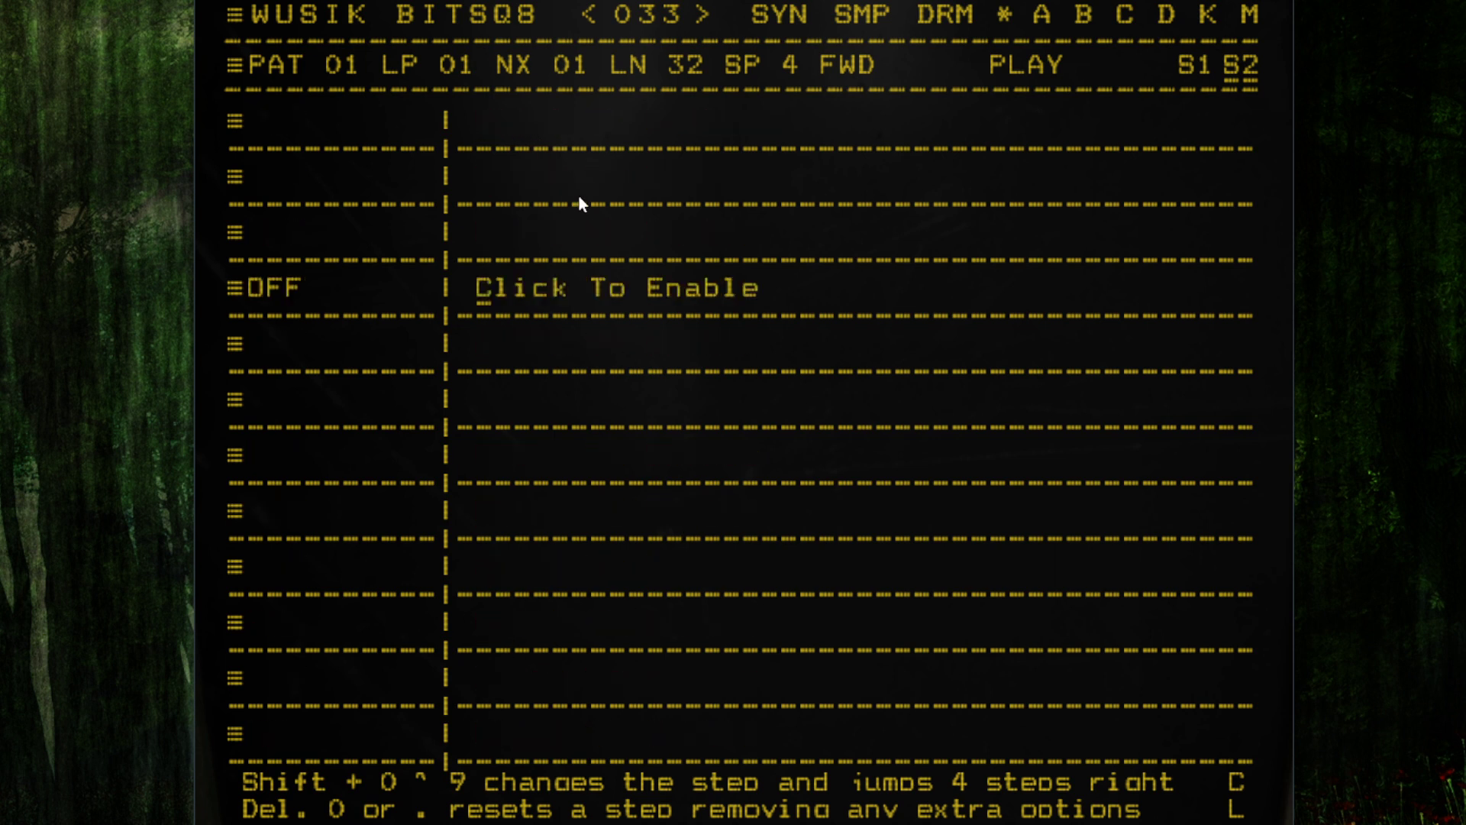
{"action": "left_click", "coordinate": [537, 122]}
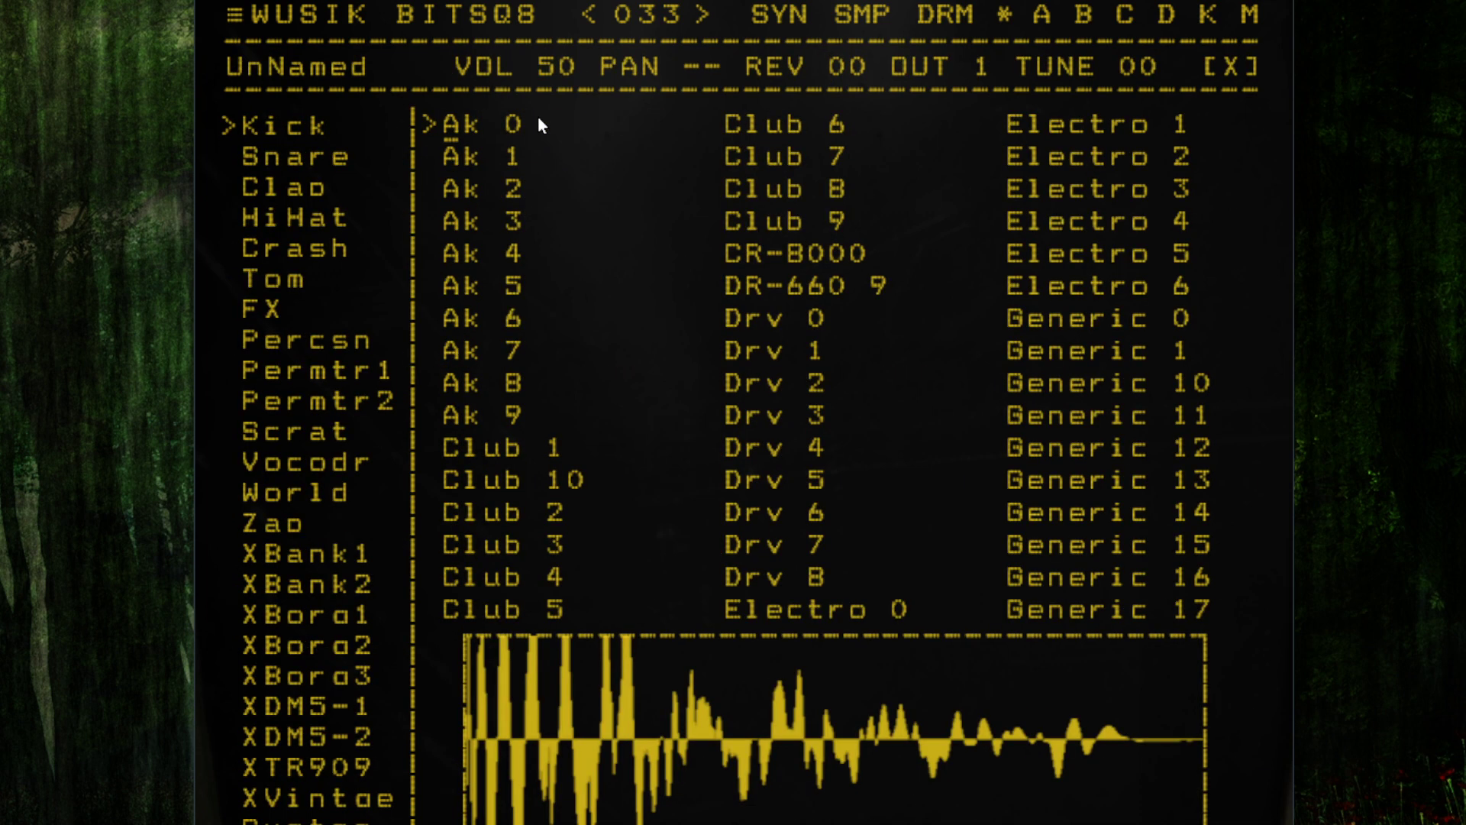
{"action": "scroll", "coordinate": [797, 223], "scroll_direction": "down", "scroll_amount": 6}
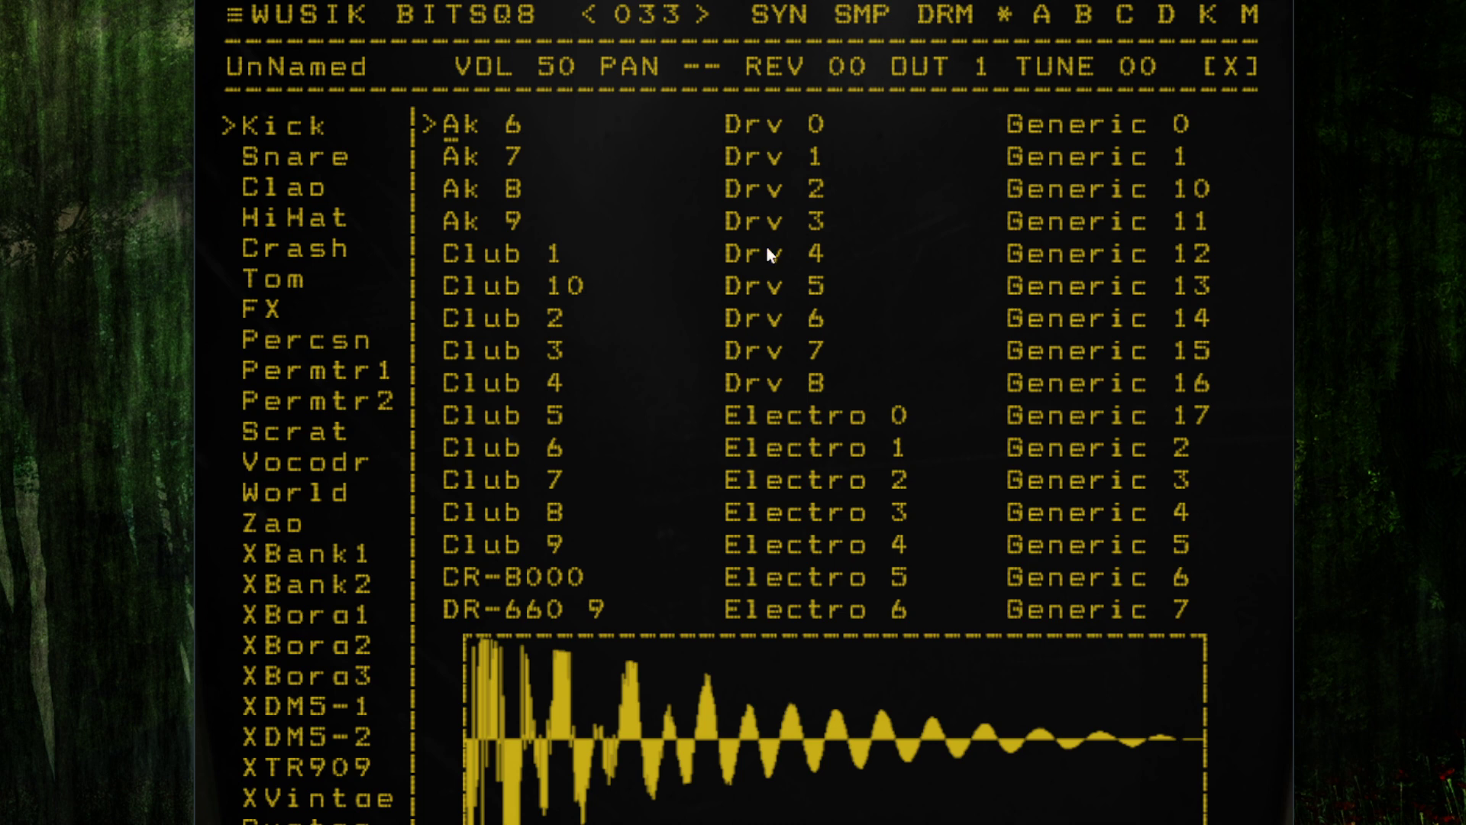
{"action": "scroll", "coordinate": [815, 253], "scroll_direction": "down", "scroll_amount": 20}
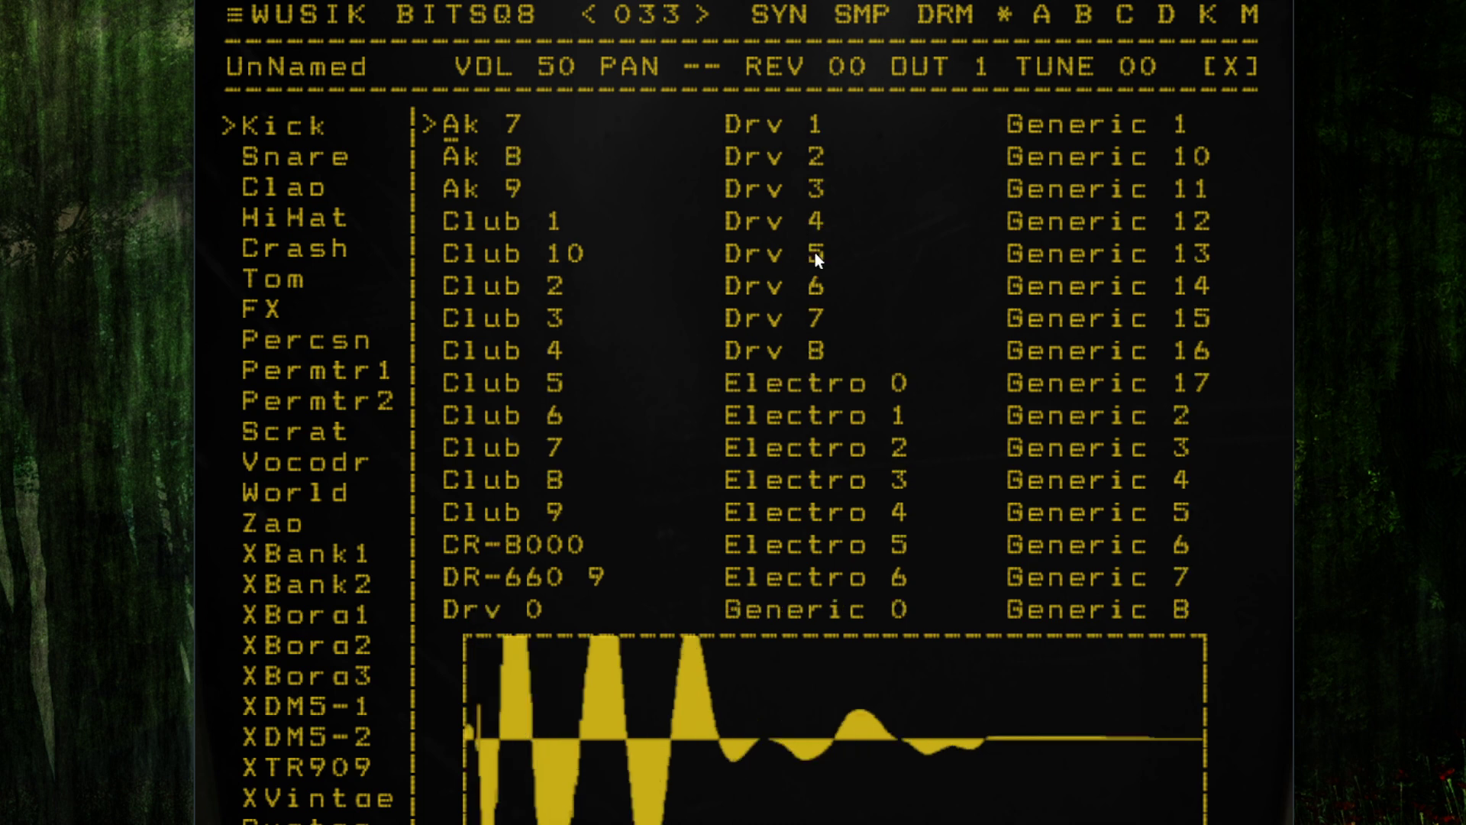
{"action": "scroll", "coordinate": [815, 252], "scroll_direction": "down", "scroll_amount": 20}
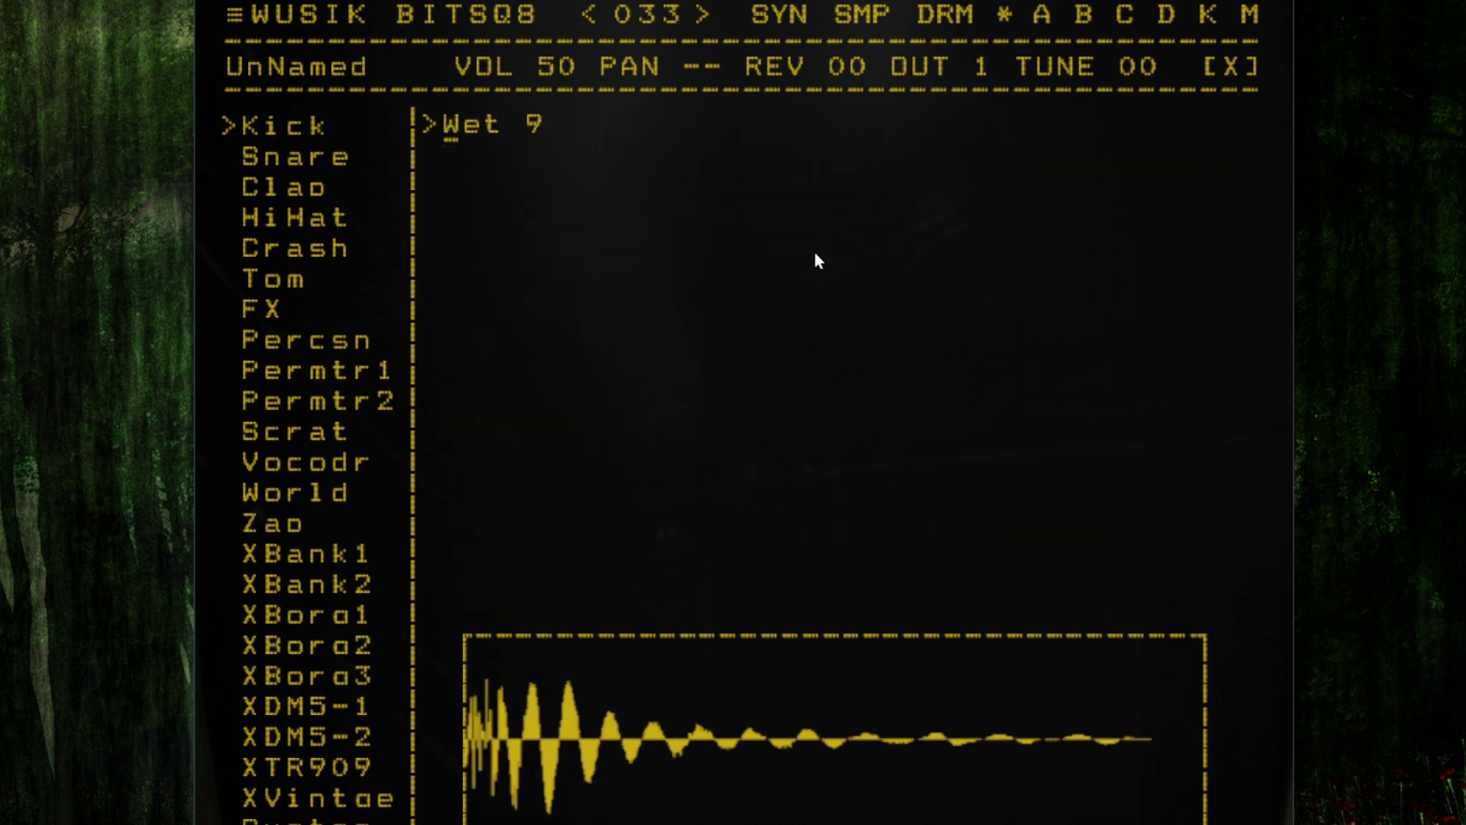
- Audition more Kick samples and choose MoKicks 7 for the first drum track
{"action": "scroll", "coordinate": [814, 253], "scroll_direction": "down", "scroll_amount": 1}
{"action": "scroll", "coordinate": [815, 253], "scroll_direction": "up", "scroll_amount": 1}
{"action": "scroll", "coordinate": [748, 312], "scroll_direction": "up", "scroll_amount": 12}
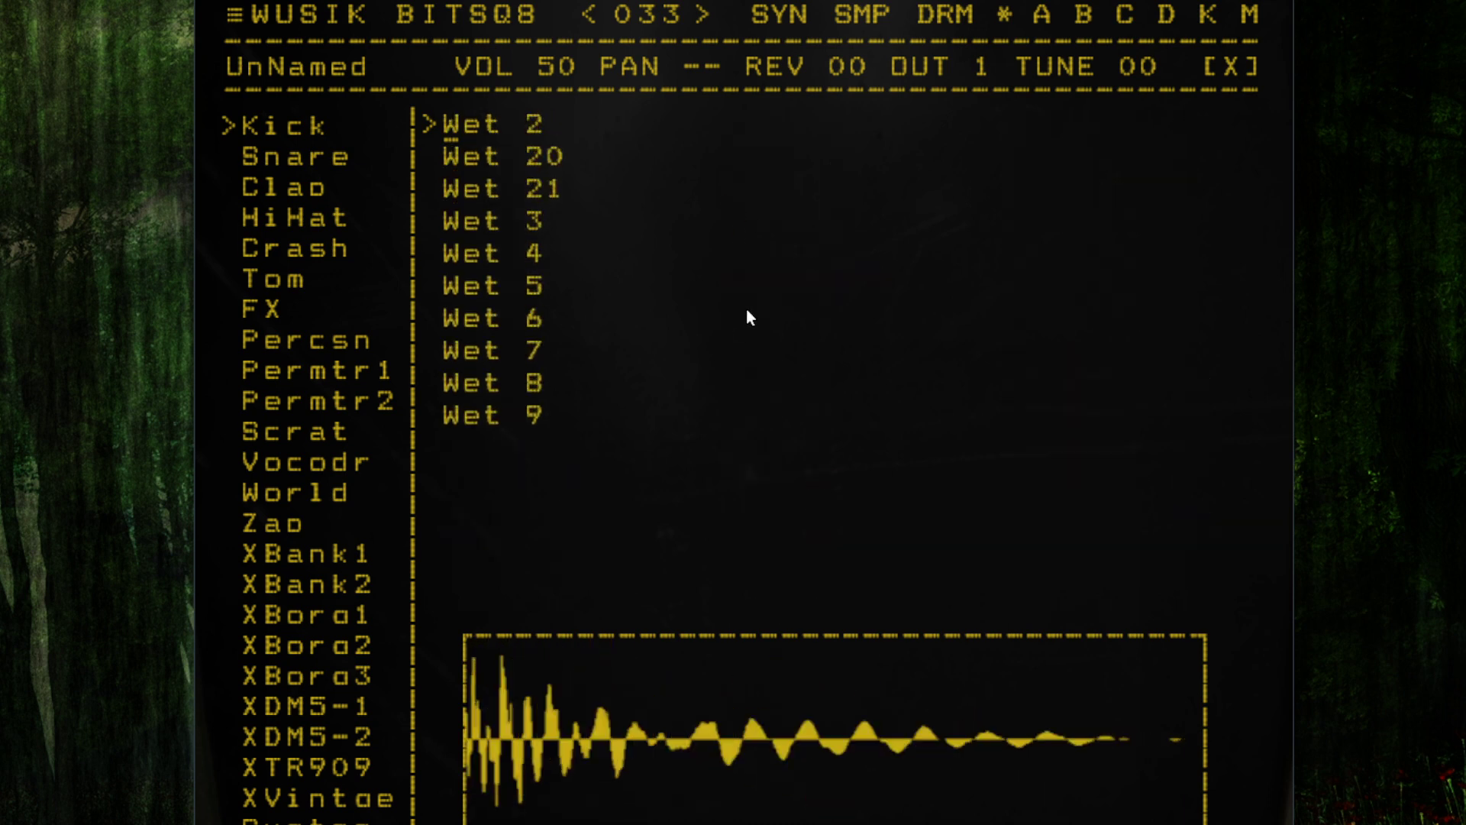
{"action": "scroll", "coordinate": [748, 316], "scroll_direction": "up", "scroll_amount": 20}
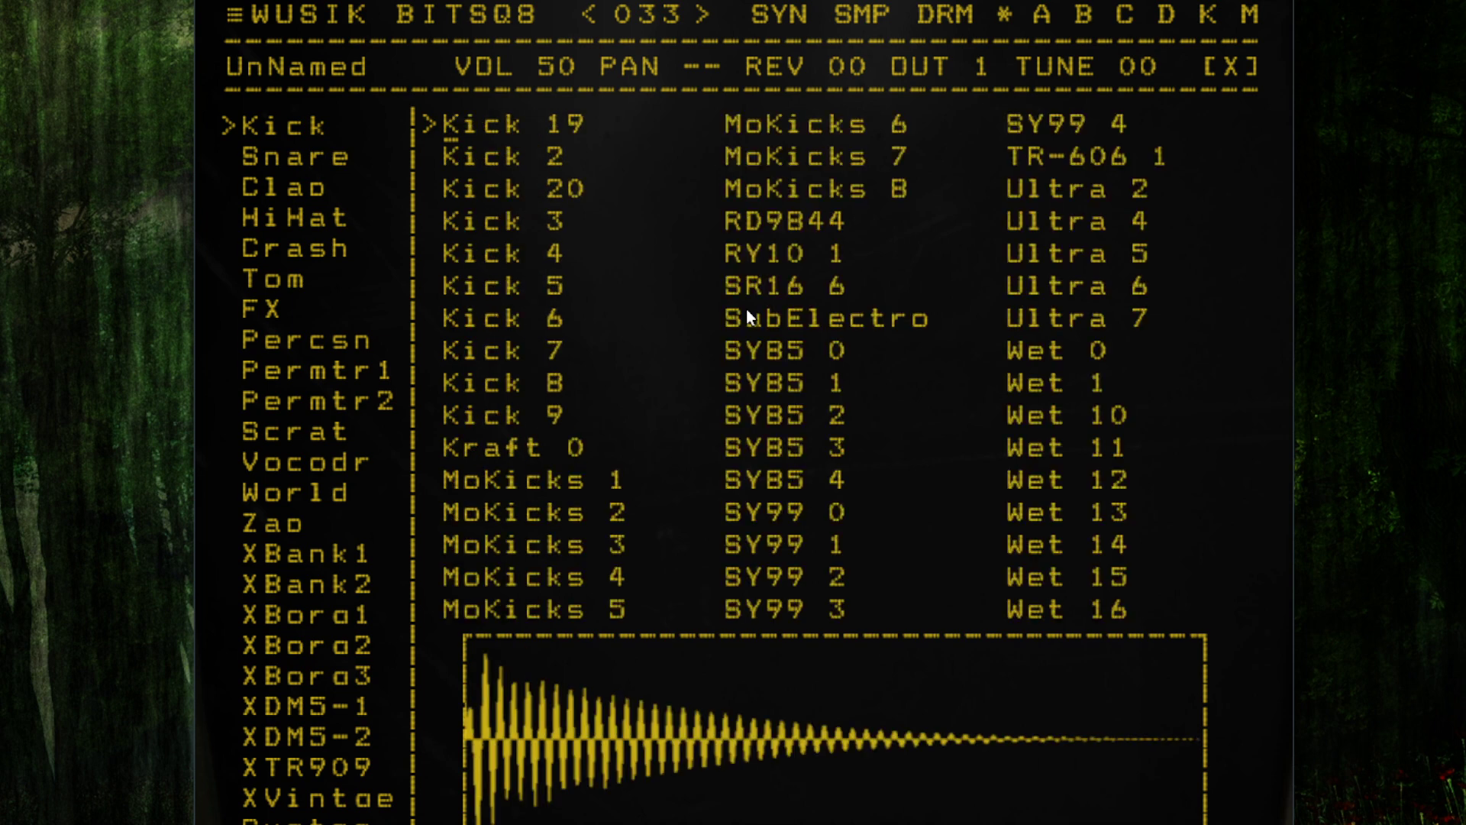
{"action": "scroll", "coordinate": [746, 308], "scroll_direction": "down", "scroll_amount": 5}
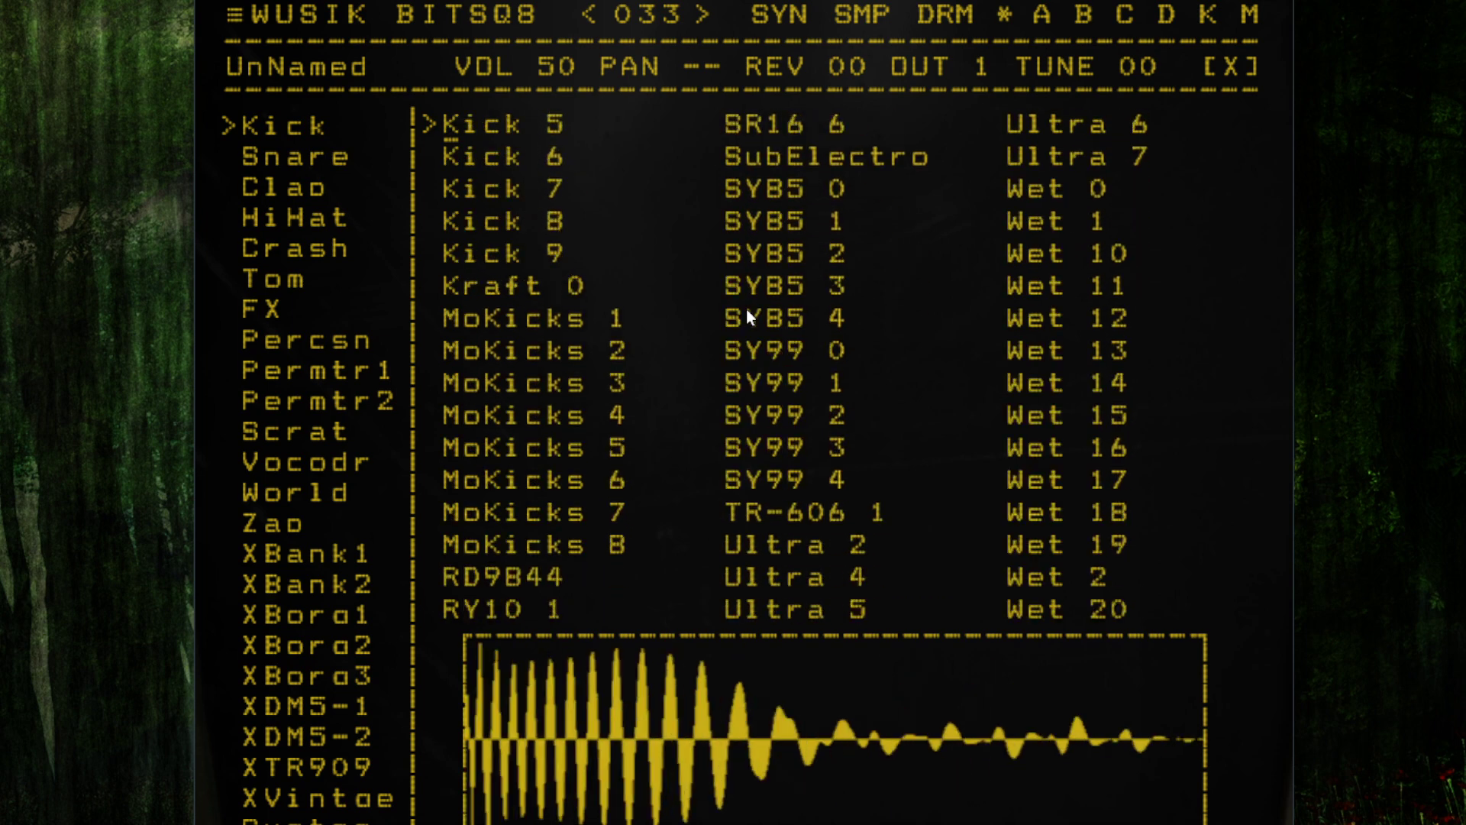
{"action": "scroll", "coordinate": [746, 308], "scroll_direction": "down", "scroll_amount": 6}
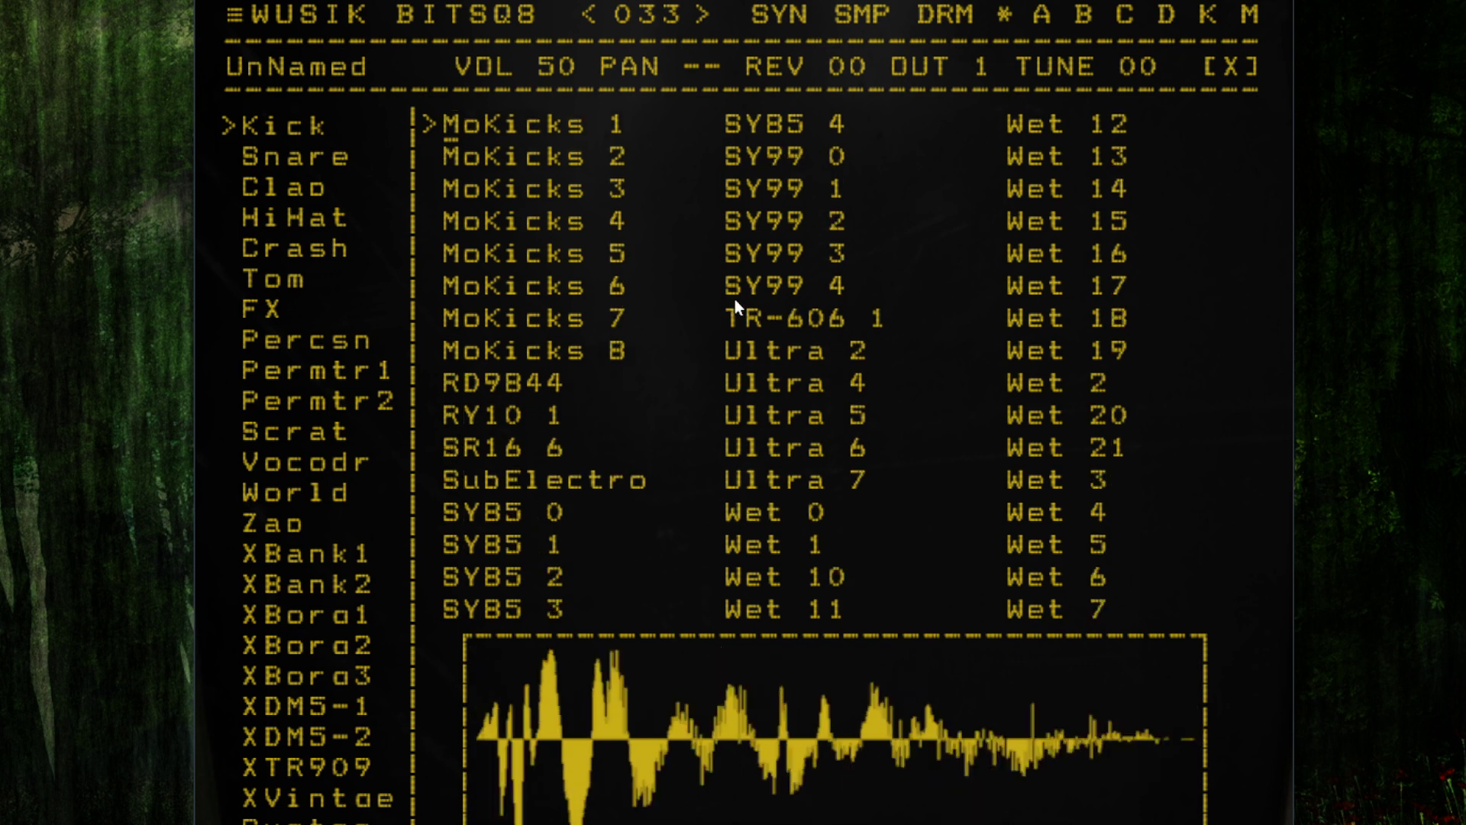
{"action": "scroll", "coordinate": [735, 302], "scroll_direction": "down", "scroll_amount": 5}
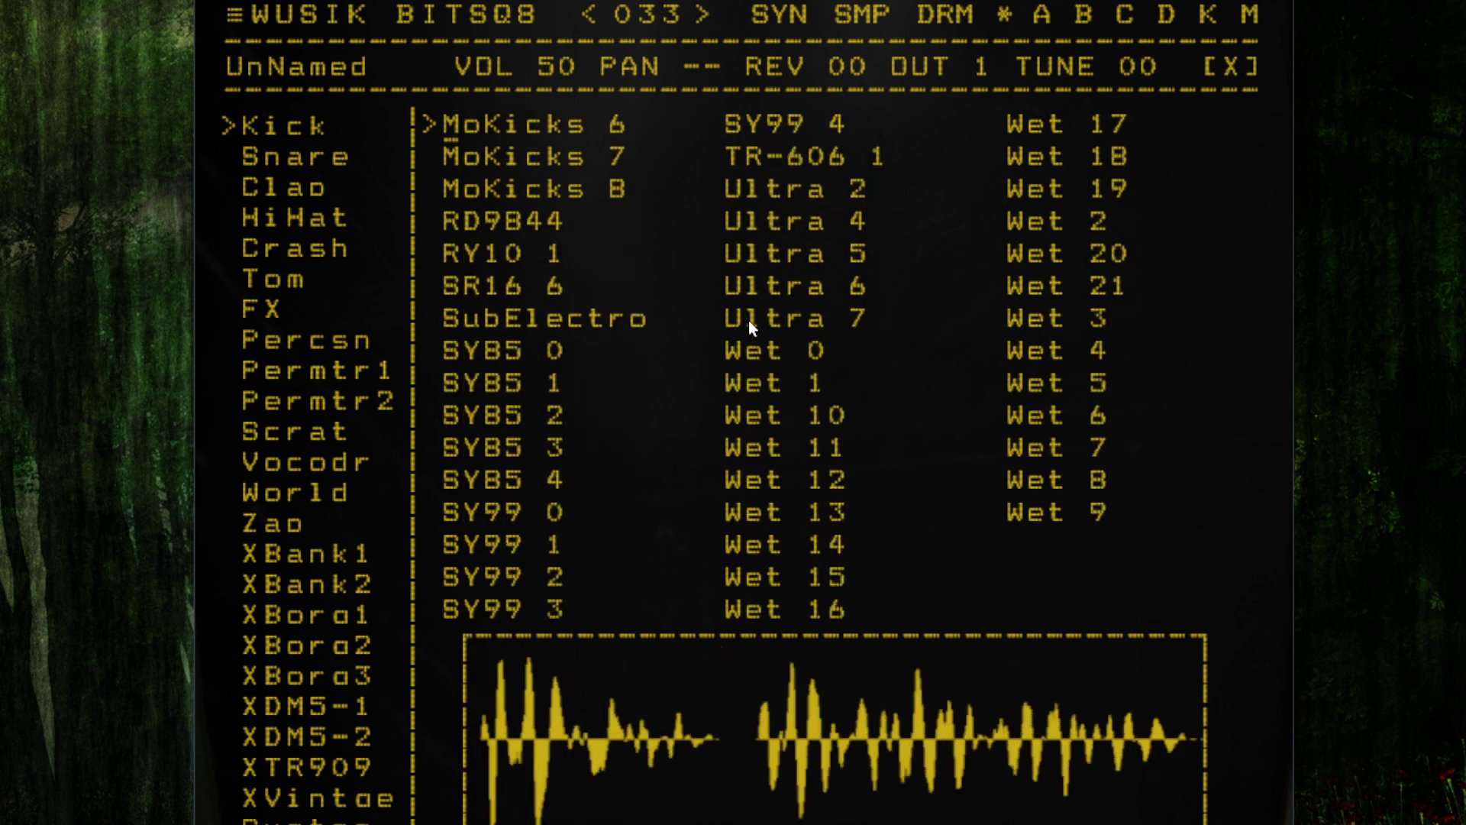
{"action": "scroll", "coordinate": [749, 322], "scroll_direction": "down", "scroll_amount": 3}
{"action": "scroll", "coordinate": [749, 321], "scroll_direction": "up", "scroll_amount": 3}
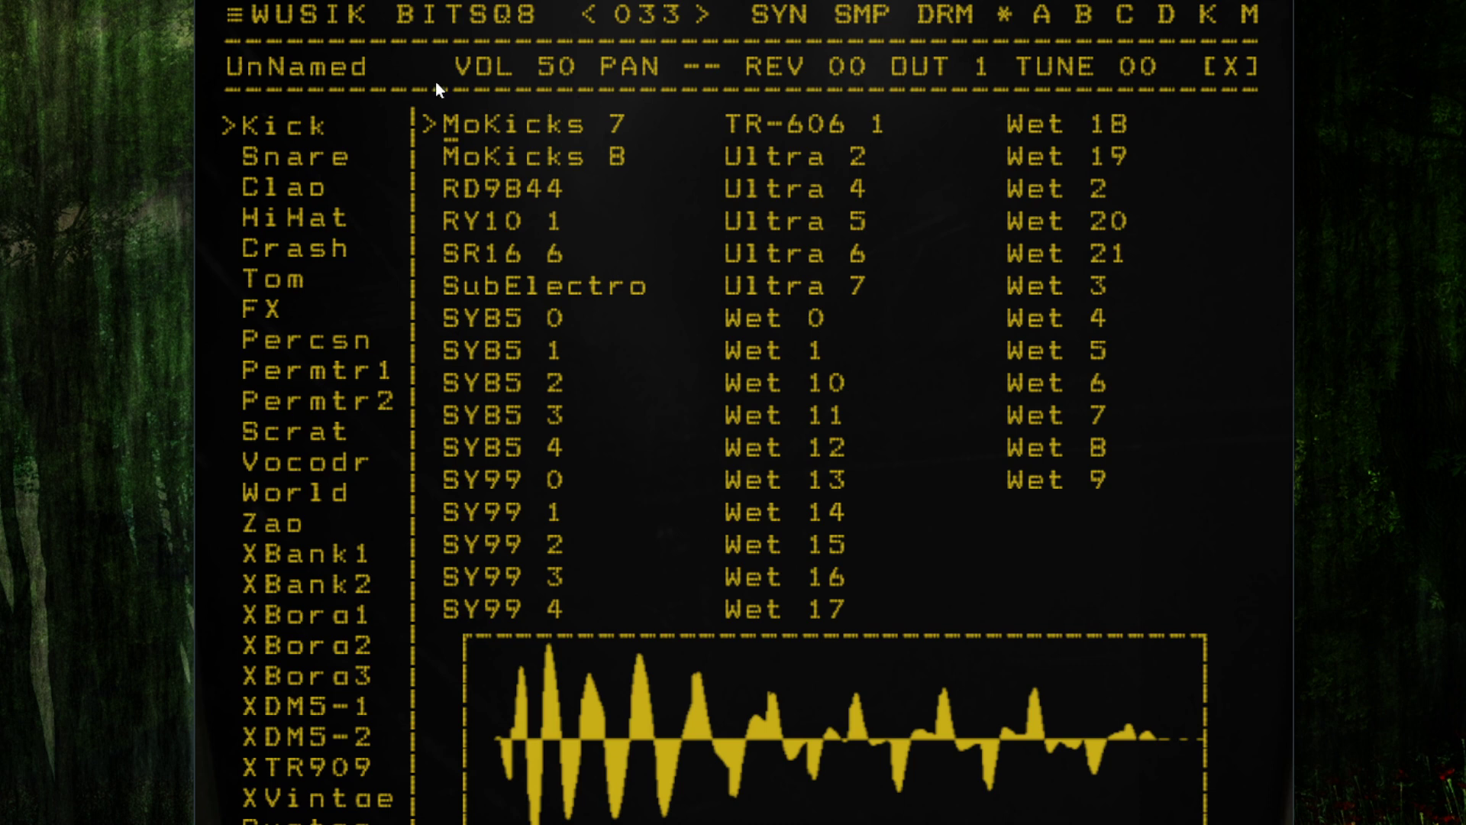
- Rename the drum track to Kick and return to the pattern grid
{"action": "left_click", "coordinate": [313, 70]}
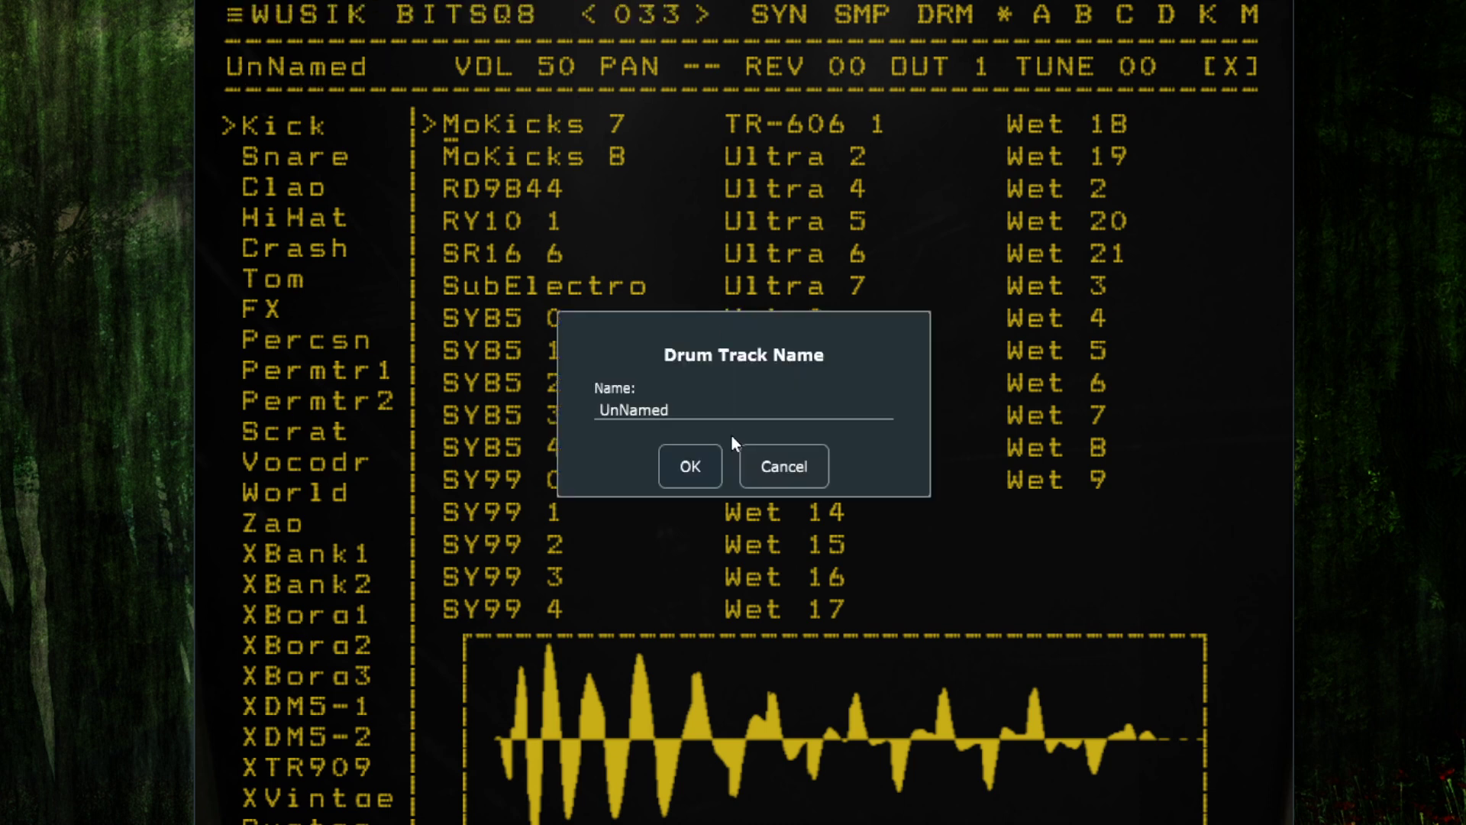
{"action": "double_click", "coordinate": [727, 407]}
{"action": "type", "text": "Kick"}
{"action": "left_click", "coordinate": [698, 473]}
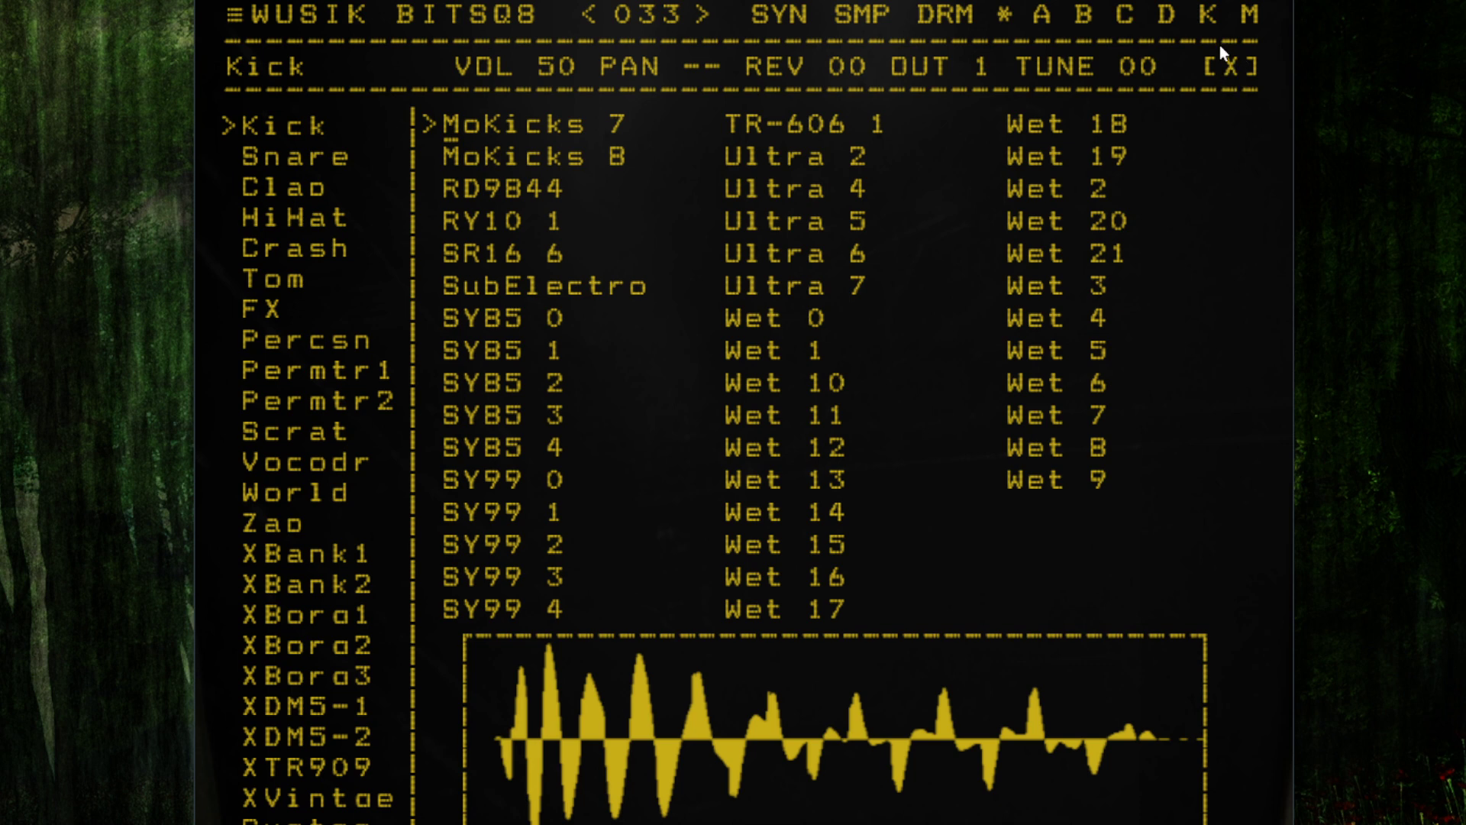
{"action": "left_click", "coordinate": [1231, 66]}
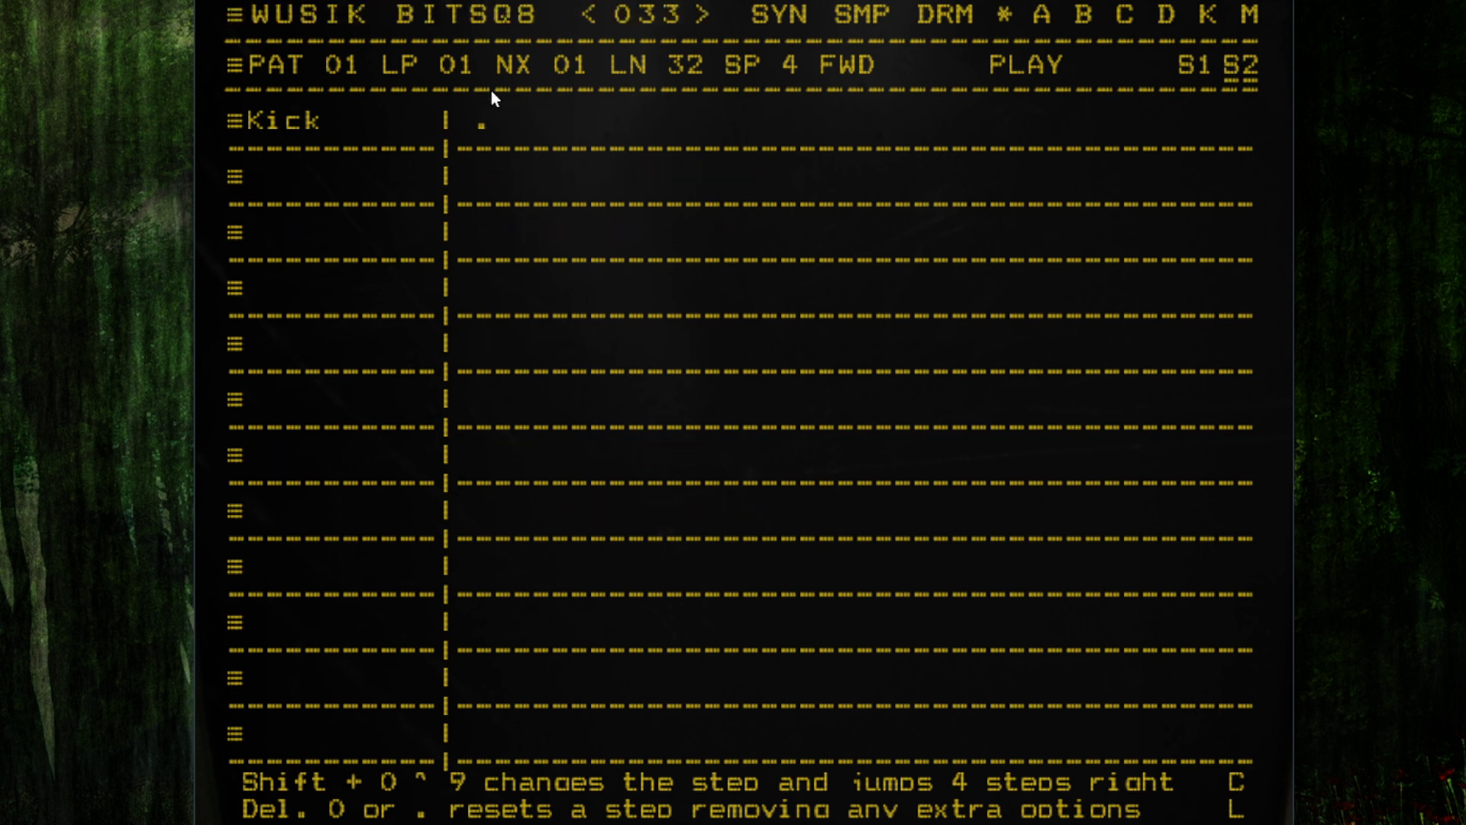
- Apply spacer S1 to the pattern grid and set the pattern length to 64 steps
{"action": "left_click", "coordinate": [1206, 65]}
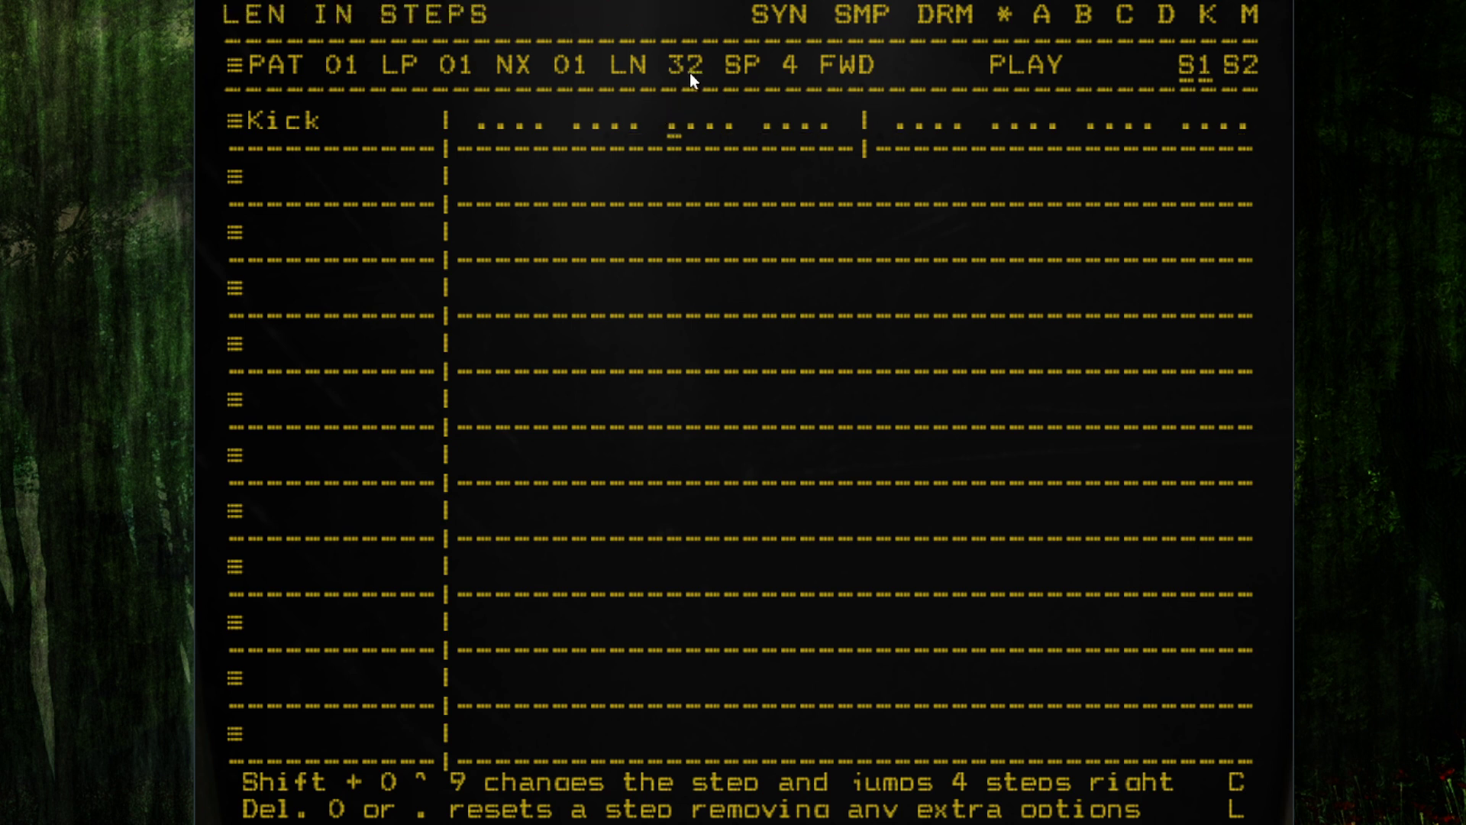
{"action": "scroll", "coordinate": [688, 70], "scroll_direction": "up", "scroll_amount": 1}
{"action": "scroll", "coordinate": [688, 70], "scroll_direction": "up", "scroll_amount": 3}
{"action": "scroll", "coordinate": [689, 69], "scroll_direction": "down", "scroll_amount": 3}
{"action": "scroll", "coordinate": [688, 71], "scroll_direction": "up", "scroll_amount": 1}
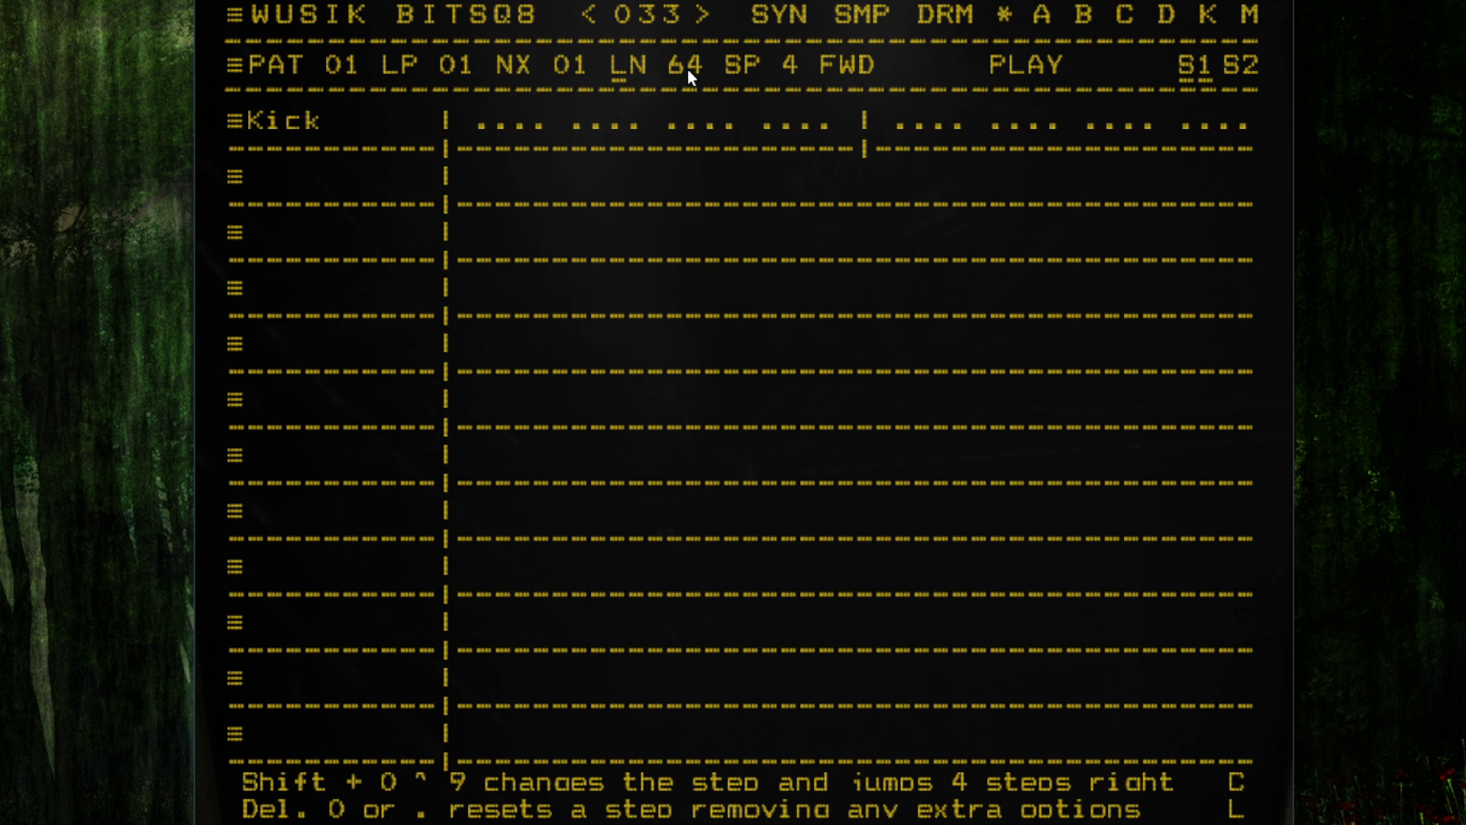
- Set the pattern length to 16 steps and turn on steps mirror mode
{"action": "scroll", "coordinate": [688, 69], "scroll_direction": "down", "scroll_amount": 20}
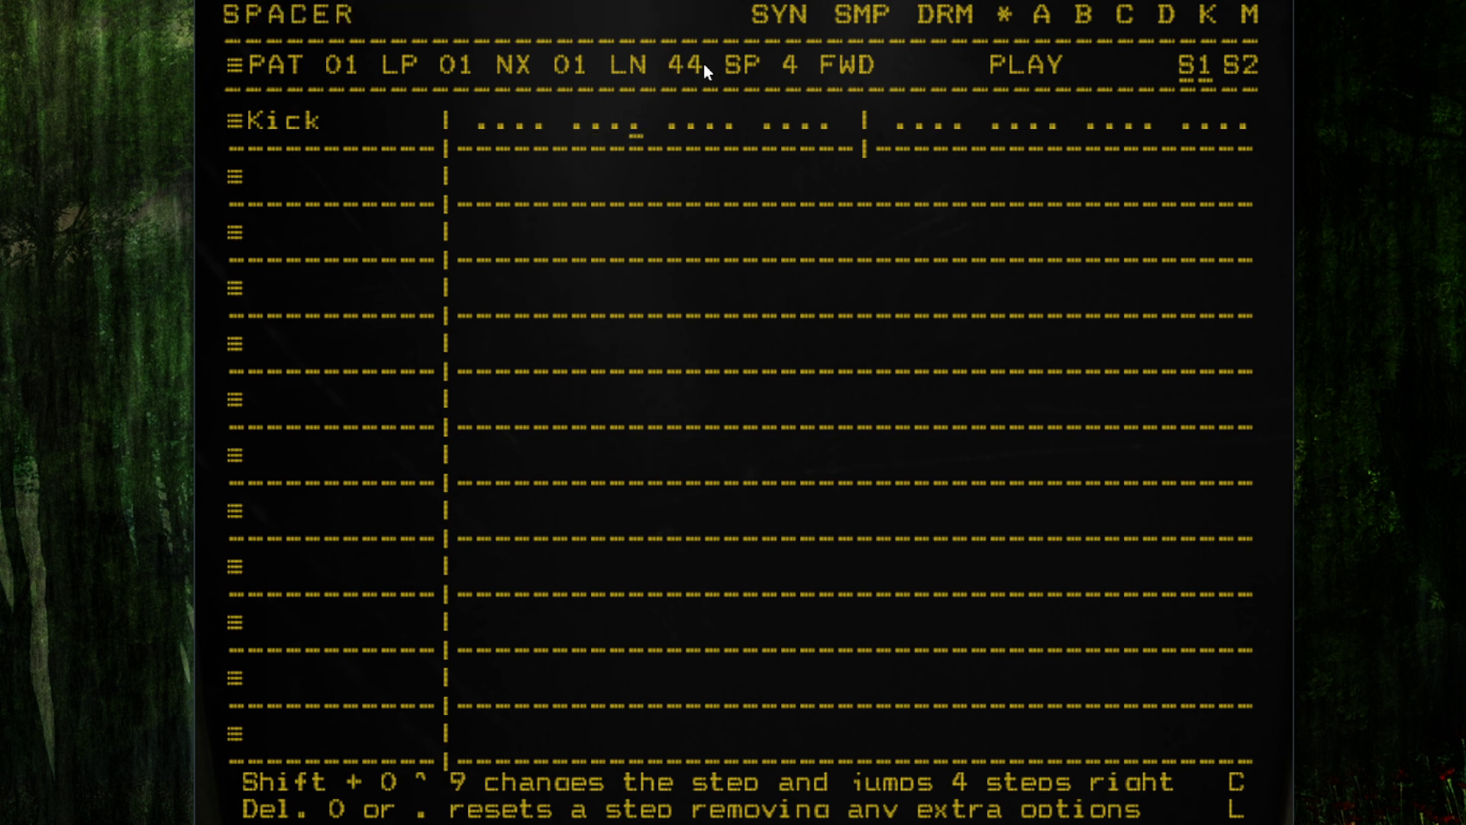
{"action": "scroll", "coordinate": [692, 68], "scroll_direction": "down", "scroll_amount": 20}
{"action": "scroll", "coordinate": [691, 67], "scroll_direction": "down", "scroll_amount": 20}
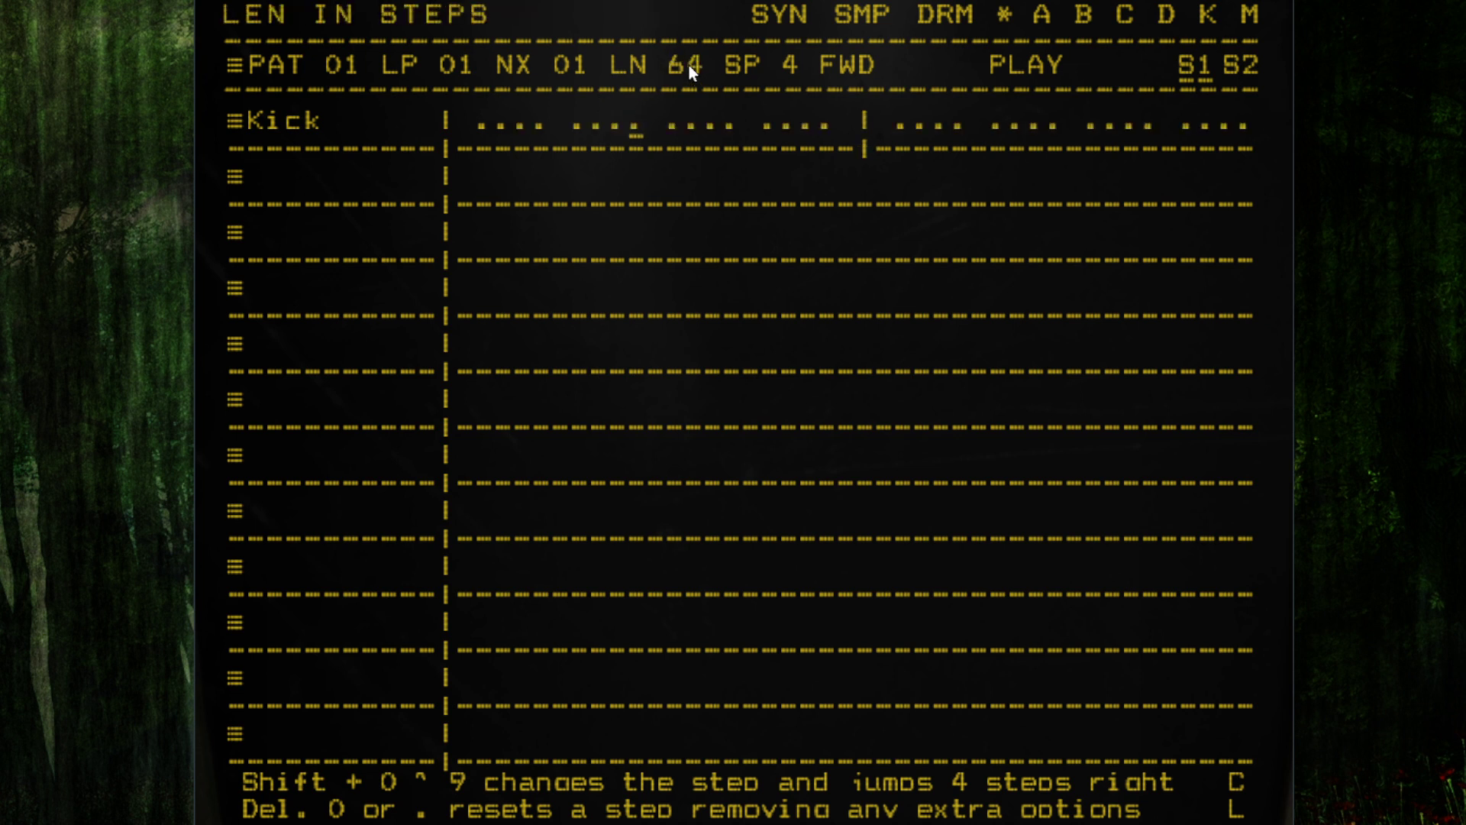
{"action": "scroll", "coordinate": [688, 65], "scroll_direction": "down", "scroll_amount": 20}
{"action": "scroll", "coordinate": [689, 65], "scroll_direction": "down", "scroll_amount": 18}
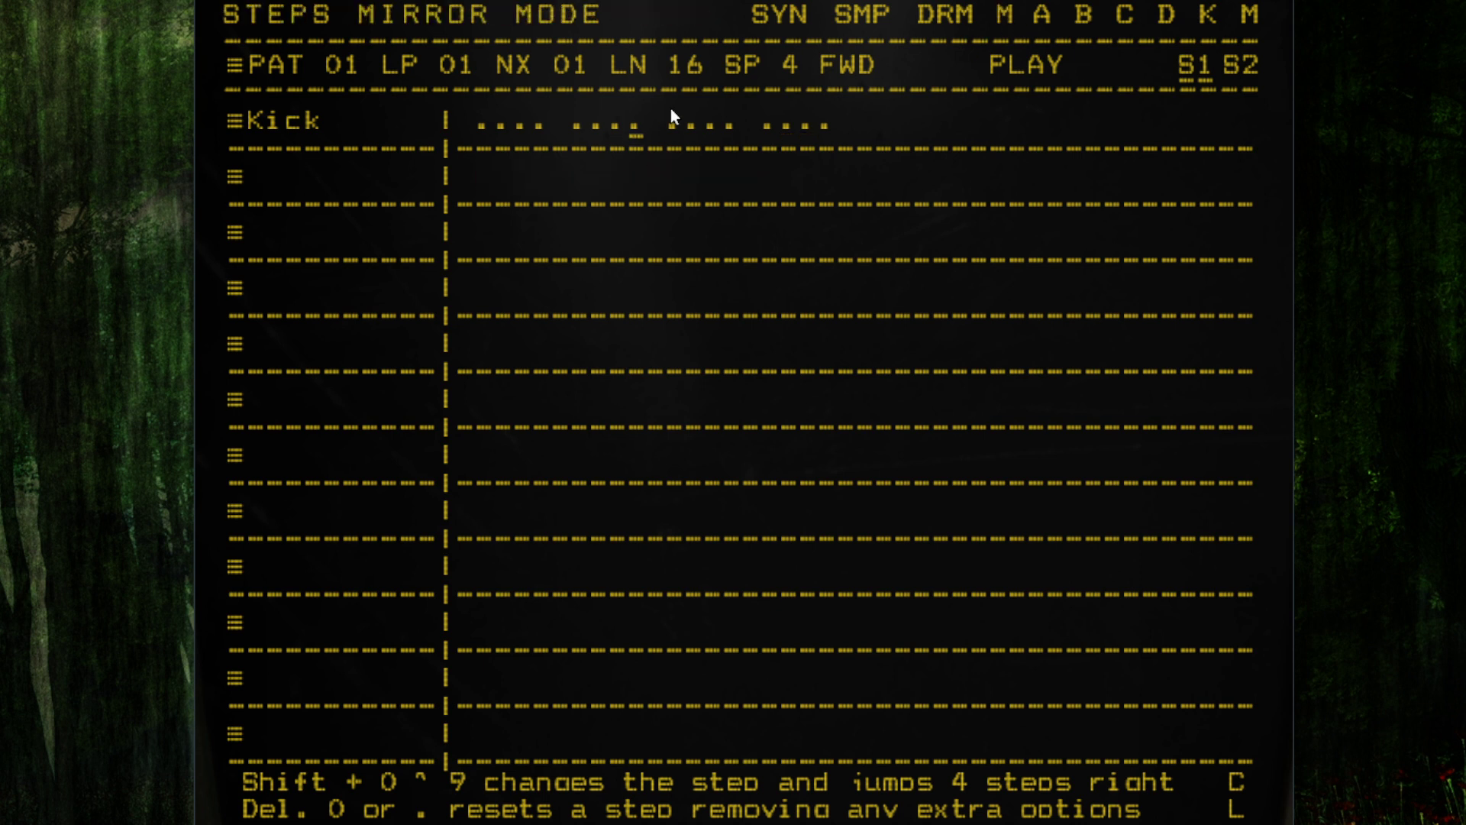
- Set the pattern length to 64 steps and enter 9 on every fourth step of the Kick track
{"action": "scroll", "coordinate": [679, 72], "scroll_direction": "up", "scroll_amount": 5}
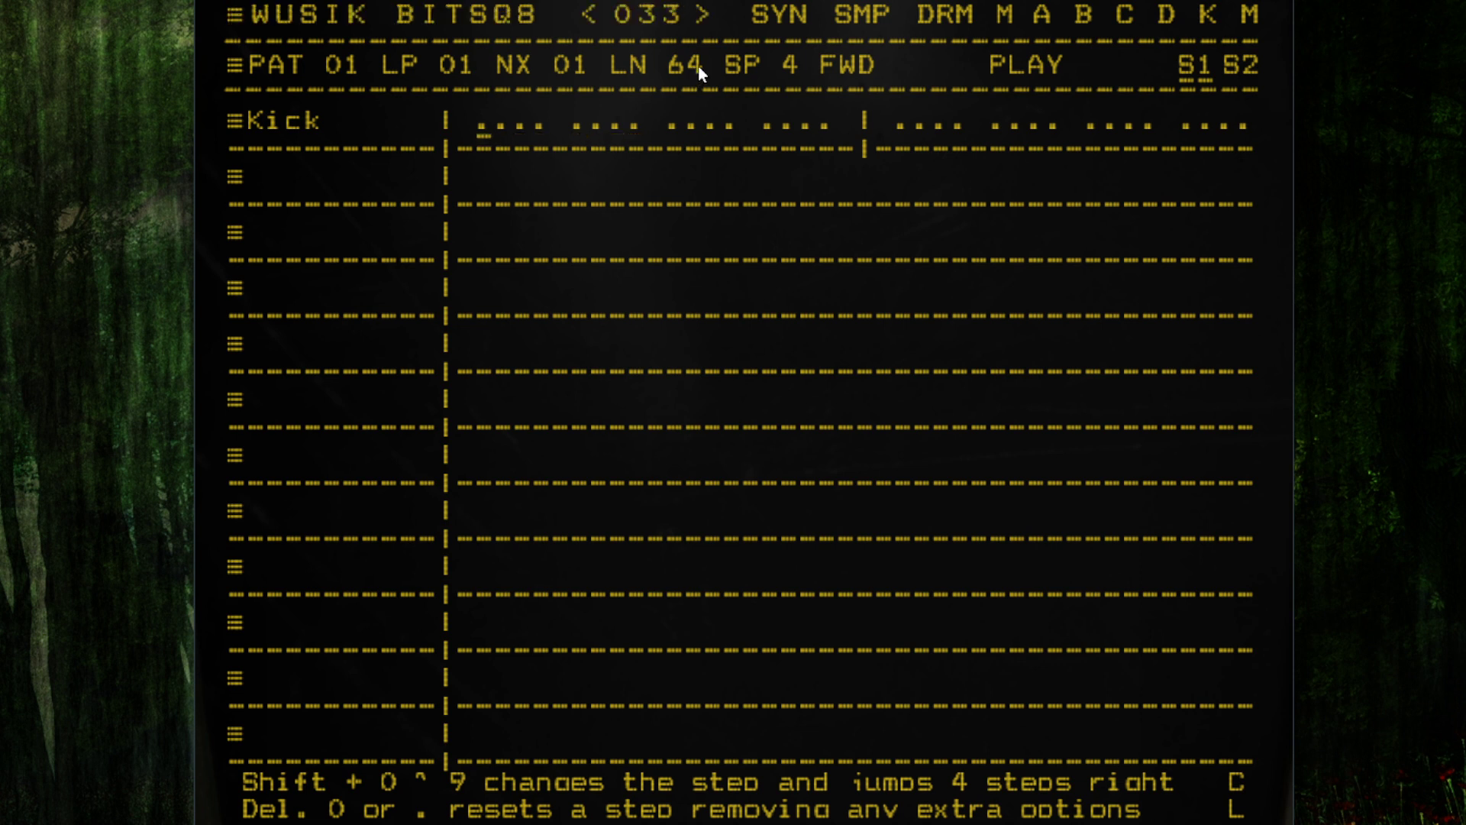
{"action": "key", "text": "b"}
{"action": "key", "text": "9"}
{"action": "key", "text": "Left"}
{"action": "key", "text": "Left"}
{"action": "key", "text": "Left"}
{"action": "key", "text": "Left"}
{"action": "key", "text": "9"}
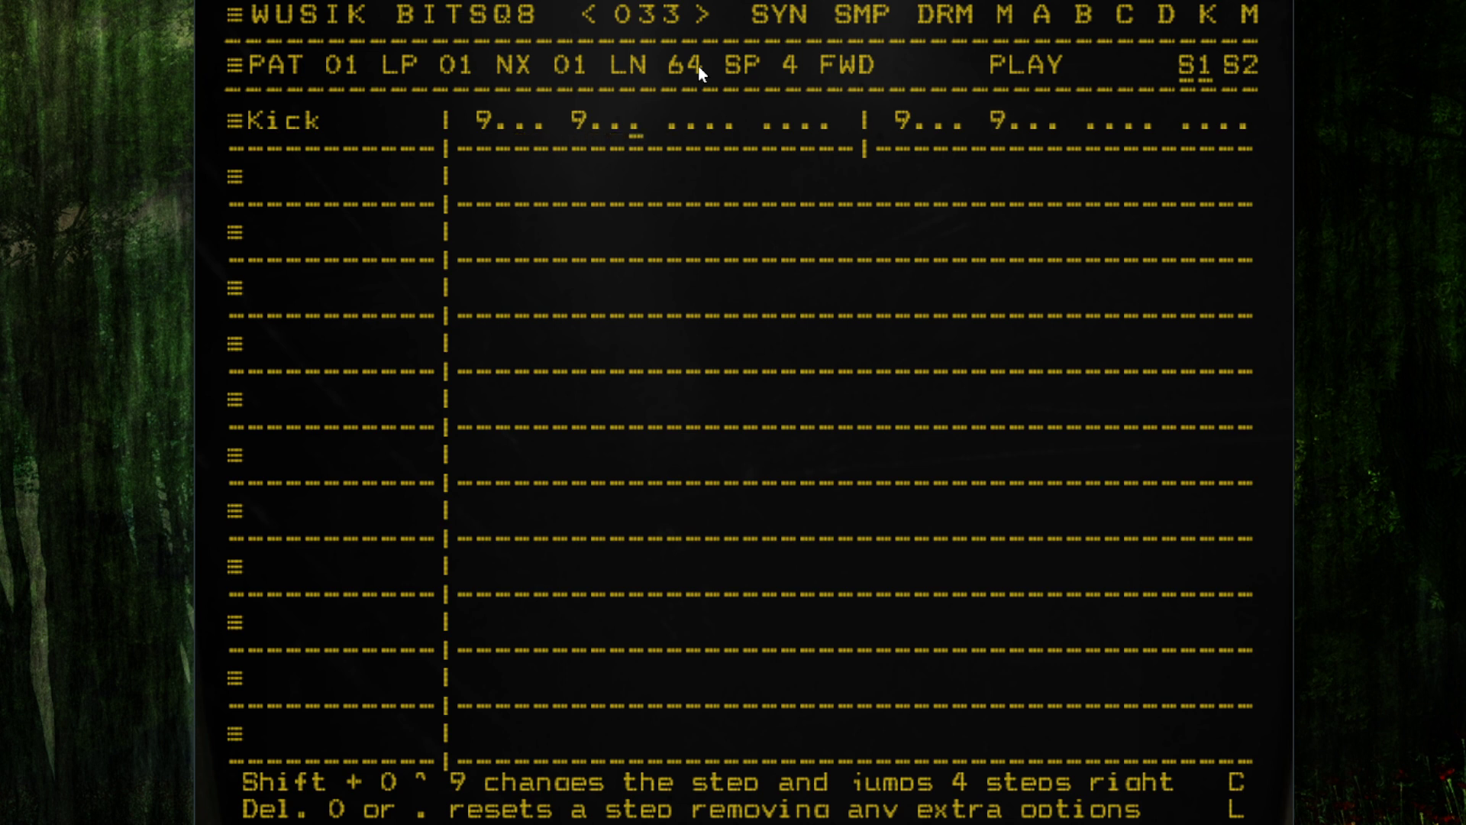
{"action": "key", "text": "9"}
{"action": "key", "text": "9"}
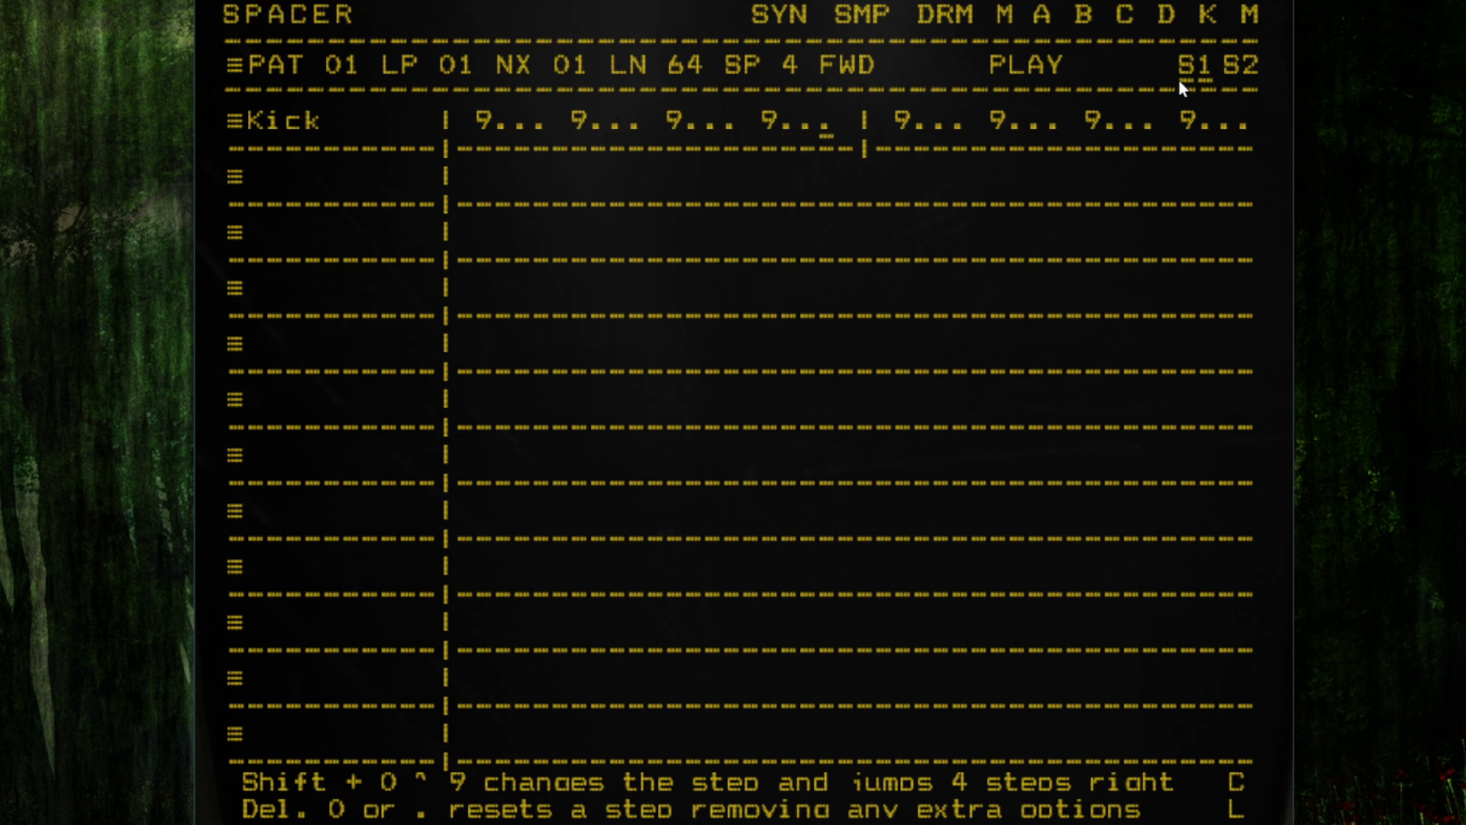
- Show the last 32 steps of the pattern and return to the first 32 steps
{"action": "left_click", "coordinate": [1239, 73]}
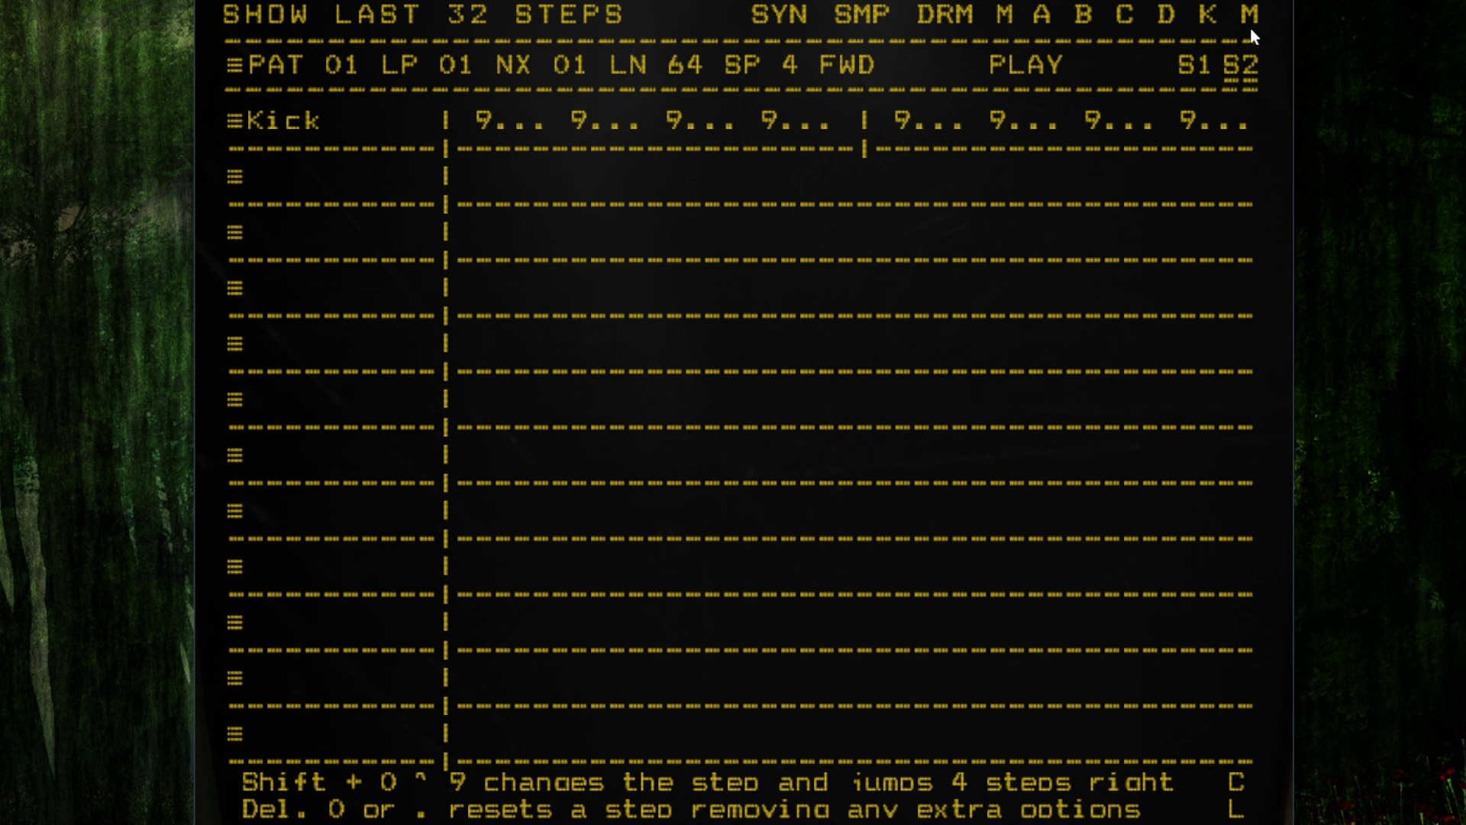
{"action": "left_click", "coordinate": [1193, 70]}
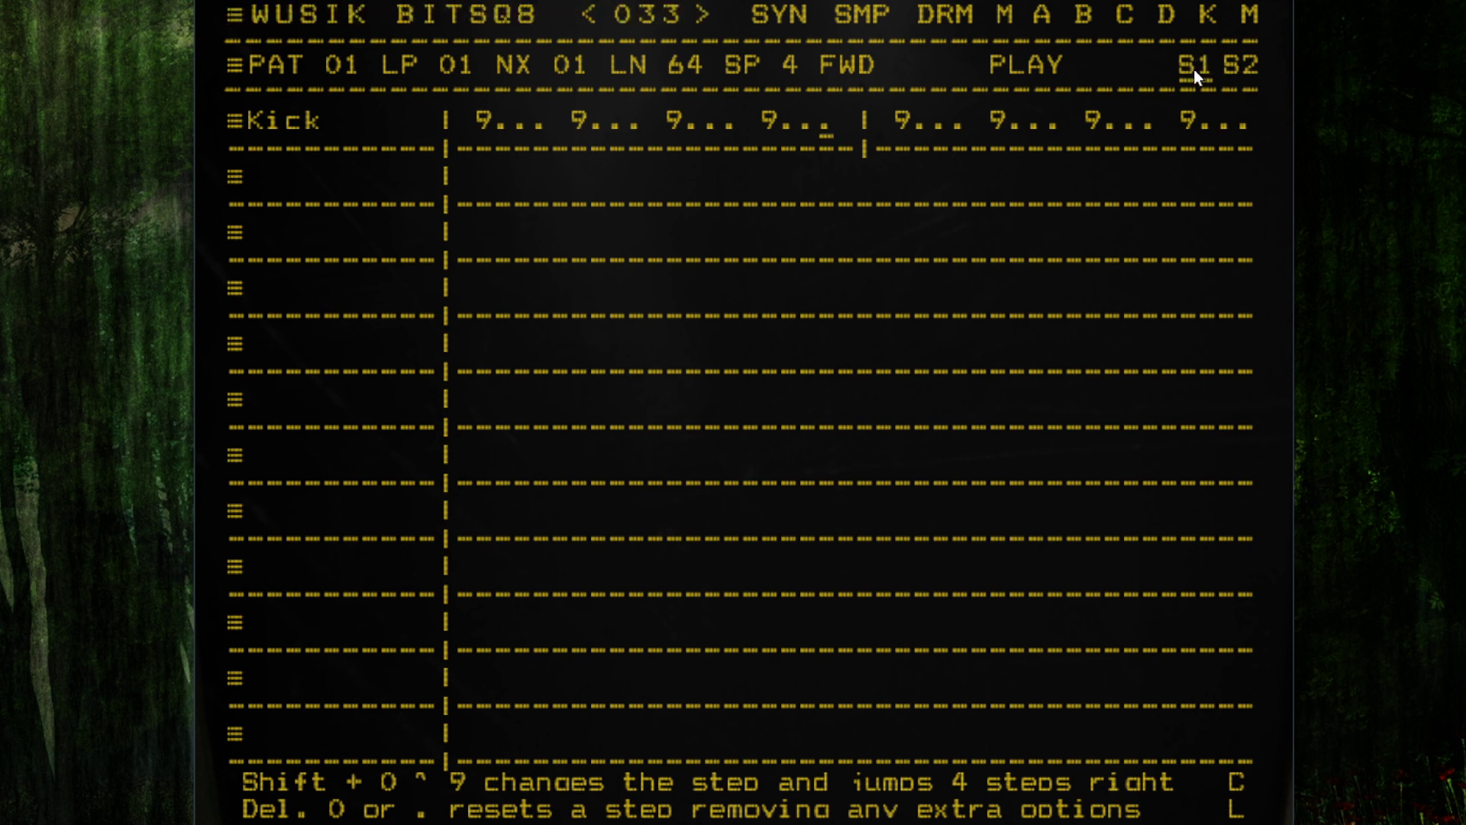
{"action": "left_click", "coordinate": [1242, 69]}
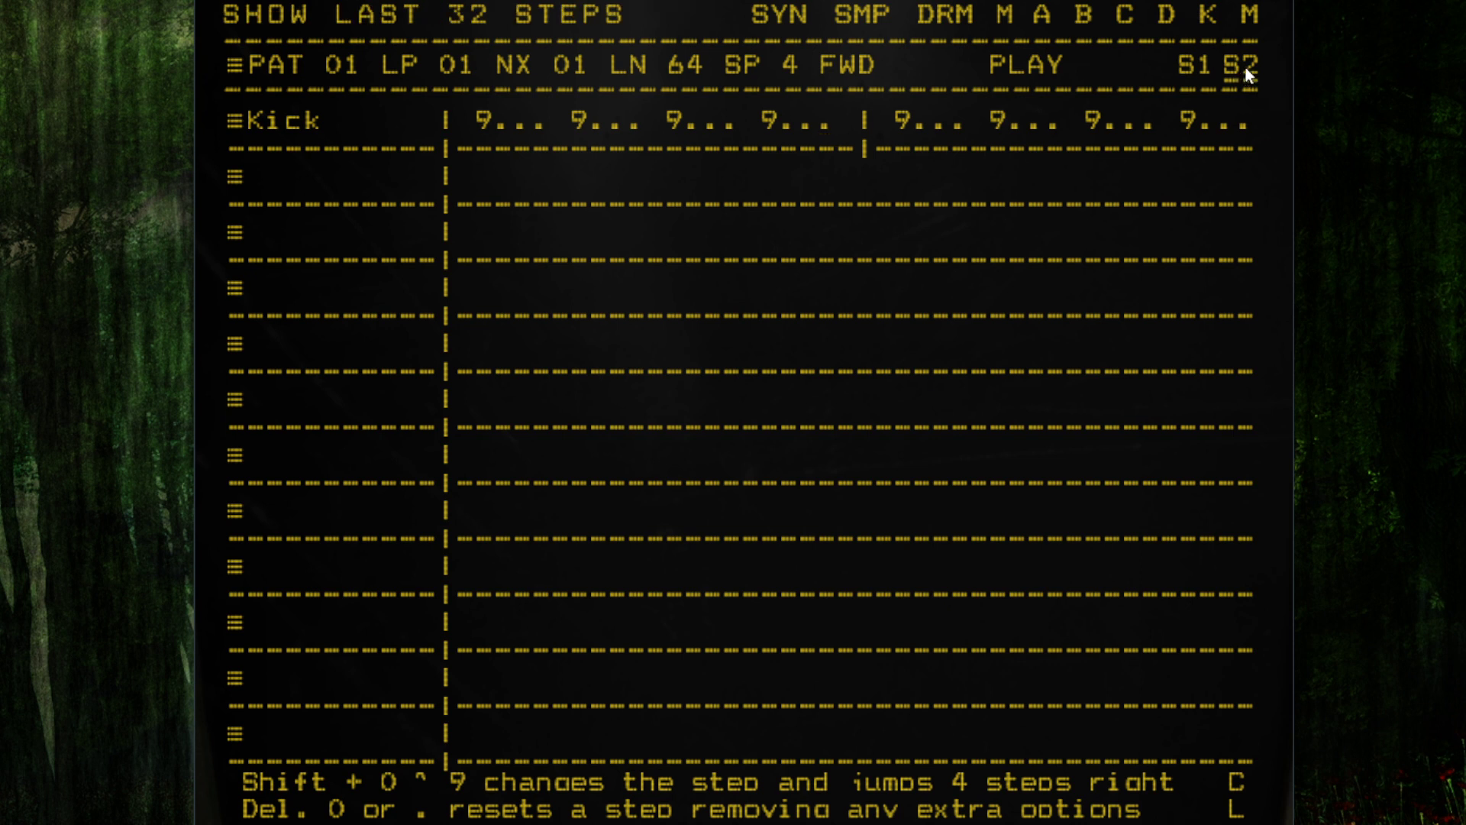
{"action": "left_click", "coordinate": [1188, 70]}
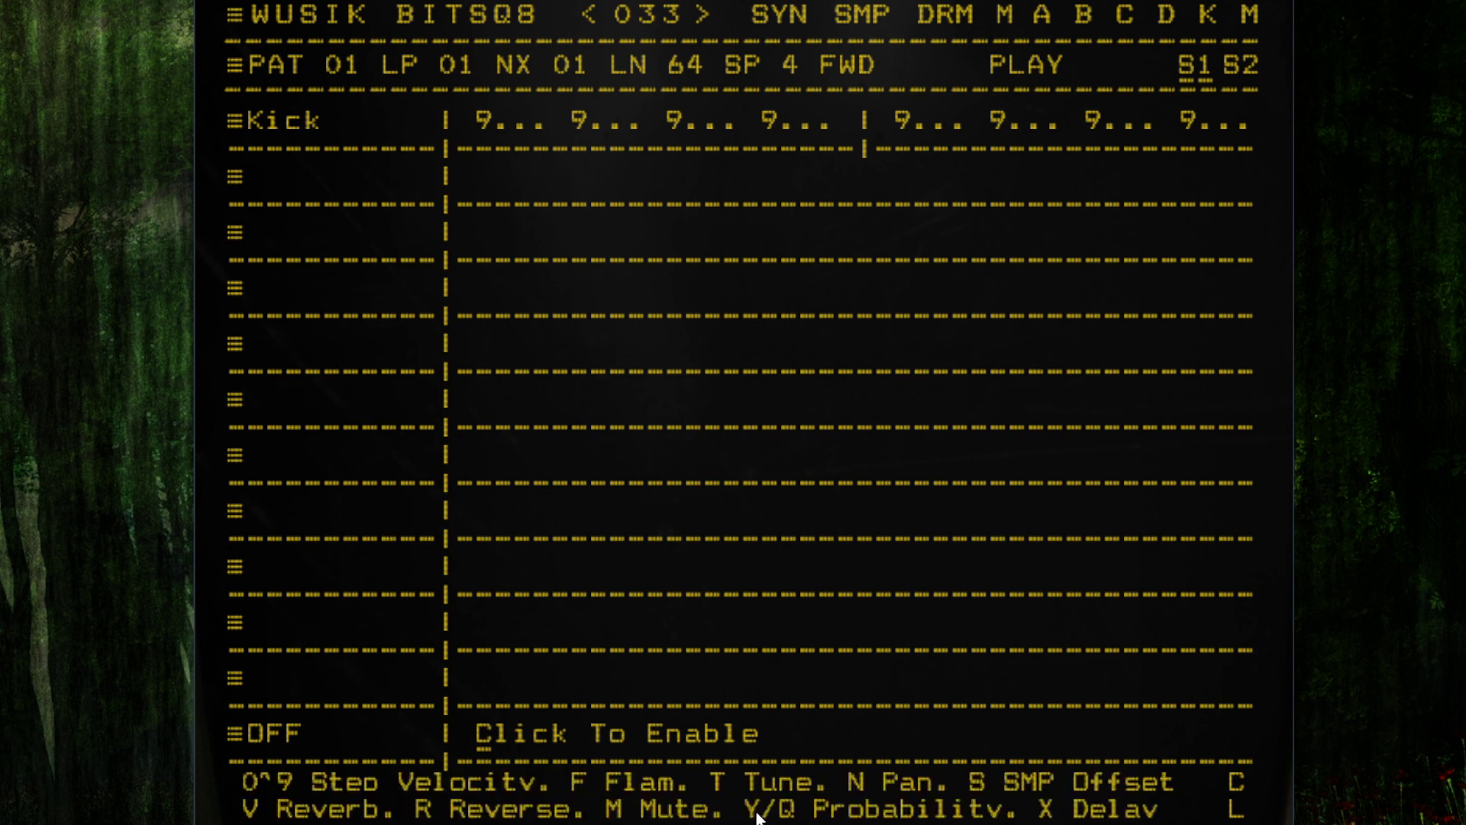
- Read through the plugin's help text and the shortcuts list, including the drums area shortcuts
{"action": "left_click", "coordinate": [759, 816]}
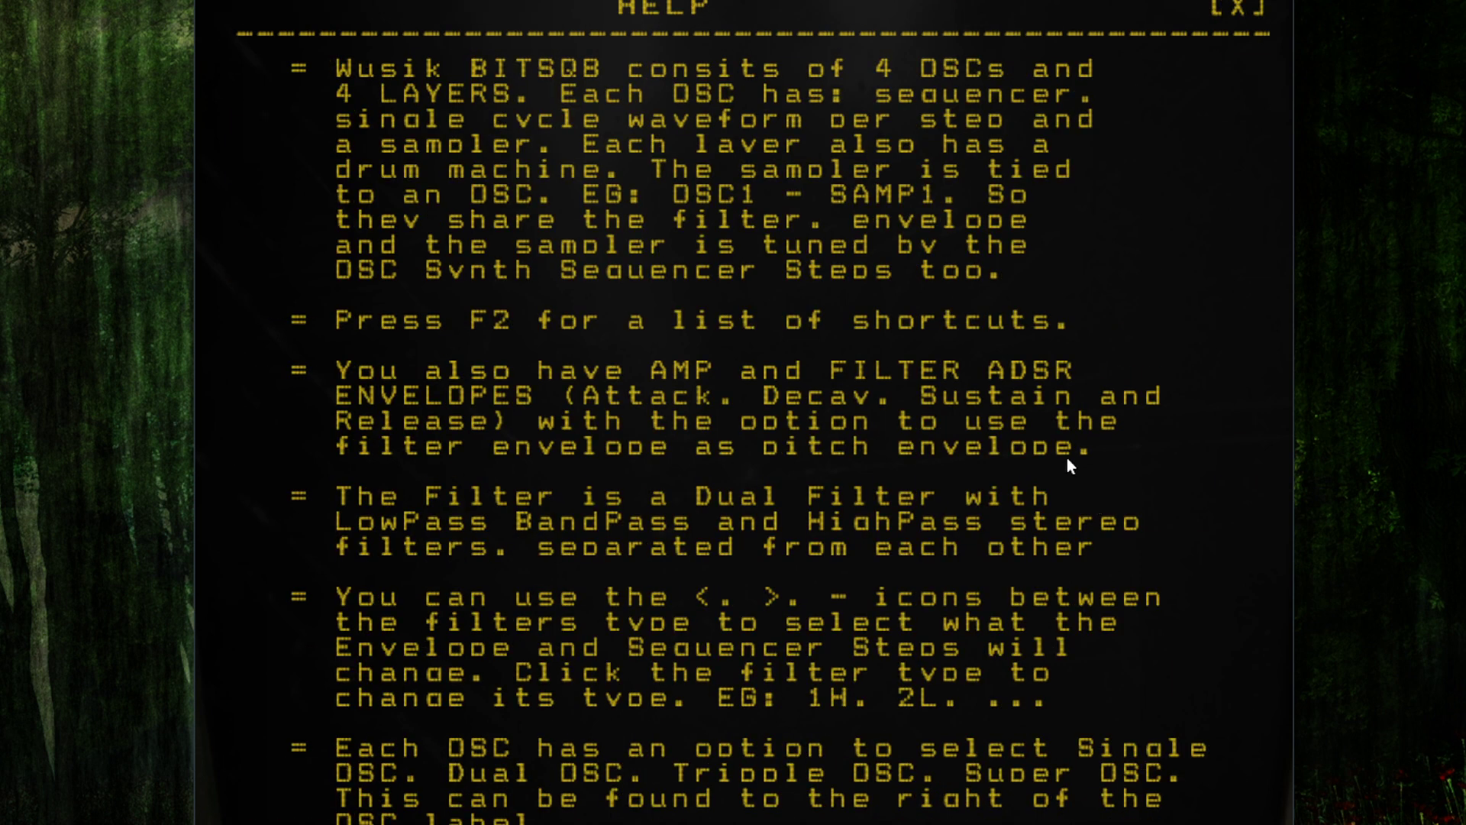
{"action": "scroll", "coordinate": [1066, 458], "scroll_direction": "down", "scroll_amount": 10}
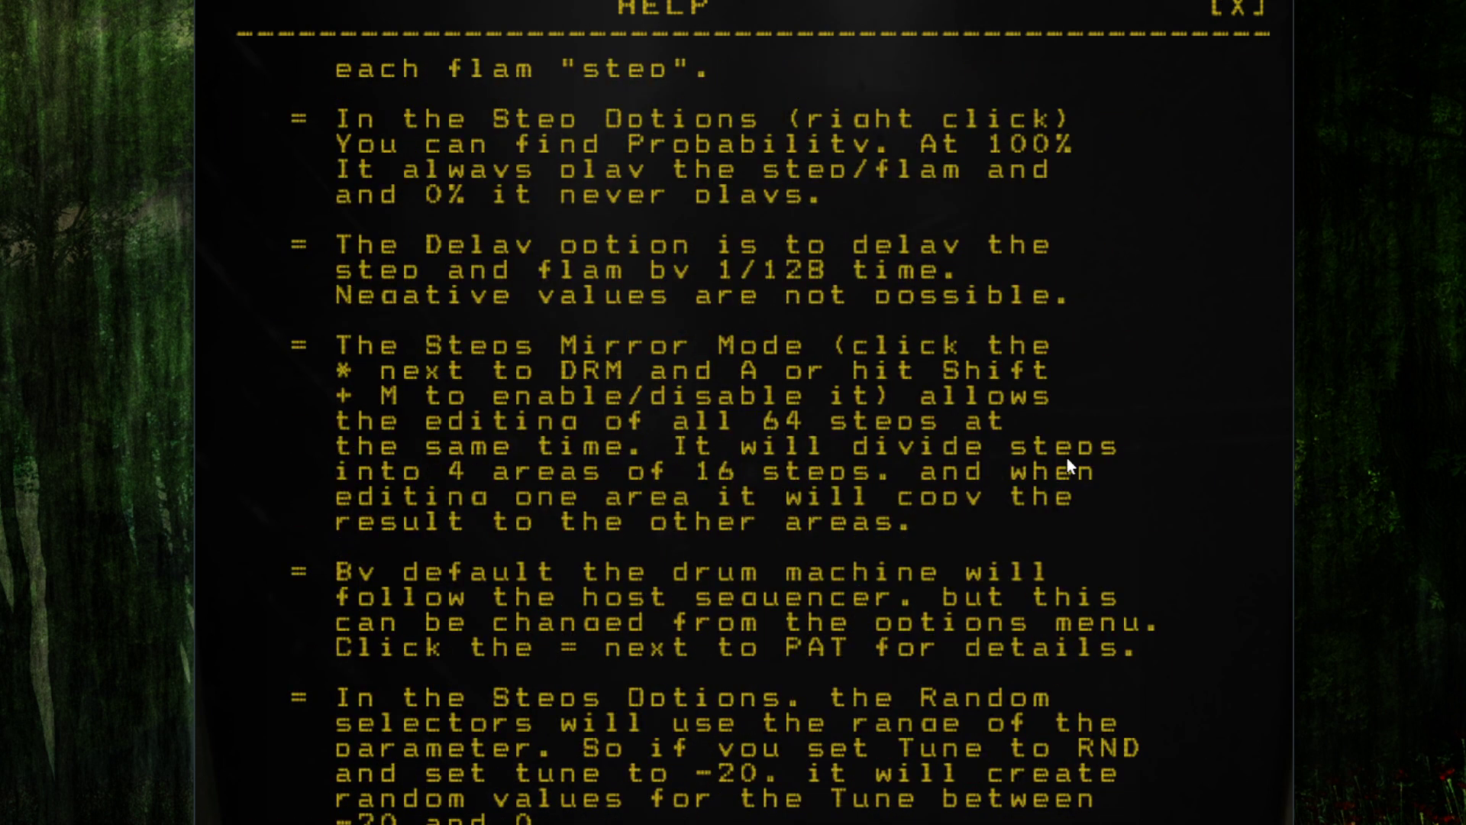
{"action": "left_click", "coordinate": [1068, 459]}
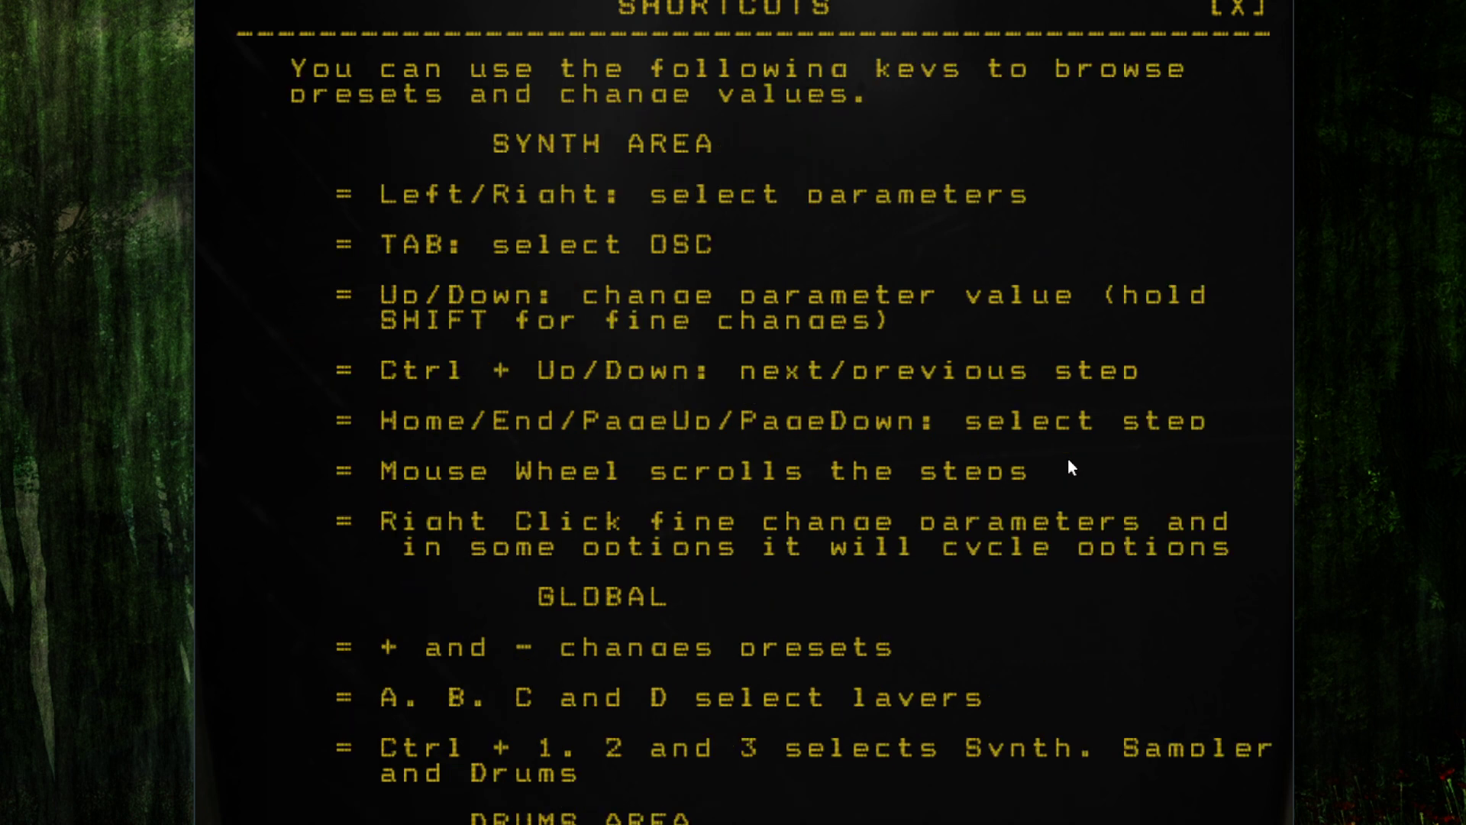
{"action": "scroll", "coordinate": [1026, 450], "scroll_direction": "down", "scroll_amount": 5}
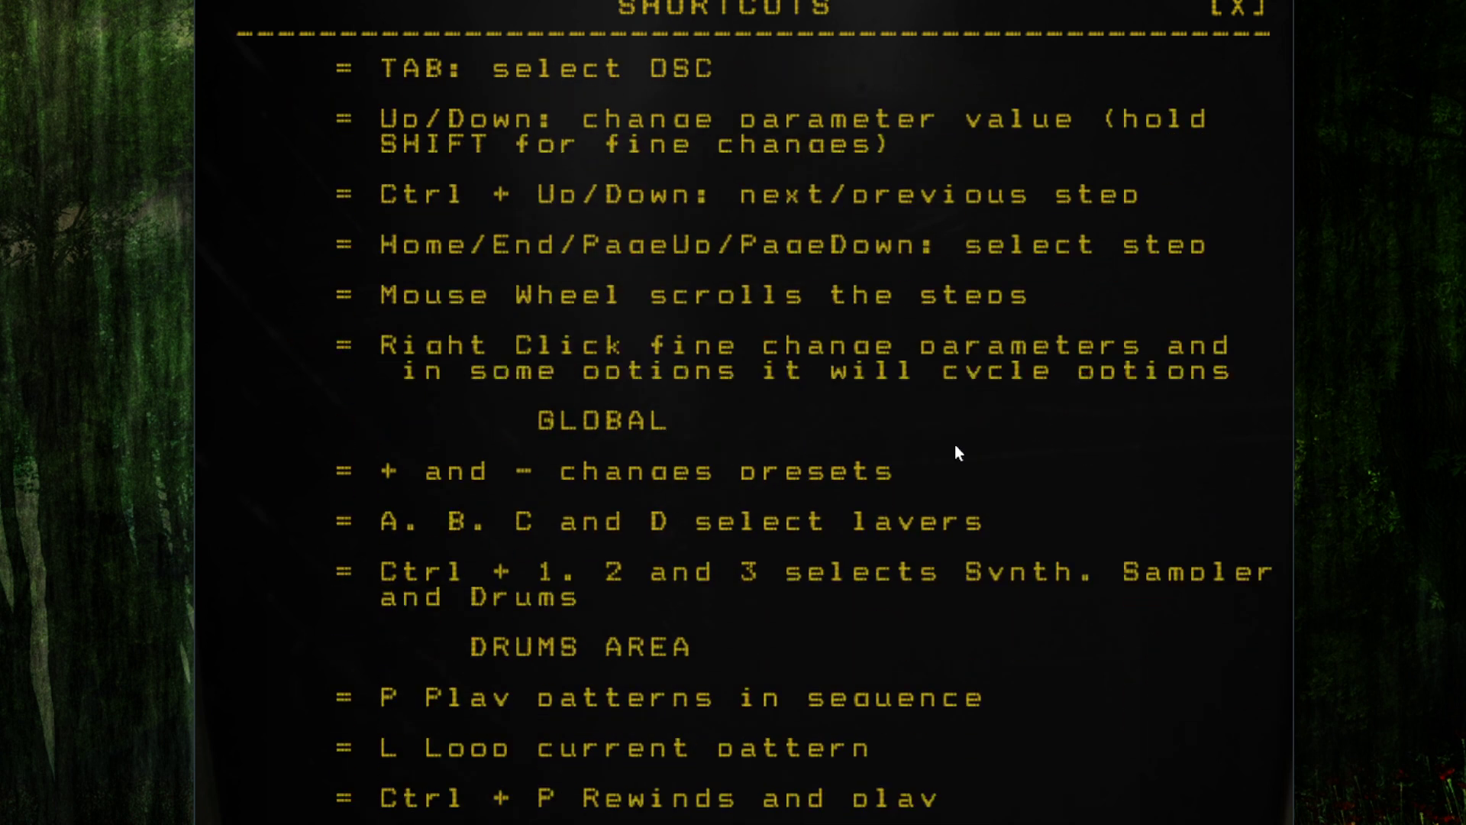
{"action": "scroll", "coordinate": [1026, 423], "scroll_direction": "down", "scroll_amount": 10}
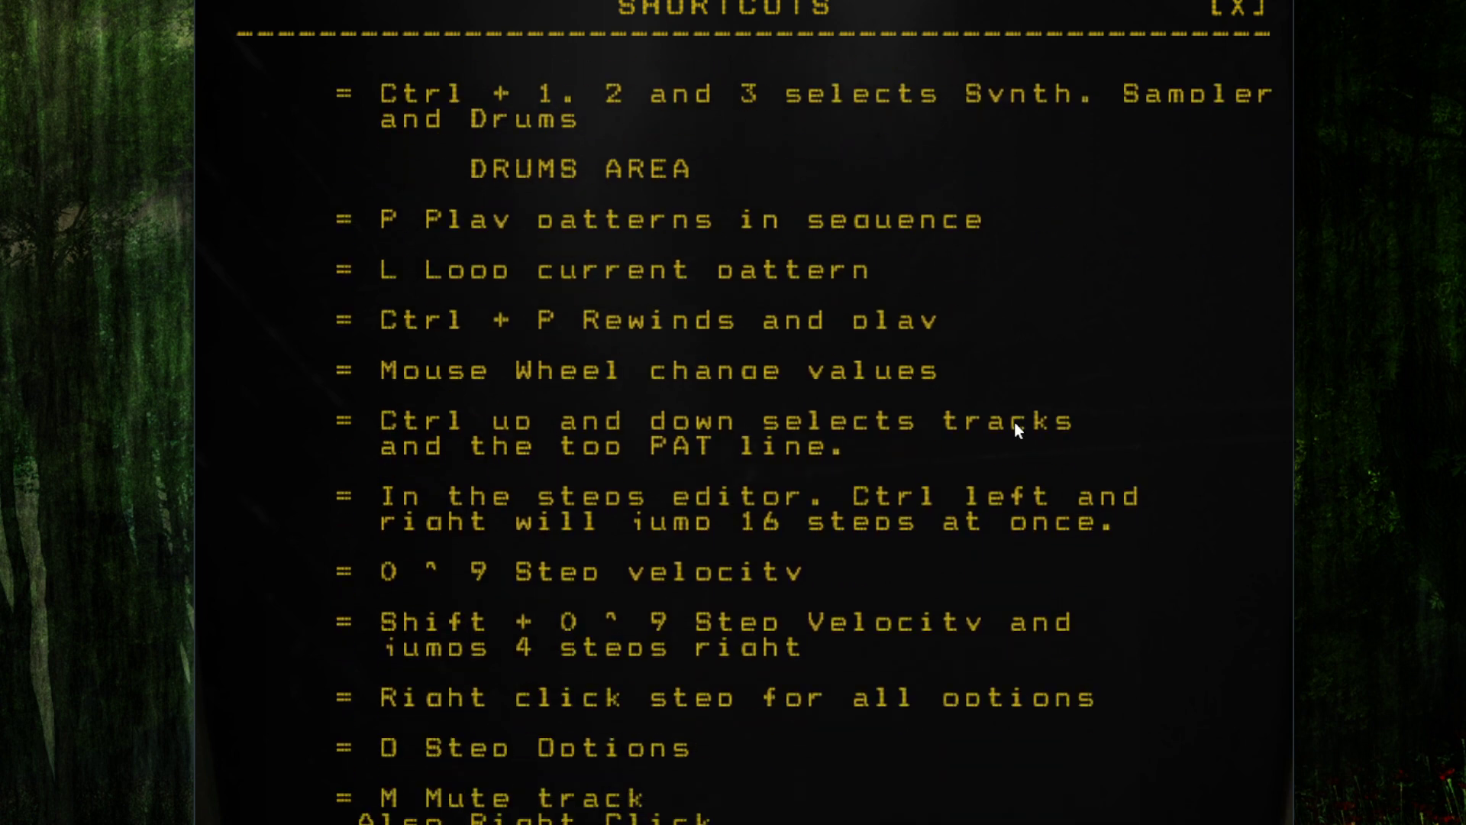
{"action": "scroll", "coordinate": [1002, 450], "scroll_direction": "down", "scroll_amount": 10}
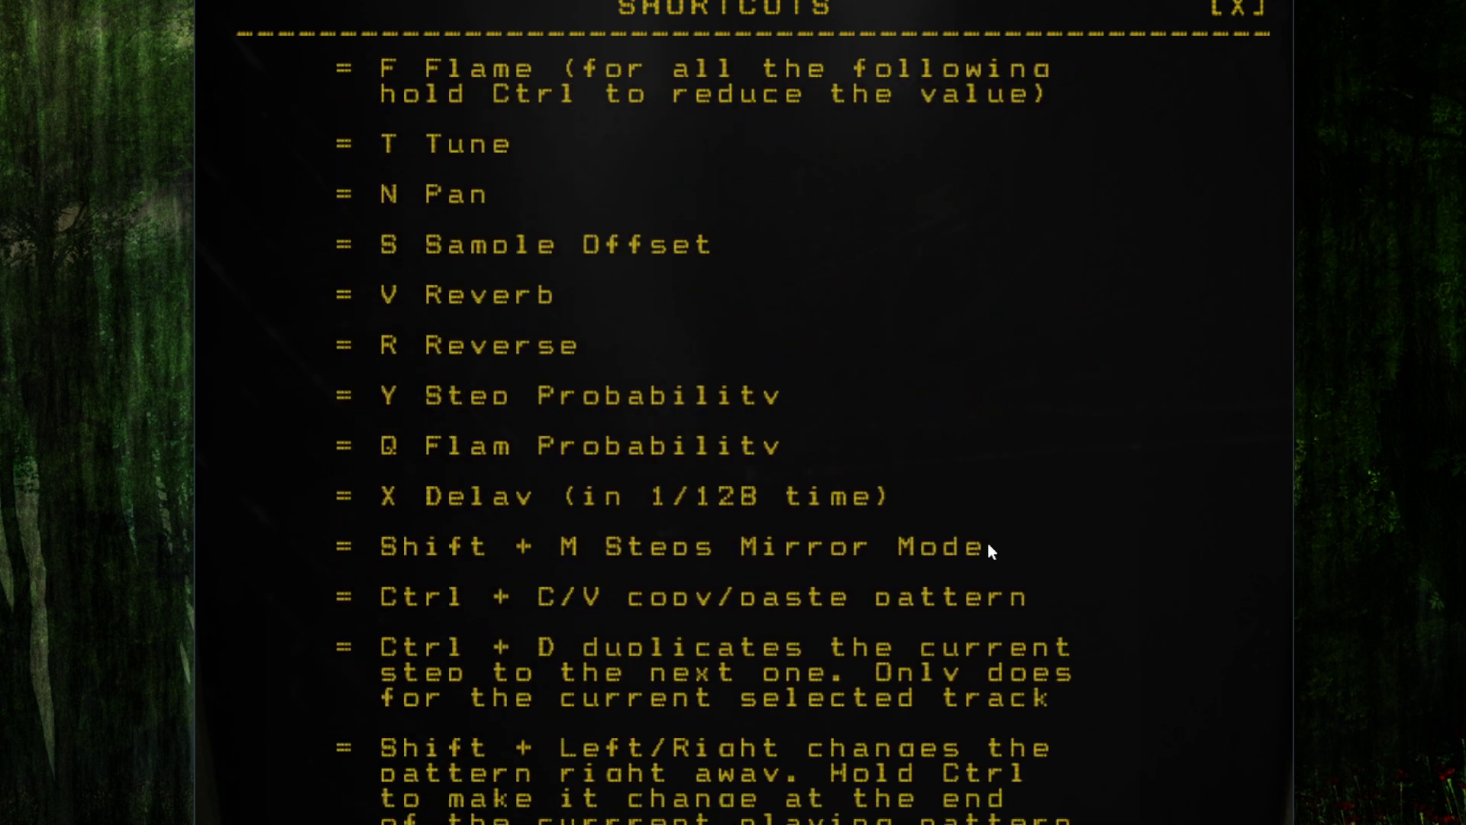
{"action": "left_click", "coordinate": [987, 544]}
- View the drum grid of layer B and return to the grid of layer A
{"action": "left_click", "coordinate": [950, 19]}
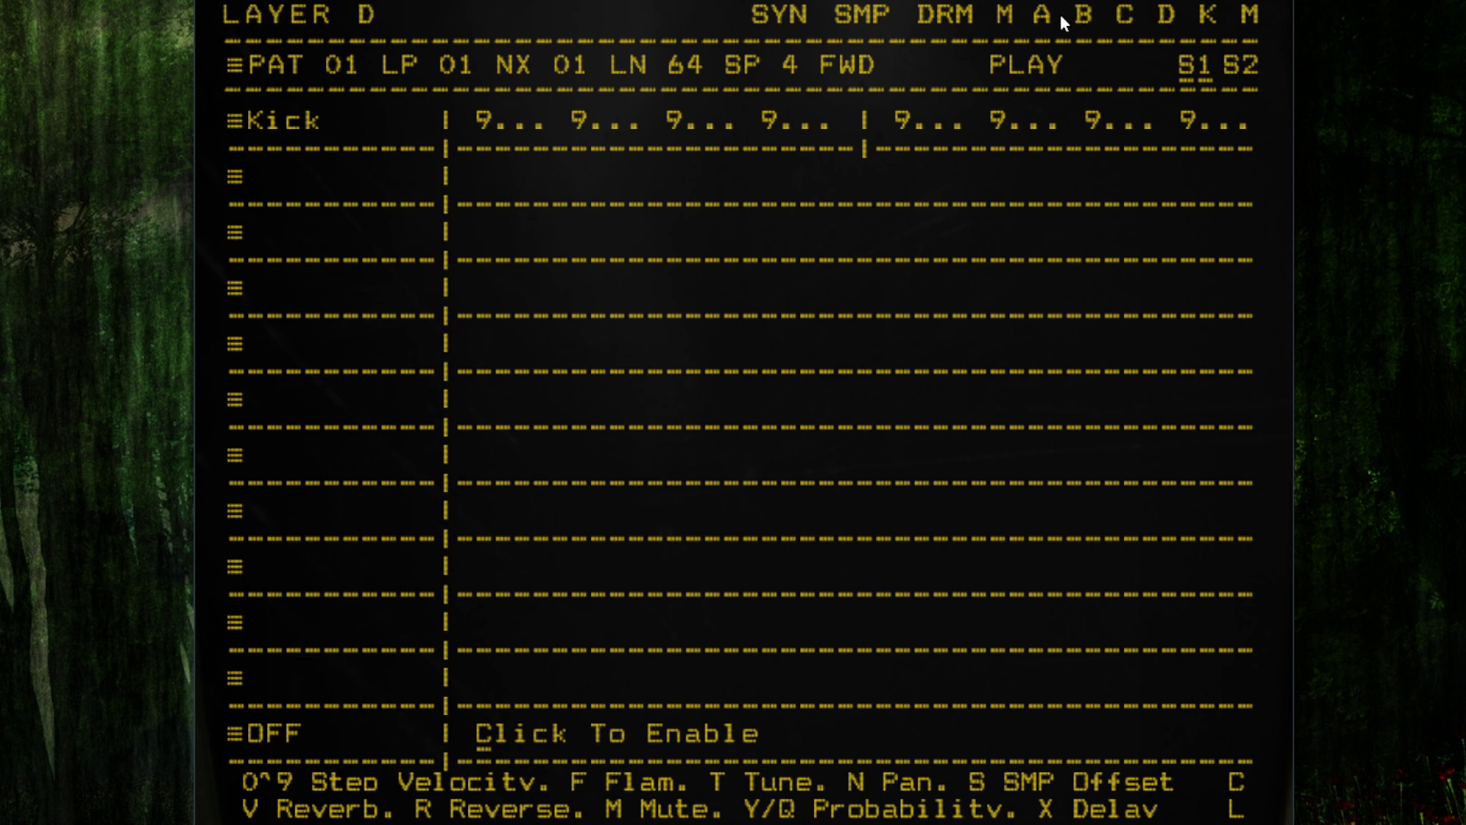
{"action": "left_click", "coordinate": [1084, 19]}
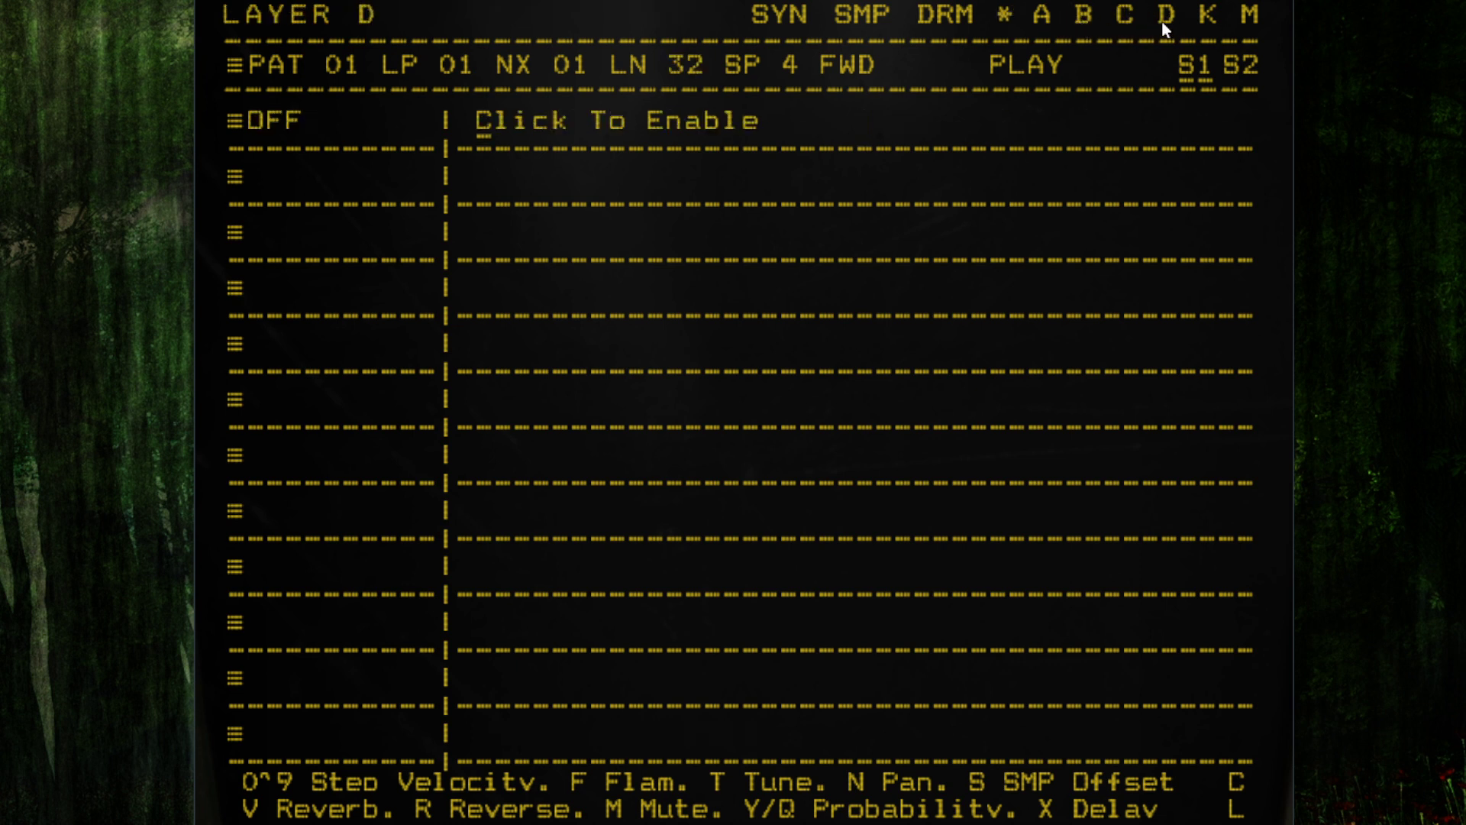
{"action": "left_click", "coordinate": [1041, 18]}
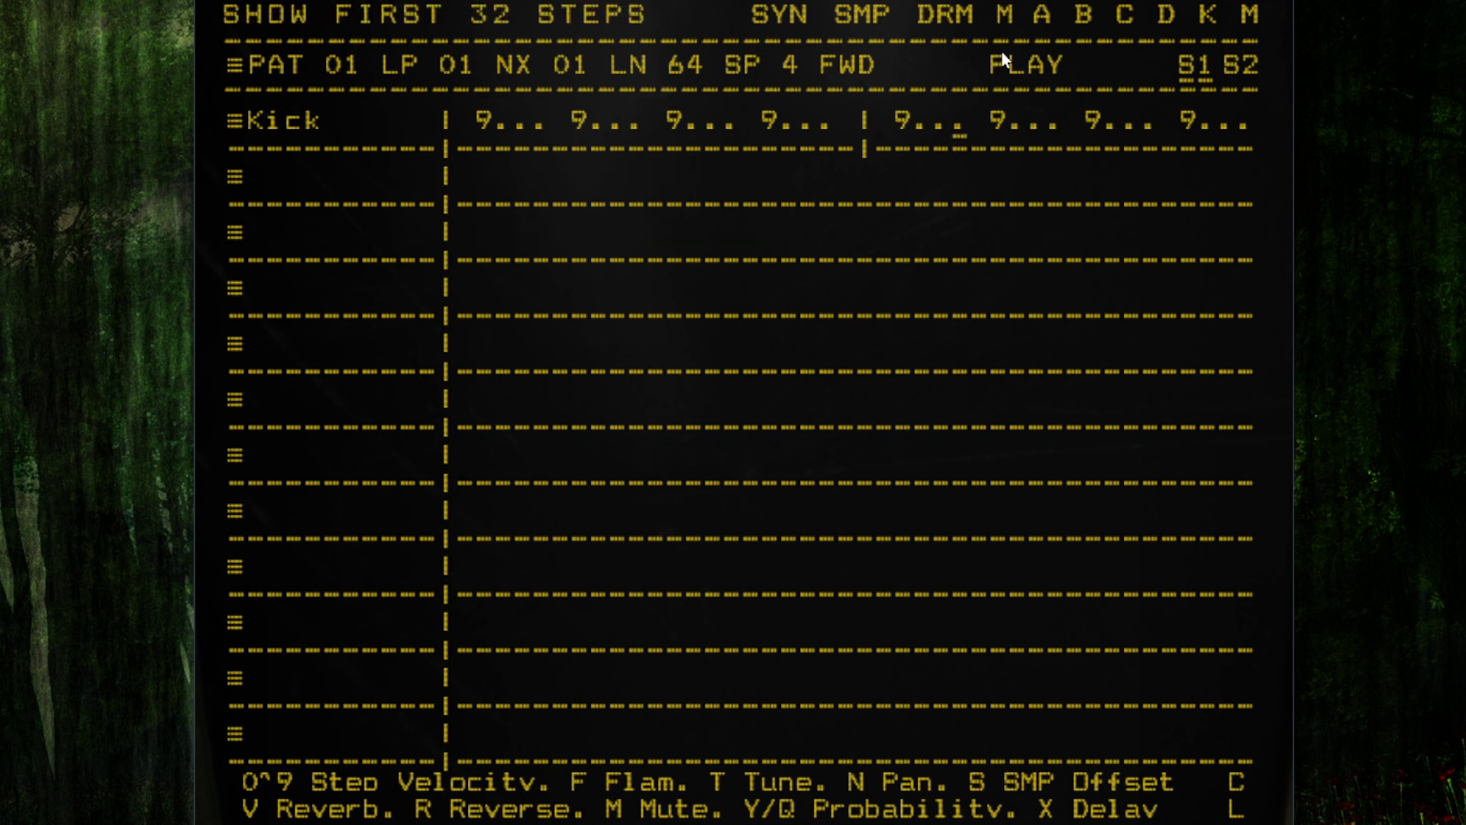
- Play and stop the Kick pattern, and browse up to pattern 64 and back to pattern 01
{"action": "left_click", "coordinate": [1030, 61]}
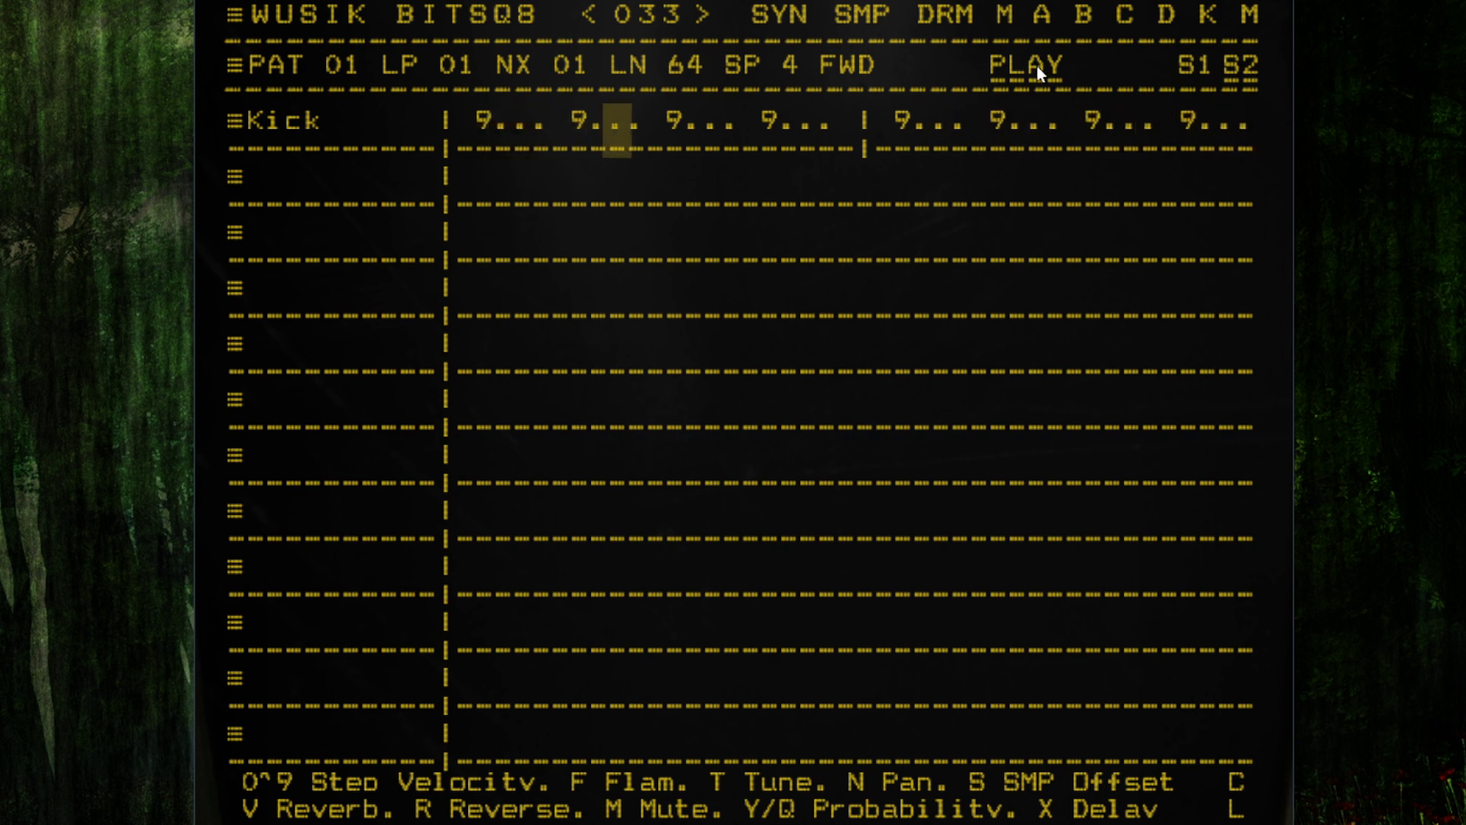
{"action": "left_click", "coordinate": [1037, 66]}
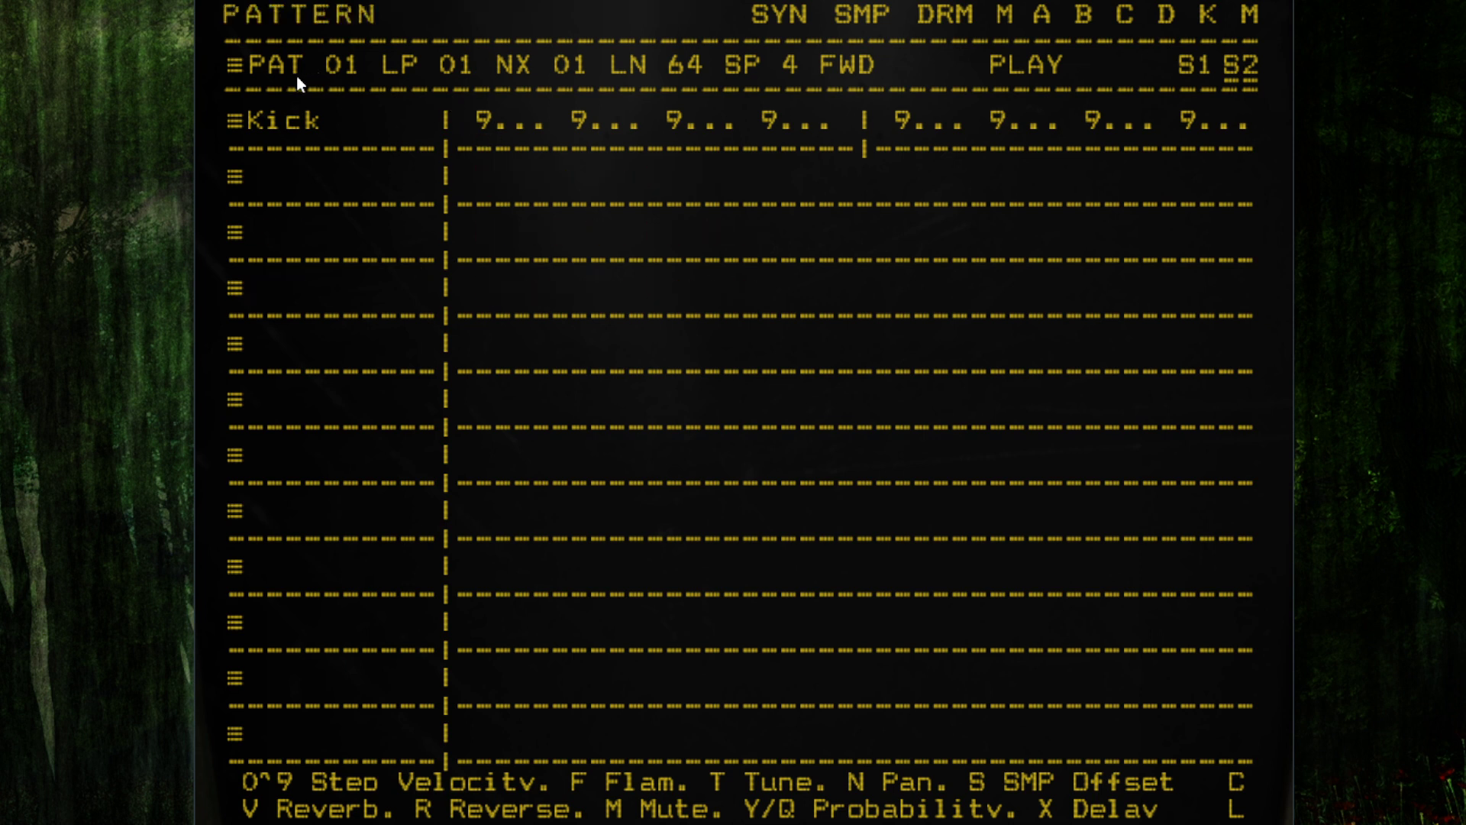
{"action": "scroll", "coordinate": [344, 68], "scroll_direction": "up", "scroll_amount": 7}
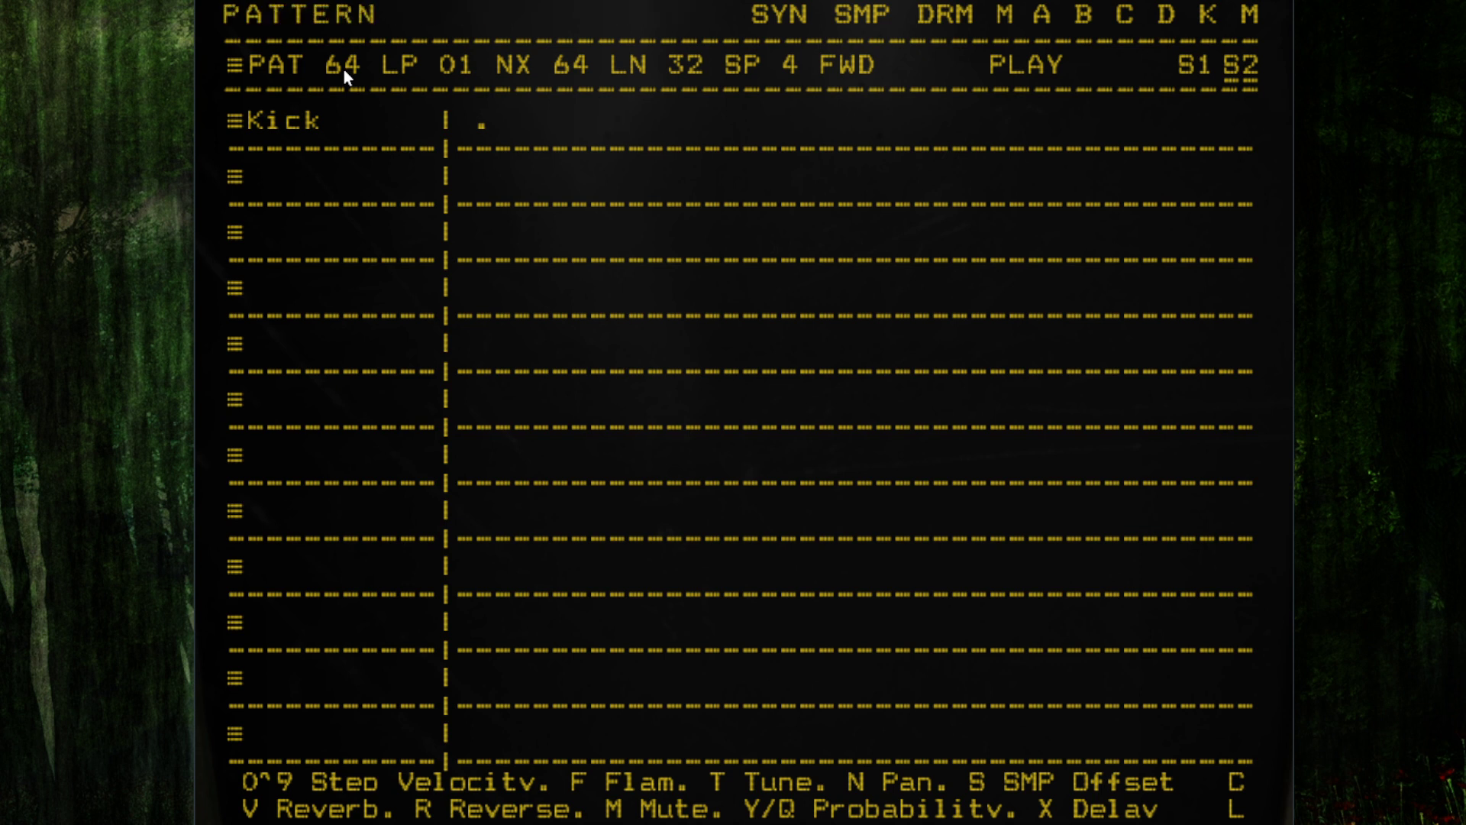
{"action": "scroll", "coordinate": [344, 67], "scroll_direction": "down", "scroll_amount": 7}
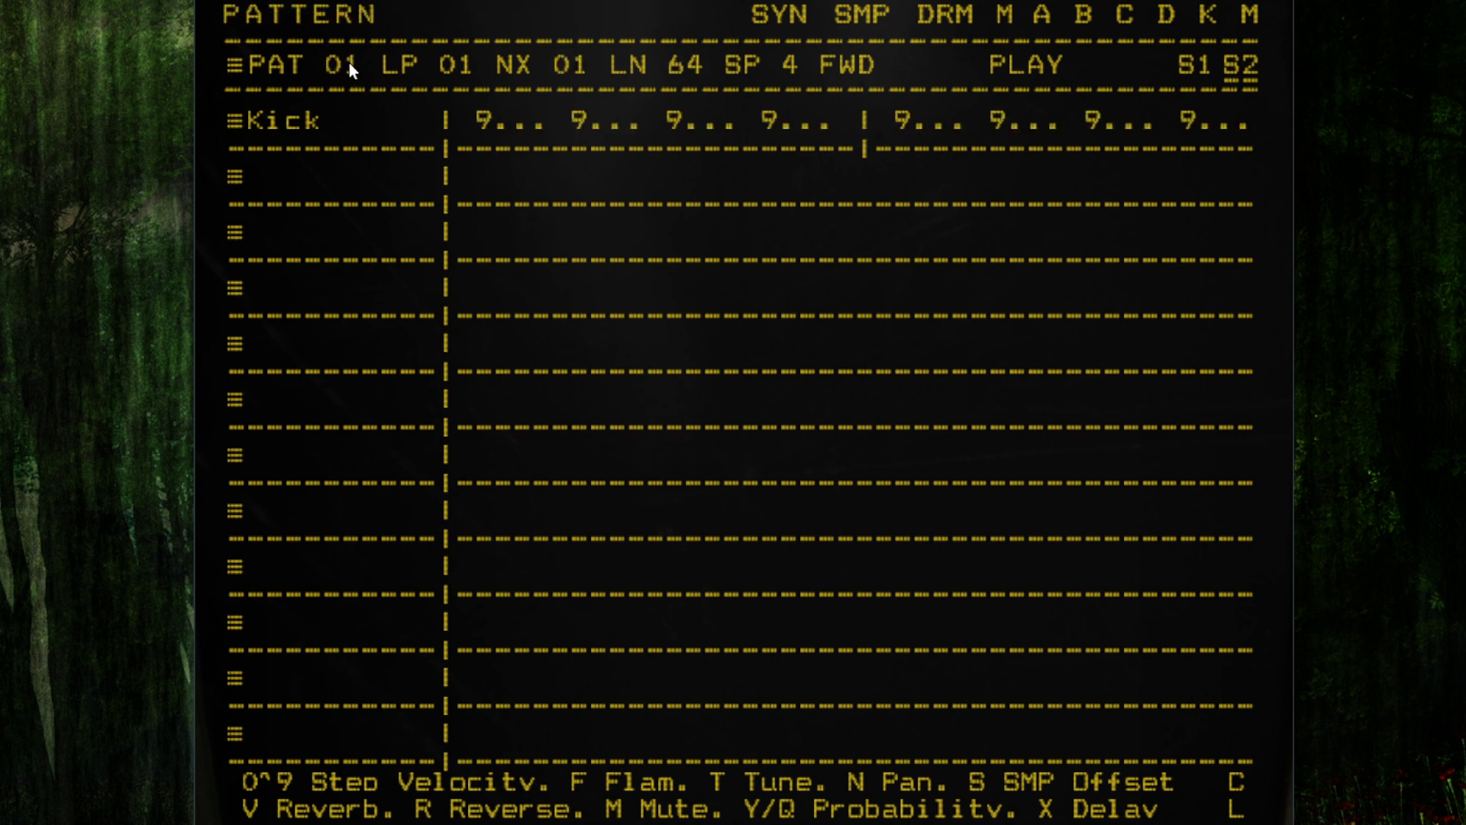
- Switch between the first and last 32 steps of pattern 01, ending on the first 32
{"action": "left_click", "coordinate": [1189, 70]}
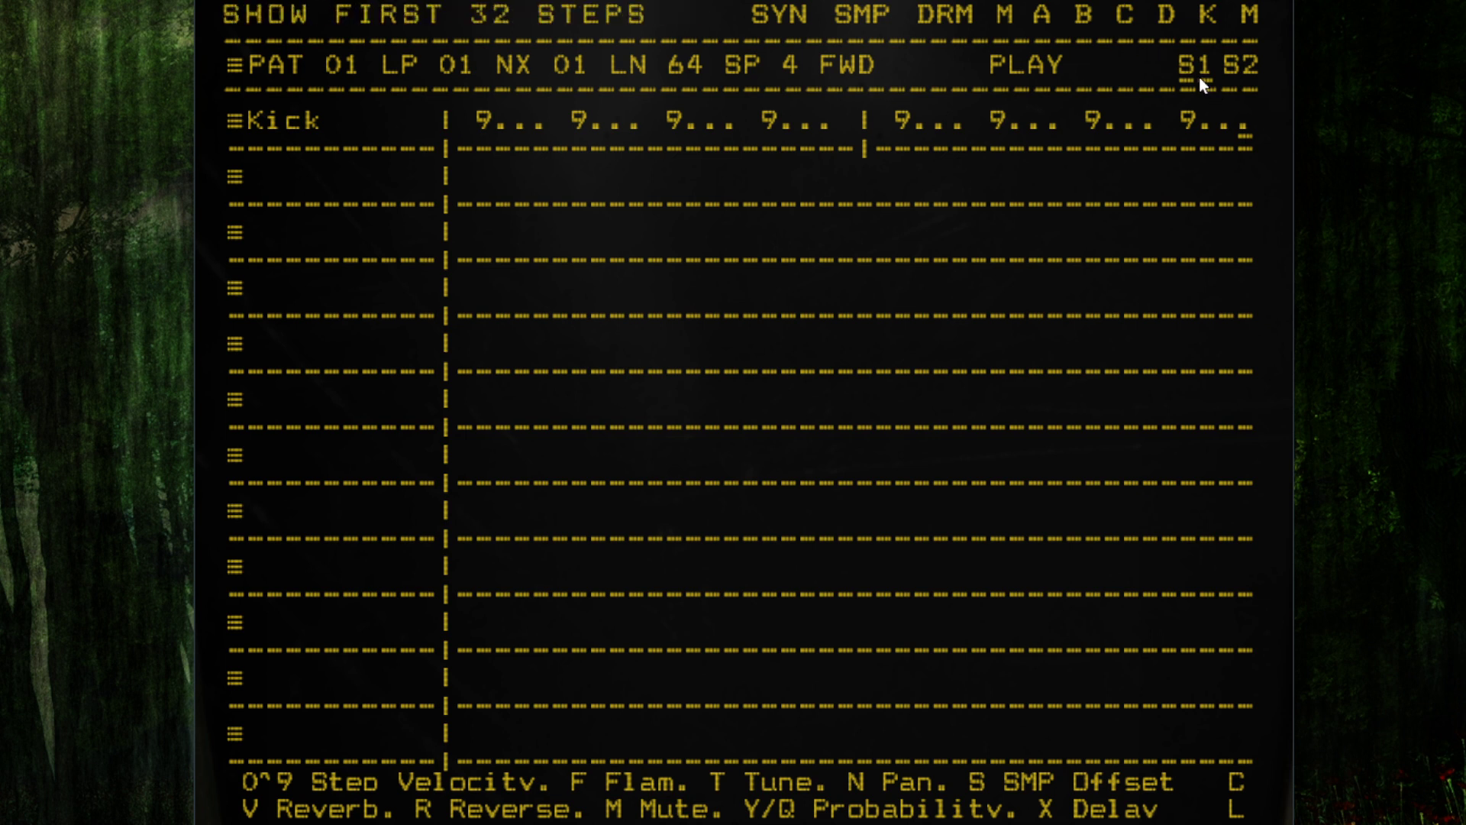
{"action": "left_click", "coordinate": [1240, 66]}
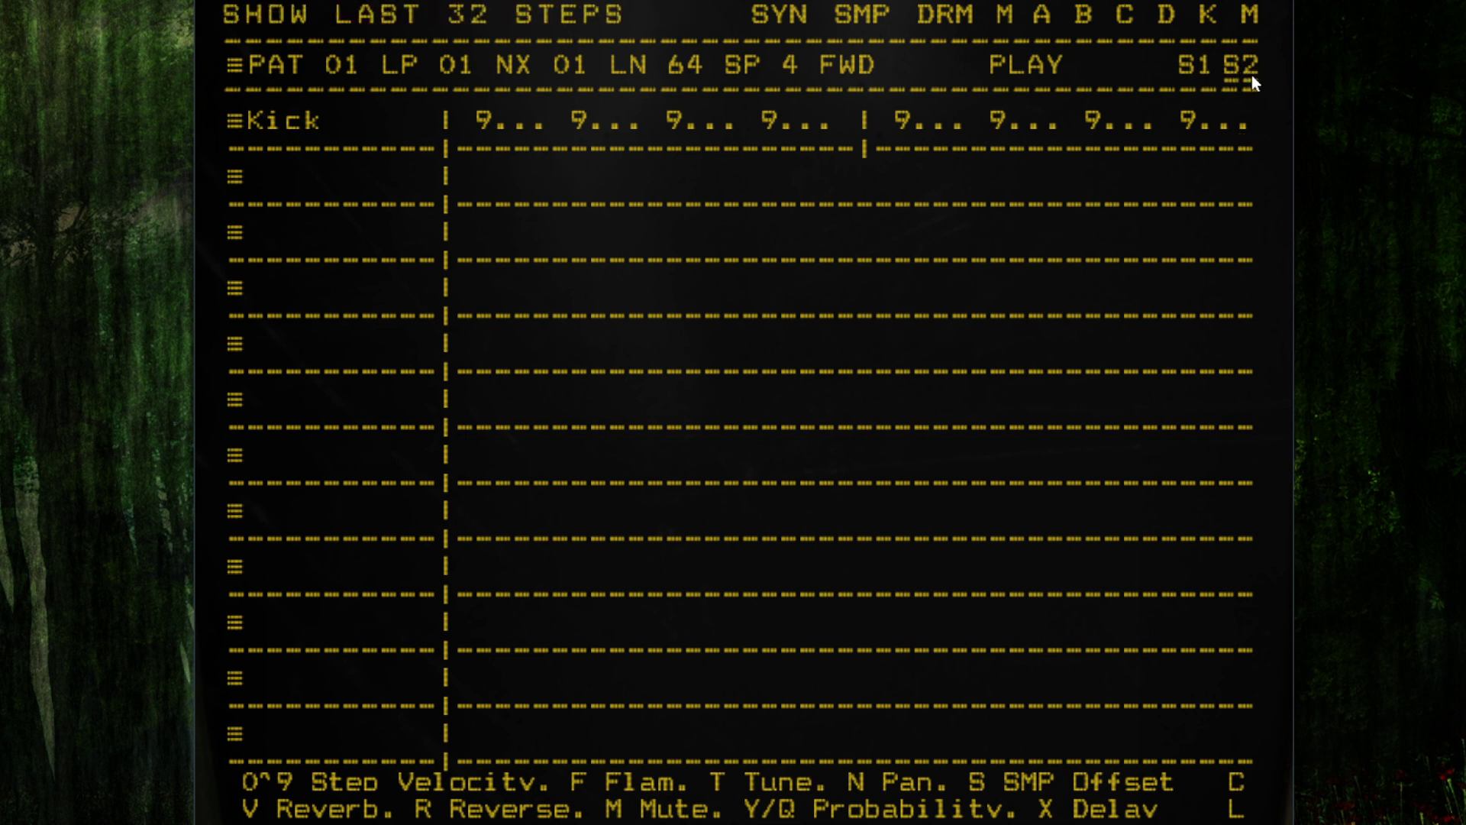
{"action": "left_click", "coordinate": [1188, 69]}
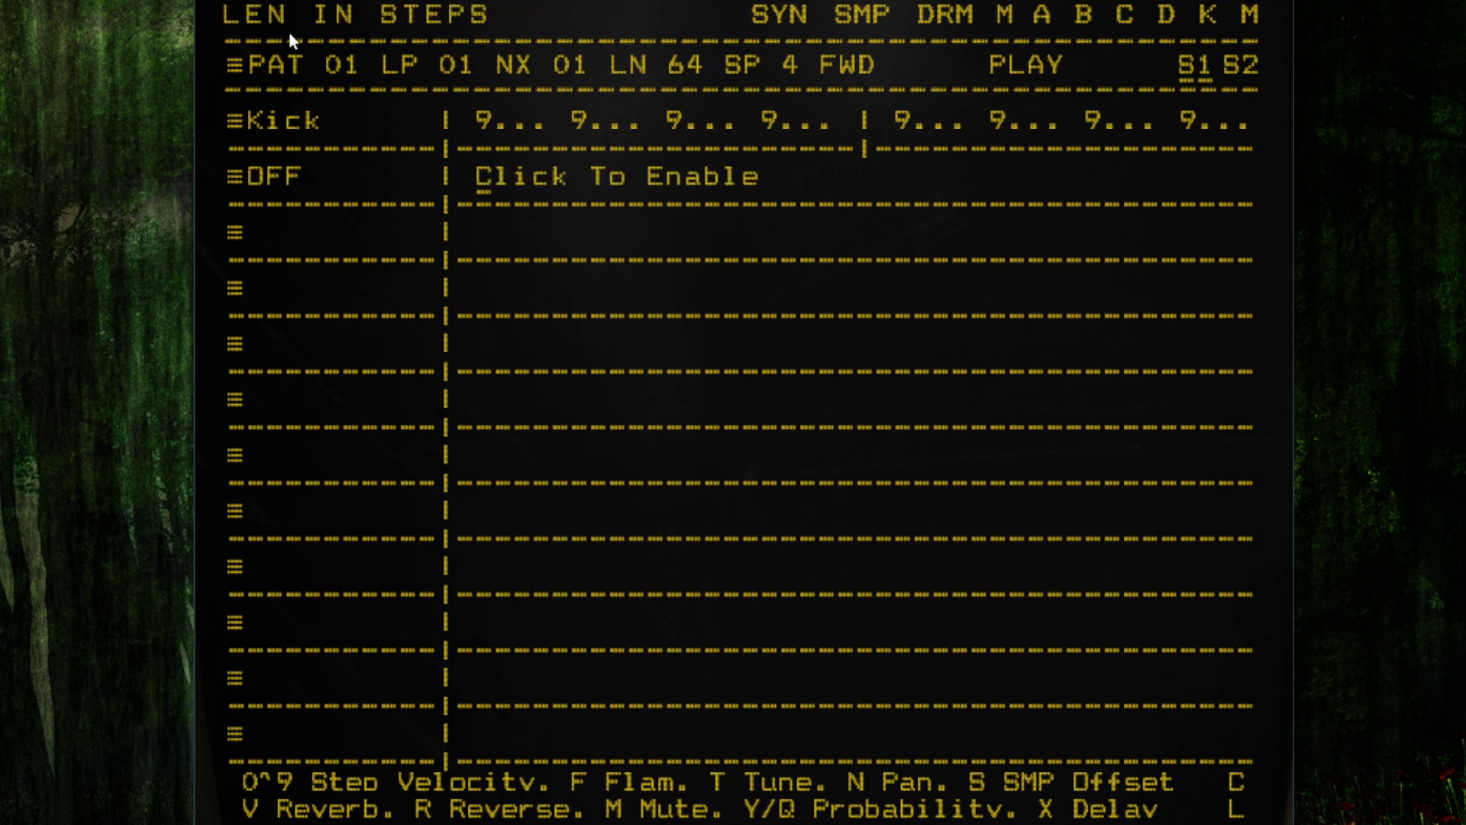
- Review the drum machine settings, keeping Follow Host as the start mode
{"action": "left_click", "coordinate": [574, 70]}
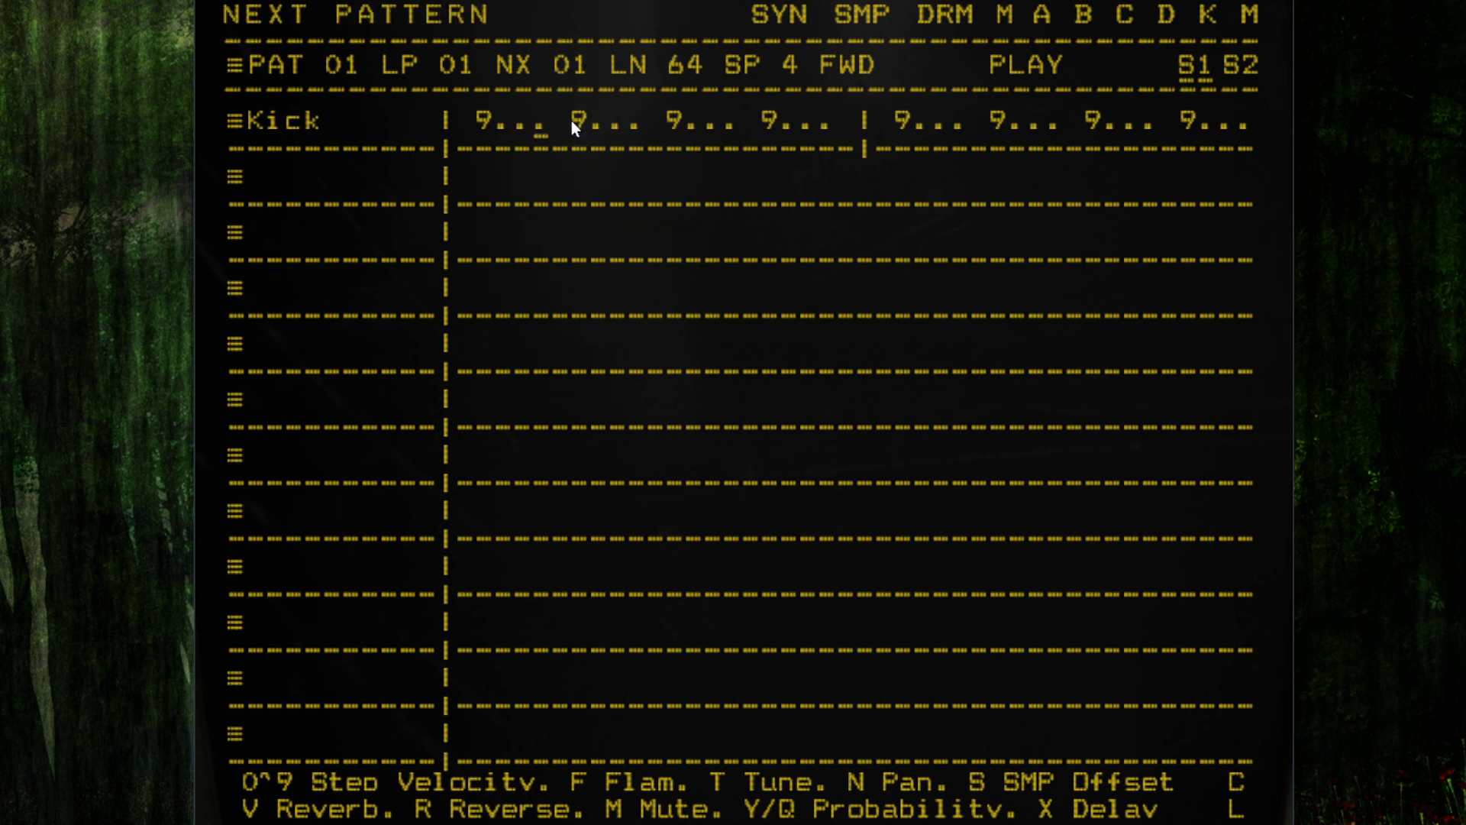
{"action": "left_click", "coordinate": [234, 70]}
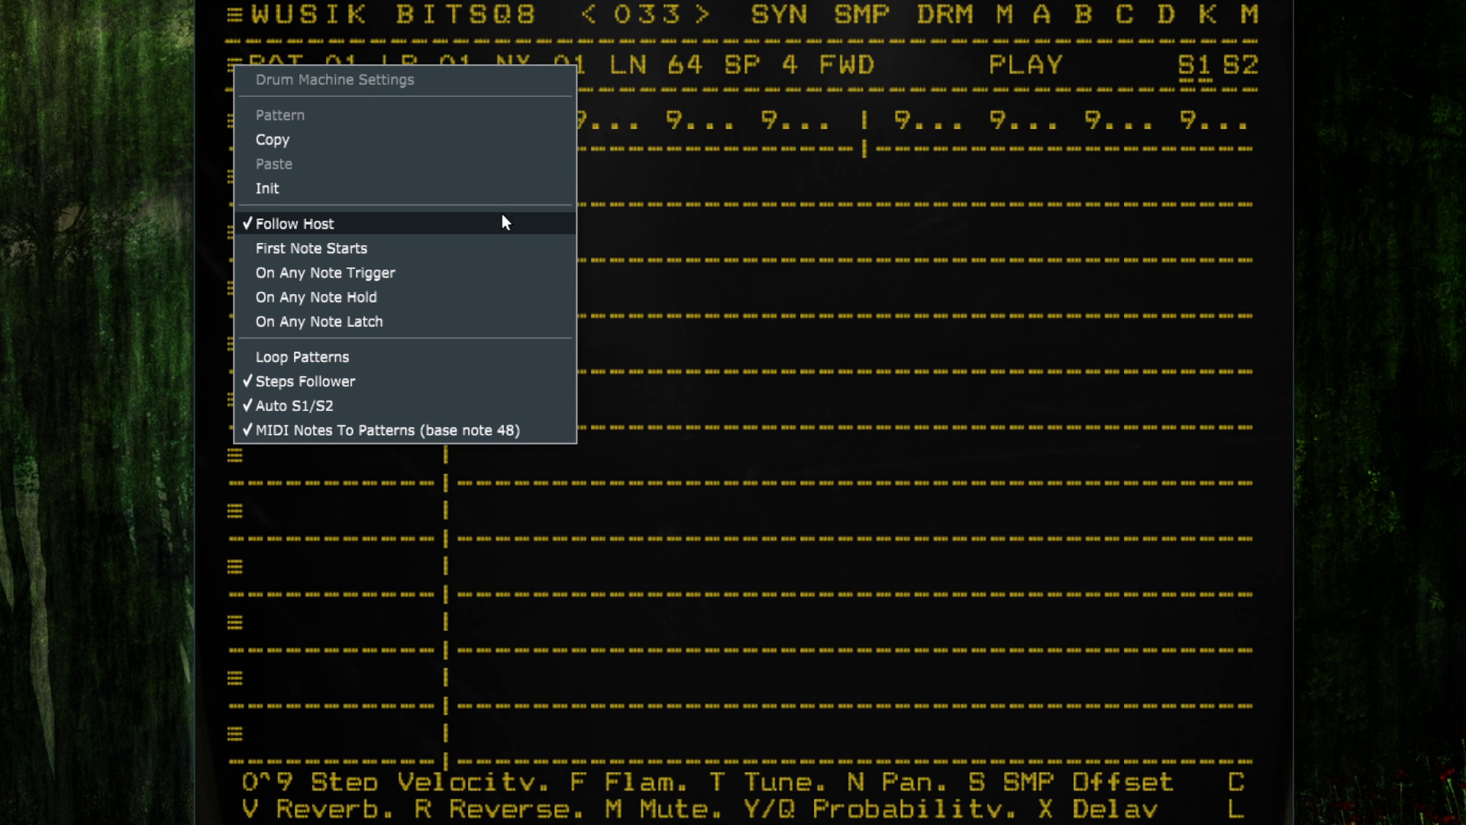
{"action": "left_click", "coordinate": [503, 217]}
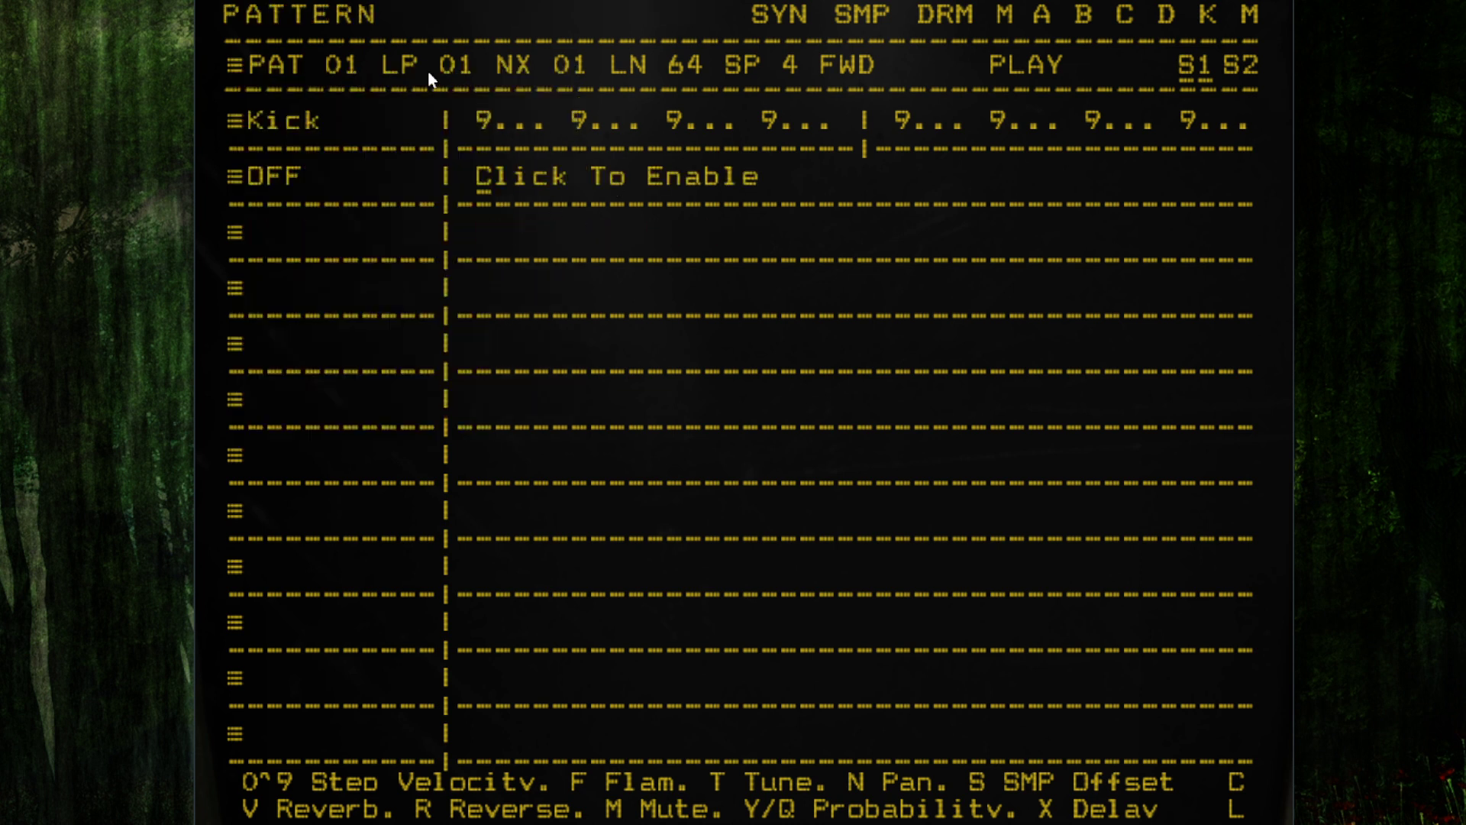
{"action": "left_click", "coordinate": [553, 171]}
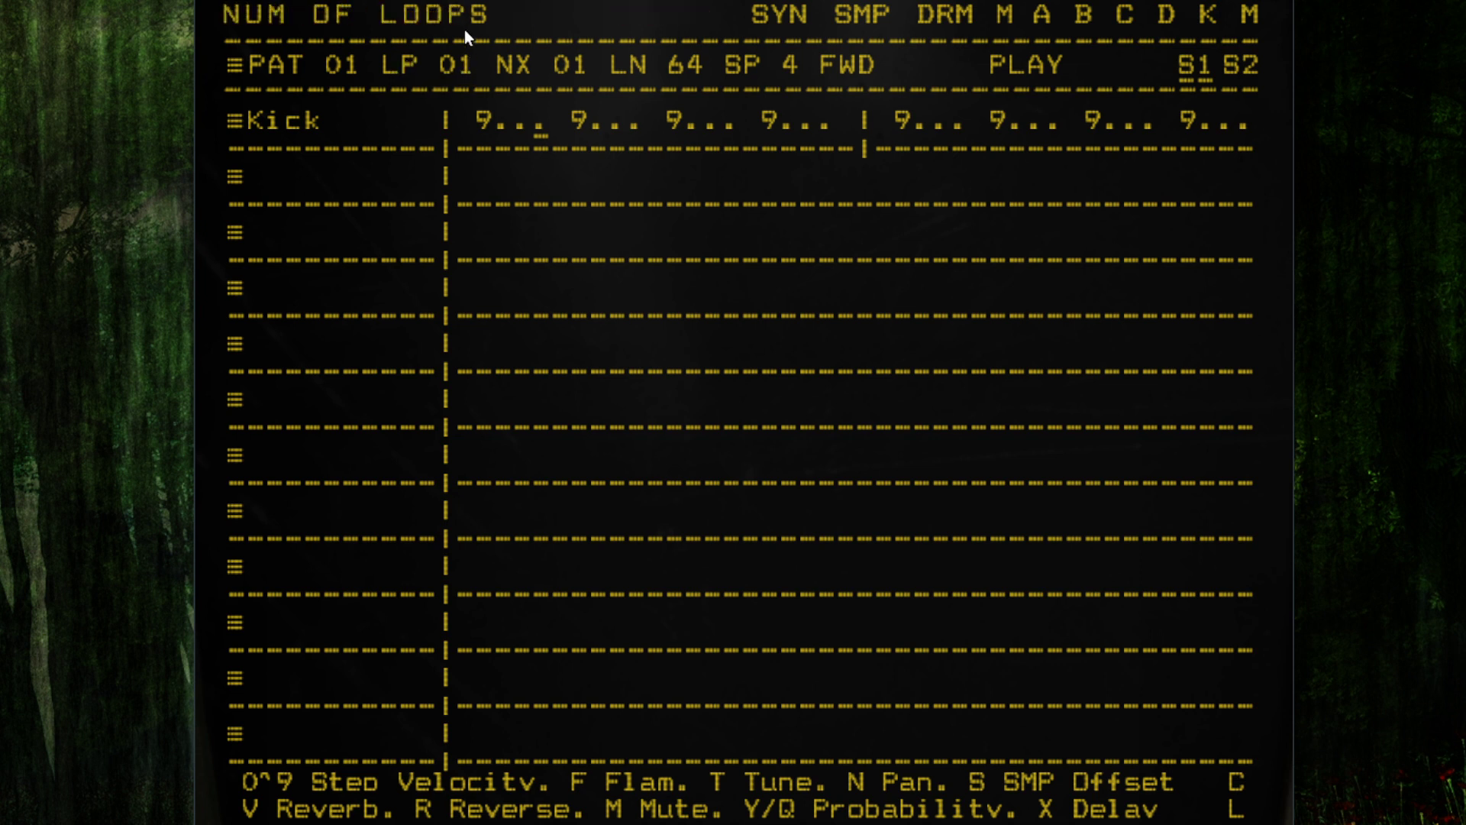
- Set the drum machine's start mode to First Note Starts, try it with playback and stop
{"action": "left_click", "coordinate": [235, 65]}
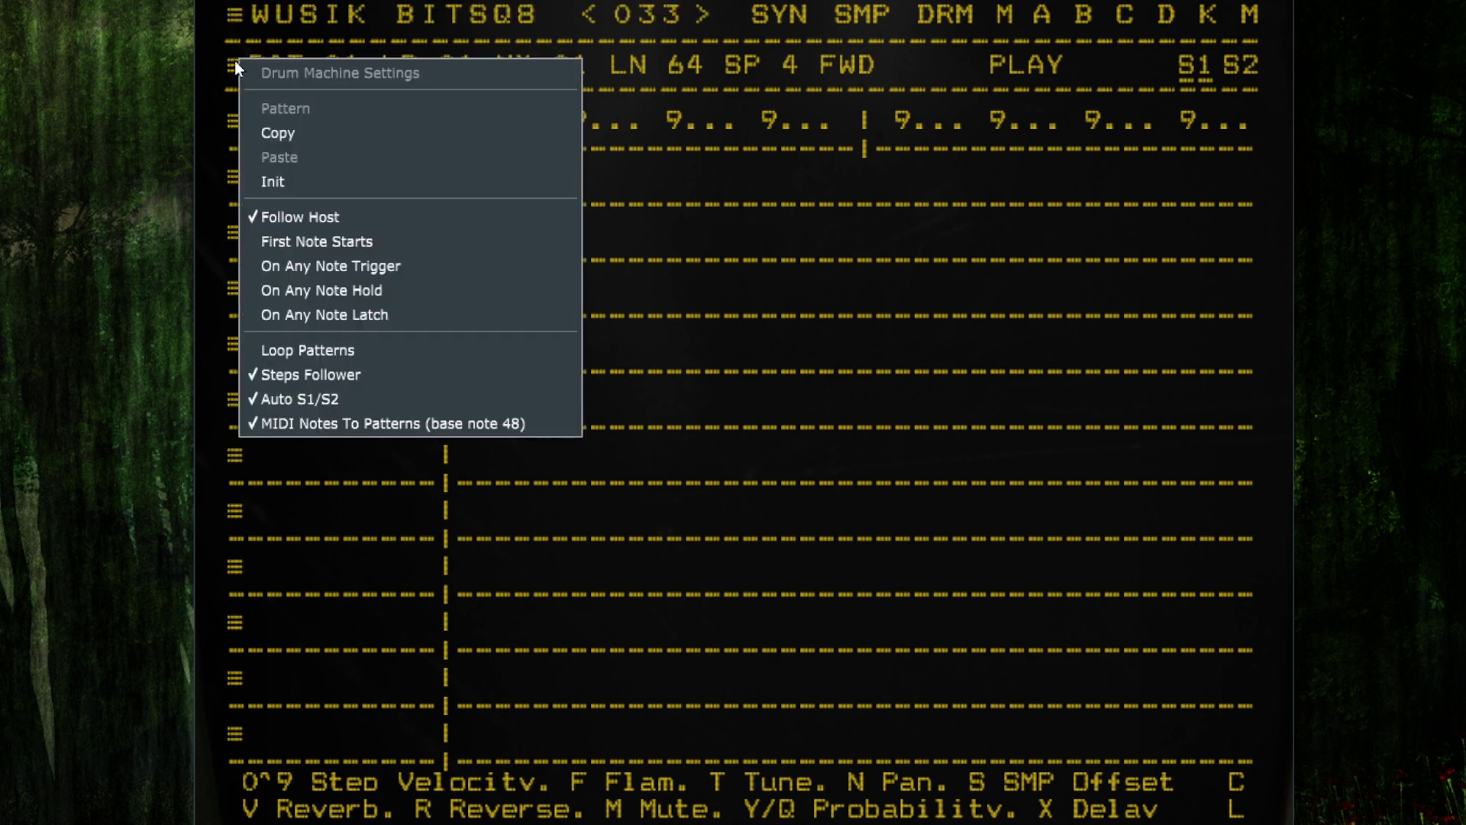
{"action": "left_click", "coordinate": [488, 242]}
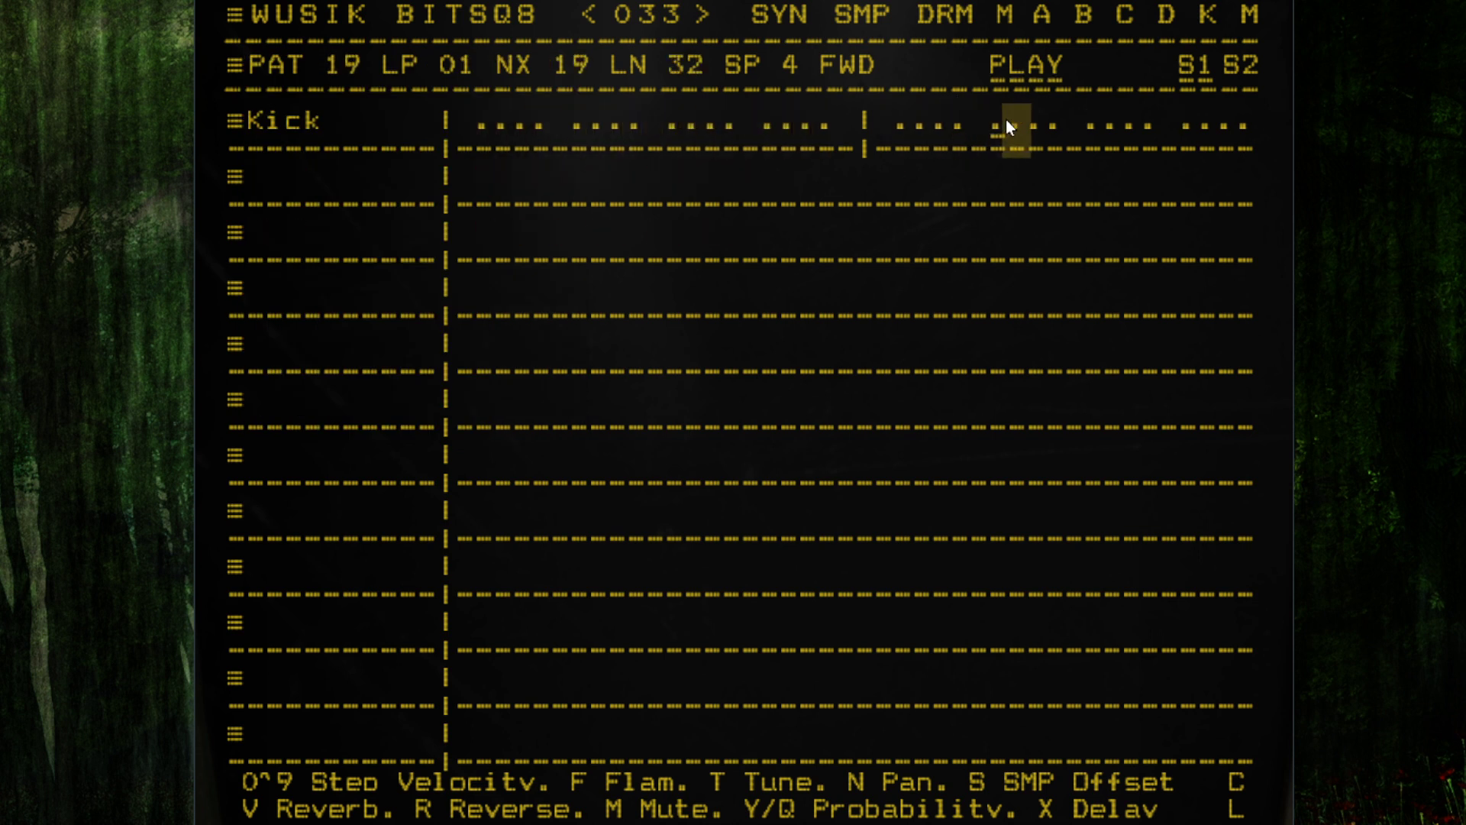
{"action": "left_click", "coordinate": [1026, 61]}
- Set the MIDI Notes to Patterns starting note to 60 and test it by starting and stopping pattern 01
{"action": "left_click", "coordinate": [234, 65]}
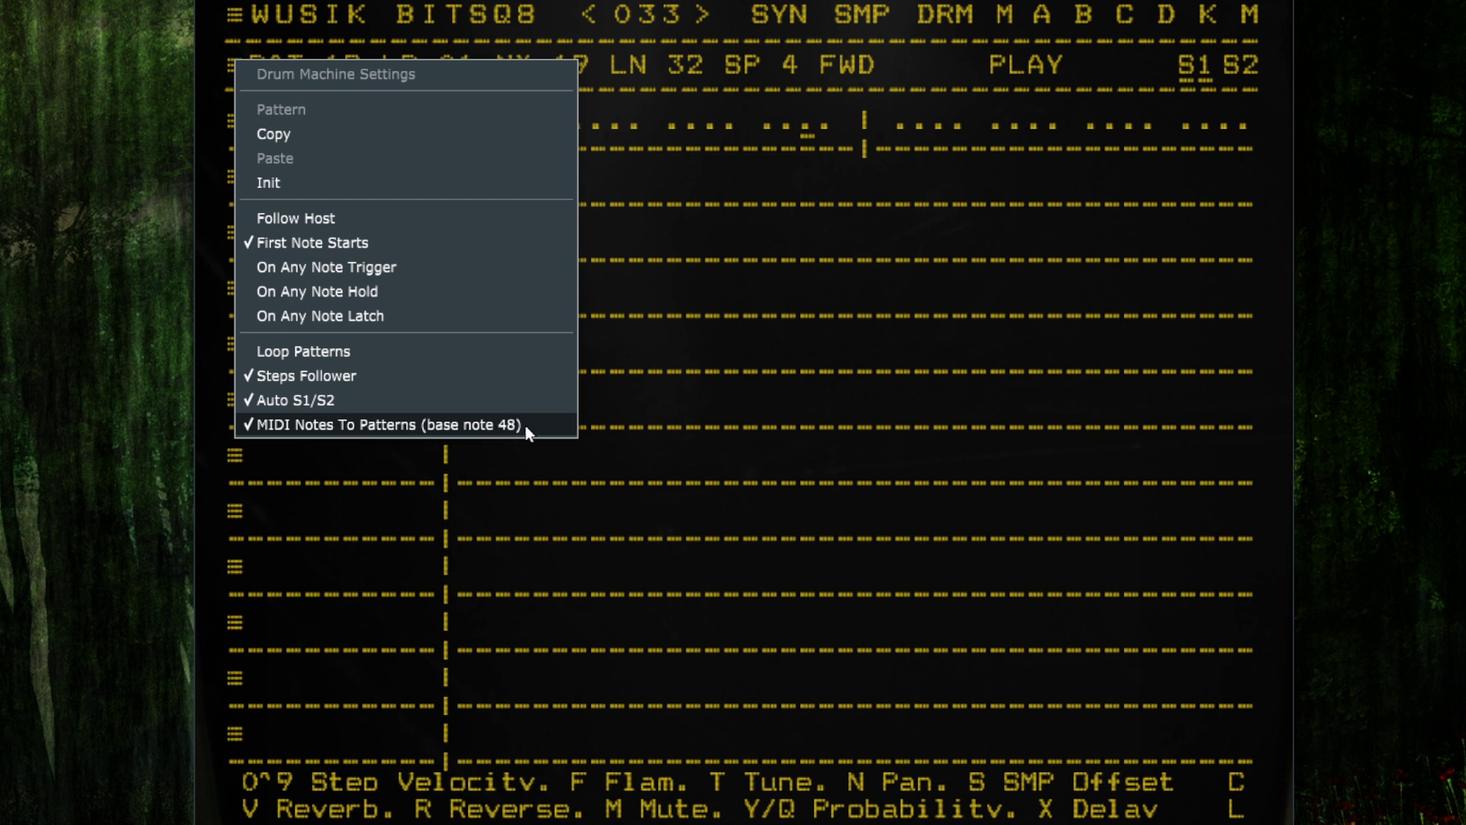
{"action": "left_click", "coordinate": [456, 425]}
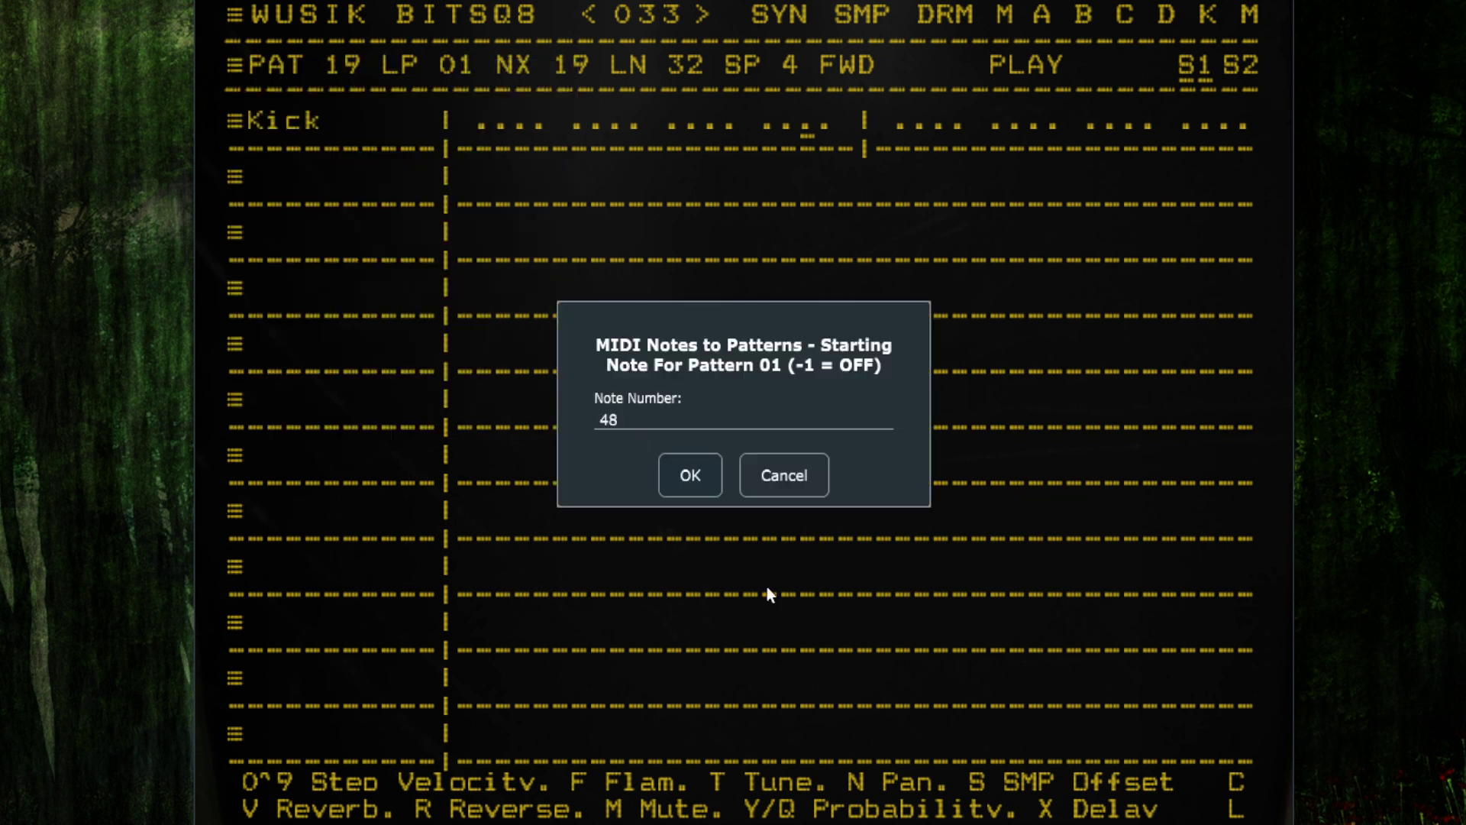
{"action": "double_click", "coordinate": [651, 414]}
{"action": "type", "text": "60"}
{"action": "left_click", "coordinate": [687, 473]}
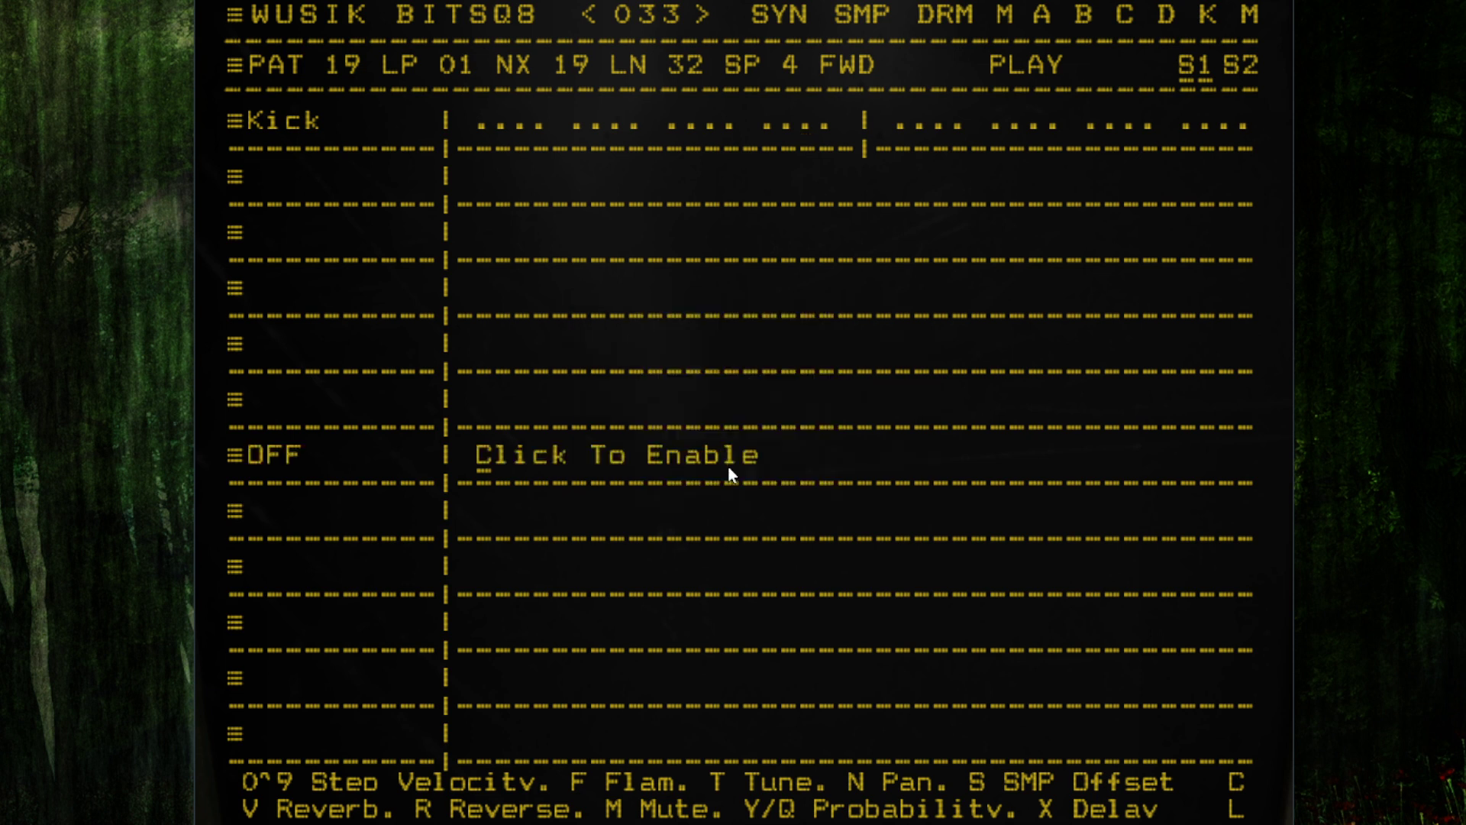
{"action": "key", "text": "space"}
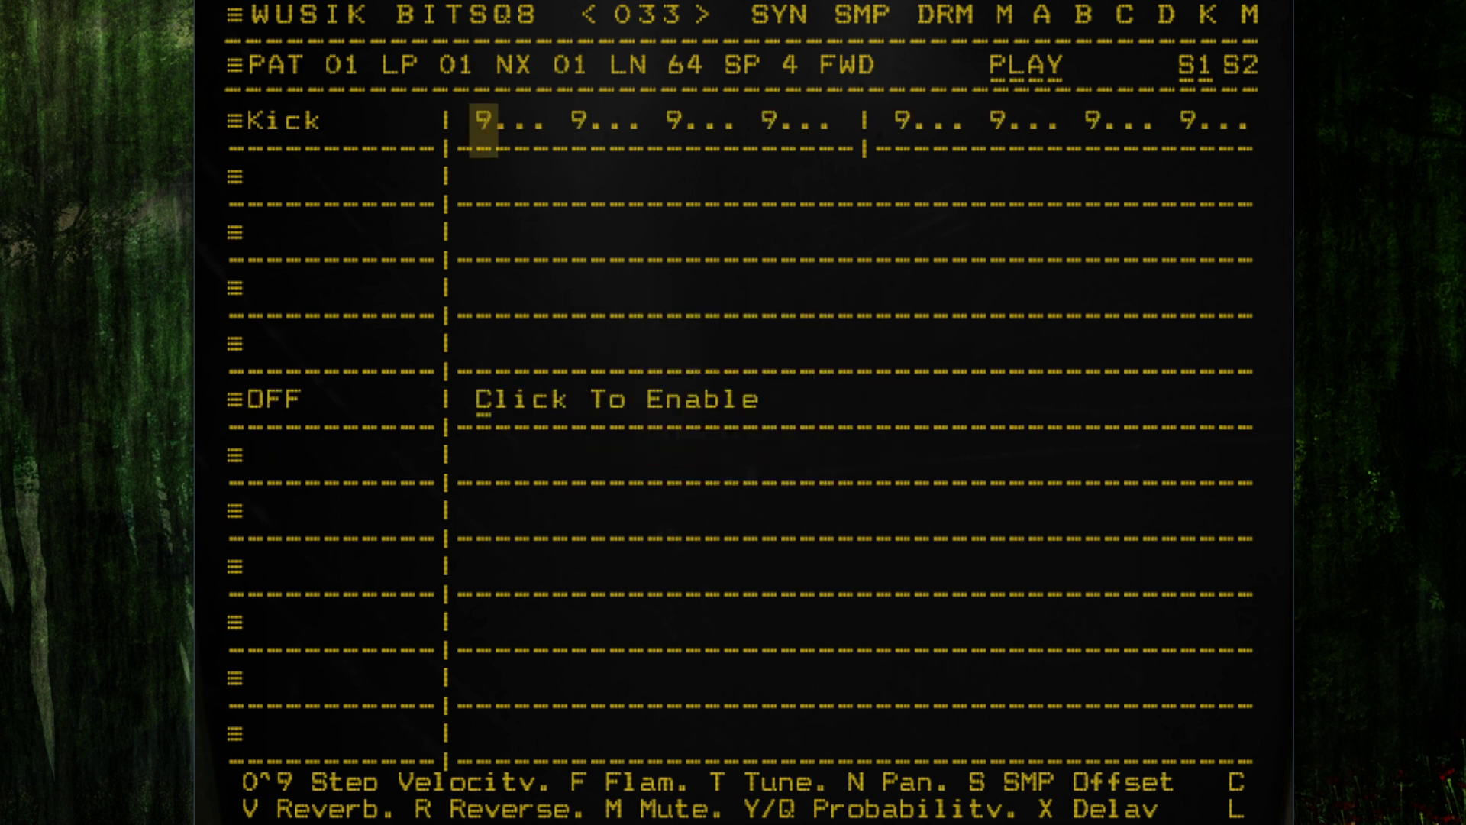
{"action": "left_click", "coordinate": [1025, 67]}
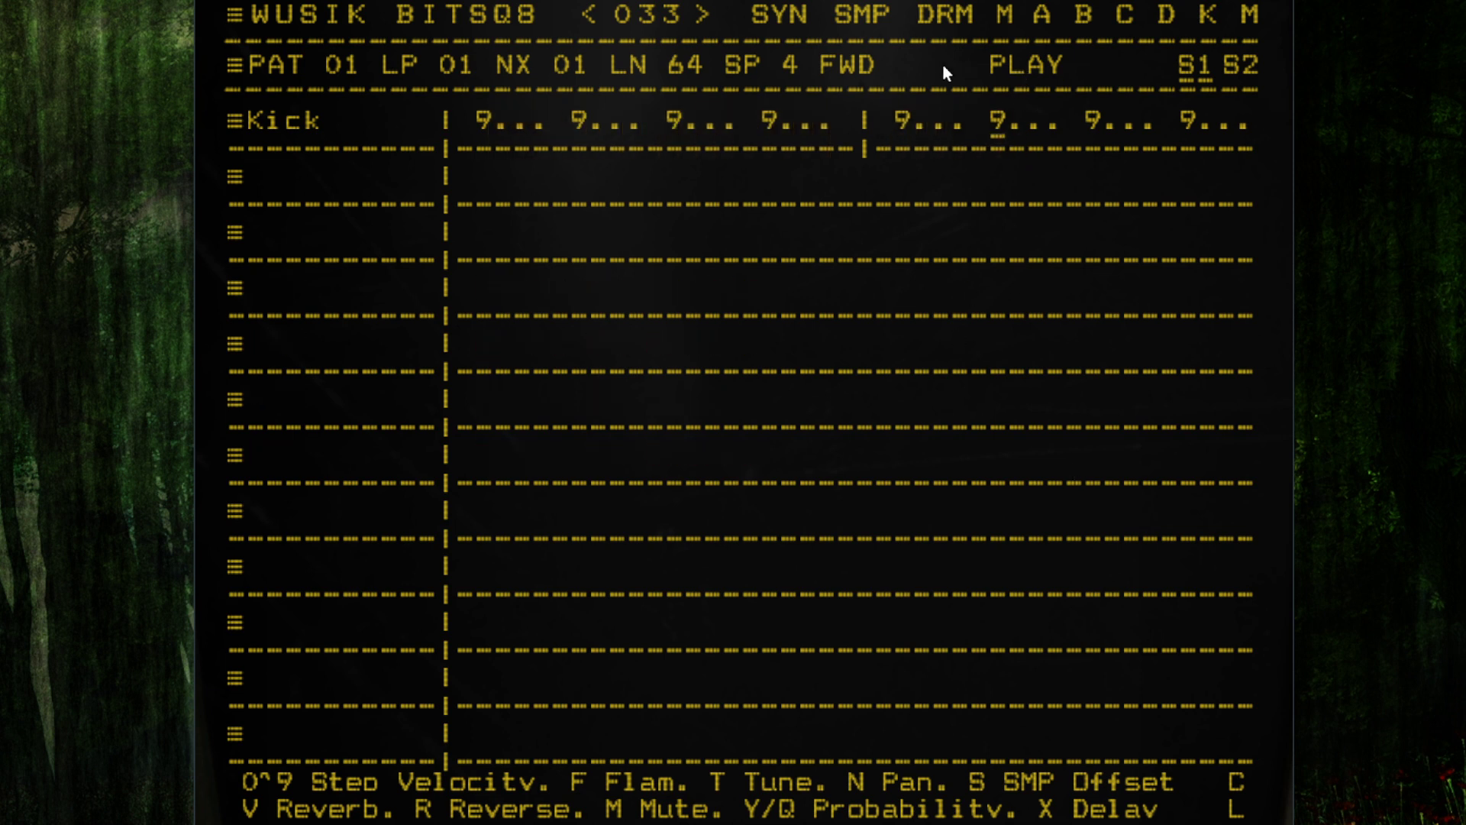
- Set the drum machine's start mode to On Any Note Hold and try it with pattern 01
{"action": "left_click", "coordinate": [236, 67]}
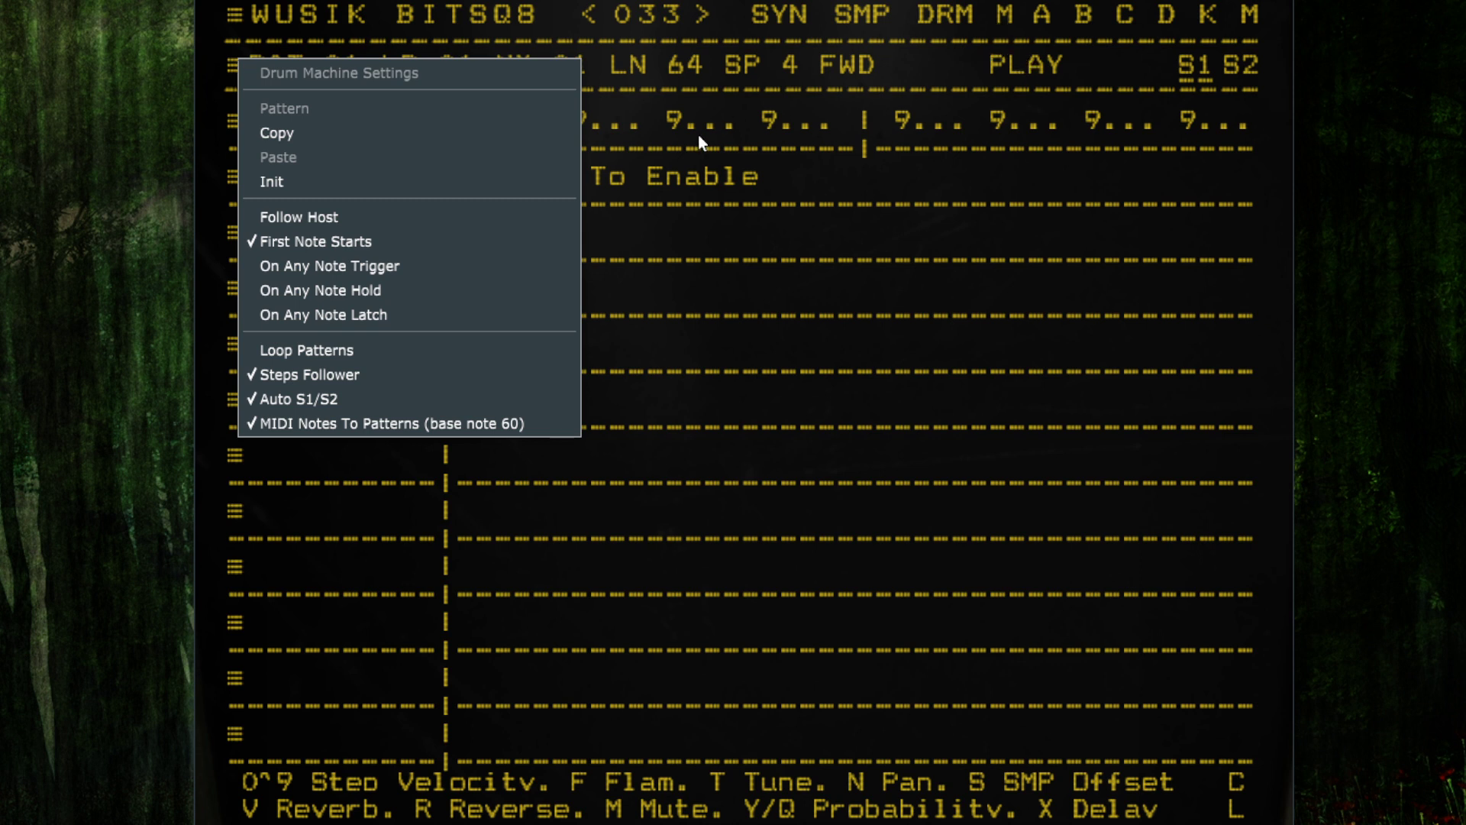
{"action": "left_click", "coordinate": [419, 296]}
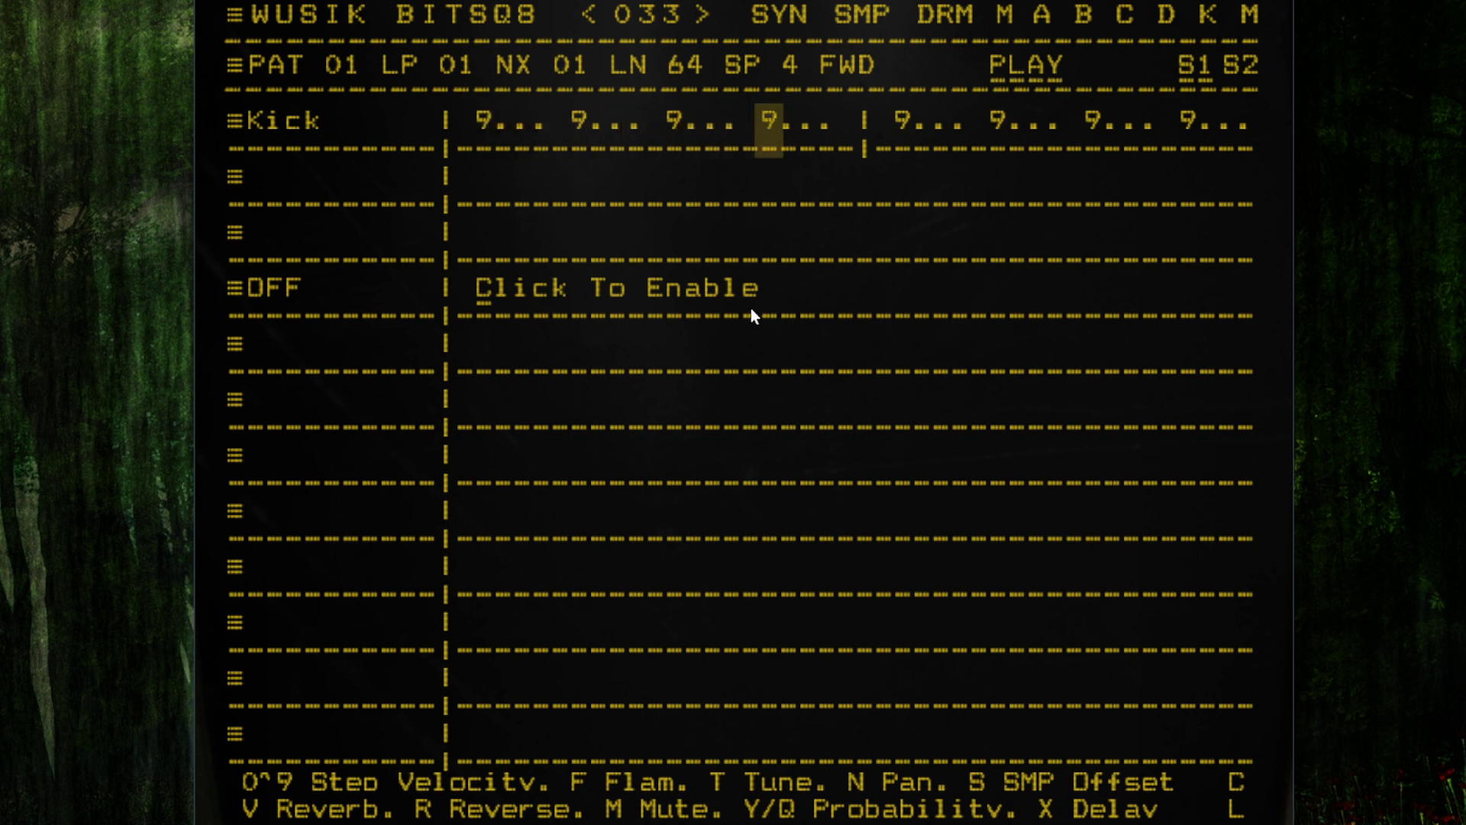
- Set the drum machine's start mode back to Follow Host and toggle the pattern's playback
{"action": "left_click", "coordinate": [234, 66]}
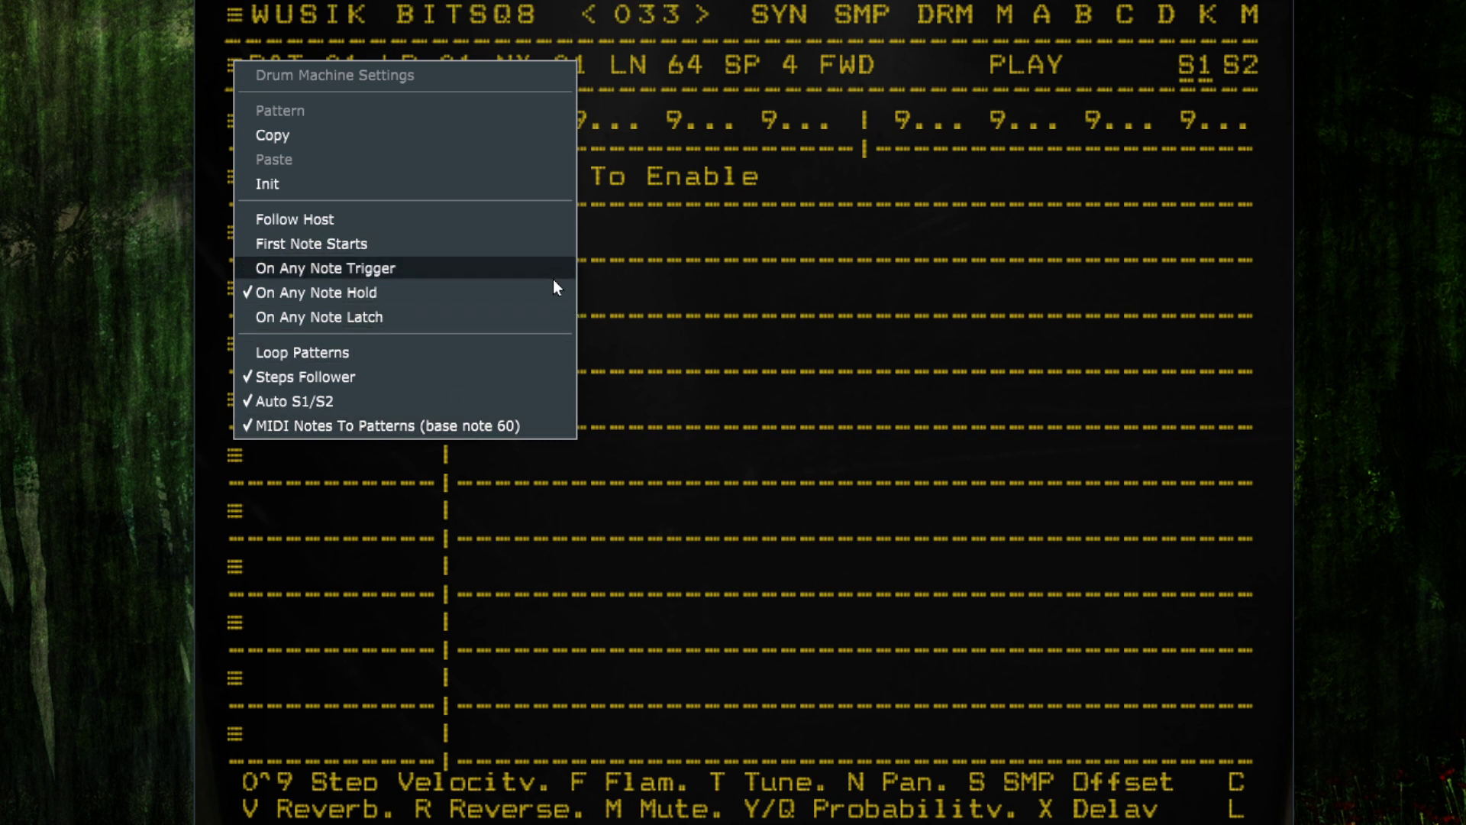
{"action": "left_click", "coordinate": [402, 226]}
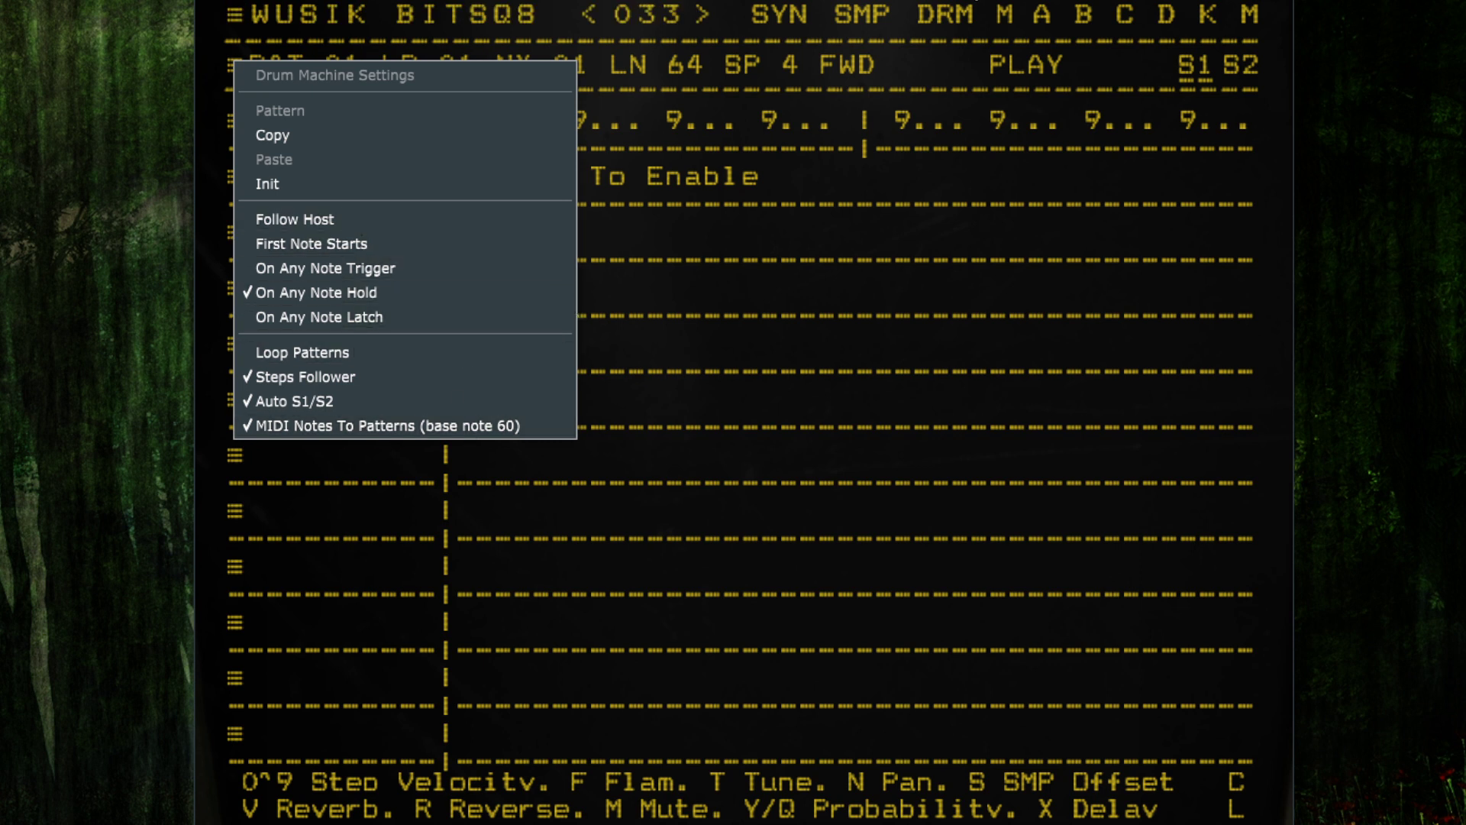
{"action": "left_click", "coordinate": [1038, 63]}
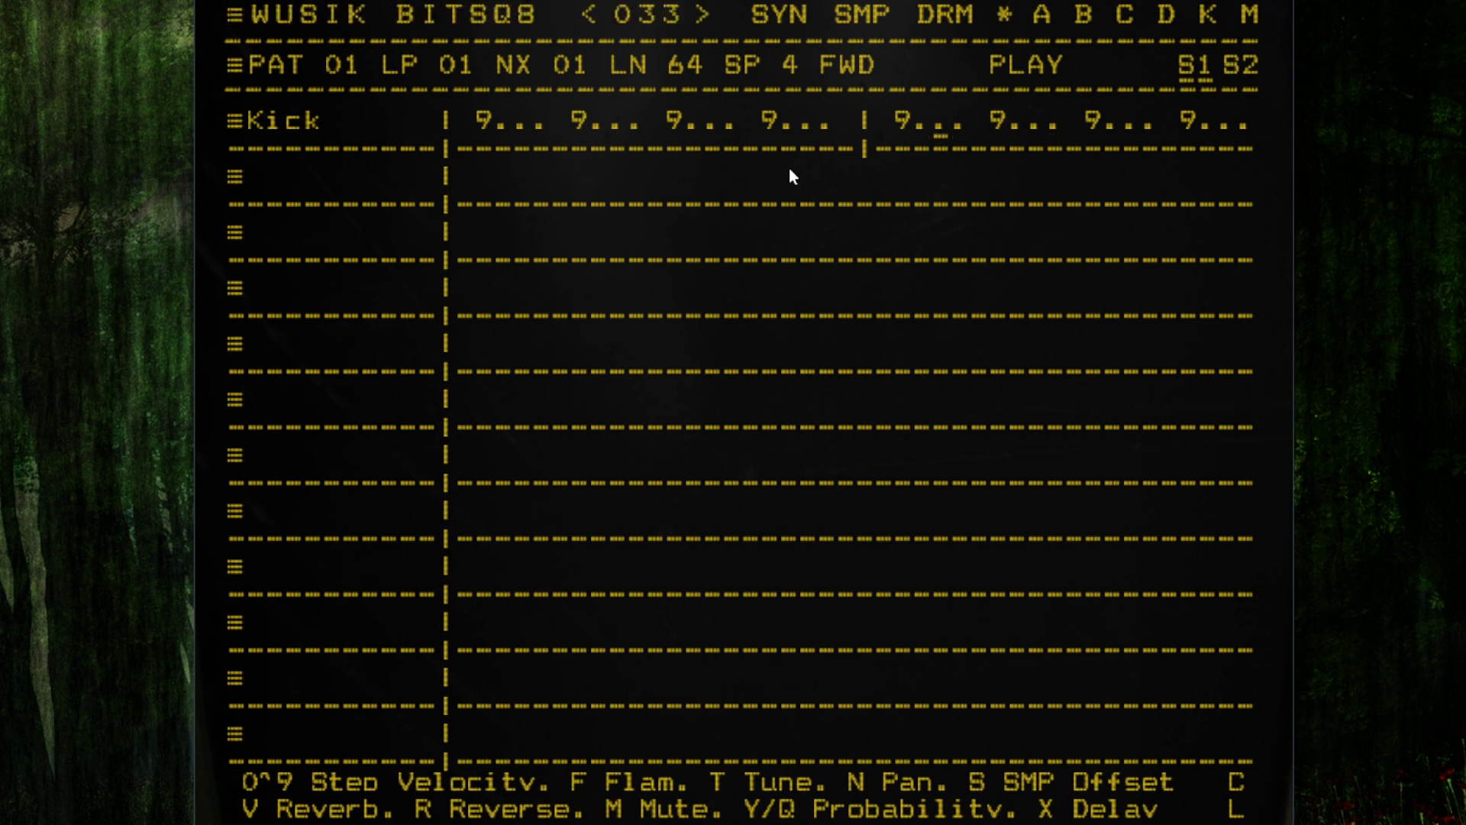
- Add an extra Kick hit on step 31 of pattern 01 and start playback
{"action": "left_click", "coordinate": [803, 123]}
{"action": "left_click", "coordinate": [810, 129]}
{"action": "left_click", "coordinate": [1227, 128]}
{"action": "left_click", "coordinate": [1246, 128]}
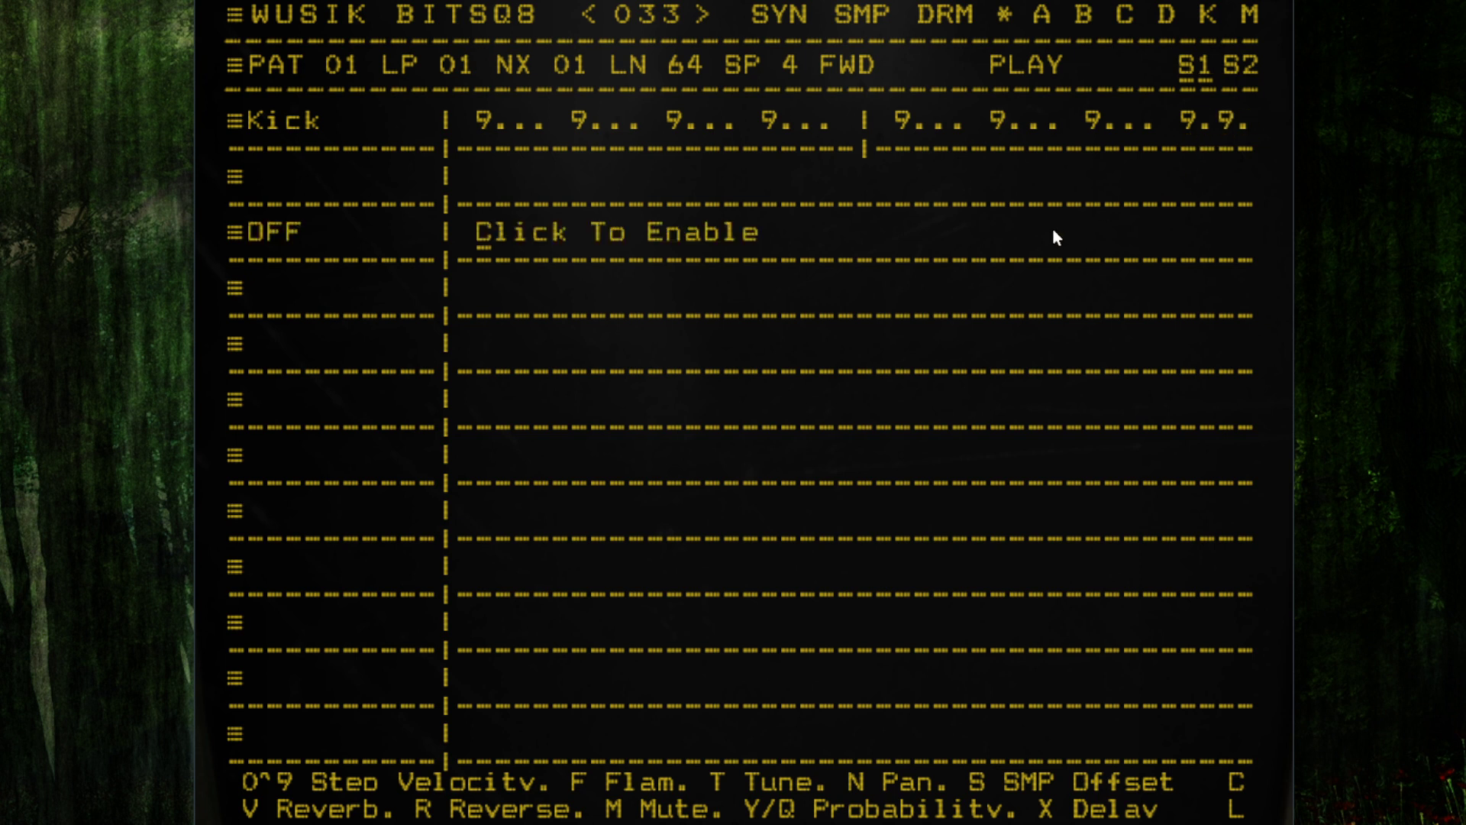
{"action": "key", "text": "space"}
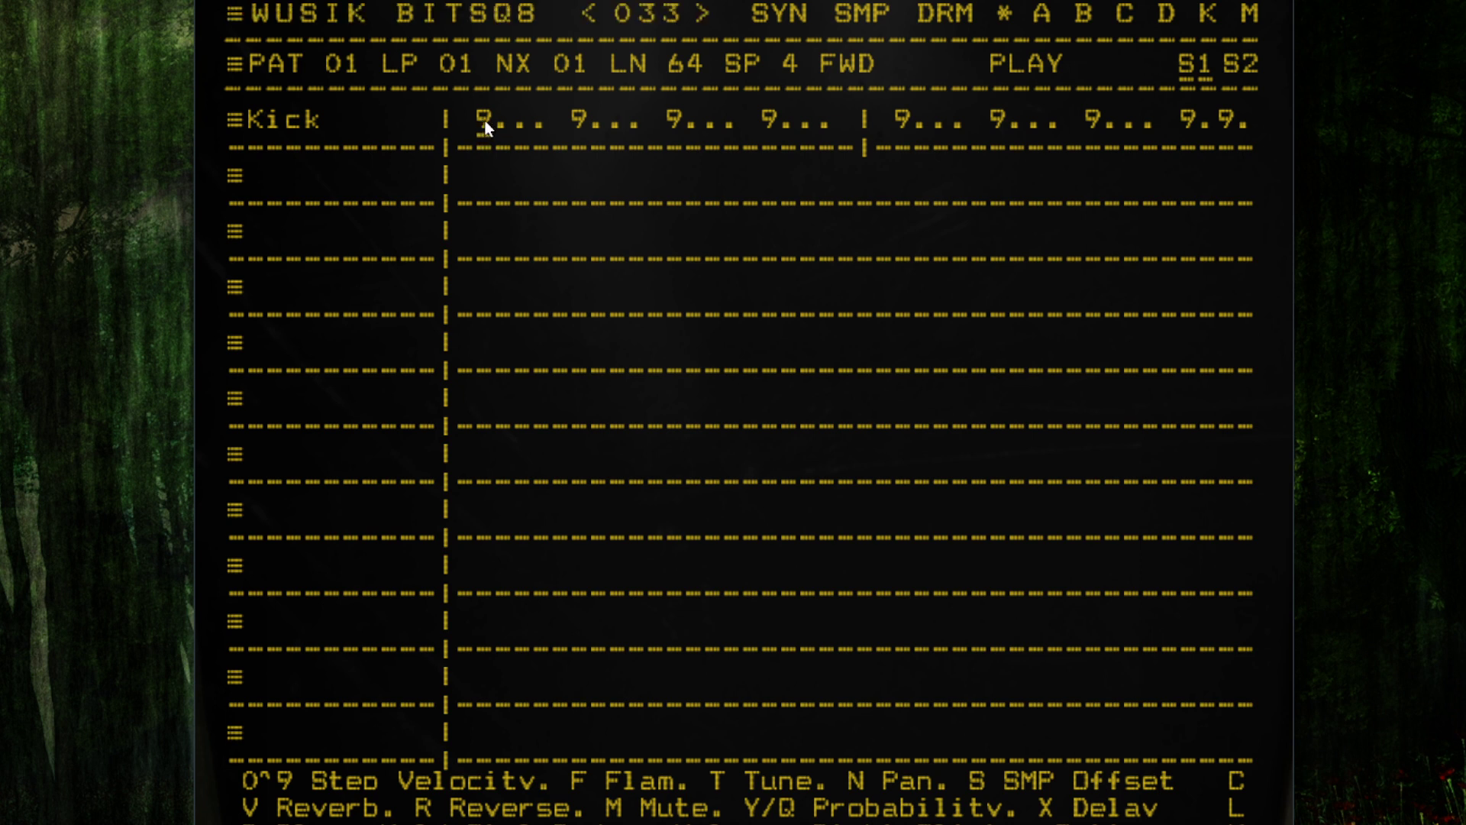
- Set the reverb of Kick step 1 to 99 and audition the pattern
{"action": "right_click", "coordinate": [950, 9]}
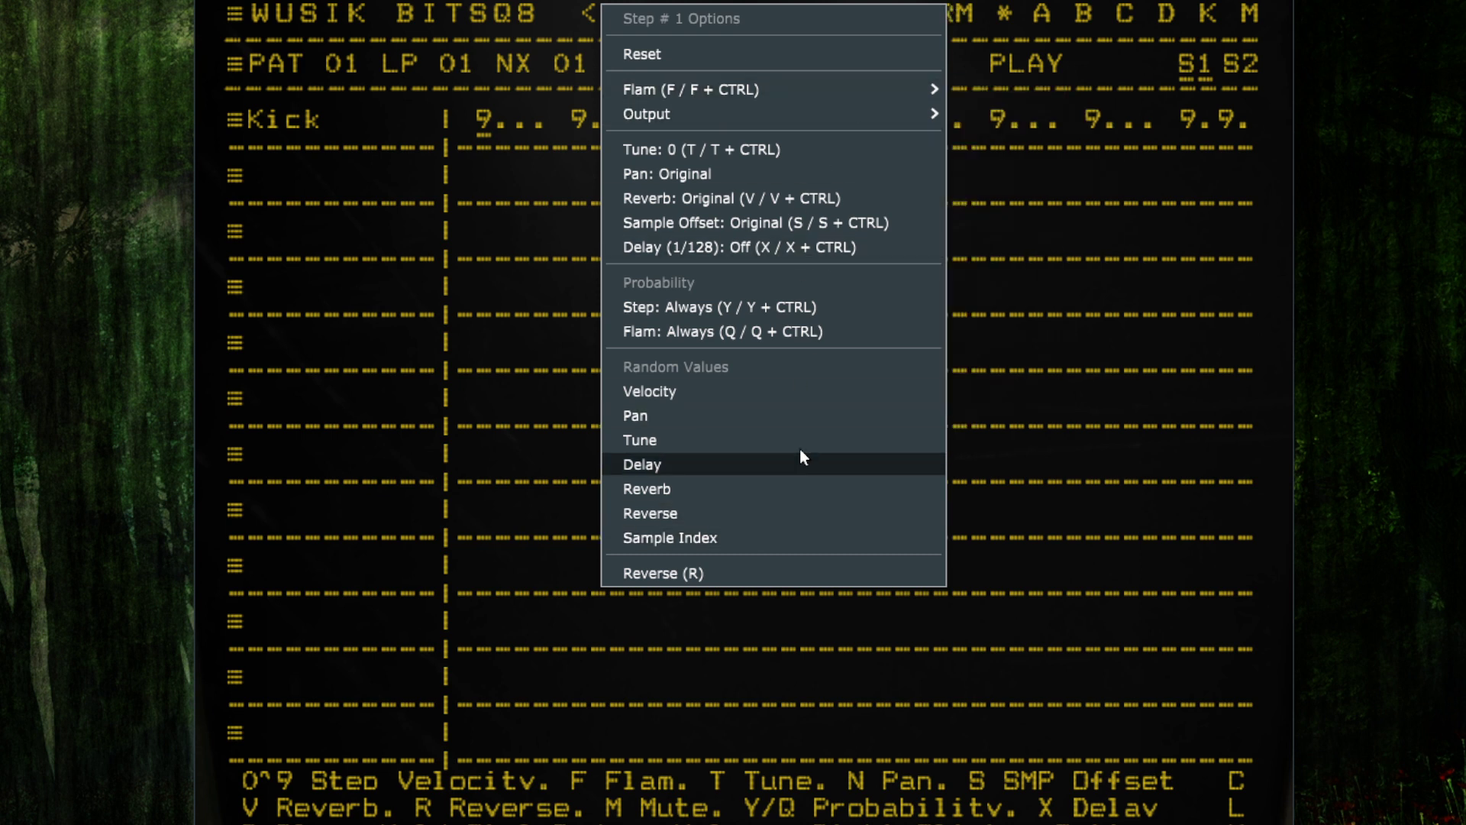
{"action": "left_click", "coordinate": [807, 197]}
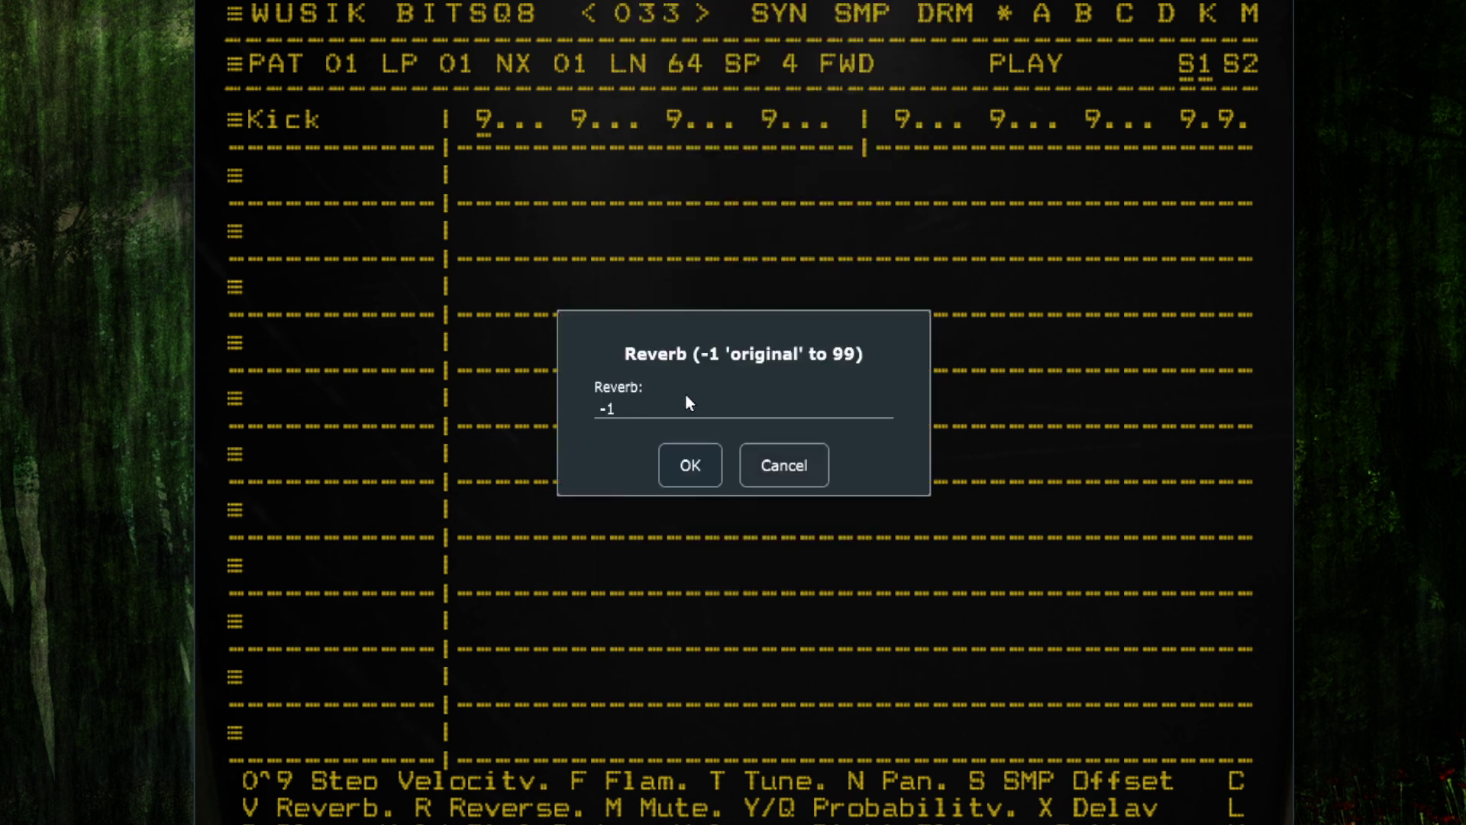
{"action": "key", "text": "ctrl+a"}
{"action": "key", "text": "BackSpace"}
{"action": "type", "text": "999"}
{"action": "key", "text": "BackSpace"}
{"action": "left_click", "coordinate": [692, 468]}
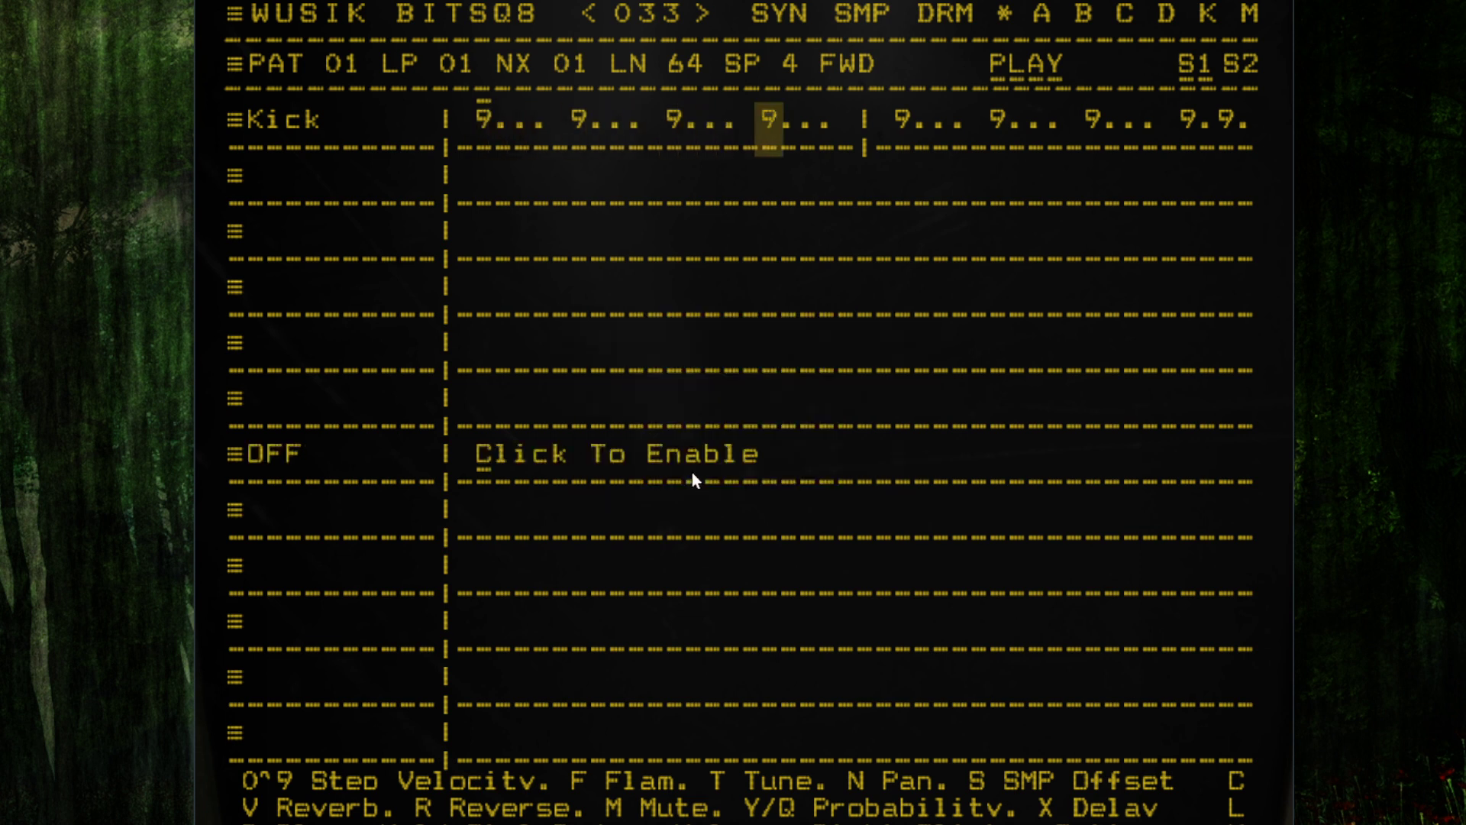
{"action": "key", "text": "space"}
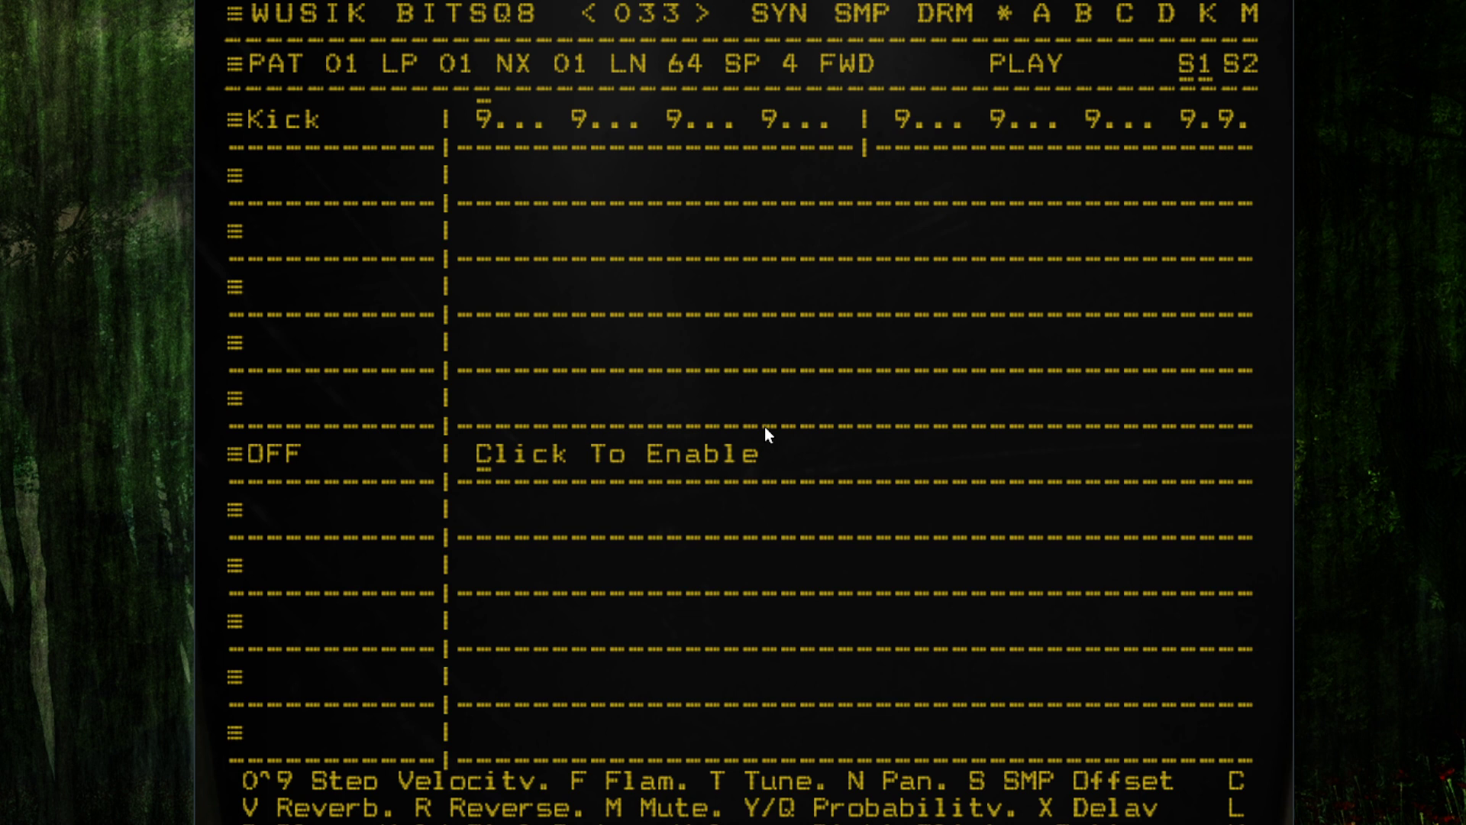
{"action": "key", "text": "space"}
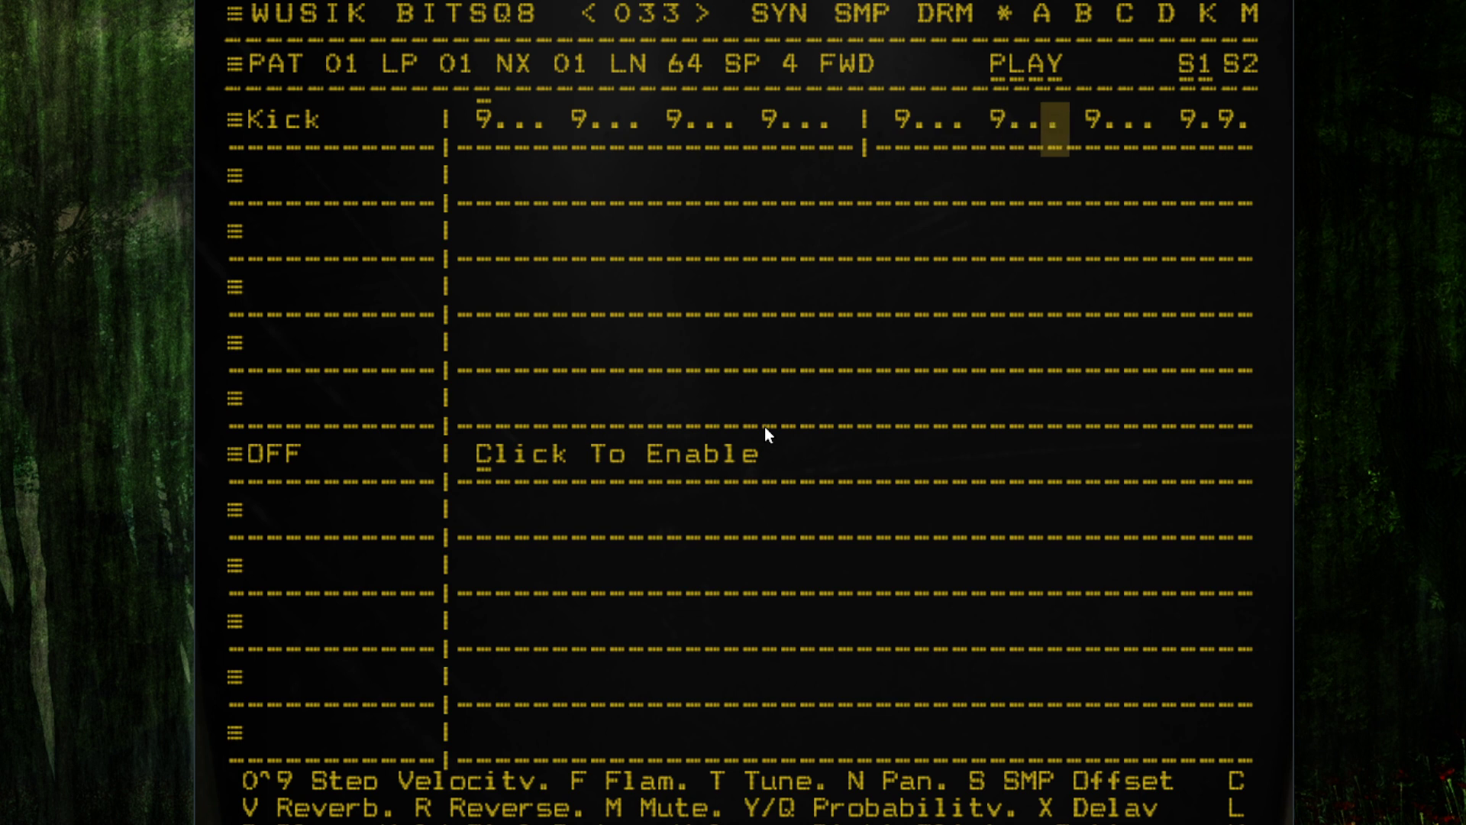
{"action": "key", "text": "space"}
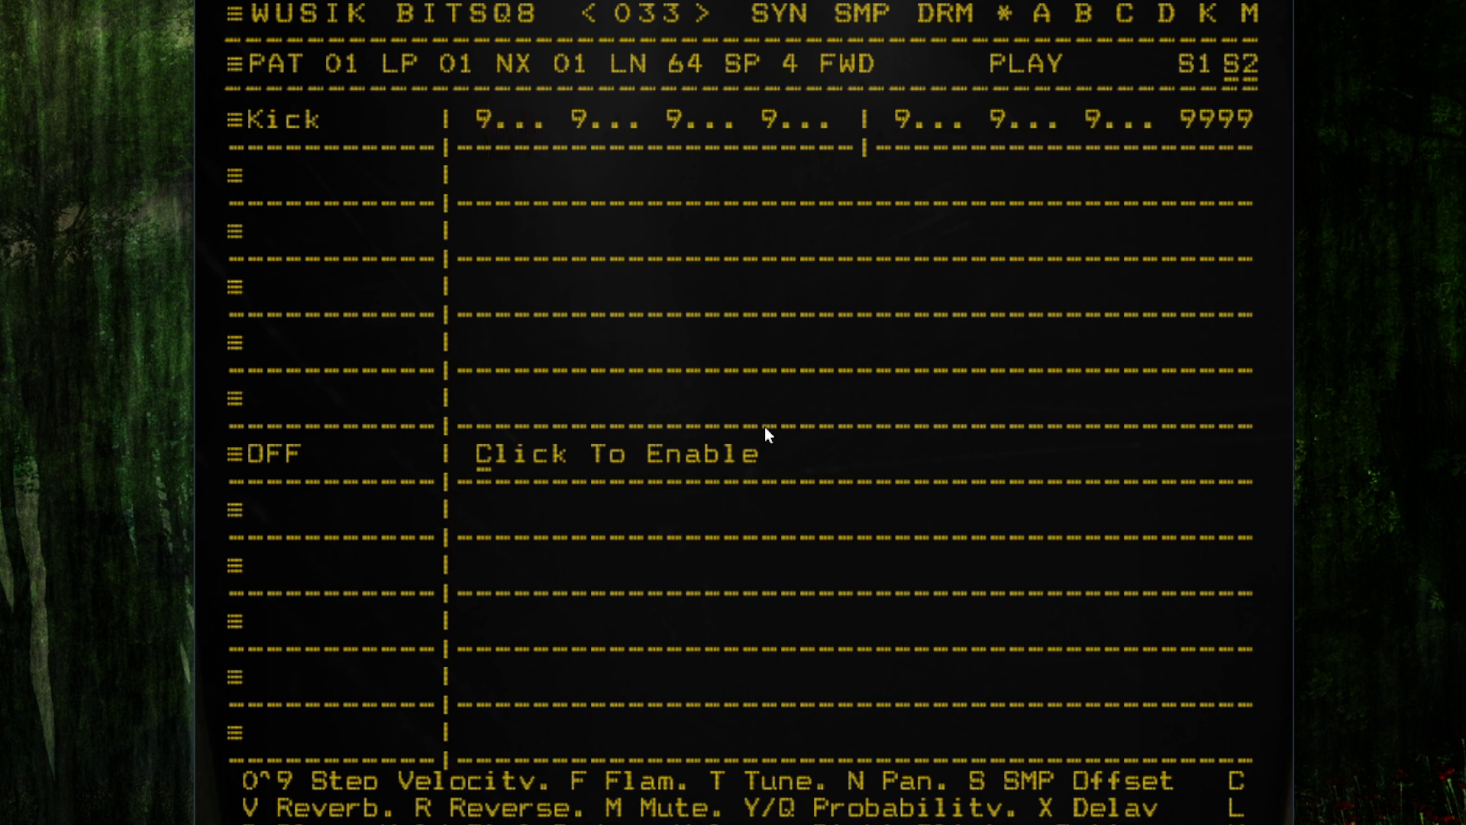
- Set the reverb of Kick step 33 to 99
{"action": "right_click", "coordinate": [487, 121]}
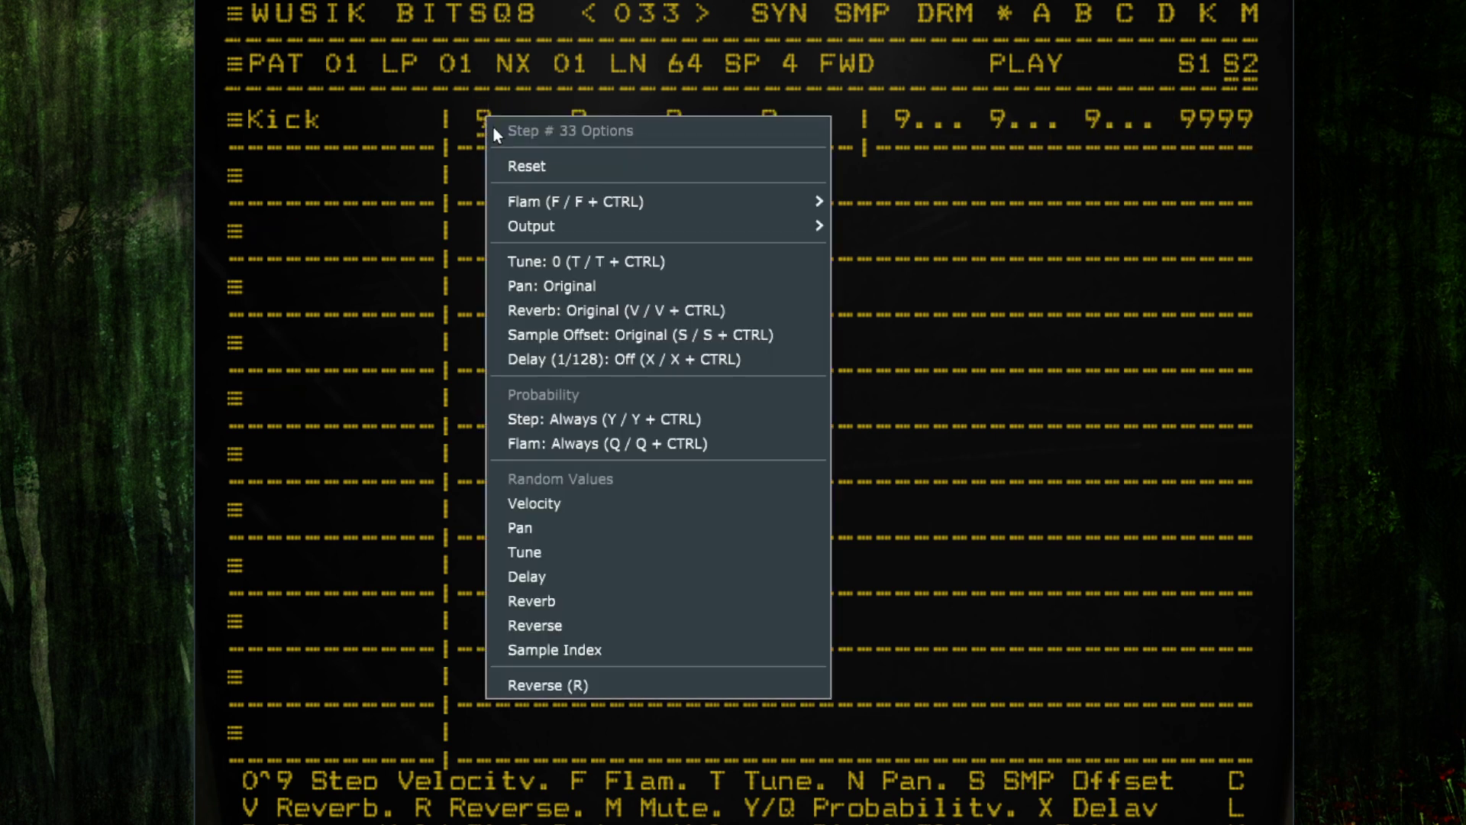
{"action": "left_click", "coordinate": [674, 312]}
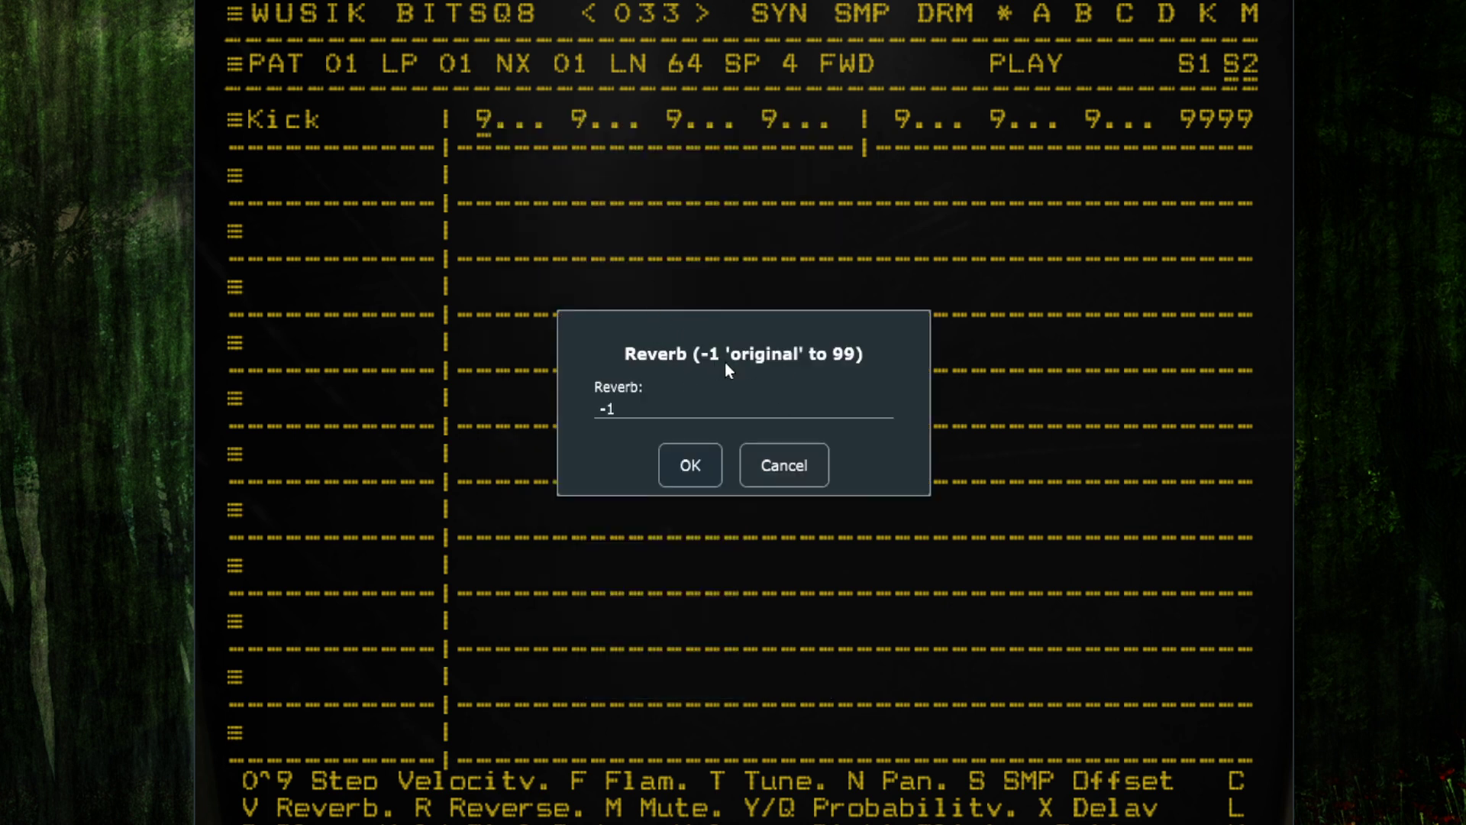
{"action": "left_click", "coordinate": [699, 406]}
{"action": "type", "text": "99"}
{"action": "left_click", "coordinate": [696, 461]}
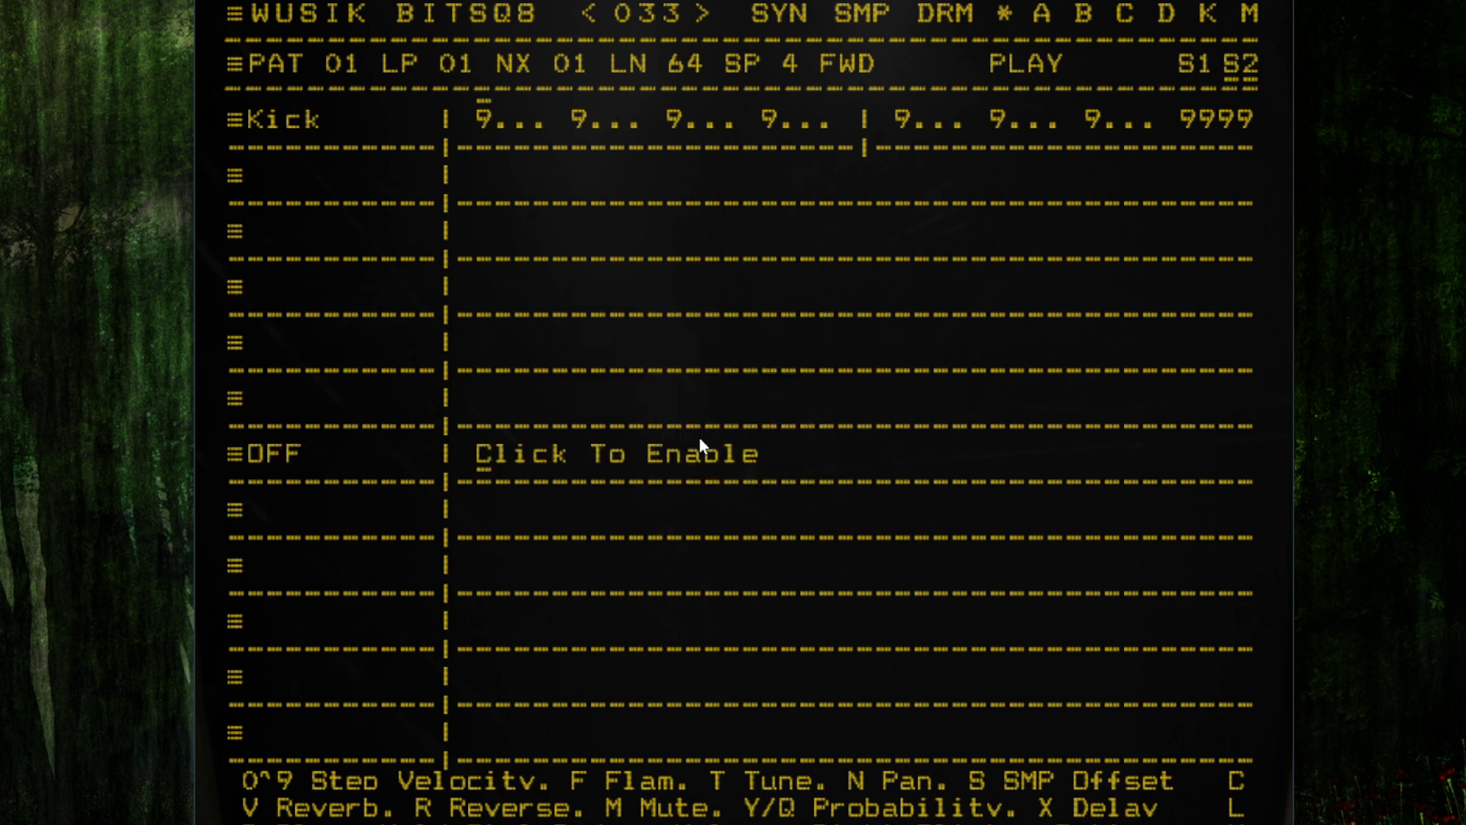
- Enable a Kick hit on step 35, set its reverb to 9, and play and stop the pattern
{"action": "right_click", "coordinate": [521, 124]}
{"action": "left_click", "coordinate": [711, 315]}
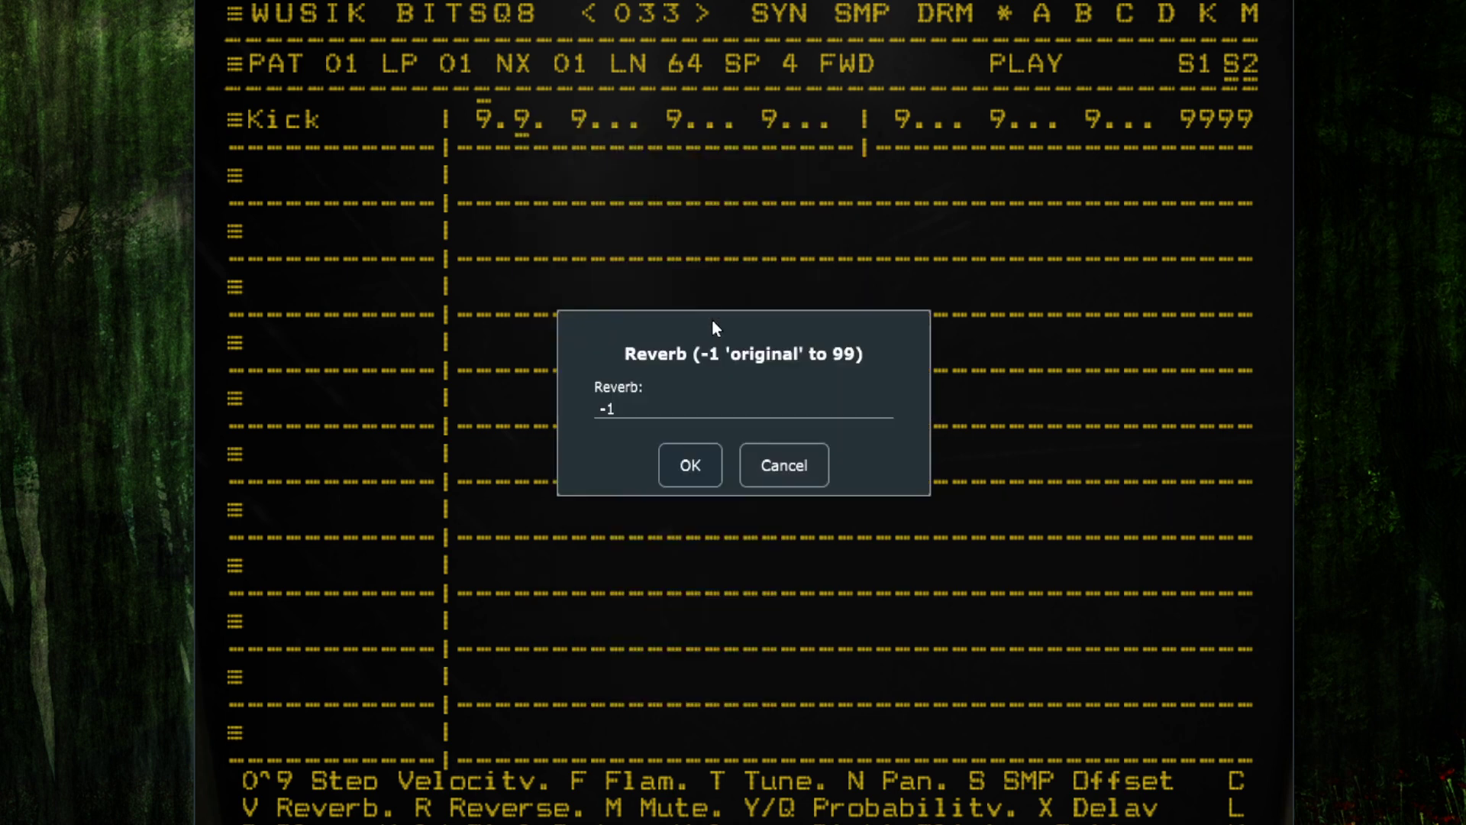
{"action": "type", "text": "9"}
{"action": "key", "text": "Return"}
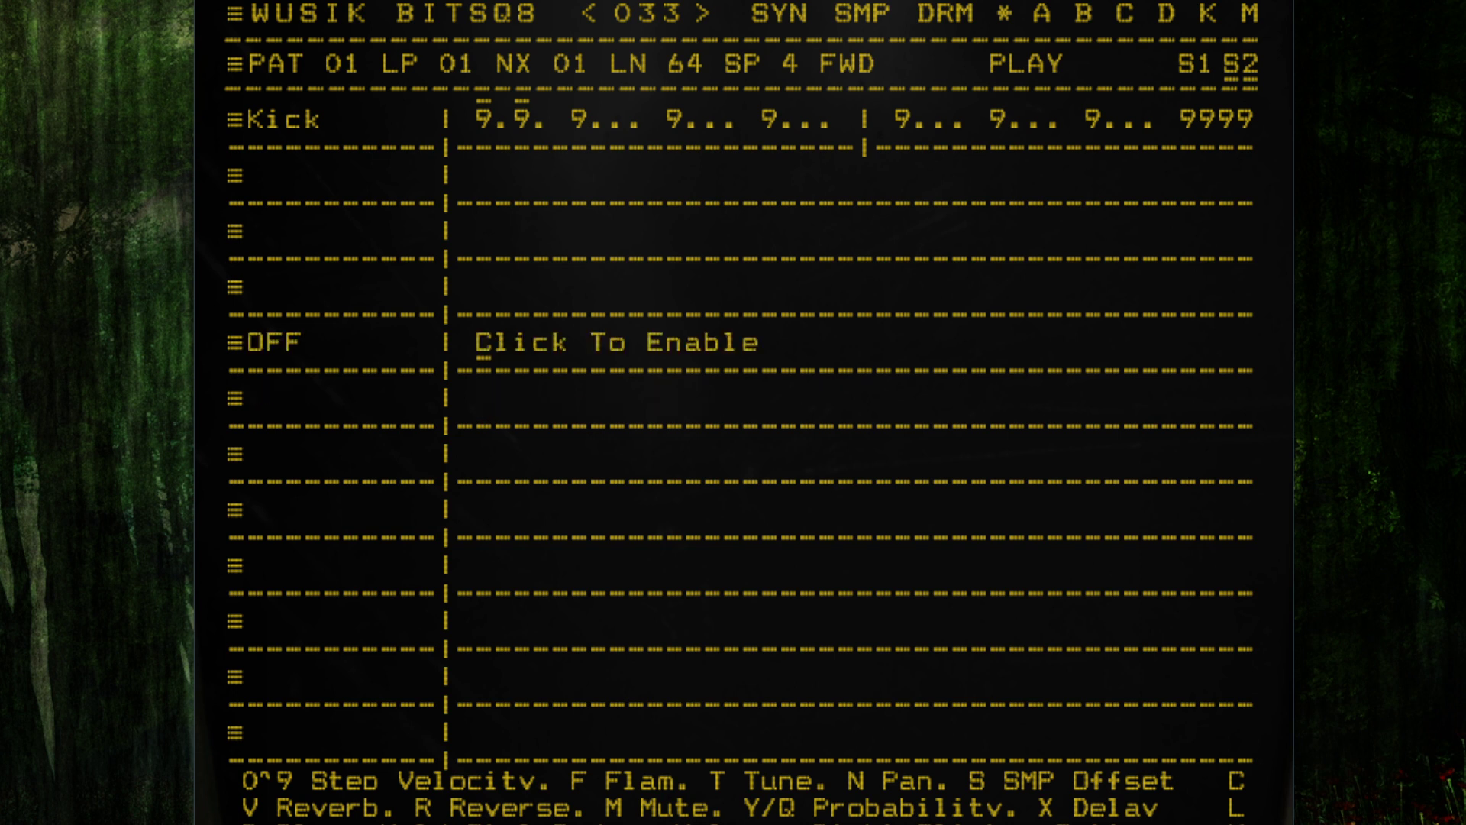
{"action": "key", "text": "space"}
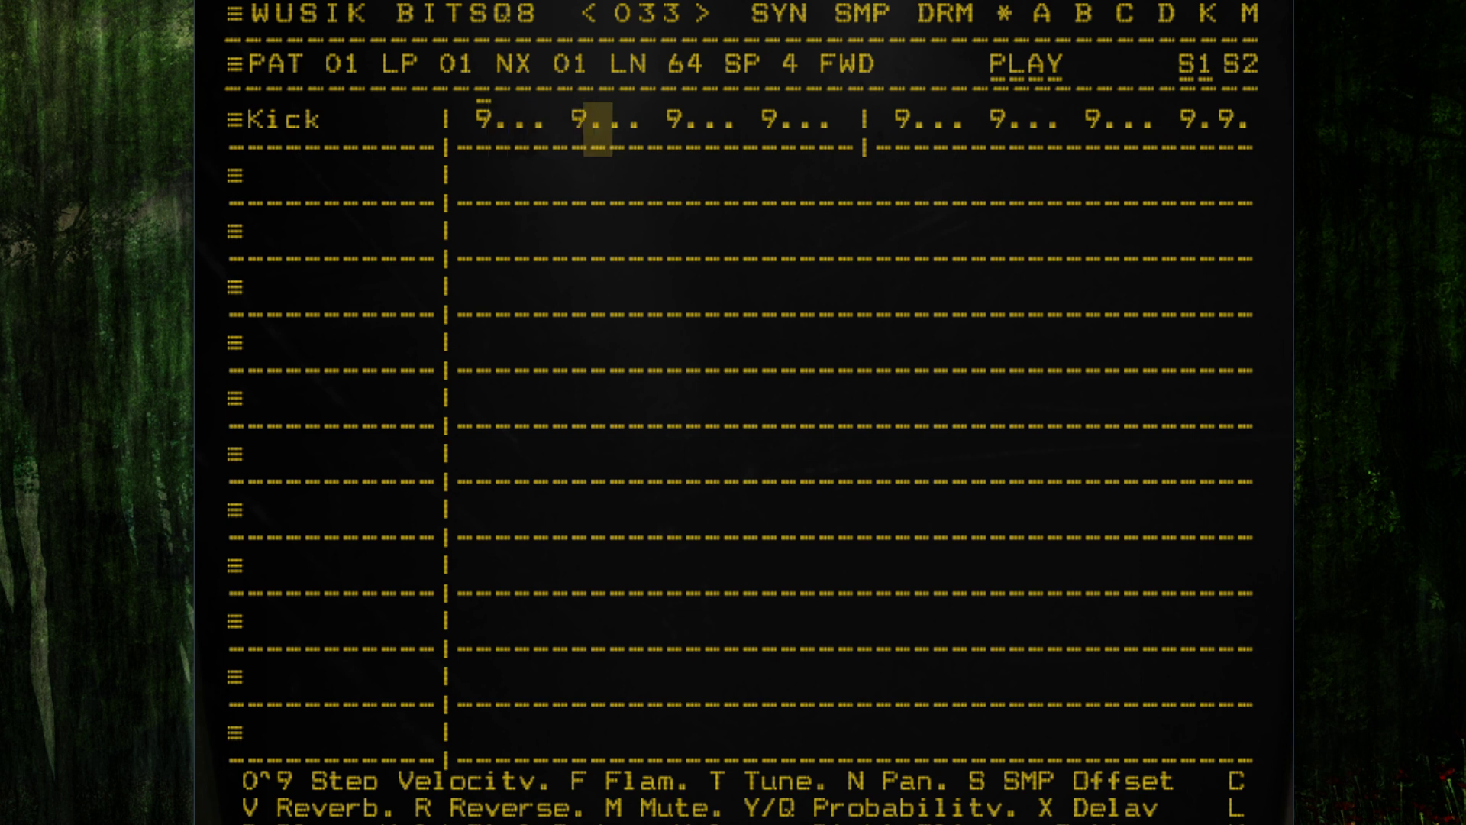
{"action": "key", "text": "space"}
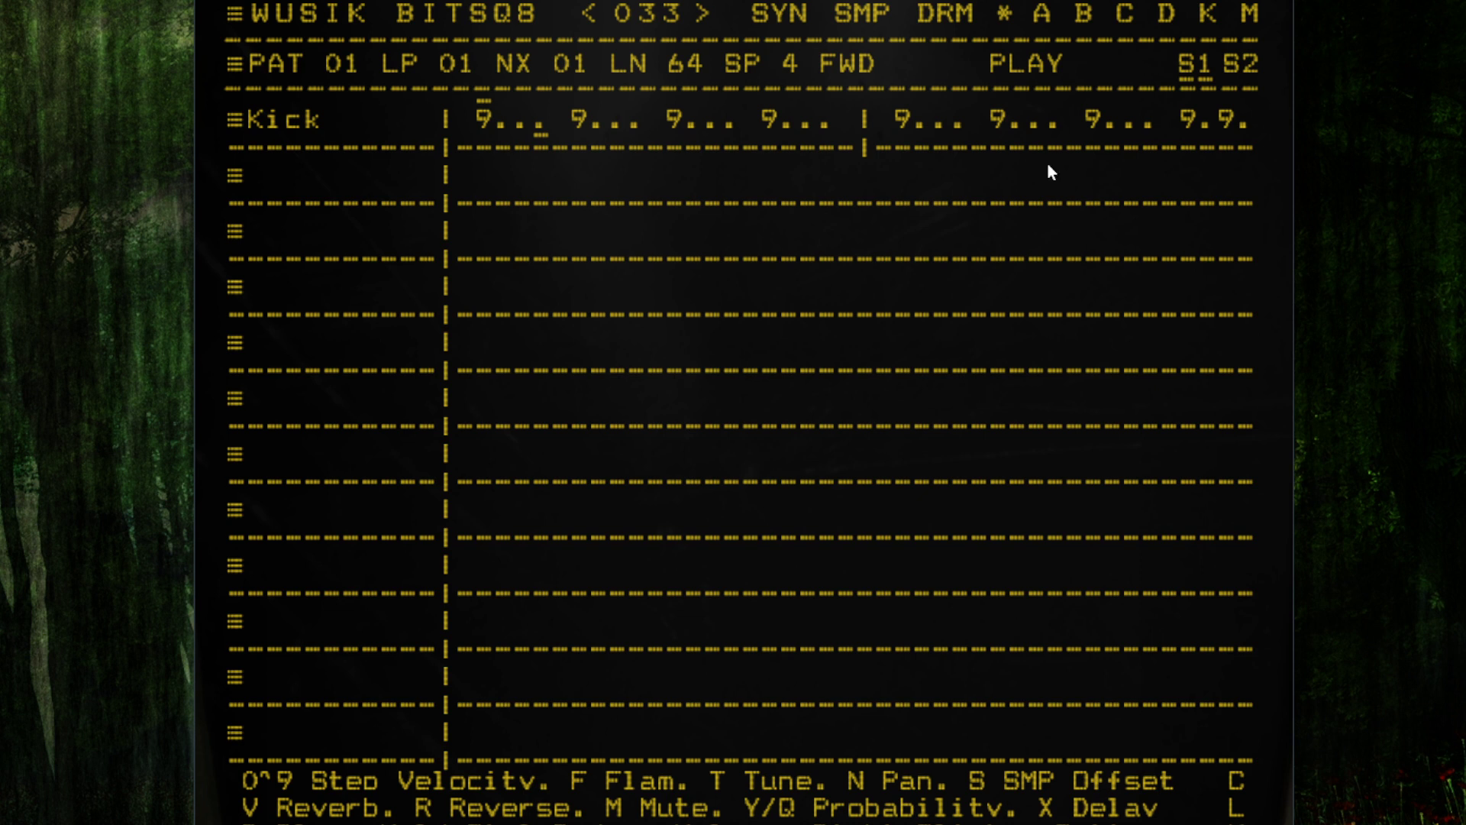
- Review the options of Kick step 1, including the available flam patterns
{"action": "right_click", "coordinate": [482, 129]}
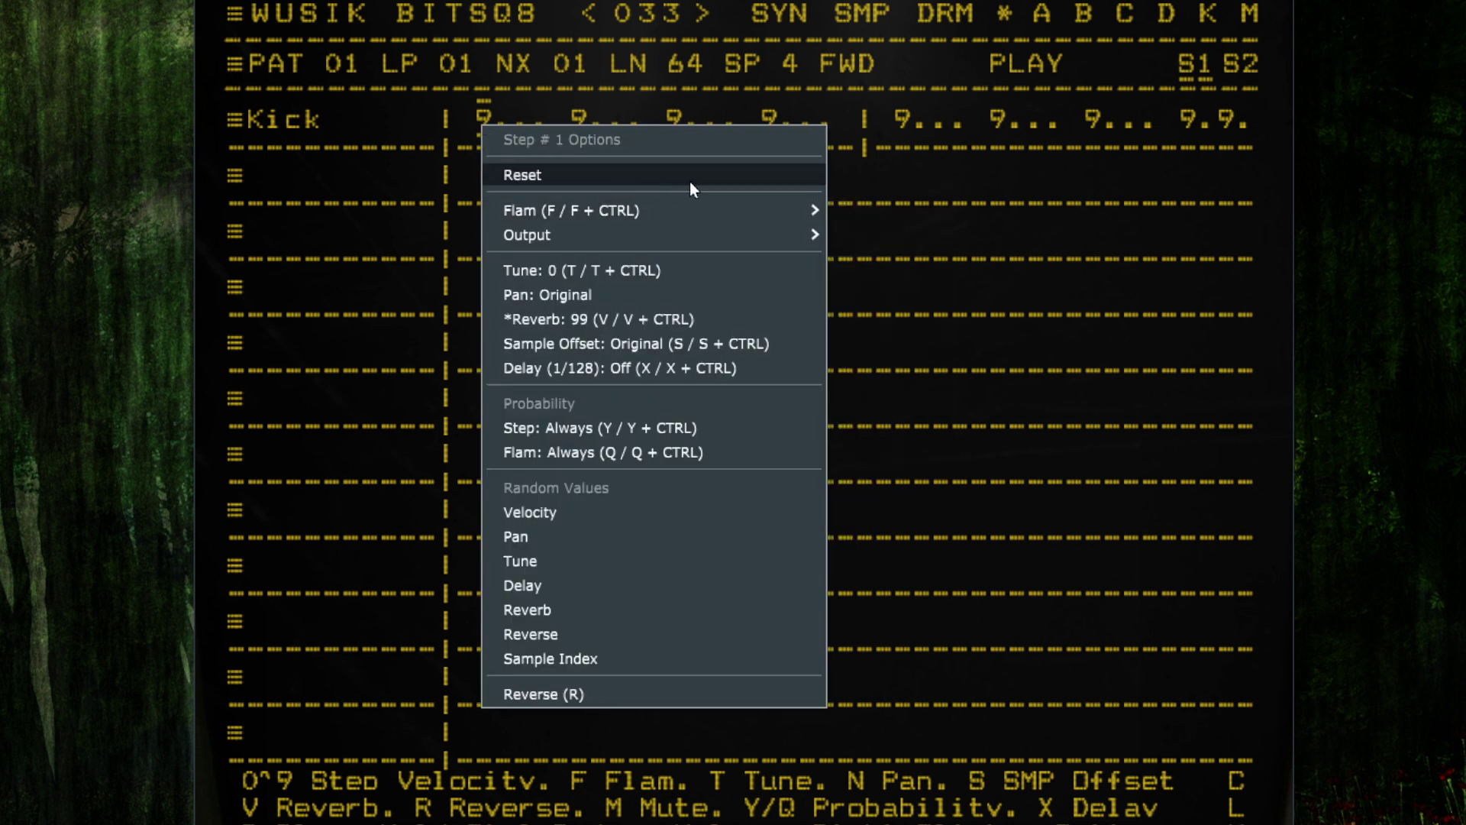
{"action": "mouse_move", "coordinate": [725, 211]}
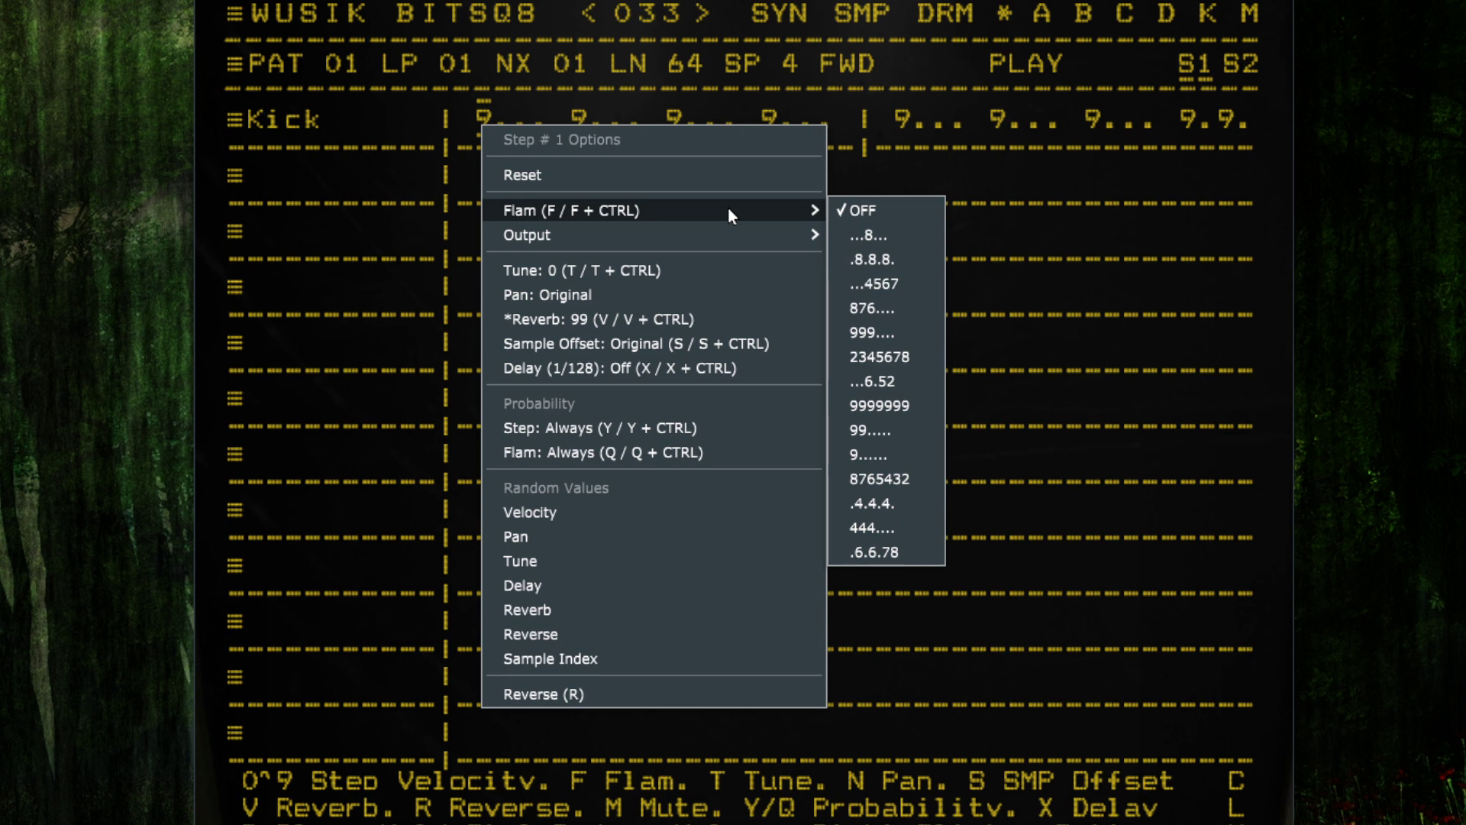
{"action": "left_click", "coordinate": [587, 1]}
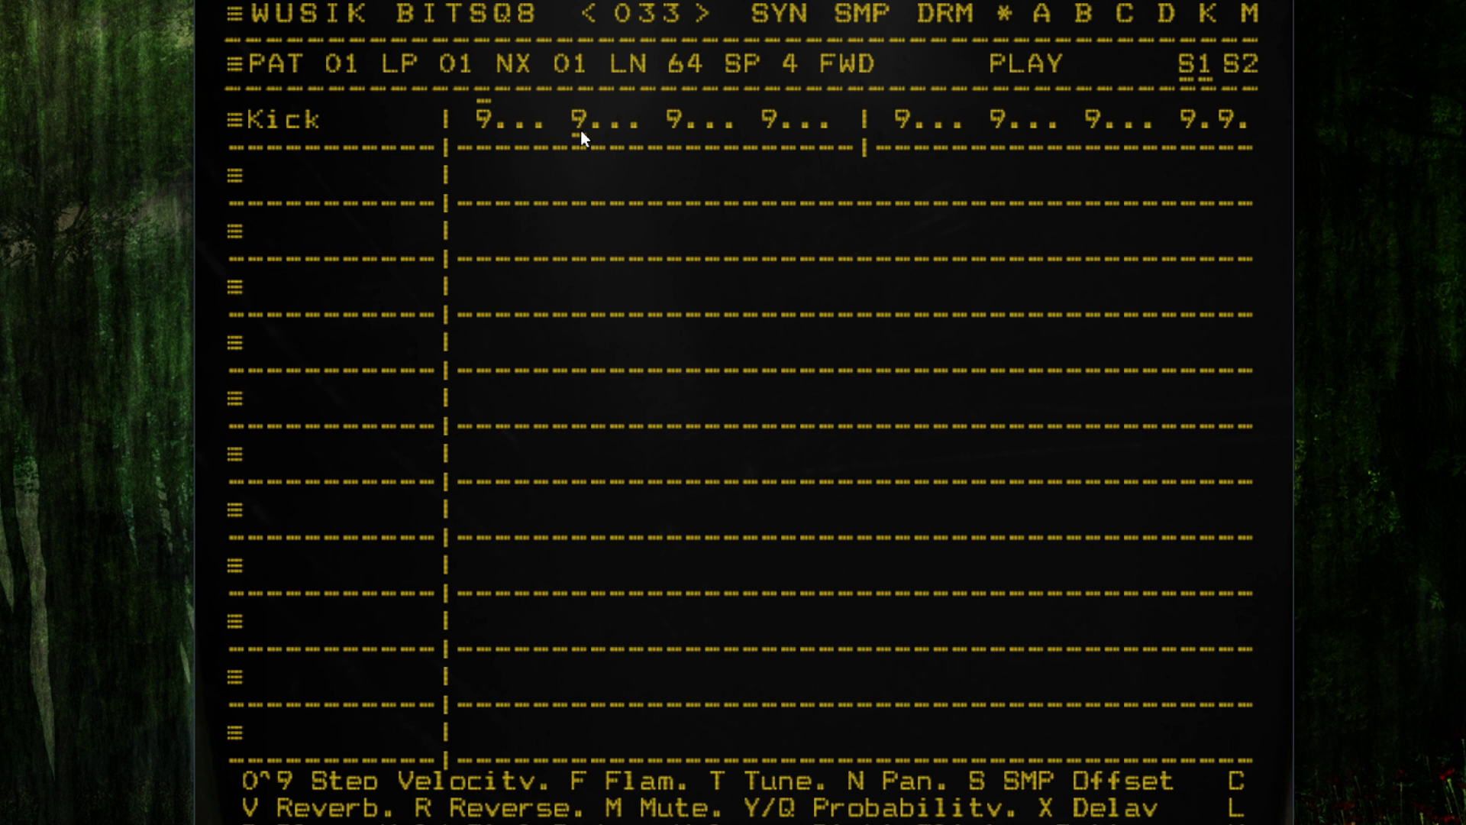
- Cycle the flam of Kick step 5 to flam pattern 8 (9999999)
{"action": "key", "text": "y"}
{"action": "key", "text": "q"}
{"action": "key", "text": "f"}
{"action": "key", "text": "f"}
{"action": "key", "text": "f"}
{"action": "key", "text": "f"}
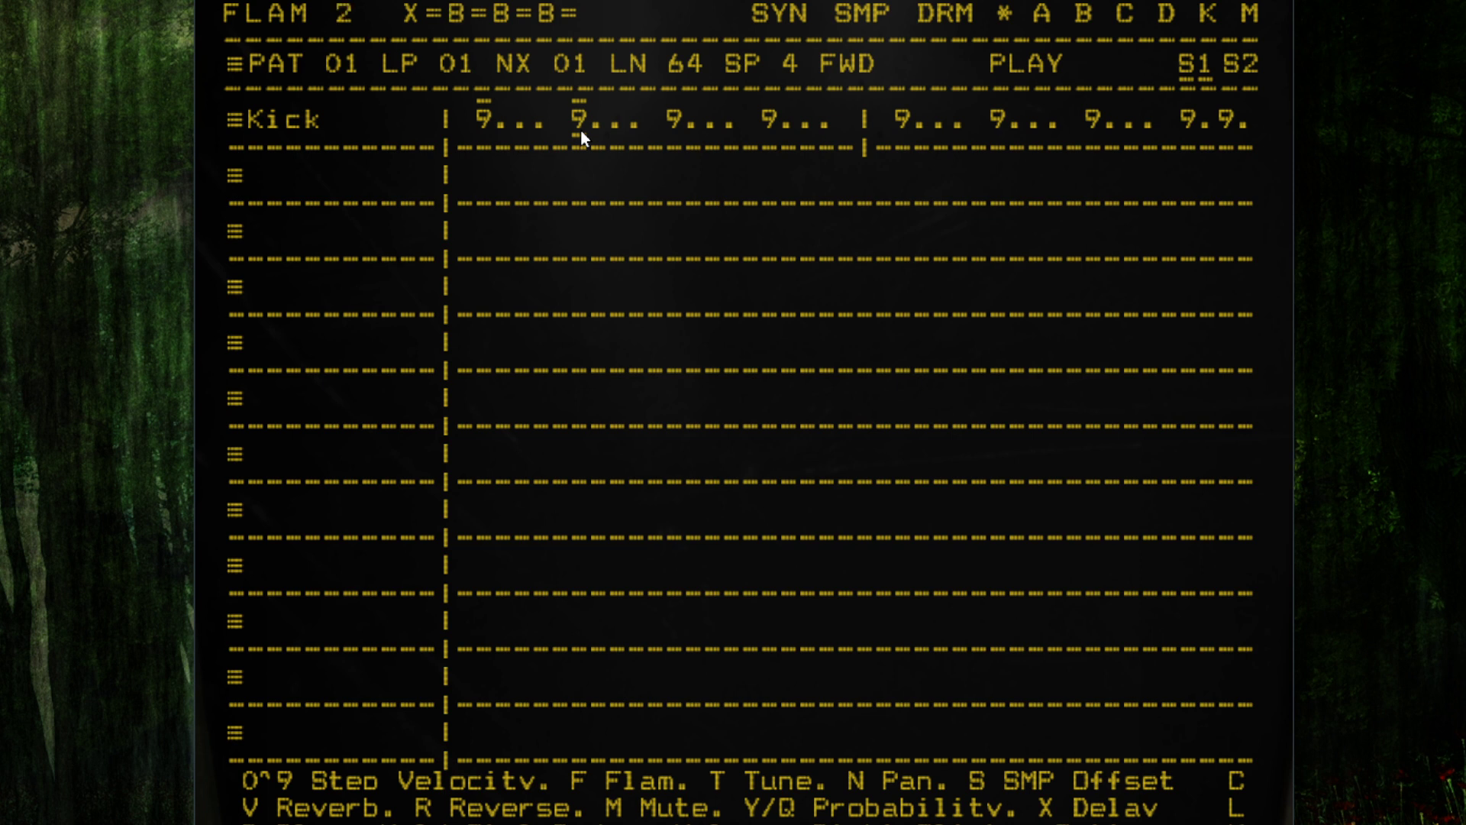
{"action": "key", "text": "f"}
{"action": "key", "text": "f"}
{"action": "key", "text": "f"}
{"action": "key", "text": "f"}
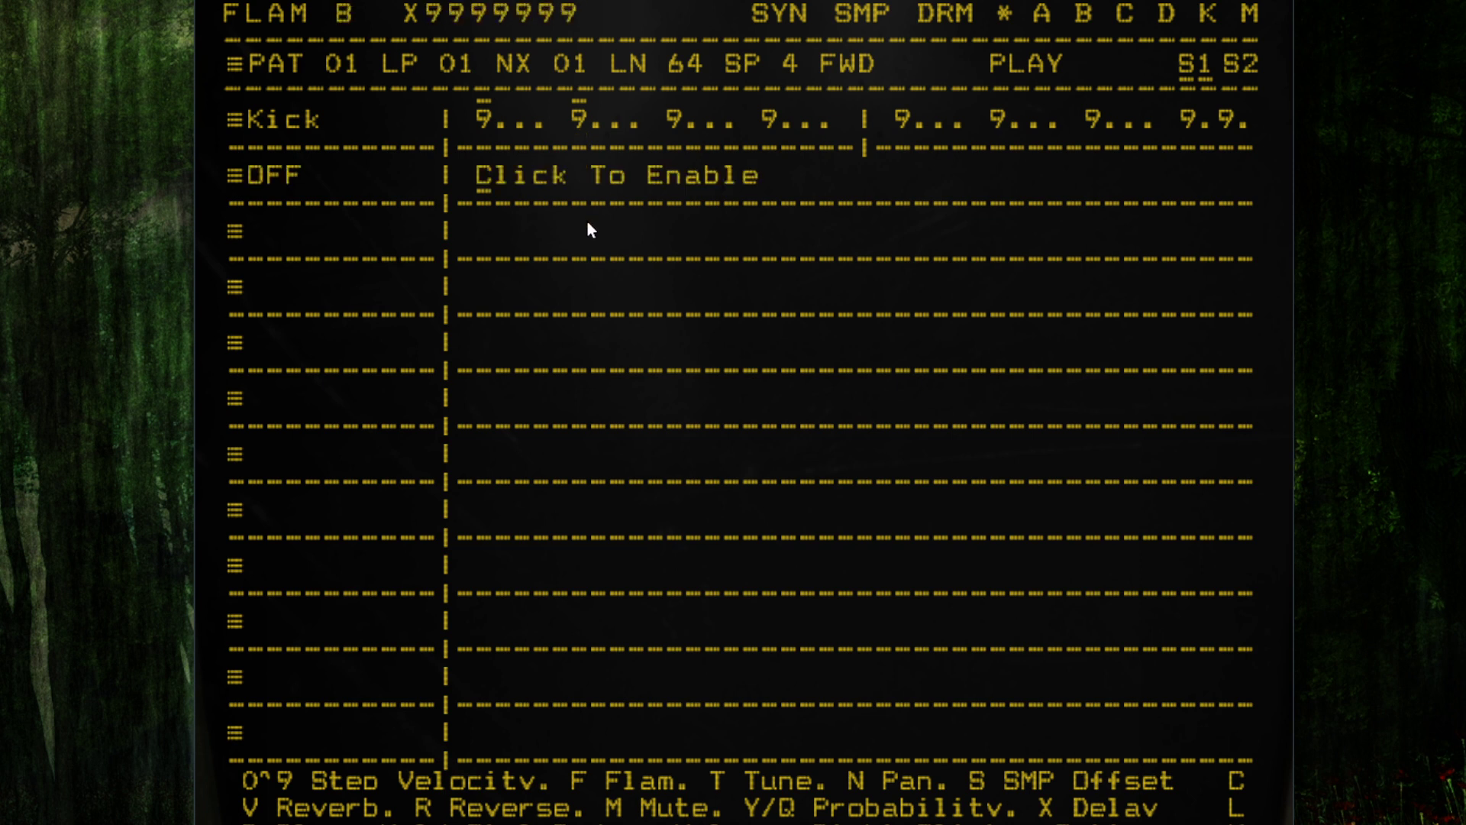
- Play and stop the pattern repeatedly to hear the flam on Kick step 5
{"action": "key", "text": "space"}
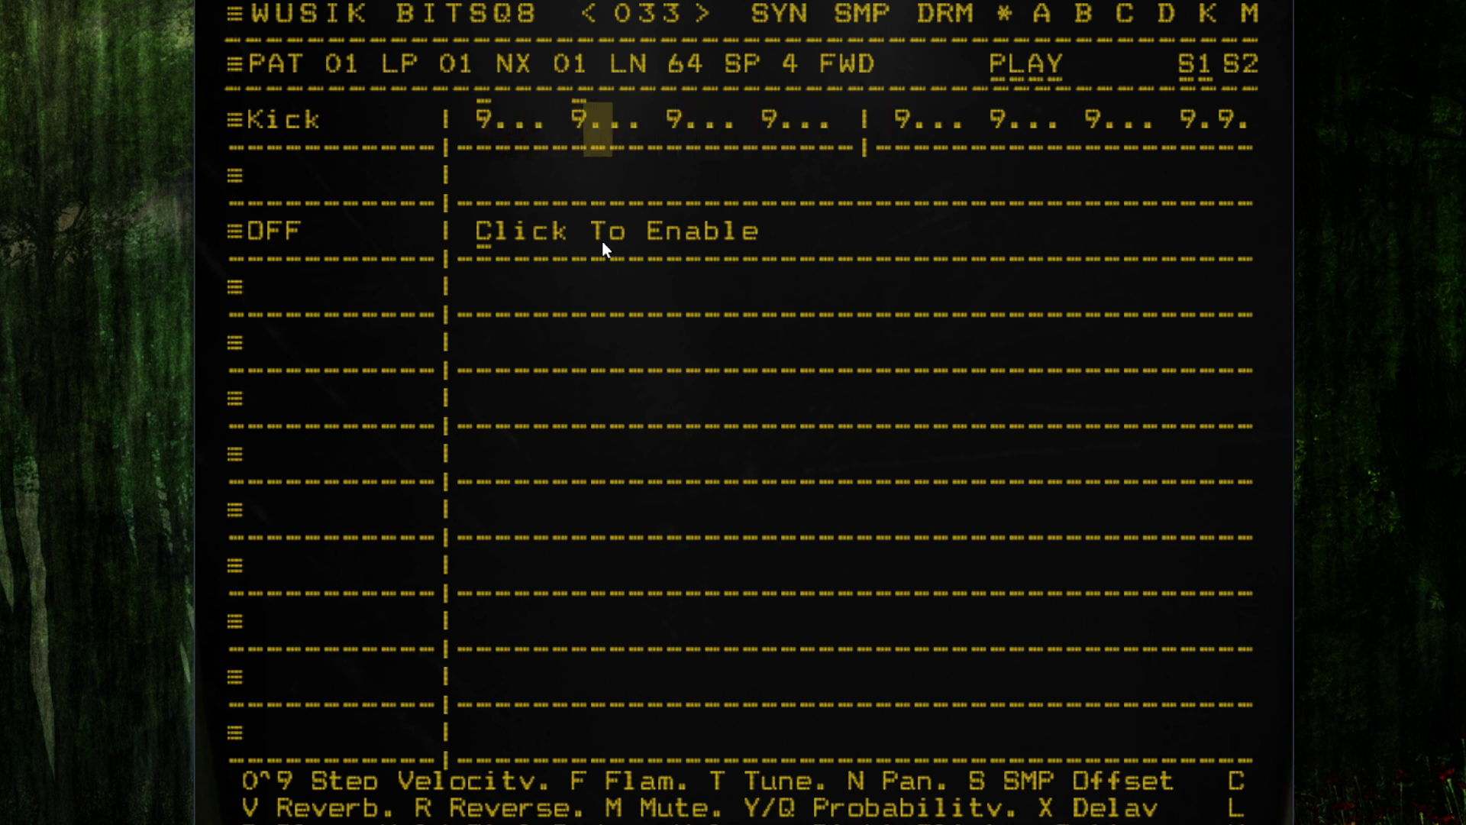
{"action": "key", "text": "space"}
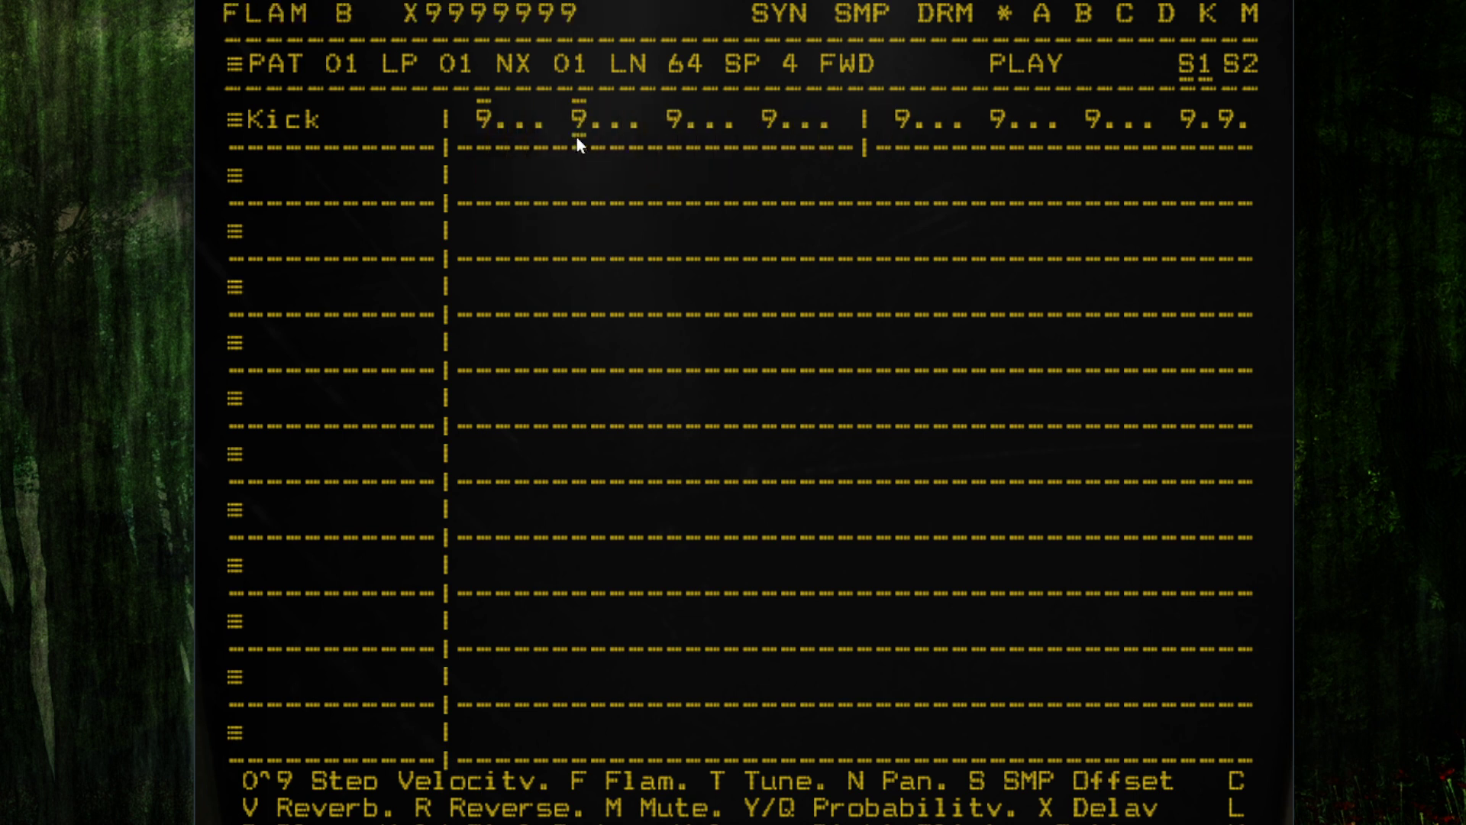
{"action": "key", "text": "space"}
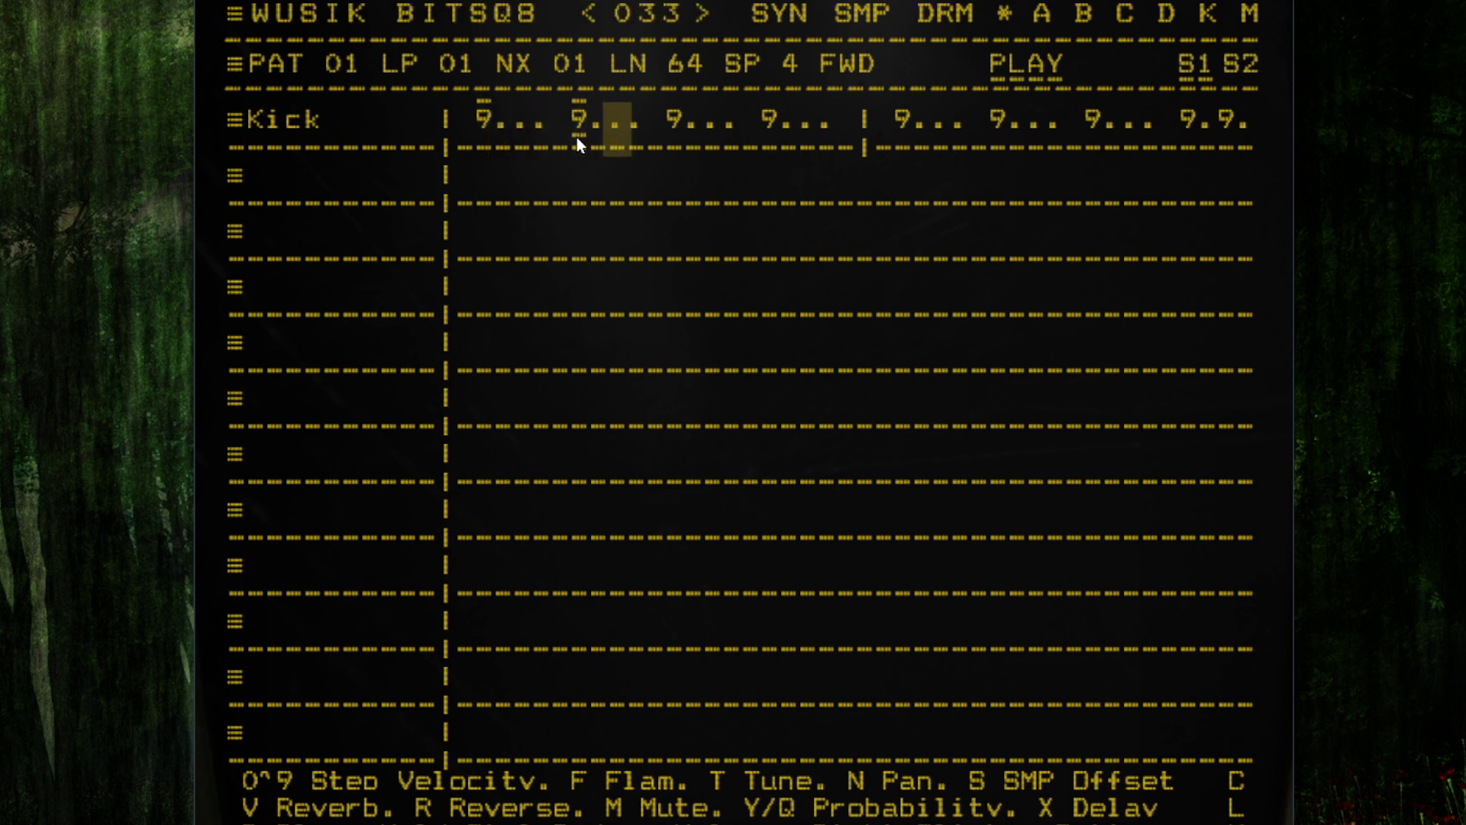
{"action": "key", "text": "space"}
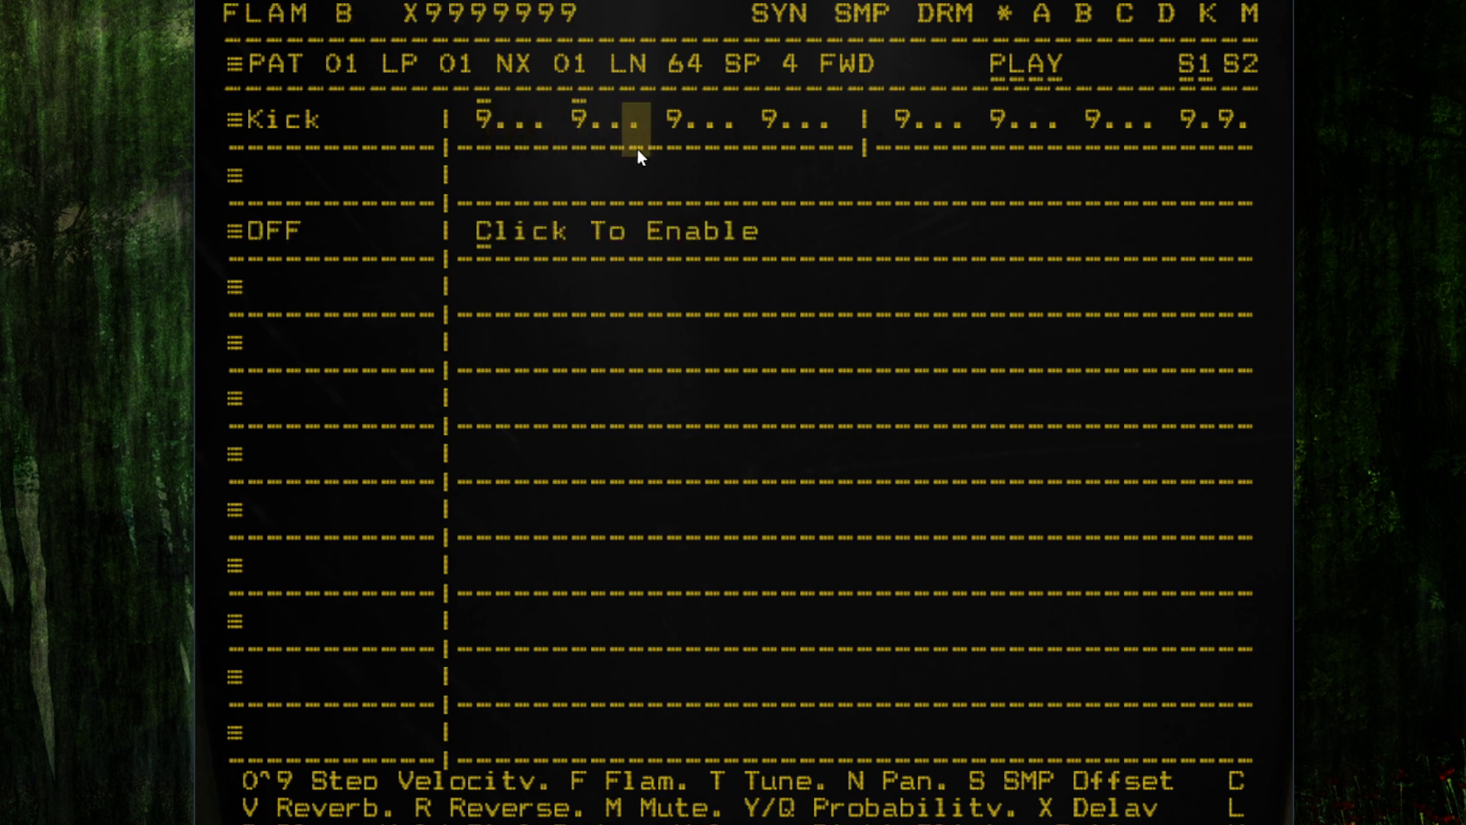
- Reset the options of Kick step 5 to clear its flam setting
{"action": "right_click", "coordinate": [581, 123]}
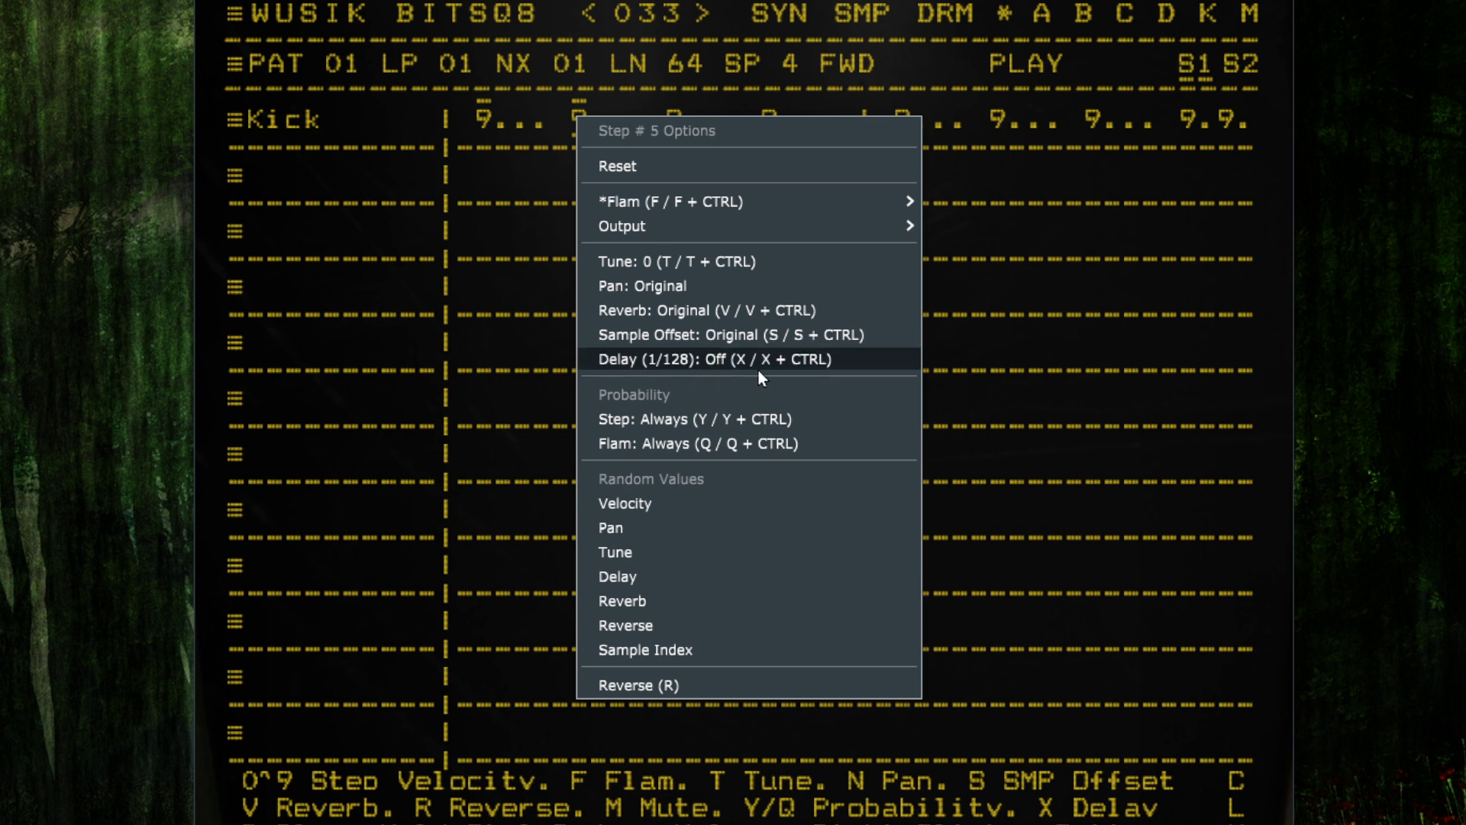
{"action": "left_click", "coordinate": [797, 362]}
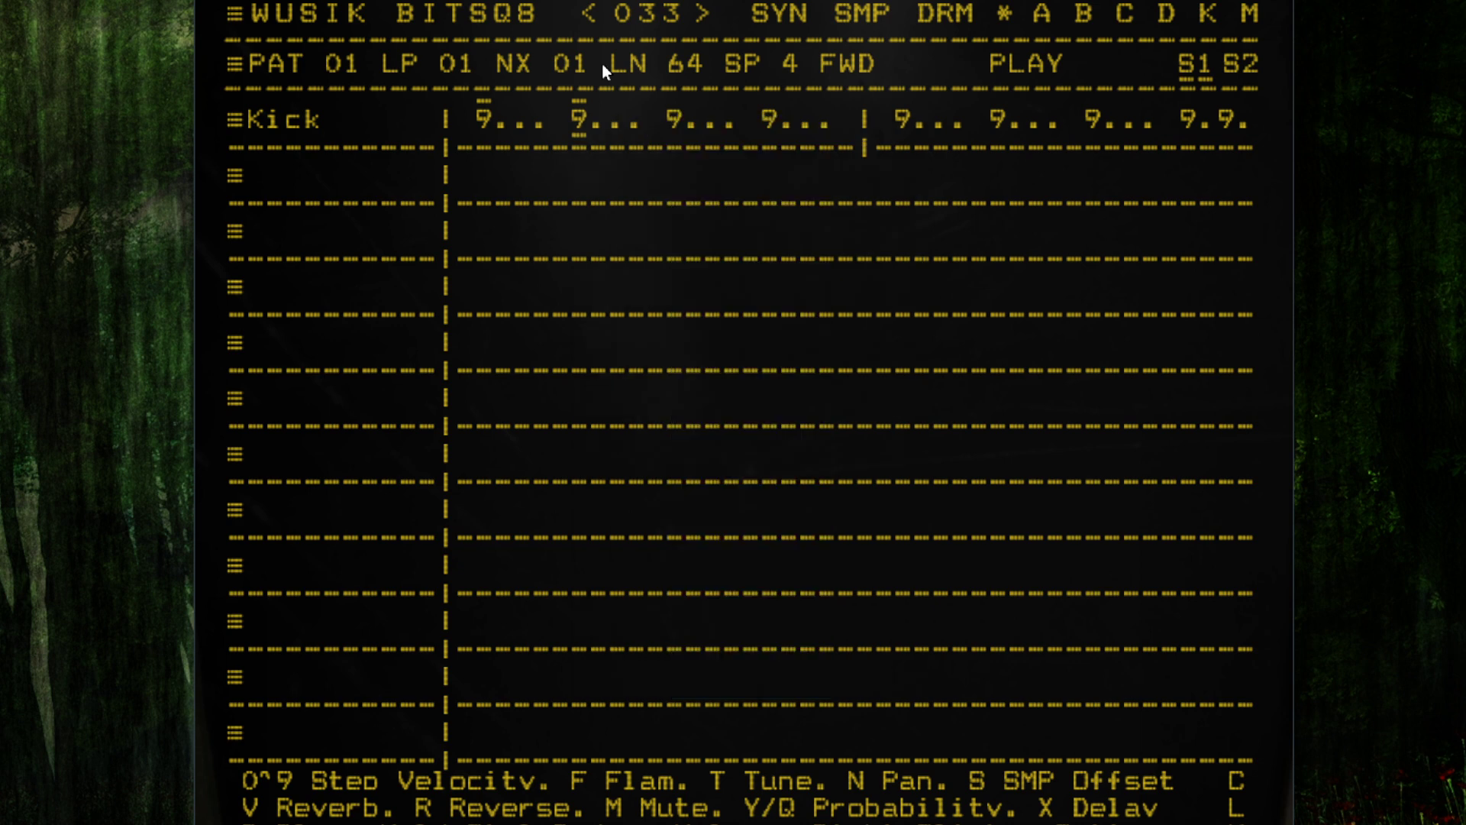
{"action": "right_click", "coordinate": [577, 124]}
{"action": "left_click", "coordinate": [667, 171]}
{"action": "left_click", "coordinate": [578, 125]}
- Set the delay of Kick step 5 to 5 and audition the pattern
{"action": "right_click", "coordinate": [580, 124]}
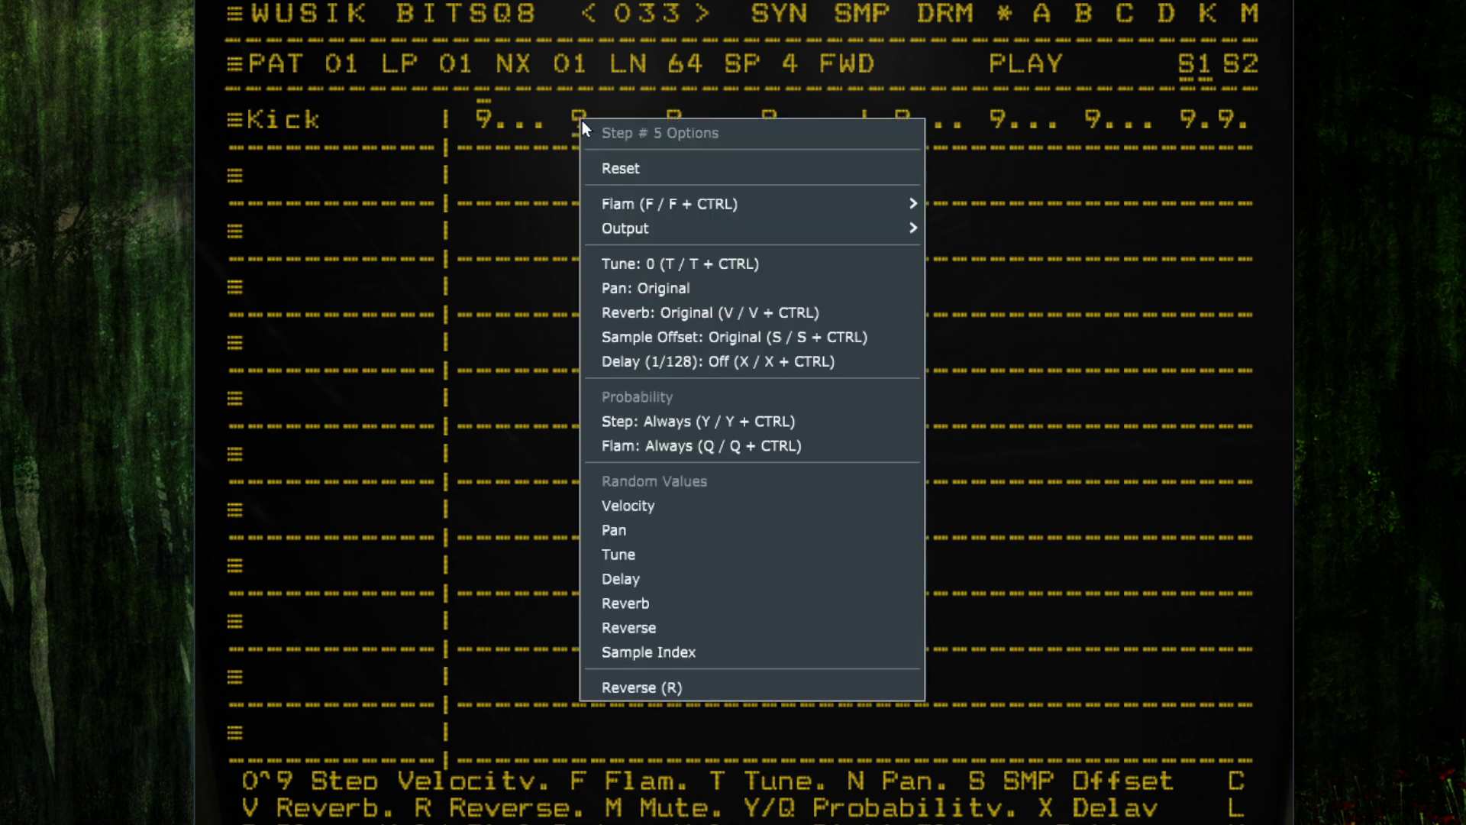
{"action": "left_click", "coordinate": [767, 362]}
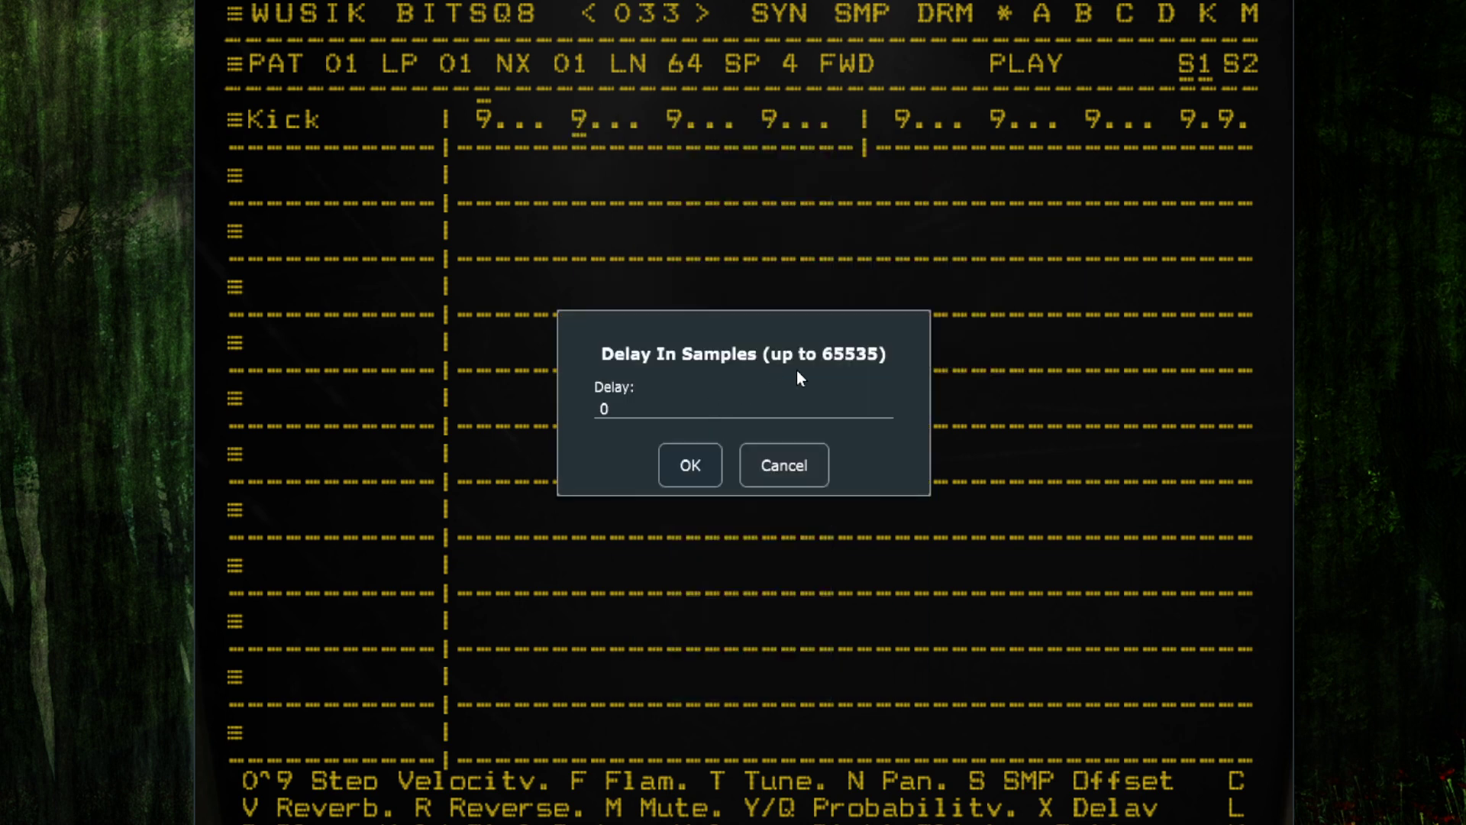
{"action": "left_click", "coordinate": [666, 401]}
{"action": "type", "text": "5"}
{"action": "left_click", "coordinate": [681, 463]}
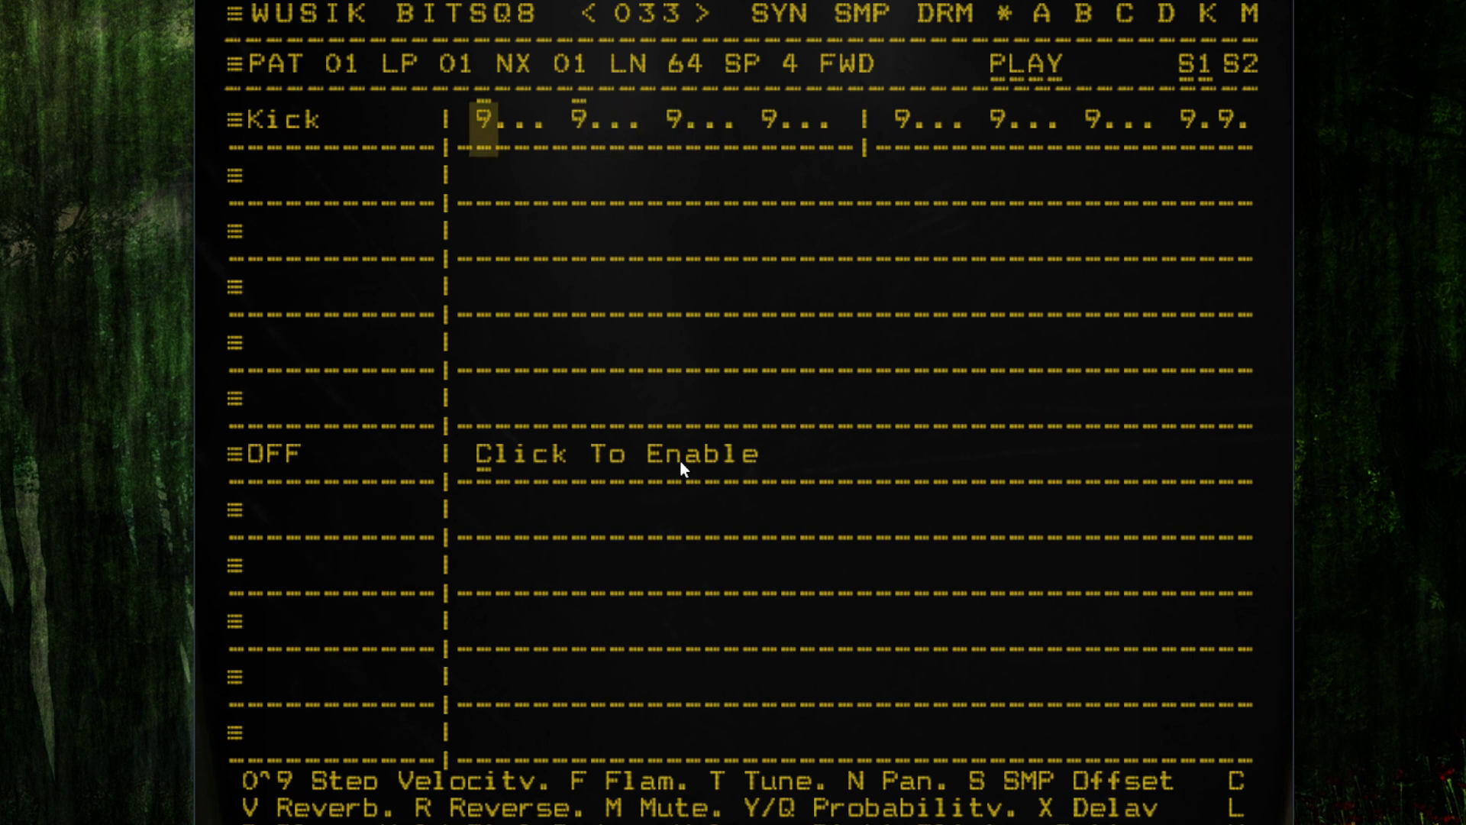
{"action": "key", "text": "space"}
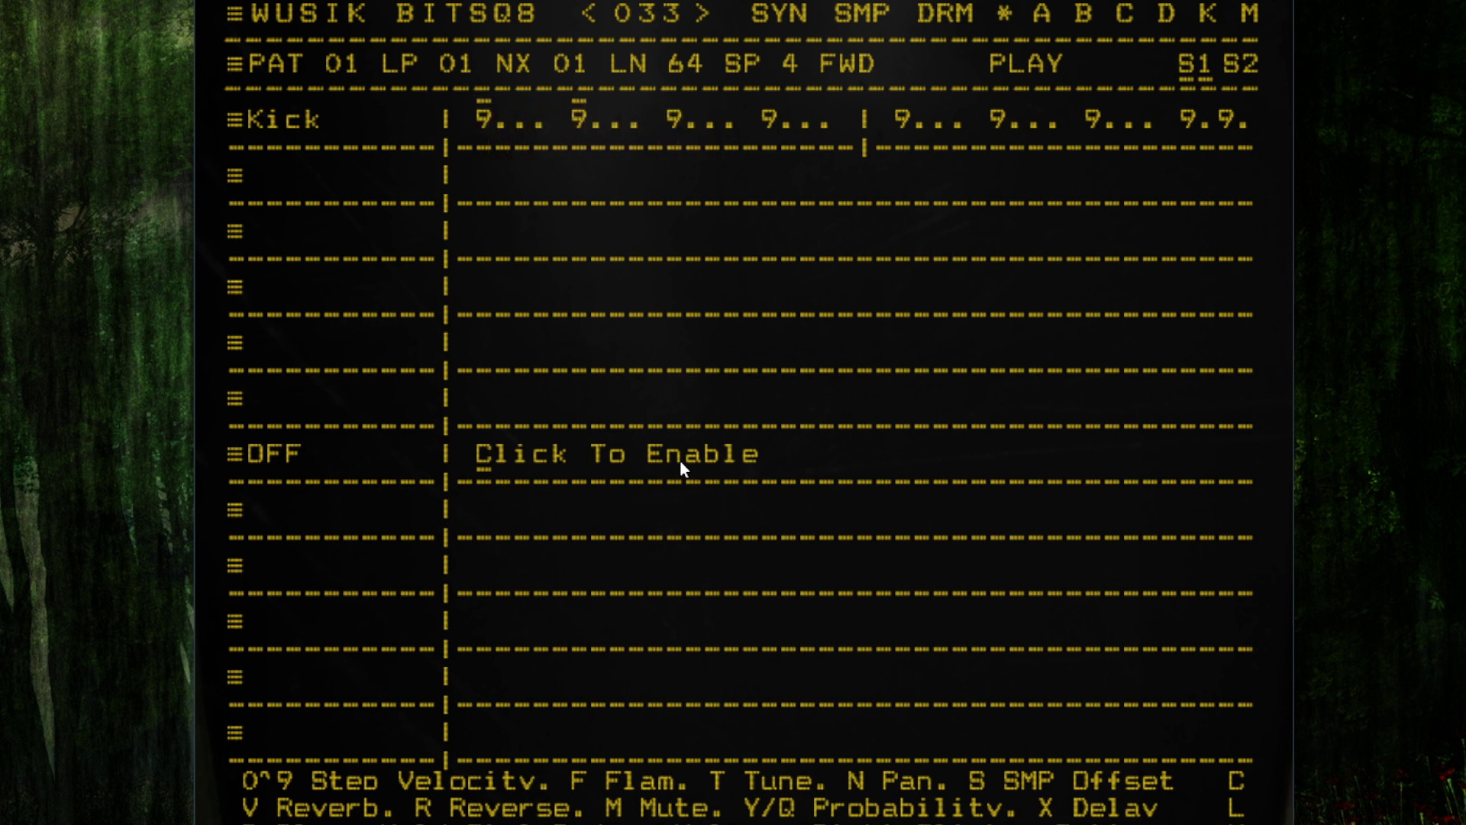
- Set the sample offset of Kick step 5 to 2
{"action": "right_click", "coordinate": [591, 127]}
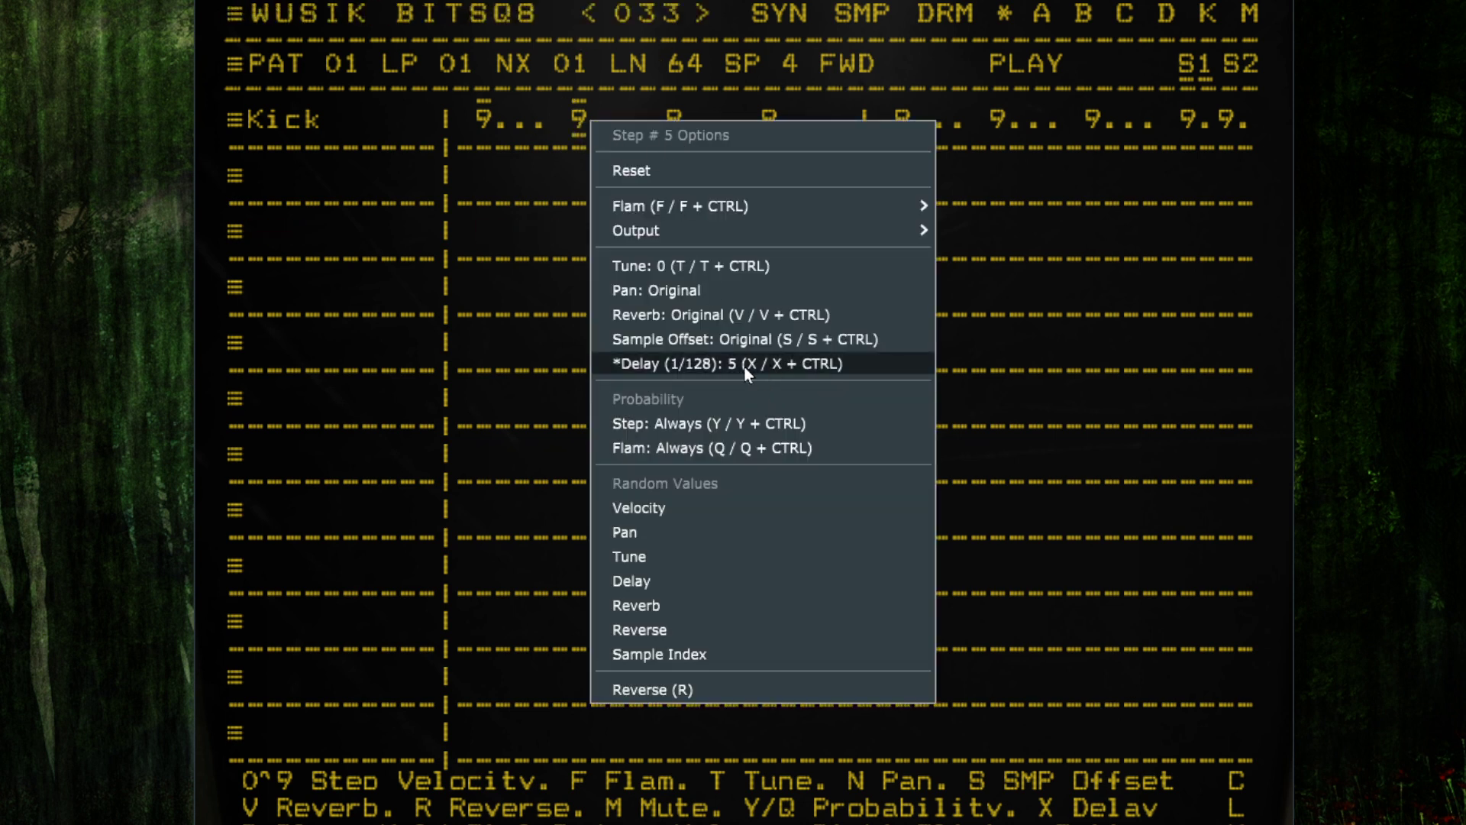
{"action": "left_click", "coordinate": [812, 341]}
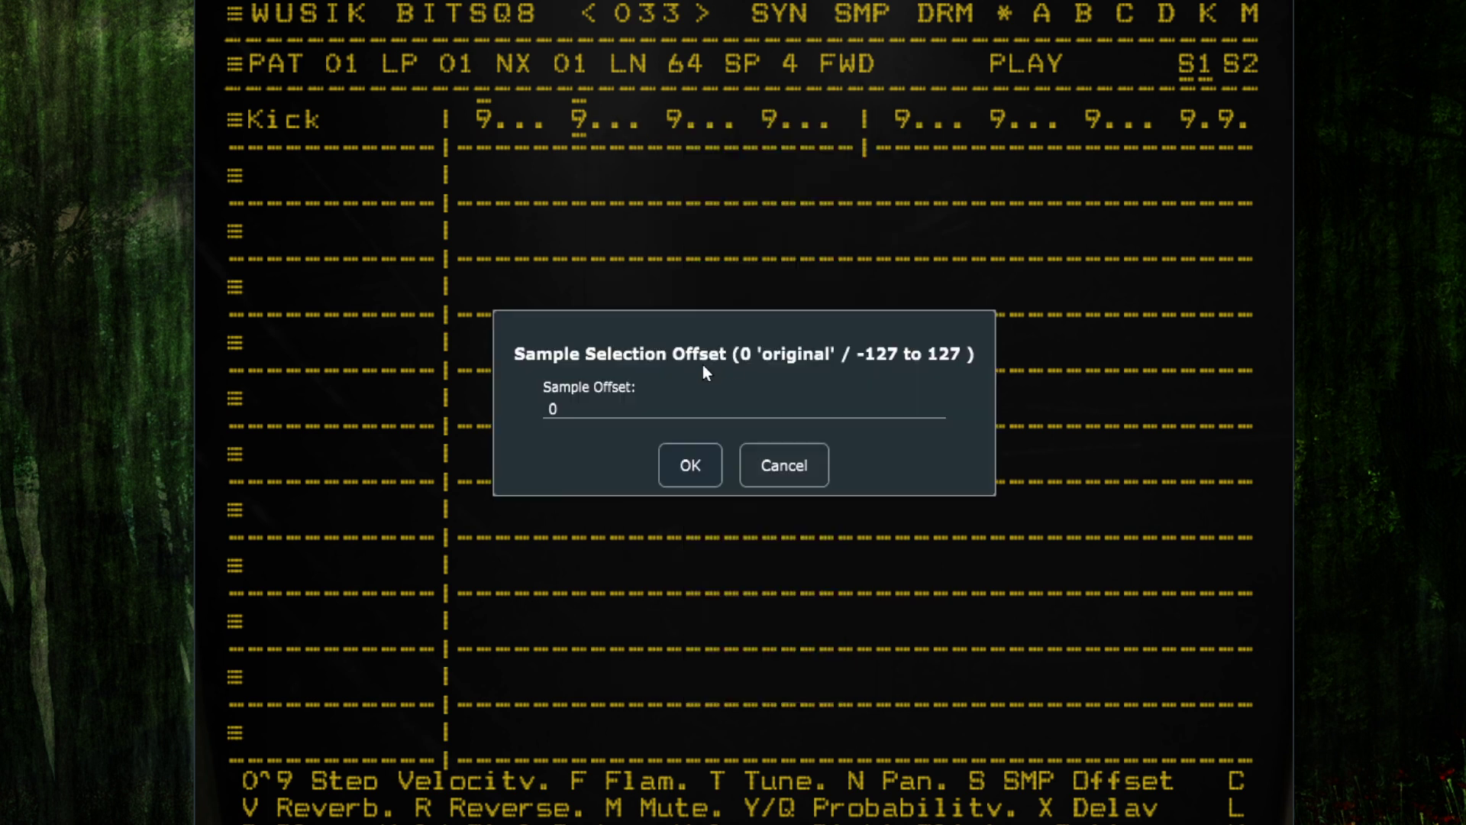
{"action": "left_click", "coordinate": [672, 407]}
{"action": "type", "text": "2"}
{"action": "left_click", "coordinate": [679, 464]}
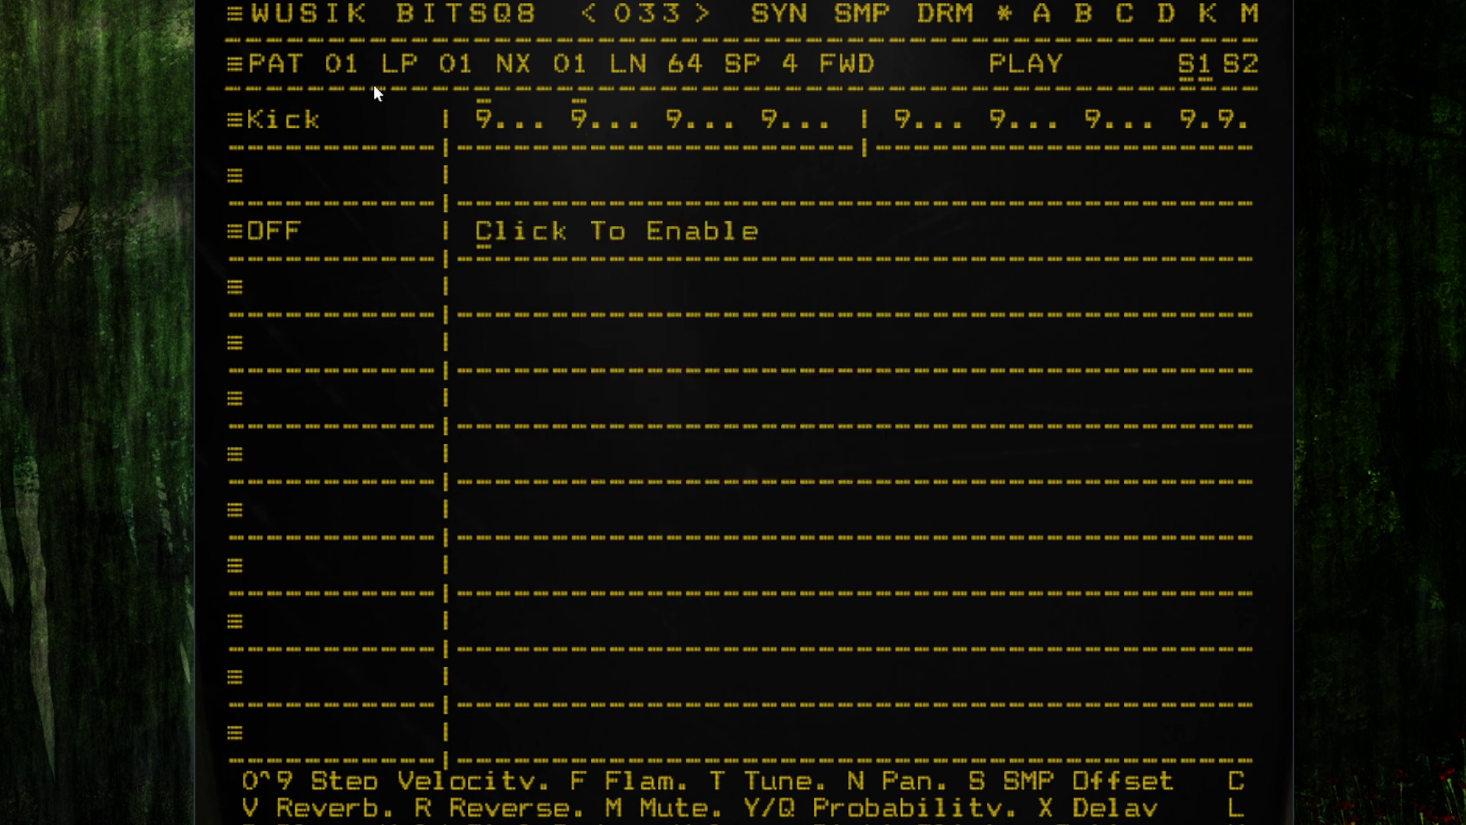
- Examine the sample list of the Kick track and audition the pattern with the offset on step 5
{"action": "left_click", "coordinate": [347, 122]}
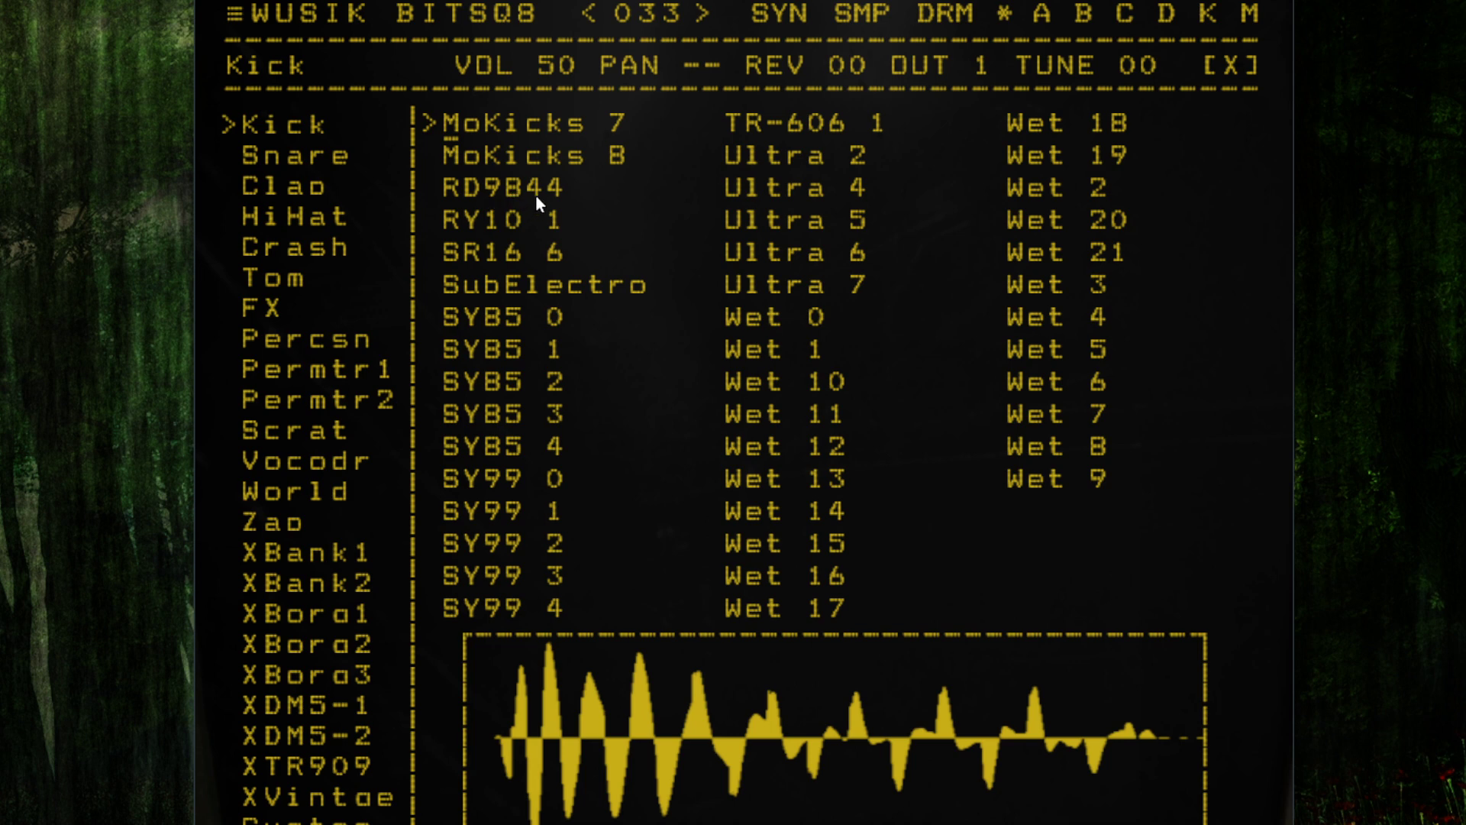
{"action": "left_click", "coordinate": [1229, 65]}
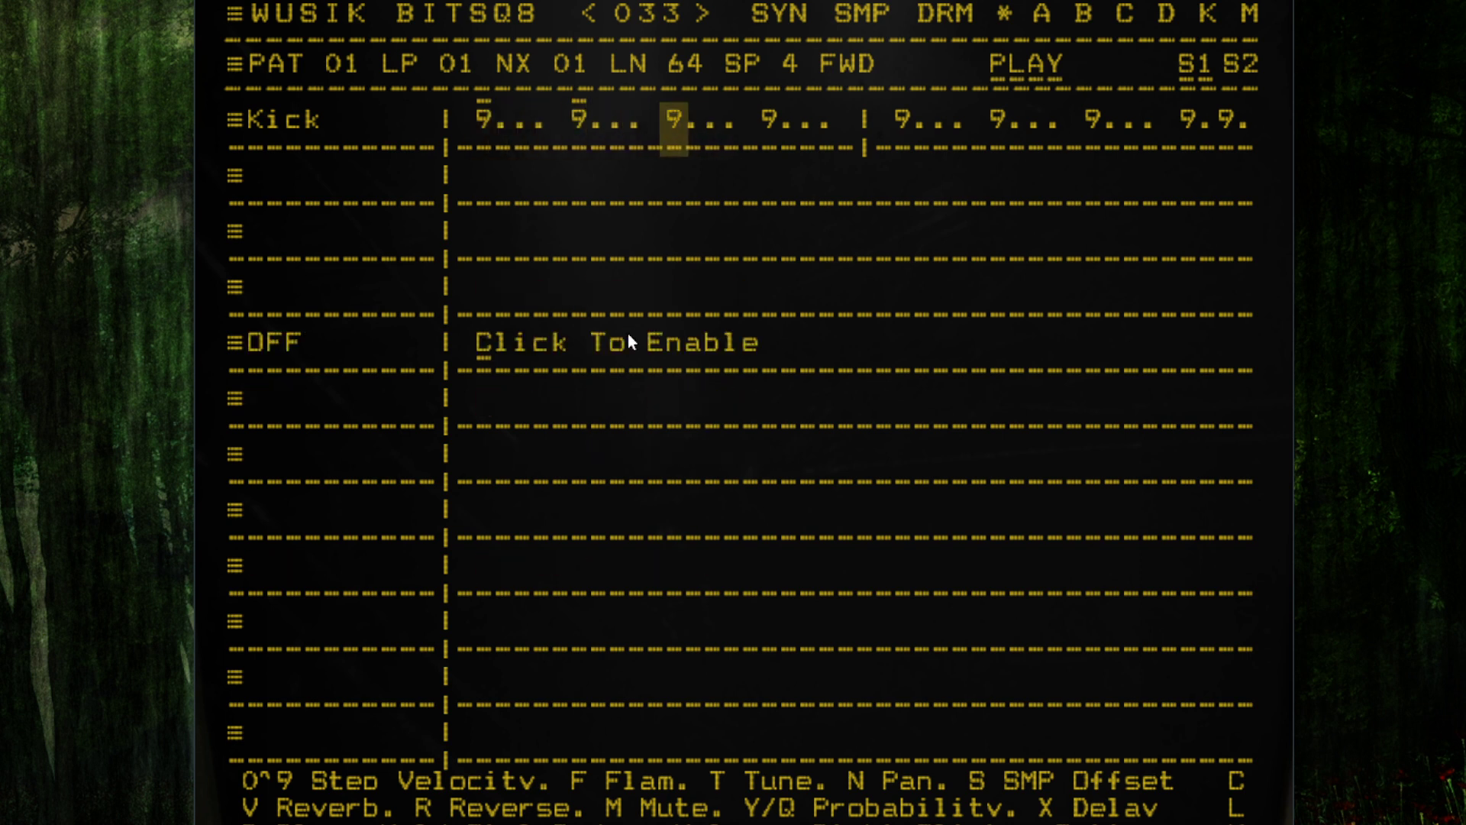
{"action": "key", "text": "space"}
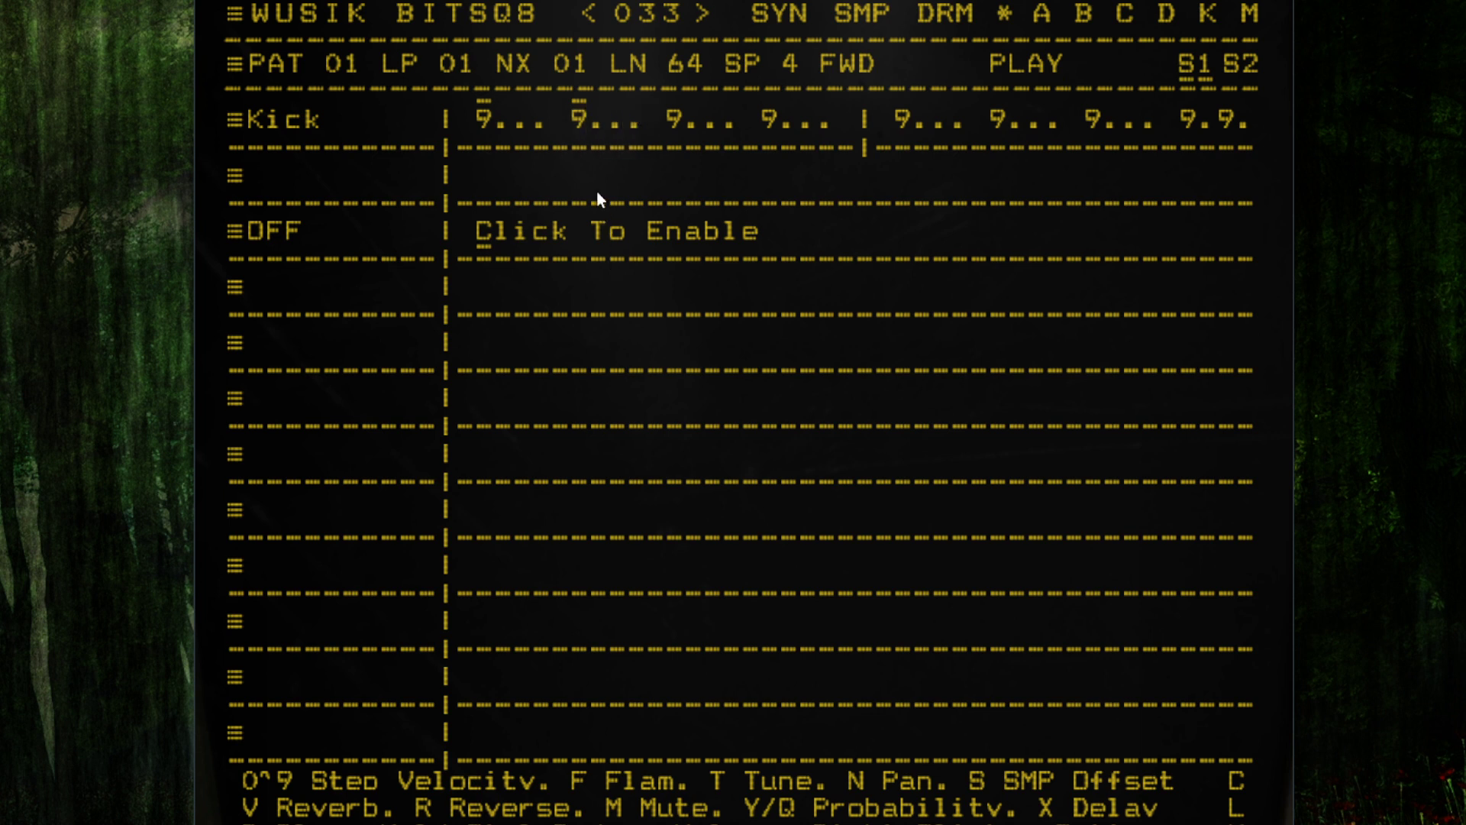
- Set the step probability of Kick step 5 to 40%
{"action": "right_click", "coordinate": [580, 129]}
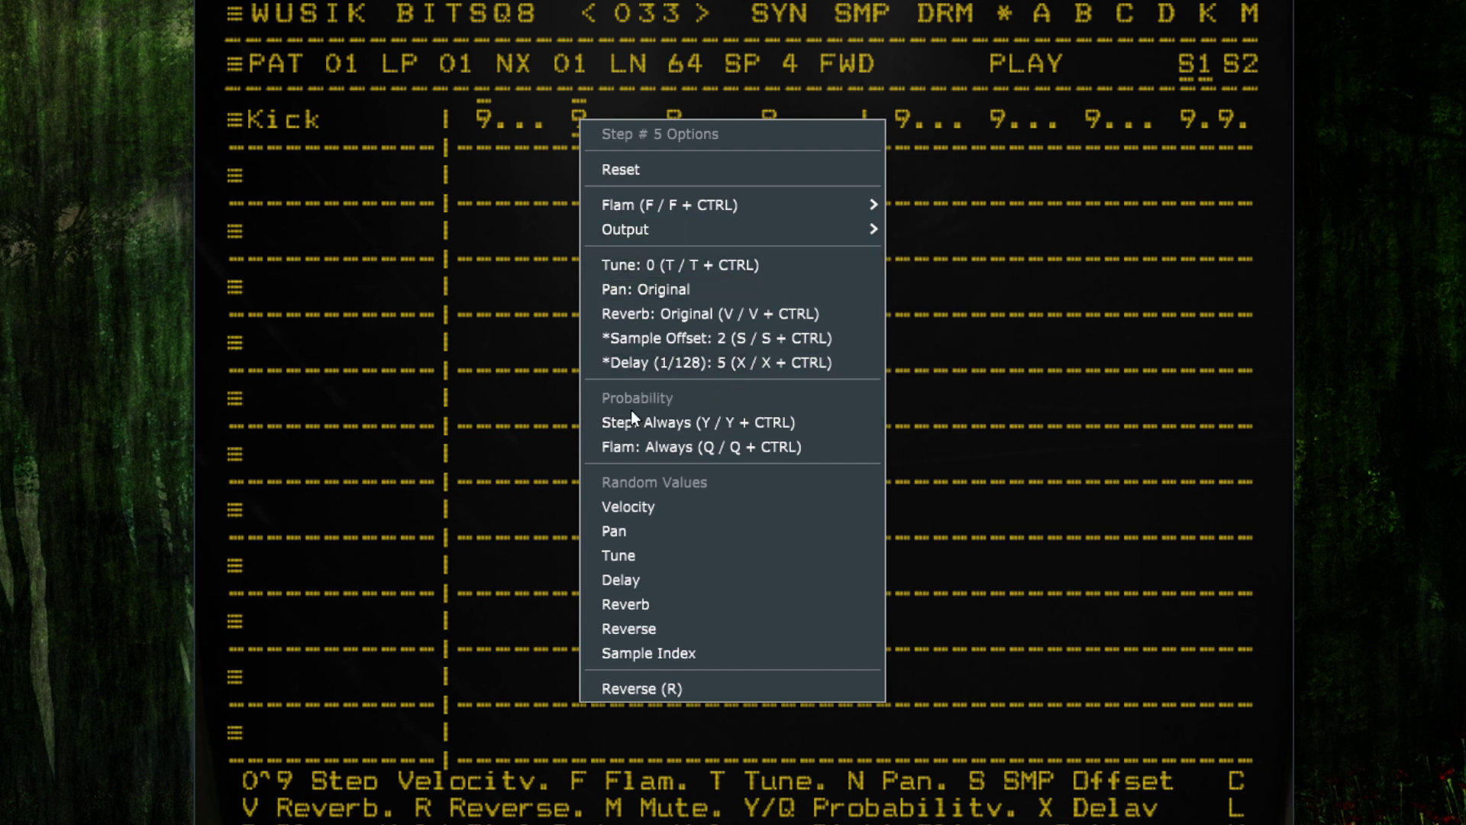
{"action": "left_click", "coordinate": [808, 419]}
{"action": "left_click", "coordinate": [774, 394]}
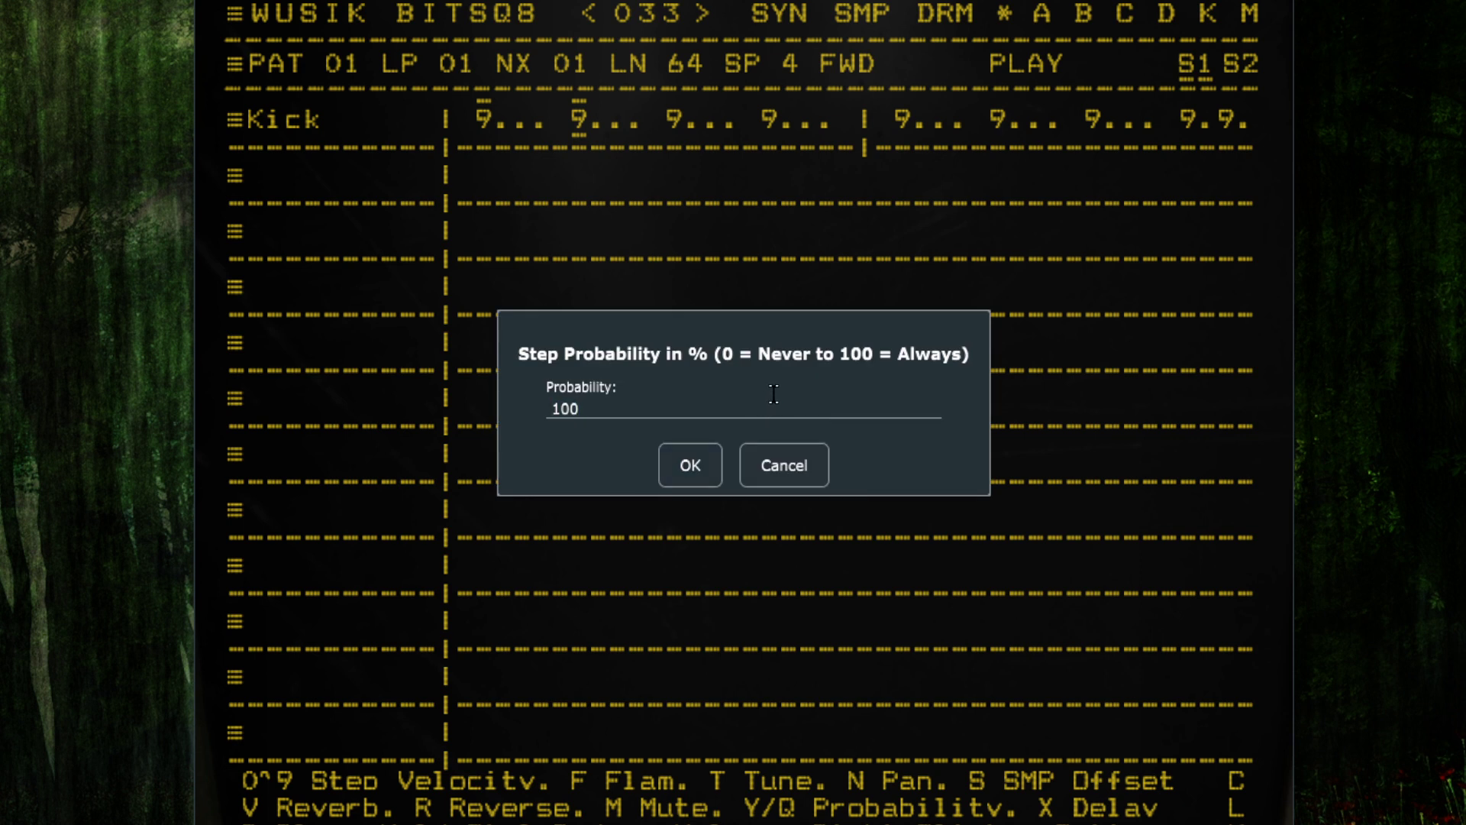
{"action": "key", "text": "BackSpace"}
{"action": "key", "text": "BackSpace"}
{"action": "key", "text": "BackSpace"}
{"action": "type", "text": "40"}
{"action": "left_click", "coordinate": [696, 467]}
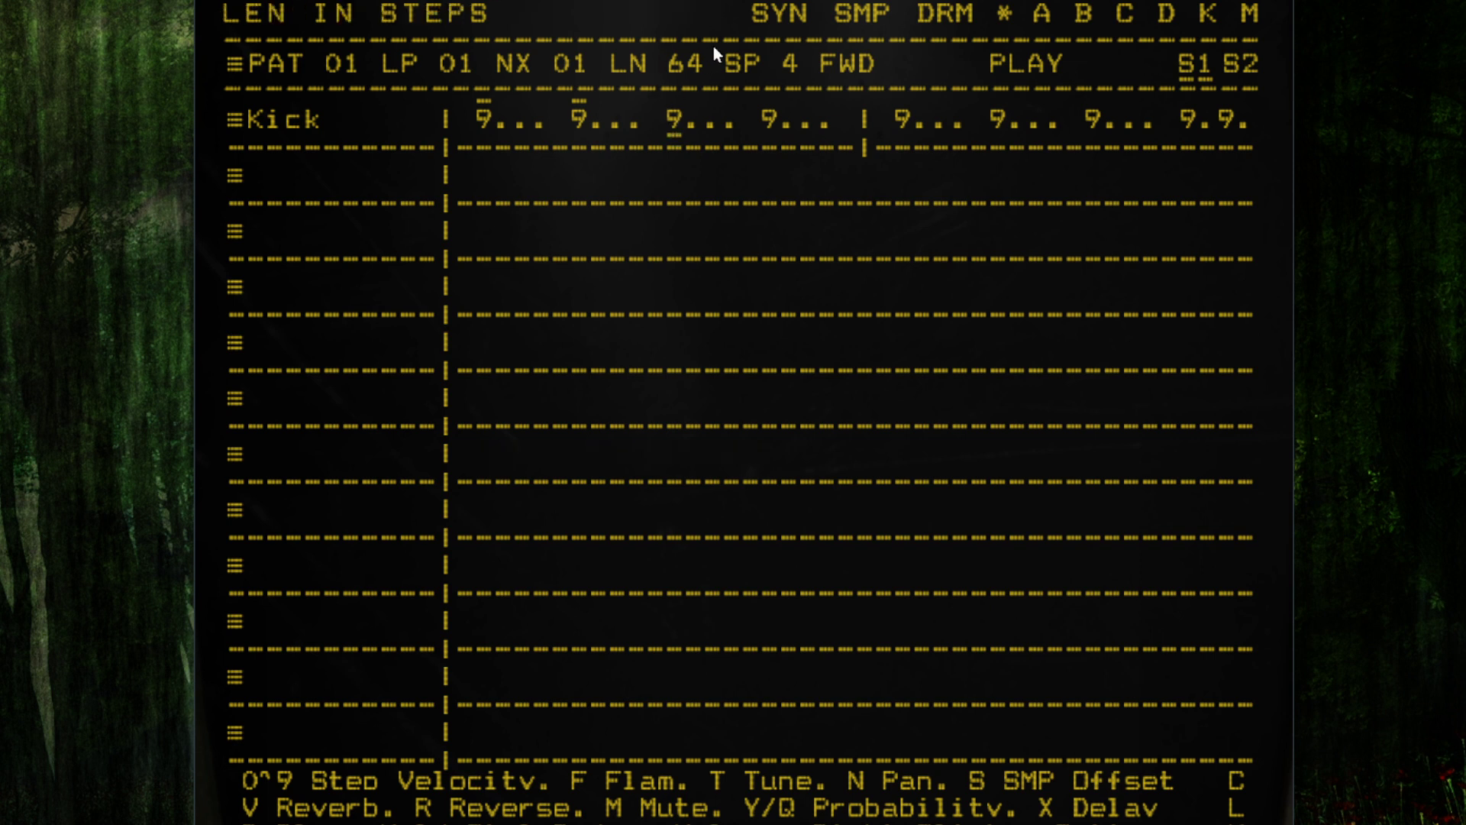
- Shorten the pattern length to 8 steps and audition the loop
{"action": "scroll", "coordinate": [687, 68], "scroll_direction": "down", "scroll_amount": 20}
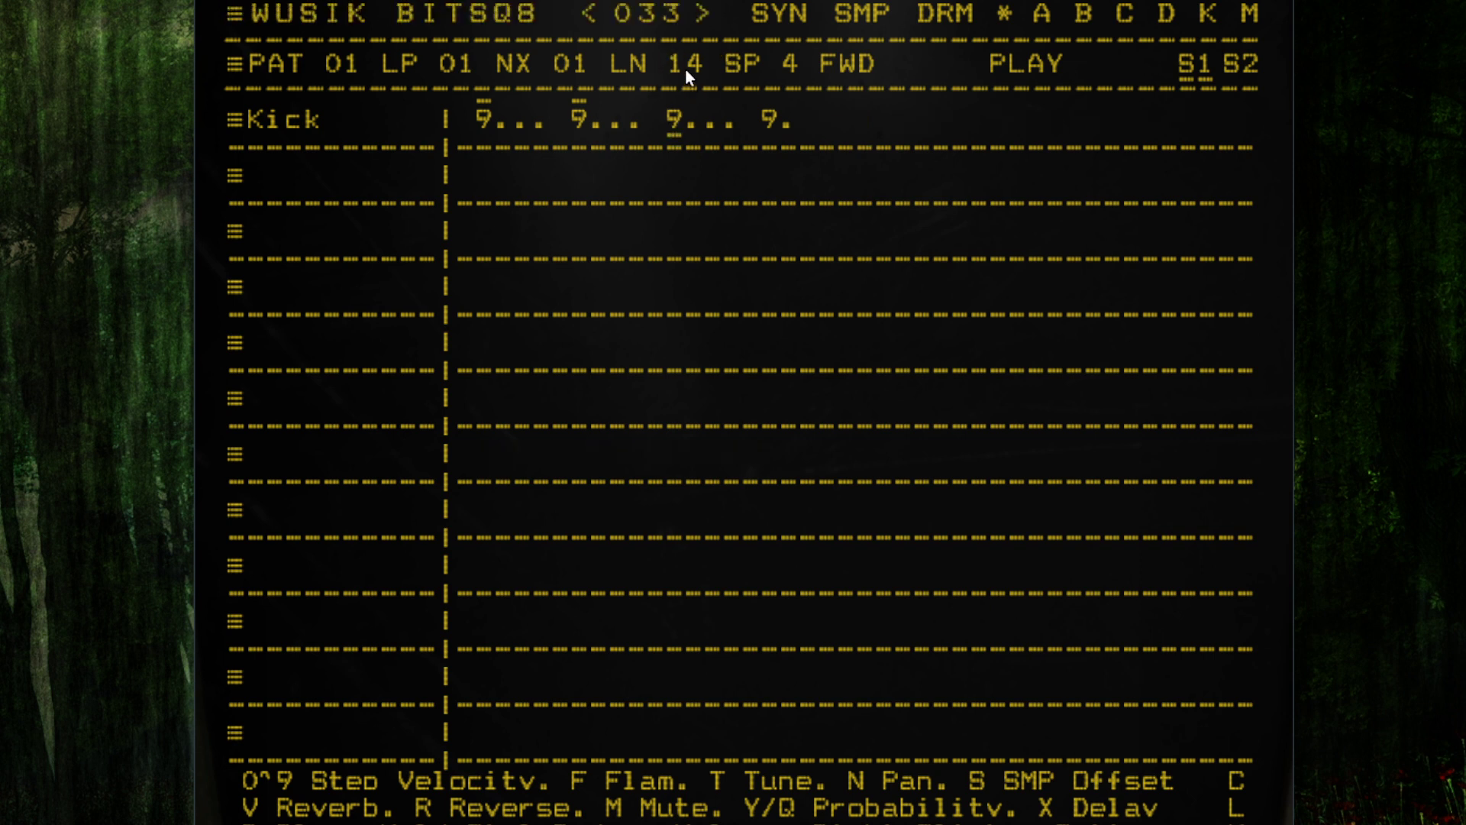
{"action": "scroll", "coordinate": [690, 70], "scroll_direction": "down", "scroll_amount": 6}
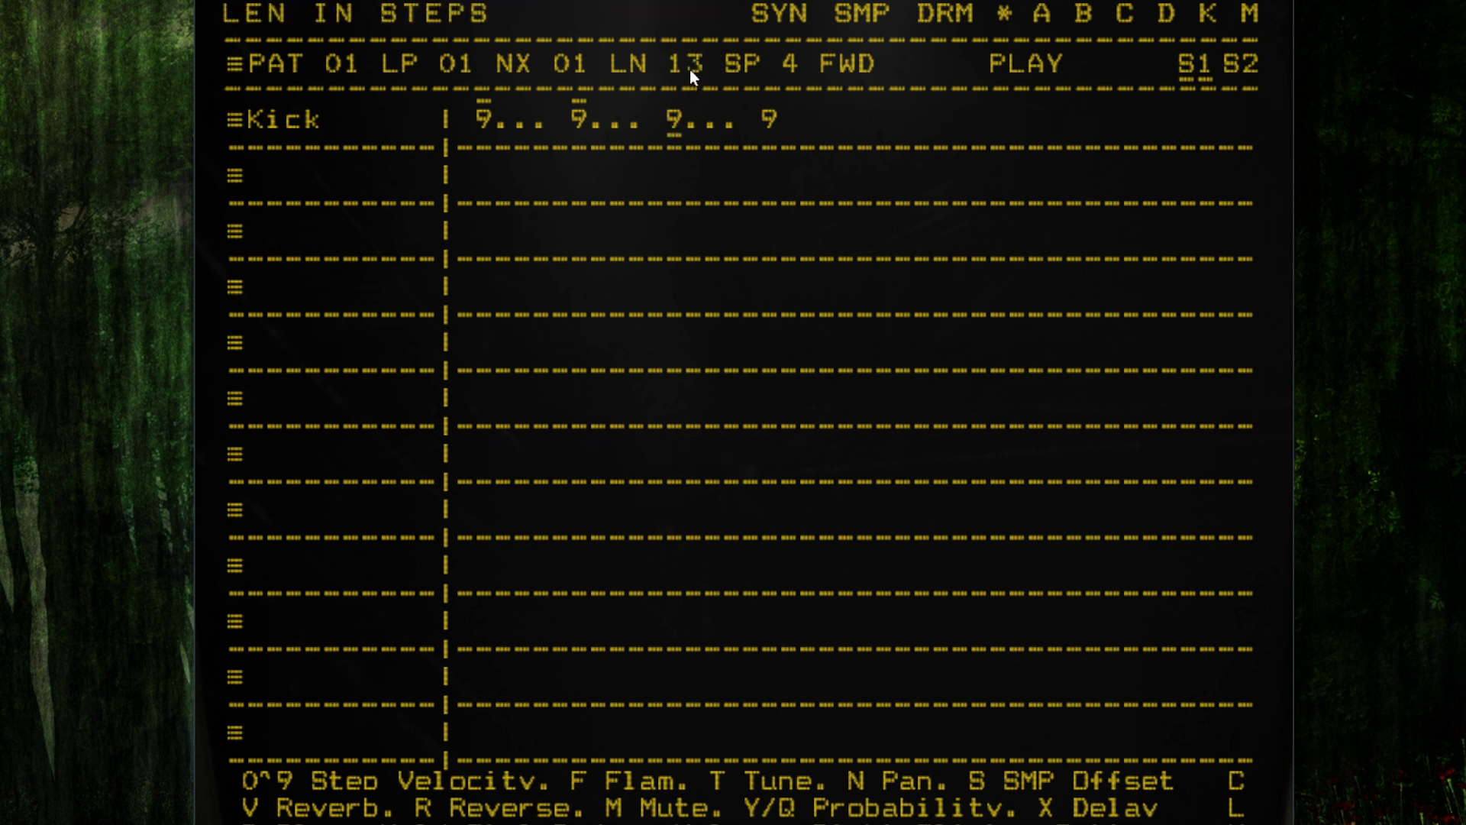
{"action": "scroll", "coordinate": [689, 69], "scroll_direction": "down", "scroll_amount": 1}
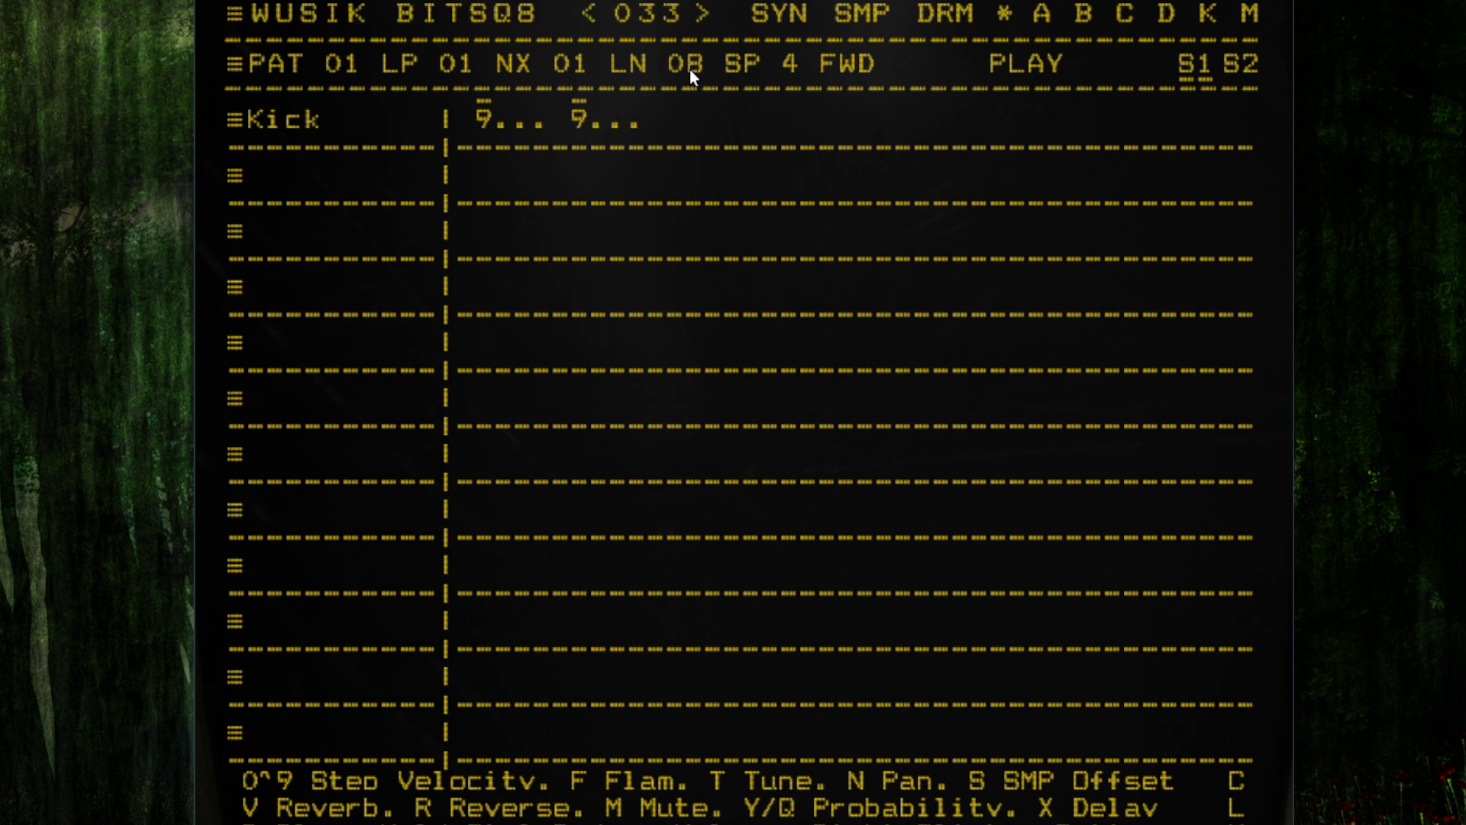
{"action": "key", "text": "space"}
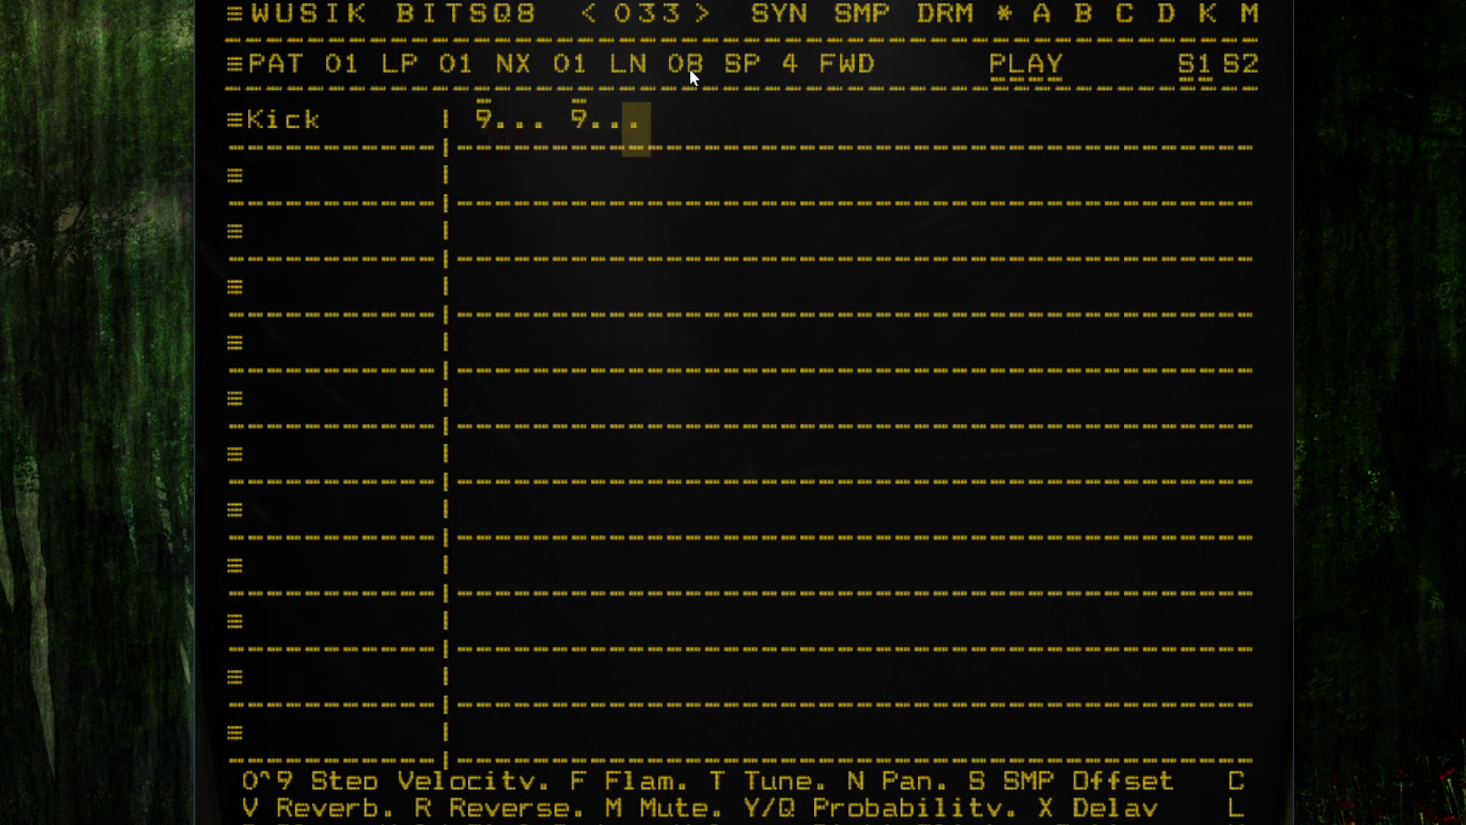
{"action": "key", "text": "space"}
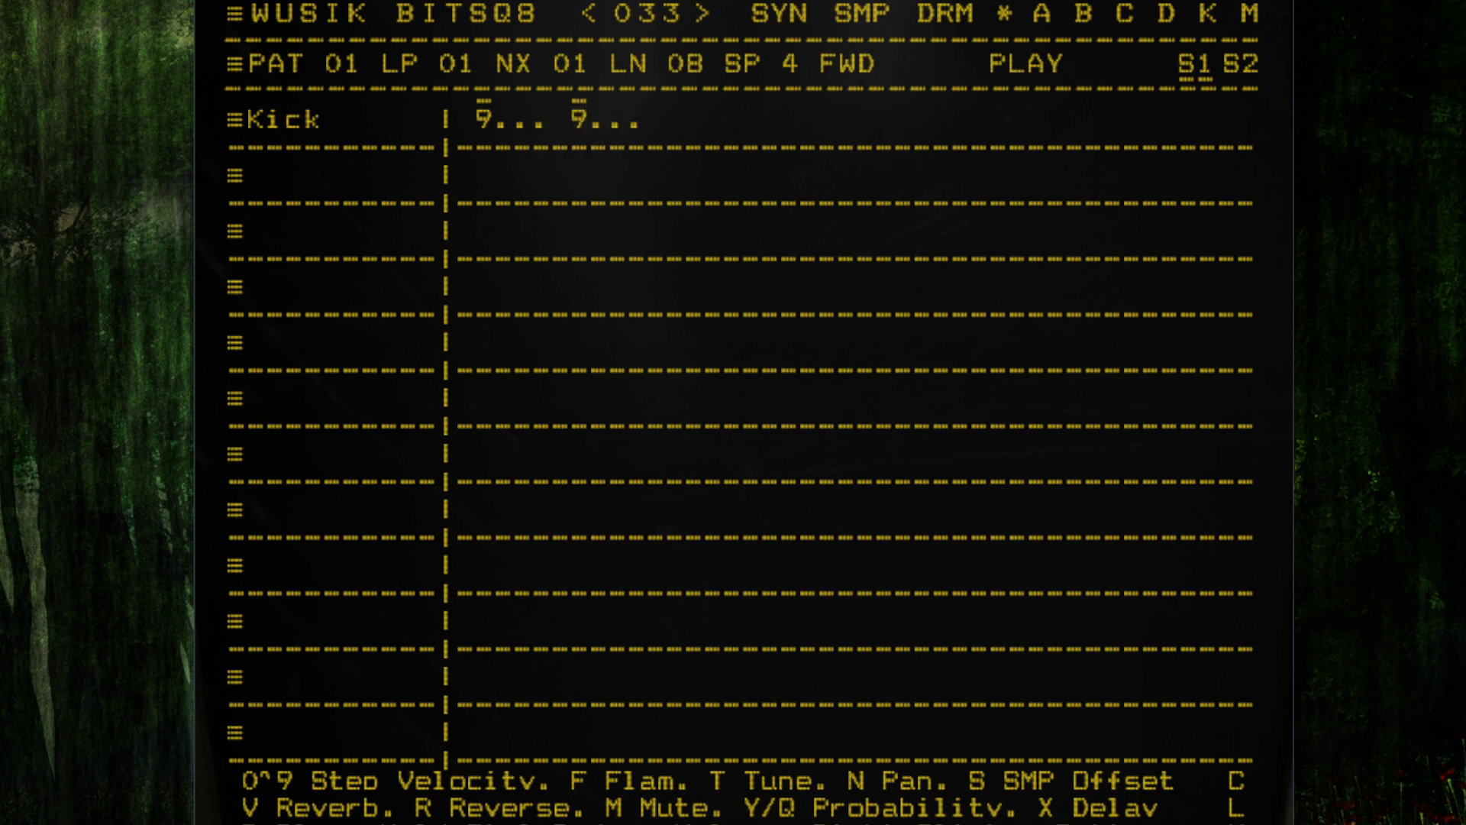
- Enable the random sample index for Kick step 5 and set its sample offset to 20
{"action": "right_click", "coordinate": [583, 122]}
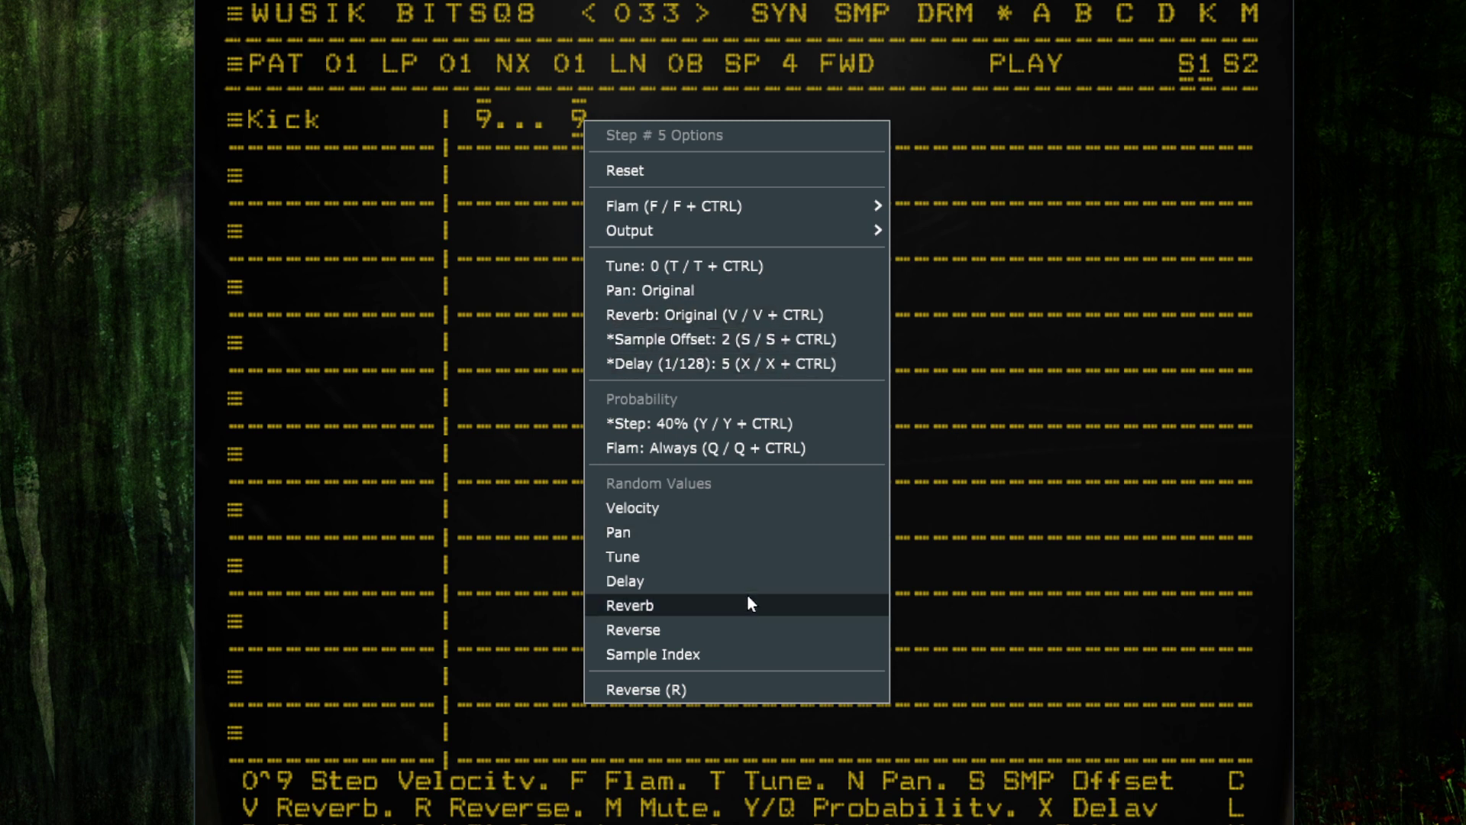
{"action": "left_click", "coordinate": [746, 658]}
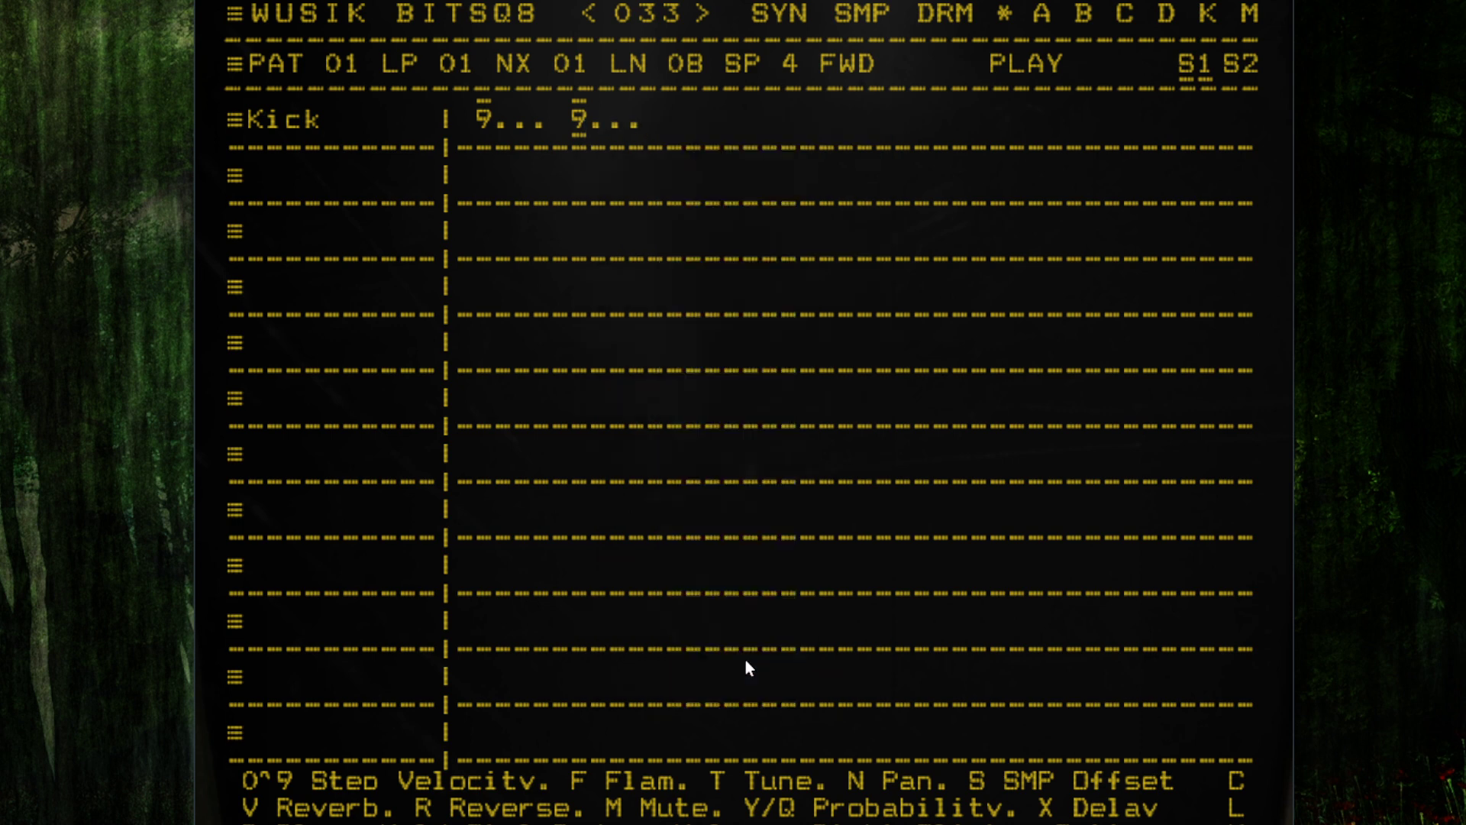
{"action": "right_click", "coordinate": [581, 131]}
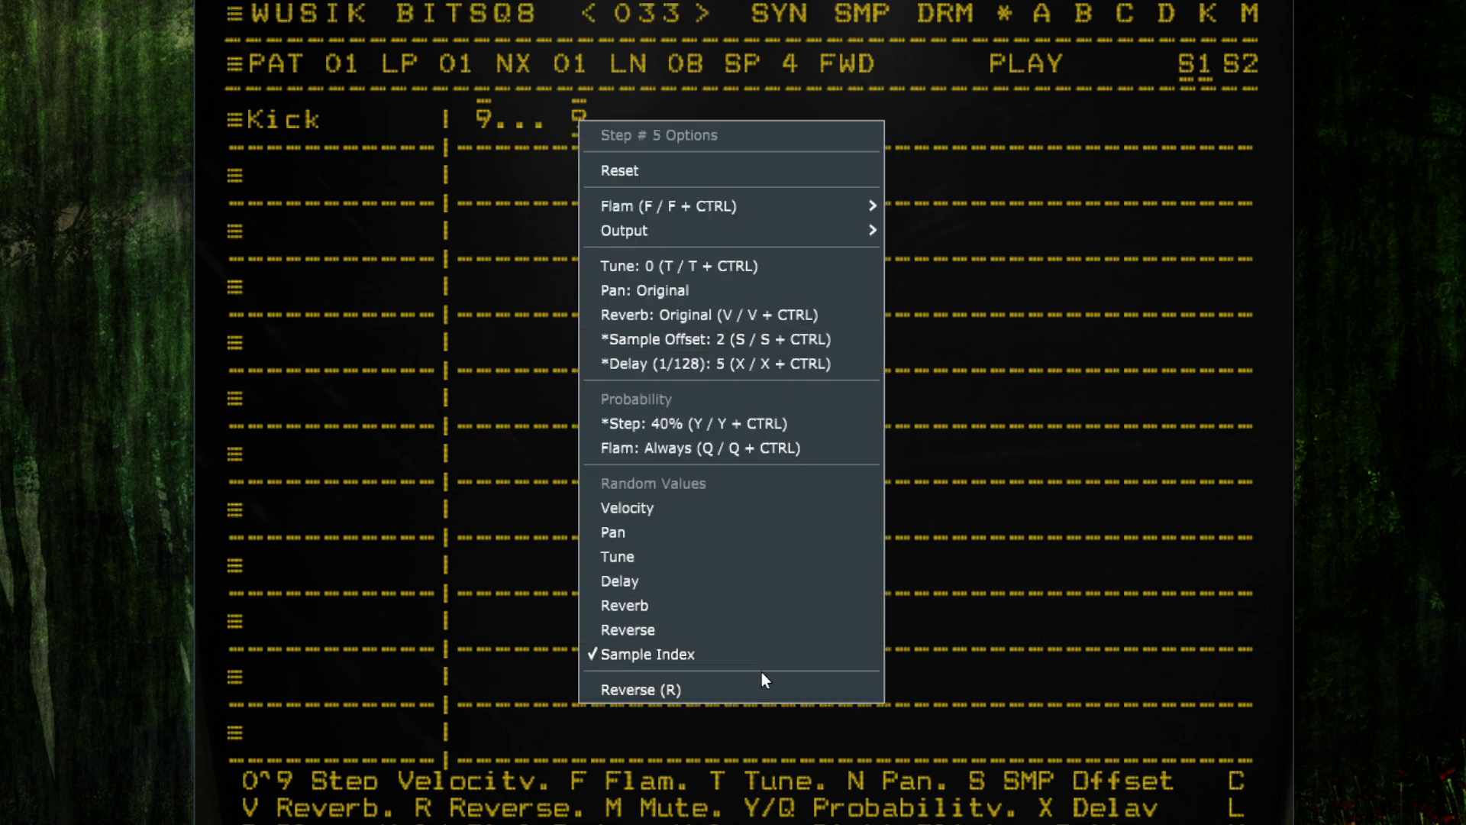
{"action": "left_click", "coordinate": [764, 341]}
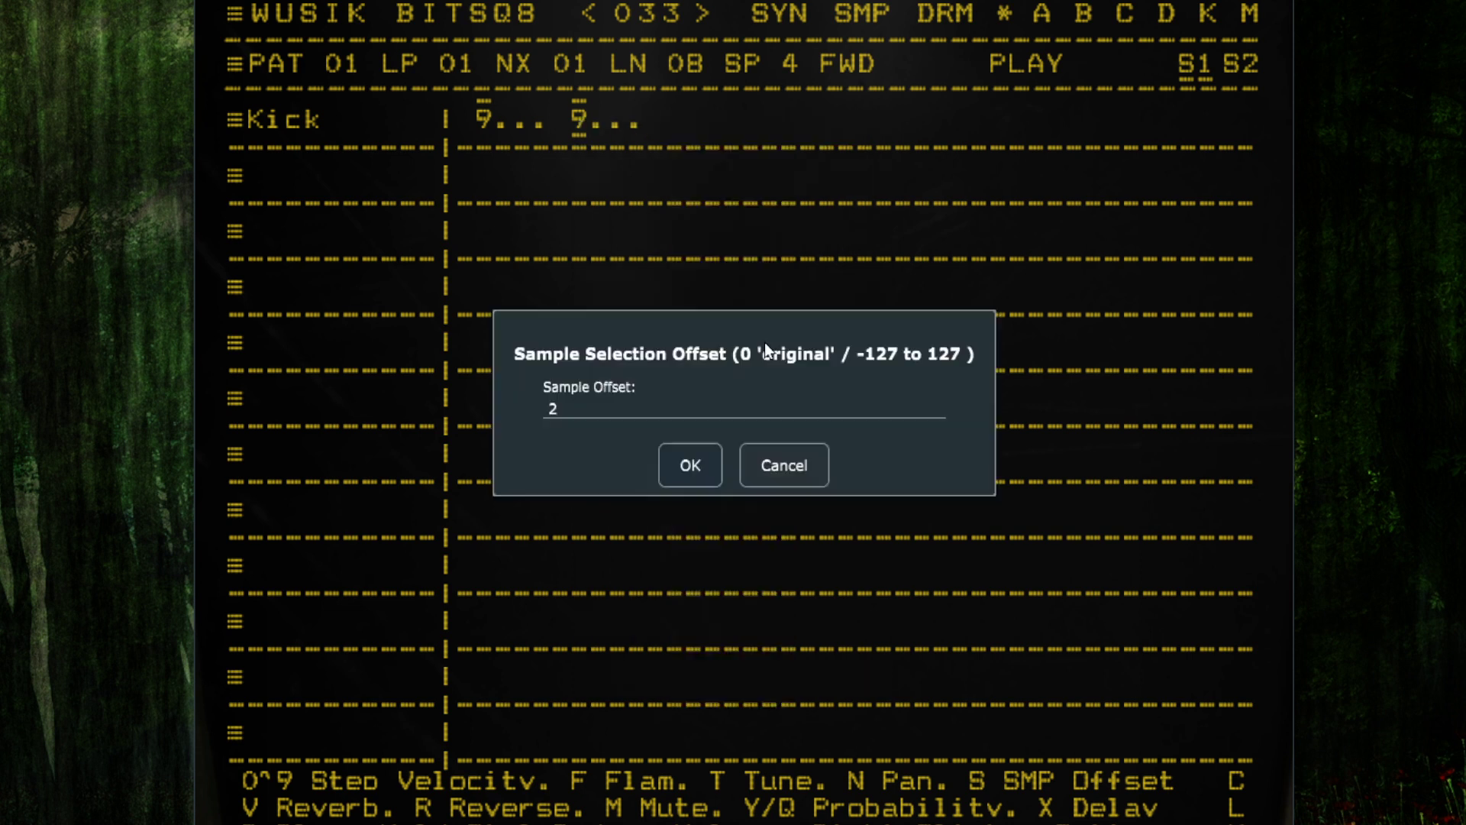
{"action": "key", "text": "Right"}
{"action": "key", "text": "BackSpace"}
{"action": "type", "text": "20"}
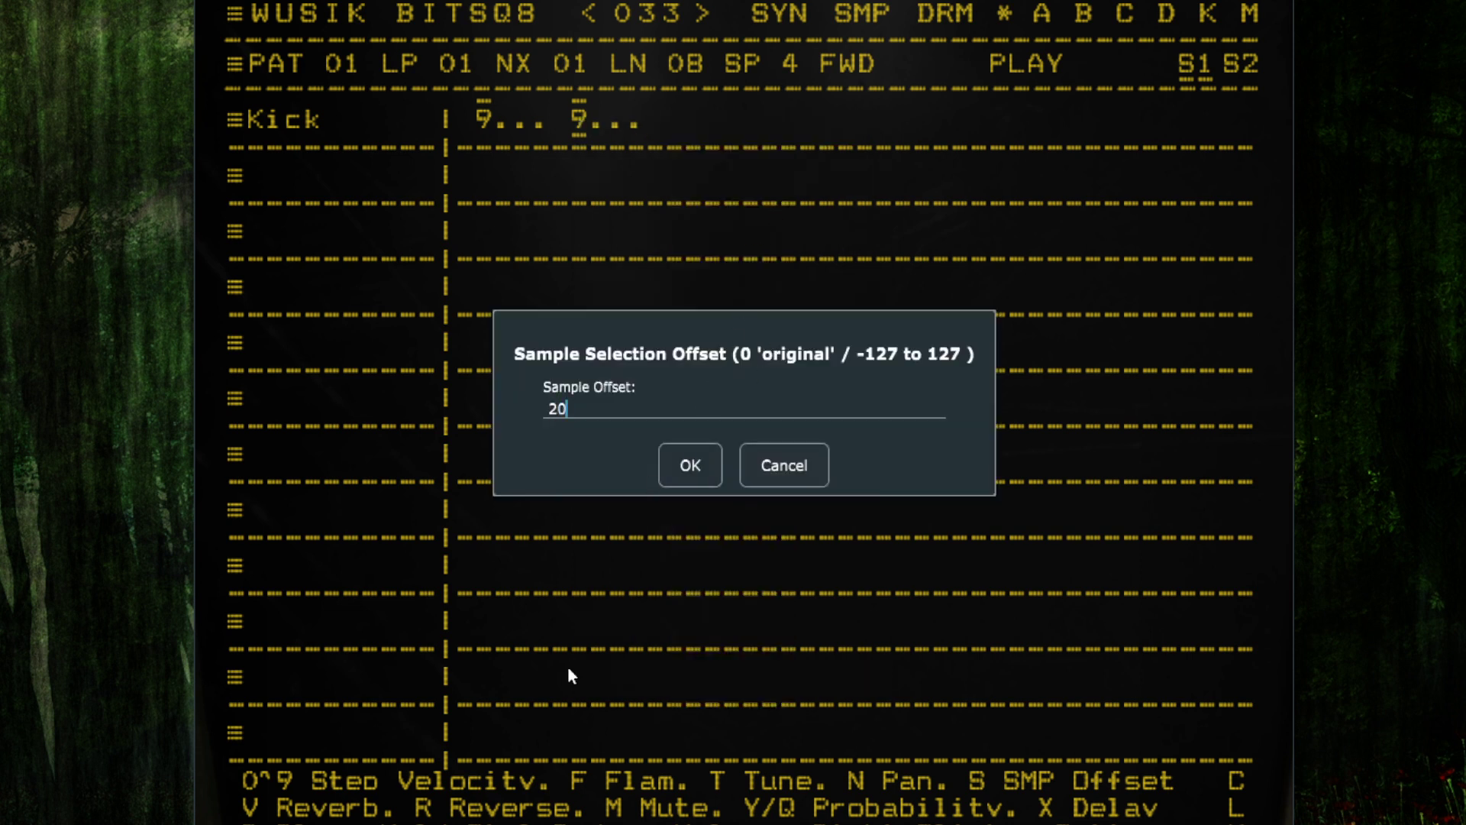
{"action": "left_click", "coordinate": [678, 480]}
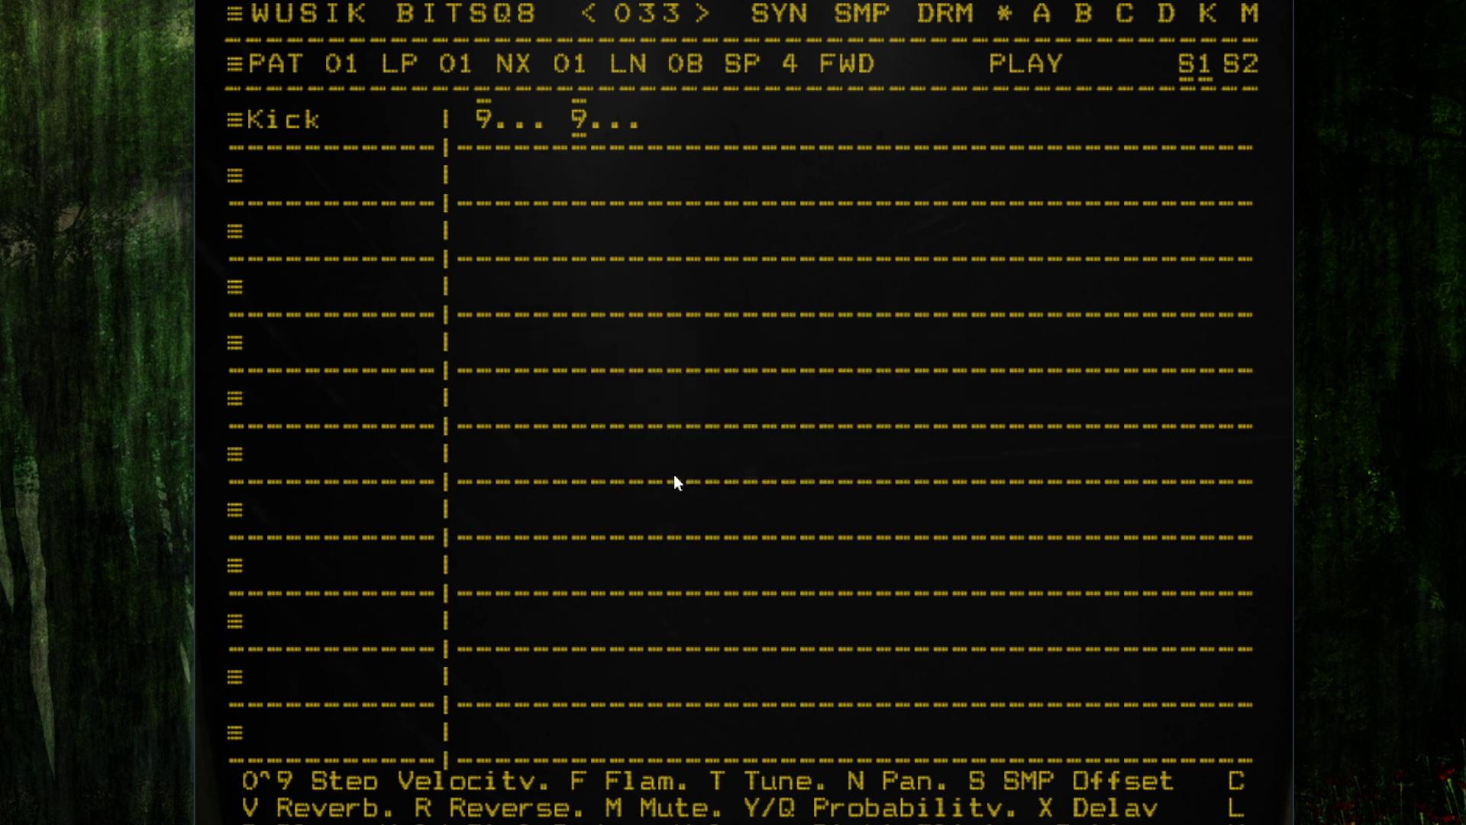
- Audition the random sample selection on Kick step 5 and review the step's random value options
{"action": "key", "text": "space"}
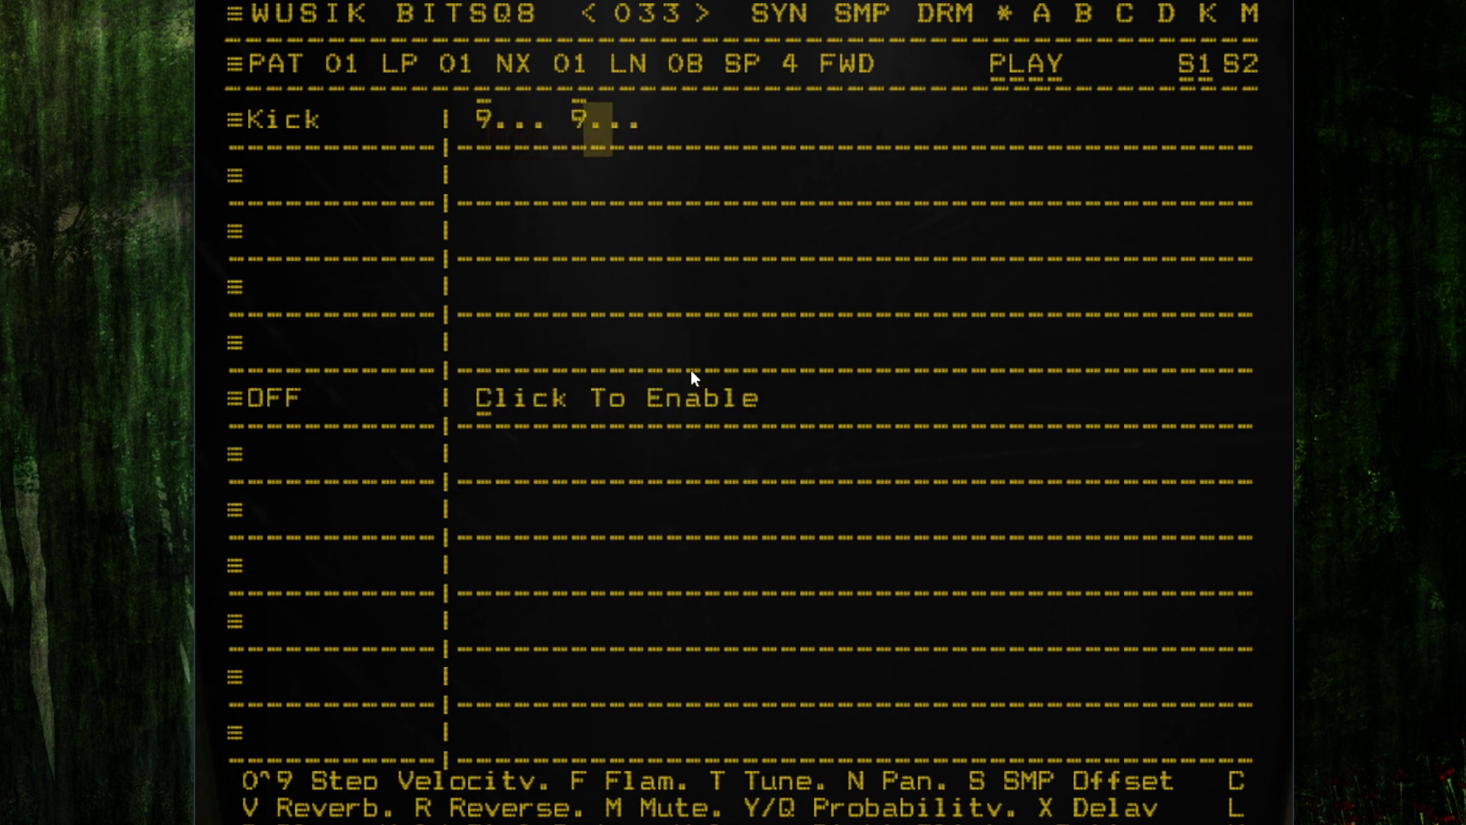
{"action": "key", "text": "space"}
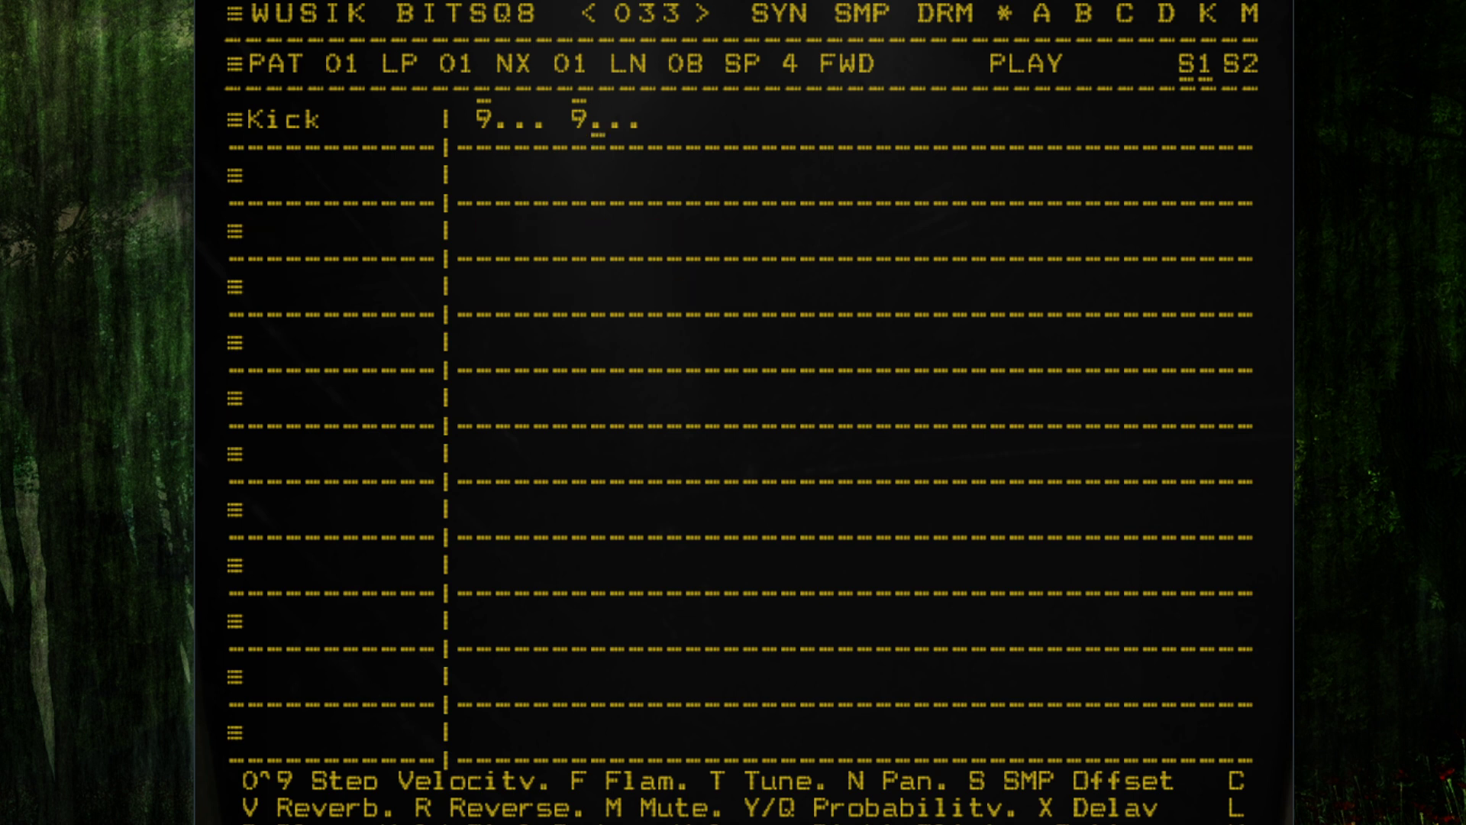
{"action": "right_click", "coordinate": [584, 121]}
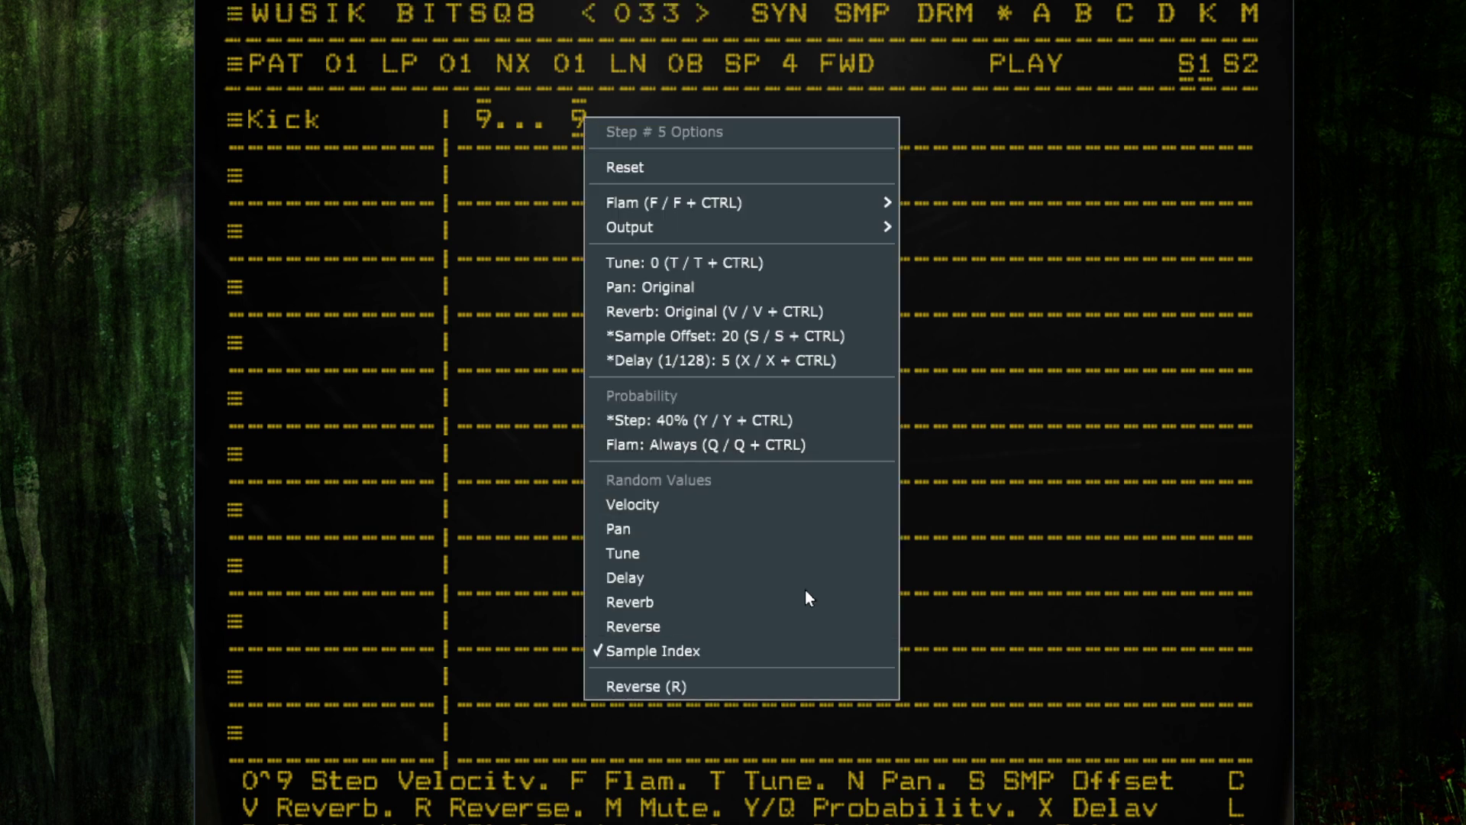
{"action": "left_click", "coordinate": [789, 531]}
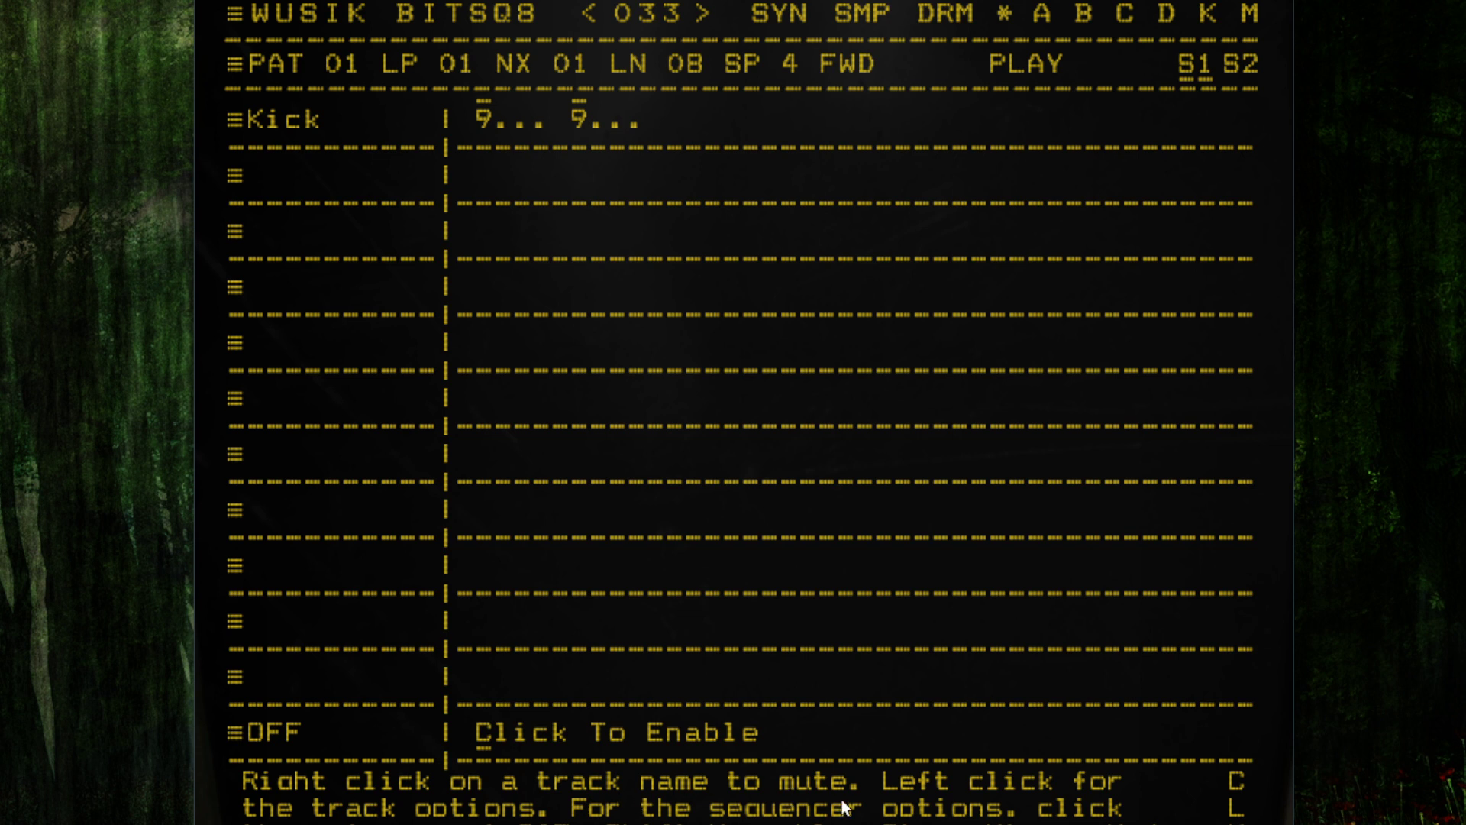
- Toggle mute and solo on and off for the Kick track, and toggle mute on the unused fifth track
{"action": "right_click", "coordinate": [330, 120]}
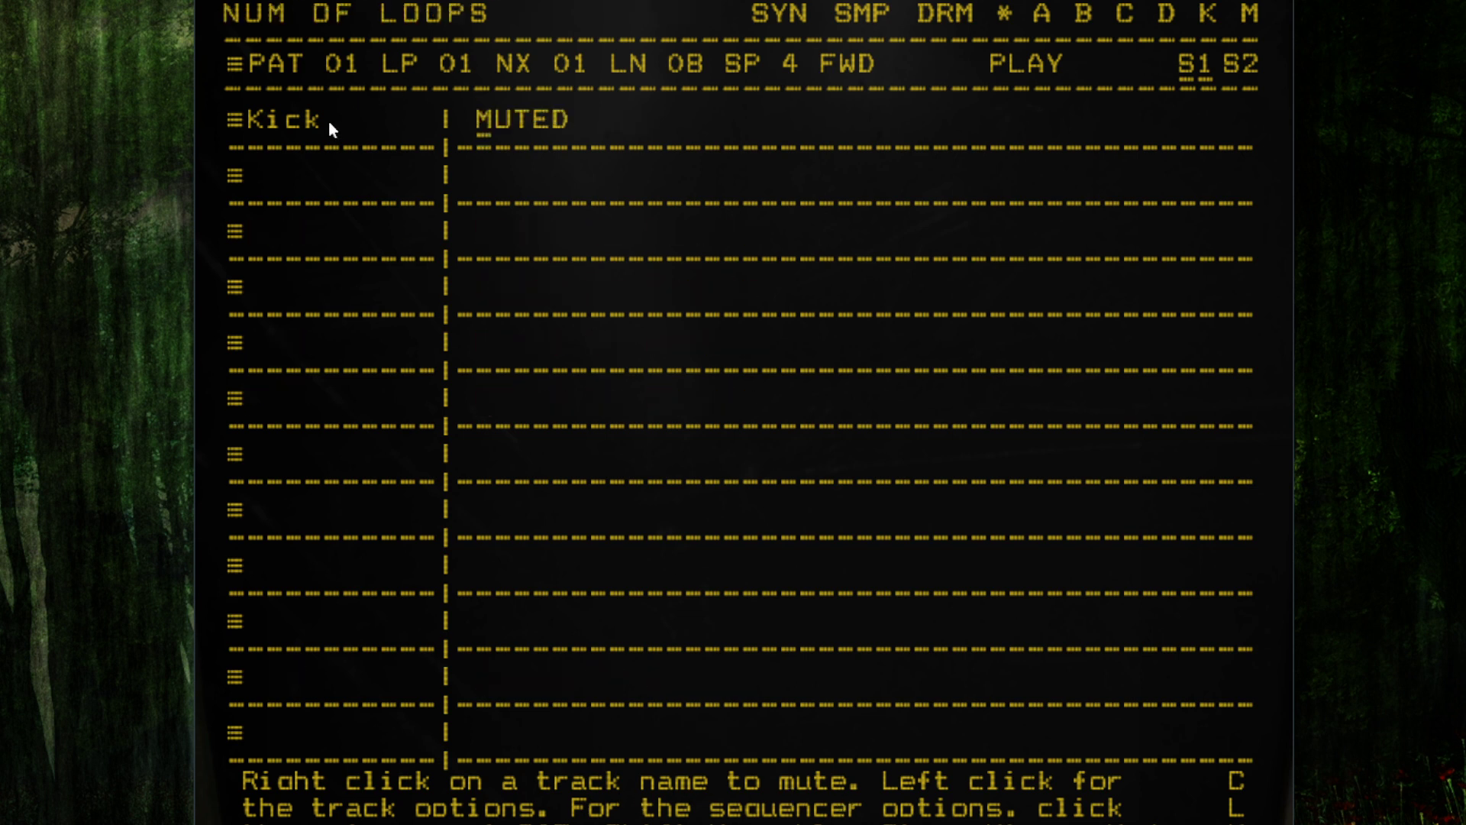
{"action": "right_click", "coordinate": [347, 123]}
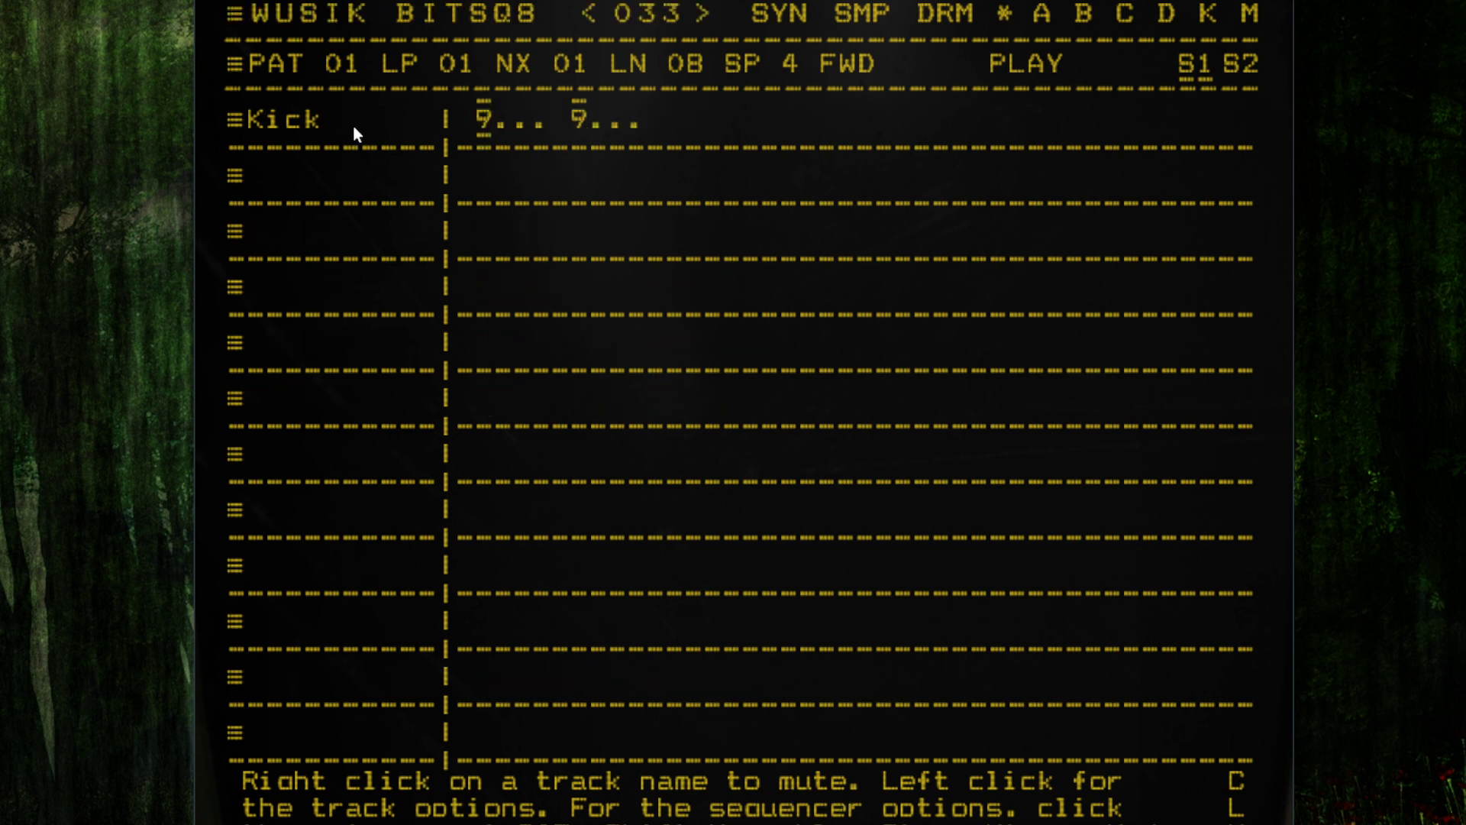
{"action": "right_click", "coordinate": [354, 125], "text": "ctrl"}
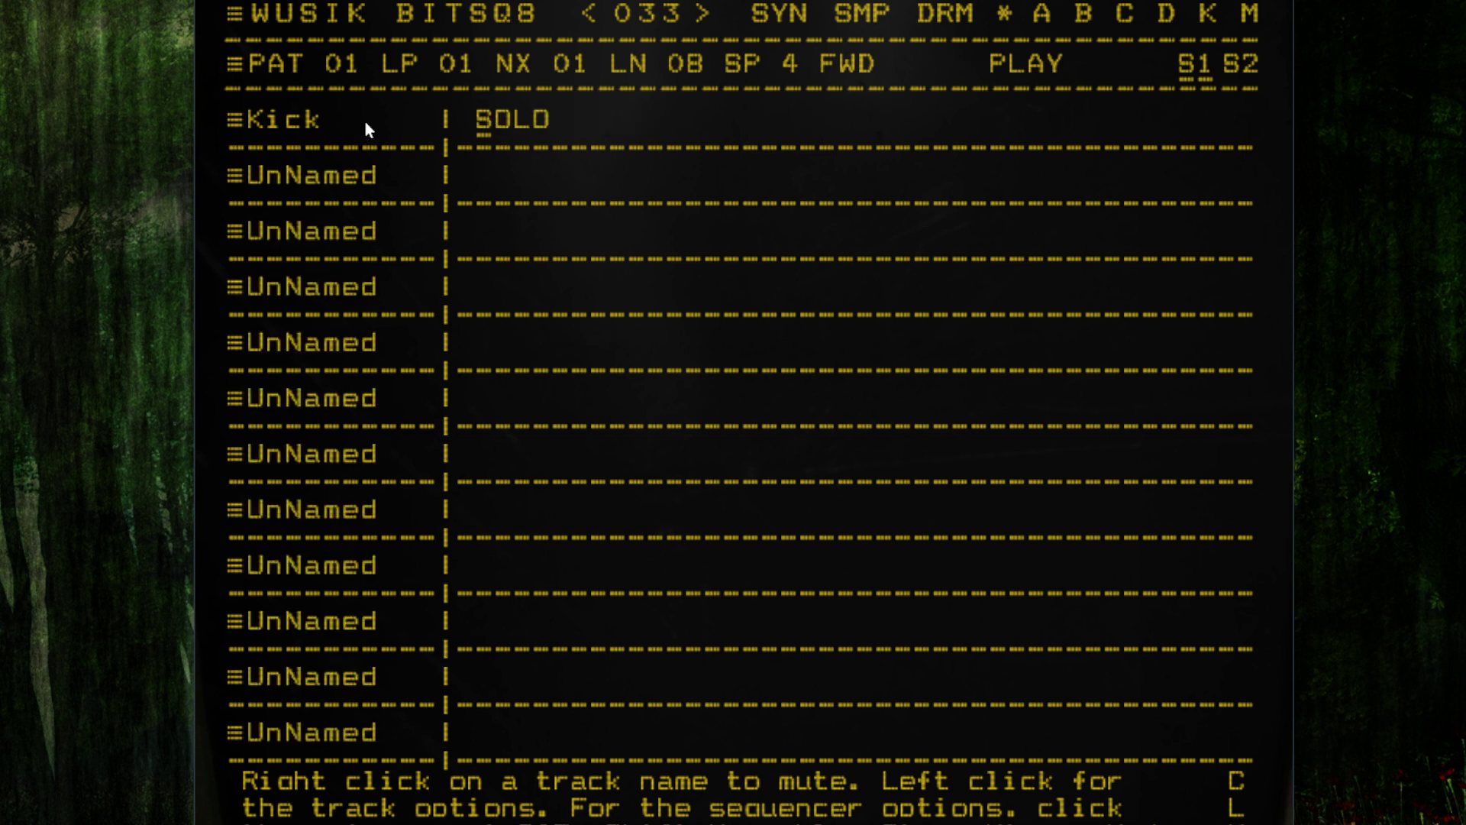
{"action": "right_click", "coordinate": [365, 120], "text": "ctrl"}
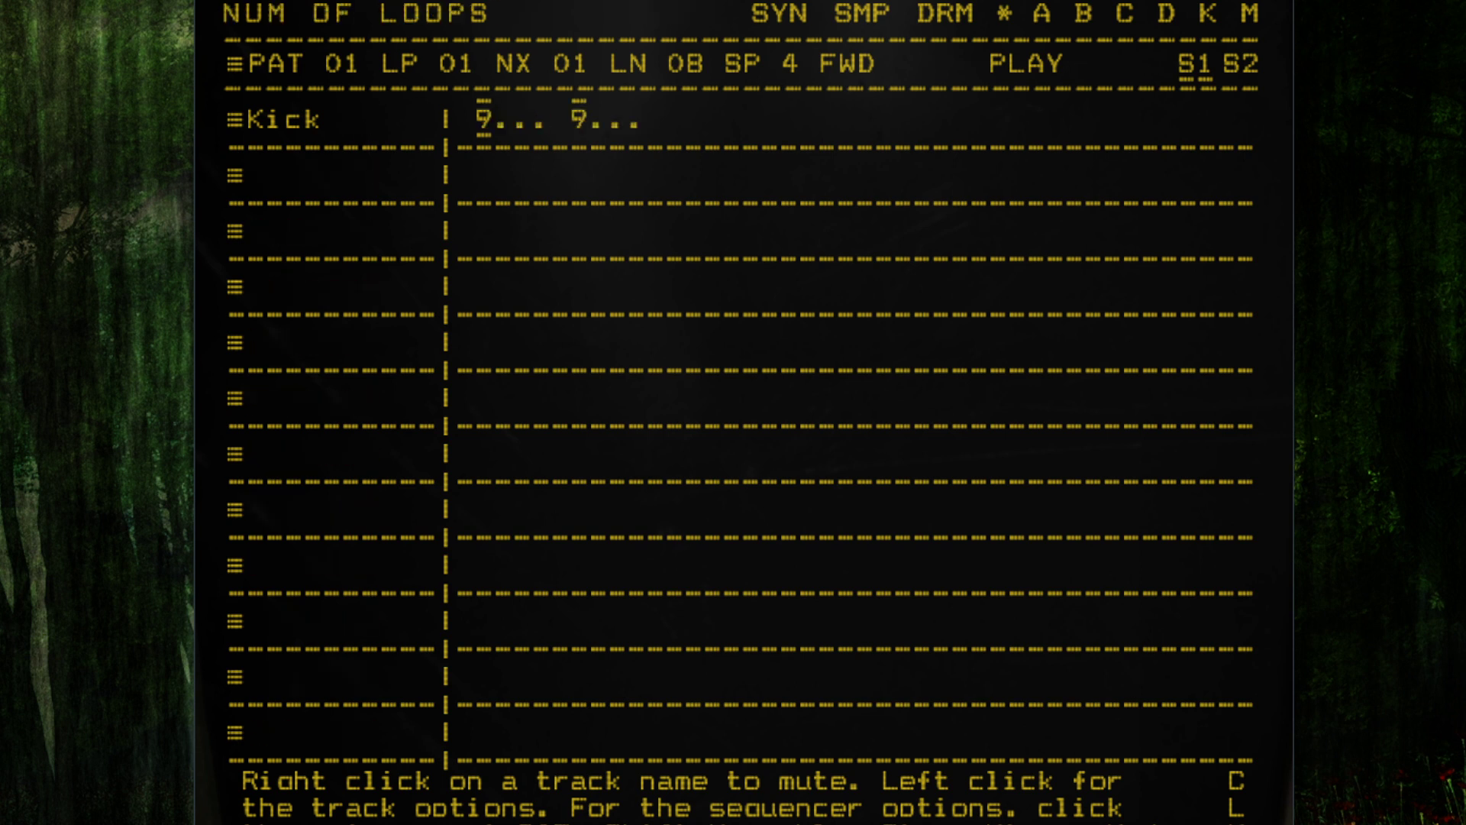
{"action": "left_click", "coordinate": [941, 332]}
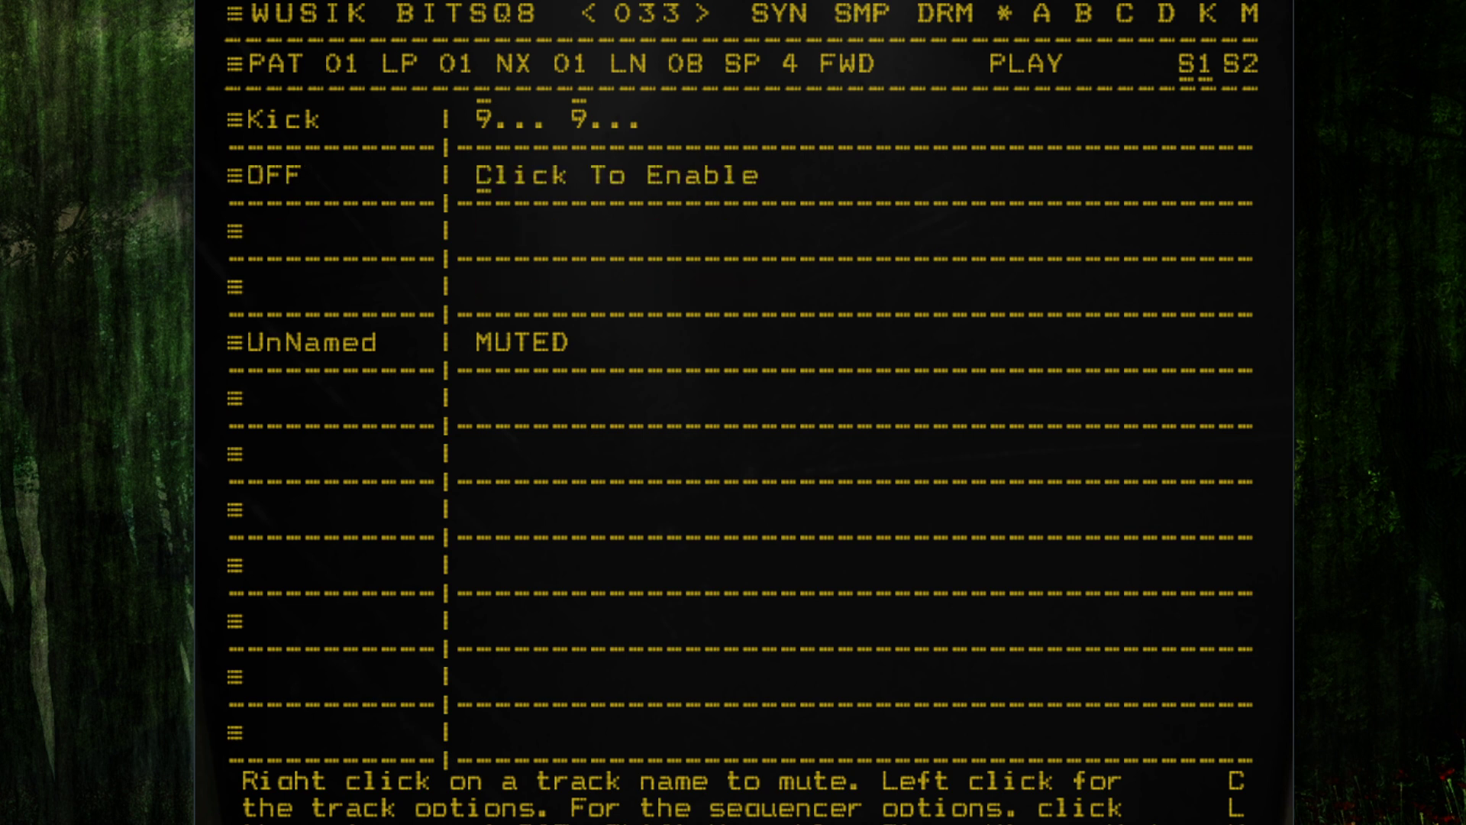
{"action": "left_click", "coordinate": [712, 344]}
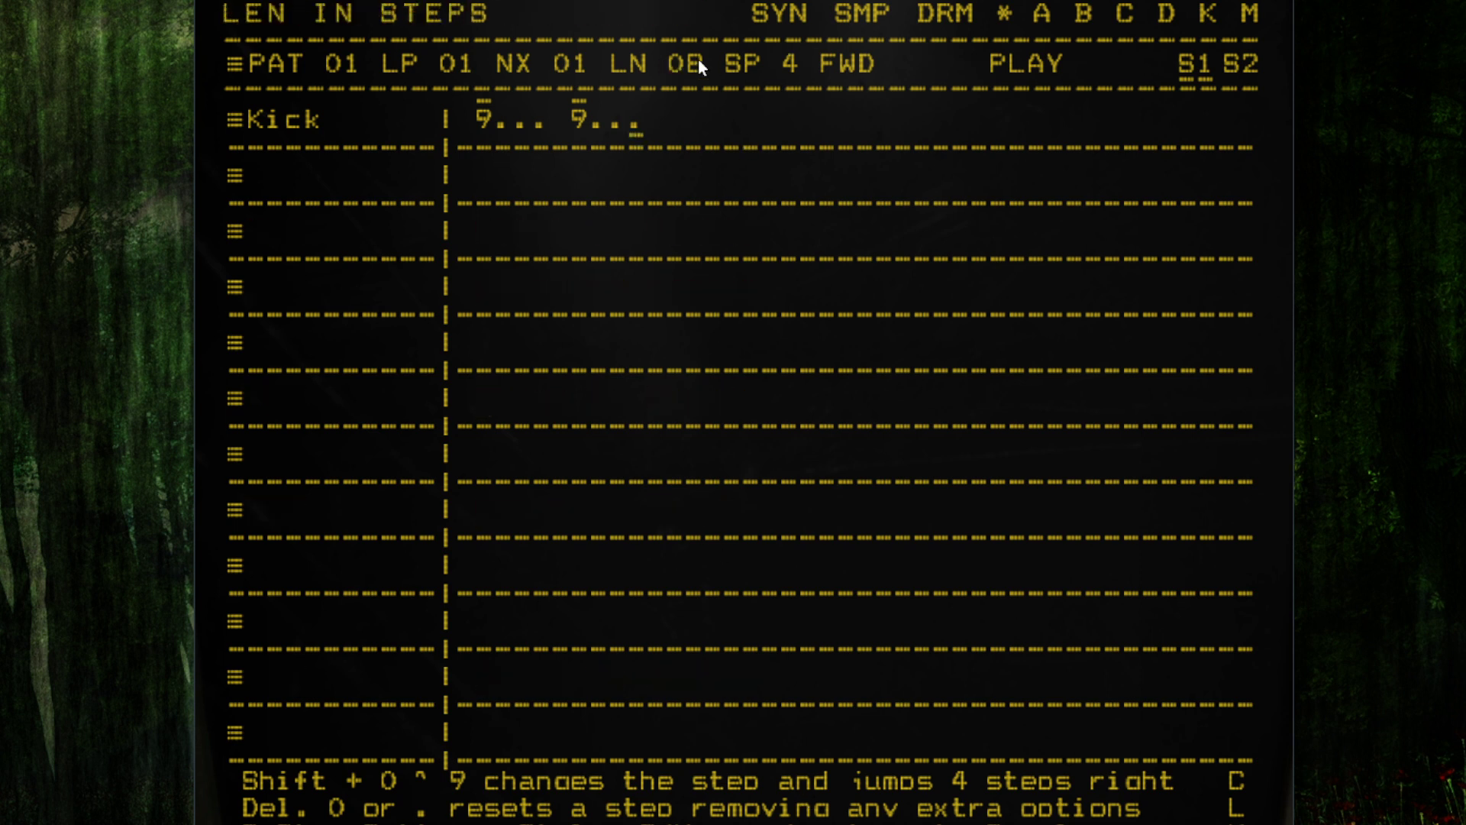
- Set the pattern length to 16 steps and reset Kick step 5
{"action": "scroll", "coordinate": [698, 64], "scroll_direction": "up", "scroll_amount": 6}
{"action": "scroll", "coordinate": [698, 64], "scroll_direction": "up", "scroll_amount": 2}
{"action": "right_click", "coordinate": [581, 123]}
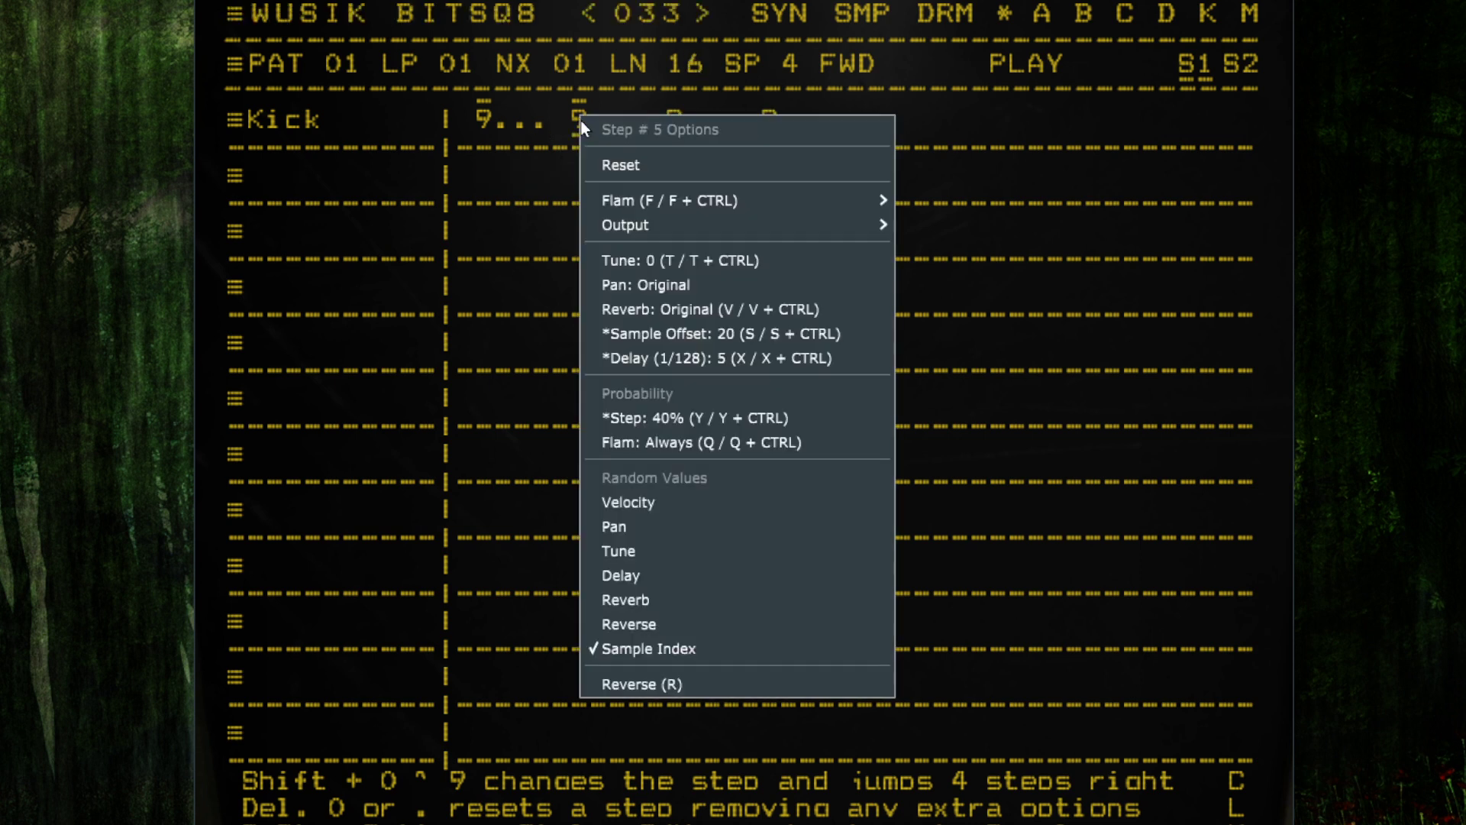
{"action": "left_click", "coordinate": [653, 163]}
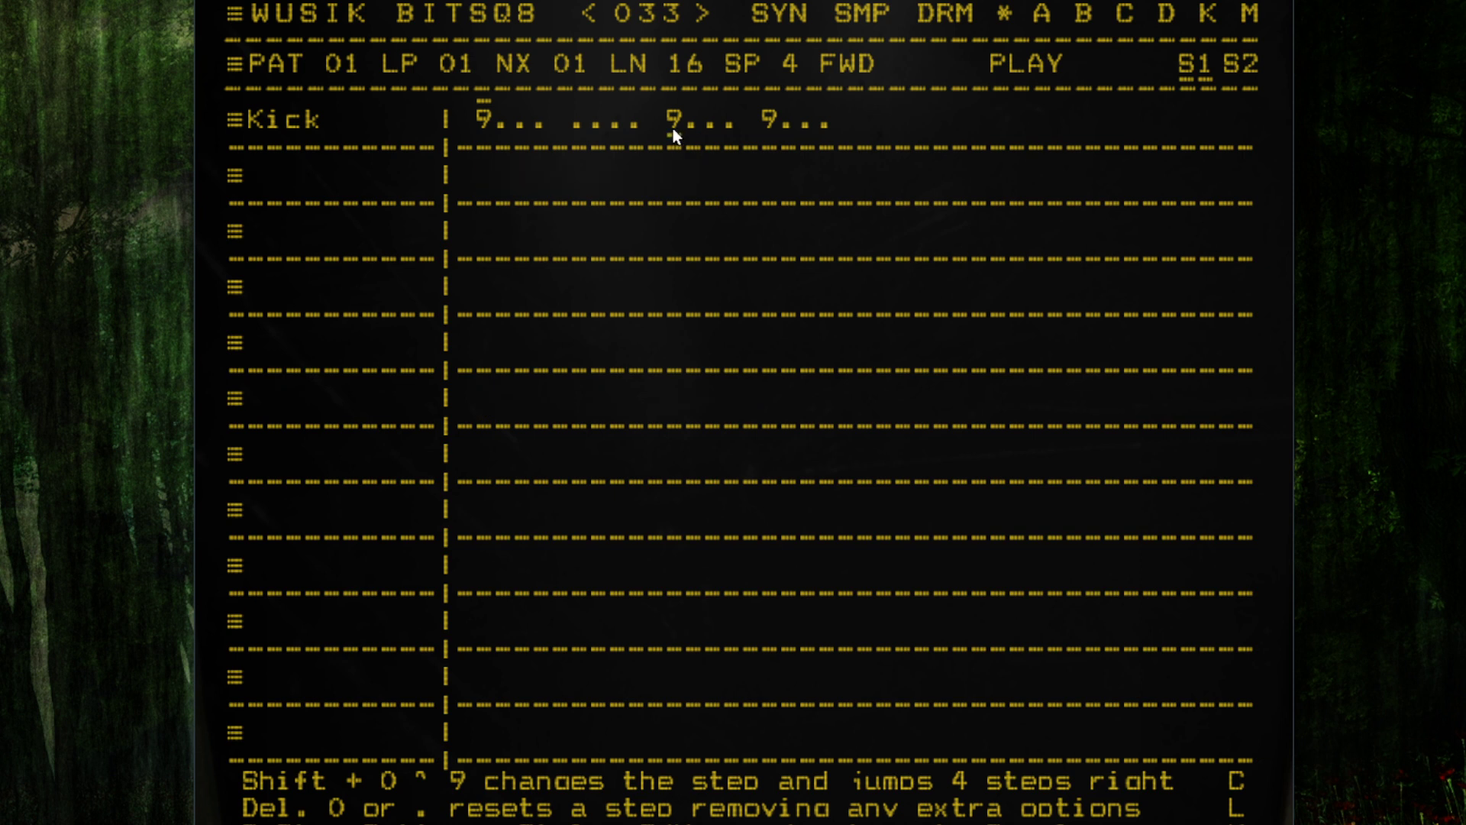
- Delete the hits on Kick steps 9 and 13
{"action": "key", "text": "Right"}
{"action": "key", "text": "Left"}
{"action": "key", "text": "Right"}
{"action": "key", "text": "Right"}
{"action": "key", "text": "Left"}
{"action": "key", "text": "Delete"}
{"action": "key", "text": "Right"}
{"action": "key", "text": "Right"}
{"action": "key", "text": "Right"}
{"action": "key", "text": "Right"}
{"action": "key", "text": "Left"}
{"action": "key", "text": "Delete"}
- Reset Kick step 1 to clear its hit and reverb setting
{"action": "key", "text": "Left"}
{"action": "key", "text": "Left"}
{"action": "key", "text": "Left"}
{"action": "key", "text": "Left"}
{"action": "key", "text": "Left"}
{"action": "key", "text": "Left"}
{"action": "key", "text": "Left"}
{"action": "key", "text": "Left"}
{"action": "key", "text": "Left"}
{"action": "key", "text": "Left"}
{"action": "key", "text": "Left"}
{"action": "key", "text": "Left"}
{"action": "key", "text": "Left"}
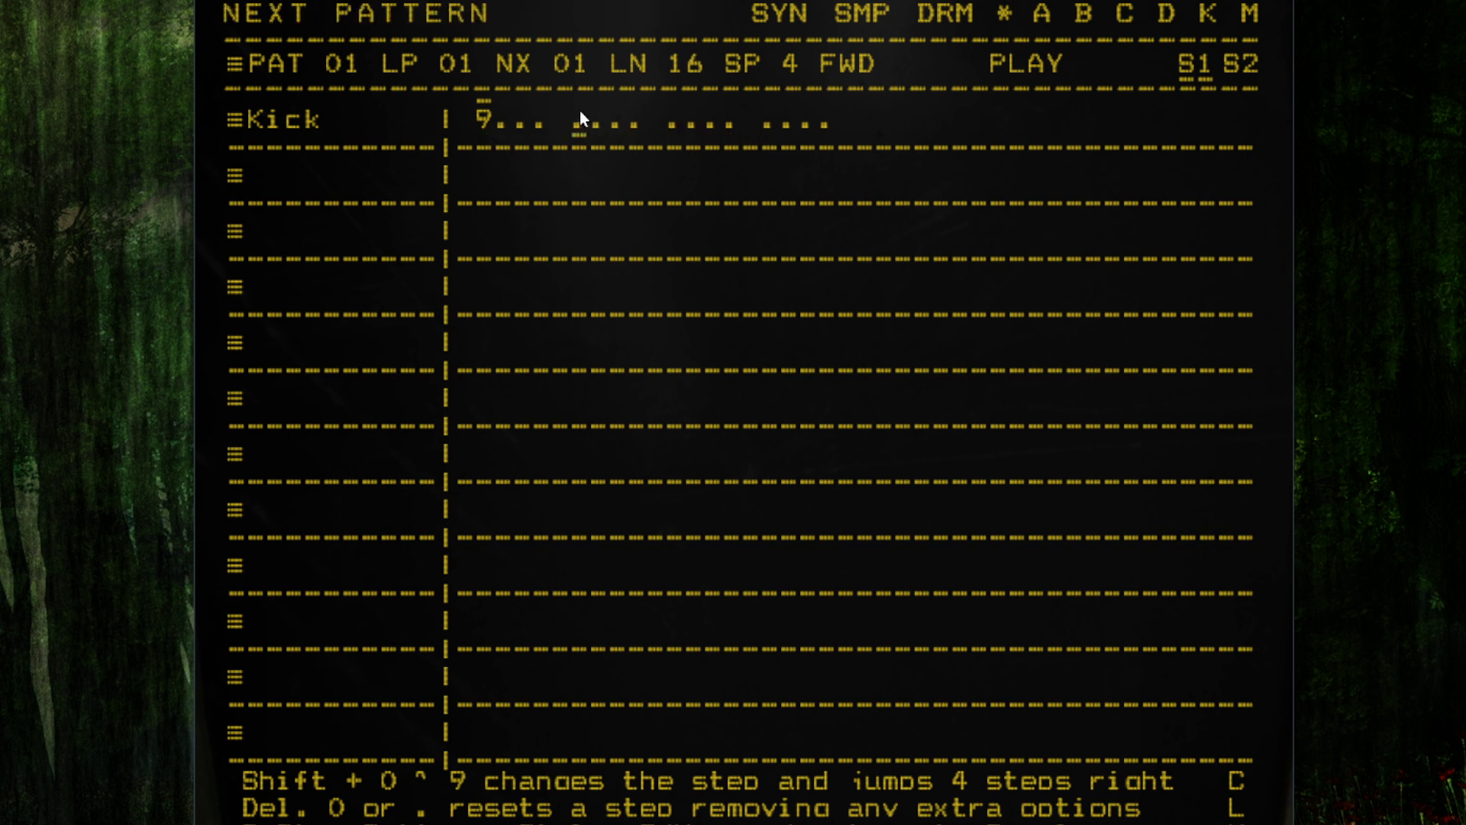
{"action": "right_click", "coordinate": [488, 129]}
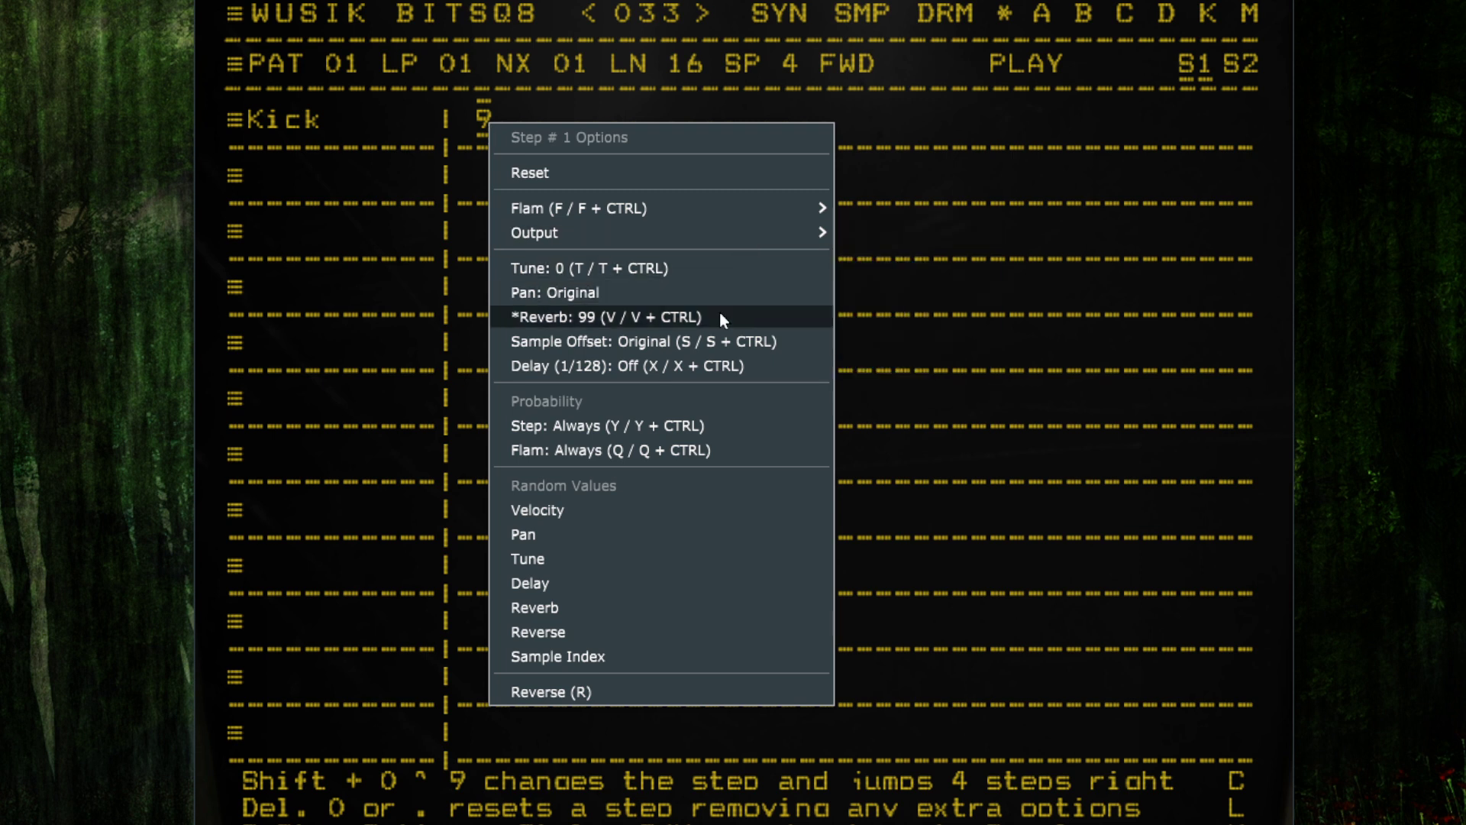
{"action": "left_click", "coordinate": [673, 176]}
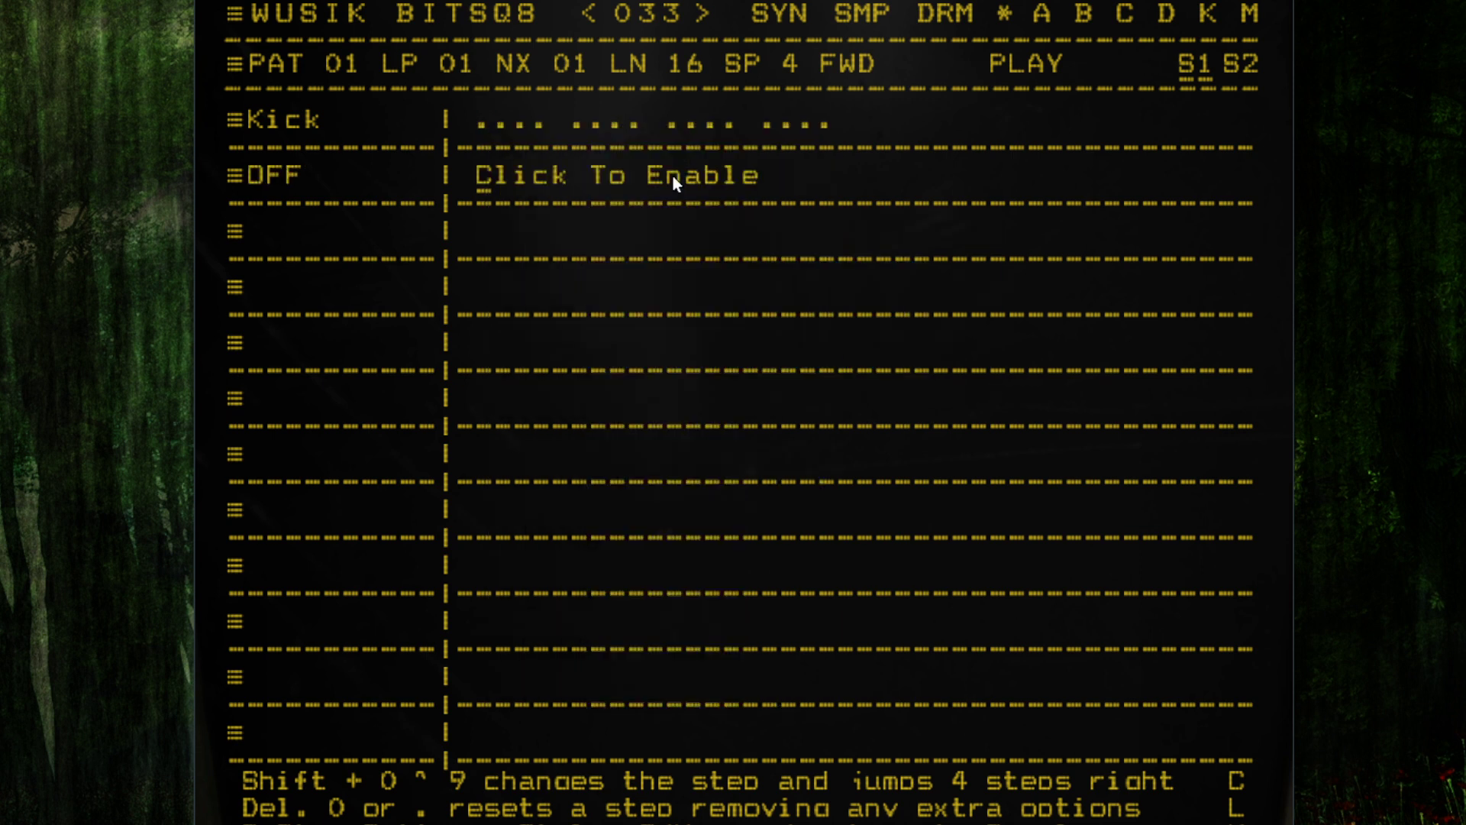
- Add a level 9 hit on Kick step 1 and rename the track Hihats
{"action": "left_click", "coordinate": [480, 121]}
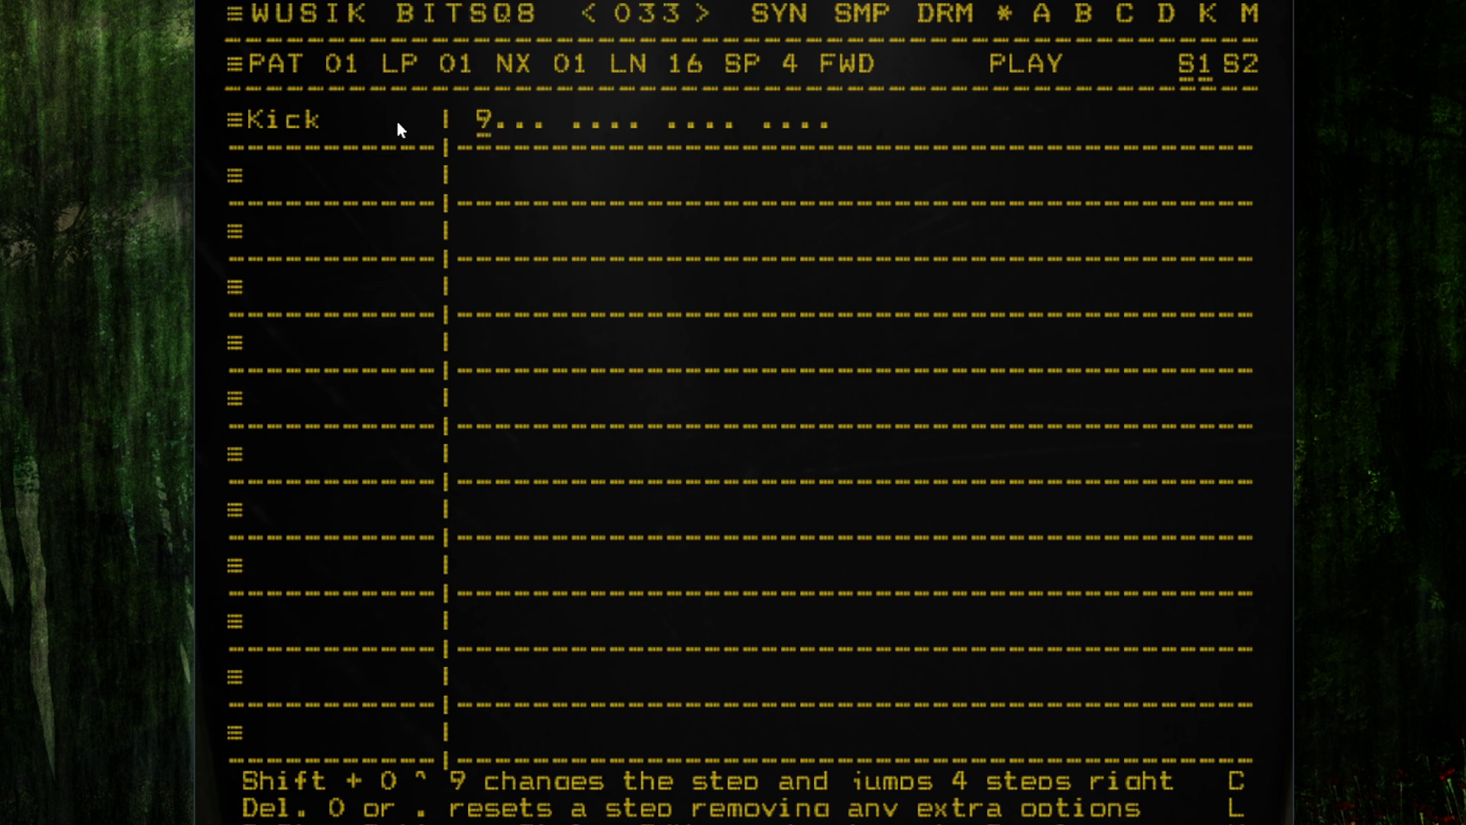
{"action": "left_click", "coordinate": [333, 121]}
{"action": "left_click", "coordinate": [280, 73]}
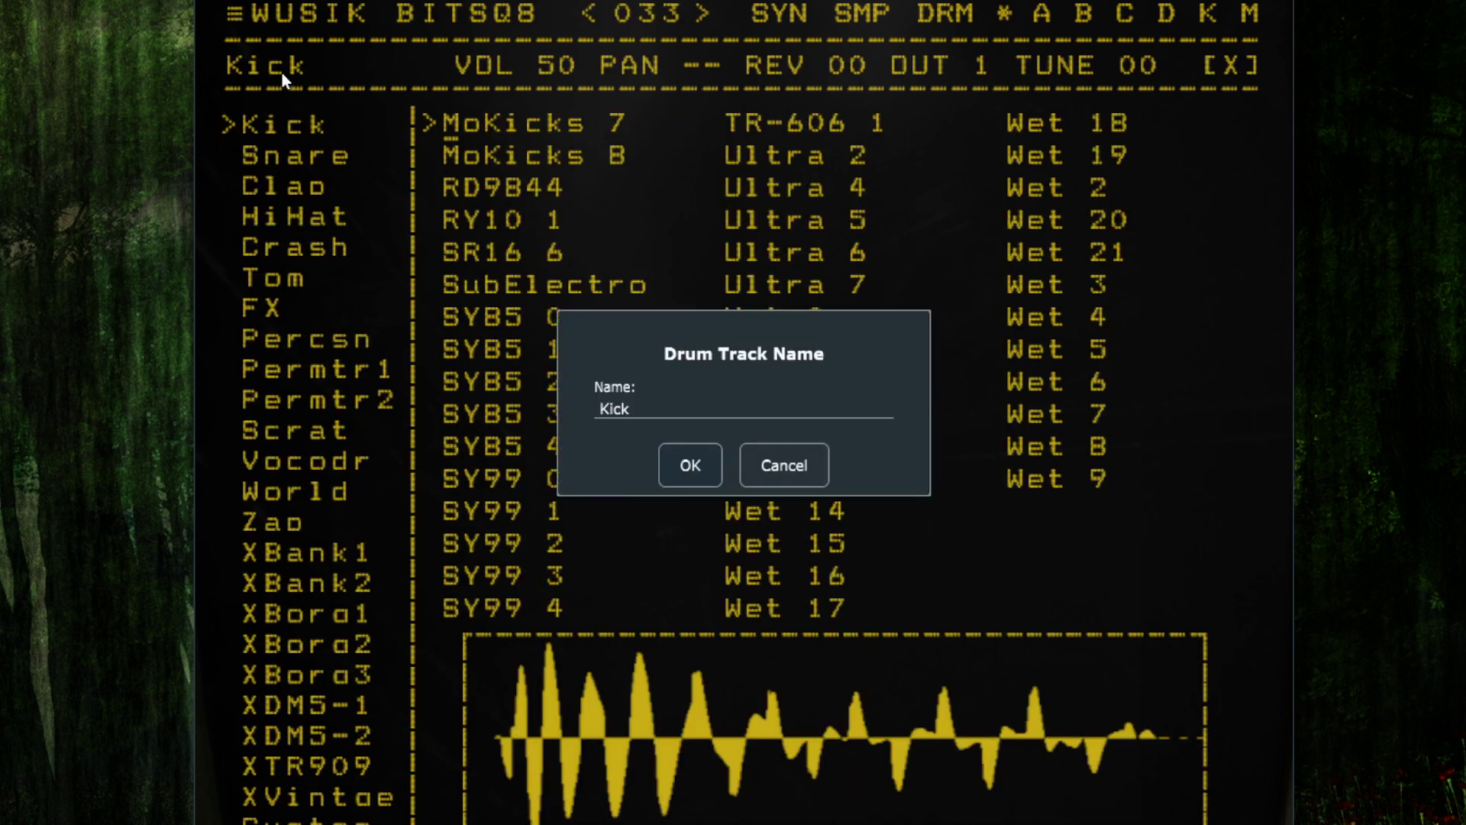
{"action": "double_click", "coordinate": [754, 398]}
{"action": "type", "text": "Hihats"}
{"action": "key", "text": "Return"}
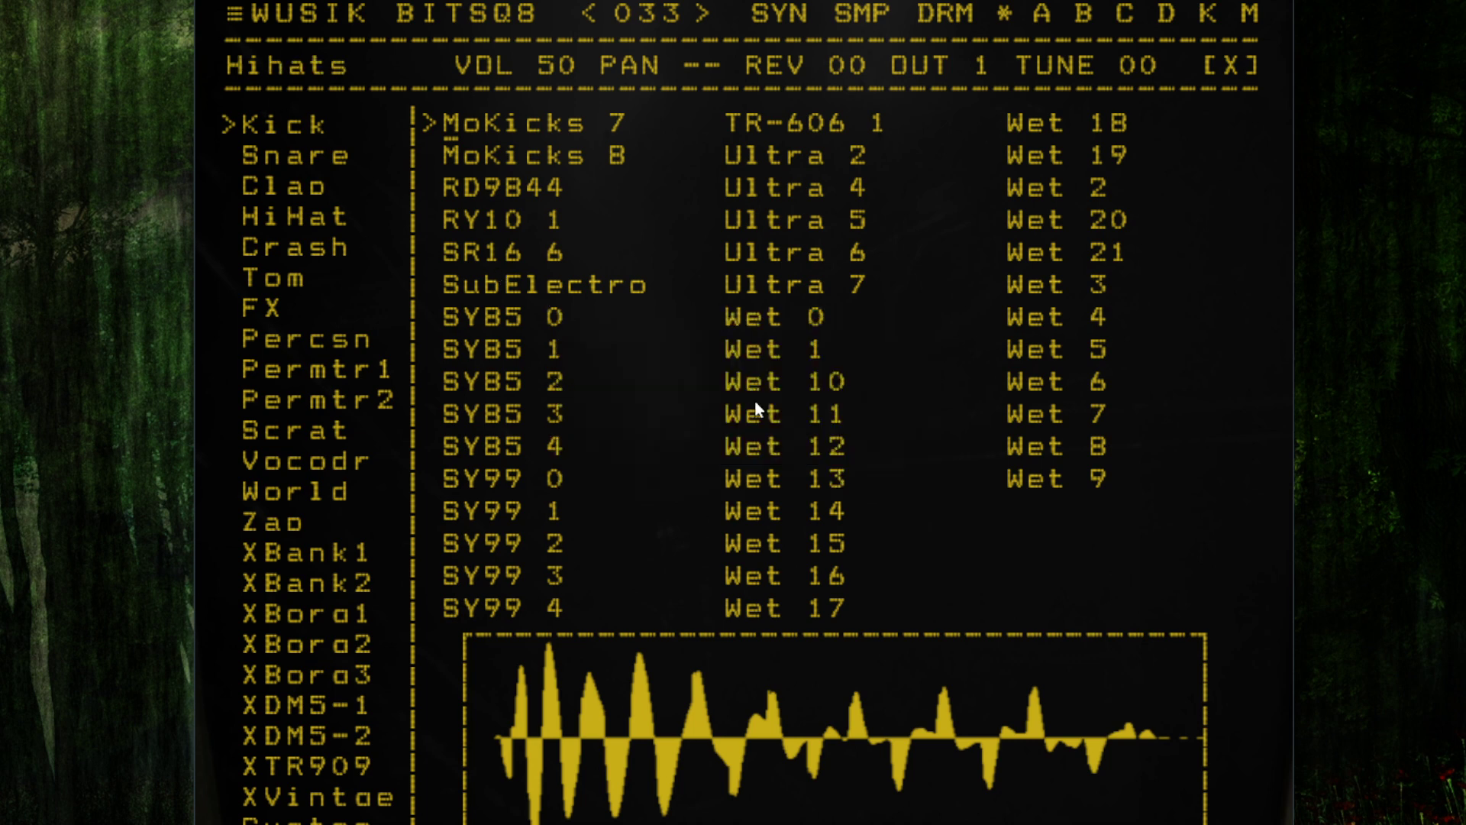
- Switch the Hihats track to the HiHat sample category and browse its samples
{"action": "left_click", "coordinate": [310, 218]}
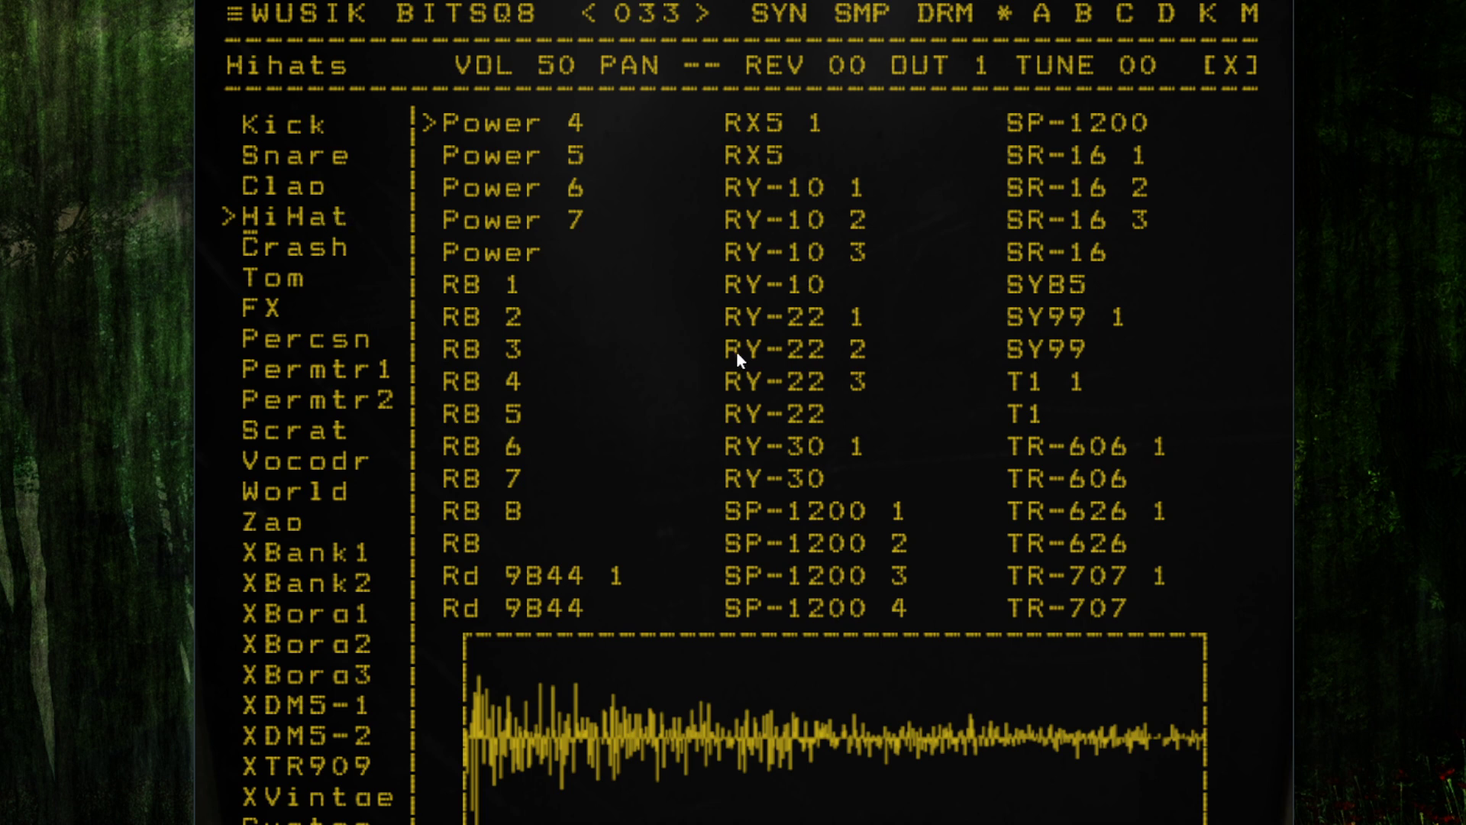
{"action": "scroll", "coordinate": [738, 347], "scroll_direction": "up", "scroll_amount": 6}
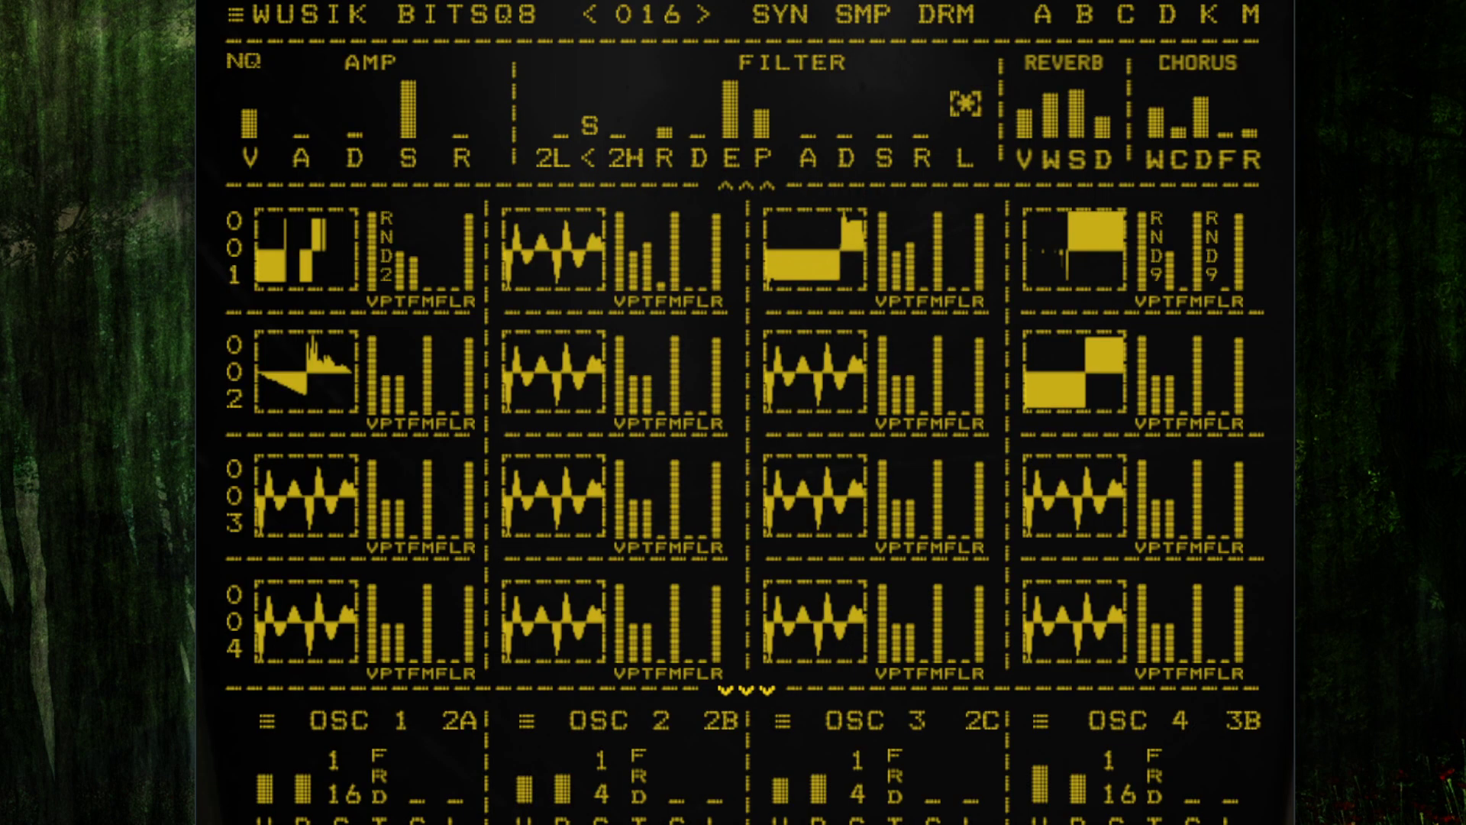
- Show the drum sequencer of preset 016 and switch to the empty Init preset 033
{"action": "left_click", "coordinate": [946, 16]}
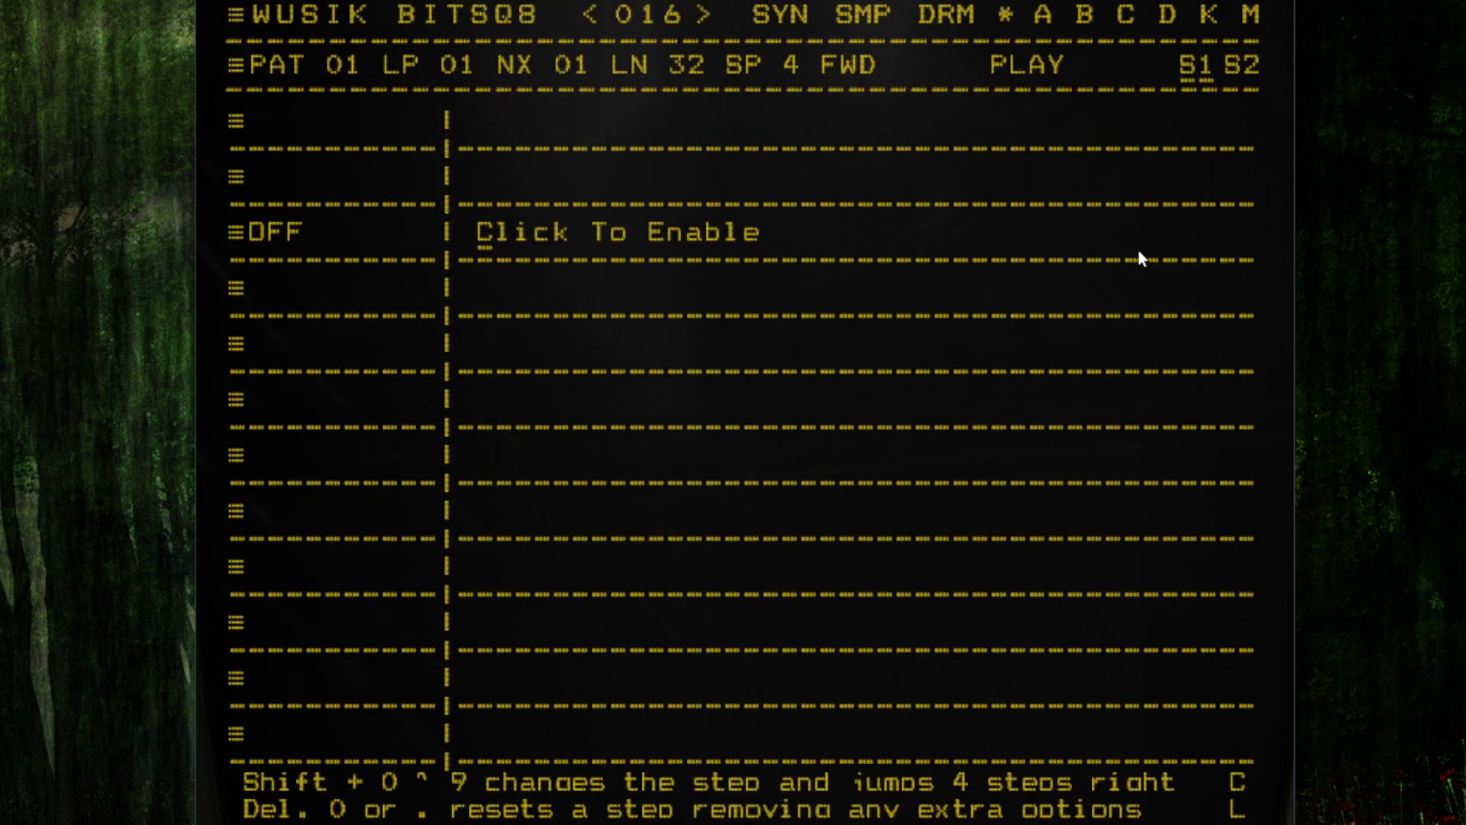
{"action": "left_click", "coordinate": [654, 13]}
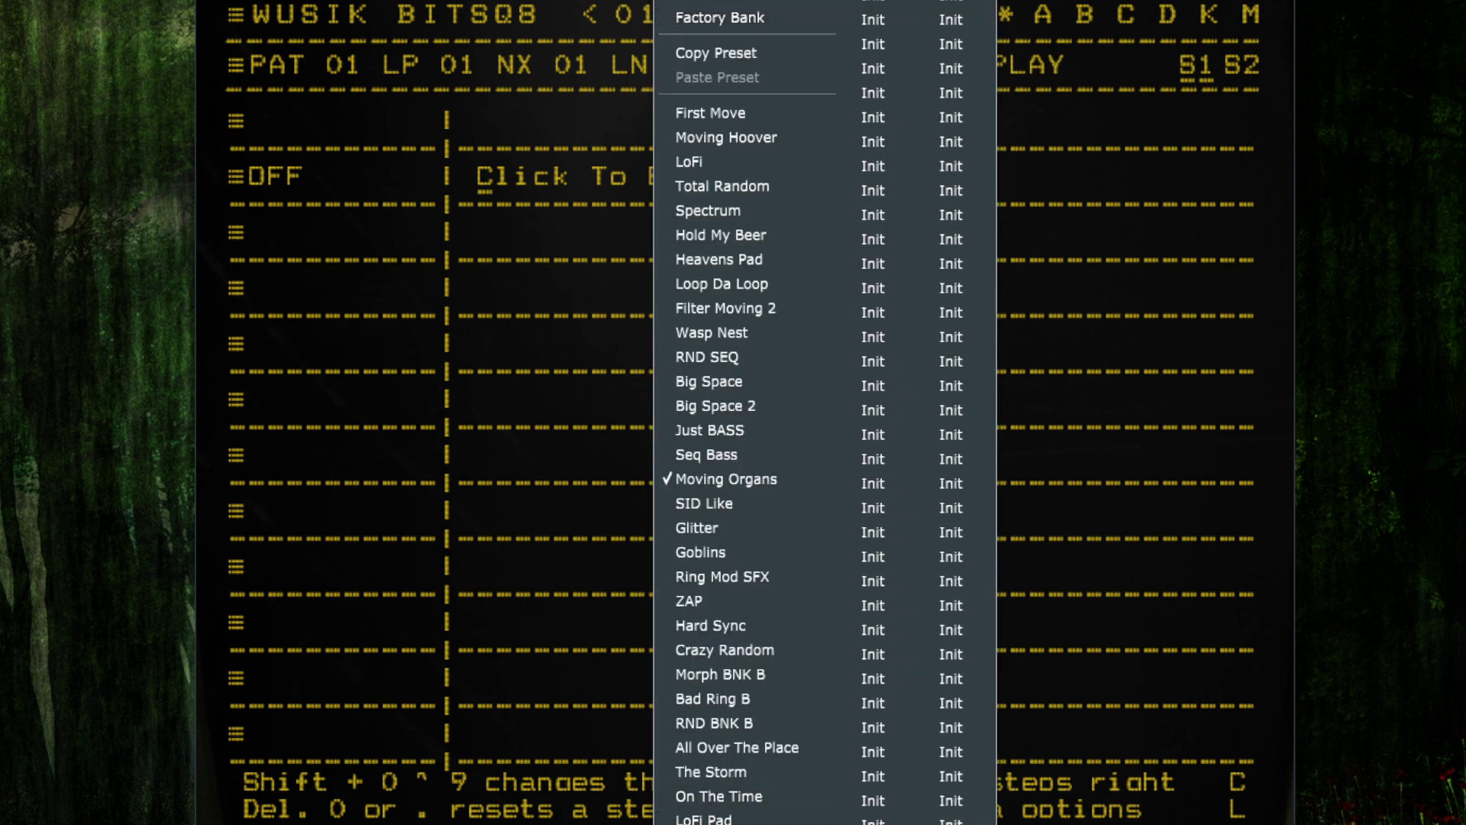
{"action": "left_click", "coordinate": [718, 824]}
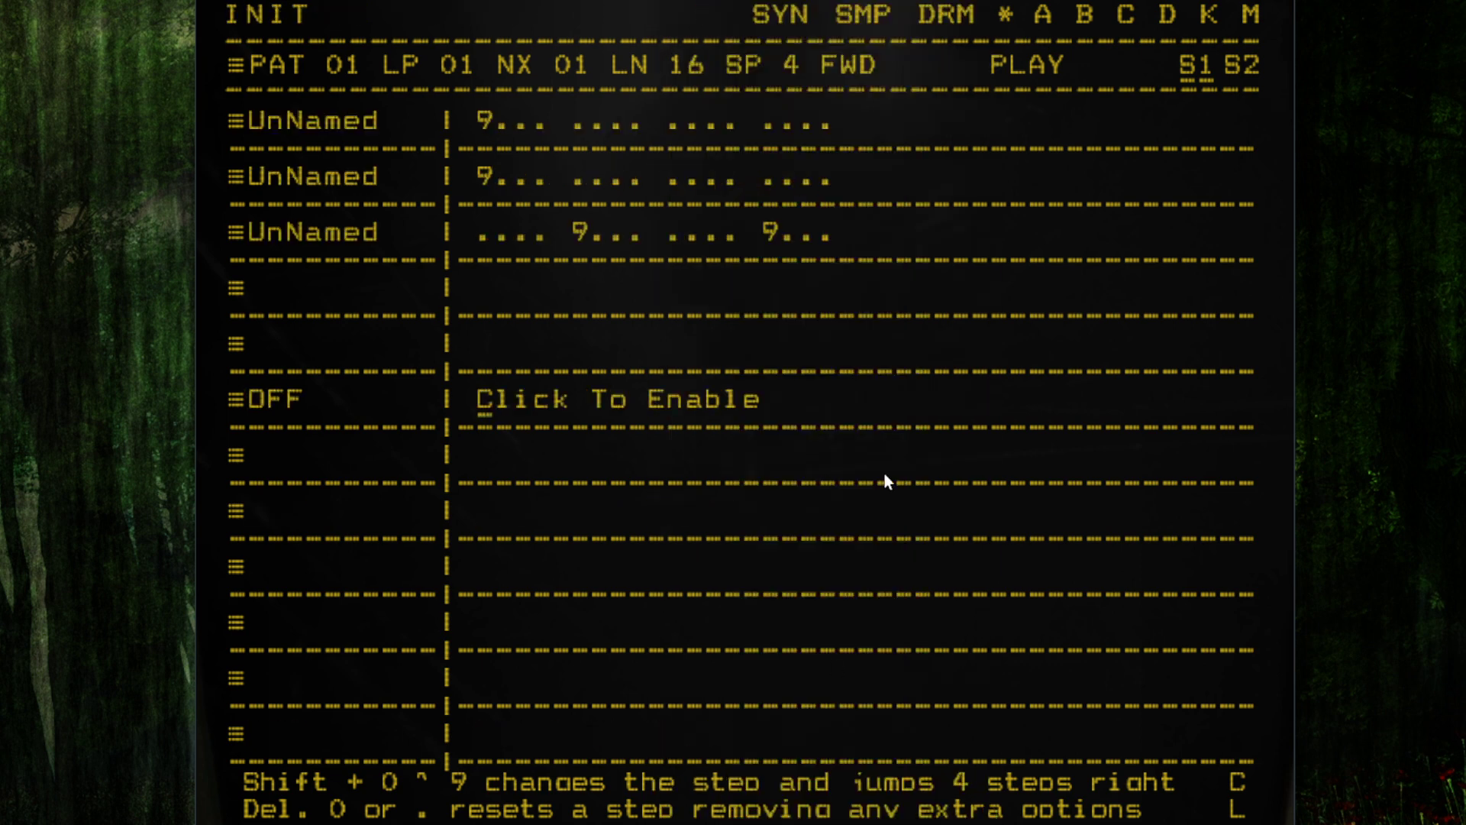
{"action": "key", "text": "Page_Down"}
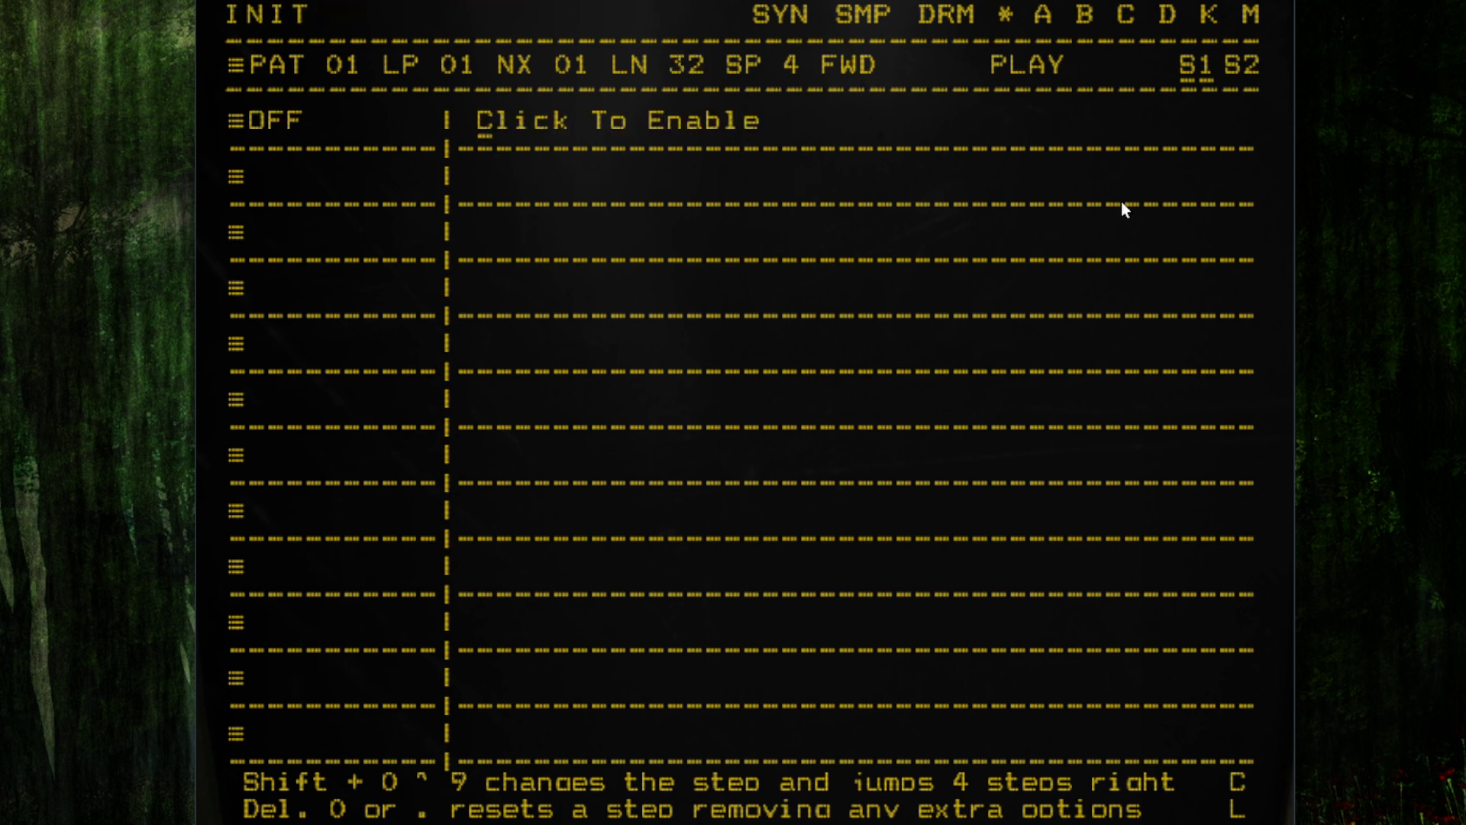
- Enable the first drum track and assign it the Drv 1 sample from the HiHat category
{"action": "left_click", "coordinate": [355, 123]}
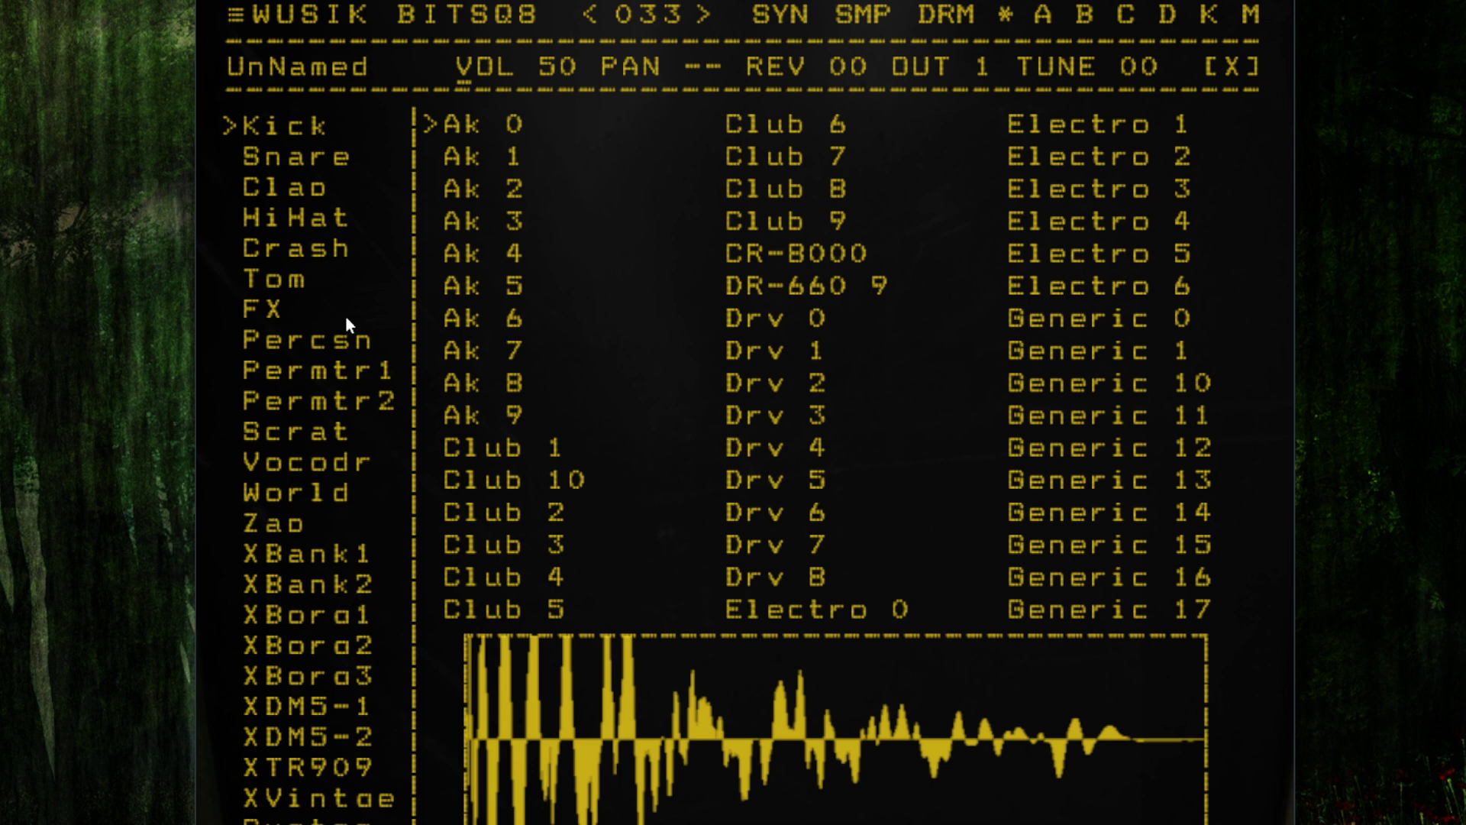
{"action": "left_click", "coordinate": [322, 224]}
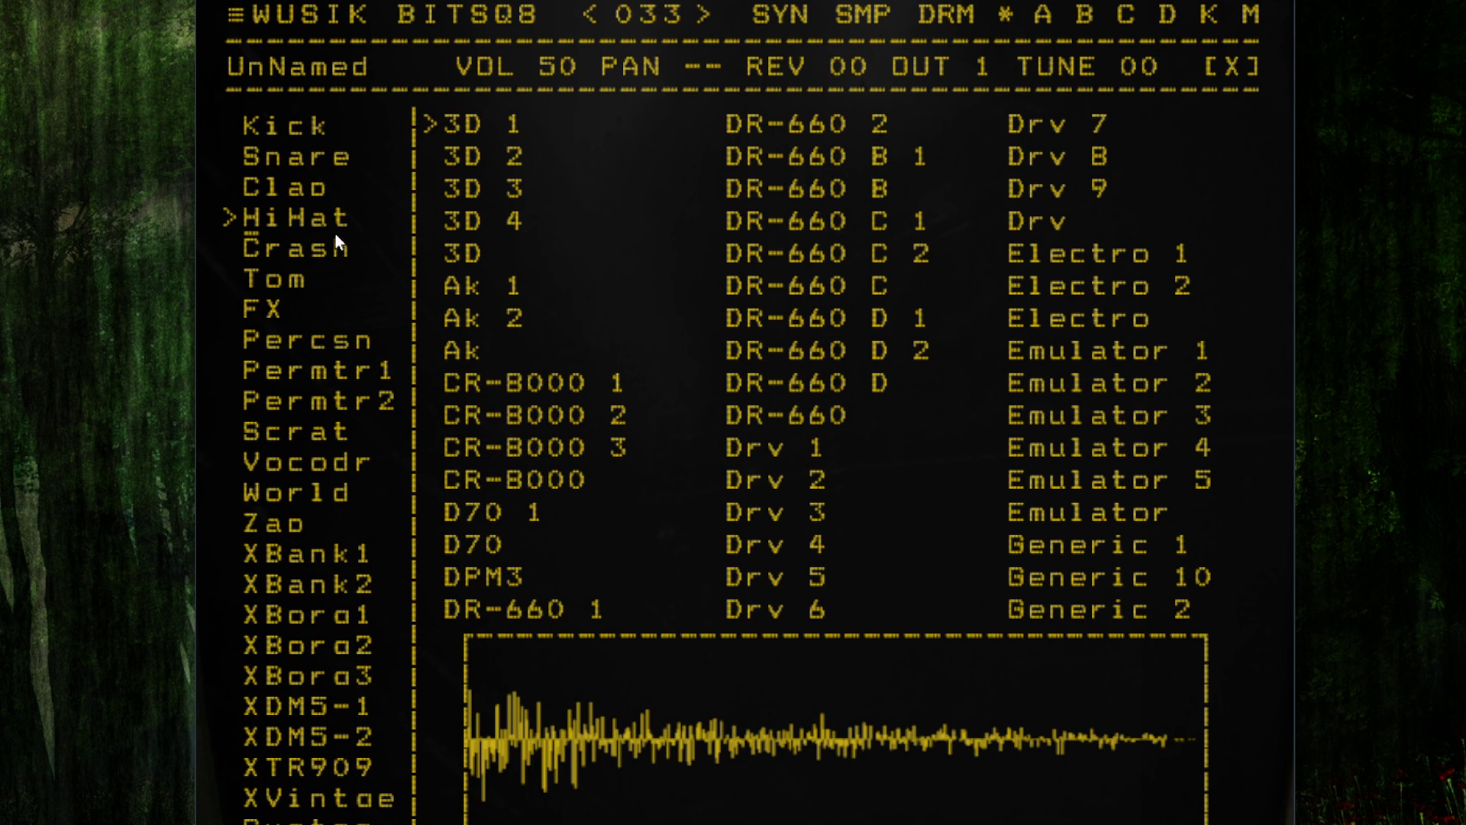
{"action": "left_click", "coordinate": [775, 445]}
{"action": "left_click", "coordinate": [1237, 70]}
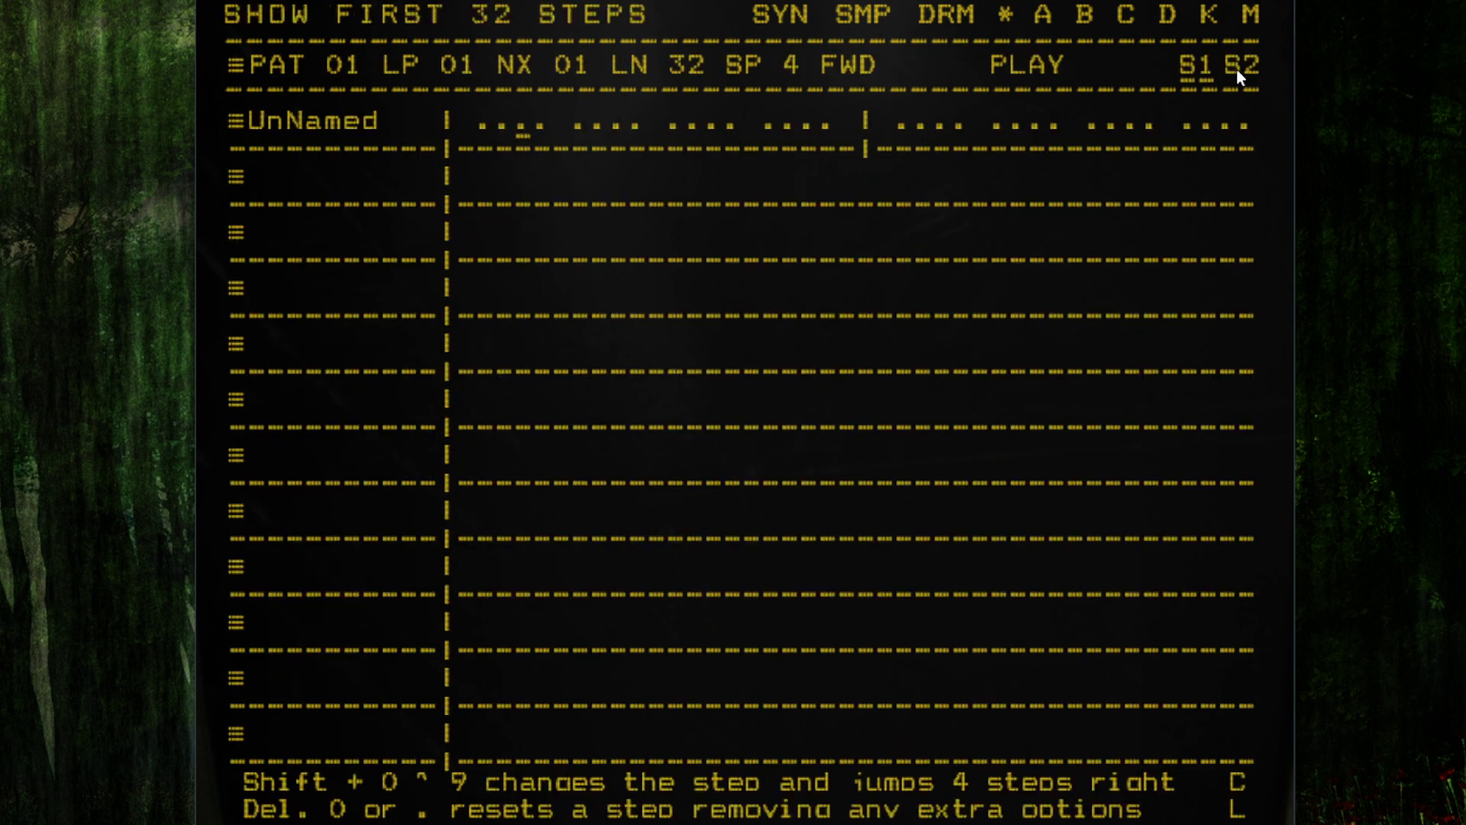
- Set the pattern length to 16 steps and add a level 9 hit on the first track's step 1
{"action": "scroll", "coordinate": [683, 65], "scroll_direction": "down", "scroll_amount": 15}
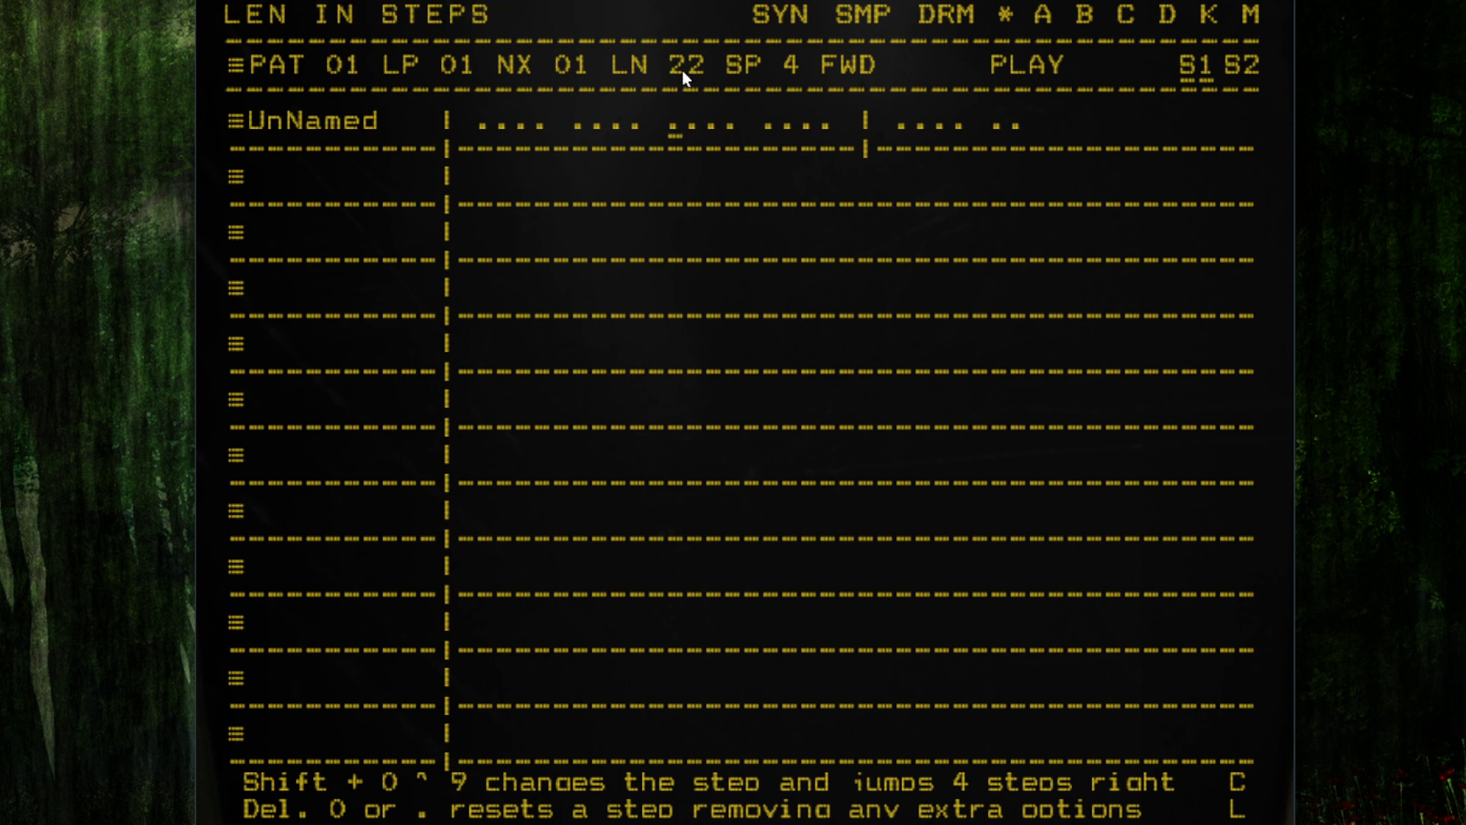
{"action": "scroll", "coordinate": [683, 68], "scroll_direction": "down", "scroll_amount": 1}
{"action": "left_click", "coordinate": [483, 122]}
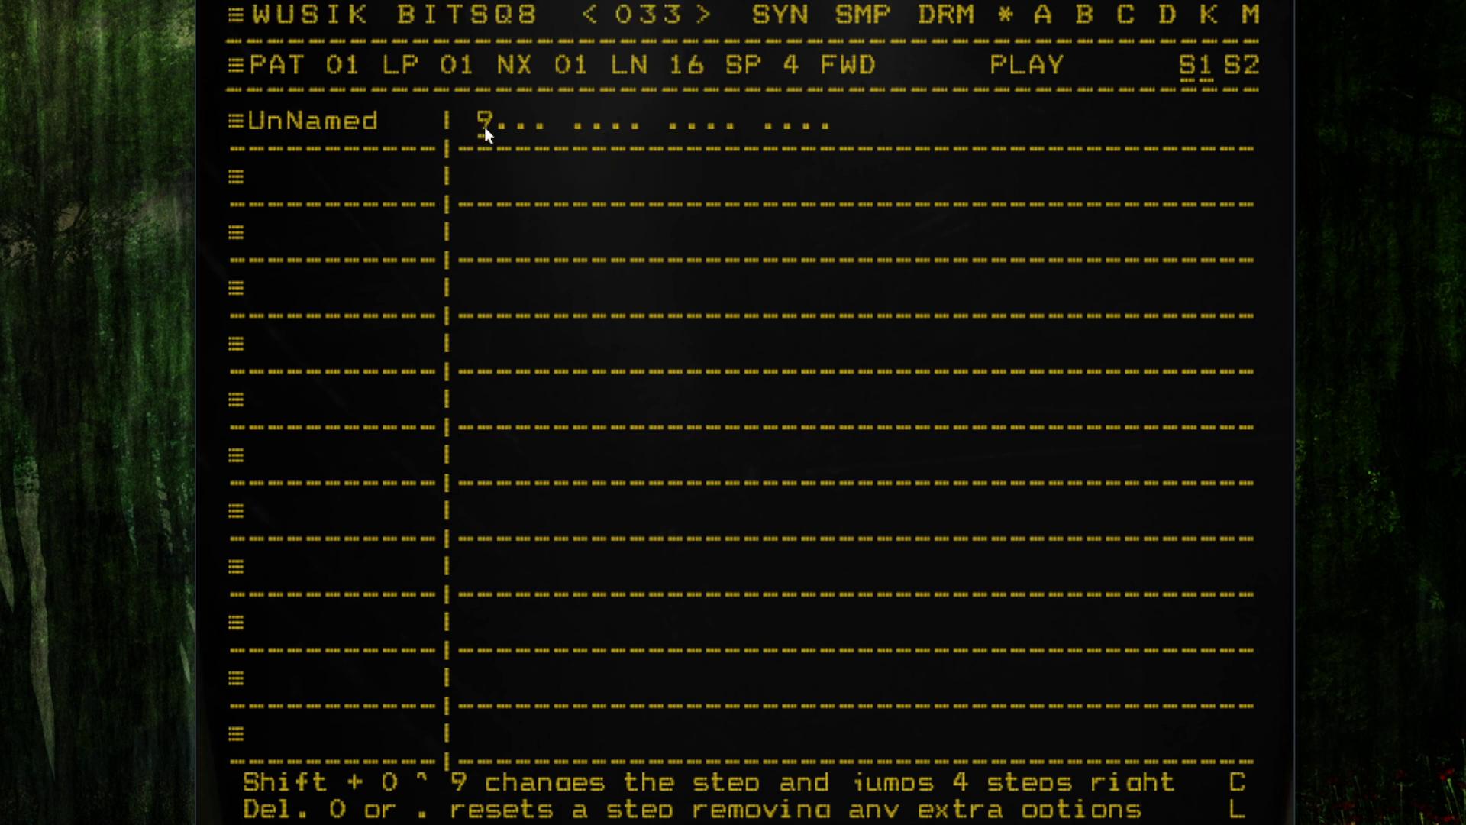
- Turn on random Sample Index for step 1 and set its sample offset to 10
{"action": "right_click", "coordinate": [483, 127]}
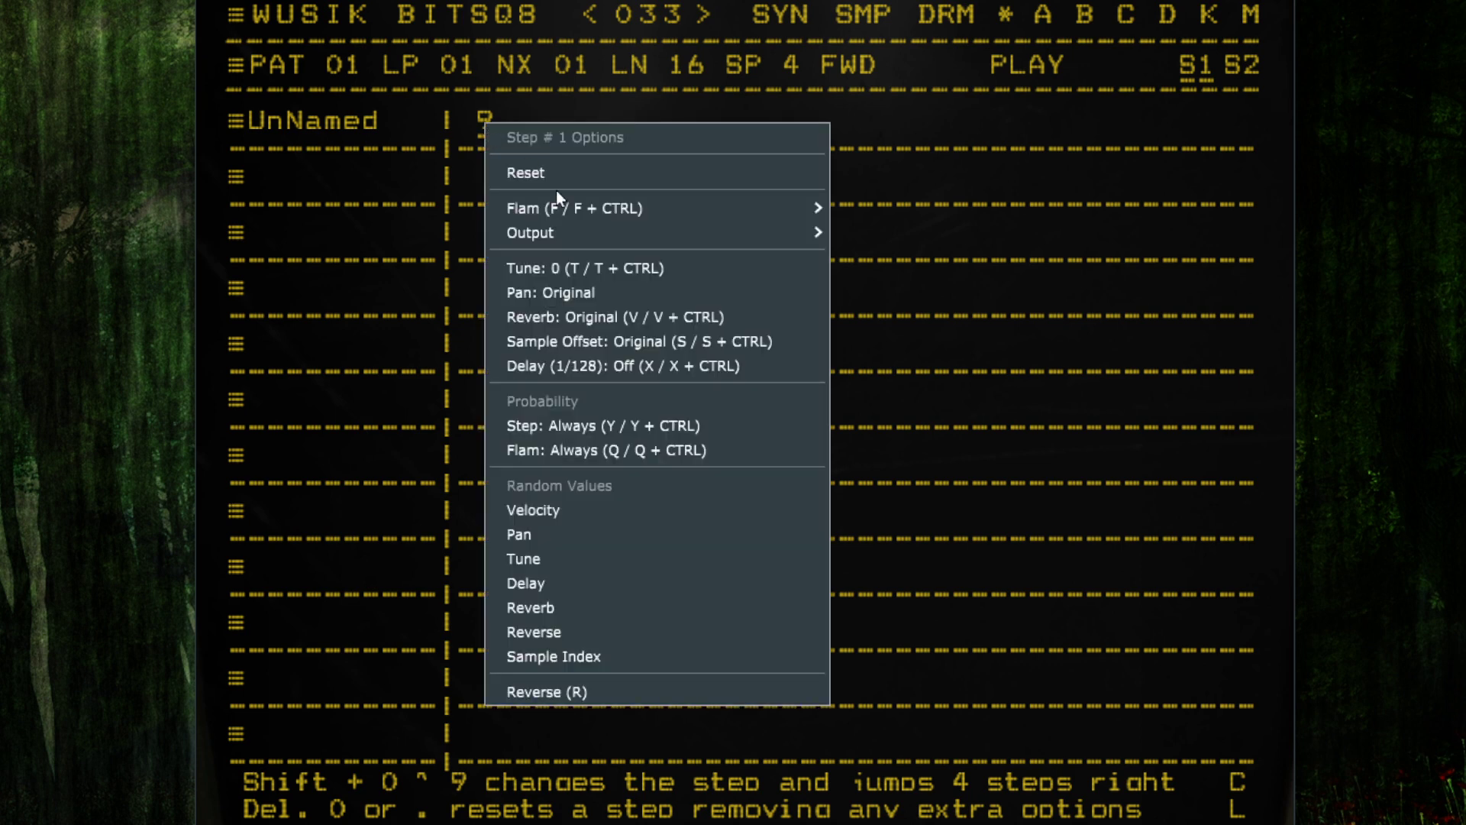
{"action": "left_click", "coordinate": [644, 652]}
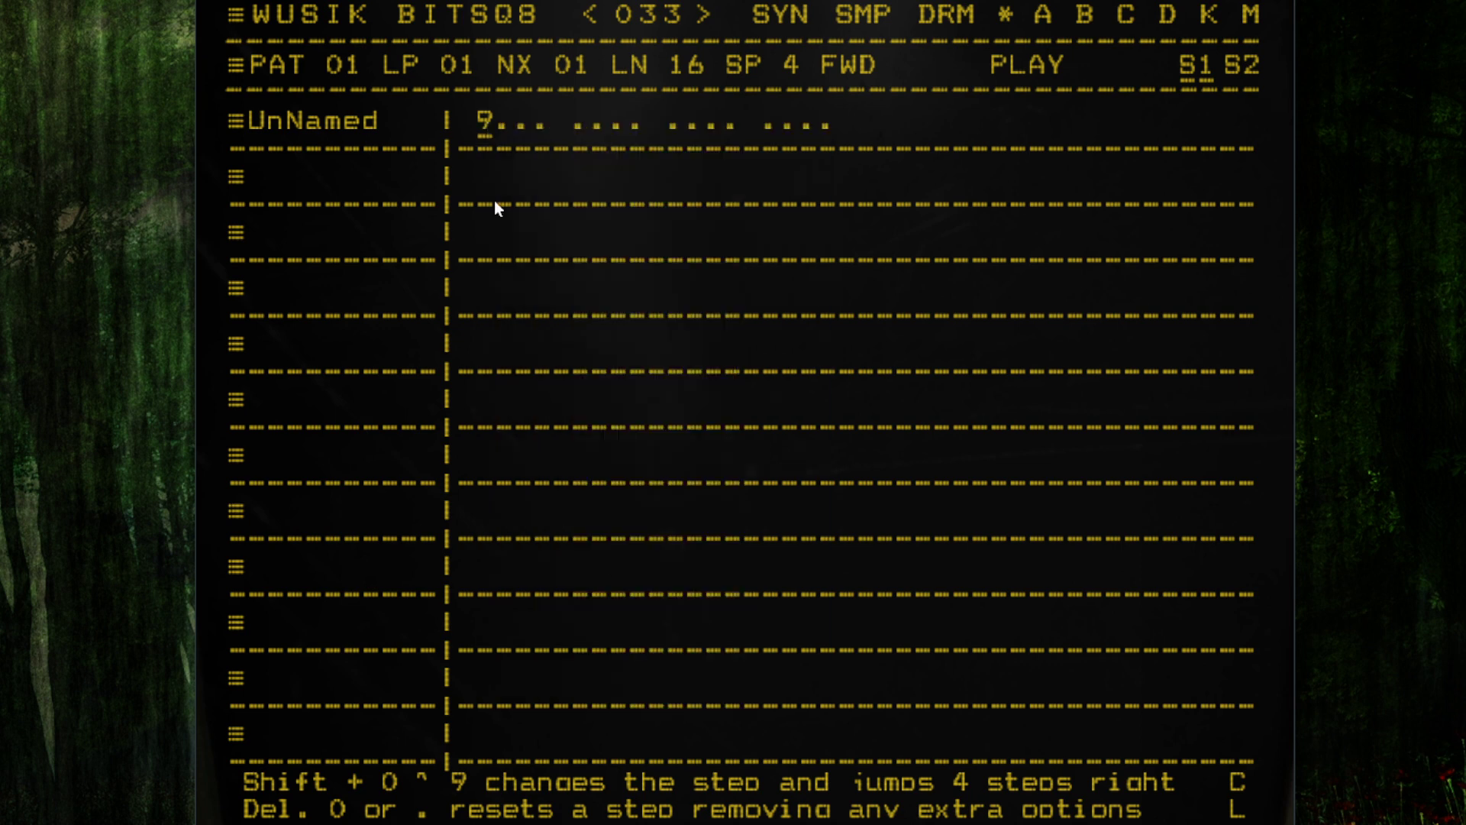
{"action": "right_click", "coordinate": [488, 126]}
{"action": "left_click", "coordinate": [689, 341]}
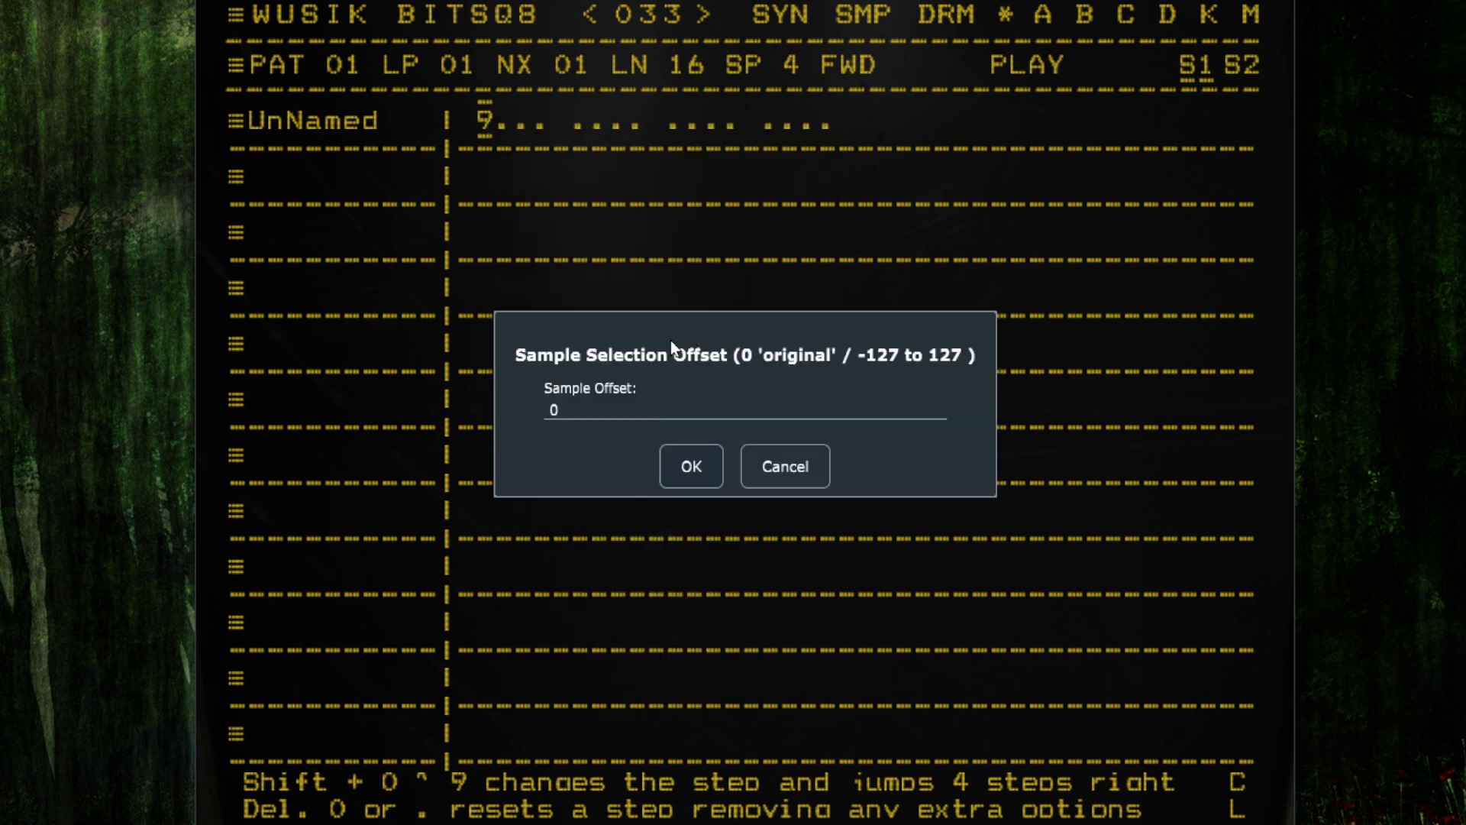
{"action": "double_click", "coordinate": [650, 400]}
{"action": "type", "text": "10"}
{"action": "key", "text": "Return"}
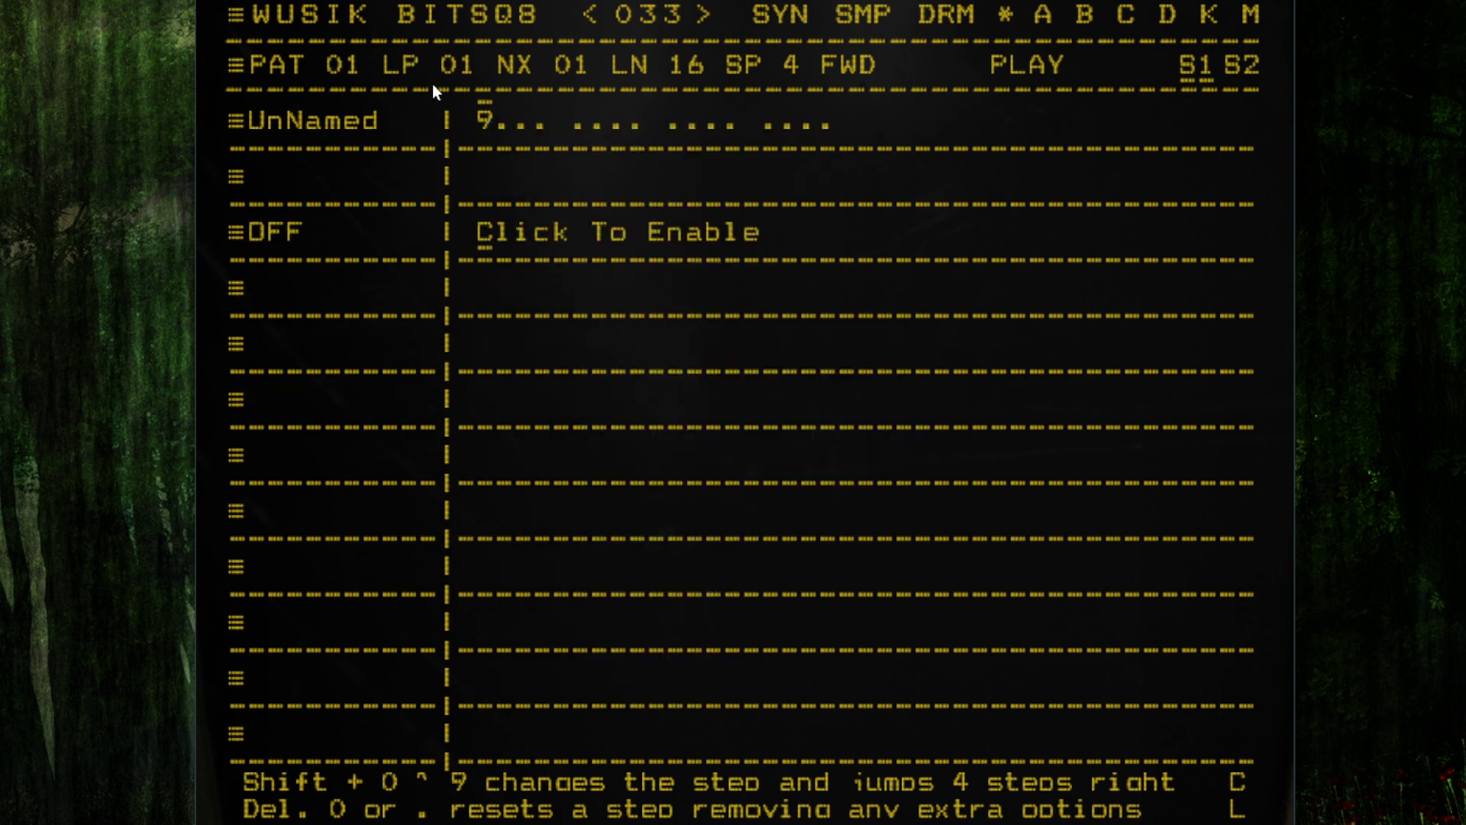
- Duplicate step 1 with its options across all 16 steps of the first track and play the pattern briefly
{"action": "left_click", "coordinate": [705, 14]}
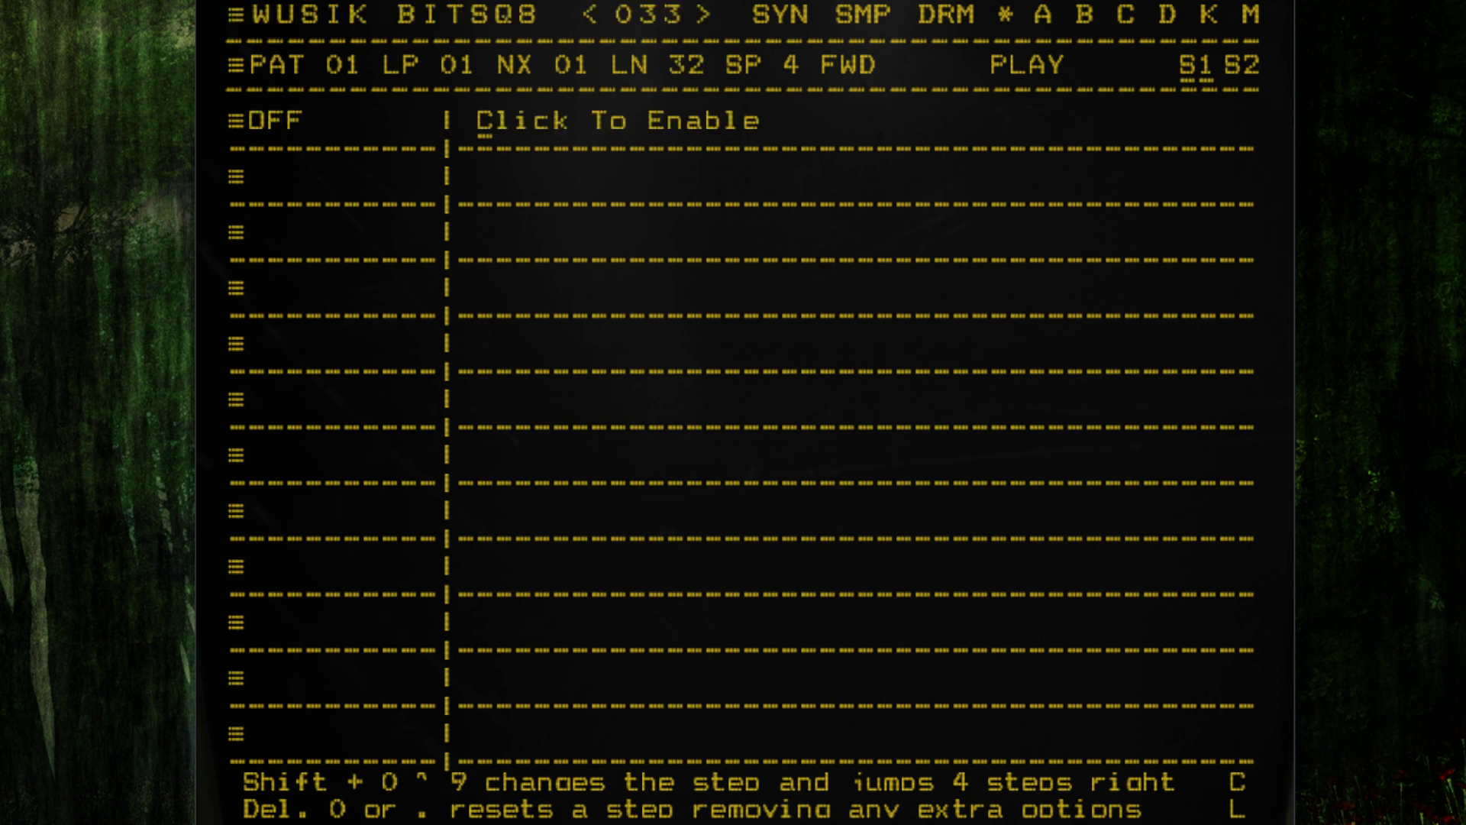
{"action": "left_click", "coordinate": [485, 120]}
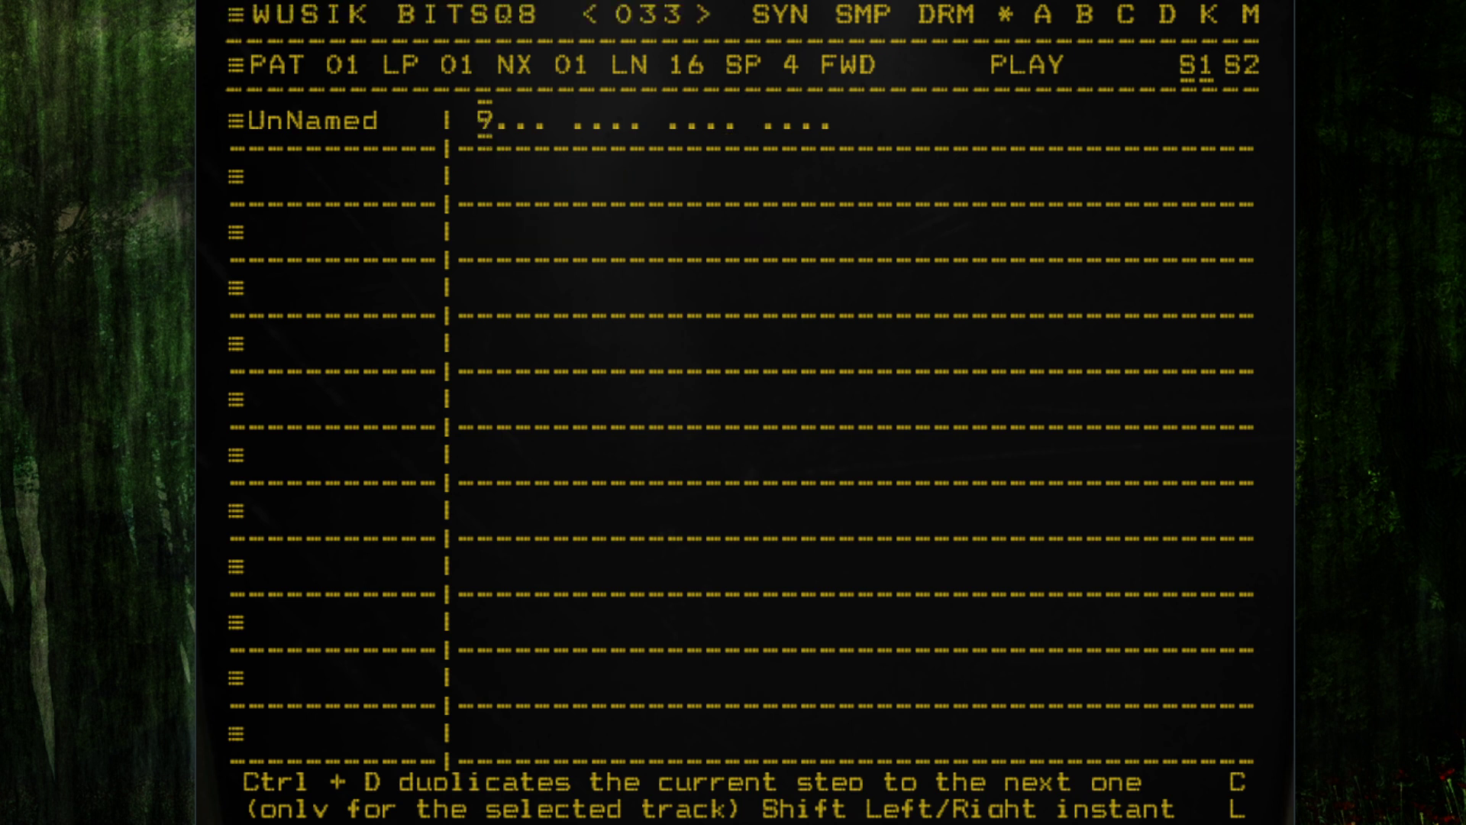
{"action": "type", "text": "9999 9999"}
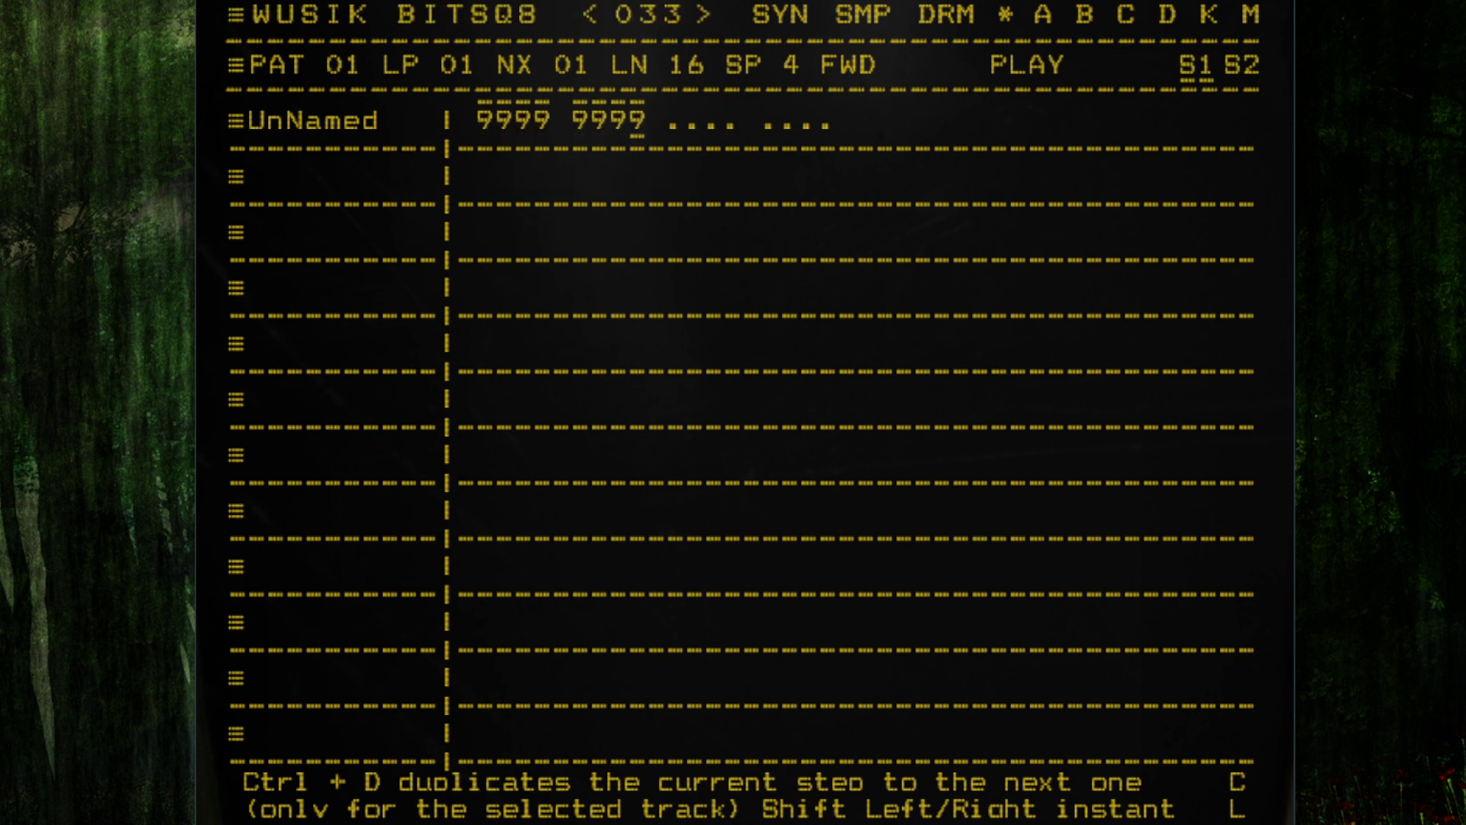
{"action": "type", "text": " 9999 9999"}
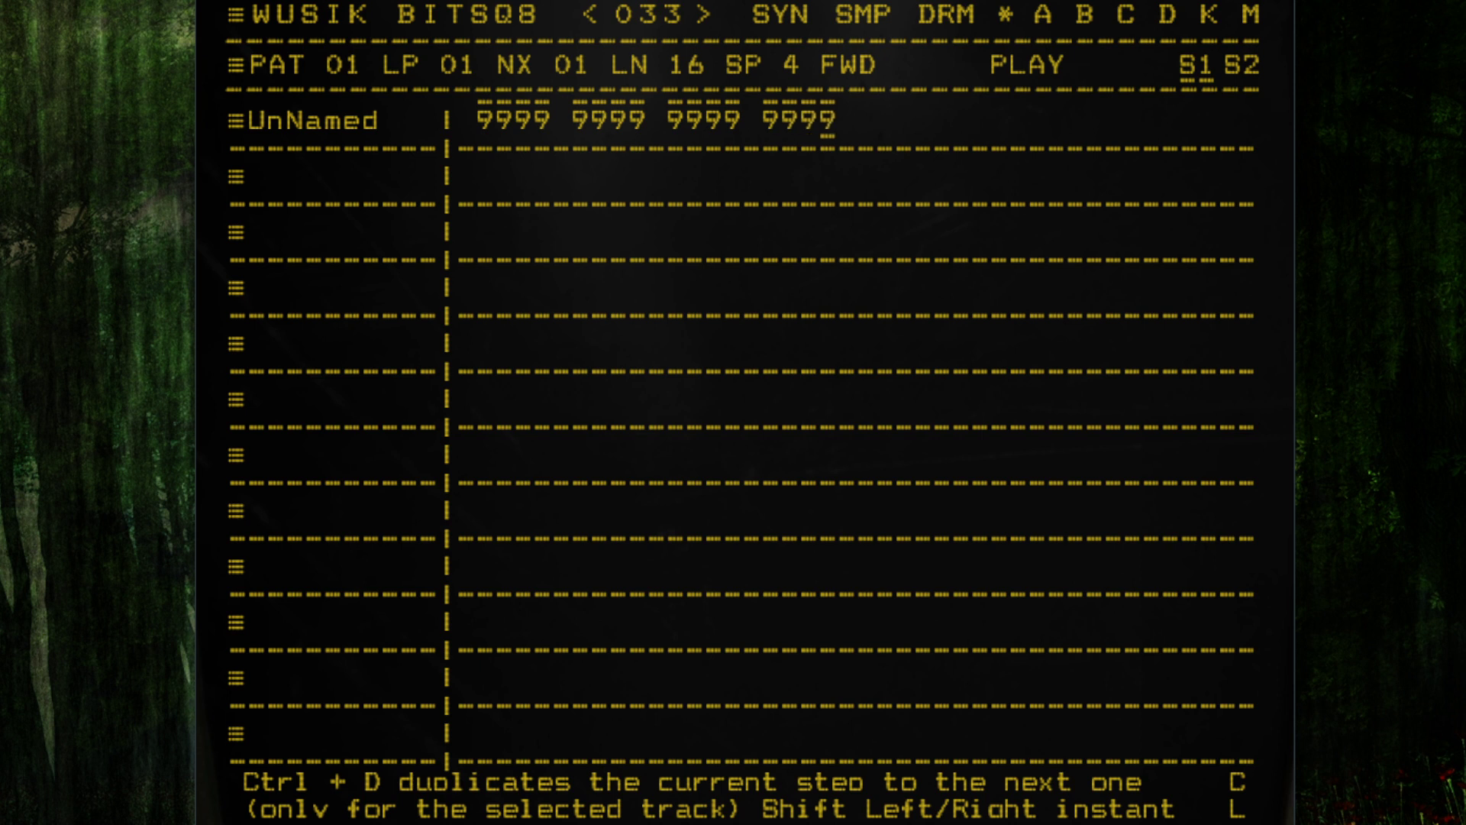
{"action": "key", "text": "space"}
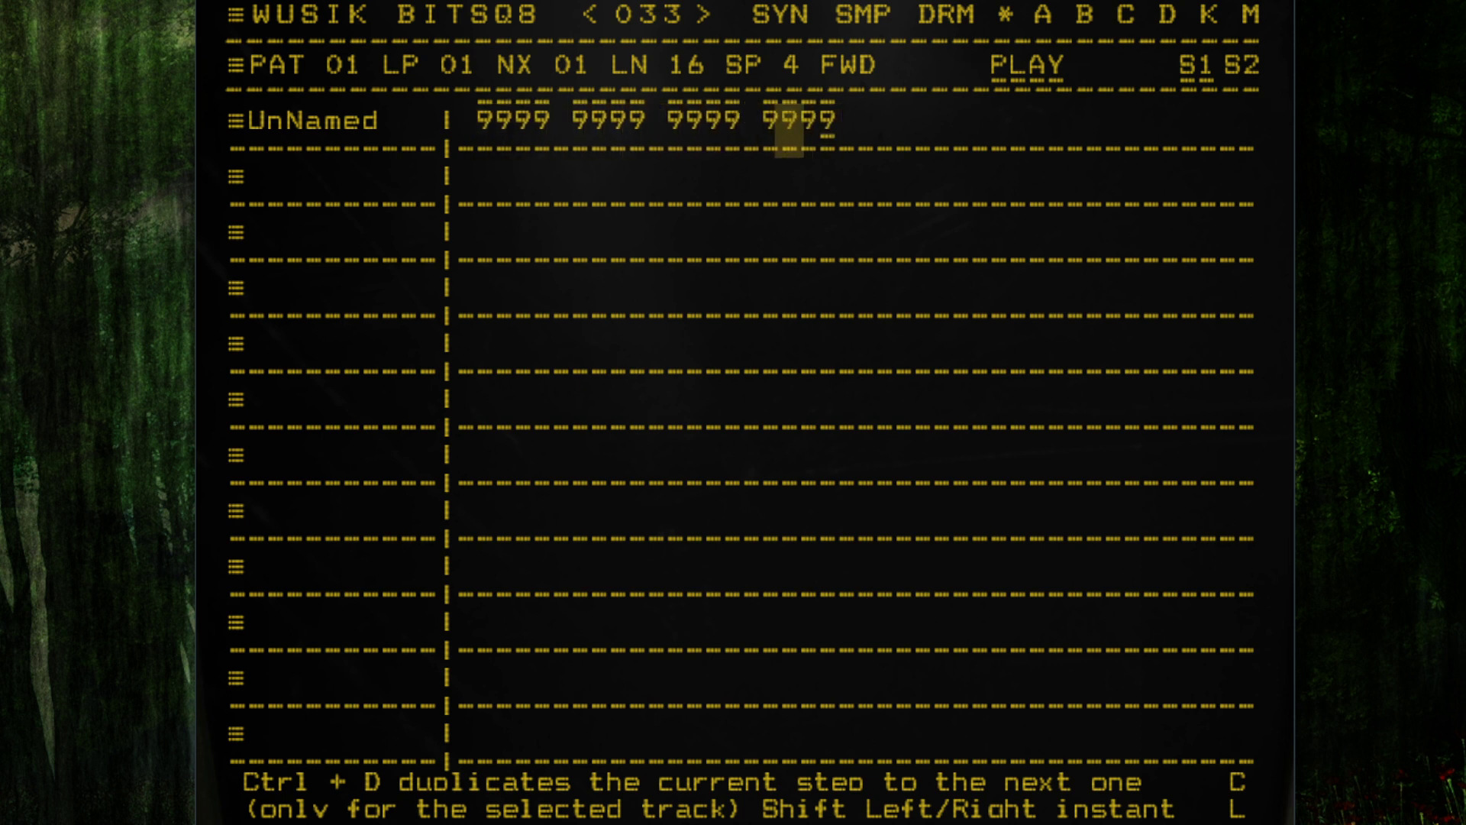
{"action": "key", "text": "space"}
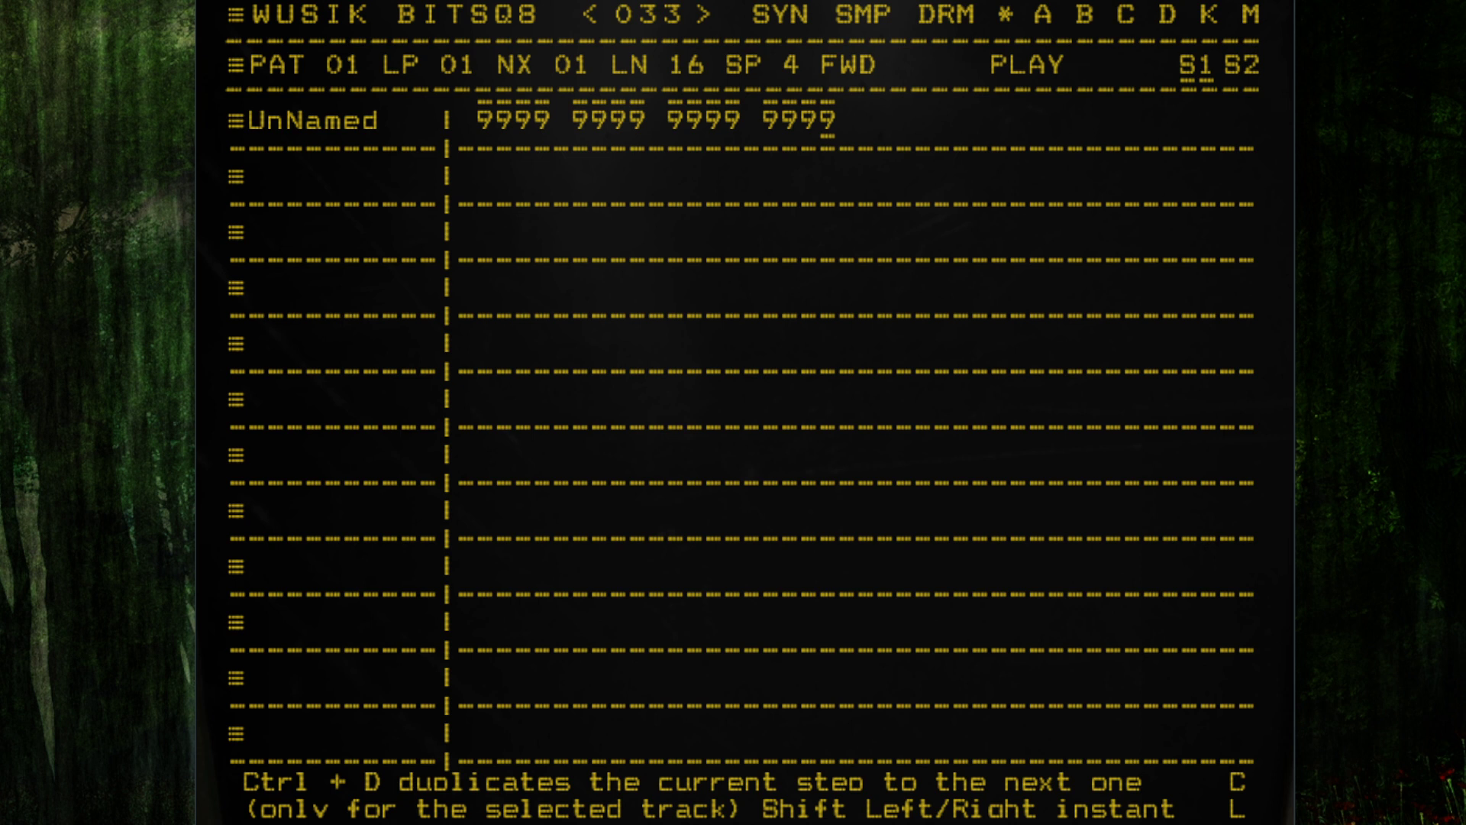
- Change the first track's sample to Emulator 1 in the HiHat category and stop the pattern after auditioning it
{"action": "left_click", "coordinate": [882, 16]}
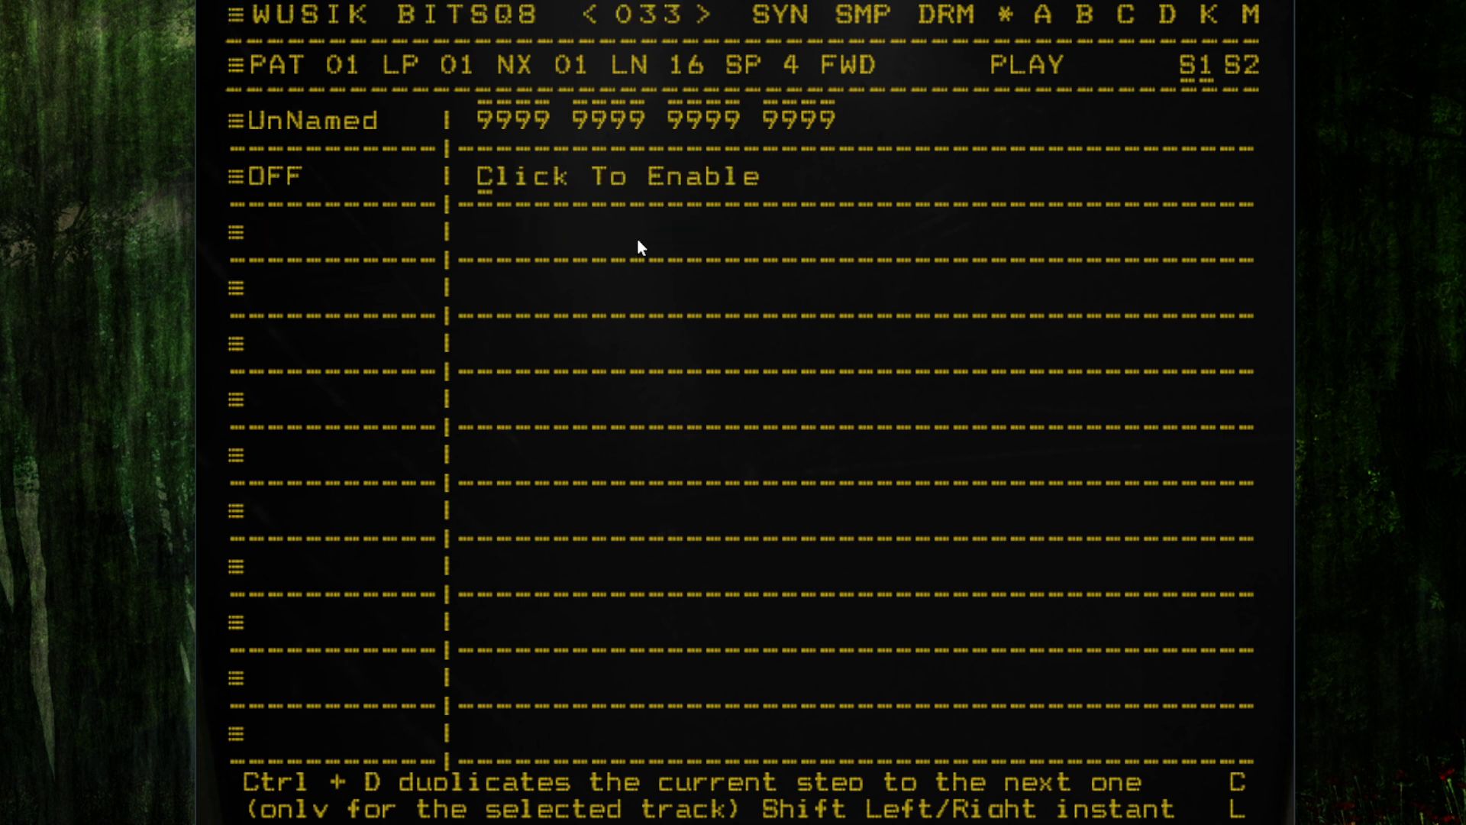
{"action": "left_click", "coordinate": [379, 119]}
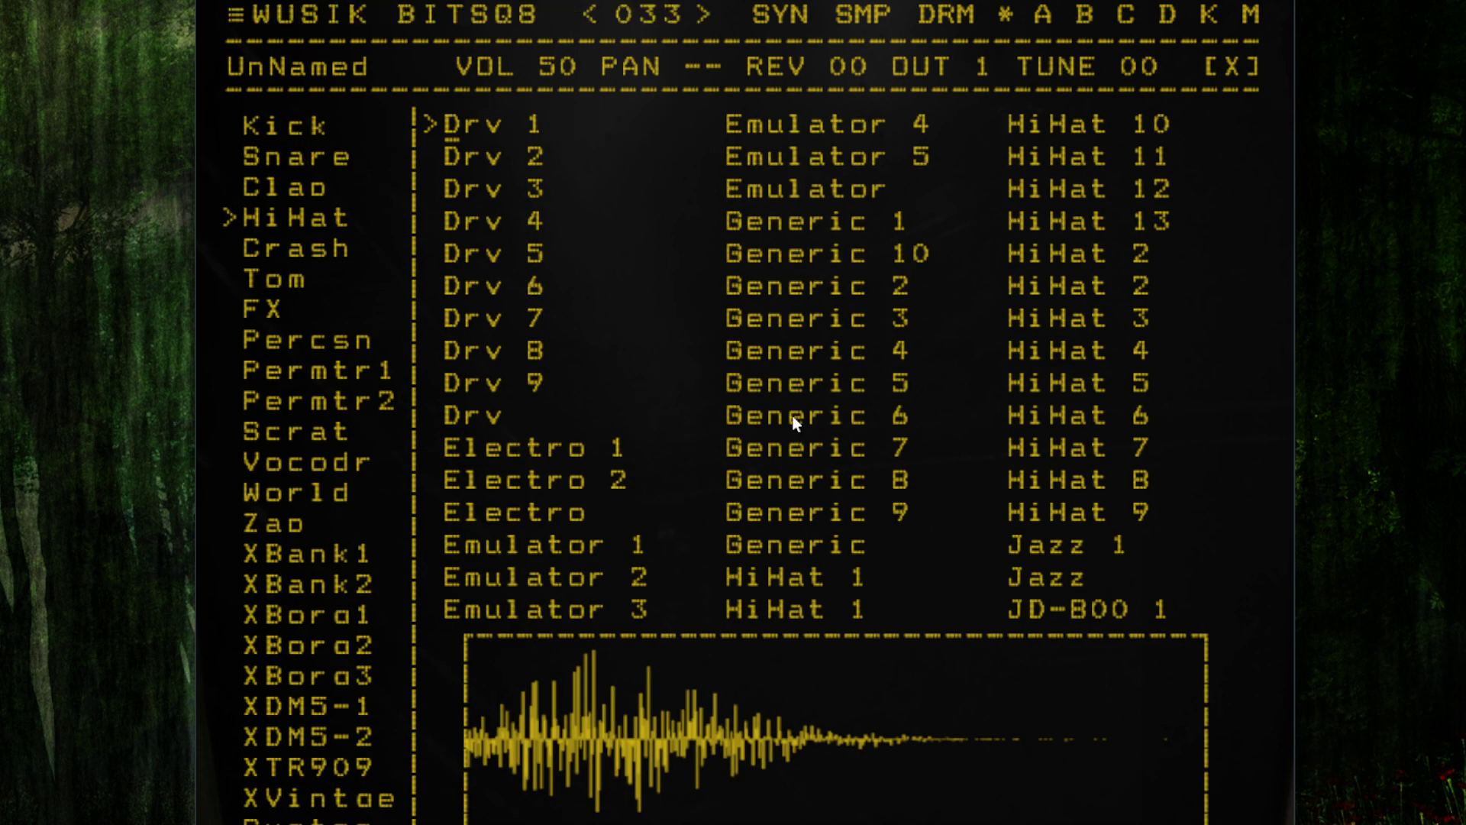
{"action": "scroll", "coordinate": [656, 355], "scroll_direction": "up", "scroll_amount": 1}
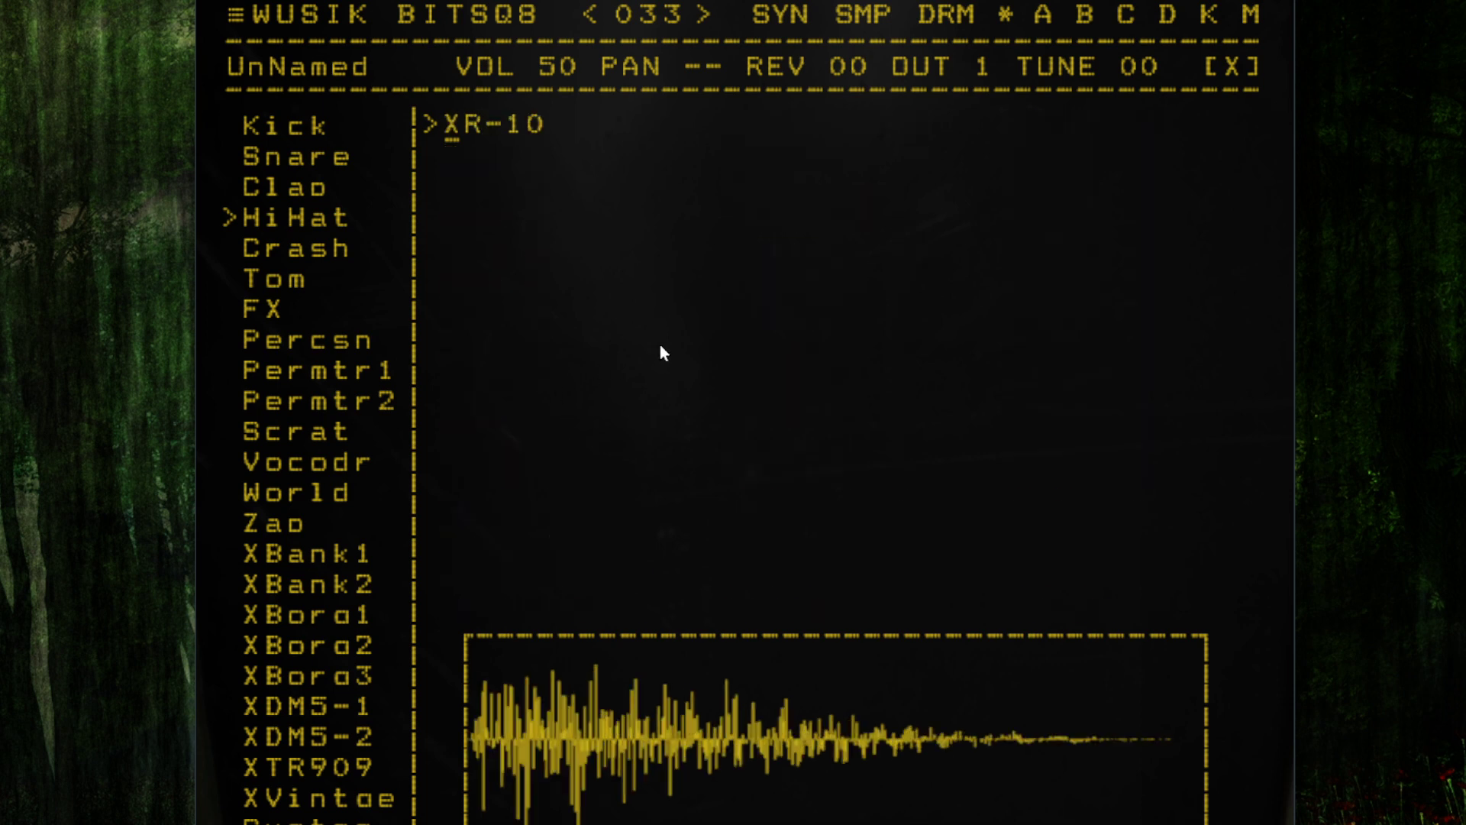
{"action": "scroll", "coordinate": [656, 349], "scroll_direction": "up", "scroll_amount": 3}
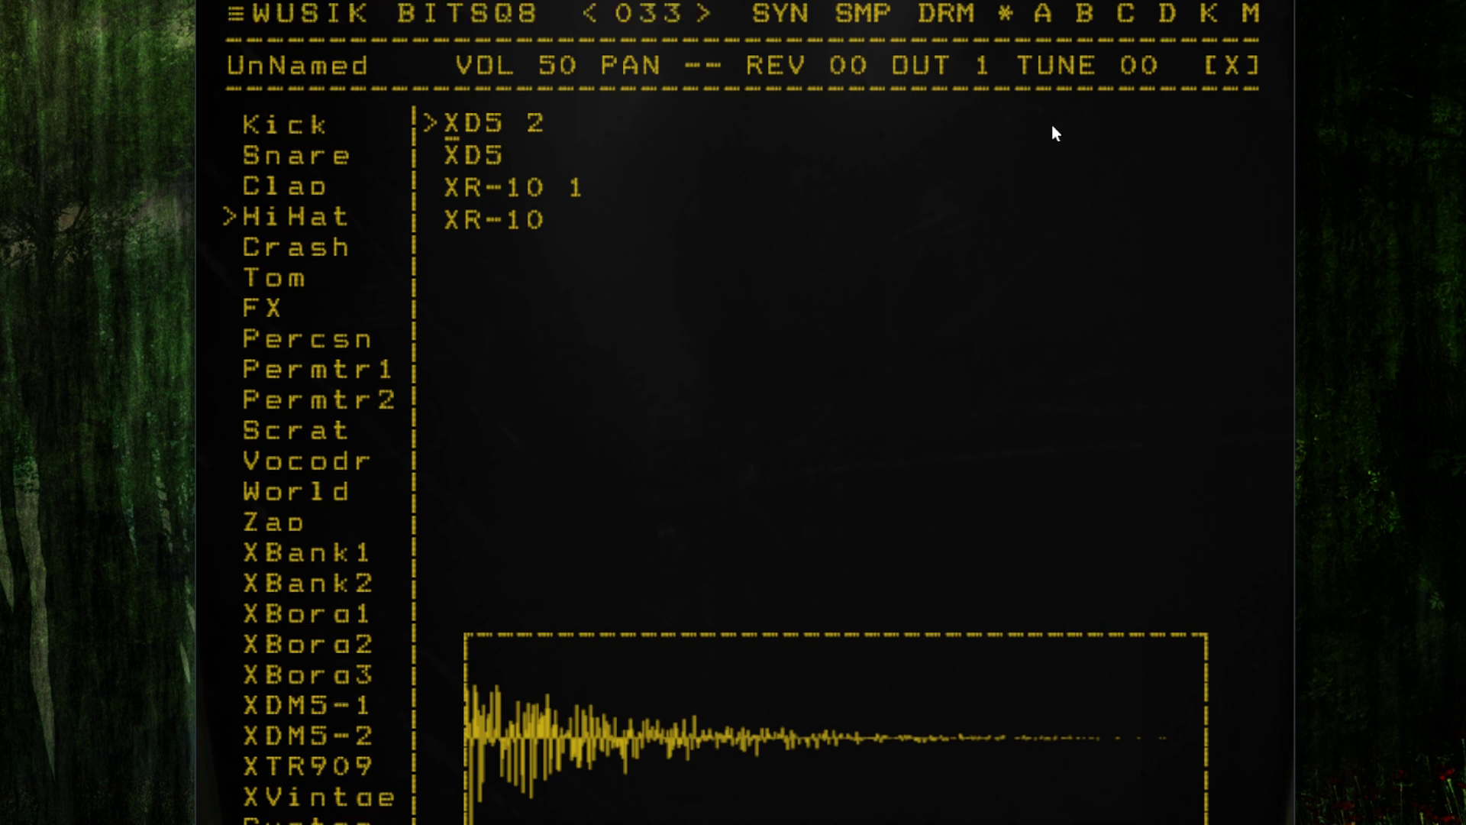
{"action": "scroll", "coordinate": [754, 203], "scroll_direction": "down", "scroll_amount": 4}
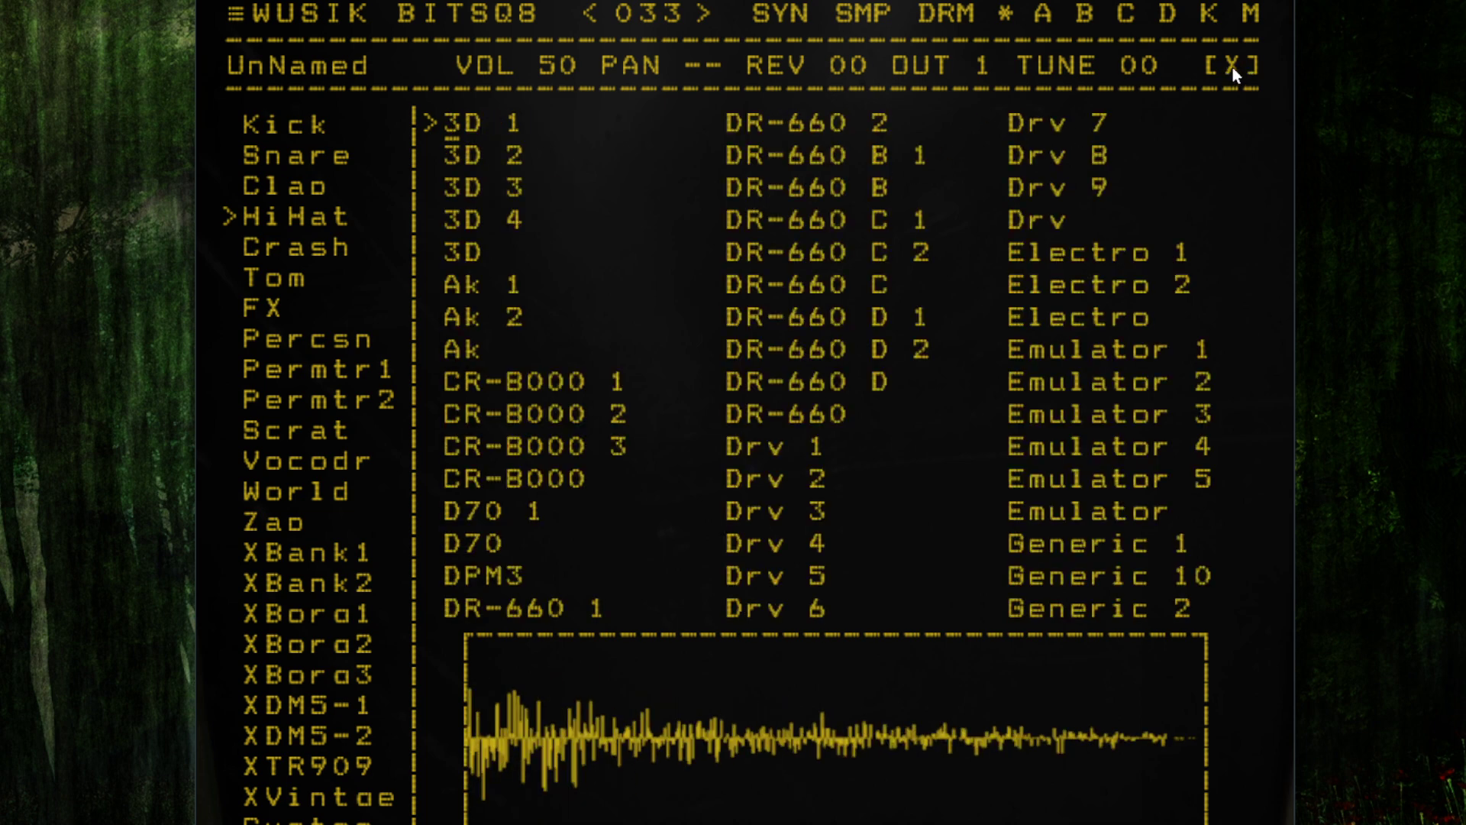
{"action": "left_click", "coordinate": [1082, 347]}
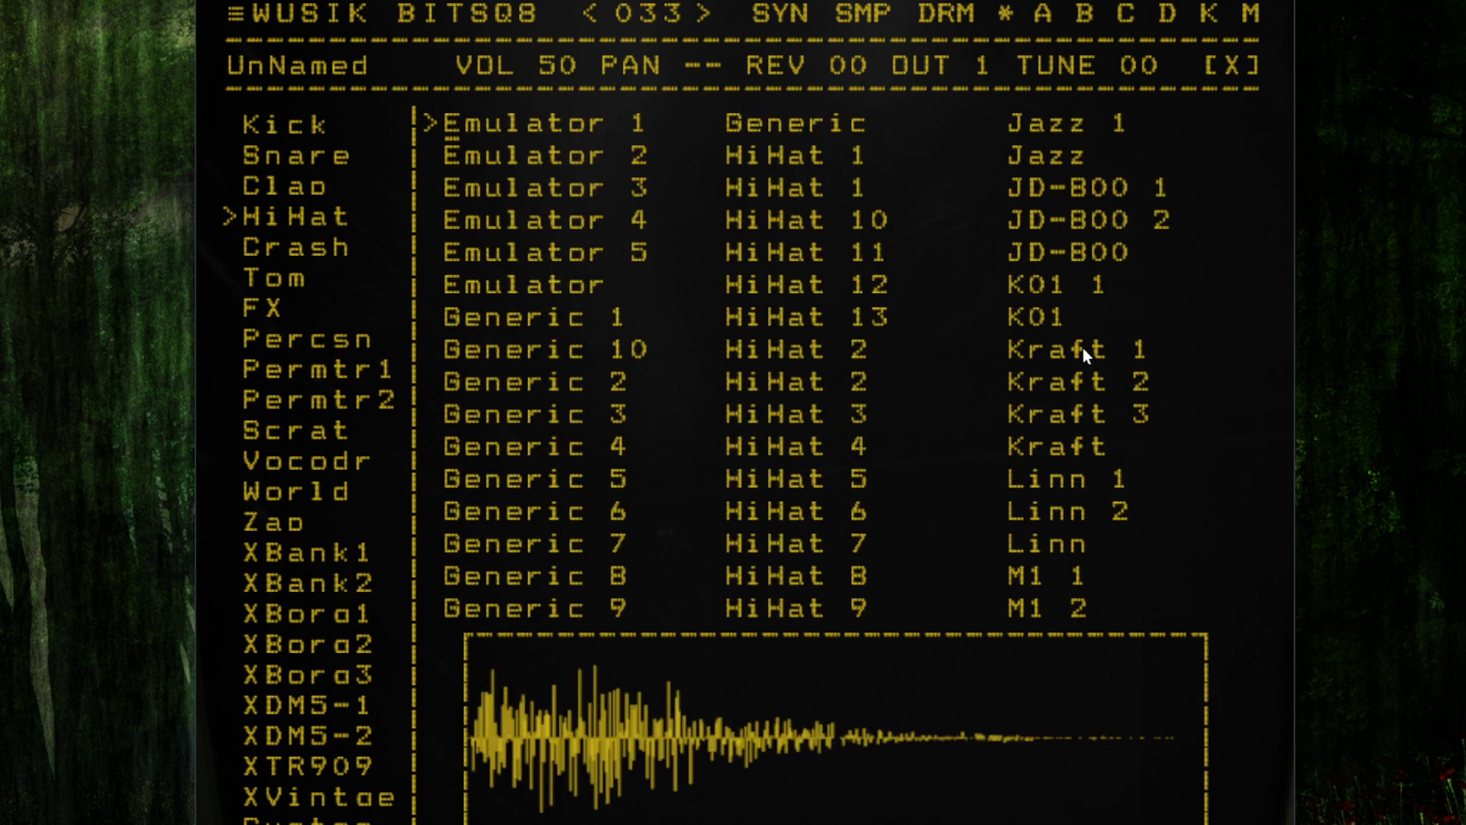
{"action": "left_click", "coordinate": [1224, 65]}
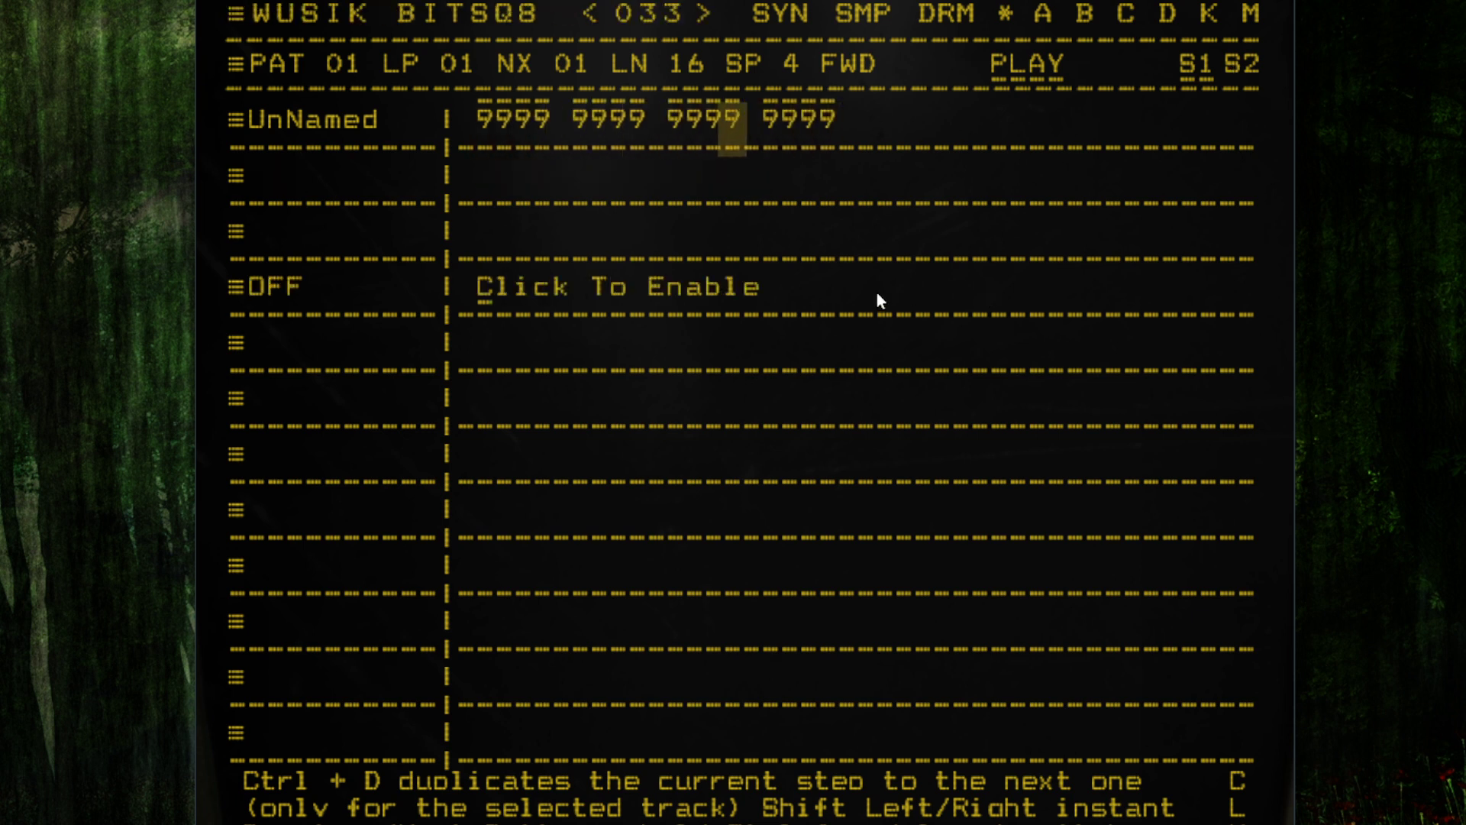
{"action": "key", "text": "space"}
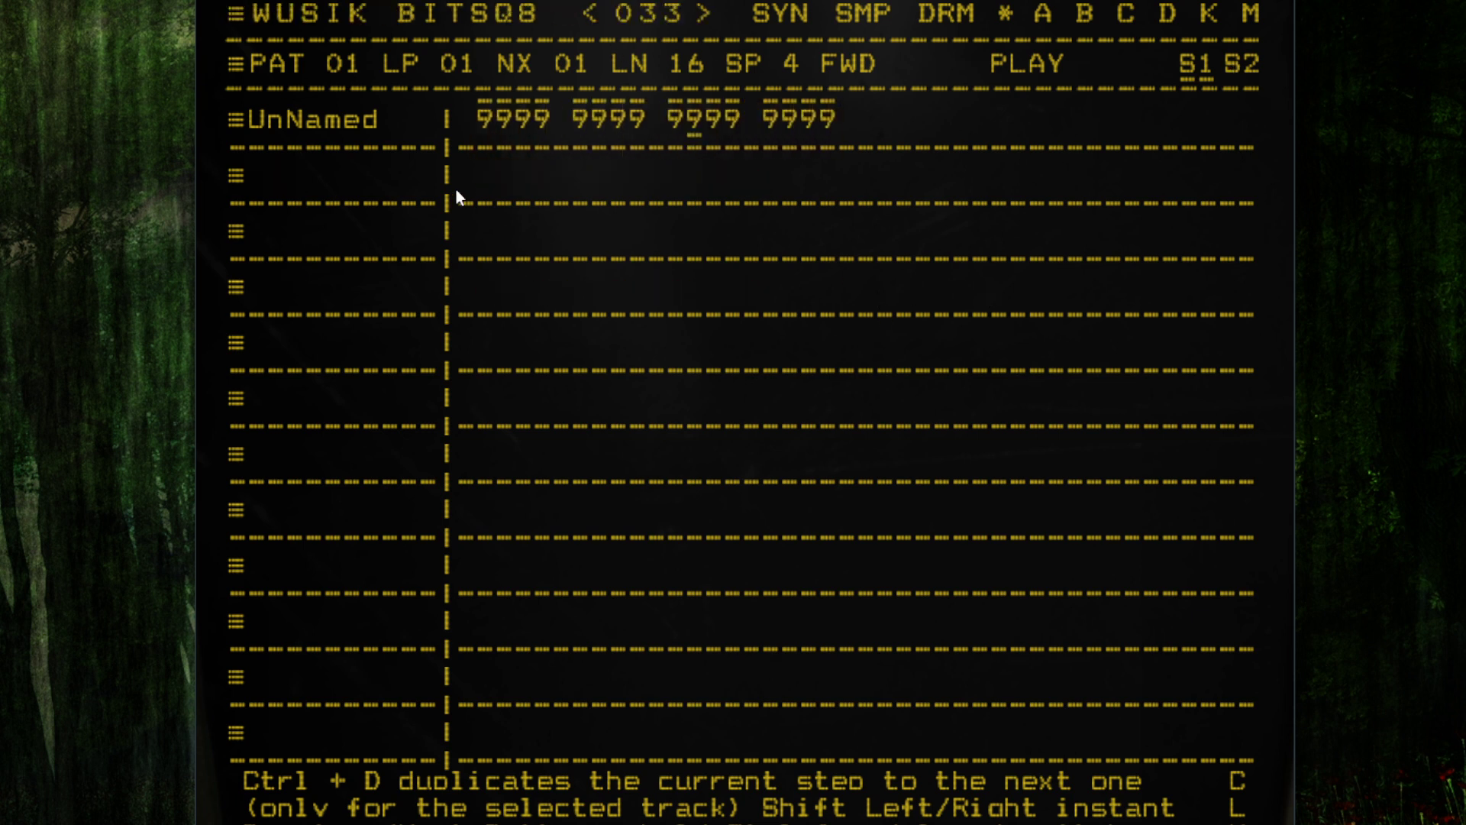
- Turn on random Velocity for step 1 of the first track
{"action": "right_click", "coordinate": [486, 123]}
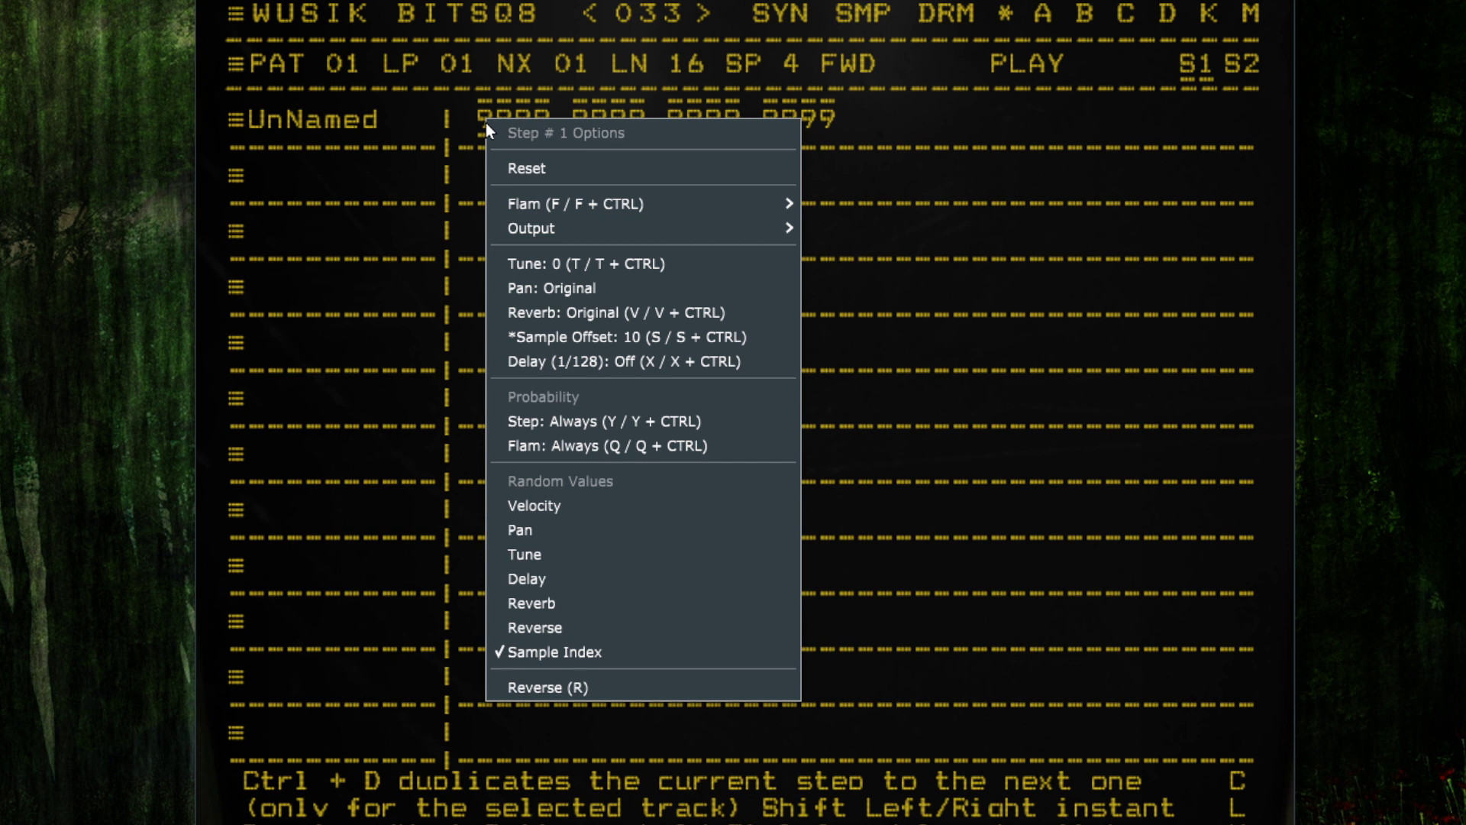
{"action": "left_click", "coordinate": [652, 505]}
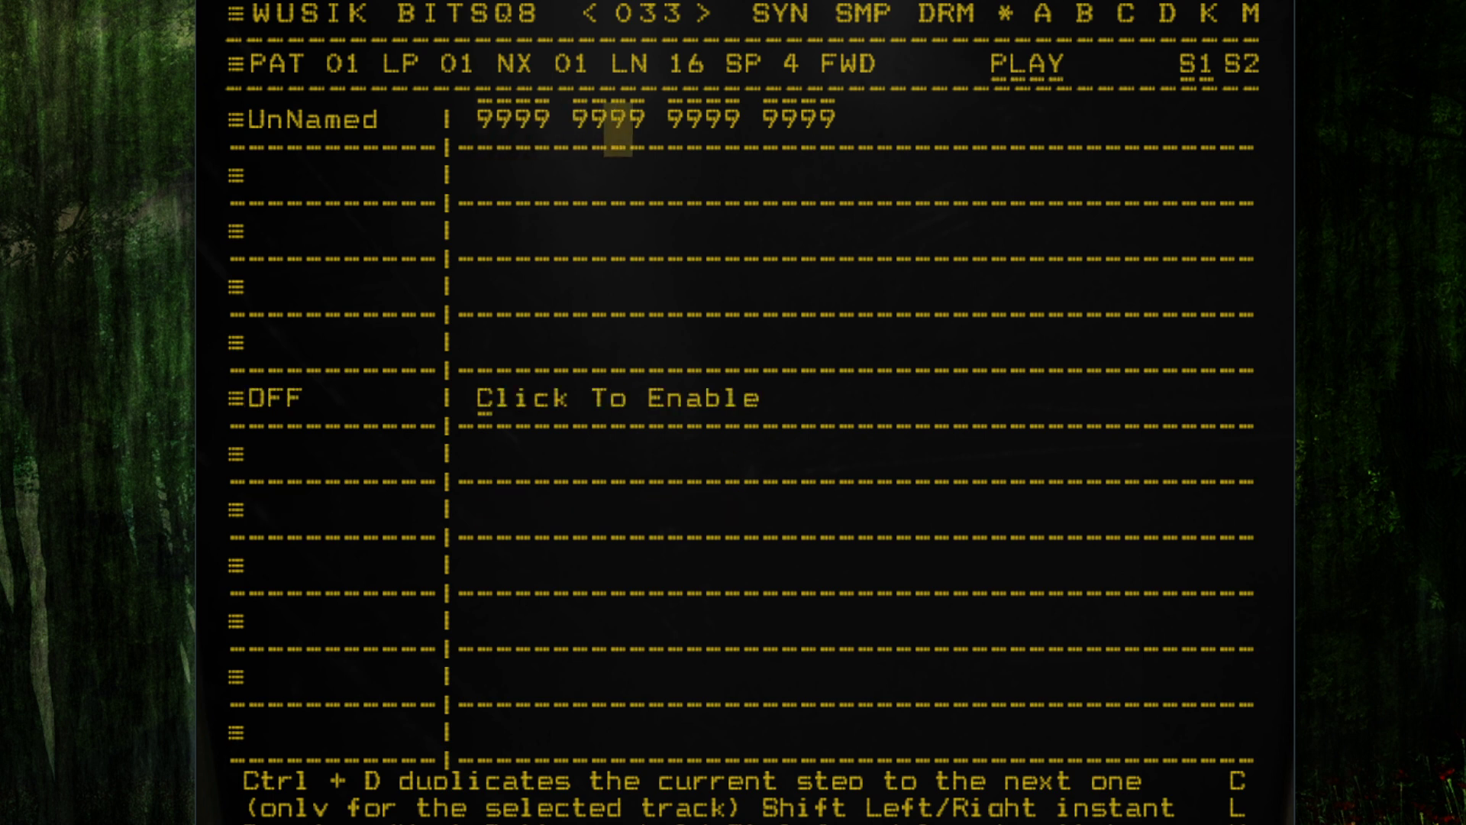
{"action": "scroll", "coordinate": [1038, 267], "scroll_direction": "down", "scroll_amount": 2}
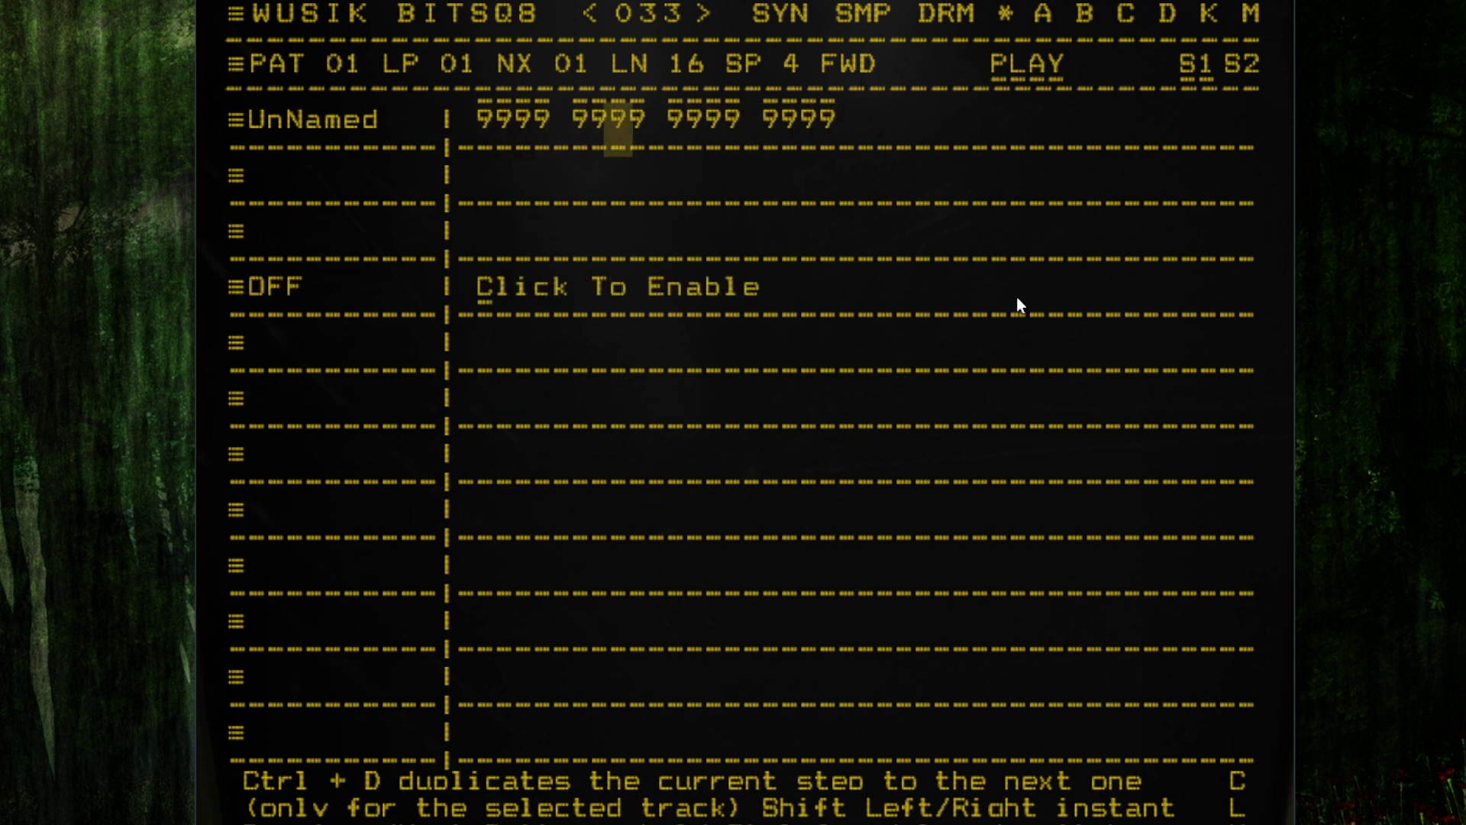
- Stop playback and browse sample categories for the first track, choosing HiHats 1 from XDM5-1
{"action": "left_click", "coordinate": [808, 120]}
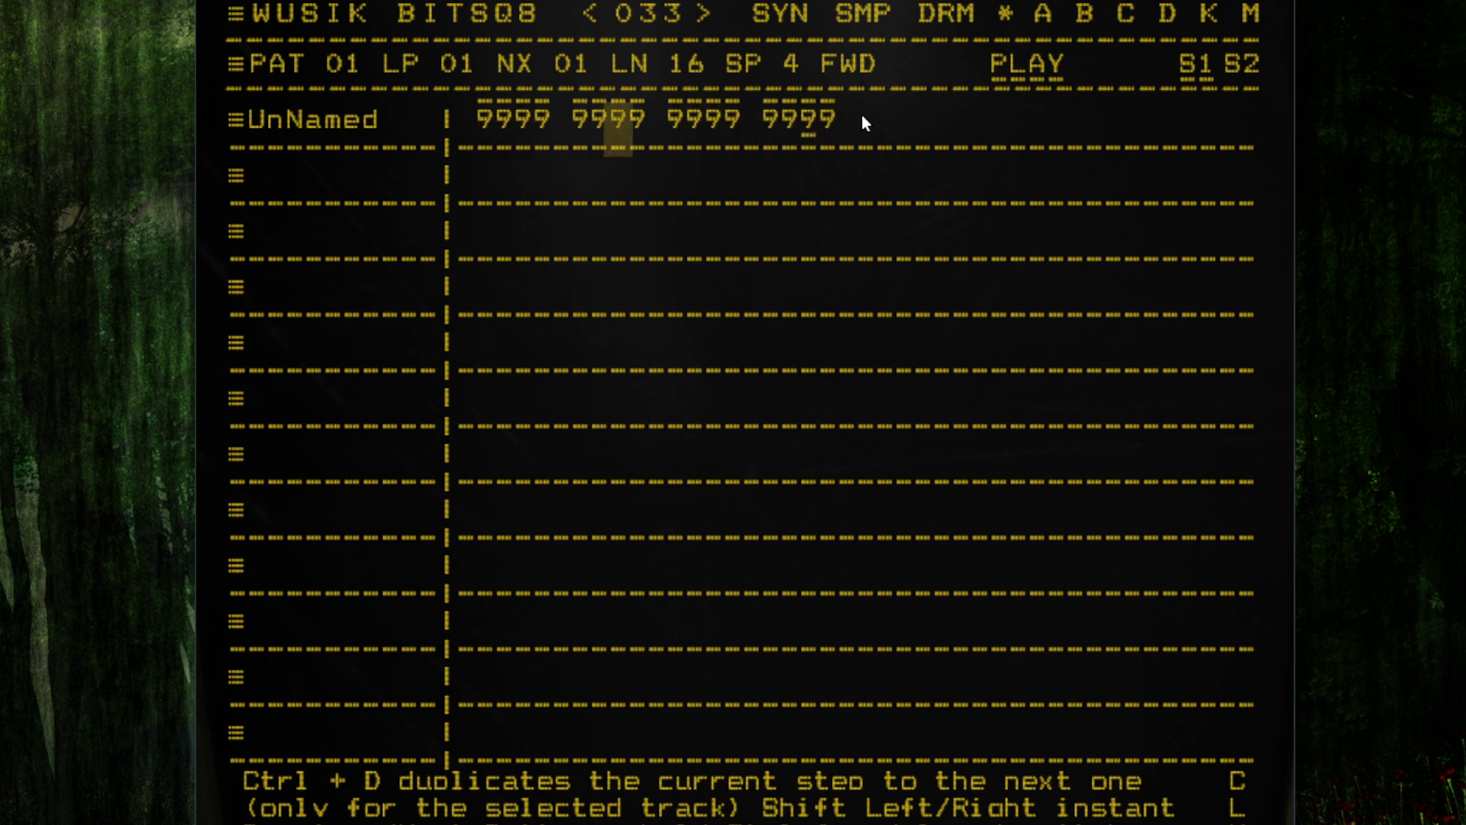
{"action": "key", "text": "space"}
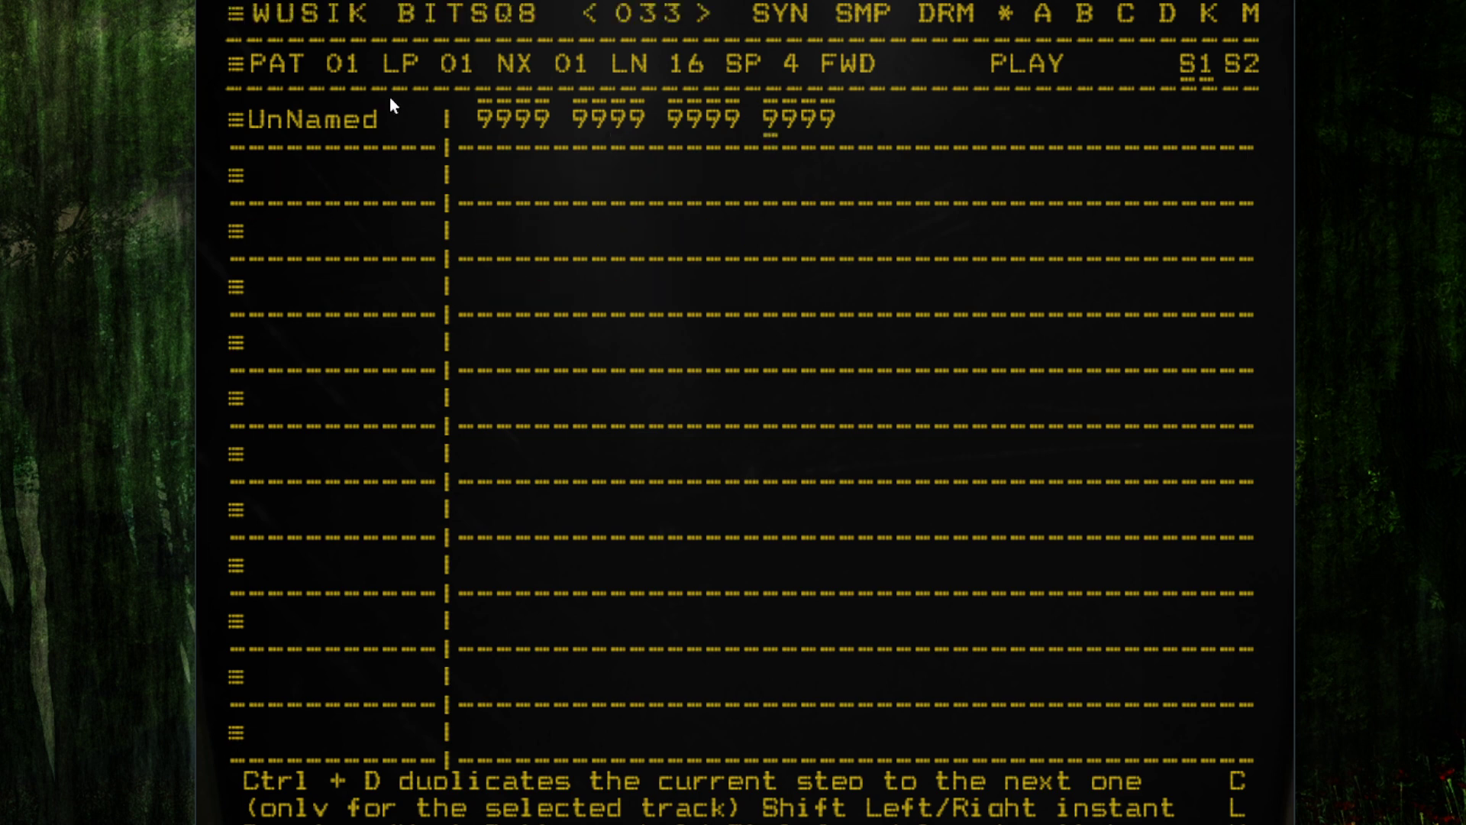
{"action": "left_click", "coordinate": [378, 119]}
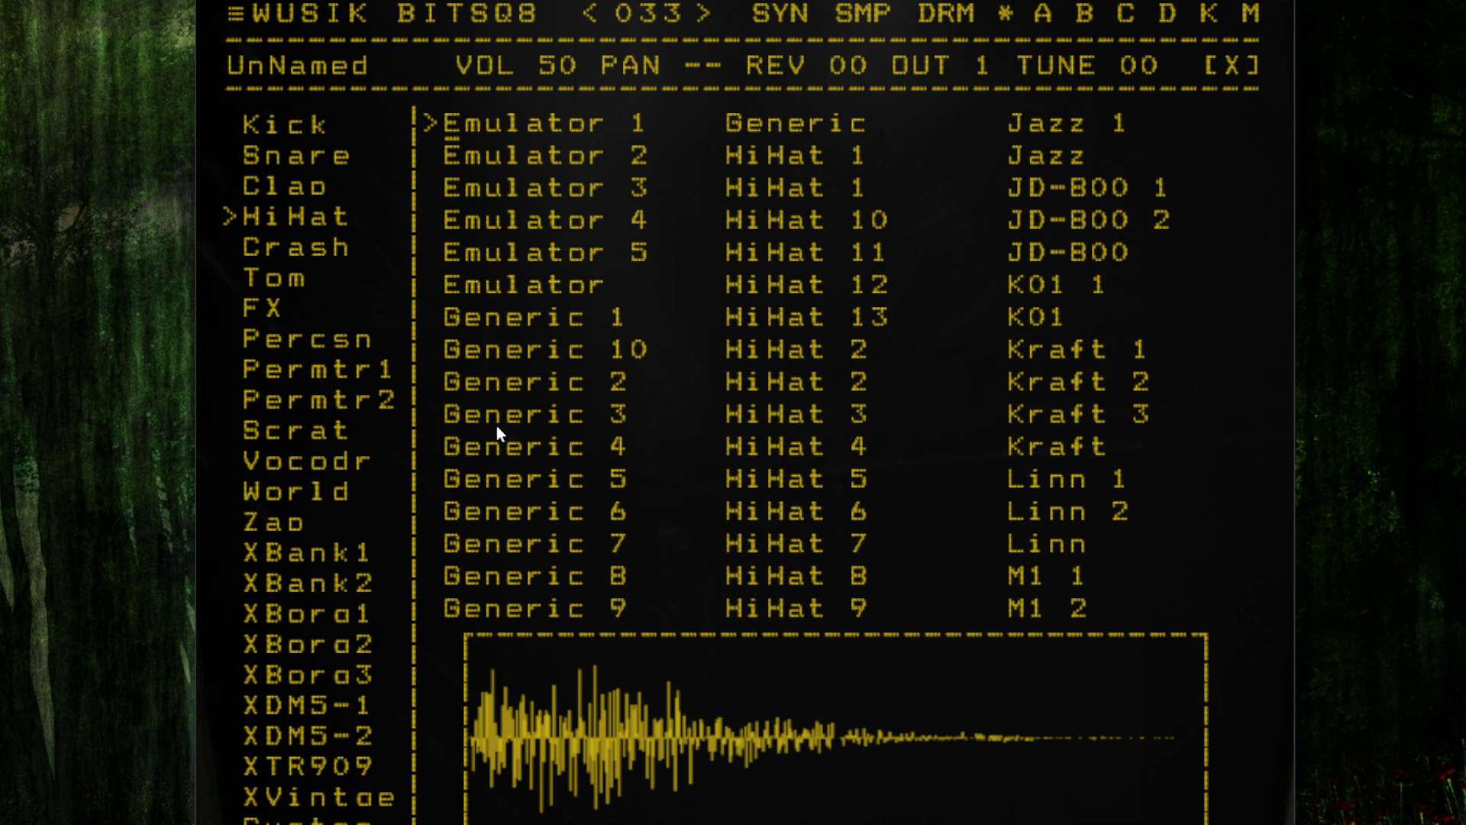
{"action": "left_click", "coordinate": [323, 372]}
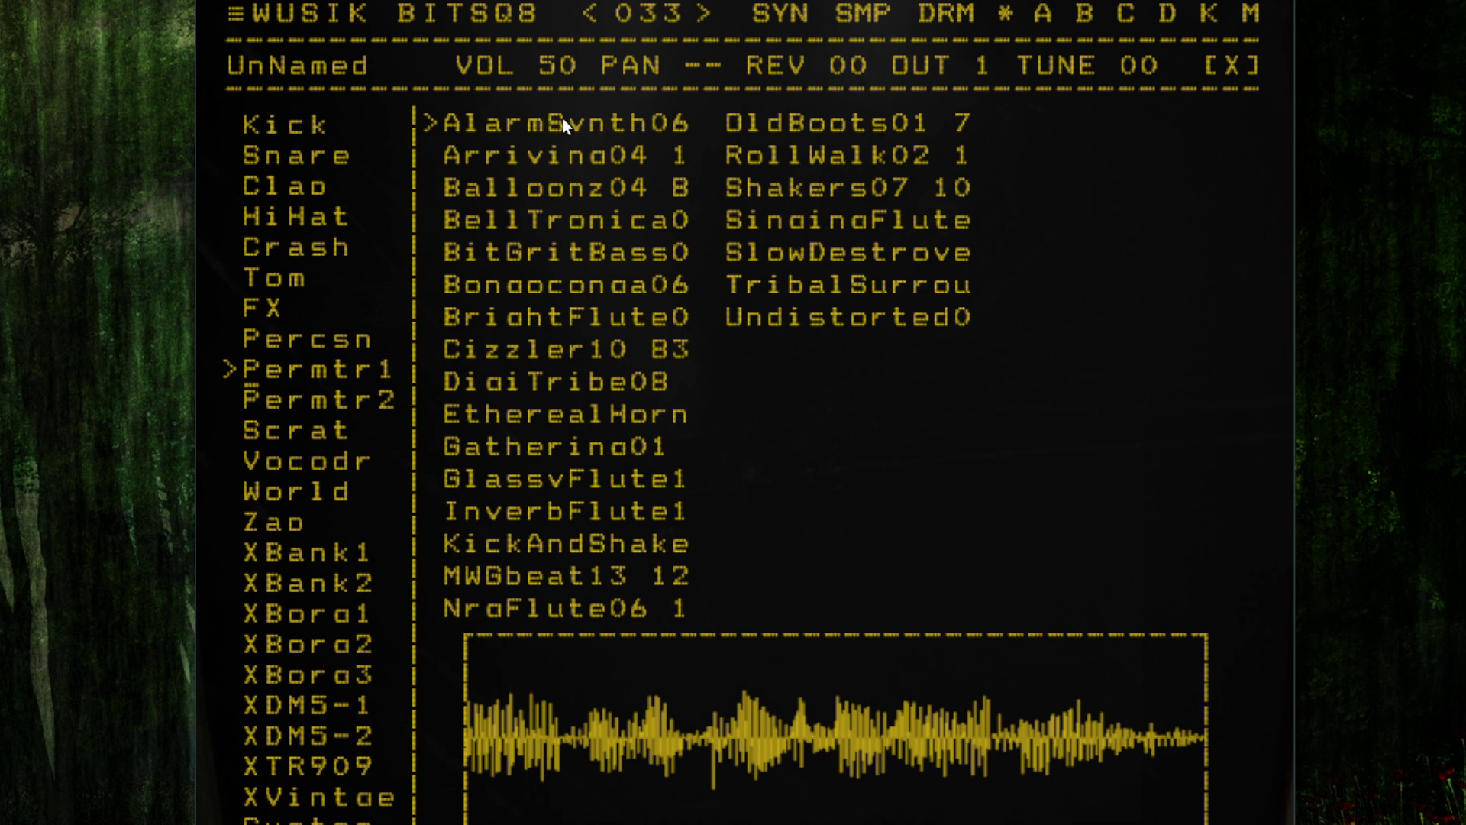
{"action": "left_click", "coordinate": [353, 401]}
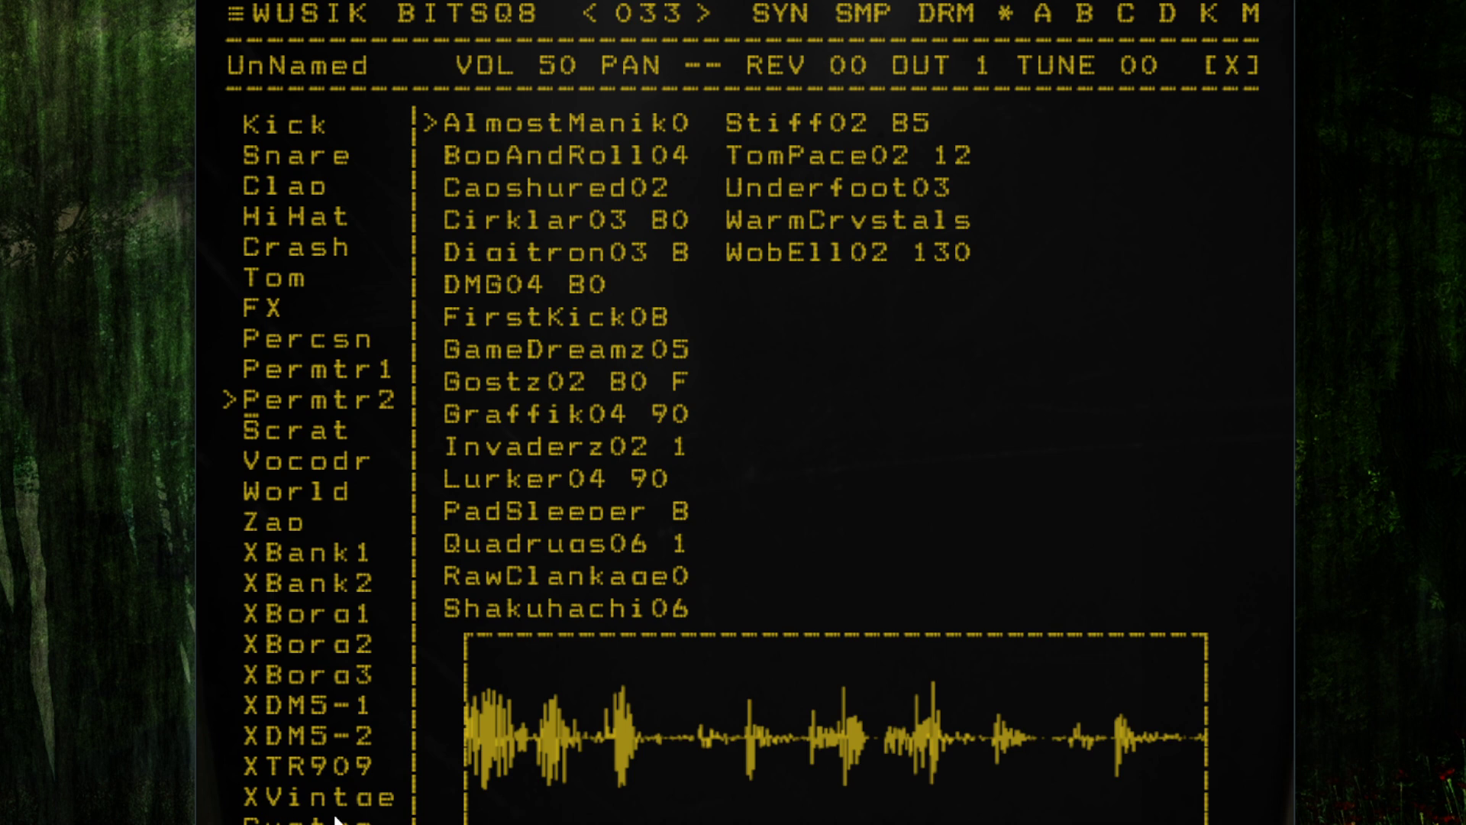
{"action": "left_click", "coordinate": [298, 159]}
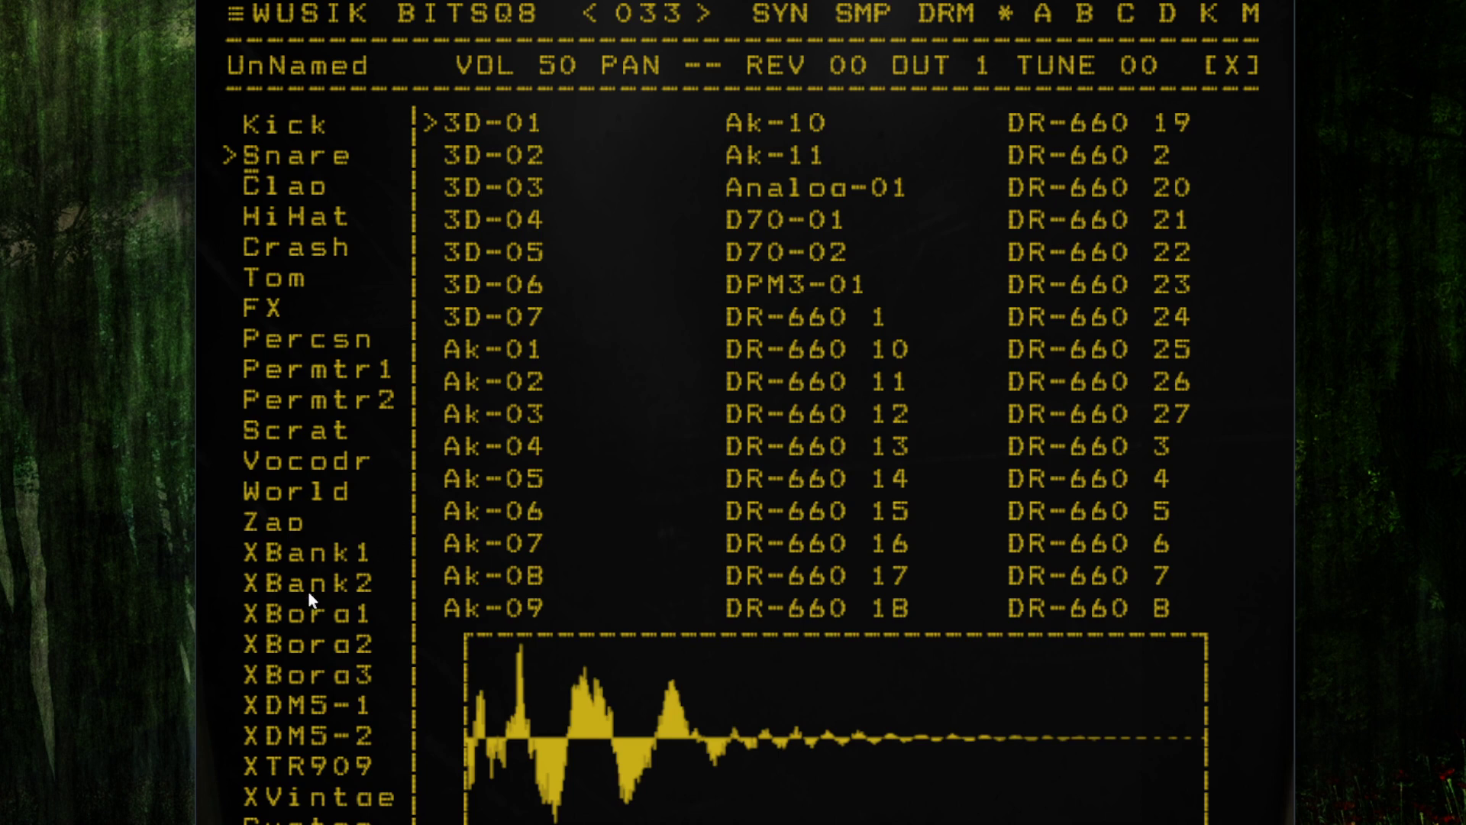
{"action": "left_click", "coordinate": [330, 546]}
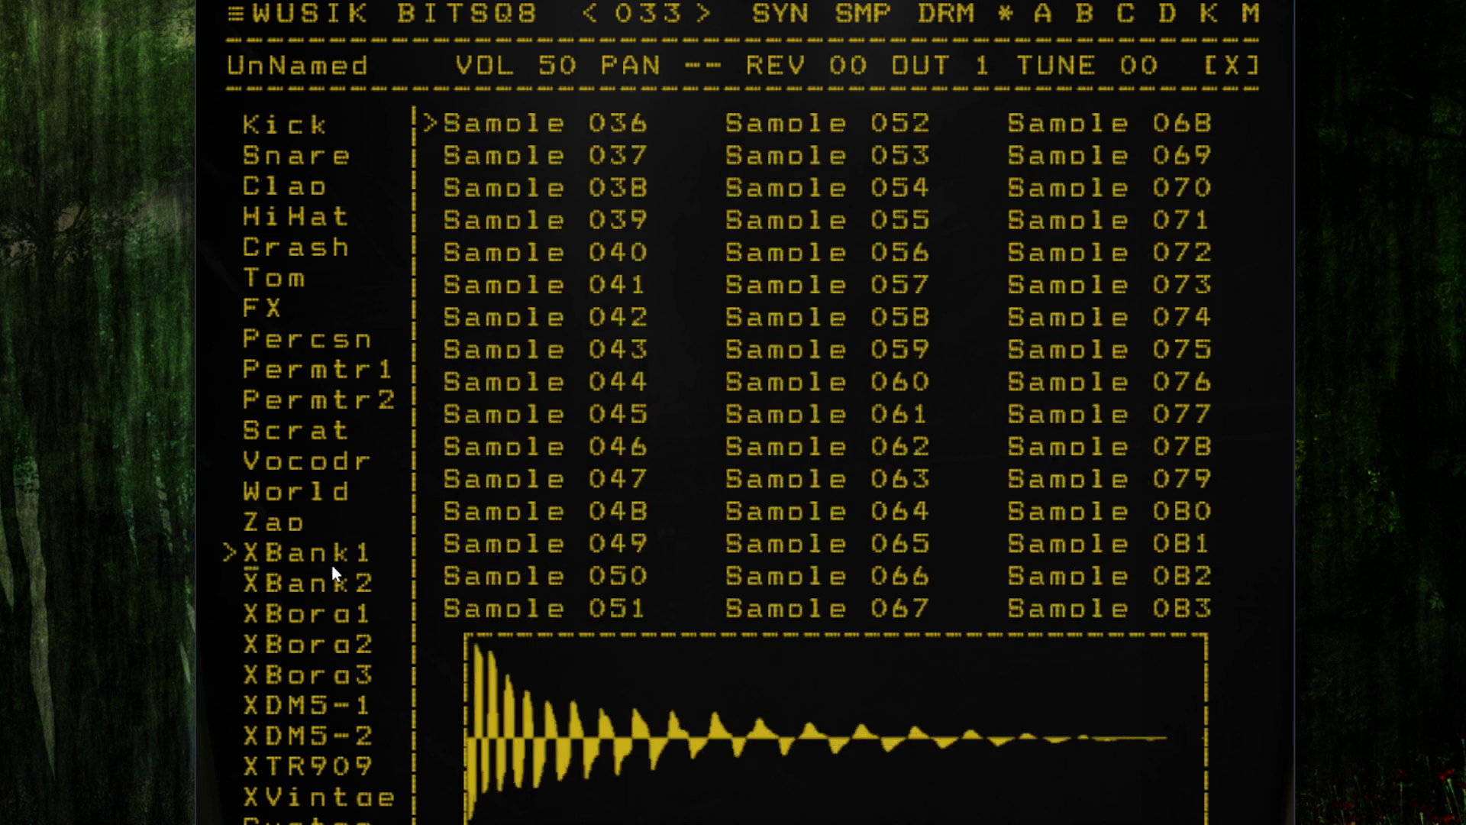
{"action": "left_click", "coordinate": [321, 714]}
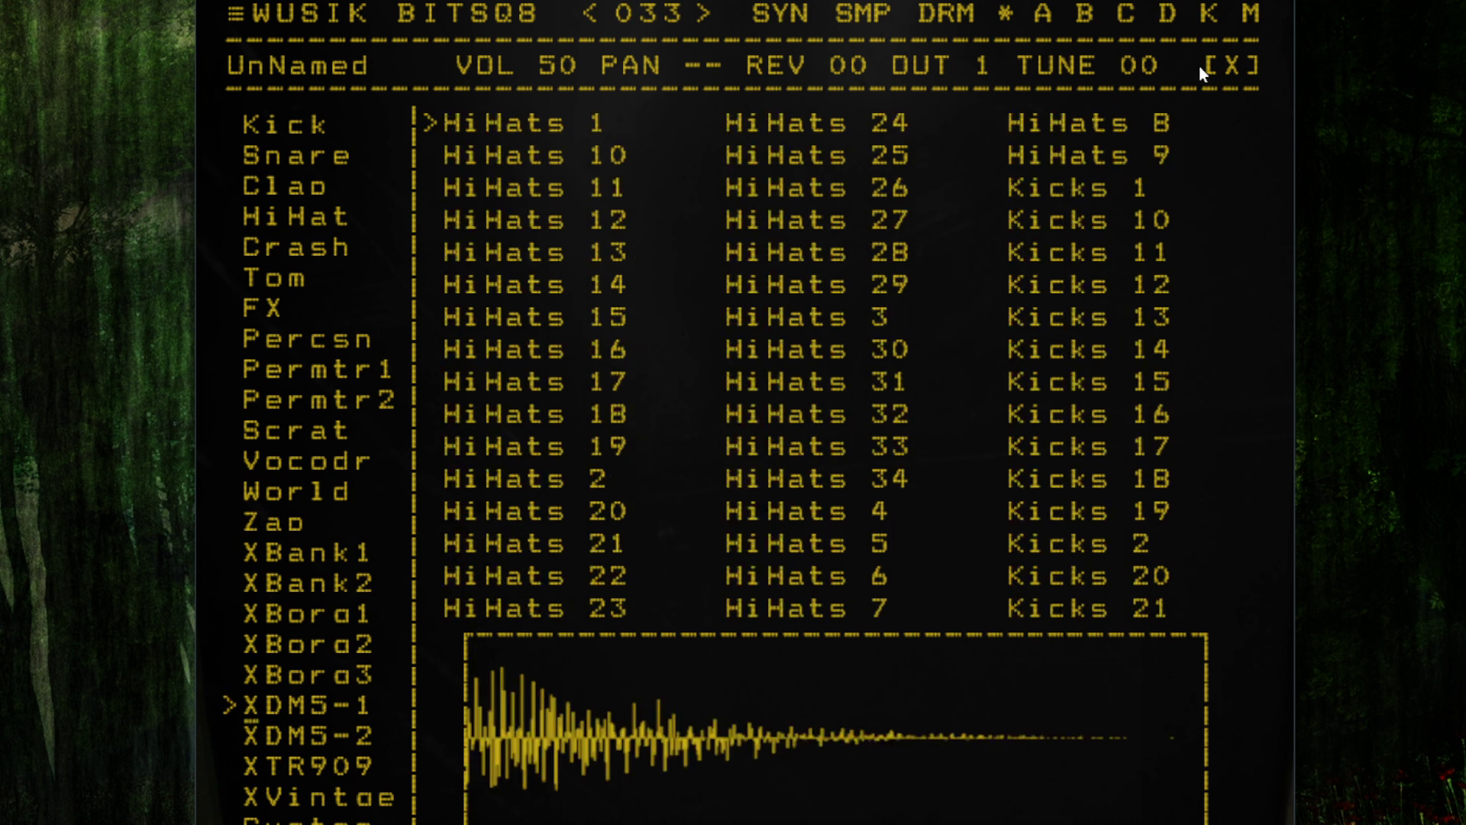
{"action": "left_click", "coordinate": [1238, 64]}
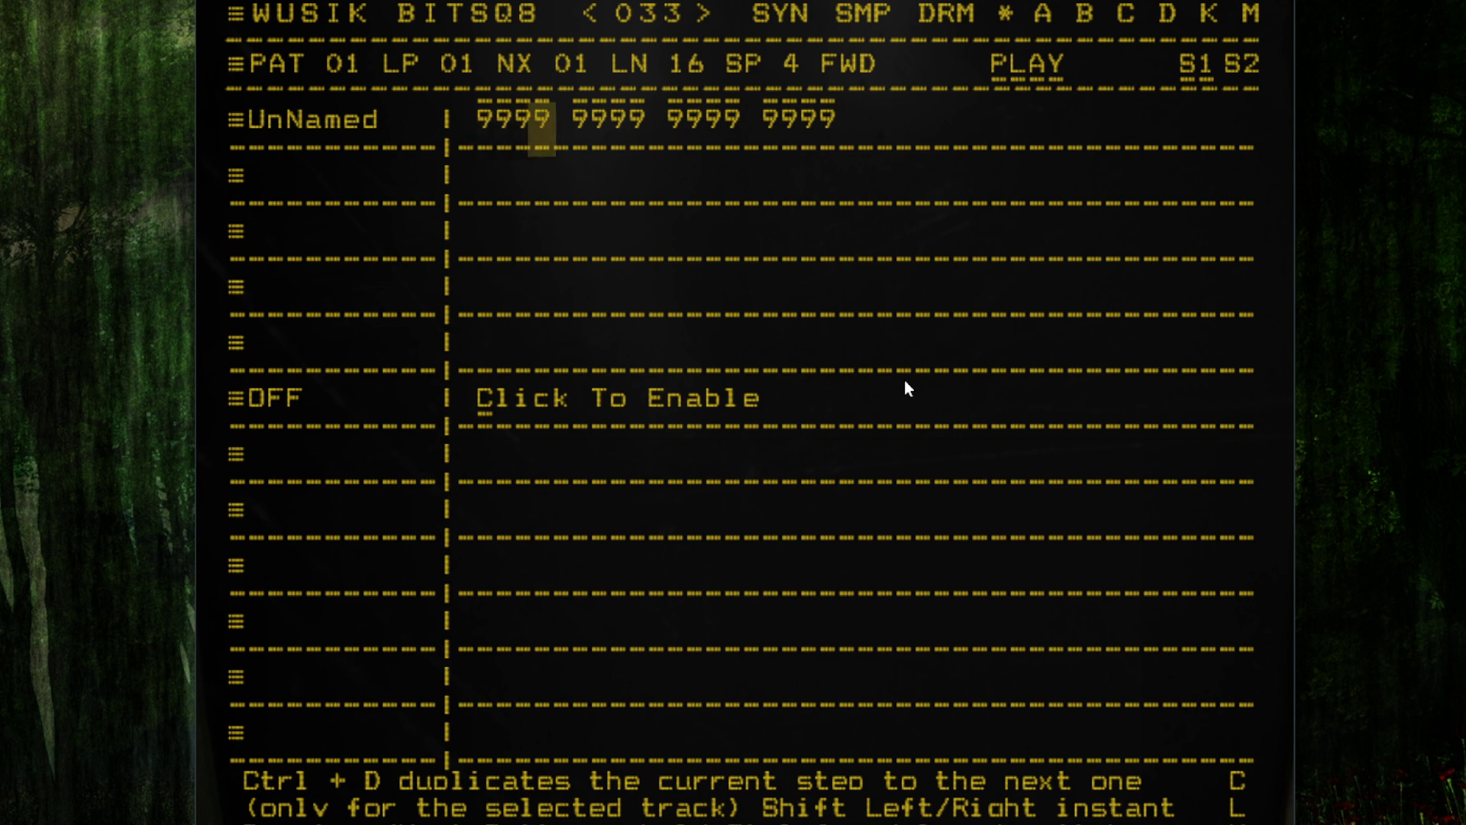
- Enable the second track and look through its XDM5-1, XDM5-2 and XVintage sample categories
{"action": "left_click", "coordinate": [329, 177]}
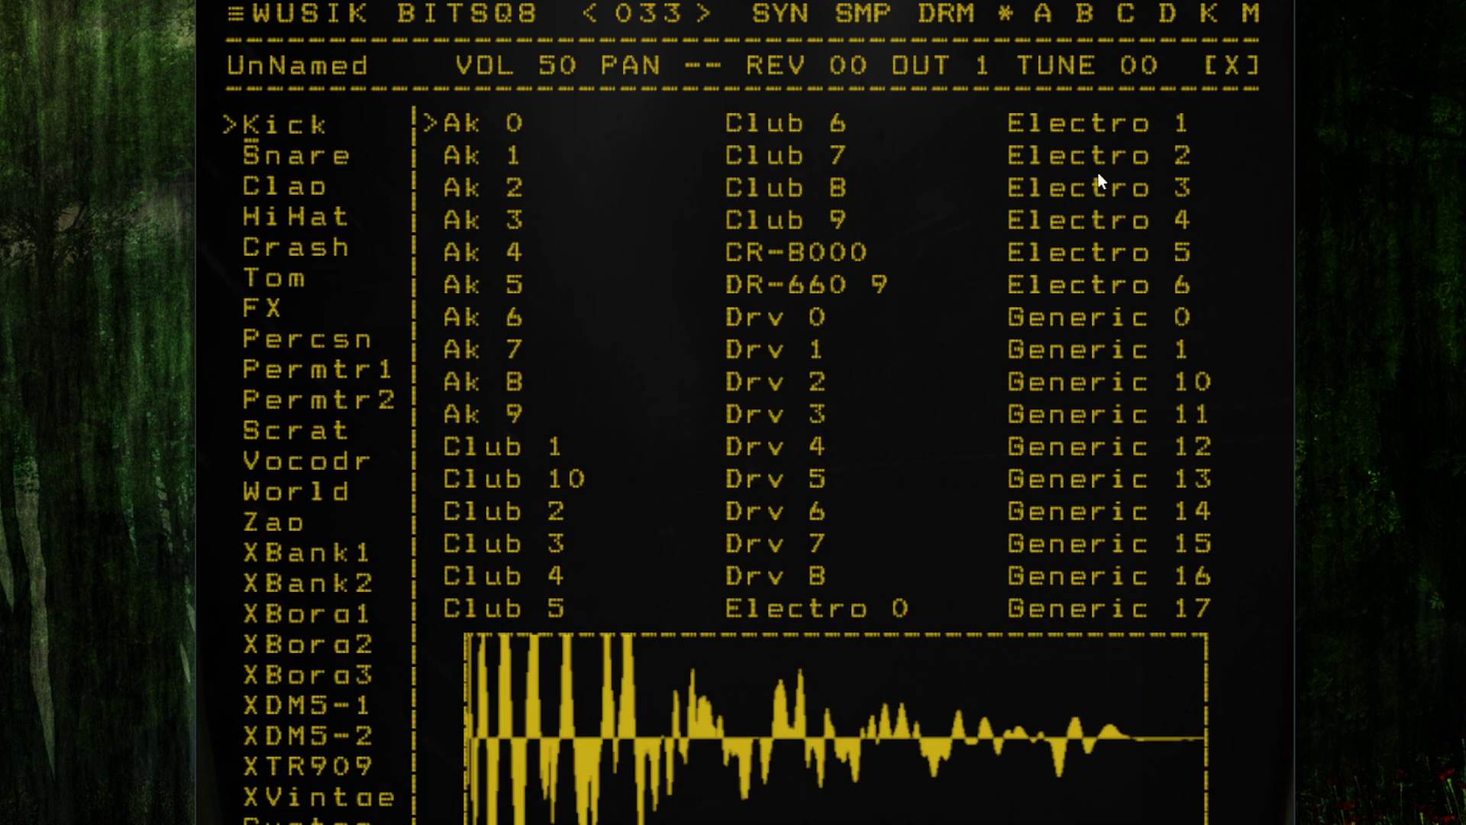
{"action": "left_click", "coordinate": [319, 707]}
{"action": "left_click", "coordinate": [328, 737]}
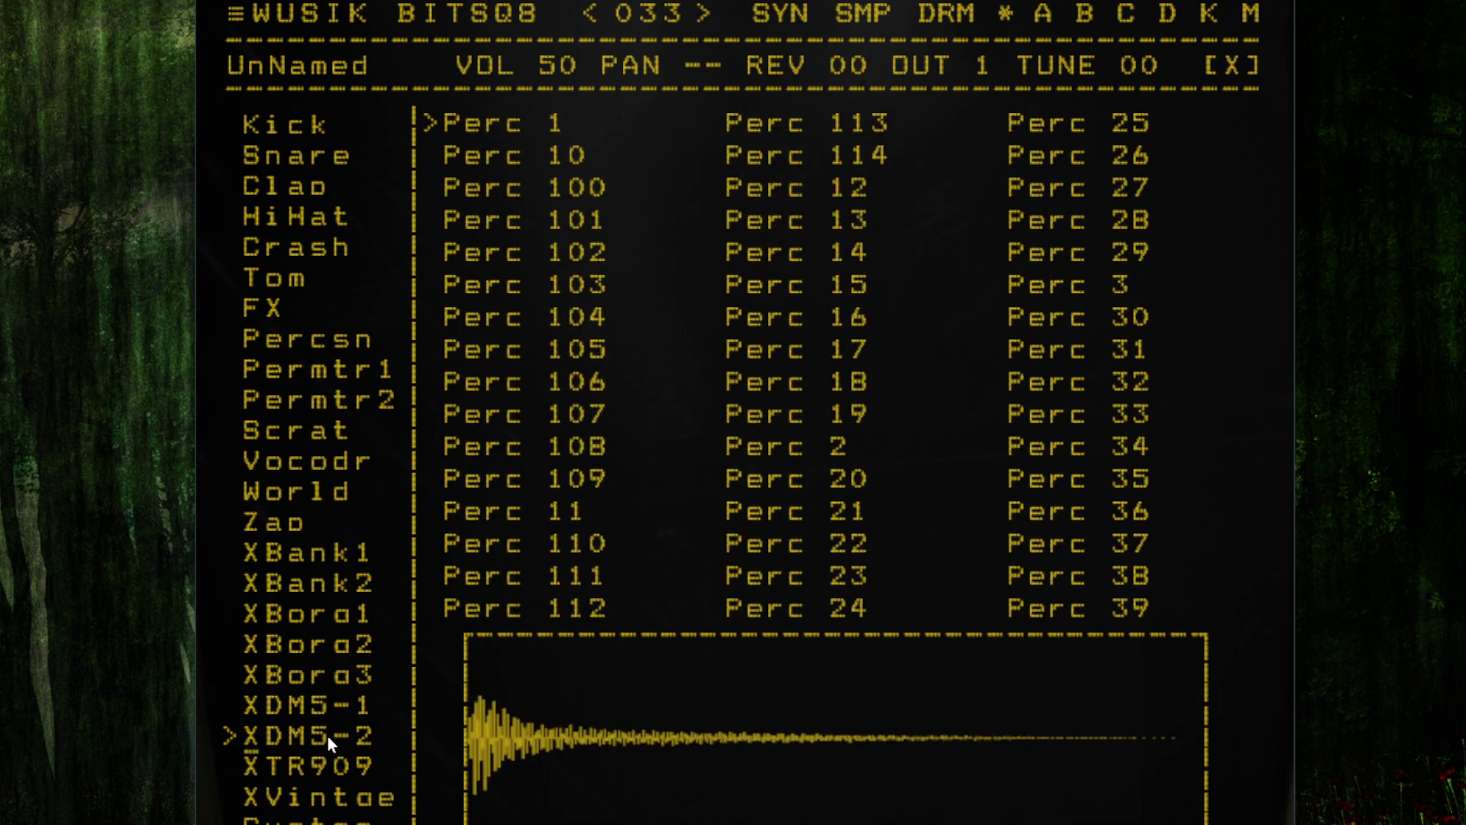
{"action": "key", "text": "Down"}
{"action": "key", "text": "Down"}
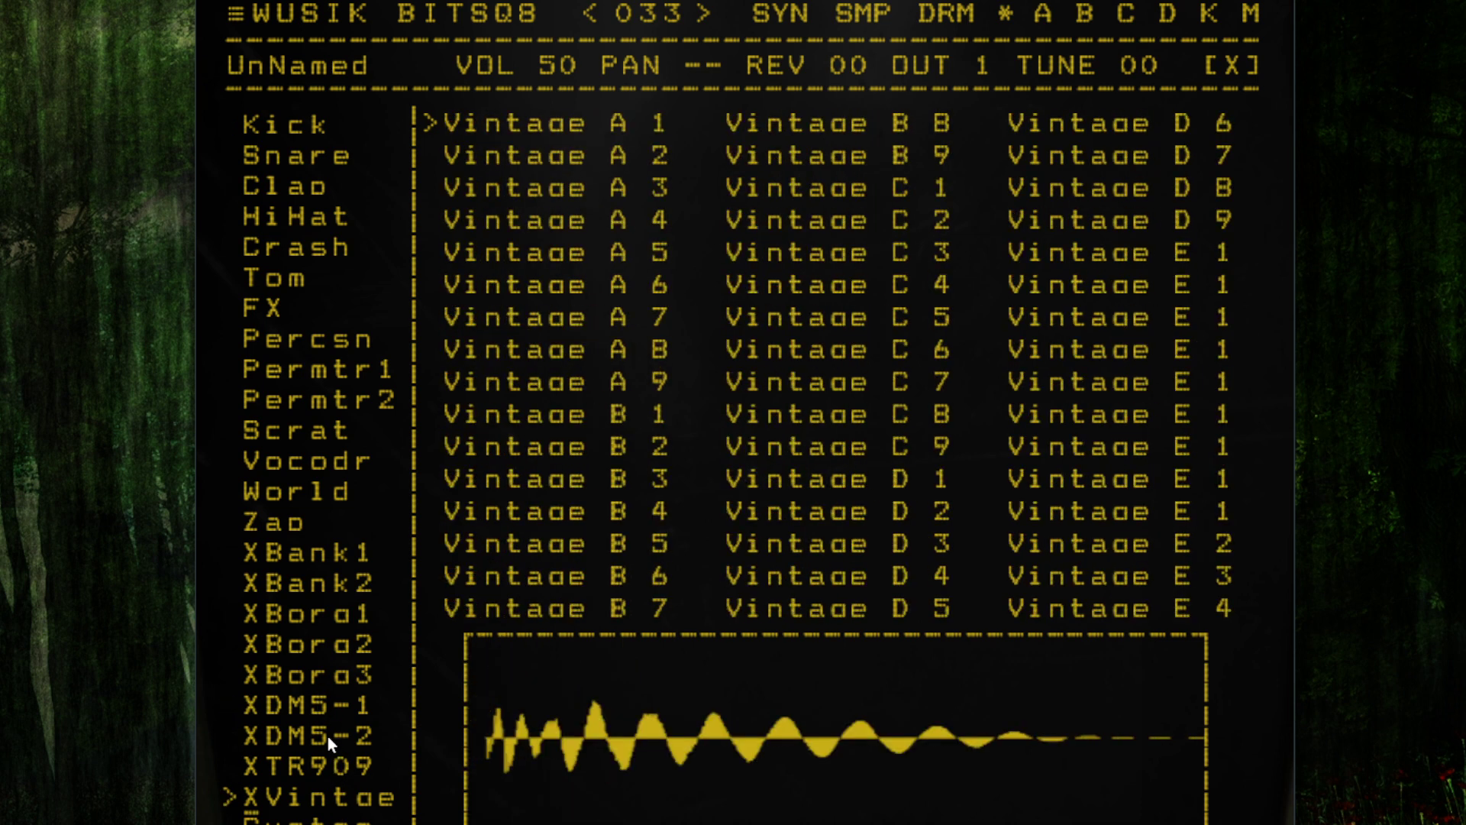
- Browse the XDM5-1 samples for the second track and set its sound to Kicks 72
{"action": "left_click", "coordinate": [334, 702]}
{"action": "key", "text": "Right"}
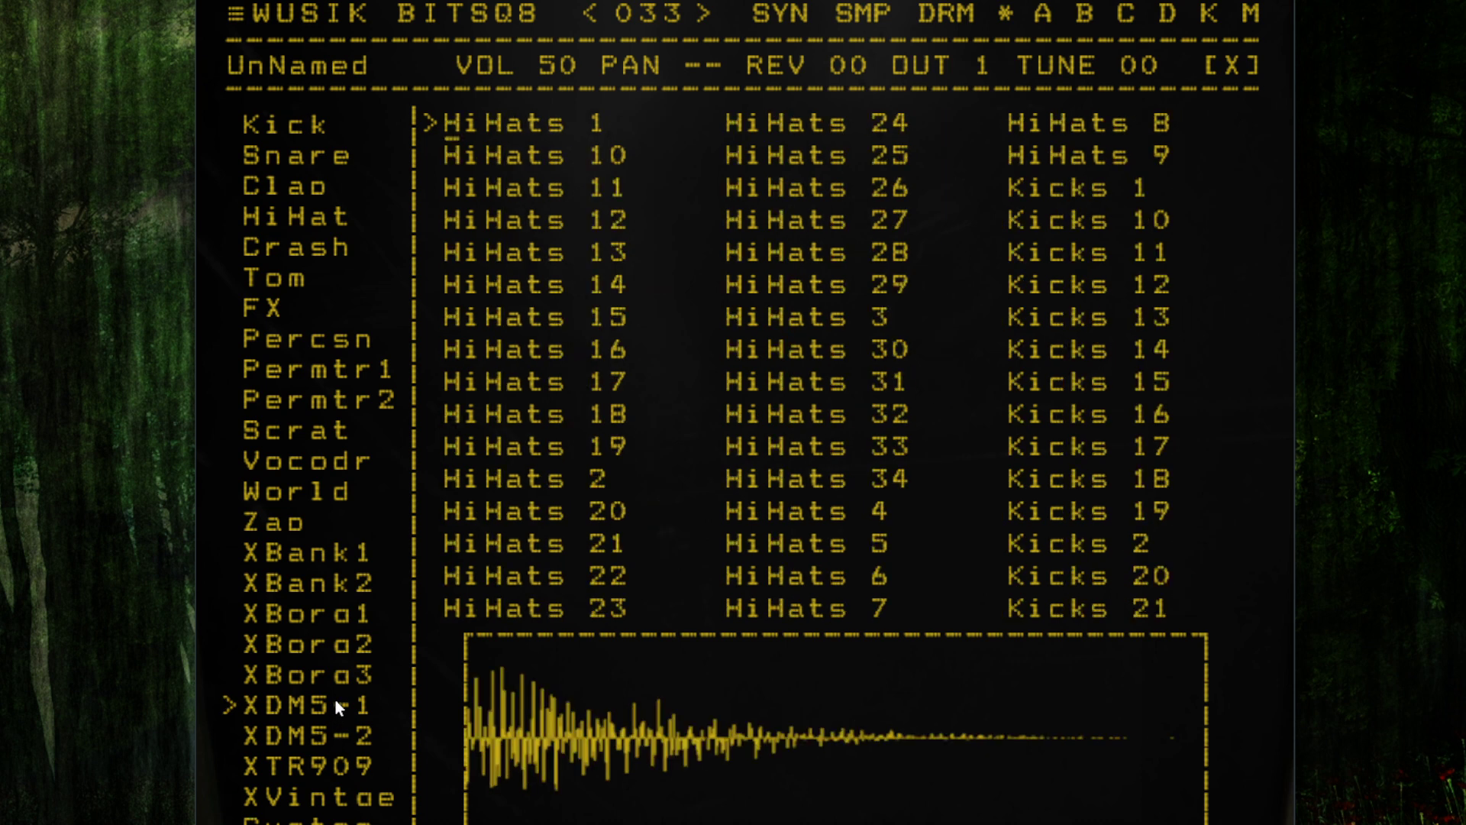
{"action": "key", "text": "Page_Down"}
{"action": "key", "text": "Page_Down"}
{"action": "key", "text": "Down"}
{"action": "key", "text": "Down"}
{"action": "key", "text": "Down"}
{"action": "key", "text": "Down"}
{"action": "key", "text": "Down"}
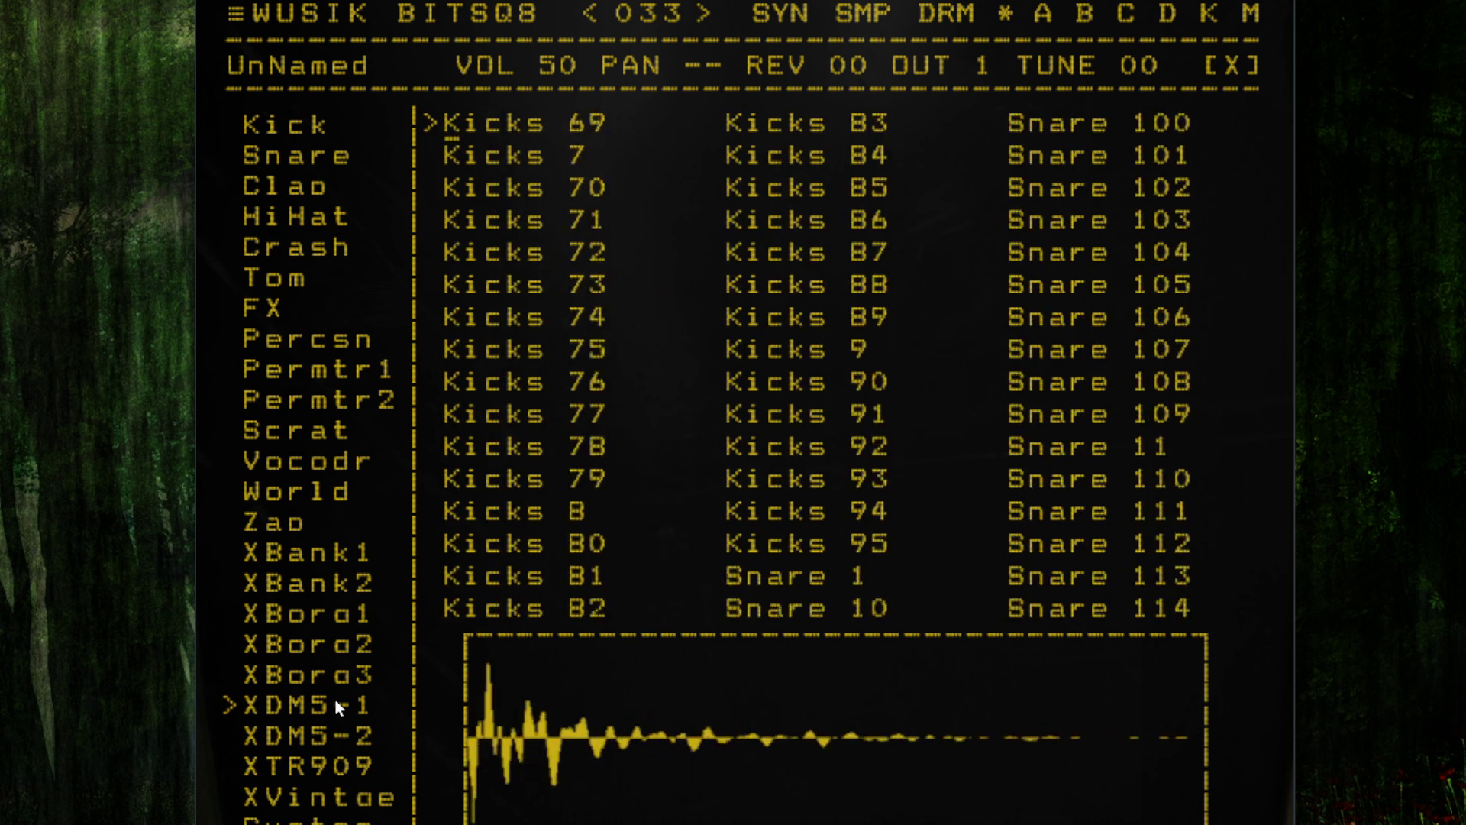
{"action": "key", "text": "Up"}
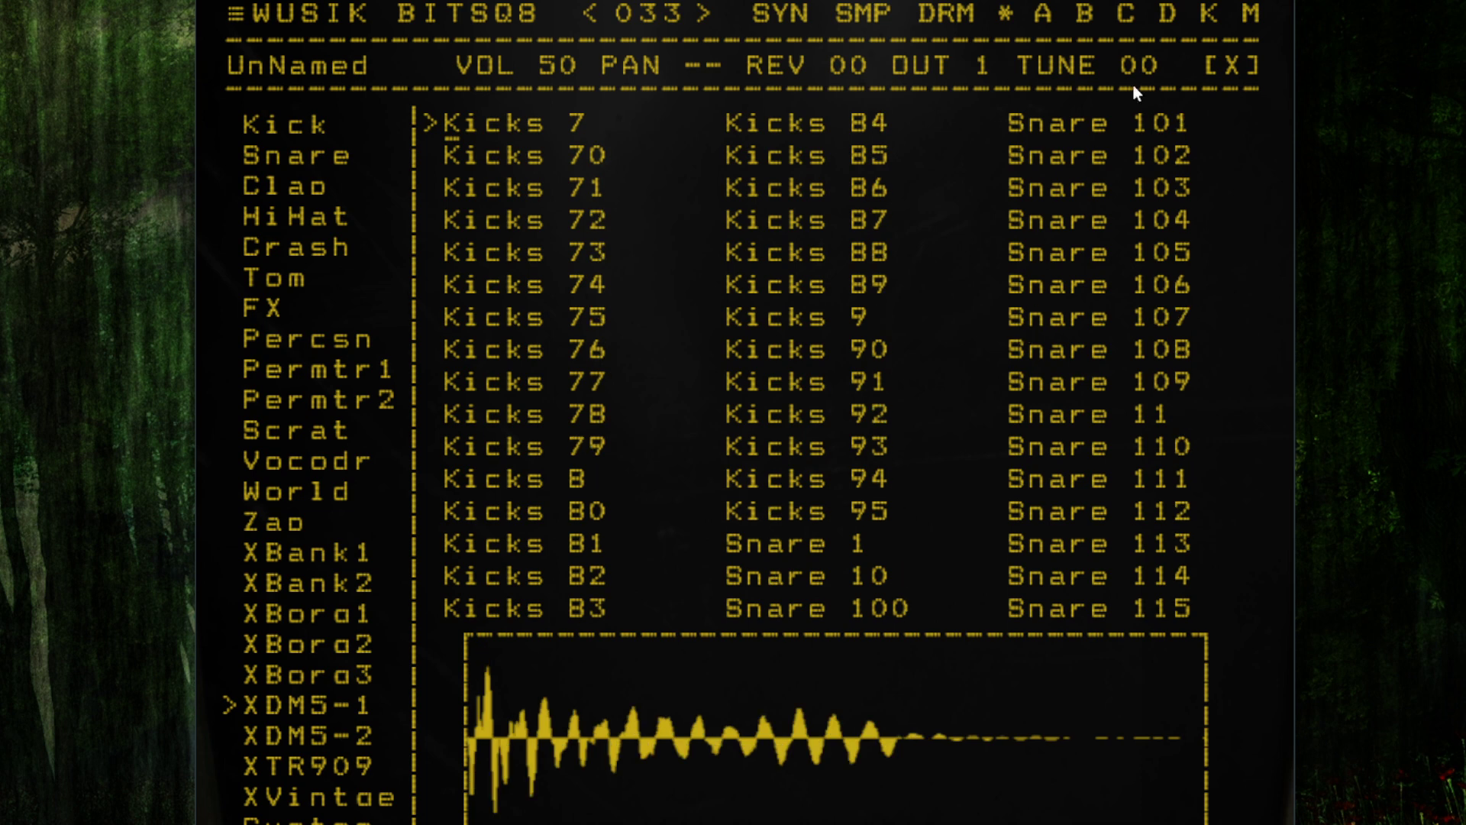
{"action": "key", "text": "Down"}
{"action": "key", "text": "Down"}
{"action": "key", "text": "Down"}
{"action": "key", "text": "Down"}
{"action": "key", "text": "Up"}
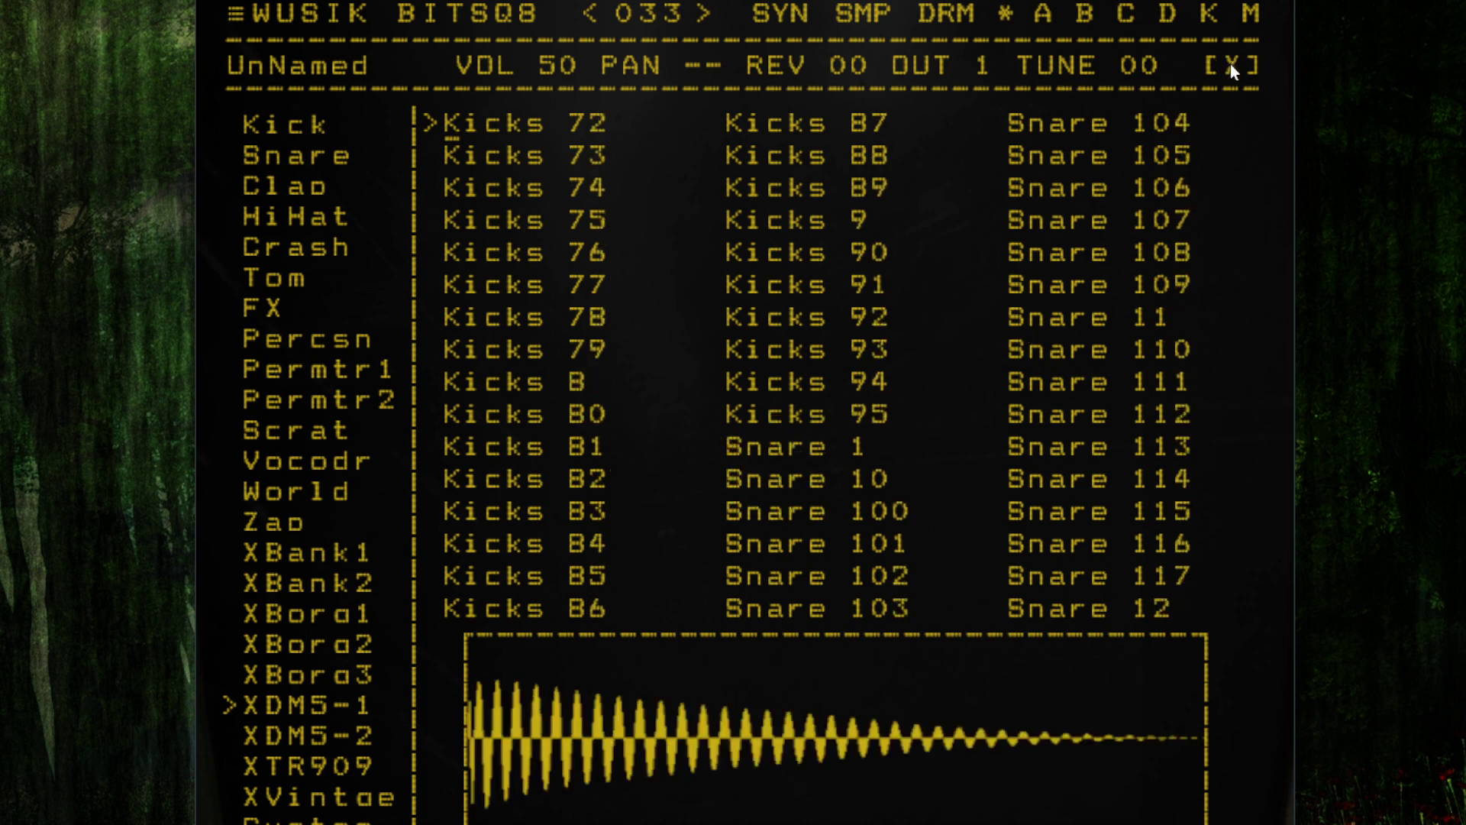
{"action": "left_click", "coordinate": [1230, 63]}
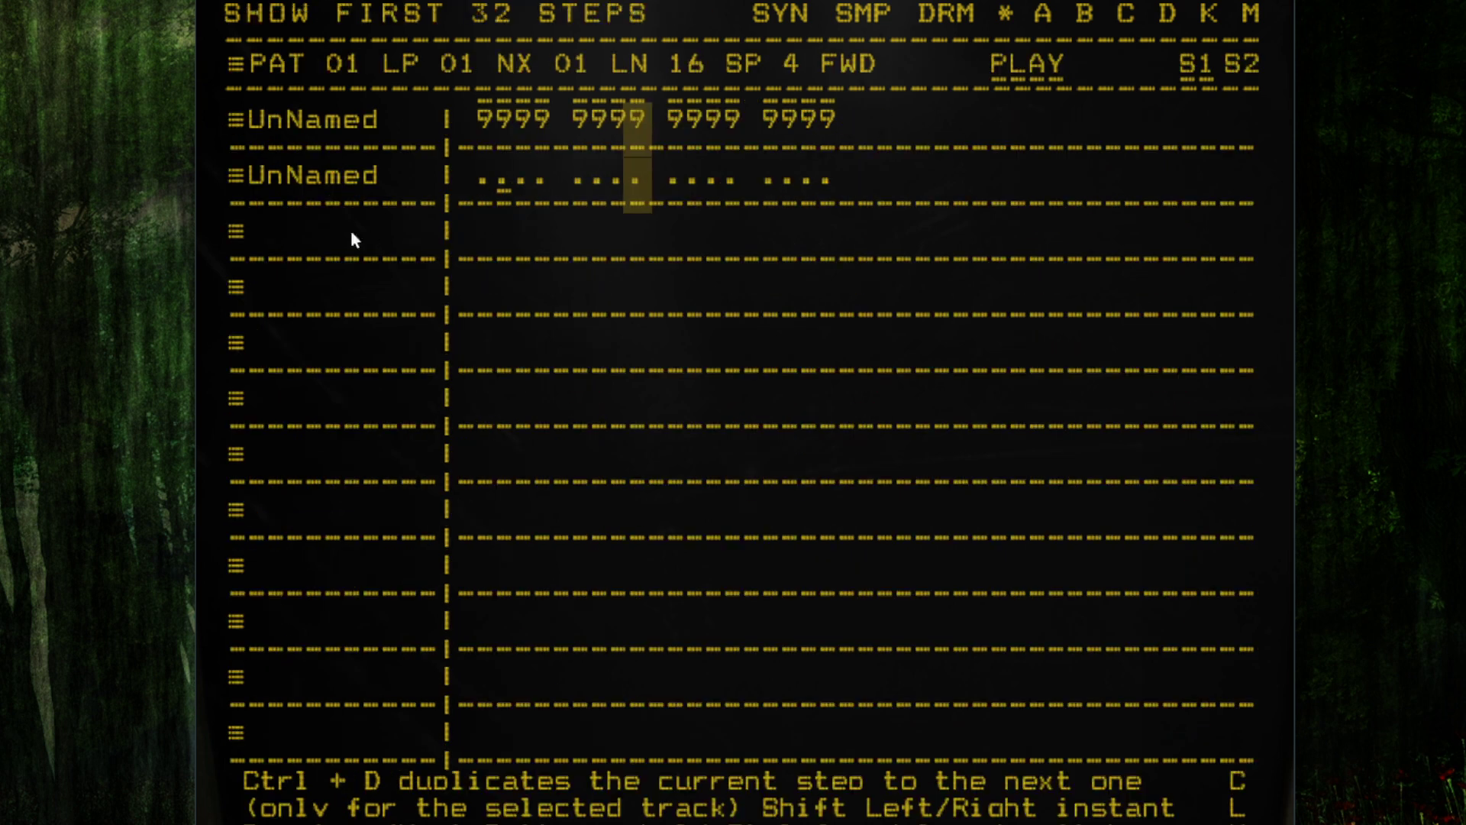
- Turn on steps 1, 7, 12 and 13 of the second track at level 9
{"action": "left_click", "coordinate": [483, 177]}
{"action": "left_click", "coordinate": [625, 180]}
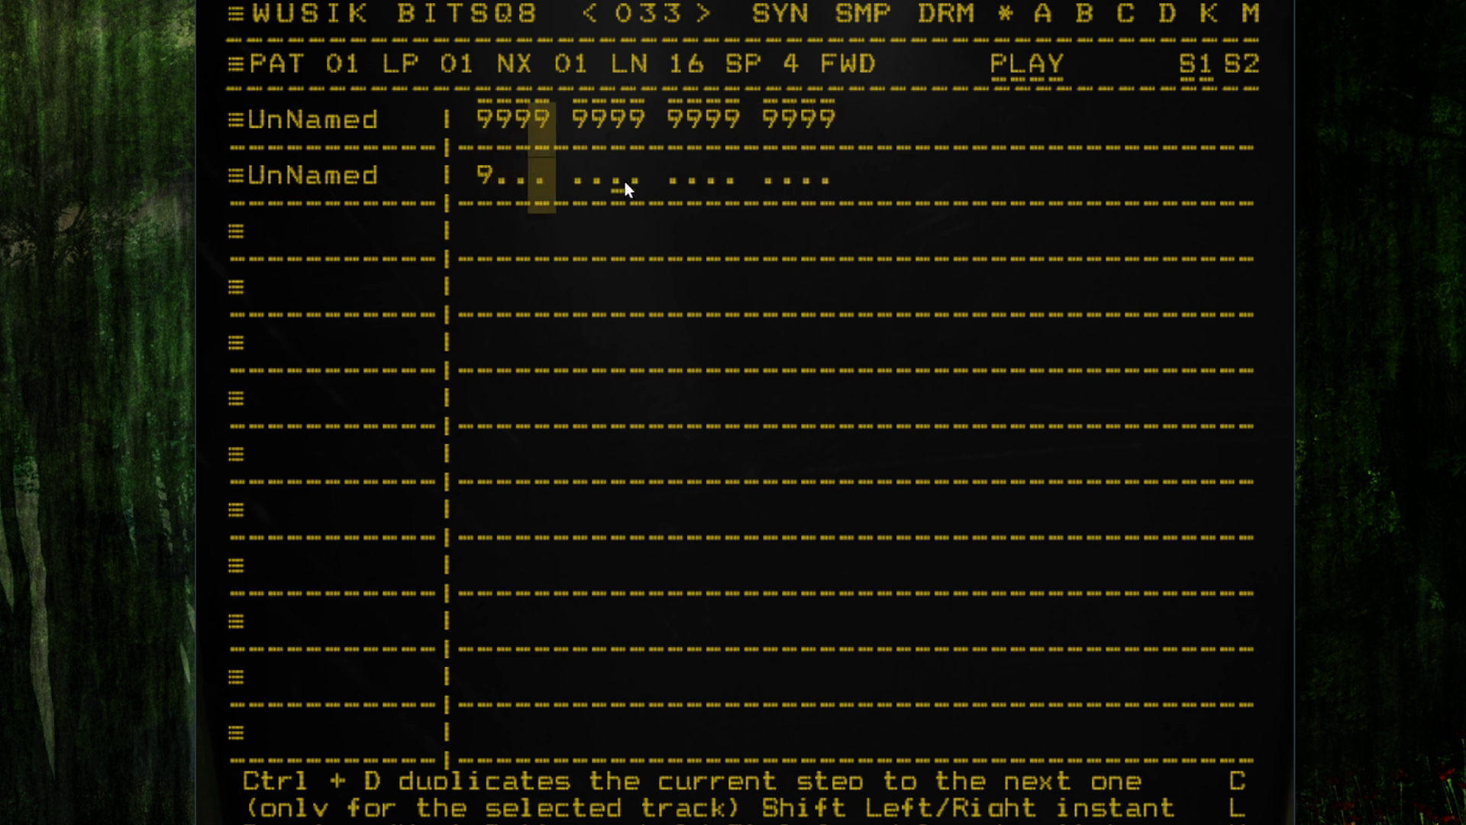
{"action": "left_click", "coordinate": [769, 180]}
{"action": "left_click", "coordinate": [731, 181]}
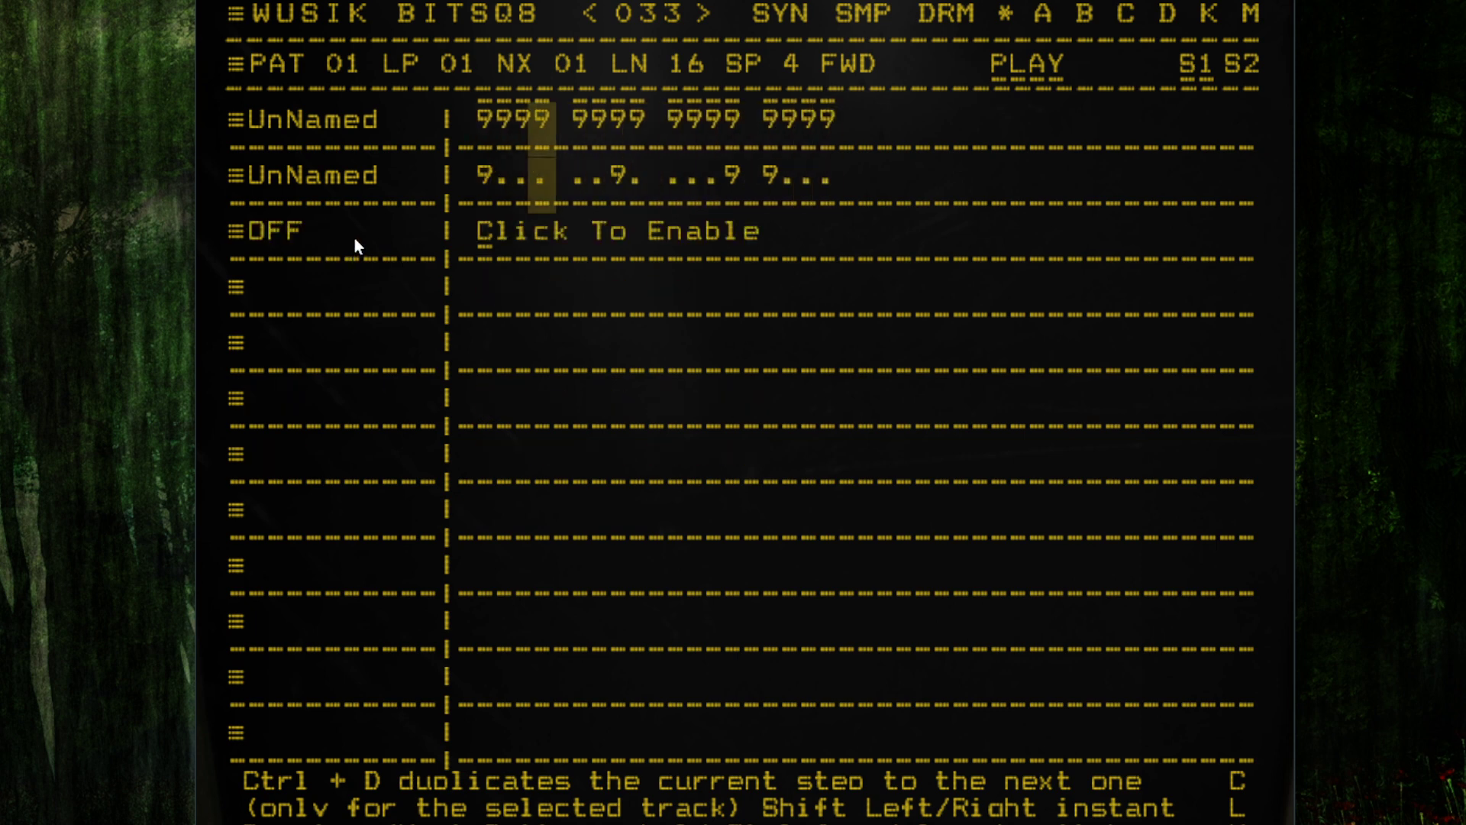
- Enable the third track and set its sample to Air 1 in the Vocodr category
{"action": "left_click", "coordinate": [359, 238]}
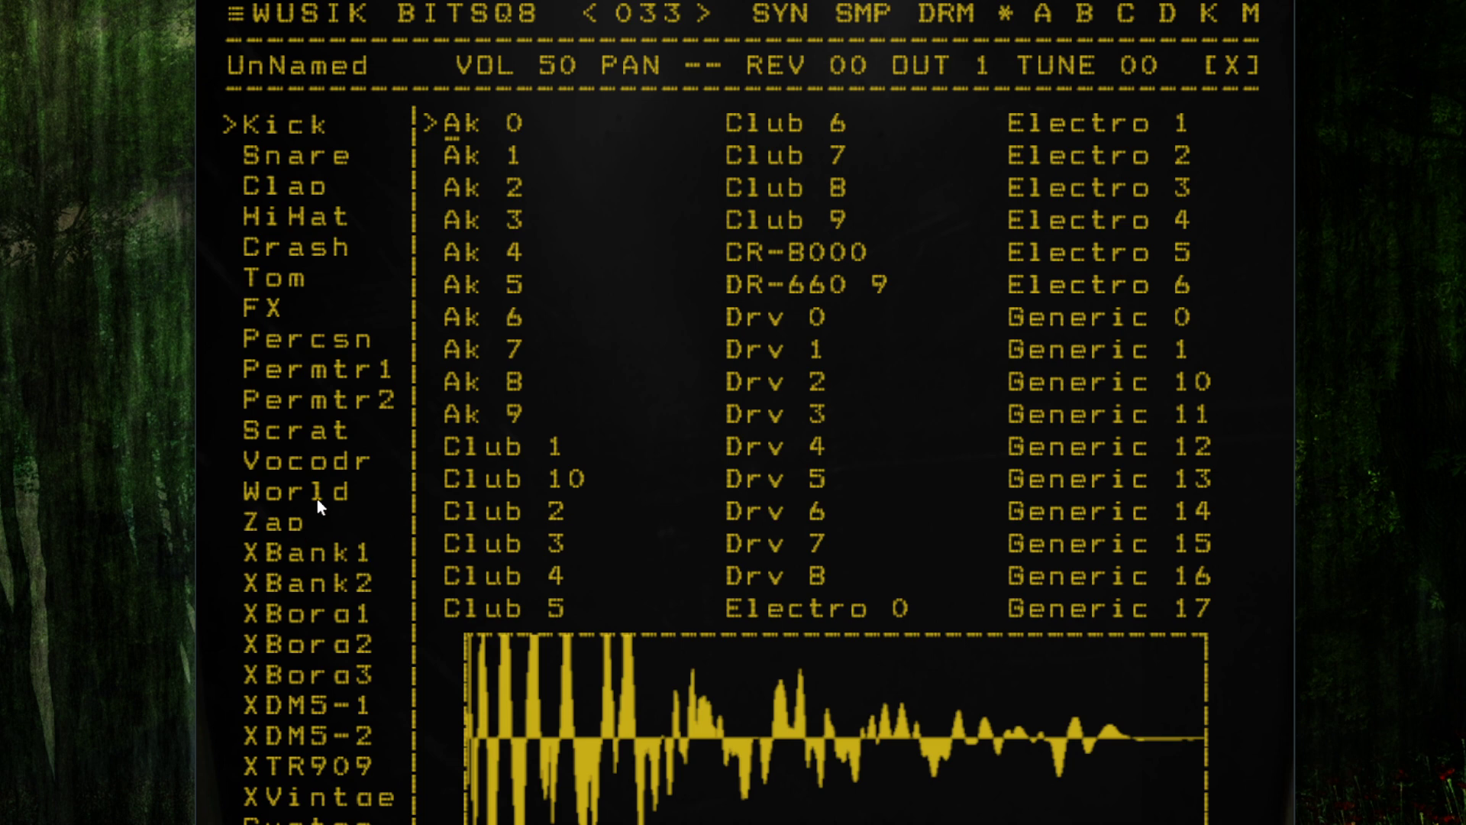
{"action": "left_click", "coordinate": [323, 463]}
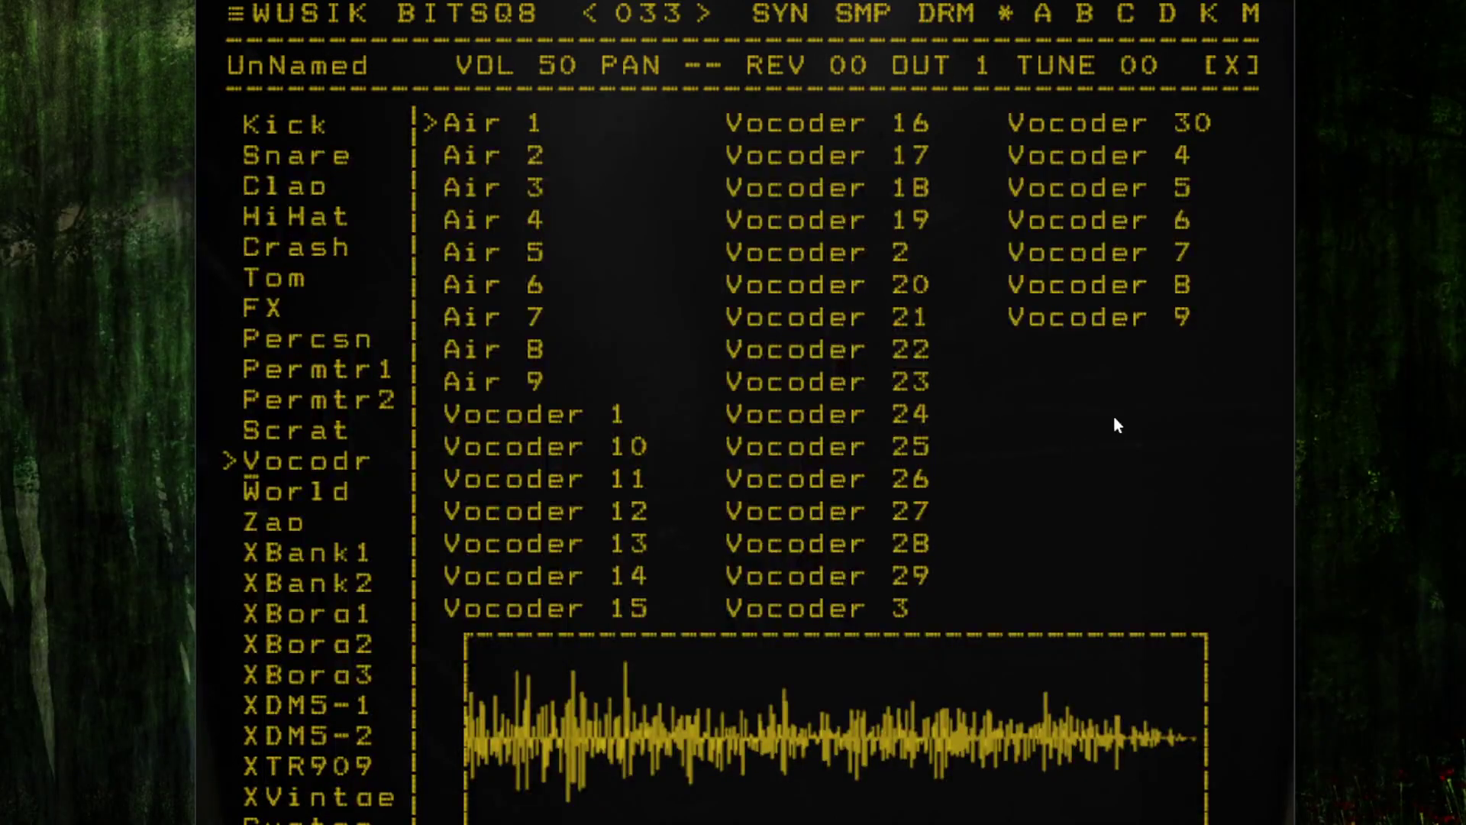
{"action": "left_click", "coordinate": [1227, 73]}
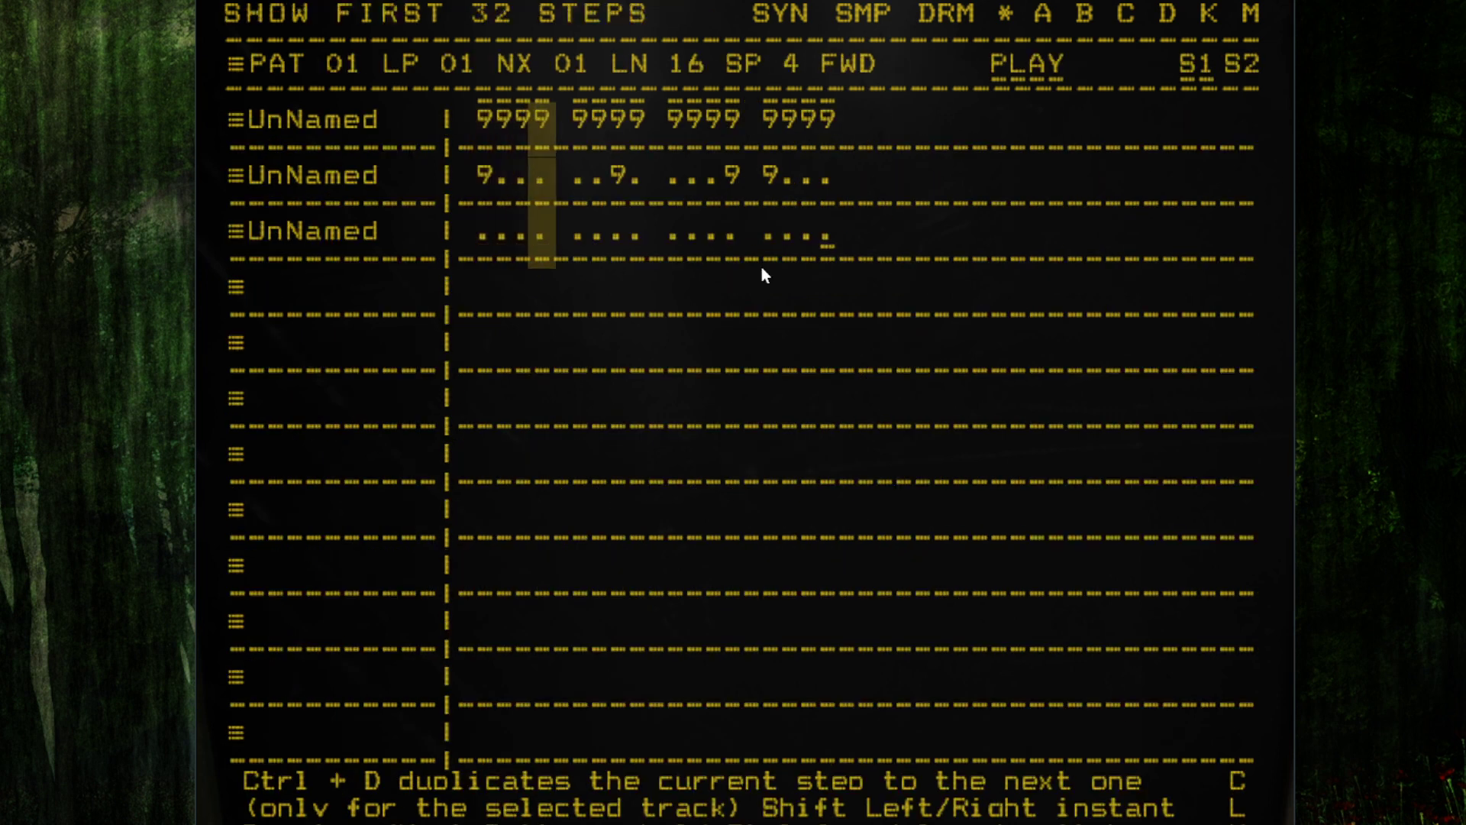
- Turn on steps 2 and 3 of the third track and give step 3 the .8.8.8. flam
{"action": "left_click", "coordinate": [510, 237]}
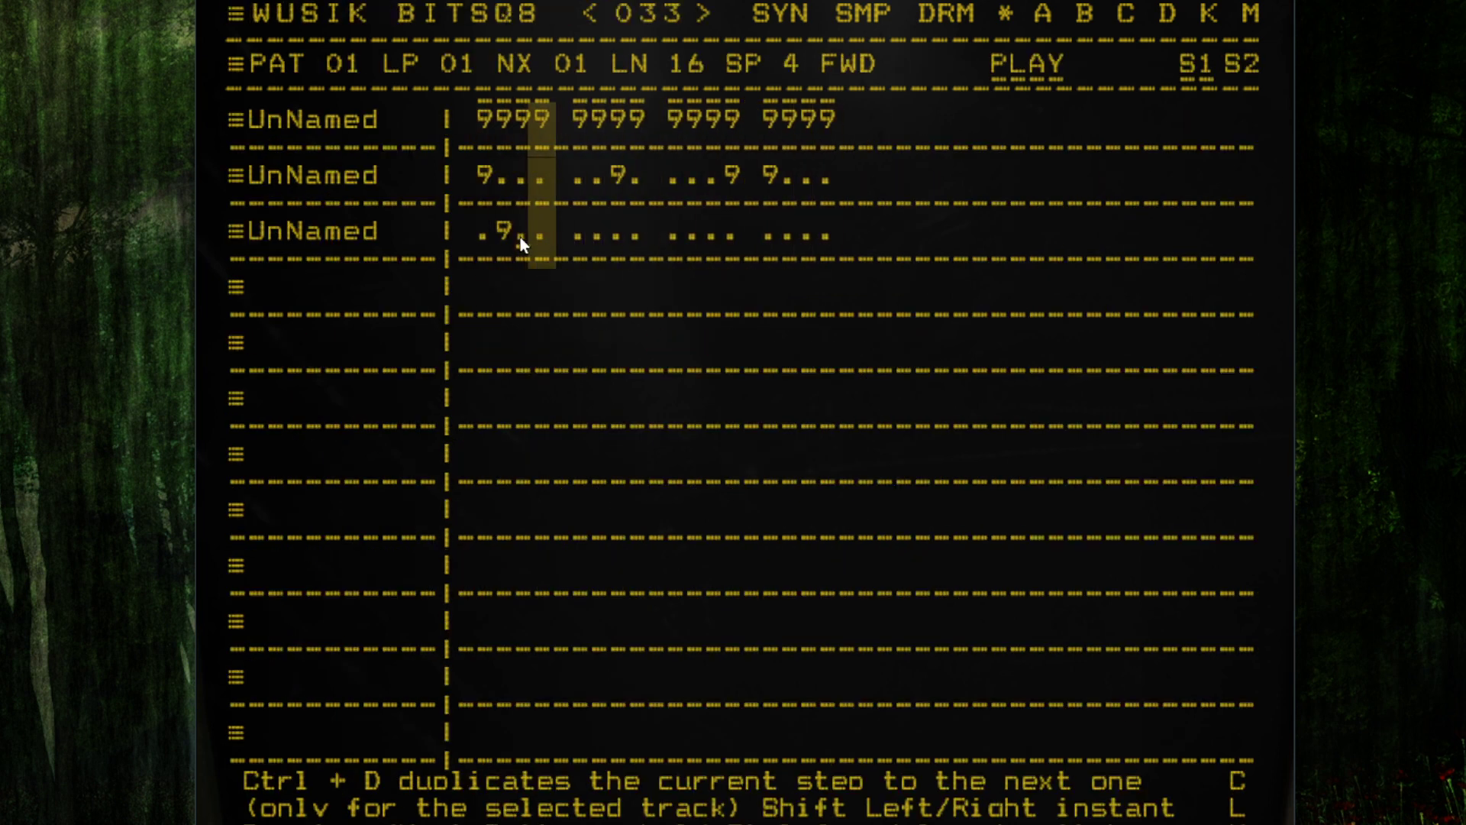
{"action": "left_click", "coordinate": [521, 238]}
{"action": "right_click", "coordinate": [521, 237]}
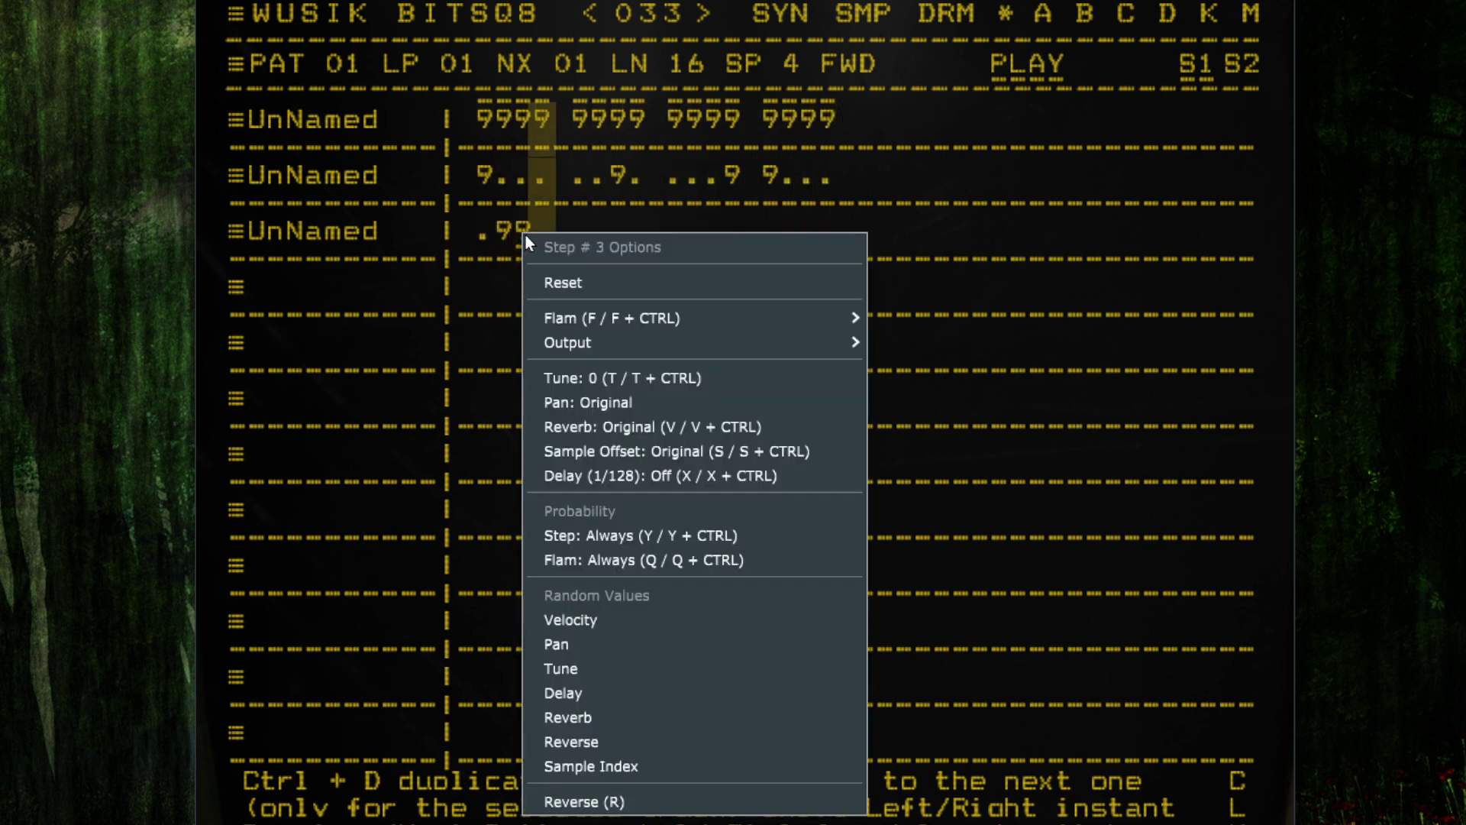
{"action": "mouse_move", "coordinate": [717, 320]}
{"action": "left_click", "coordinate": [936, 365]}
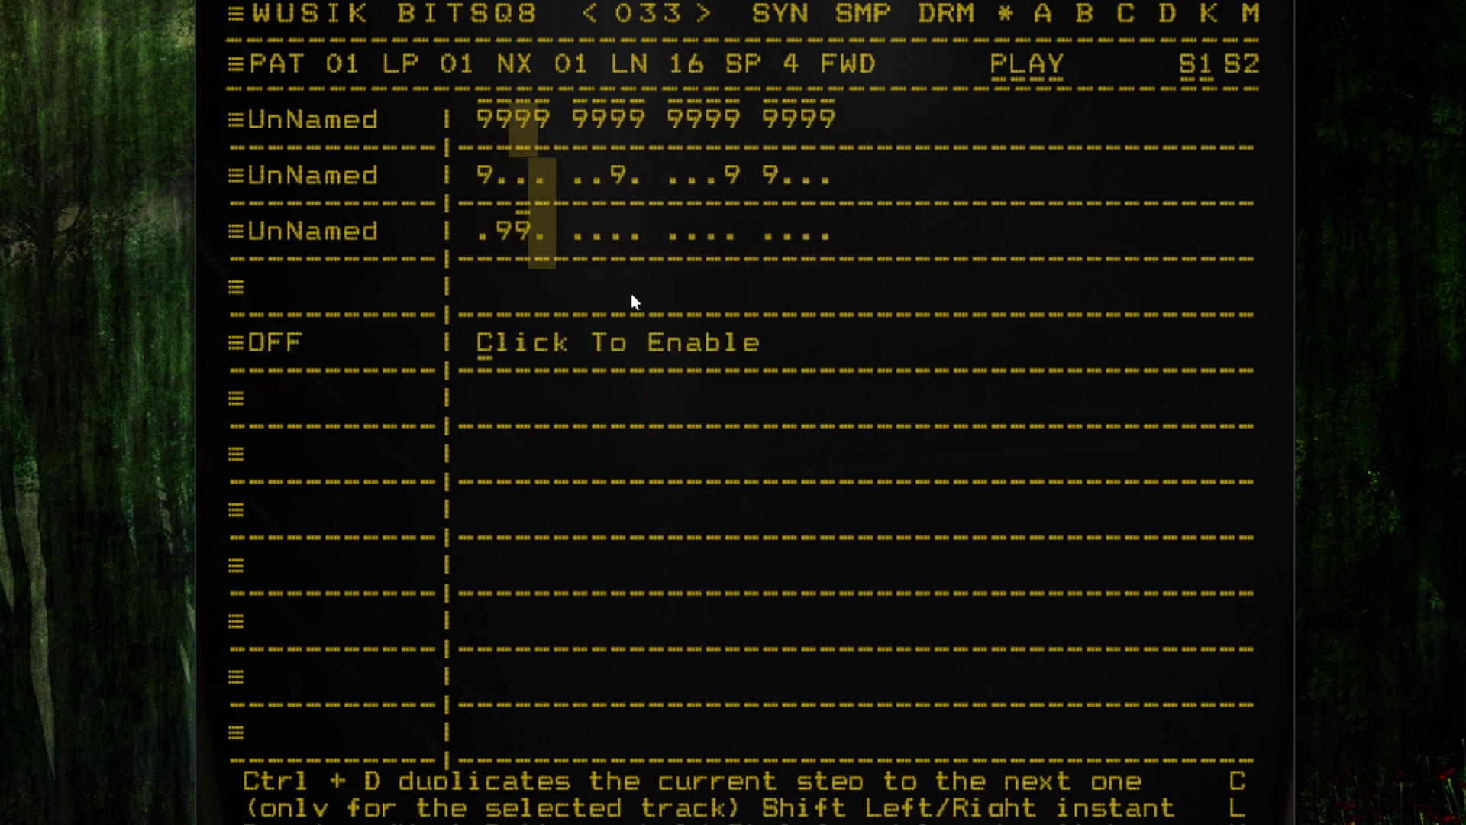
- Turn on step 5 of the third track and set its flam to 2345678
{"action": "left_click", "coordinate": [578, 235]}
{"action": "right_click", "coordinate": [577, 236]}
{"action": "mouse_move", "coordinate": [808, 317]}
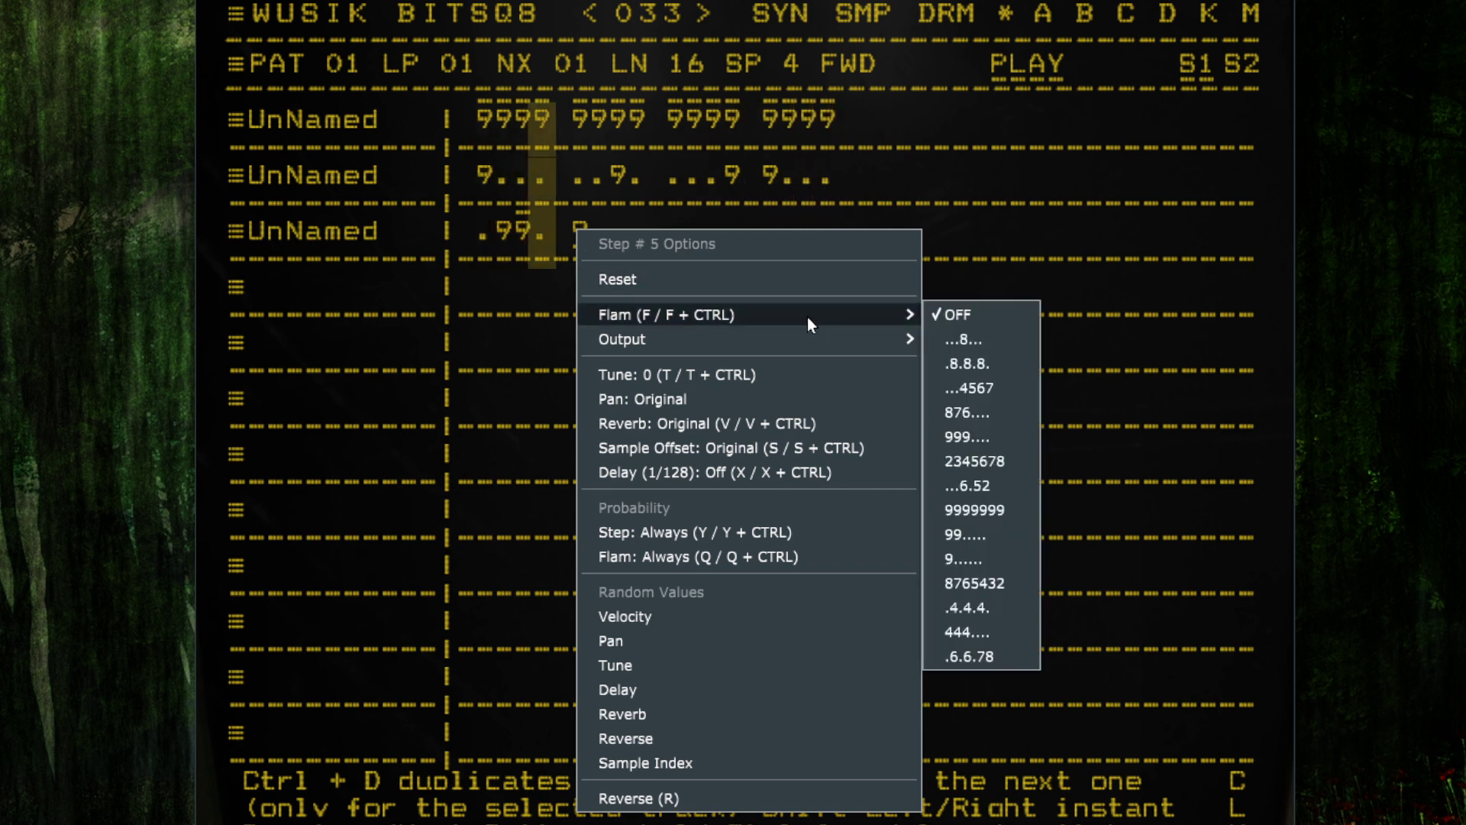
{"action": "left_click", "coordinate": [1002, 460]}
{"action": "left_click", "coordinate": [695, 409]}
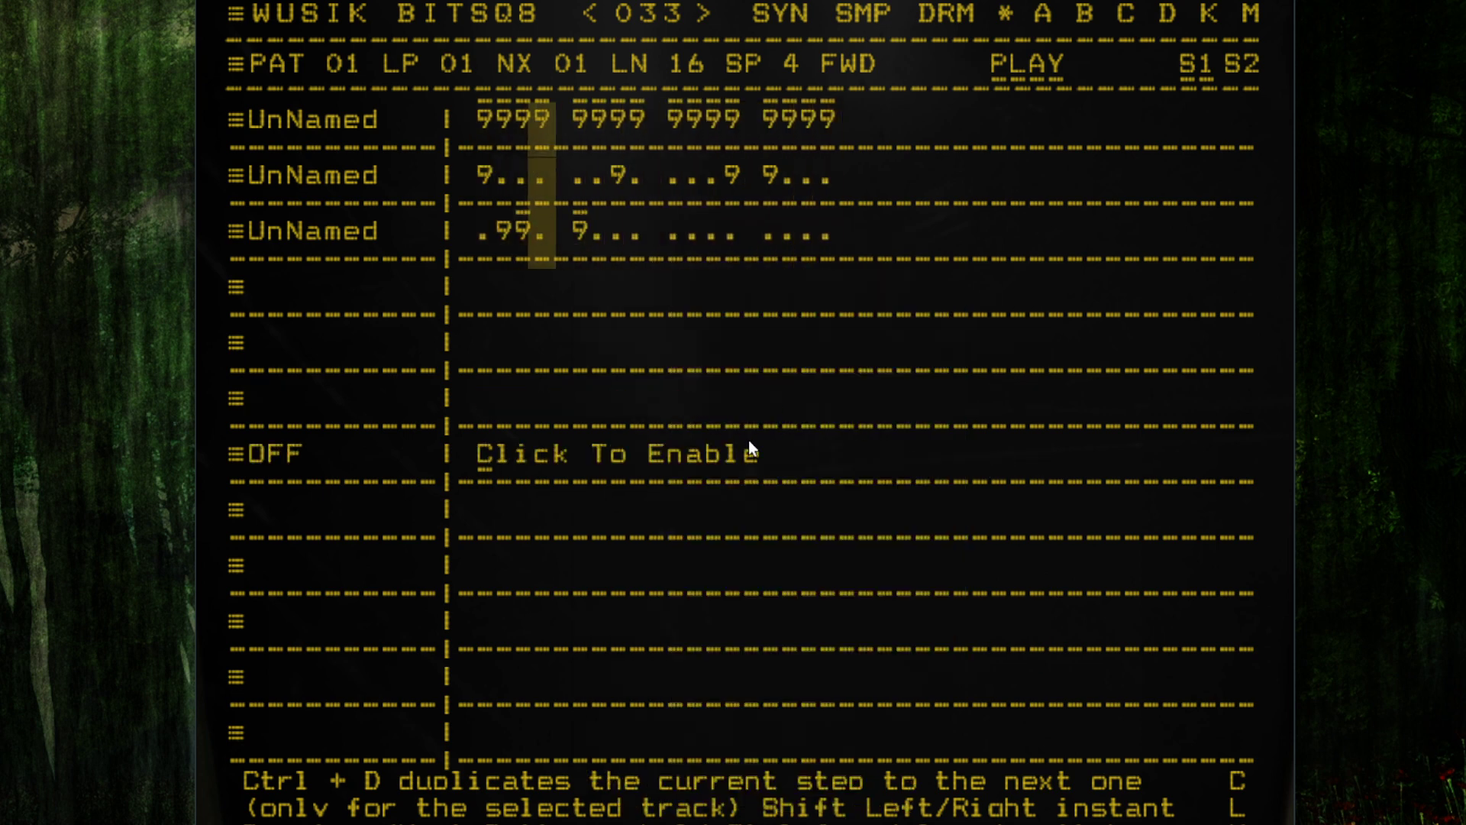
{"action": "left_click", "coordinate": [759, 453]}
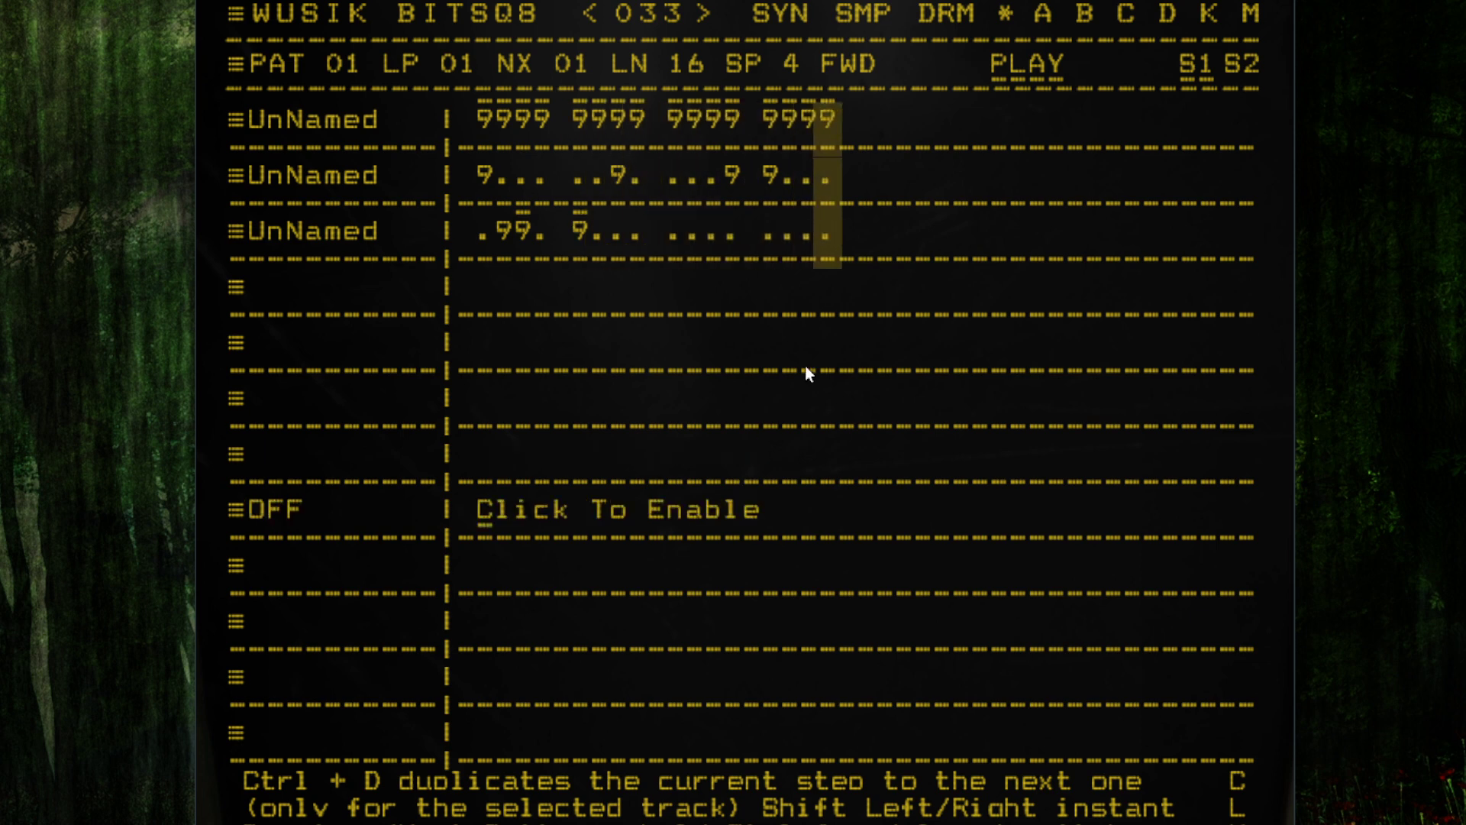
- Turn on step 13 of the third track, change its Reverb value, and stop the pattern after auditioning it
{"action": "left_click", "coordinate": [768, 229]}
{"action": "right_click", "coordinate": [764, 237]}
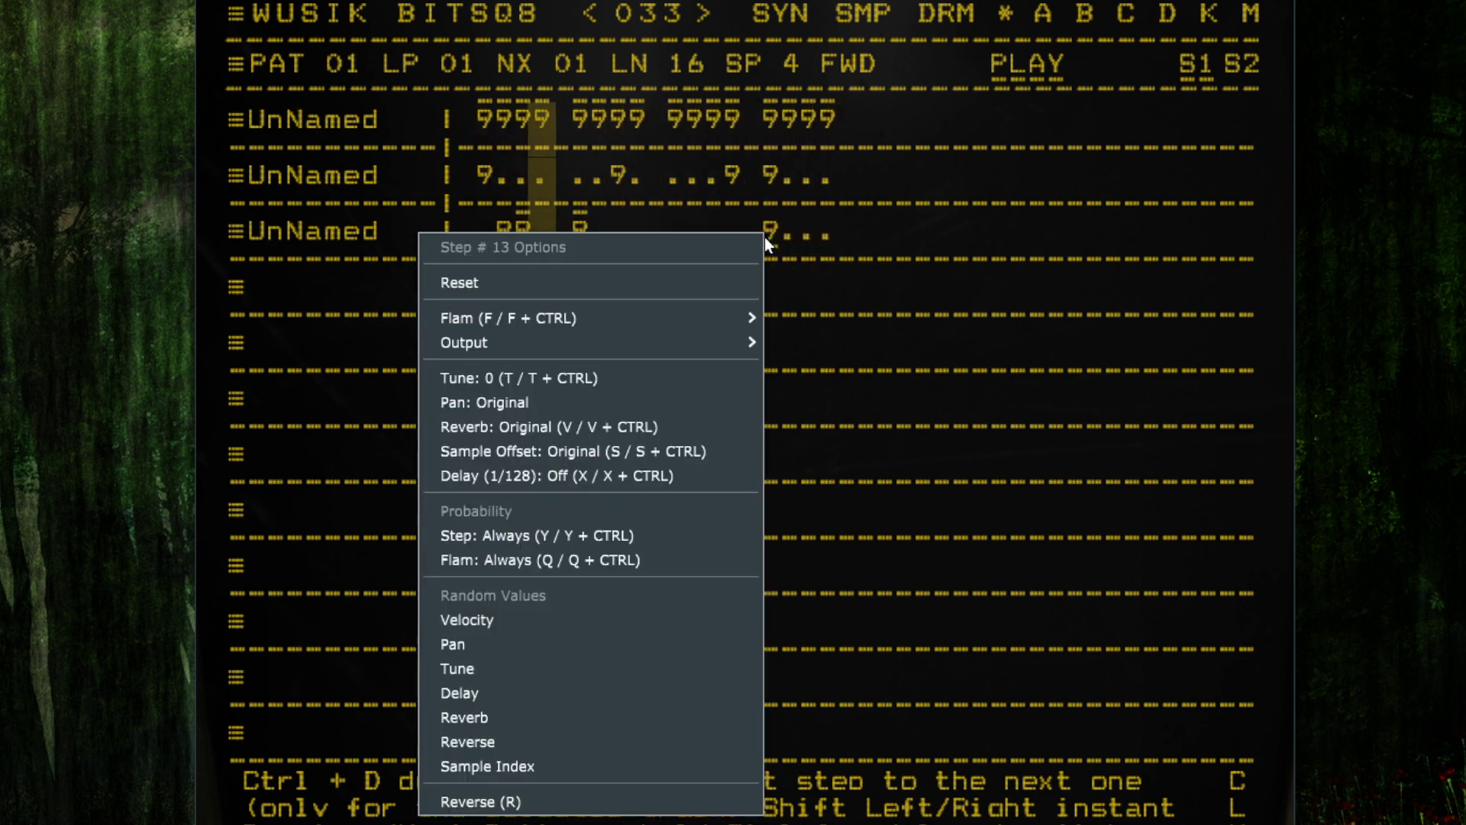
{"action": "left_click", "coordinate": [614, 427]}
{"action": "double_click", "coordinate": [675, 405]}
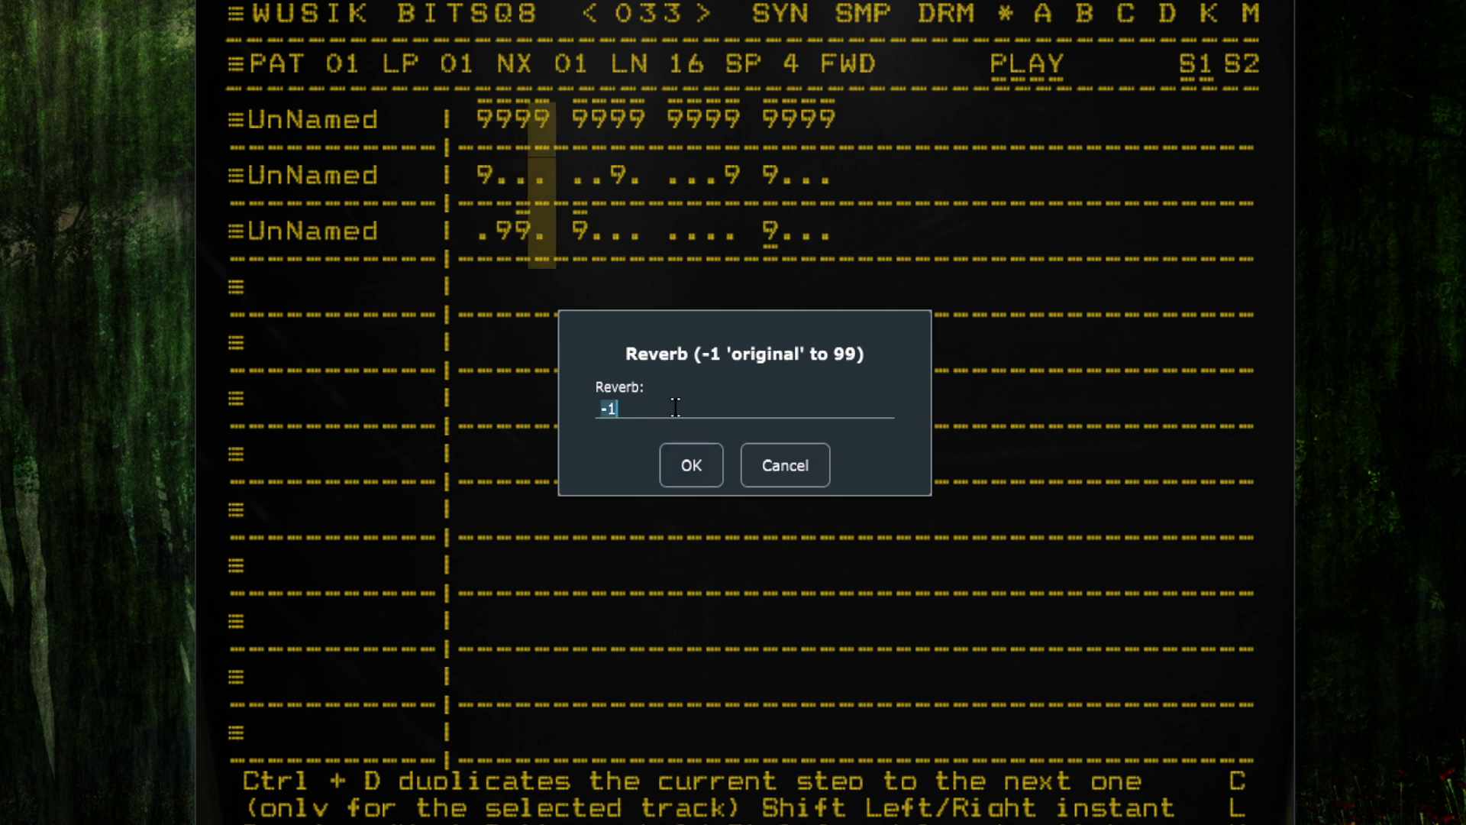
{"action": "key", "text": "Return"}
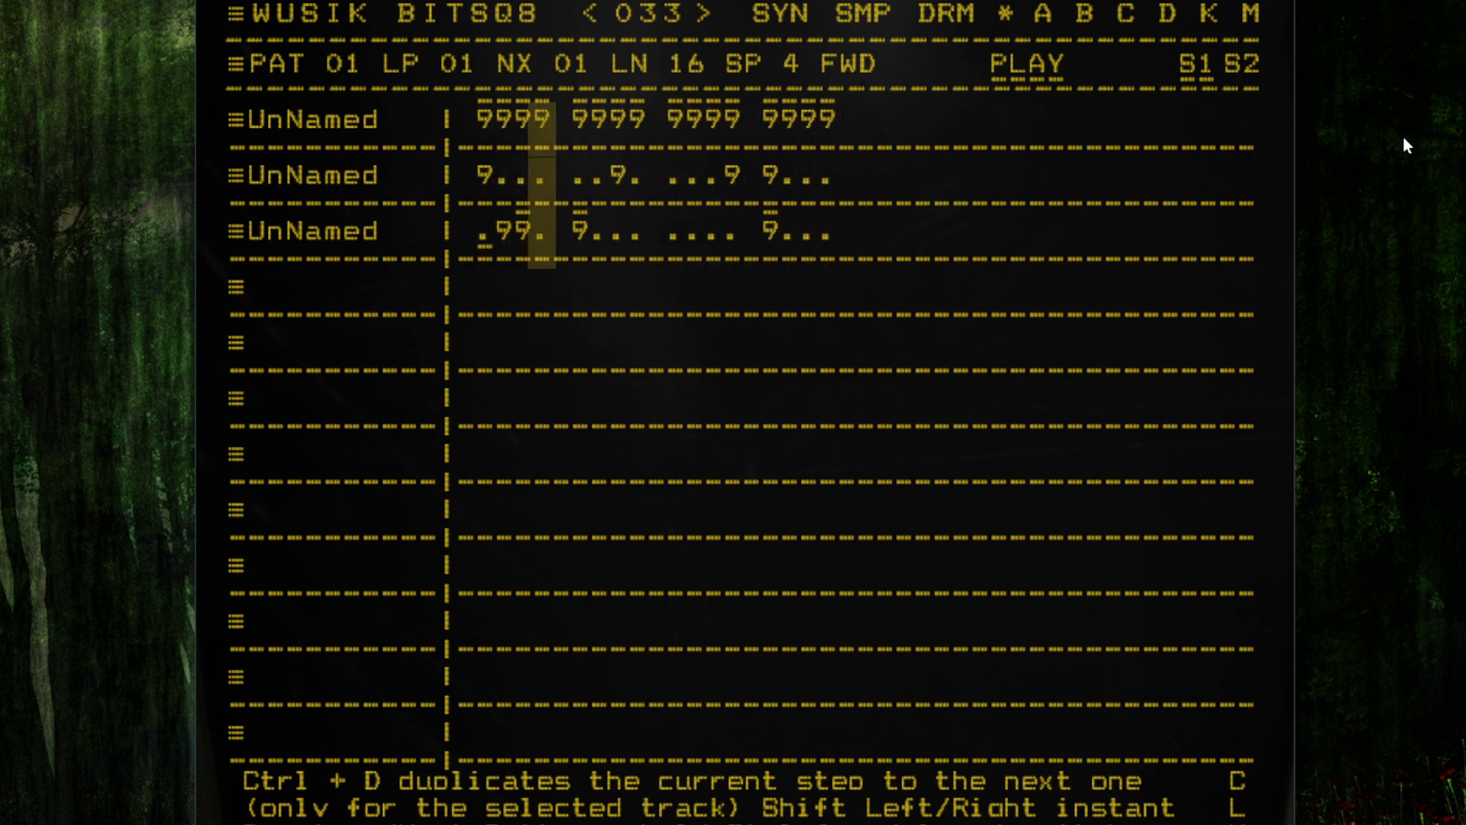
{"action": "key", "text": "space"}
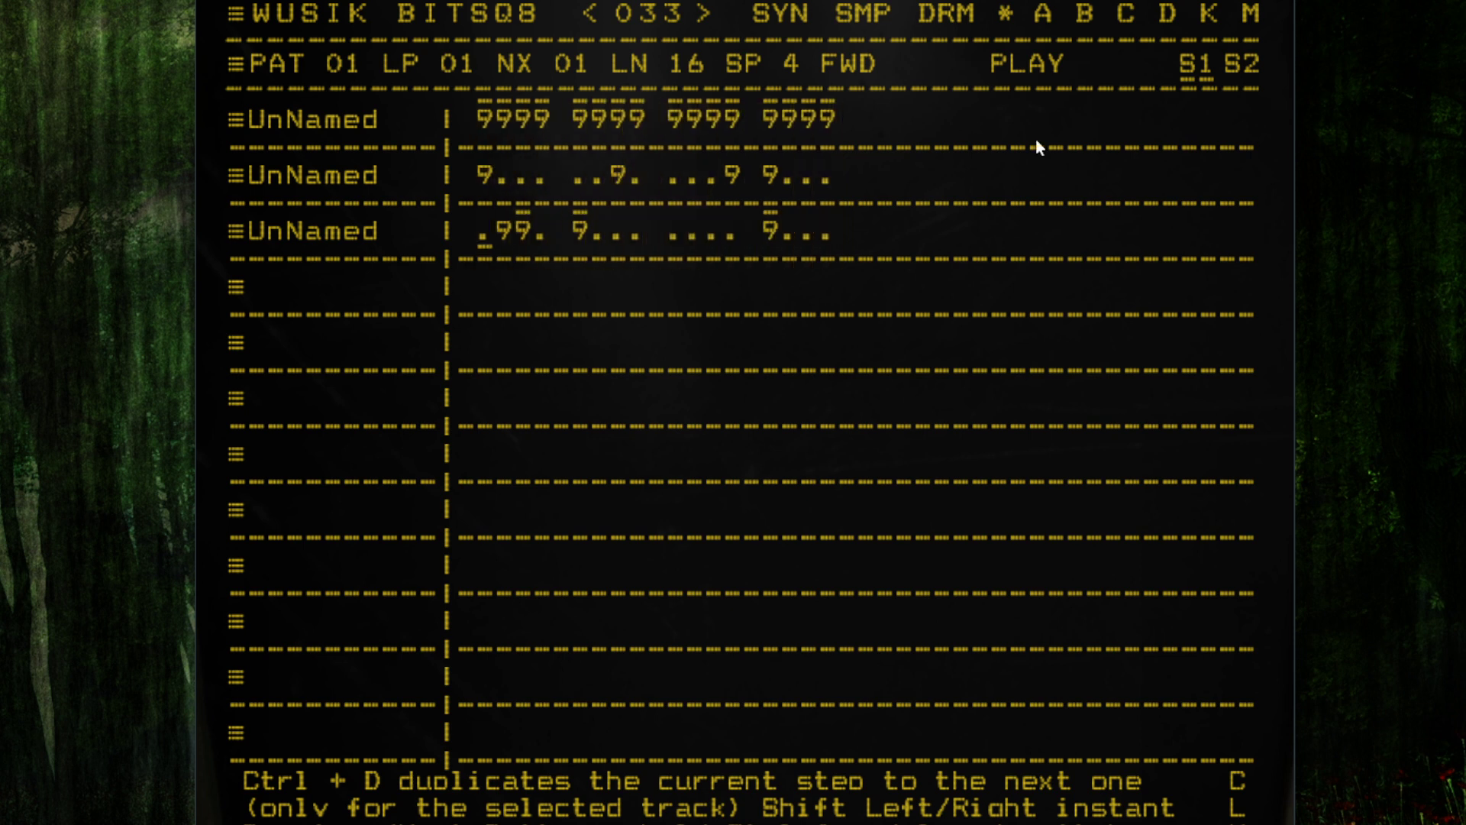
- Copy pattern 01 and paste it into pattern 02
{"action": "left_click", "coordinate": [235, 65]}
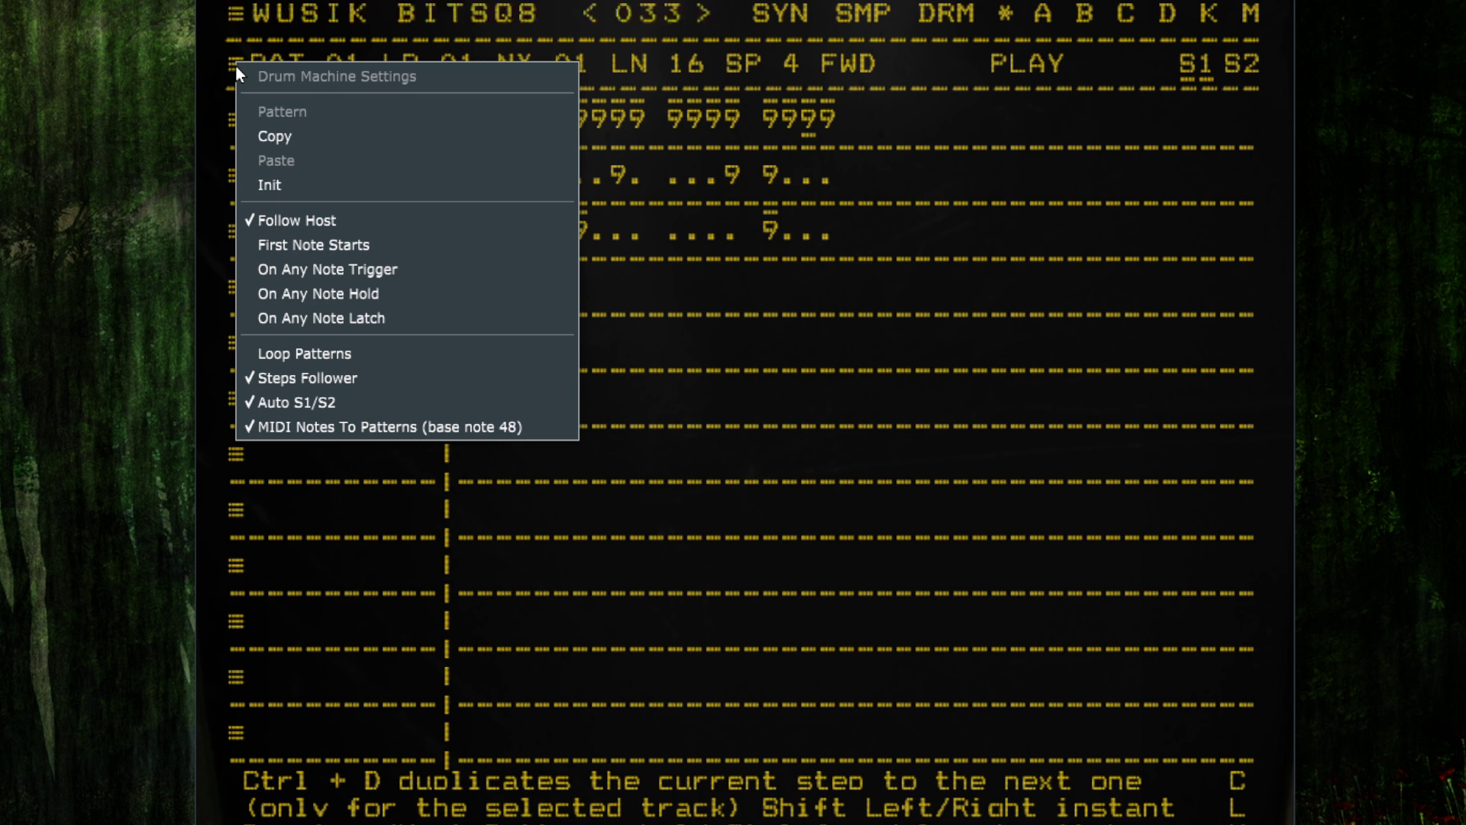
{"action": "left_click", "coordinate": [390, 138]}
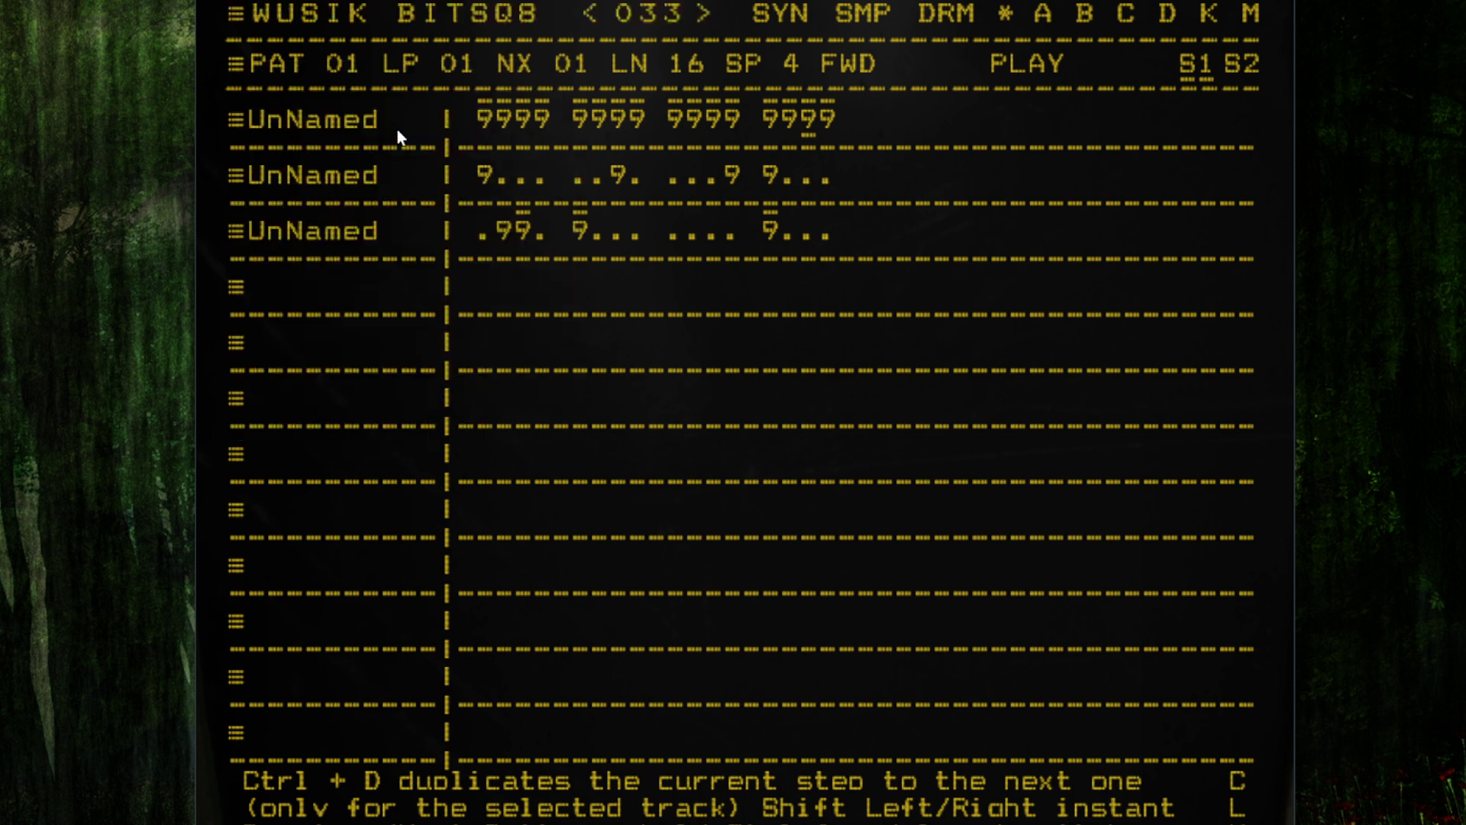
{"action": "left_click", "coordinate": [356, 67]}
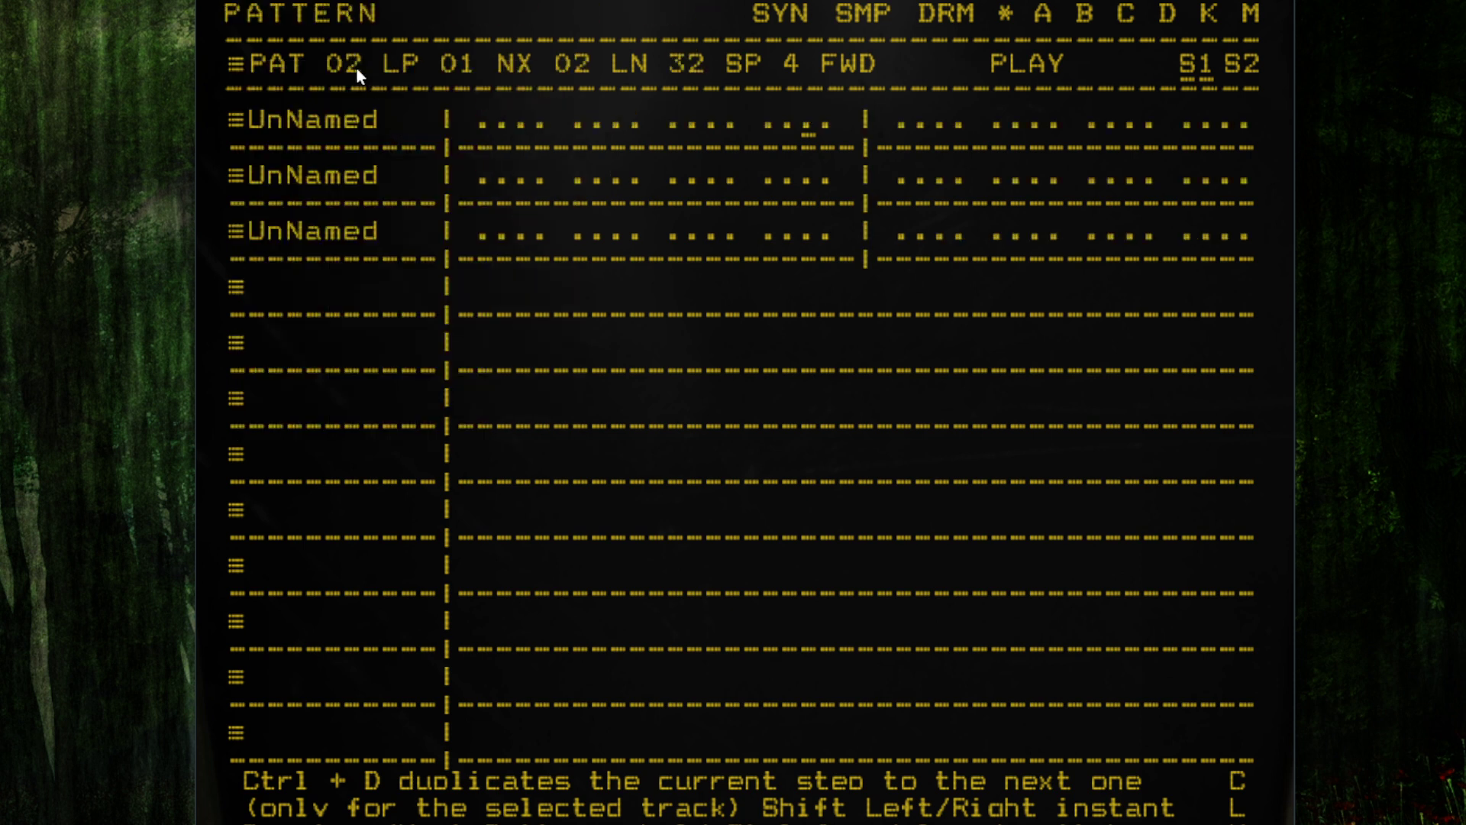
{"action": "left_click", "coordinate": [232, 67]}
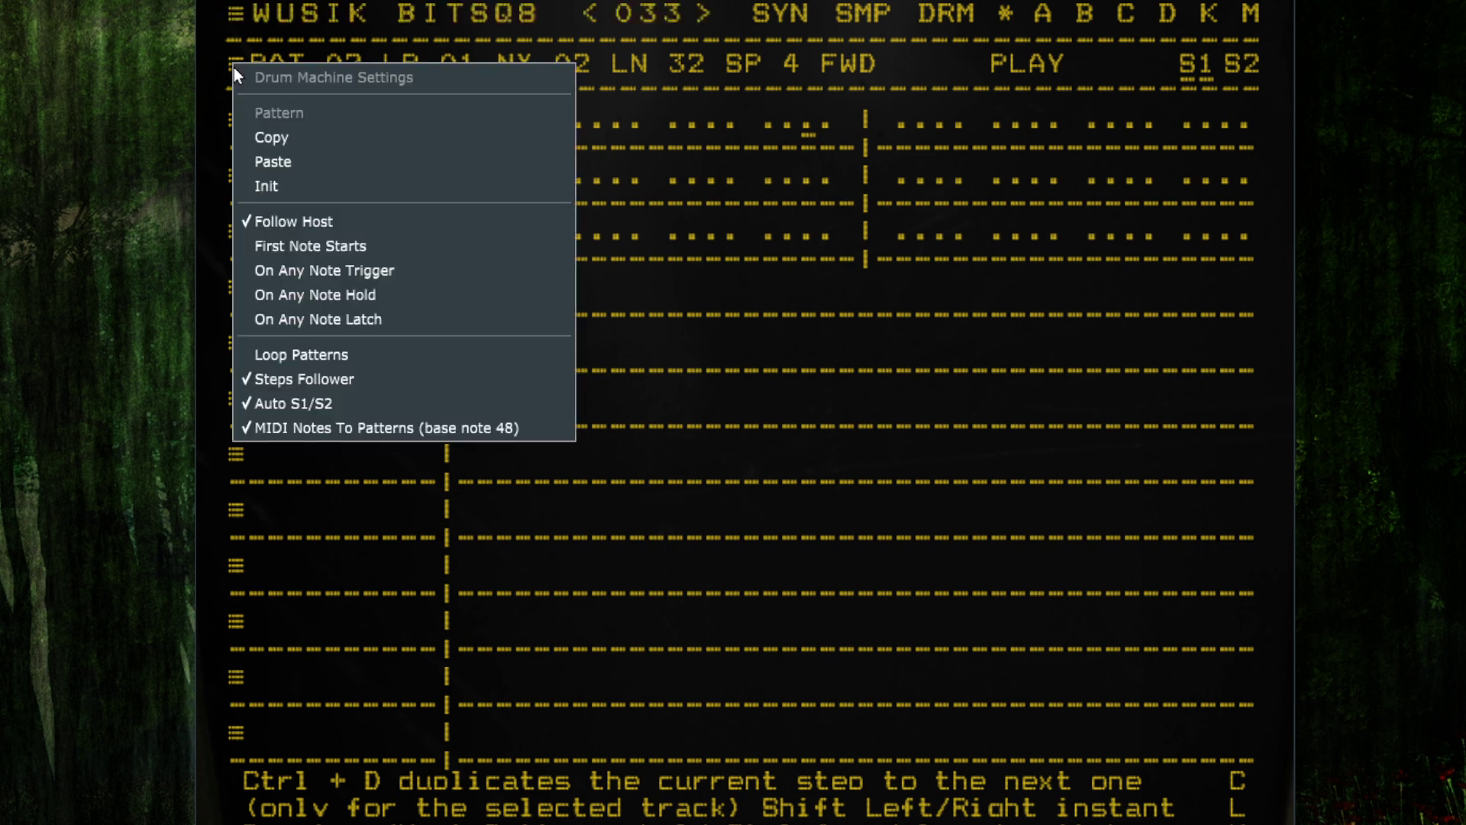
{"action": "left_click", "coordinate": [318, 162]}
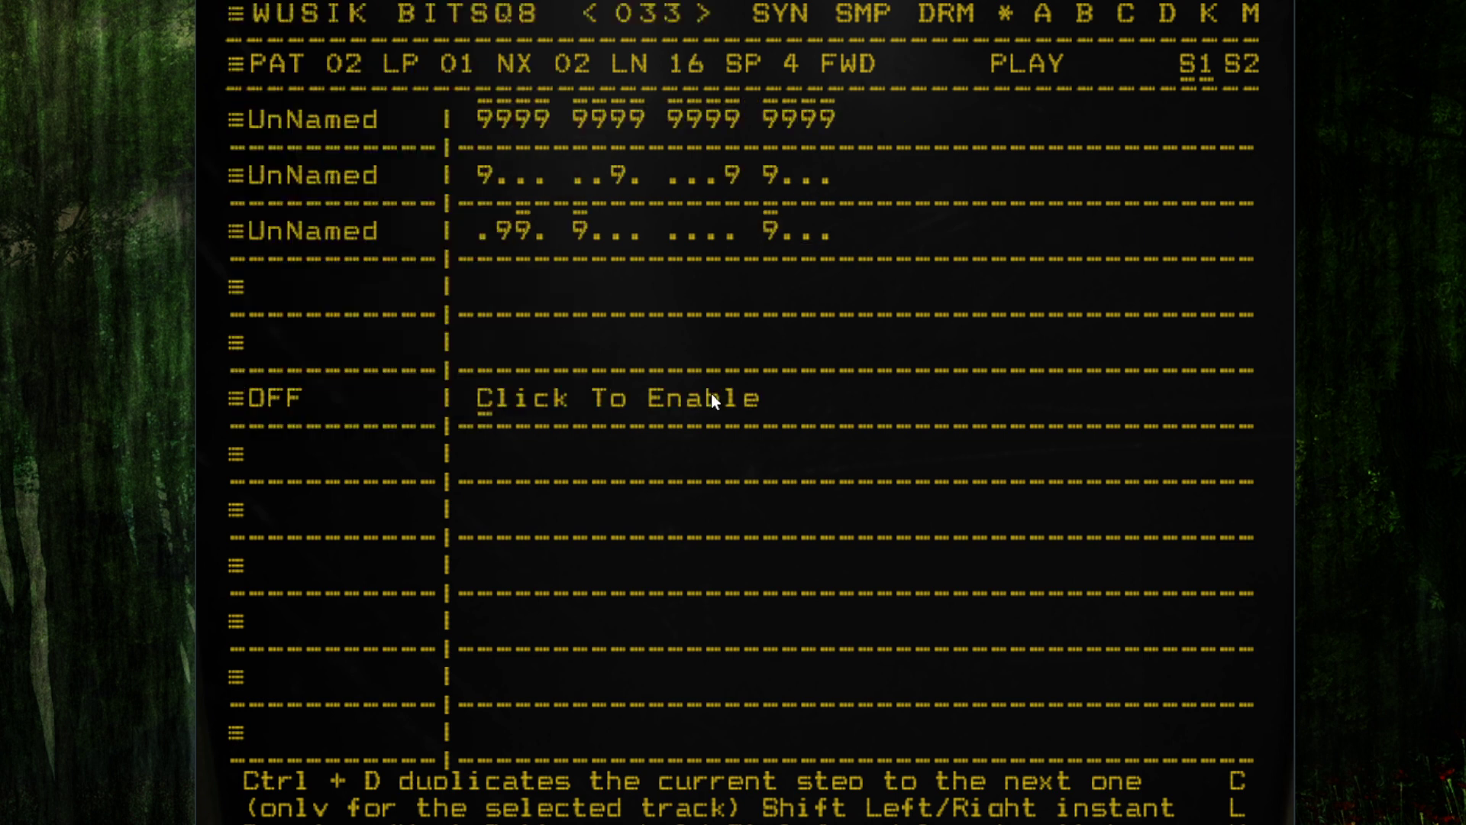
- Play pattern 02 and turn off steps 2, 3 and 5 of its third track
{"action": "key", "text": "space"}
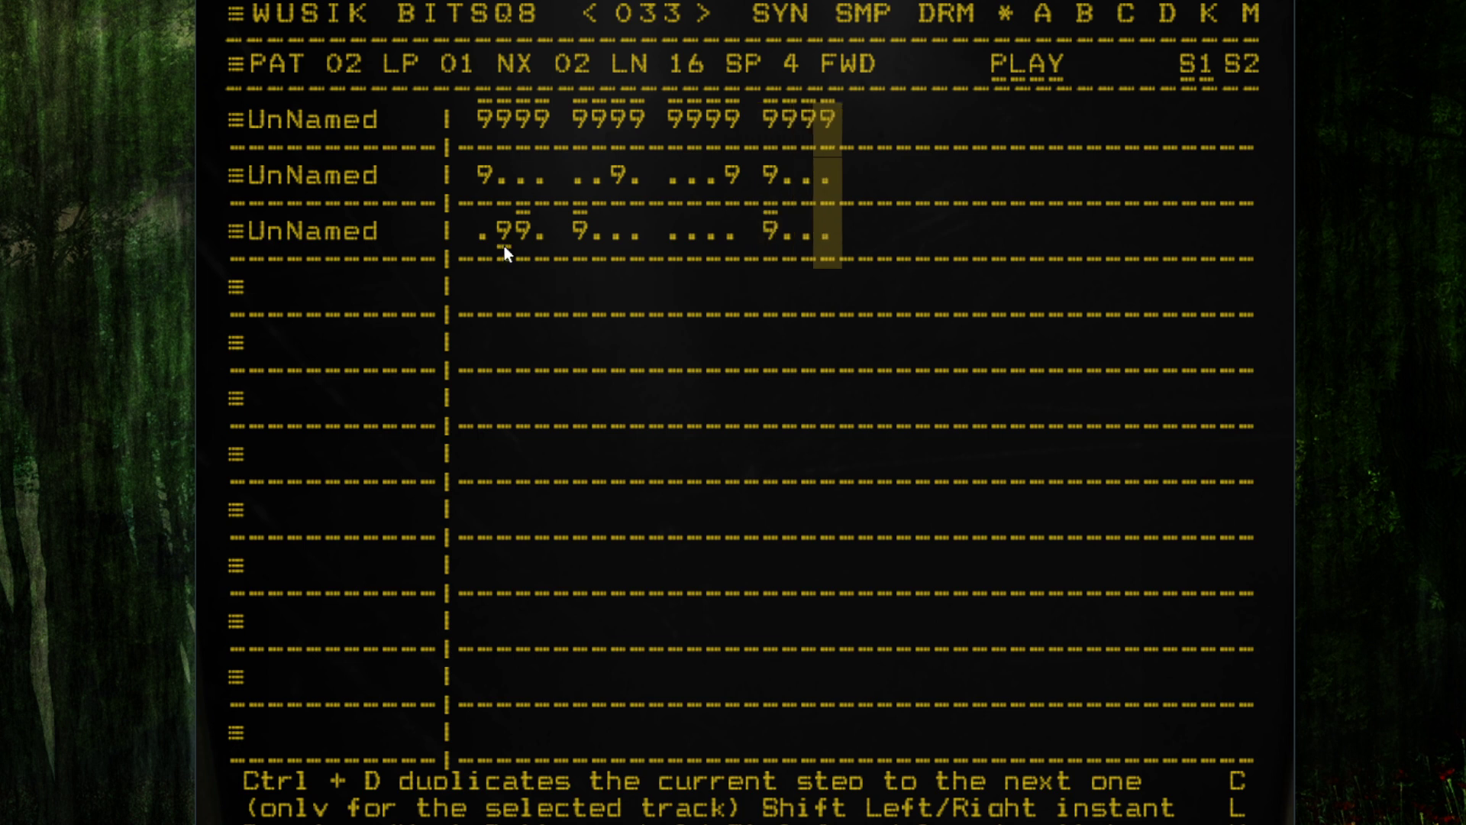
{"action": "left_click", "coordinate": [504, 246]}
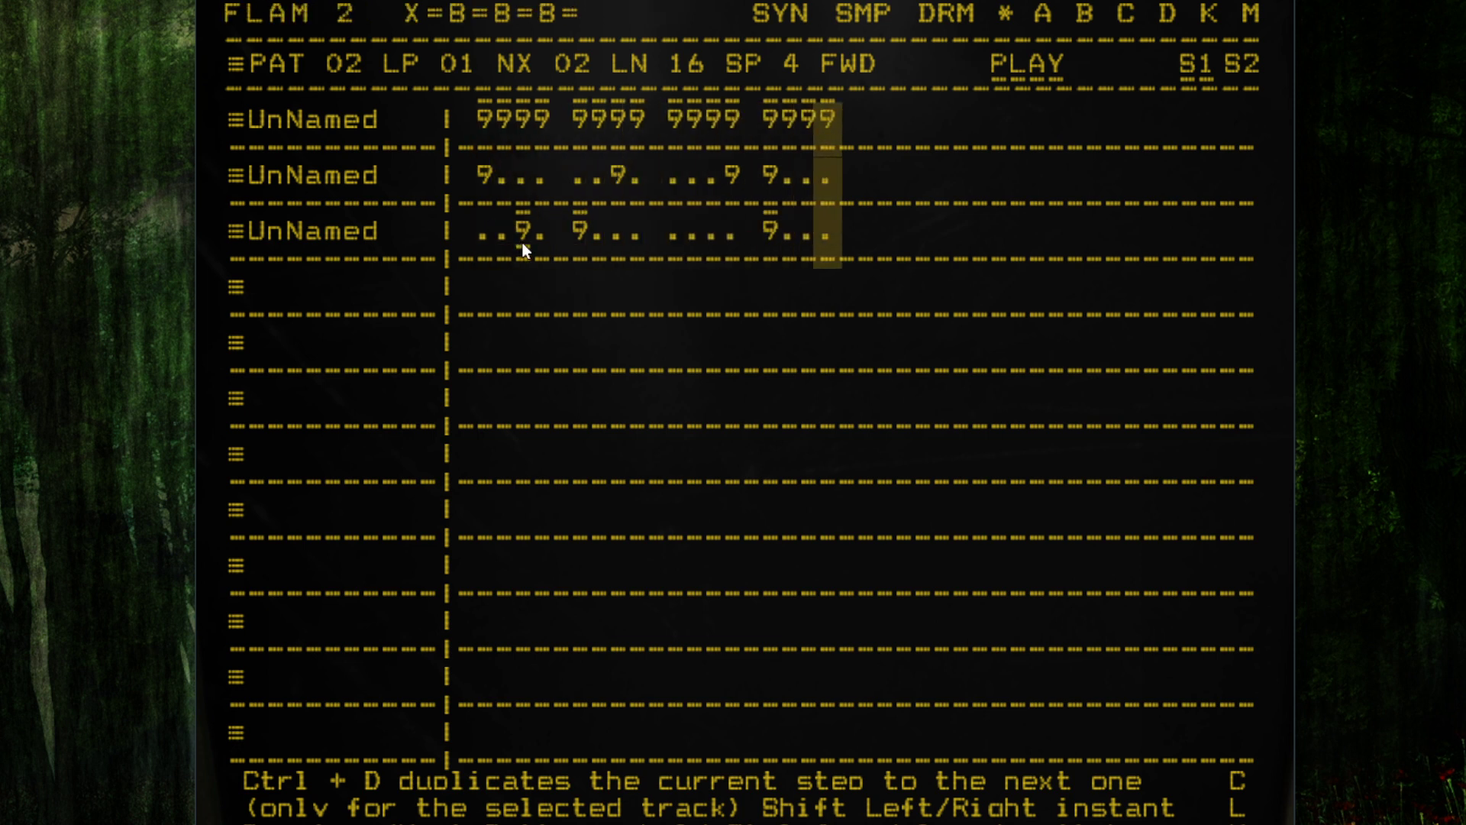
{"action": "left_click", "coordinate": [521, 241]}
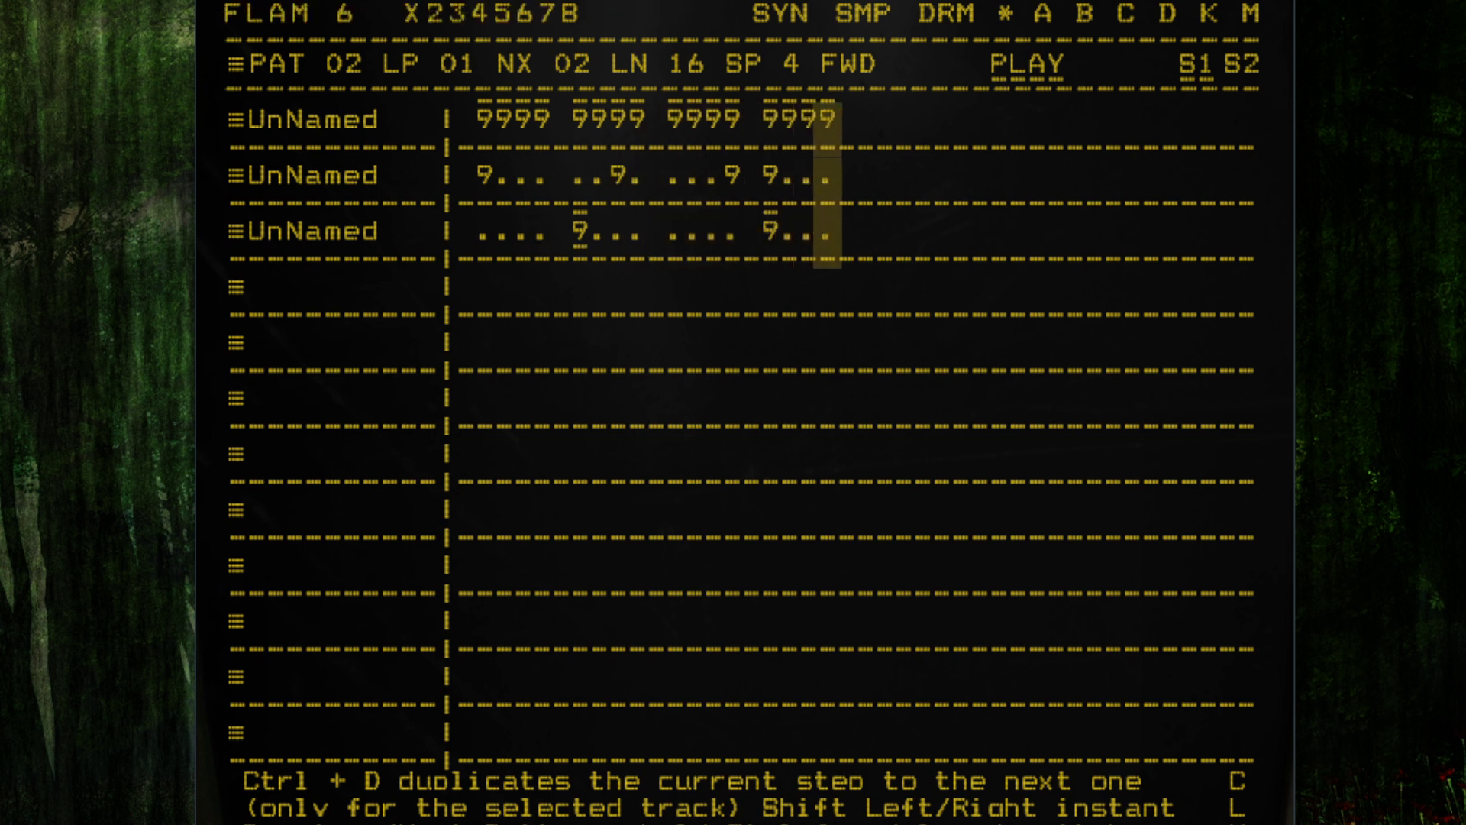
{"action": "left_click", "coordinate": [581, 243]}
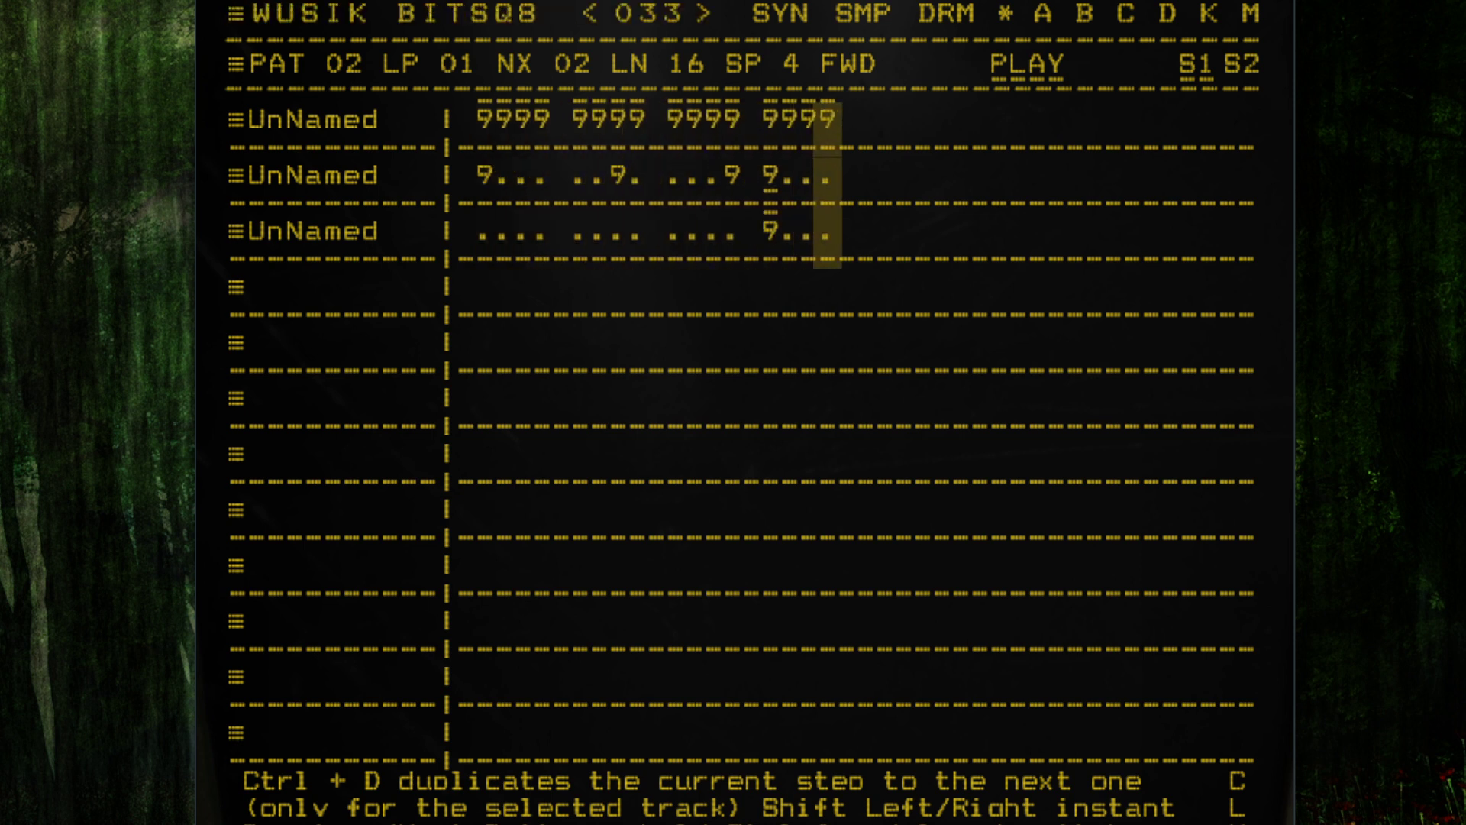
- Set steps 2 to 4 of pattern 02's second track to velocity 9, stop playback, and set its next pattern to 01
{"action": "key", "text": "Left"}
{"action": "key", "text": "Left"}
{"action": "key", "text": "Left"}
{"action": "type", "text": "999"}
{"action": "key", "text": "space"}
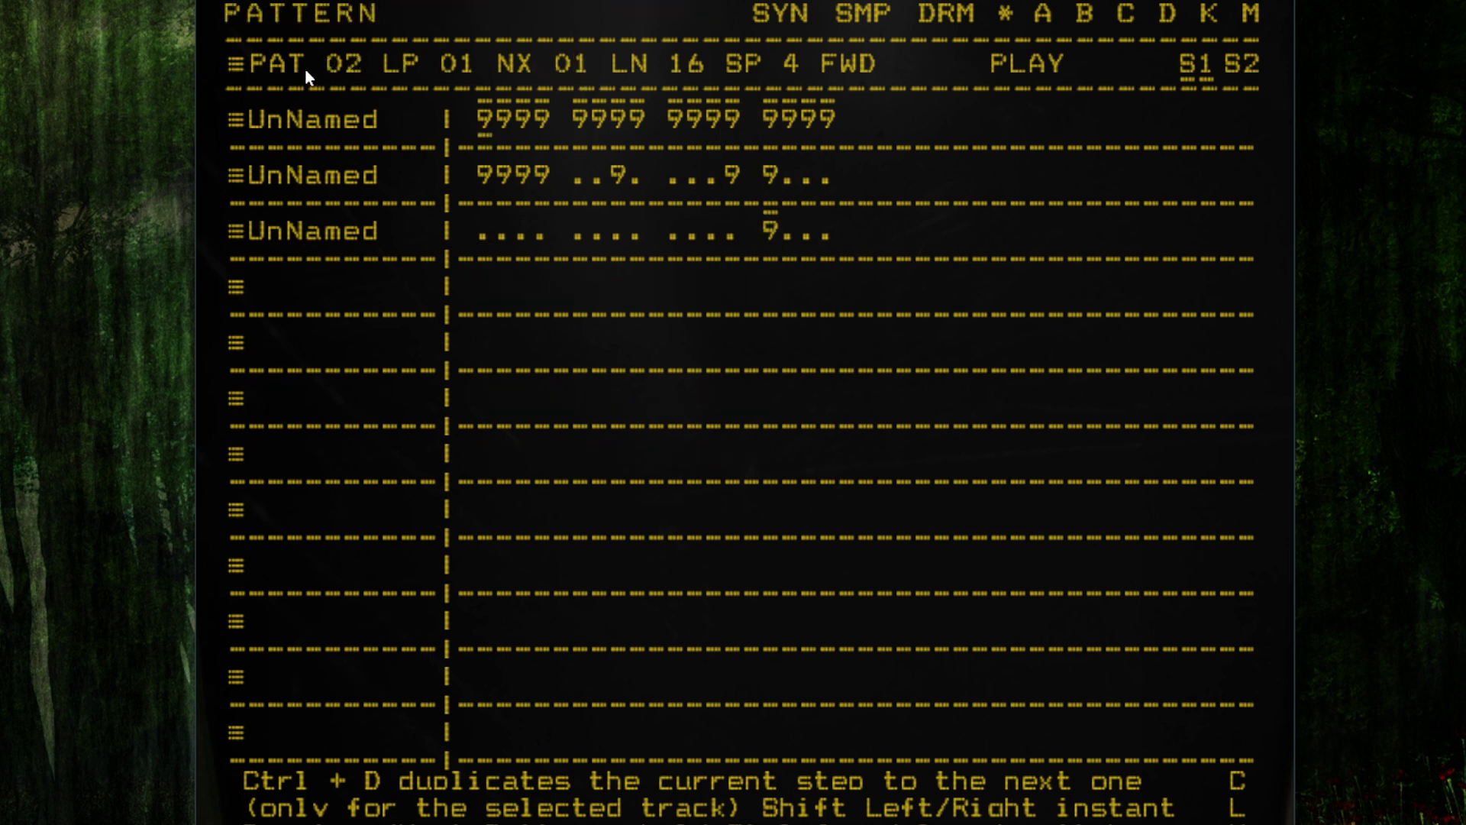
- Set pattern 01's next pattern to 02, audition the chained patterns, and stop playback
{"action": "scroll", "coordinate": [347, 67], "scroll_direction": "down", "scroll_amount": 1}
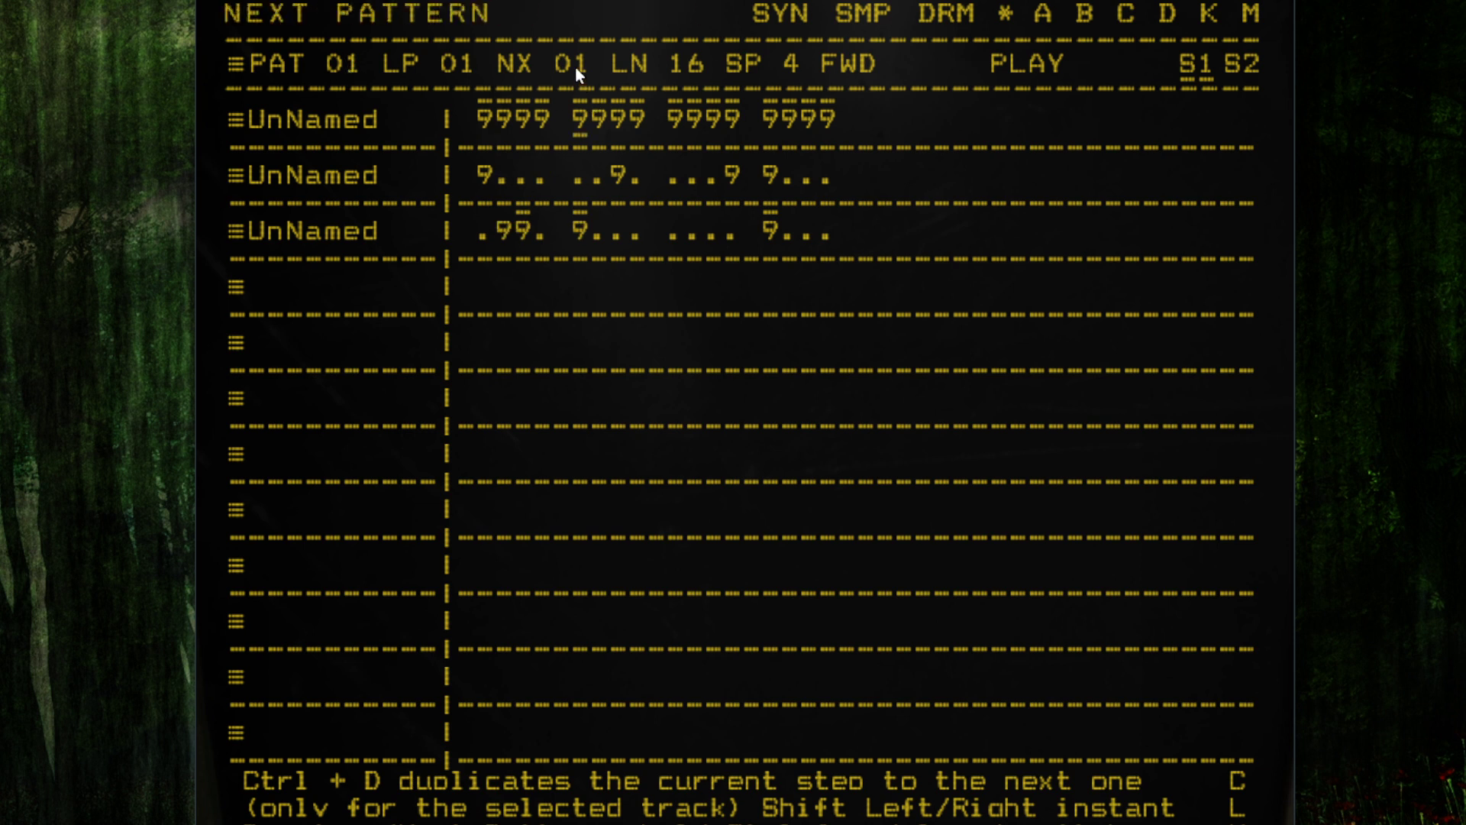
{"action": "scroll", "coordinate": [575, 67], "scroll_direction": "up", "scroll_amount": 1}
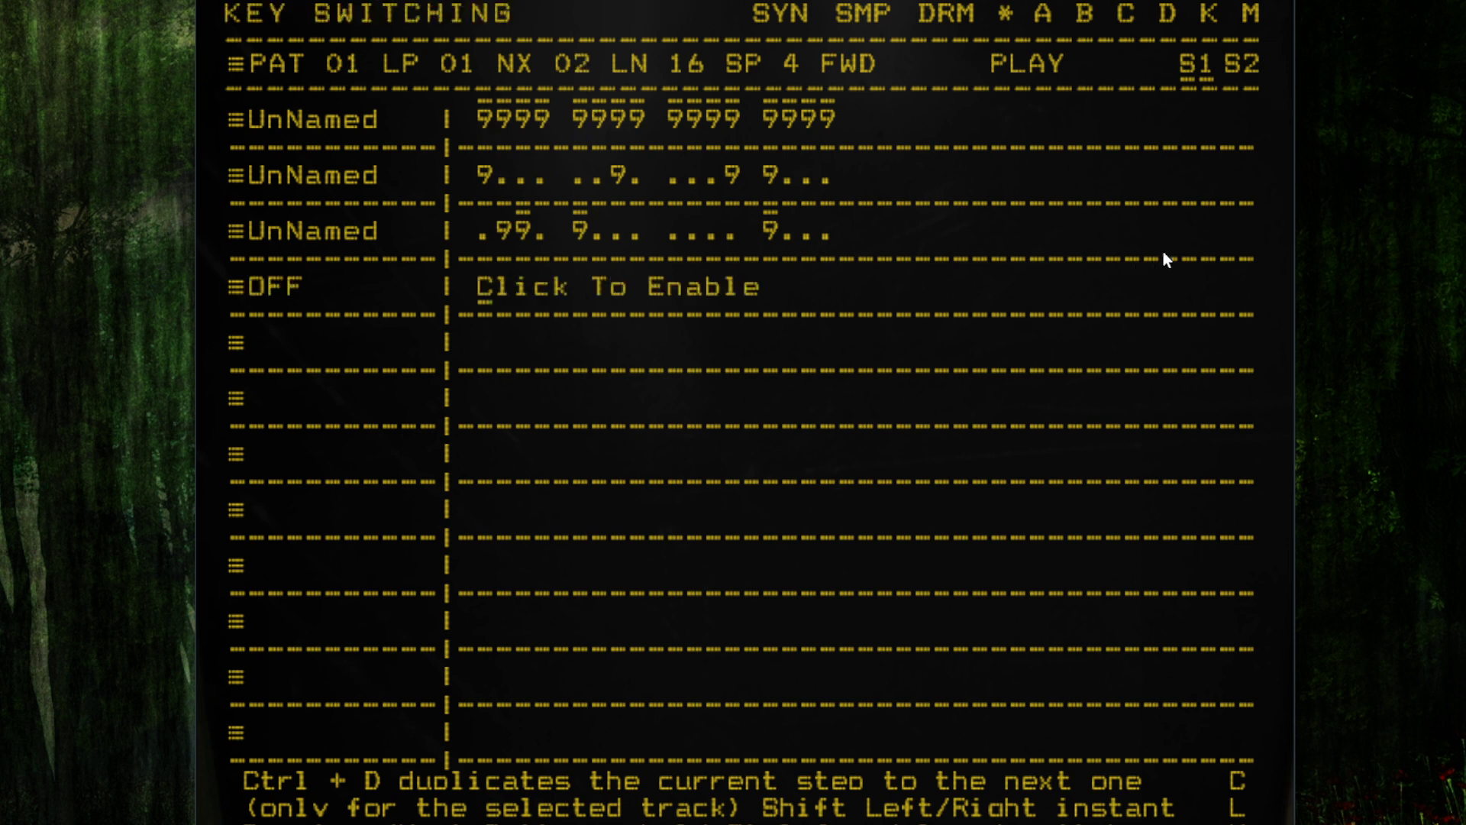
{"action": "key", "text": "space"}
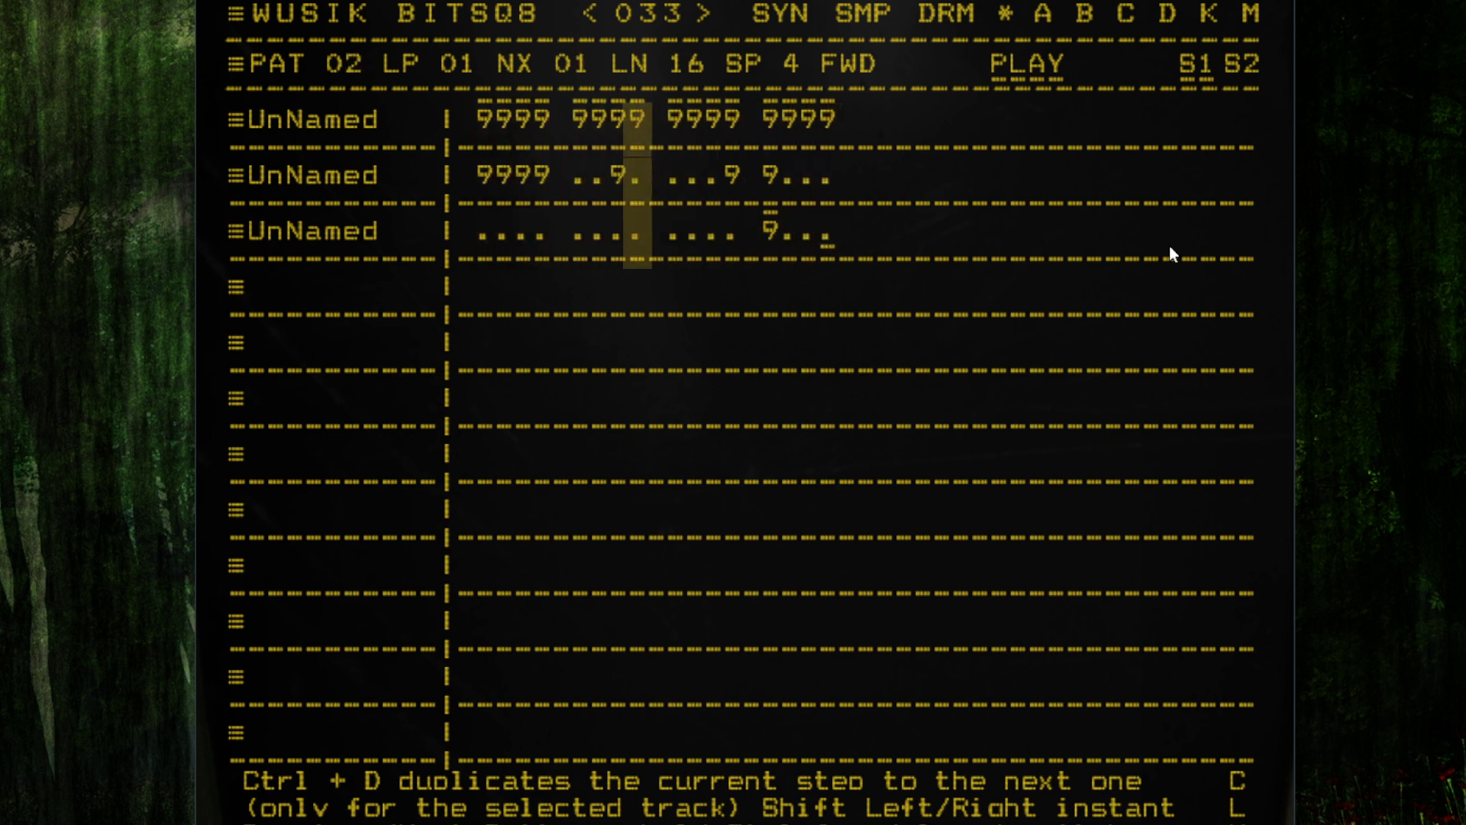
{"action": "key", "text": "space"}
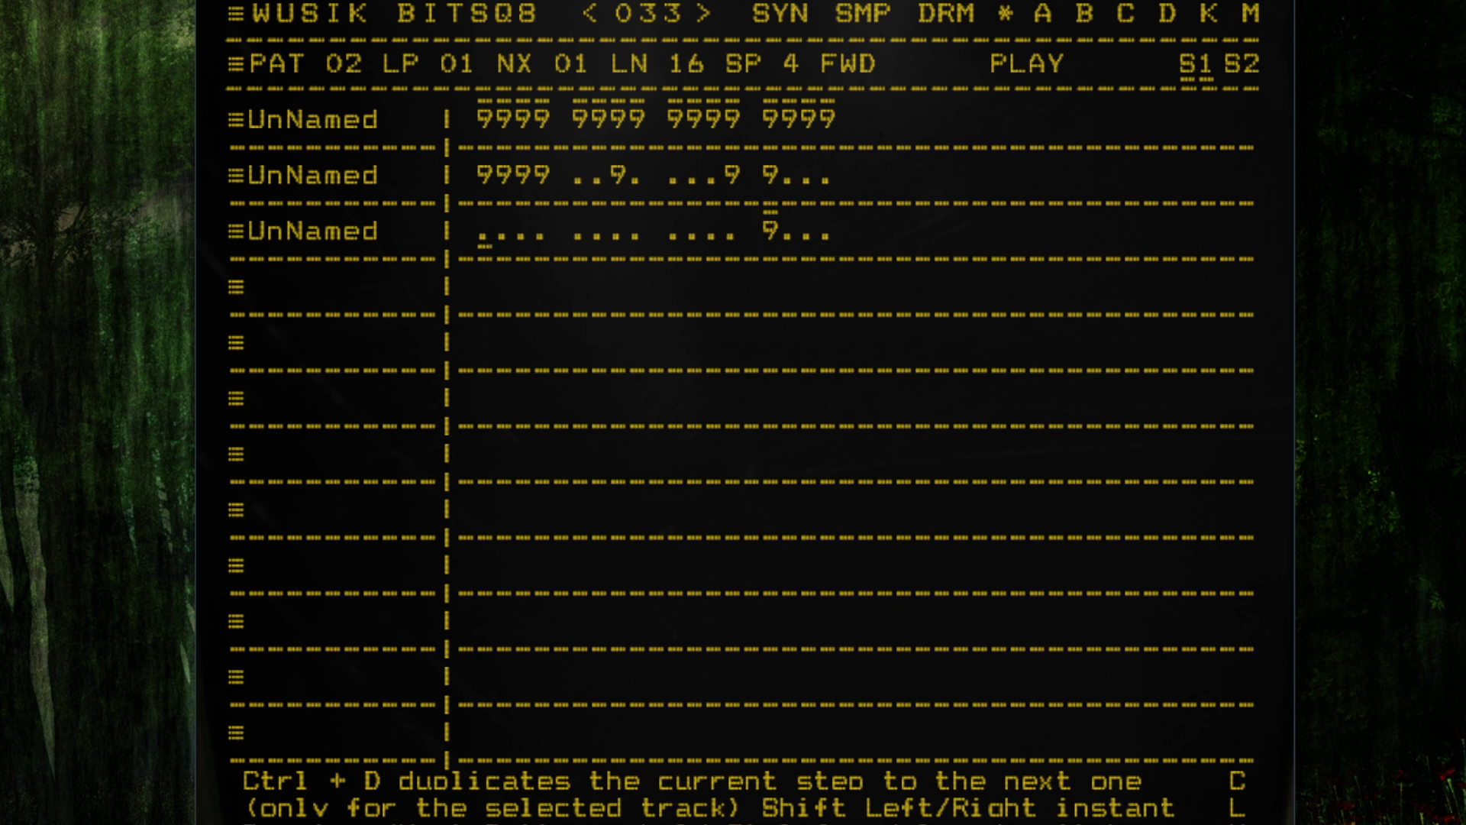
- Review the drum area shortcuts and the drum machine help section, closing with the synth section in view
{"action": "key", "text": "F1"}
{"action": "scroll", "coordinate": [745, 428], "scroll_direction": "down", "scroll_amount": 10}
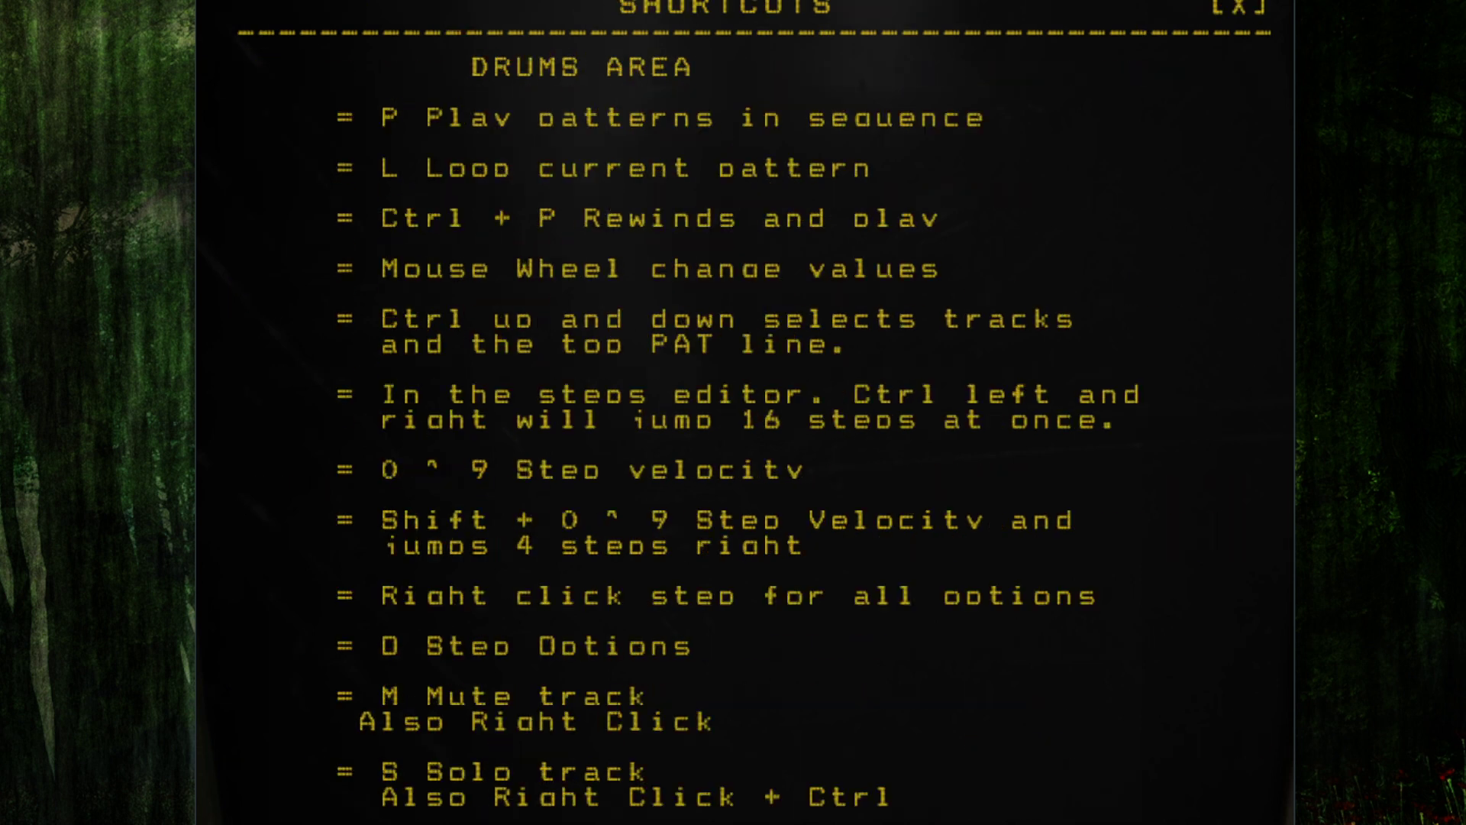
{"action": "key", "text": "F1"}
{"action": "scroll", "coordinate": [745, 428], "scroll_direction": "down", "scroll_amount": 10}
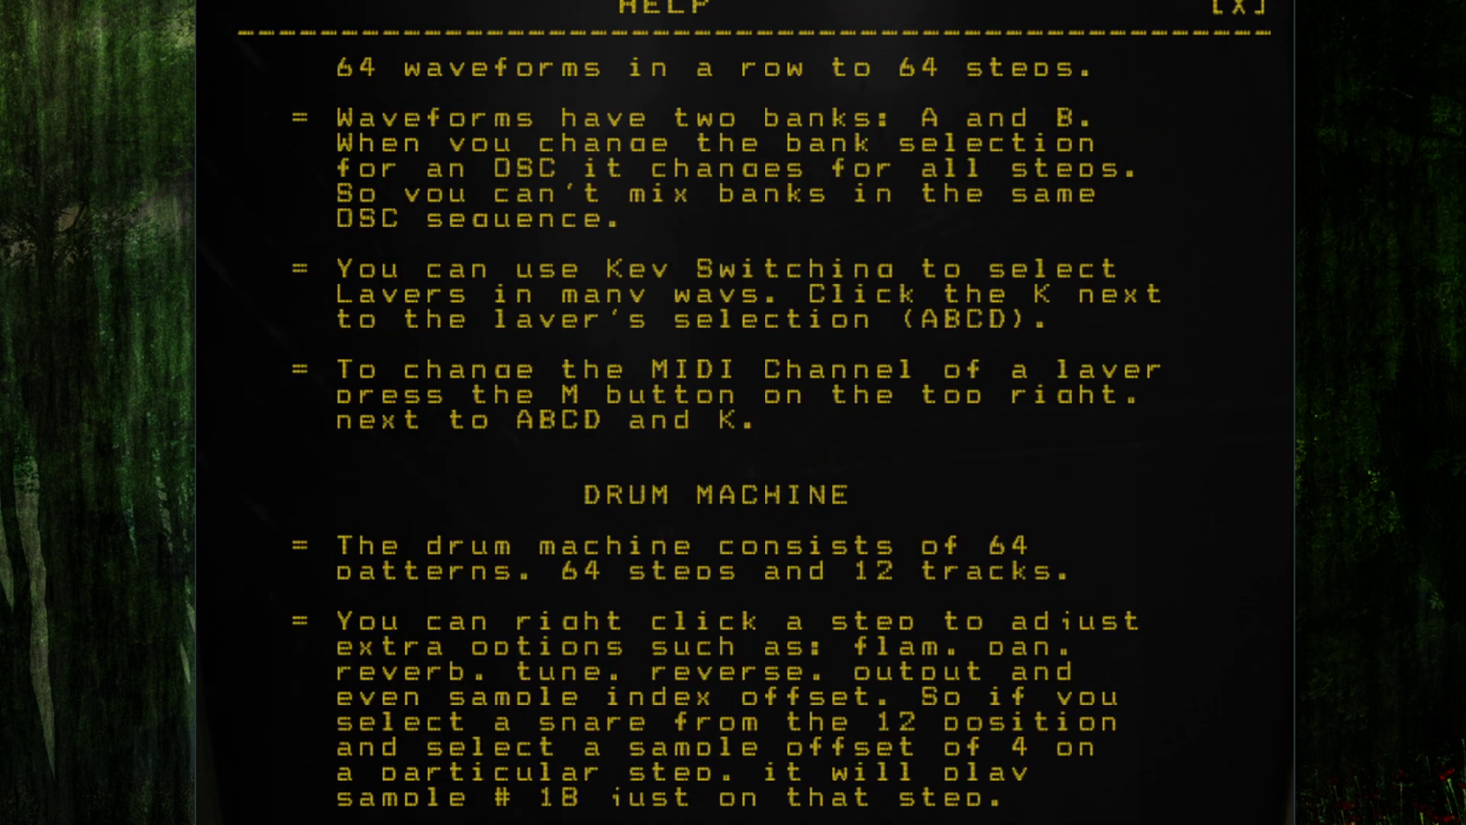
{"action": "key", "text": "F2"}
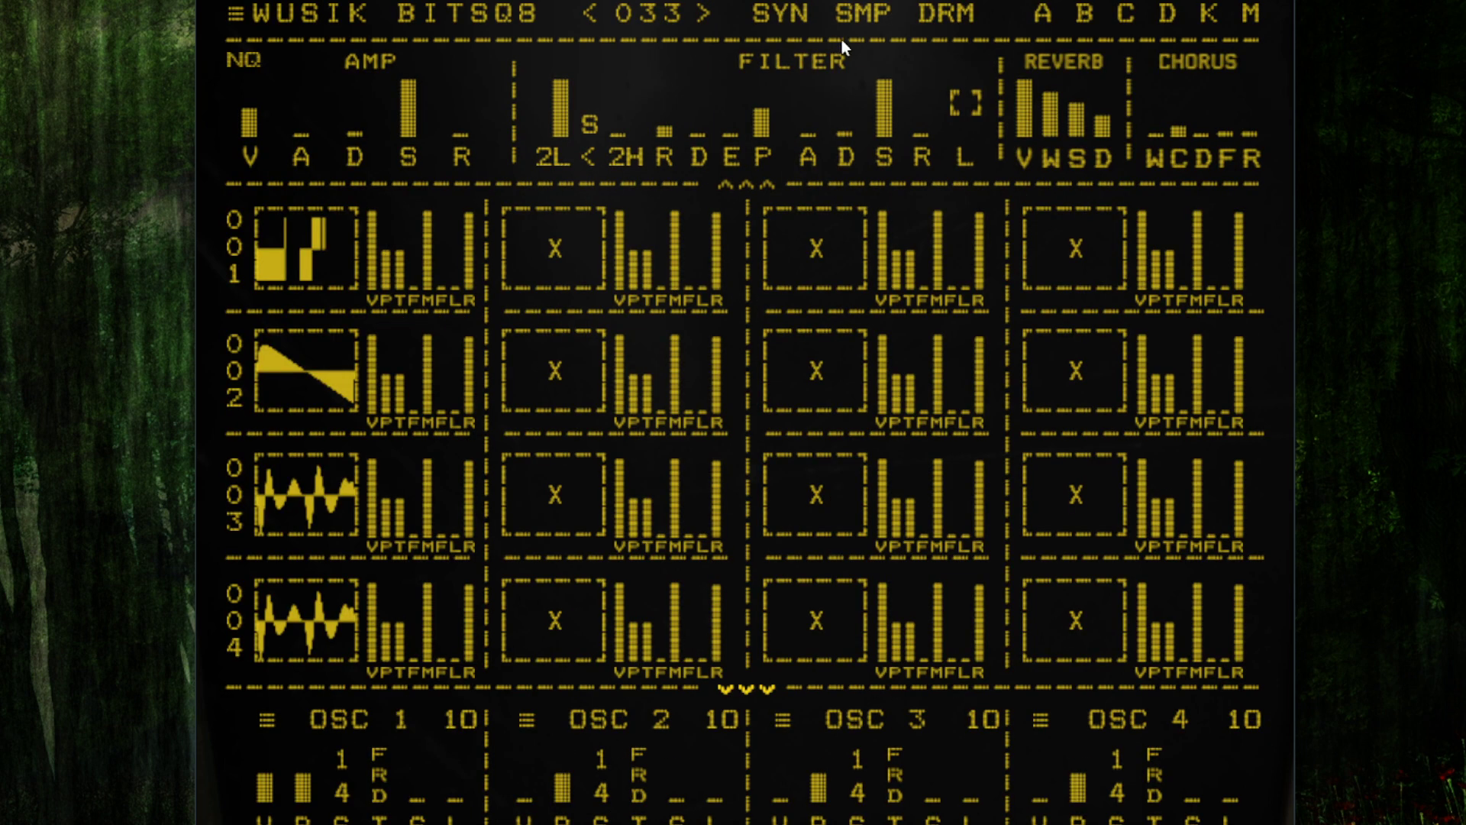
- Show the sampler section and look through the SMP 1 settings without changing anything
{"action": "left_click", "coordinate": [860, 14]}
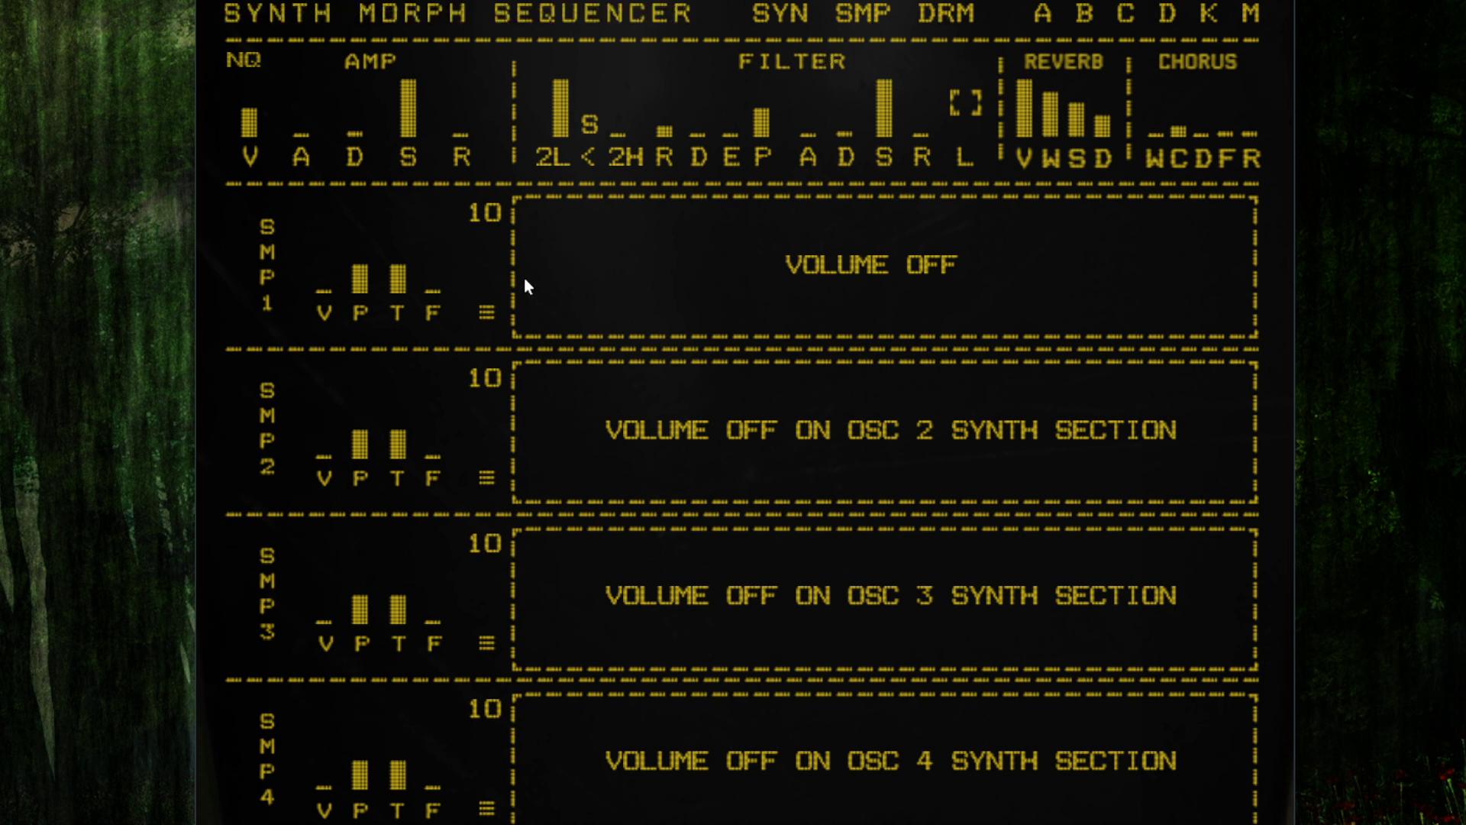
{"action": "left_click", "coordinate": [485, 313]}
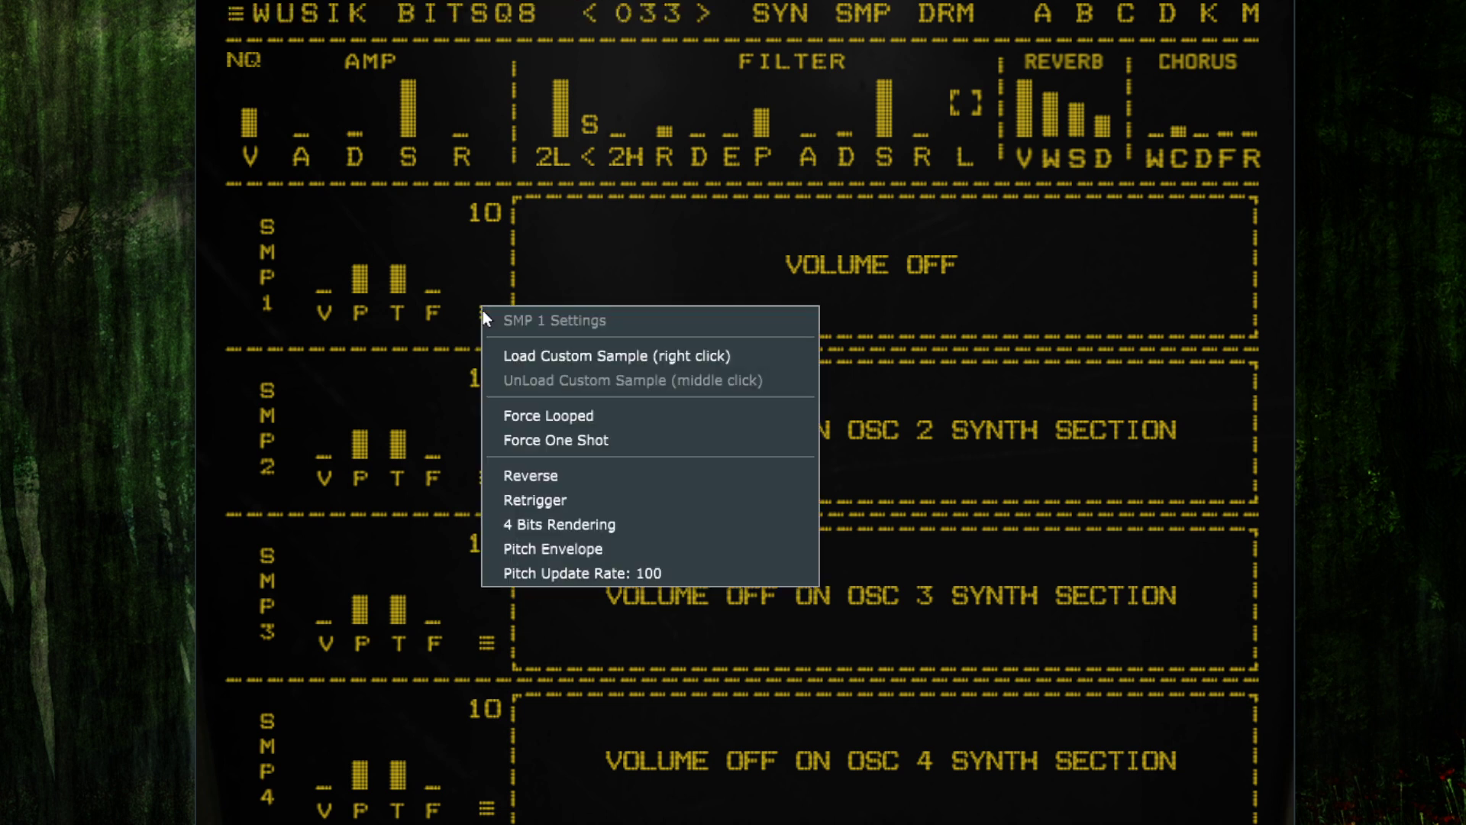
{"action": "left_click", "coordinate": [475, 252]}
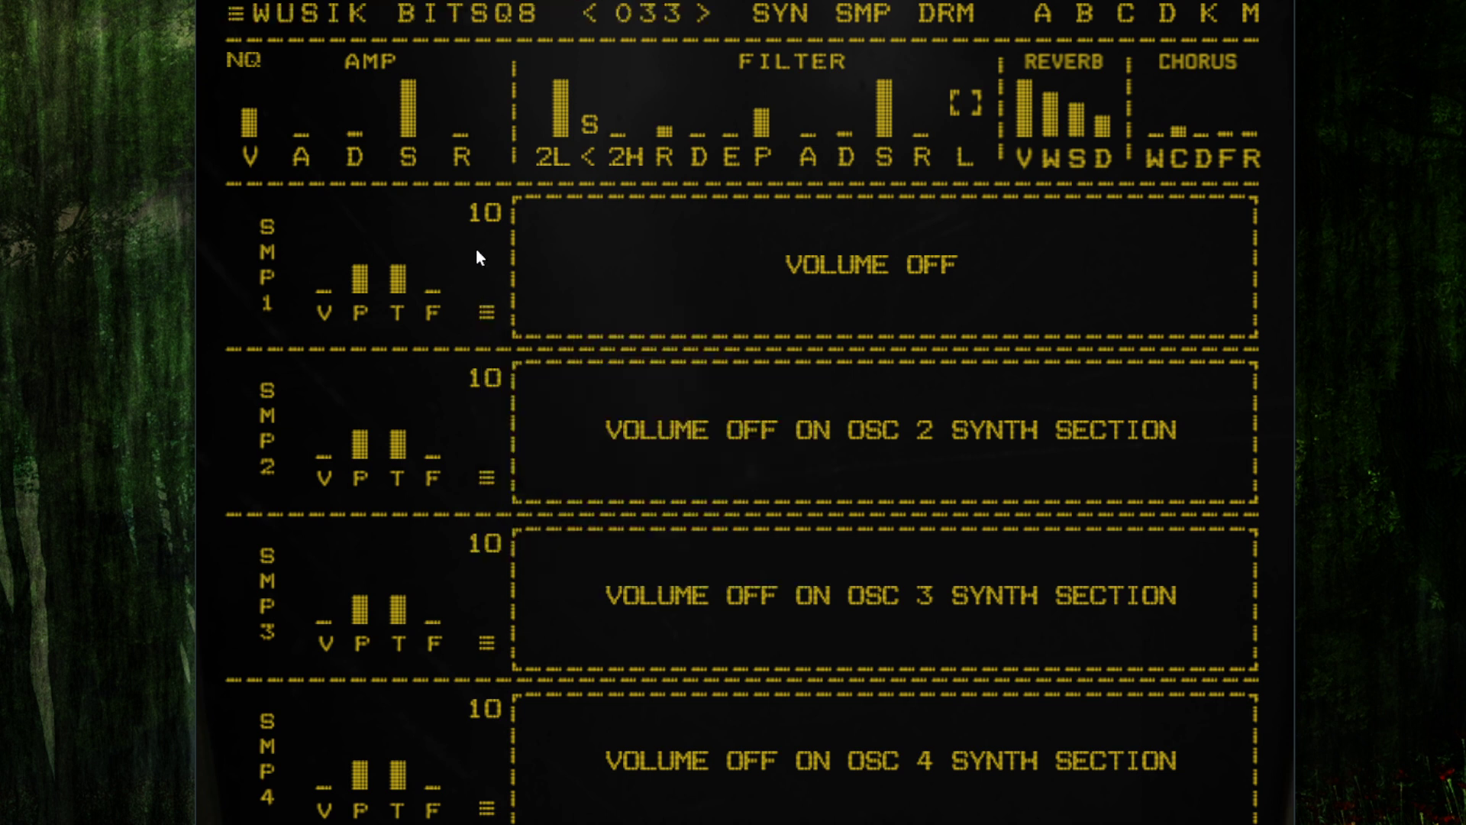
- Load the All Over The Place factory preset and check its SMP 1 settings
{"action": "left_click", "coordinate": [644, 11]}
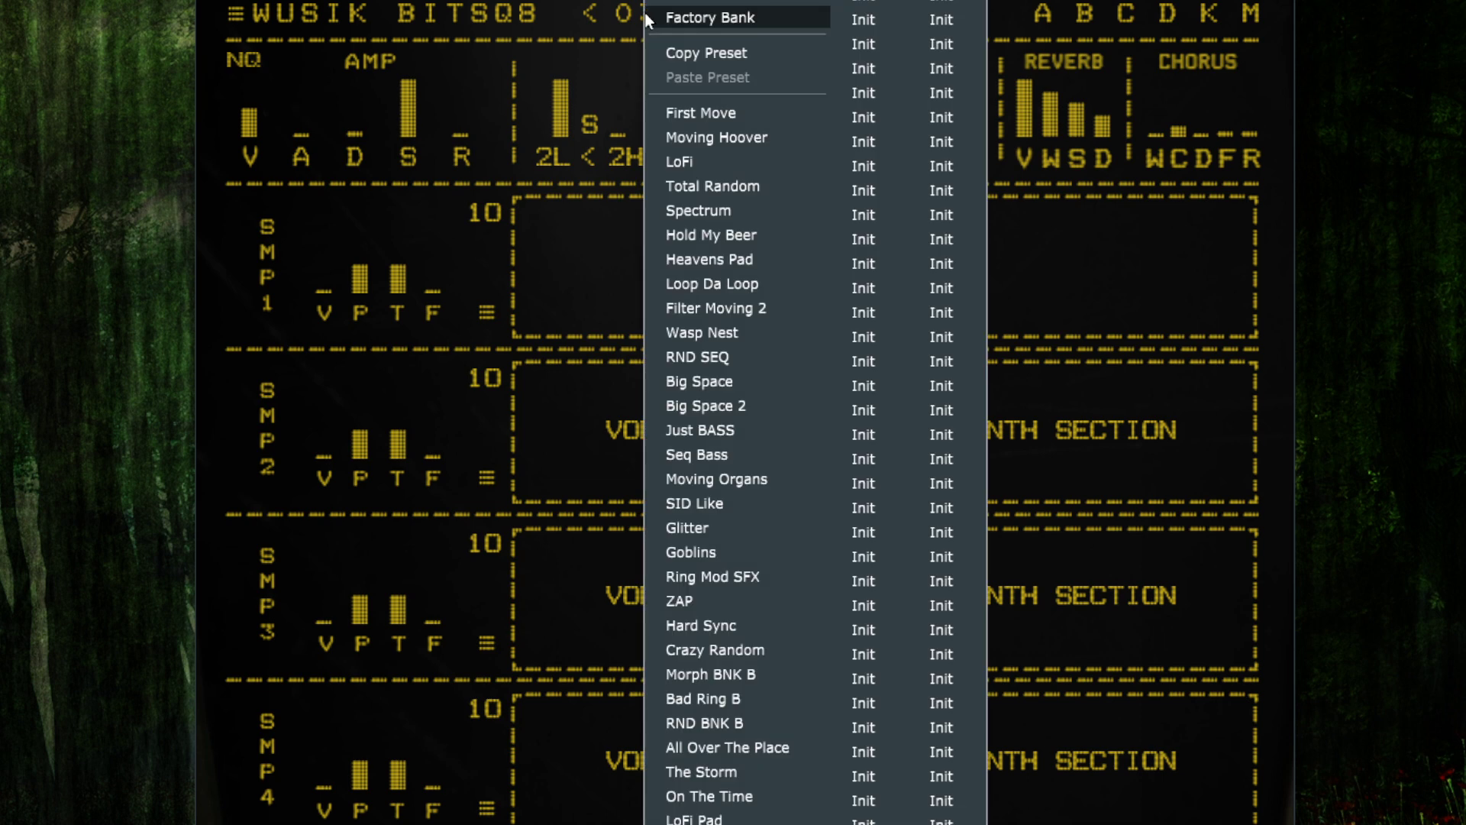
{"action": "left_click", "coordinate": [777, 656]}
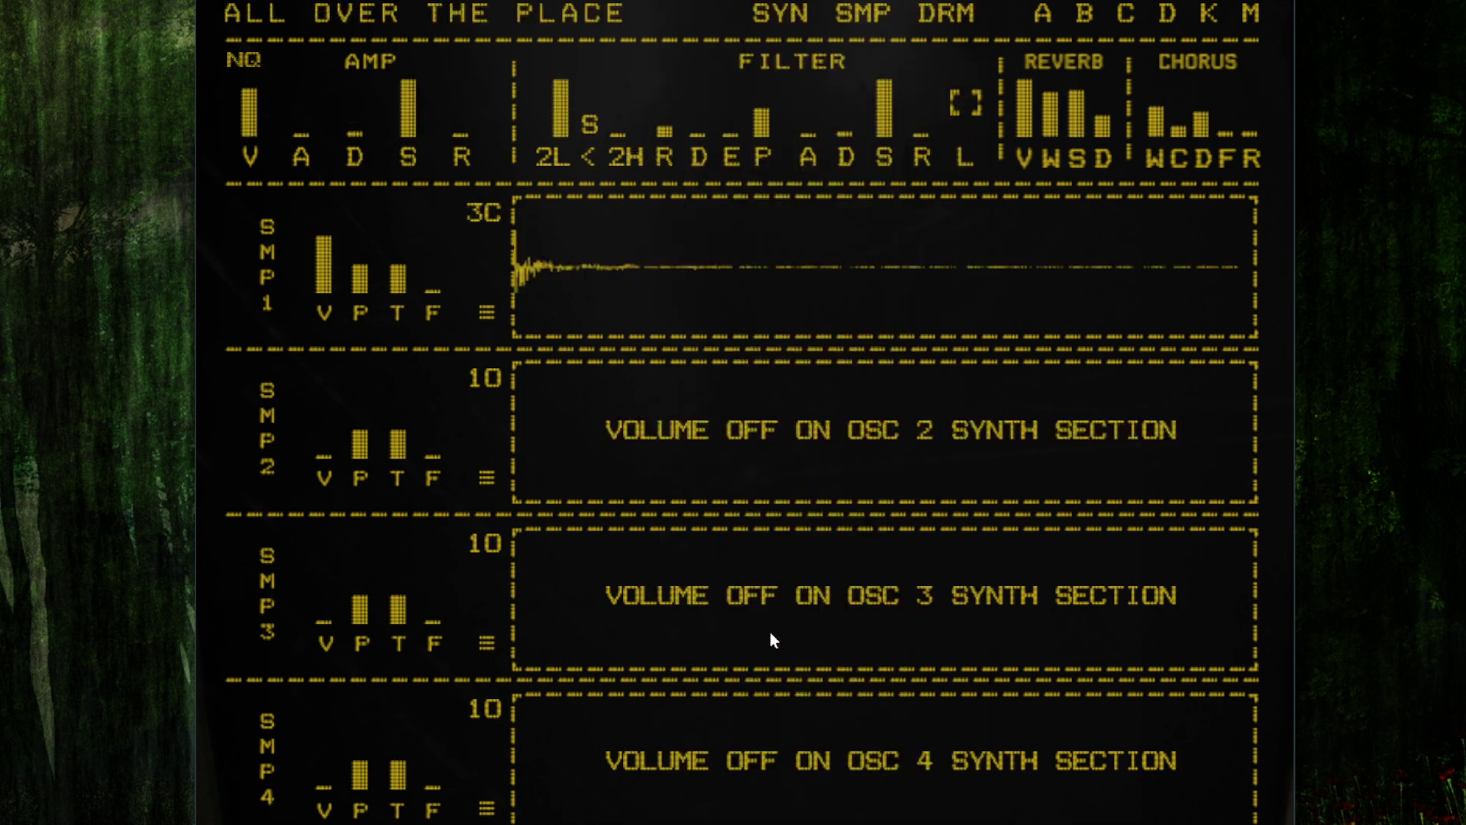
{"action": "left_click", "coordinate": [485, 314]}
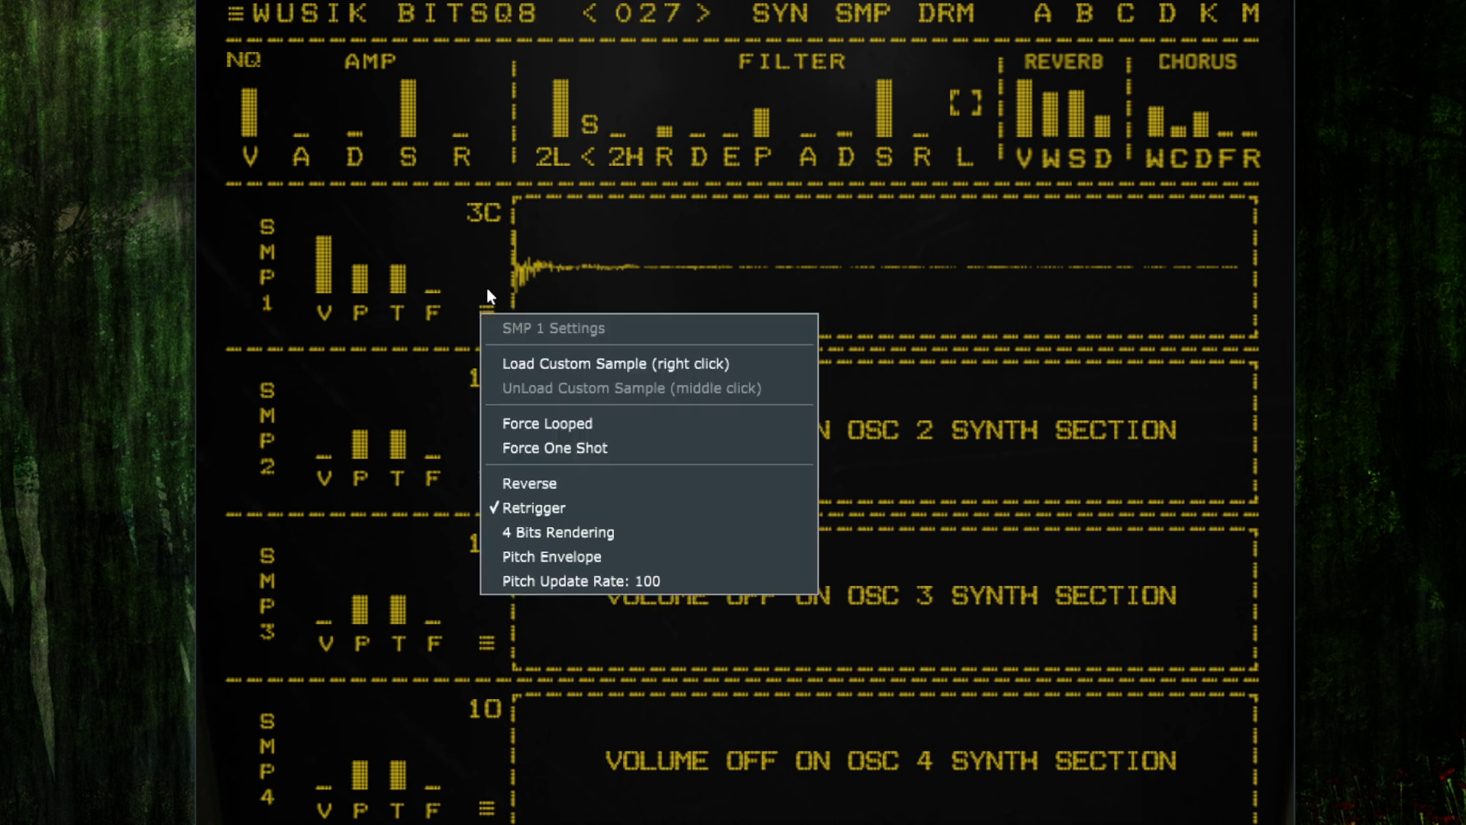
{"action": "left_click", "coordinate": [495, 246]}
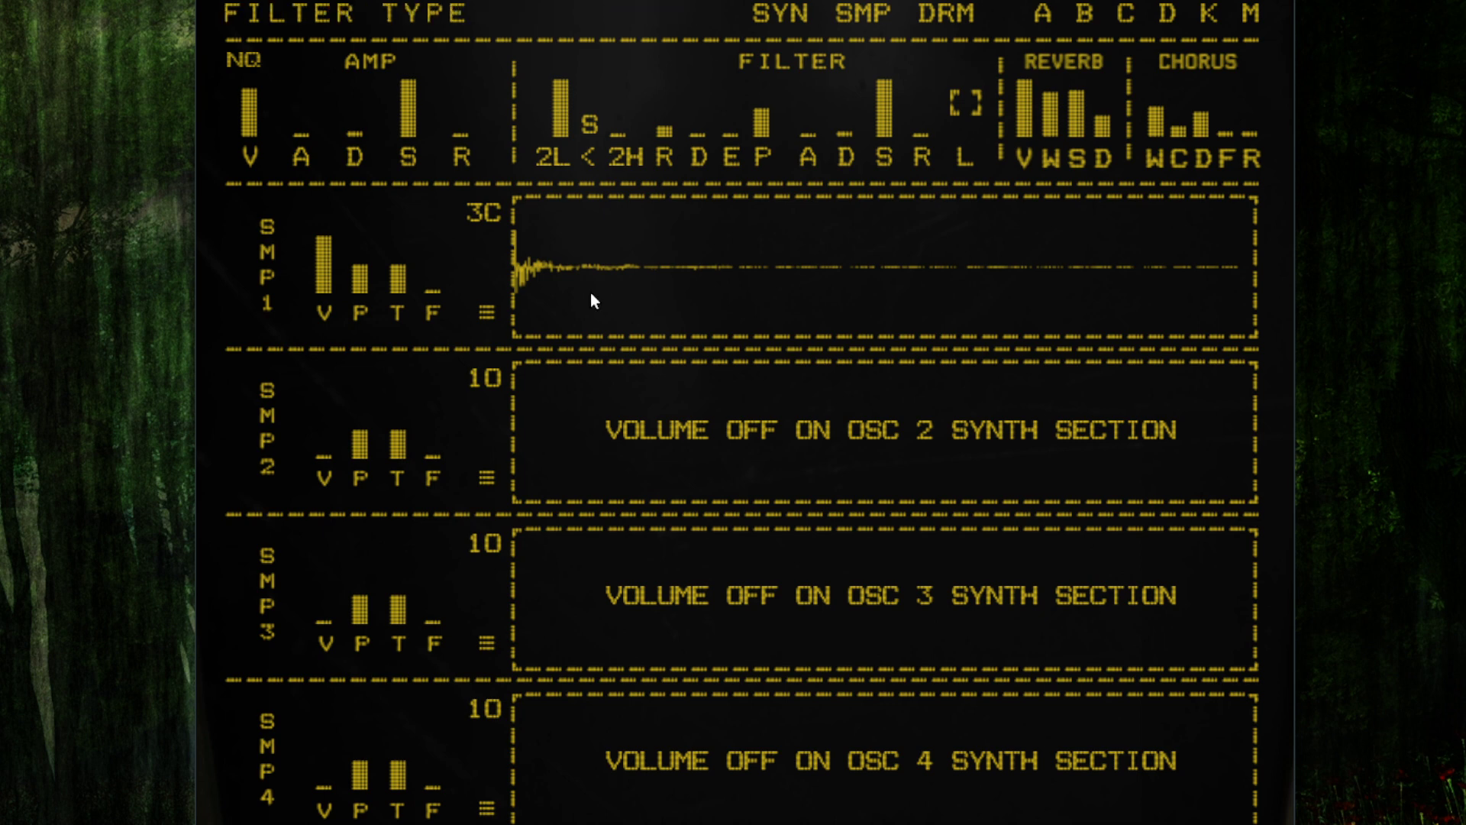
- Examine the preset's synth steps, and view the sample browser for SMP 1 without choosing another sample
{"action": "left_click", "coordinate": [779, 14]}
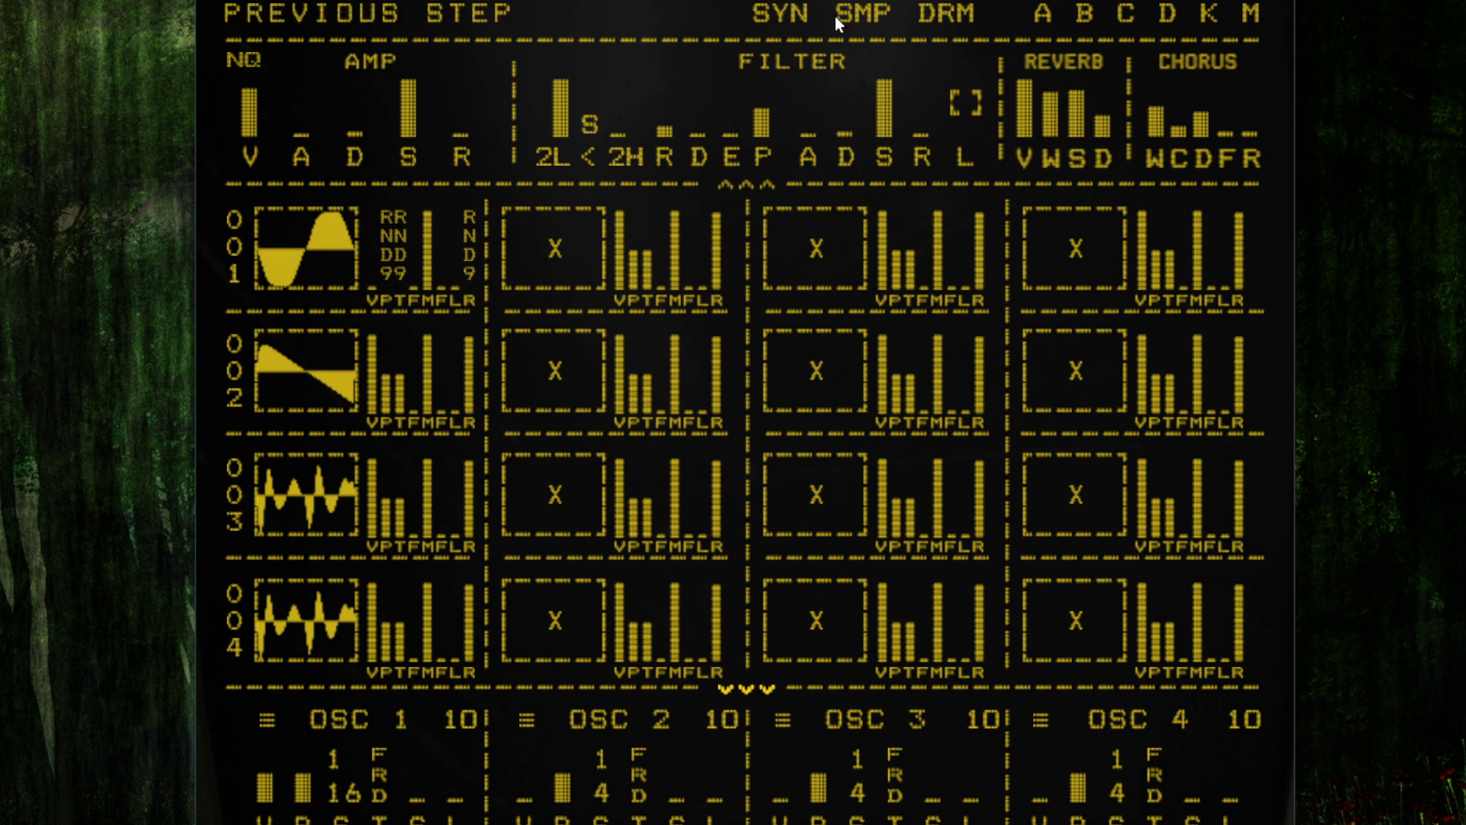
{"action": "left_click", "coordinate": [864, 14]}
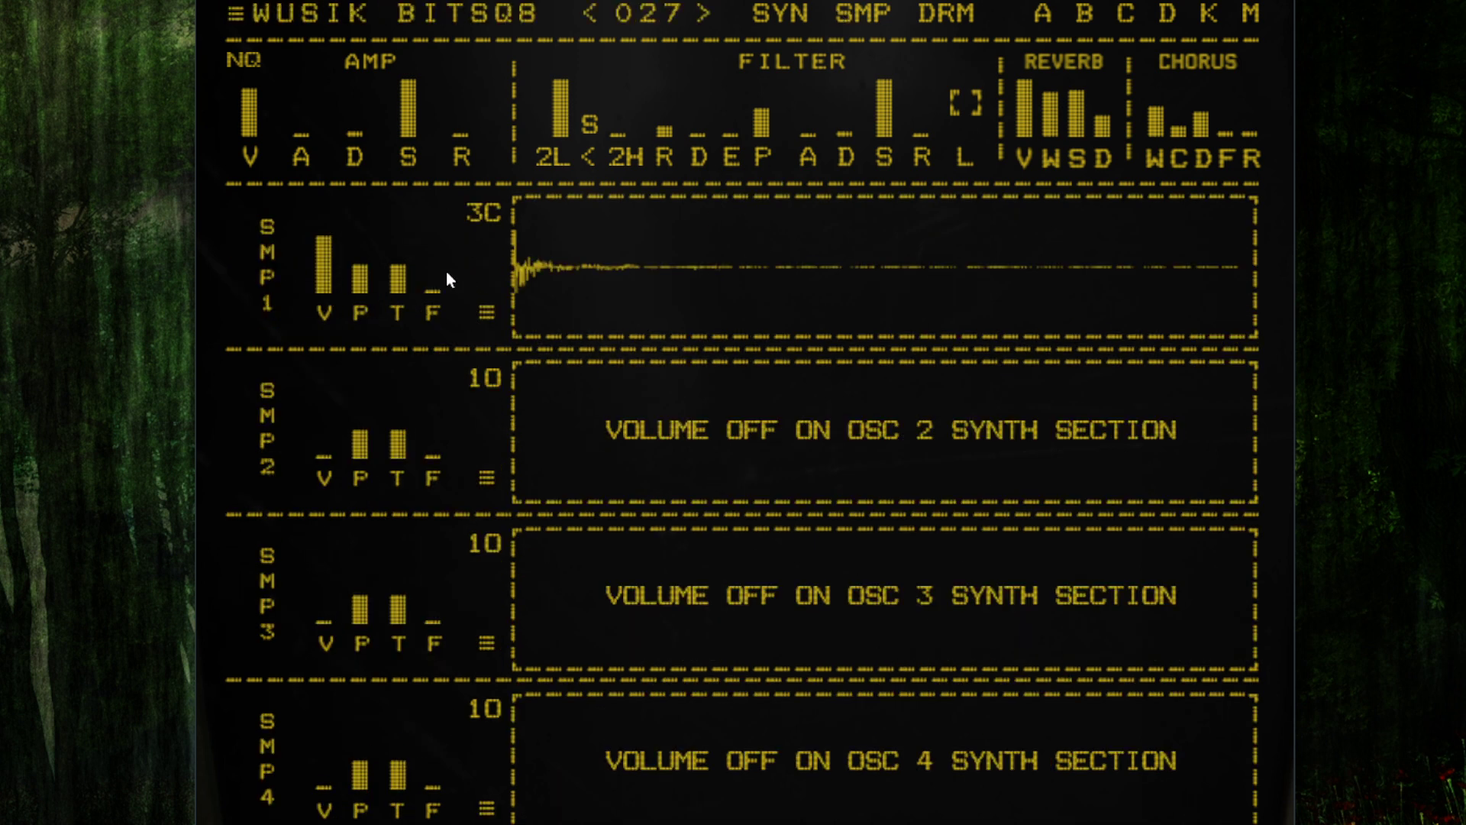
{"action": "left_click", "coordinate": [673, 283]}
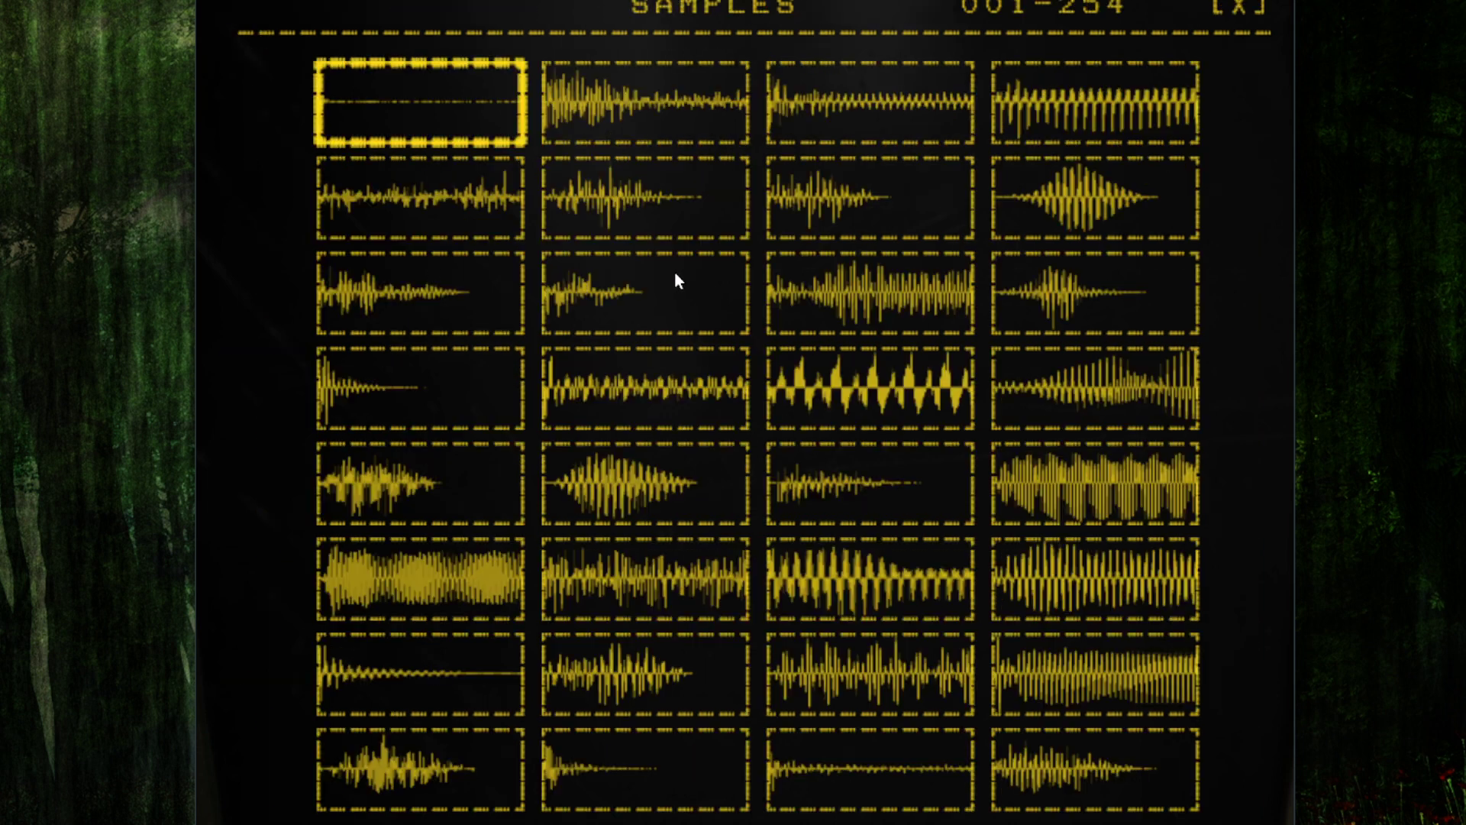
{"action": "left_click", "coordinate": [1231, 9]}
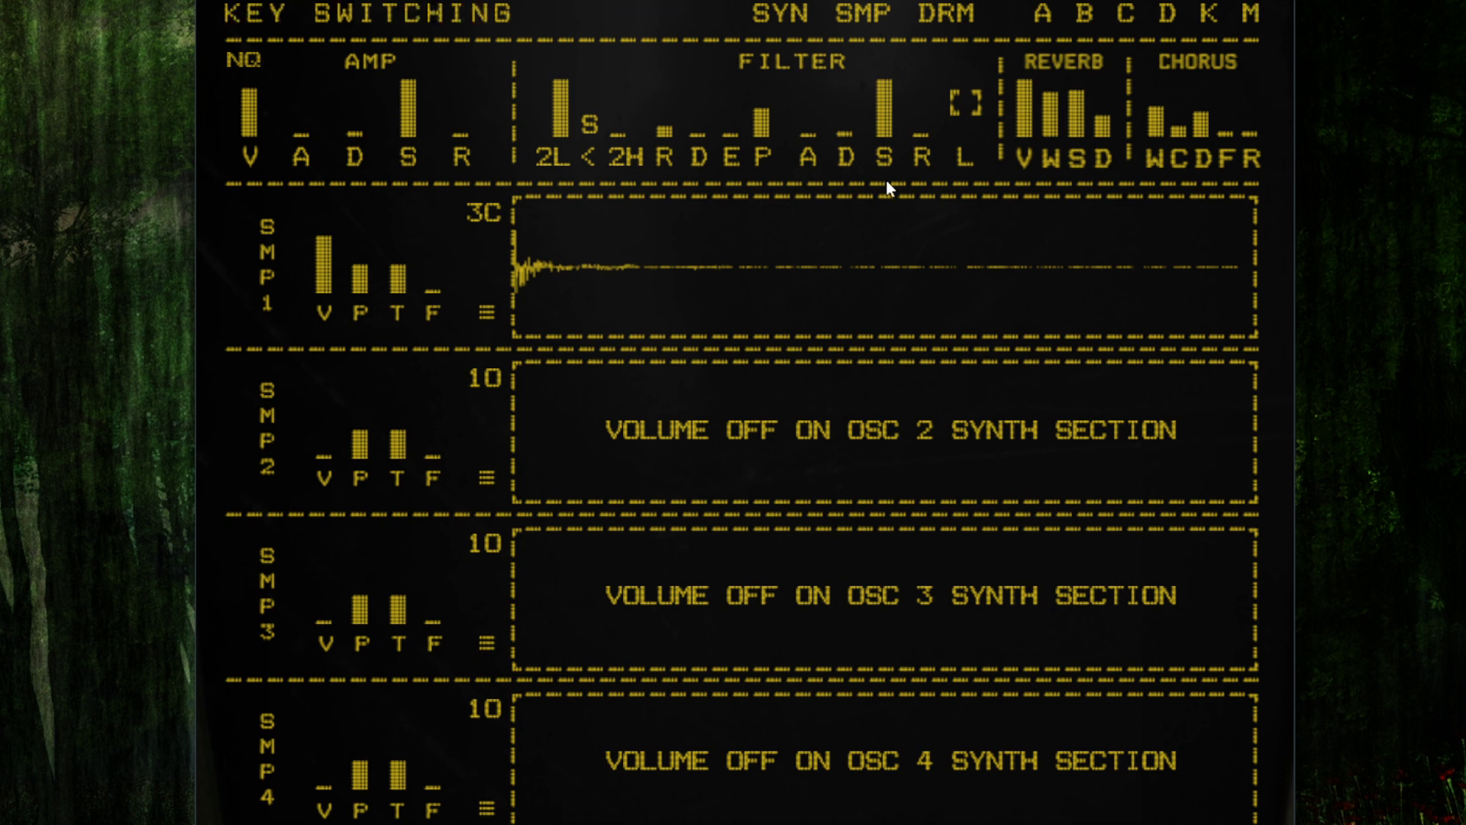
- Compare the first synth oscillator's step with SMP 1 and inspect the sampler's Retrigger option
{"action": "left_click", "coordinate": [764, 17]}
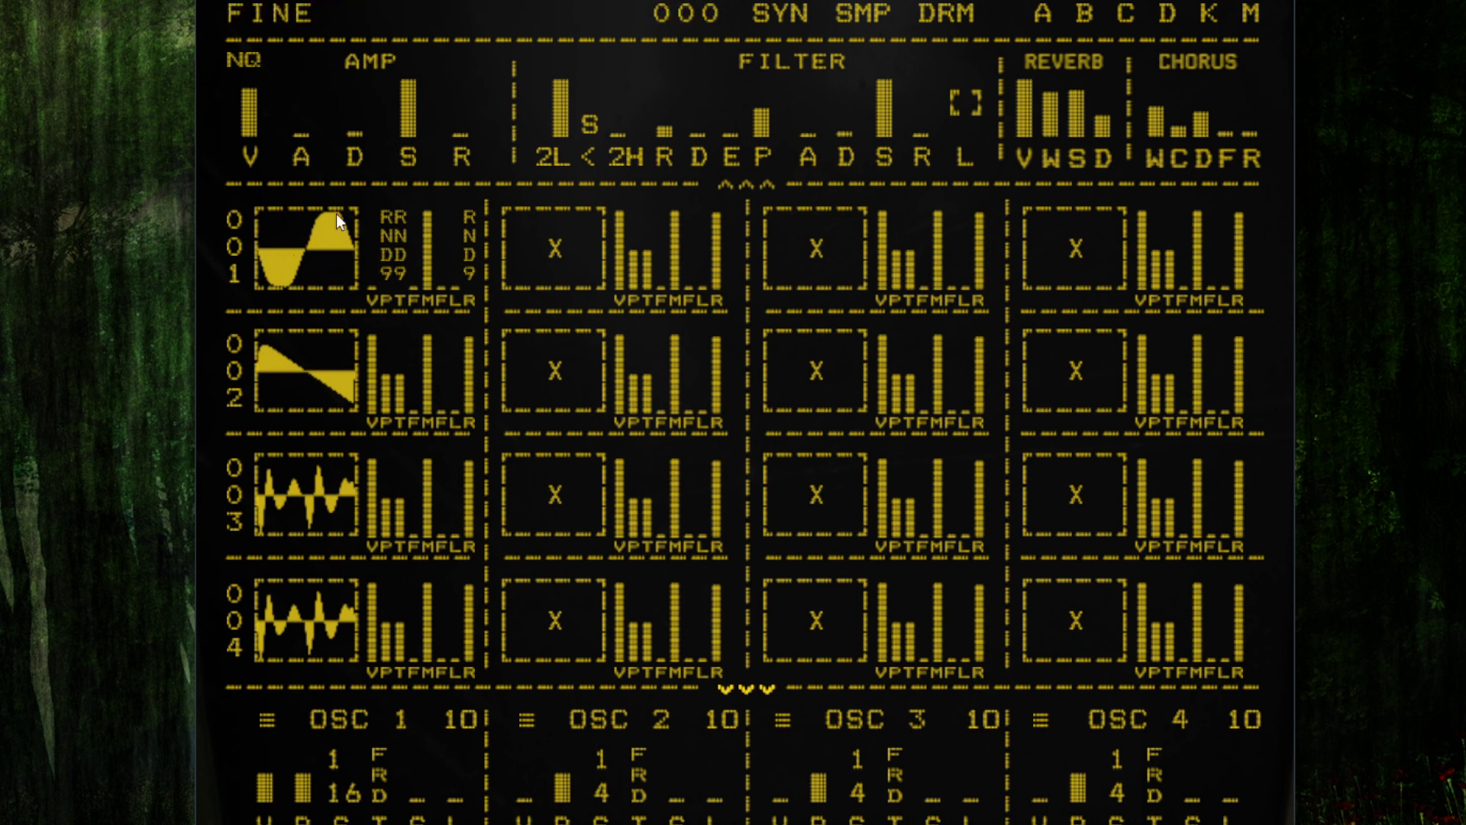
{"action": "left_click", "coordinate": [870, 13]}
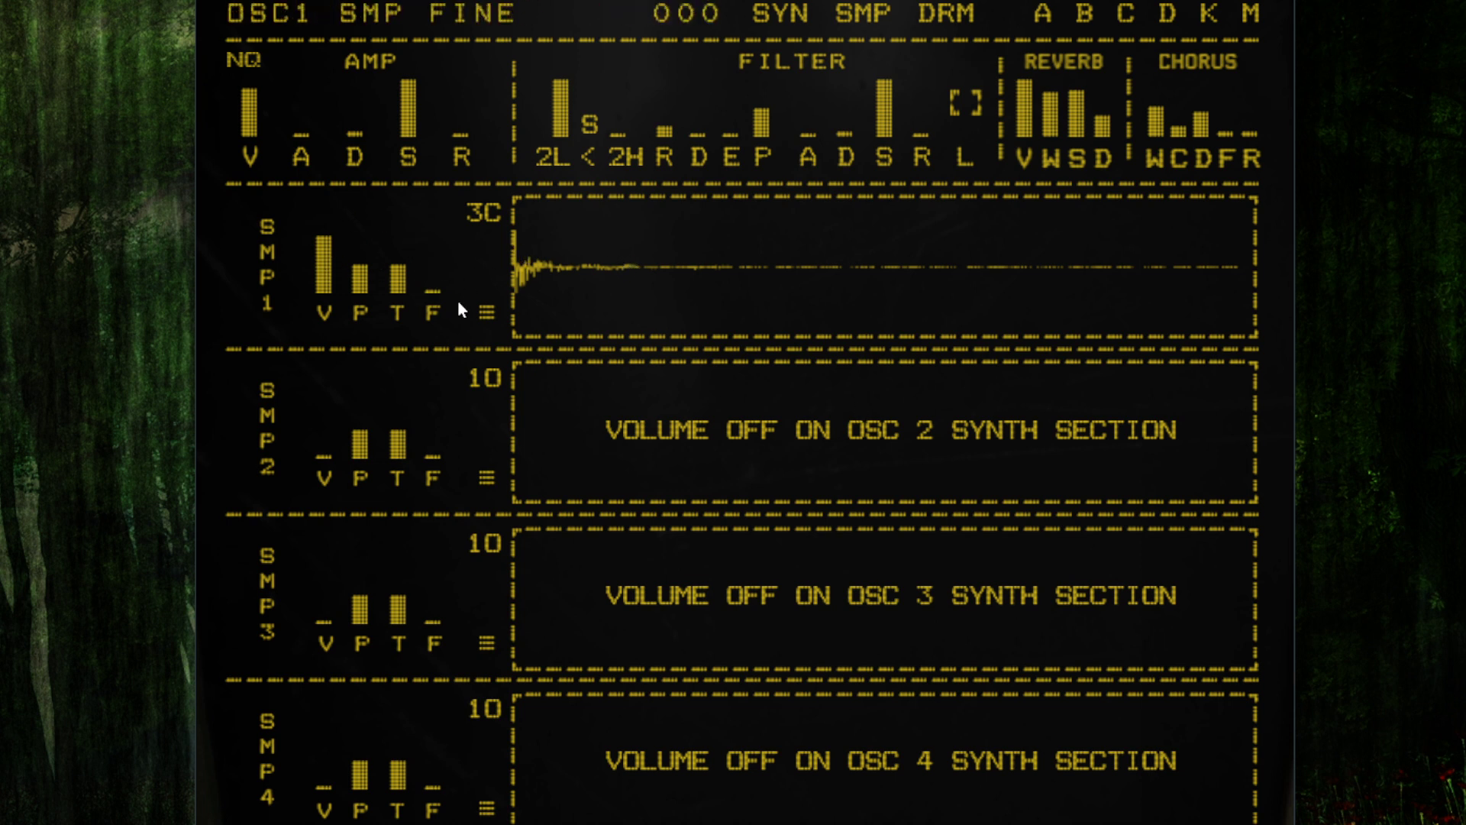
{"action": "left_click", "coordinate": [486, 313]}
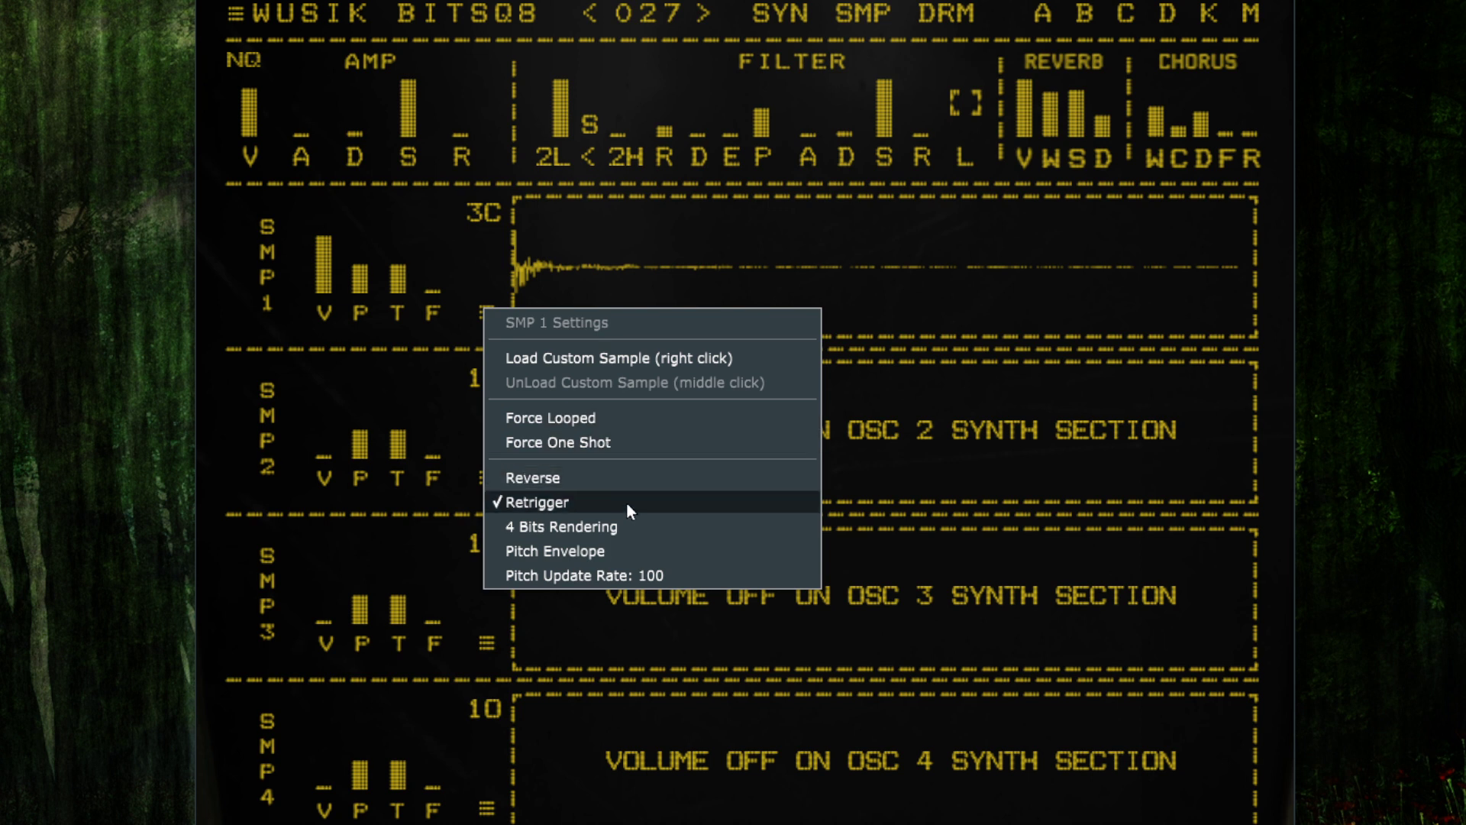
{"action": "left_click", "coordinate": [491, 275]}
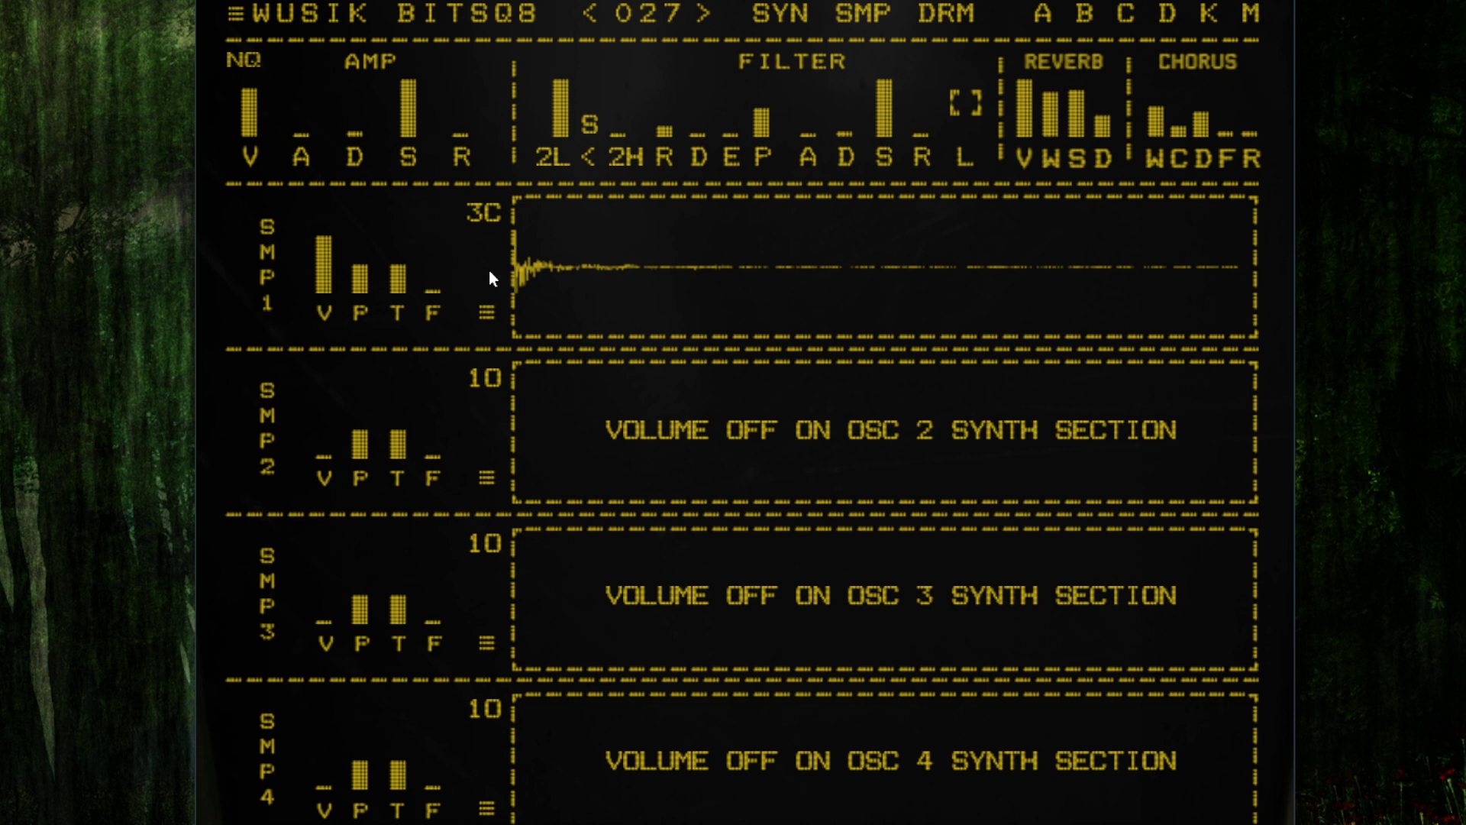
- Advance through the presets to 029, and examine its sampler slots and synth step sequence
{"action": "key", "text": "Right"}
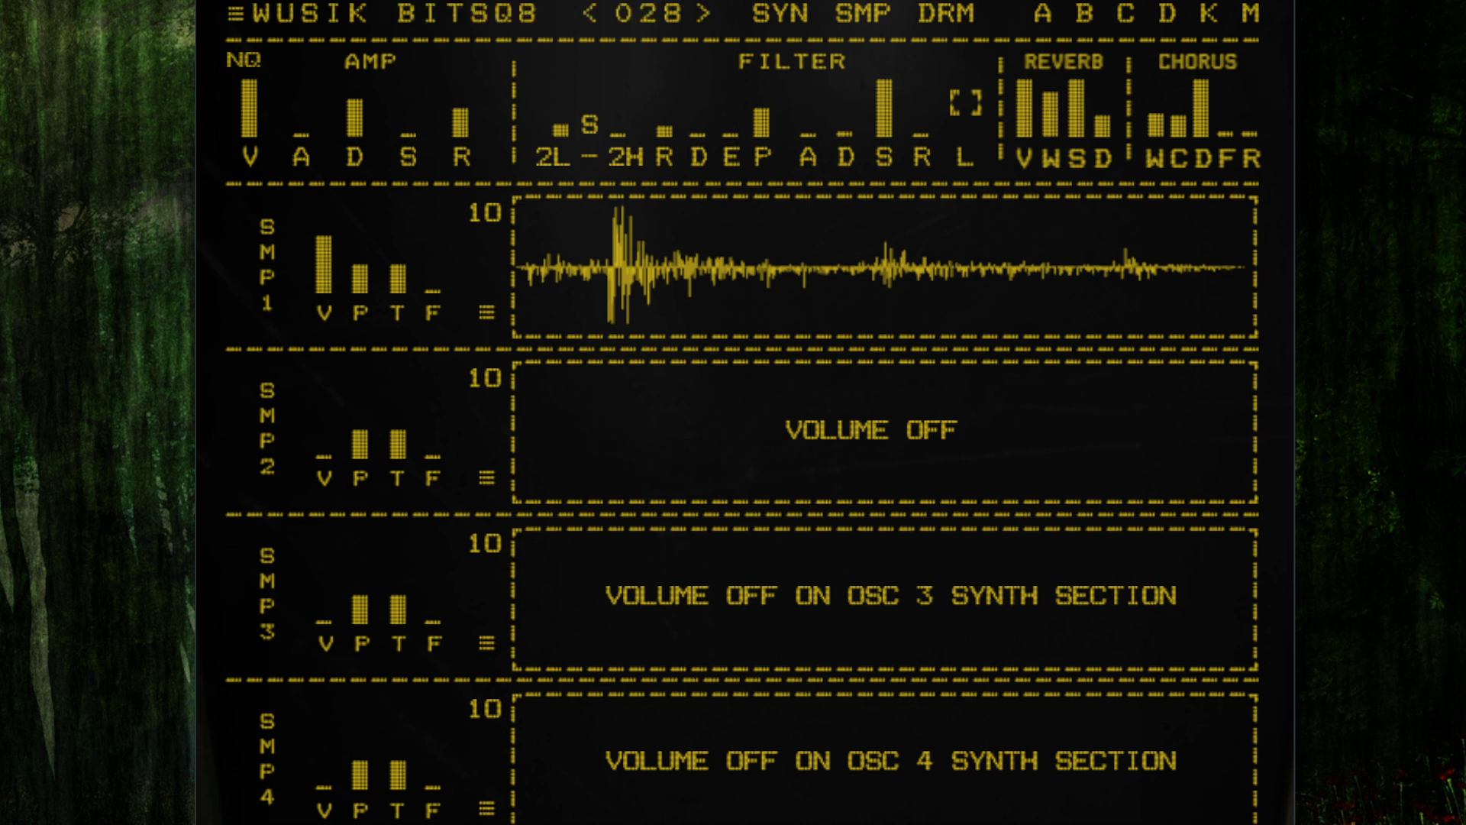
{"action": "left_click", "coordinate": [790, 11]}
{"action": "left_click", "coordinate": [853, 20]}
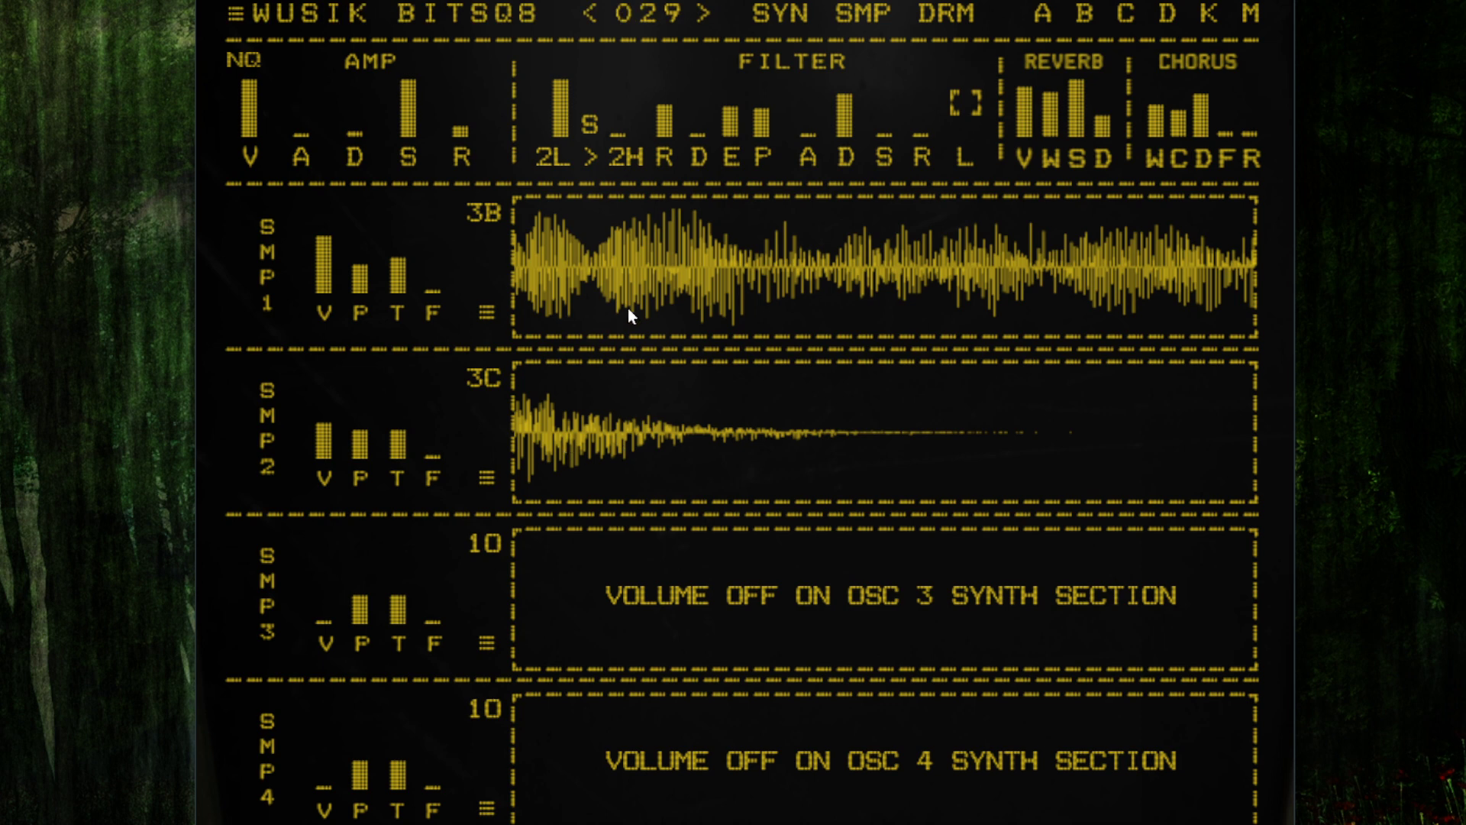
{"action": "left_click", "coordinate": [776, 15]}
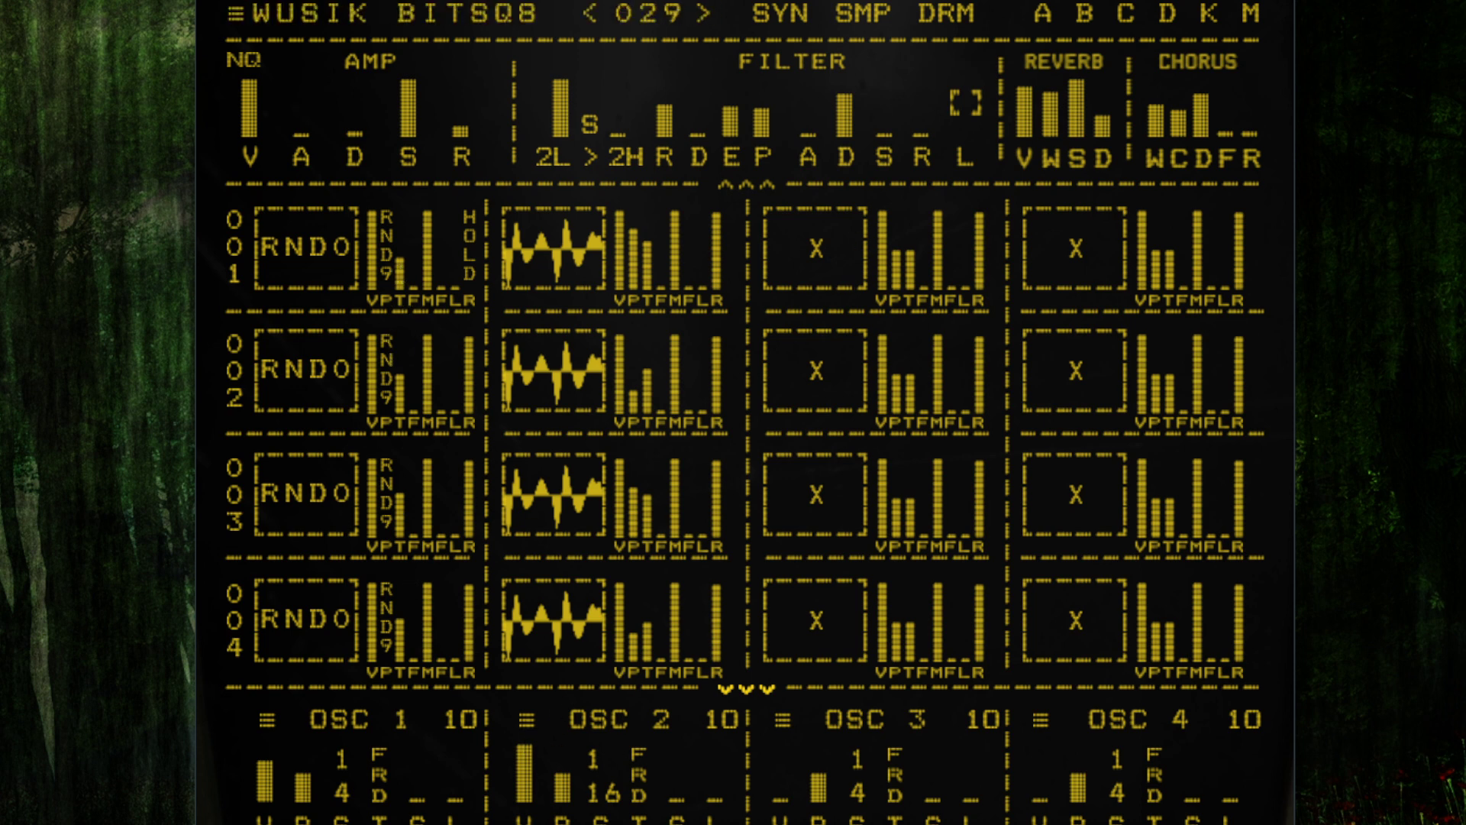
- Examine the sampler slots of preset 029, checking the playback options set for SMP 1 and SMP 2
{"action": "left_click", "coordinate": [876, 12]}
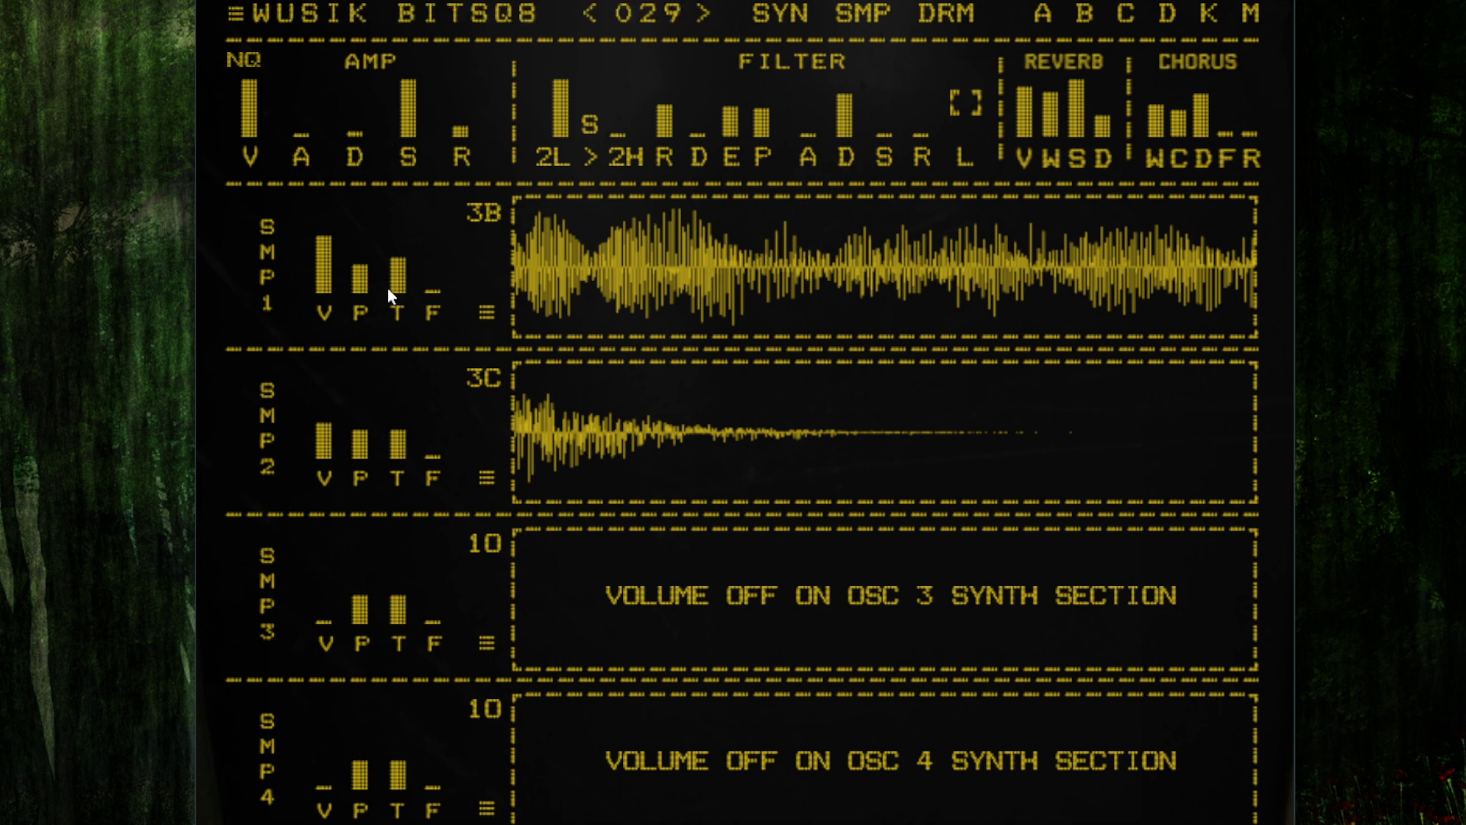
{"action": "left_click", "coordinate": [486, 313]}
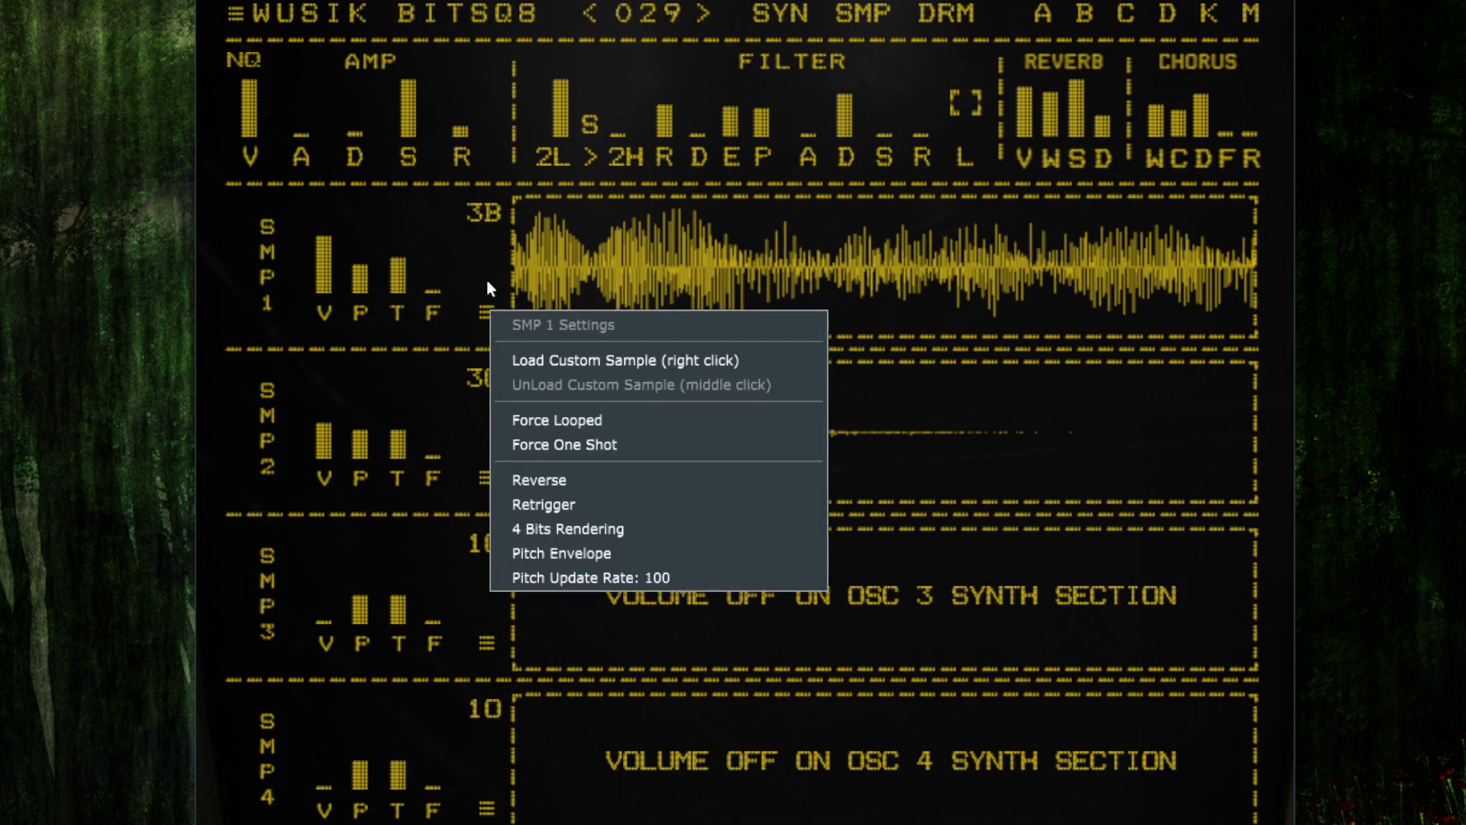
{"action": "left_click", "coordinate": [461, 433]}
{"action": "left_click", "coordinate": [484, 481]}
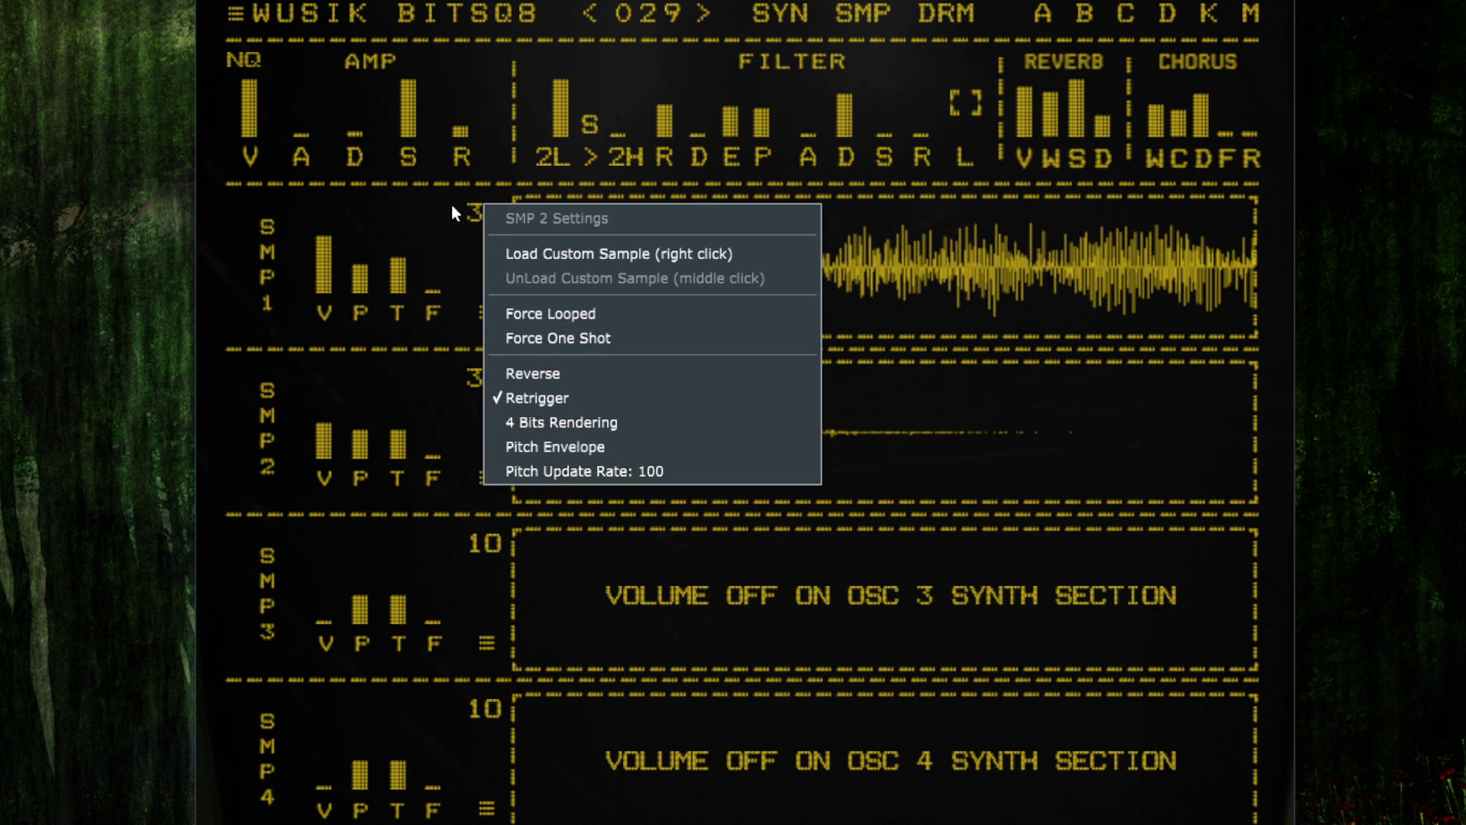
{"action": "left_click", "coordinate": [430, 237]}
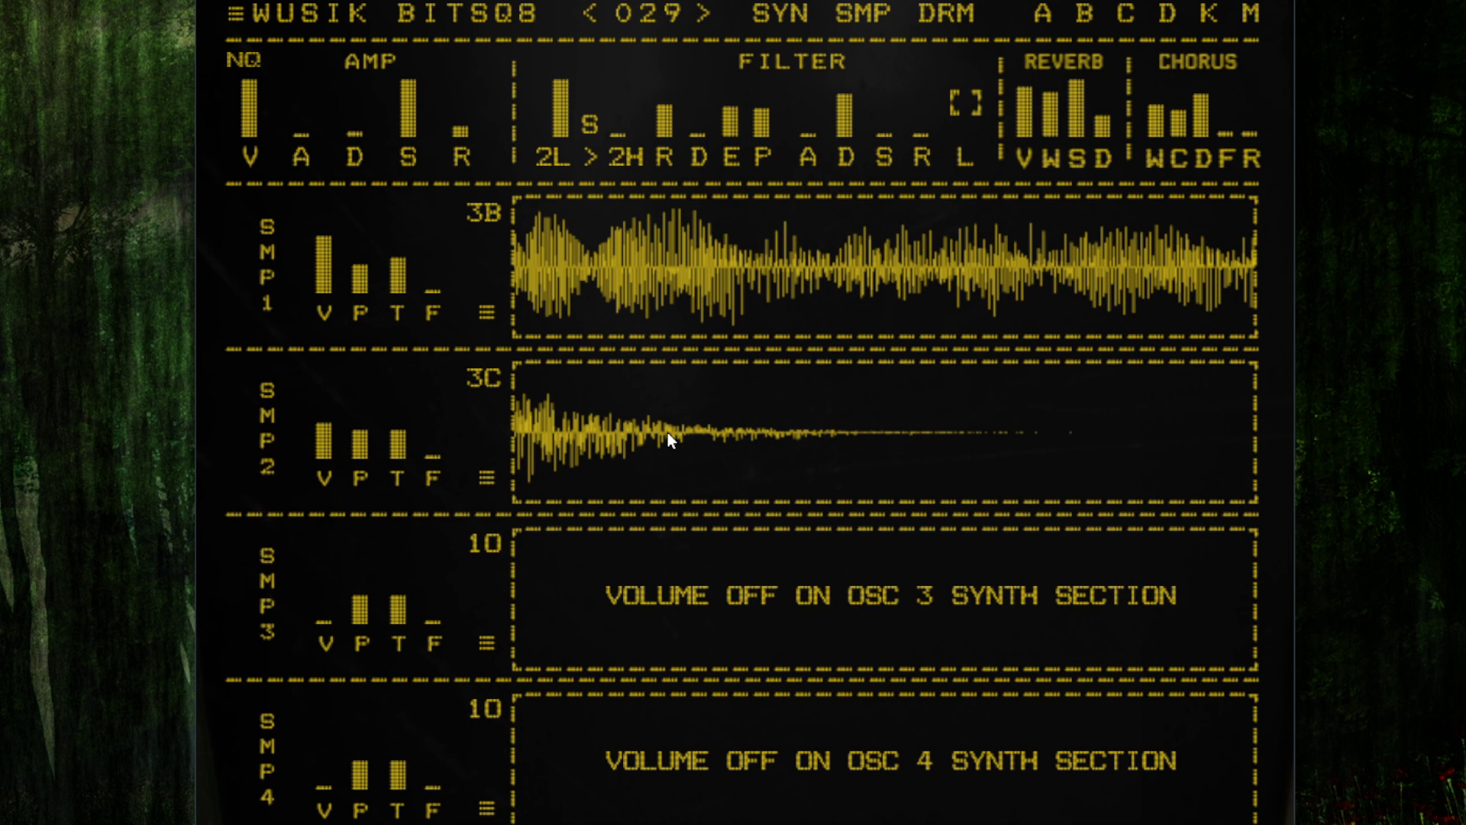
- Advance to preset 030 and check the playback options of its SMP 1 slot
{"action": "key", "text": "Right"}
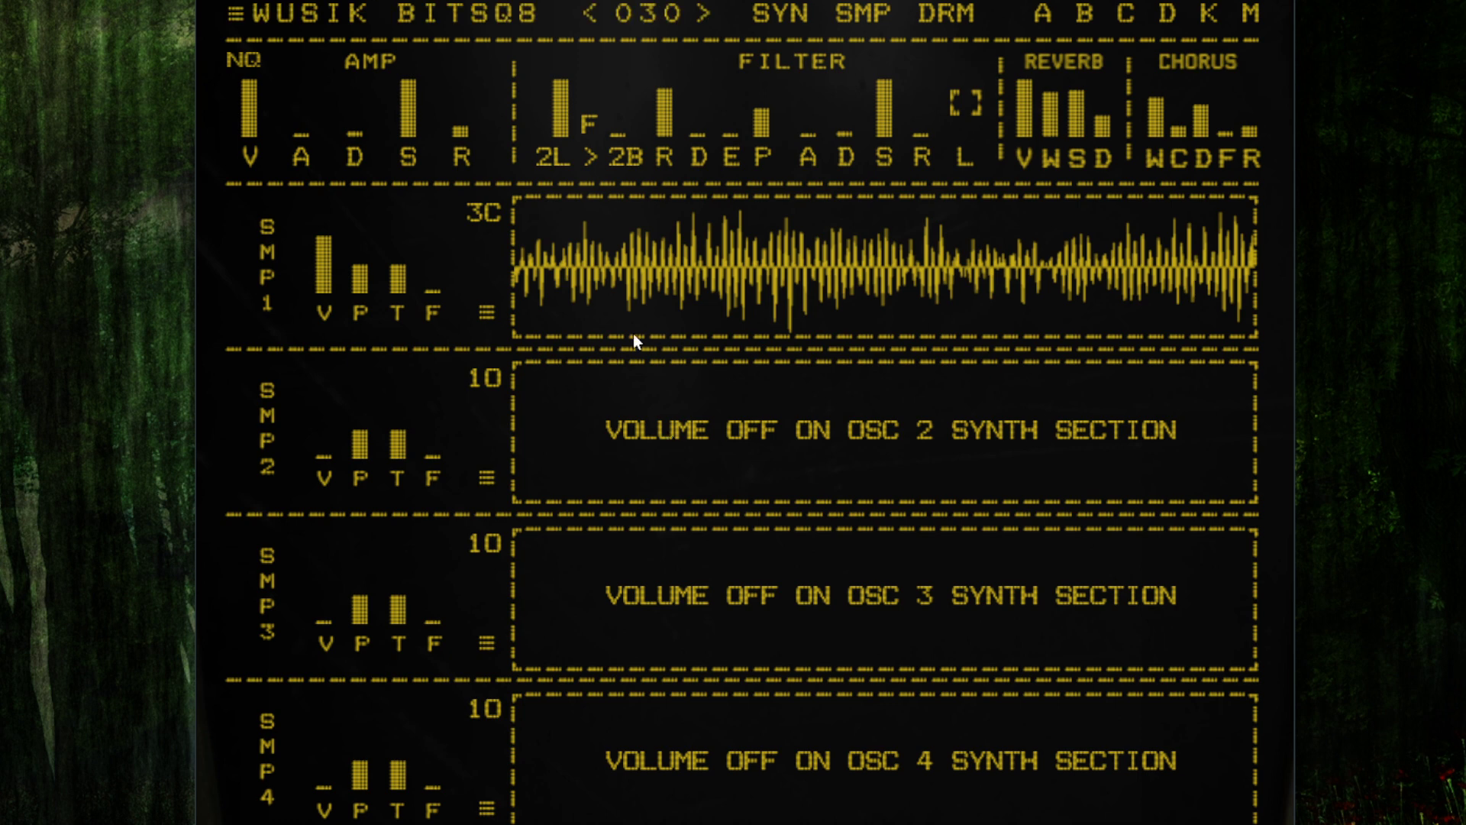
{"action": "left_click", "coordinate": [487, 313]}
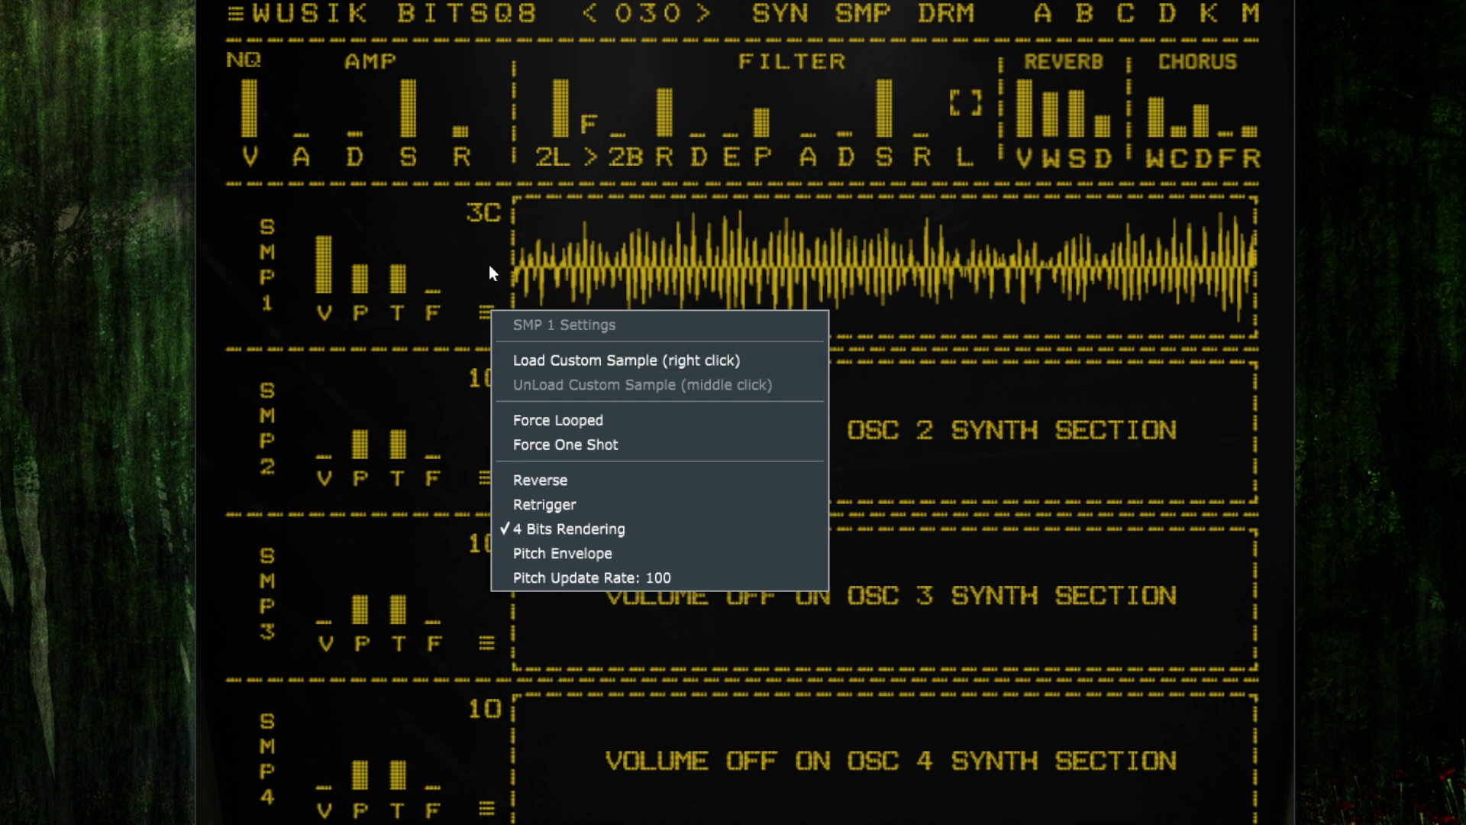
{"action": "left_click", "coordinate": [455, 244]}
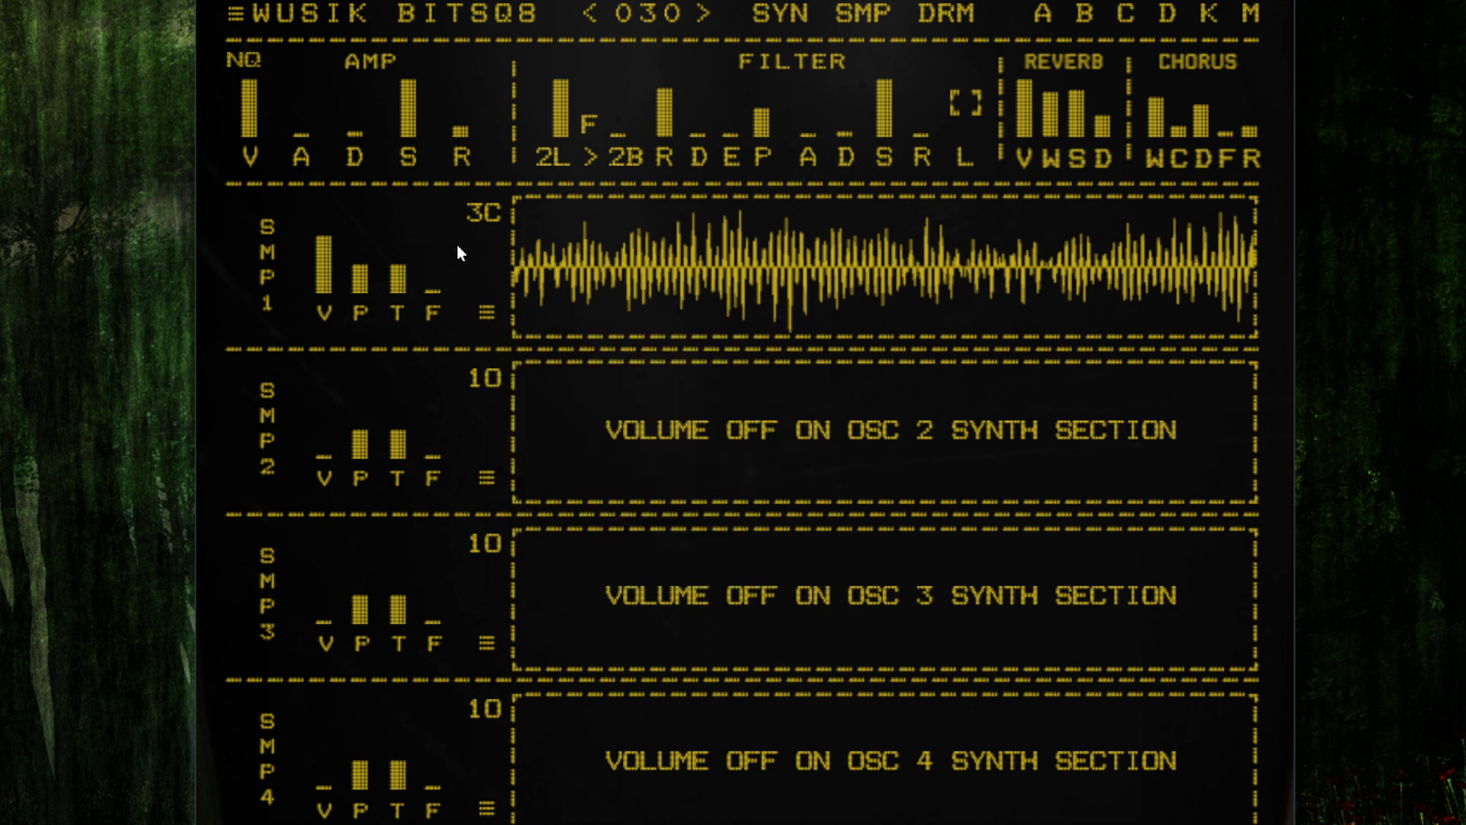
- In the synth section, lower the volume of oscillator 1's visible sequence steps to zero
{"action": "left_click", "coordinate": [784, 21]}
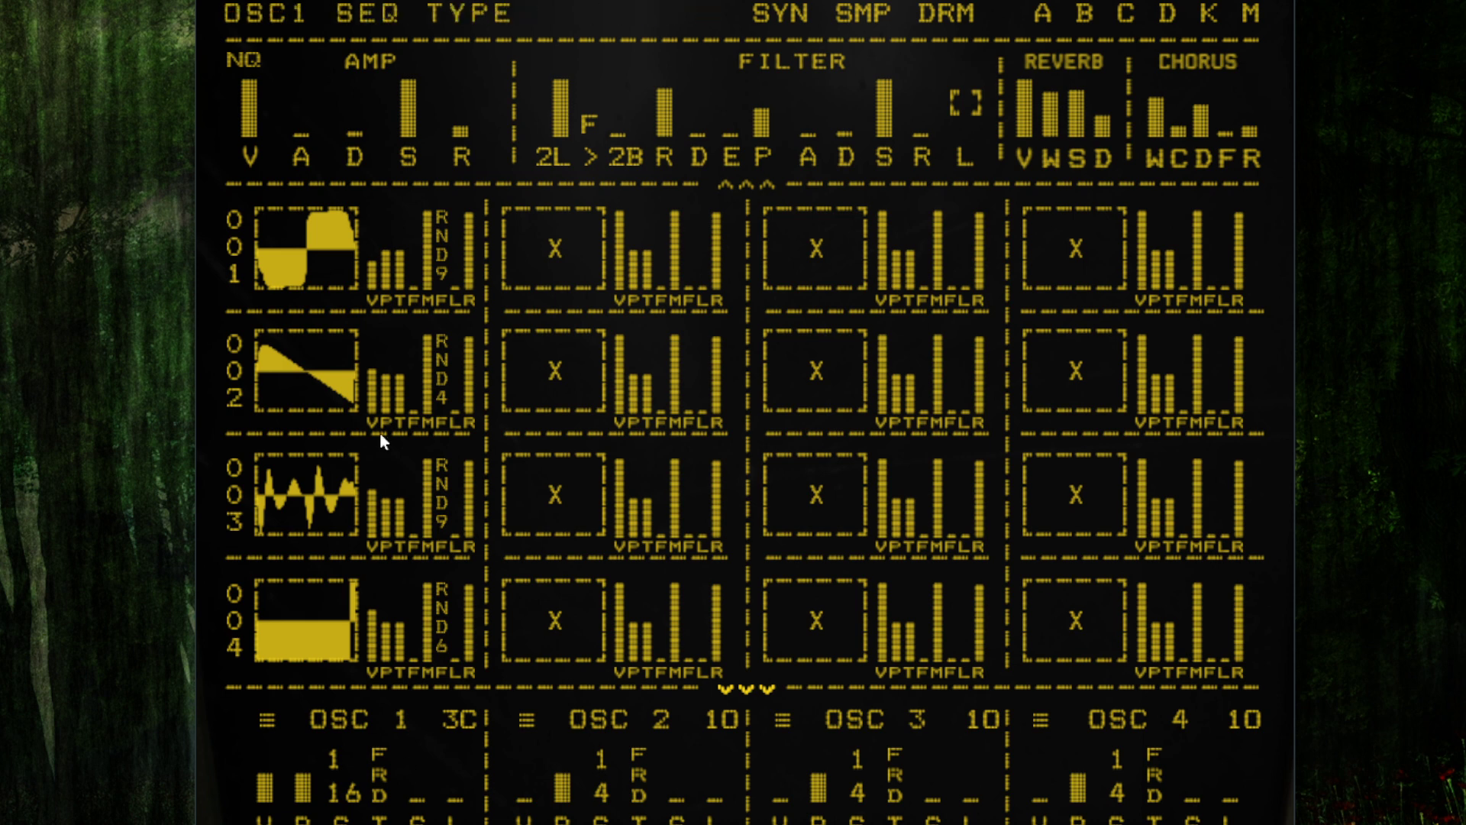
{"action": "left_click_drag", "start_coordinate": [372, 268], "coordinate": [359, 773]}
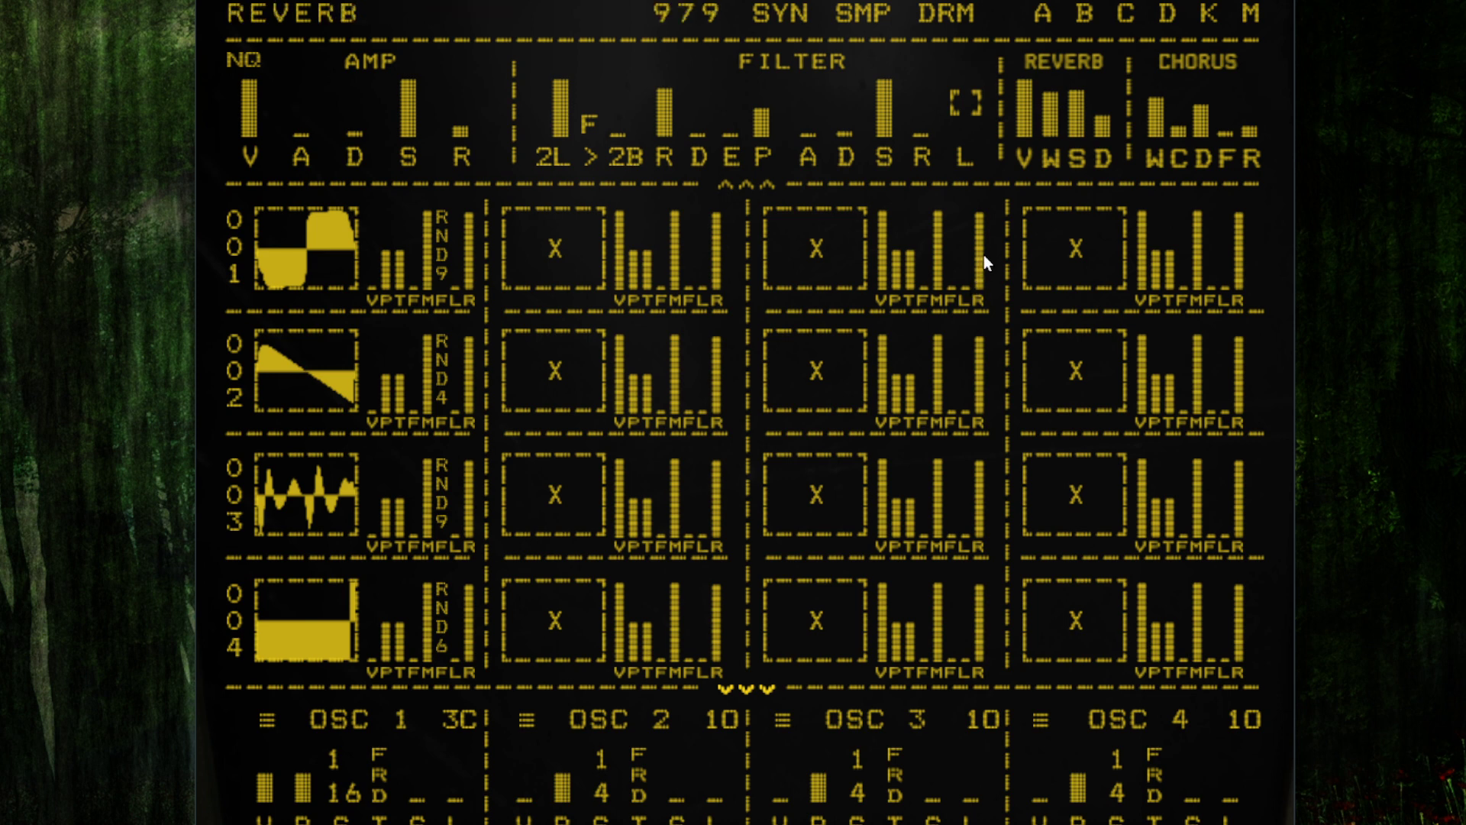
- With the sampler section shown, go back through the presets from Drum Test to Wasp Nest
{"action": "left_click", "coordinate": [859, 12]}
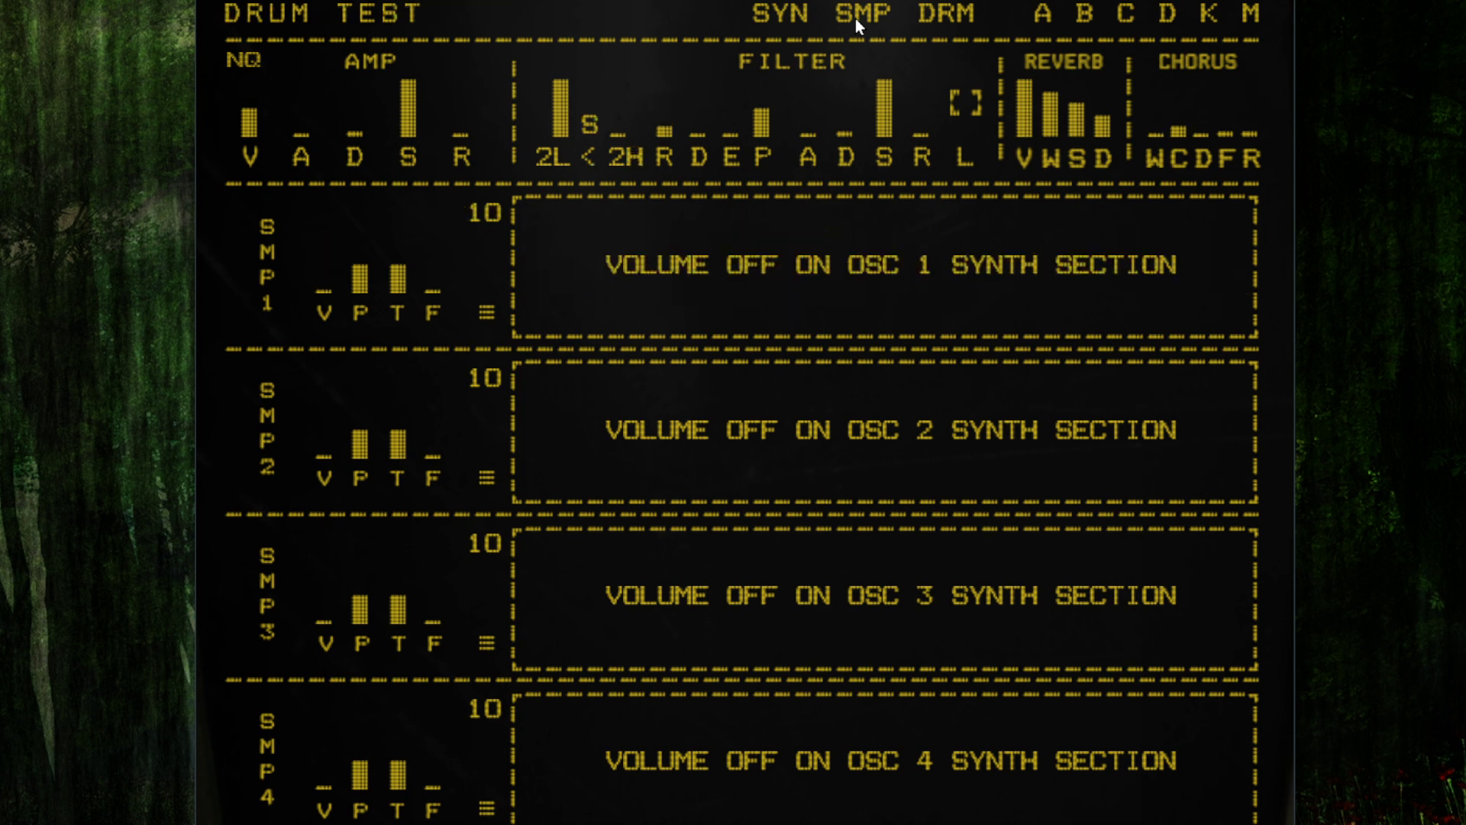
{"action": "key", "text": "Right"}
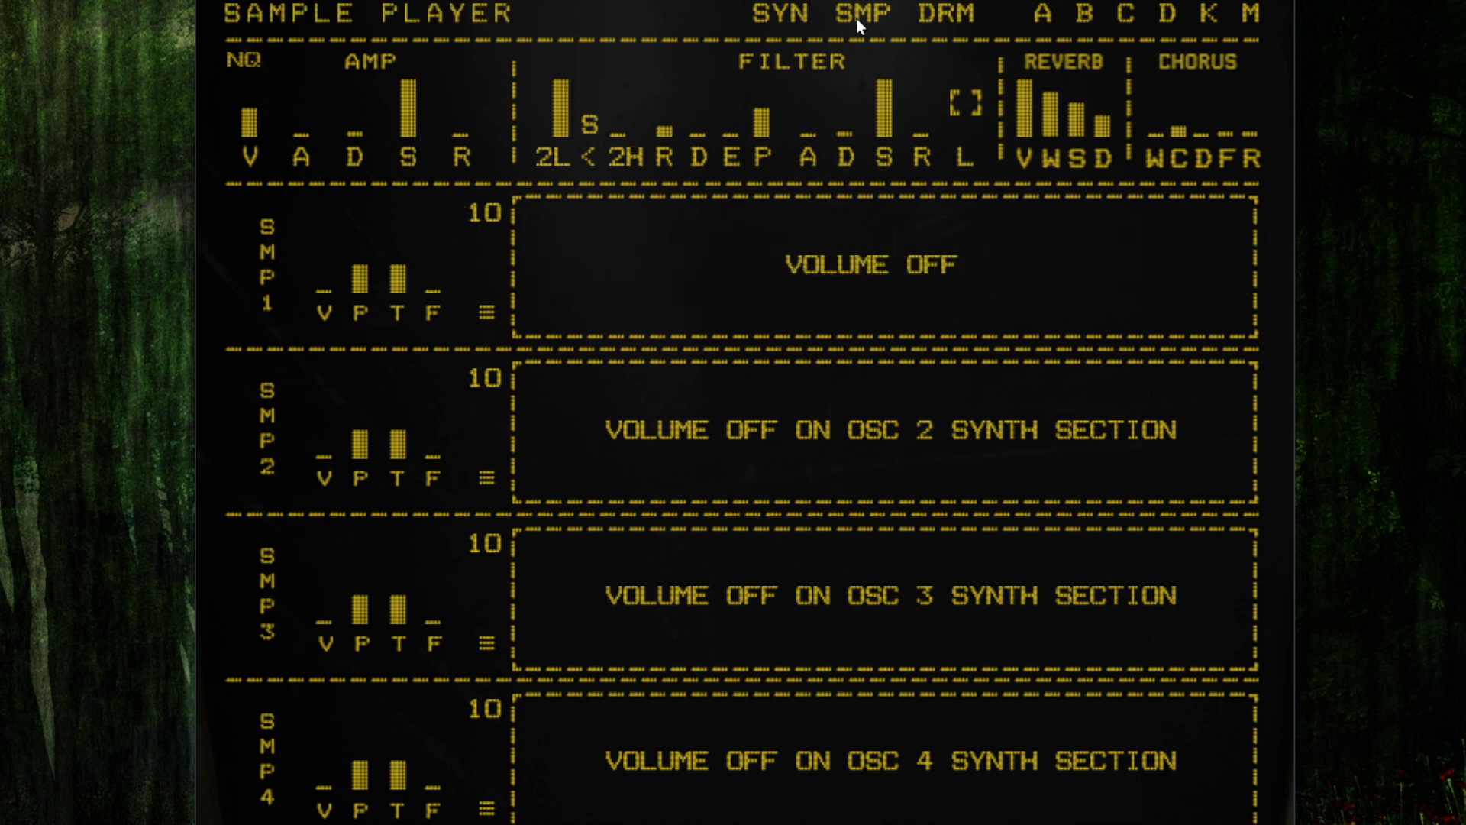
{"action": "key", "text": "Left"}
{"action": "key", "text": "Left"}
{"action": "key", "text": "Left"}
{"action": "key", "text": "Left"}
{"action": "key", "text": "Left"}
{"action": "key", "text": "Left"}
{"action": "key", "text": "Left"}
{"action": "key", "text": "Left"}
{"action": "key", "text": "Left"}
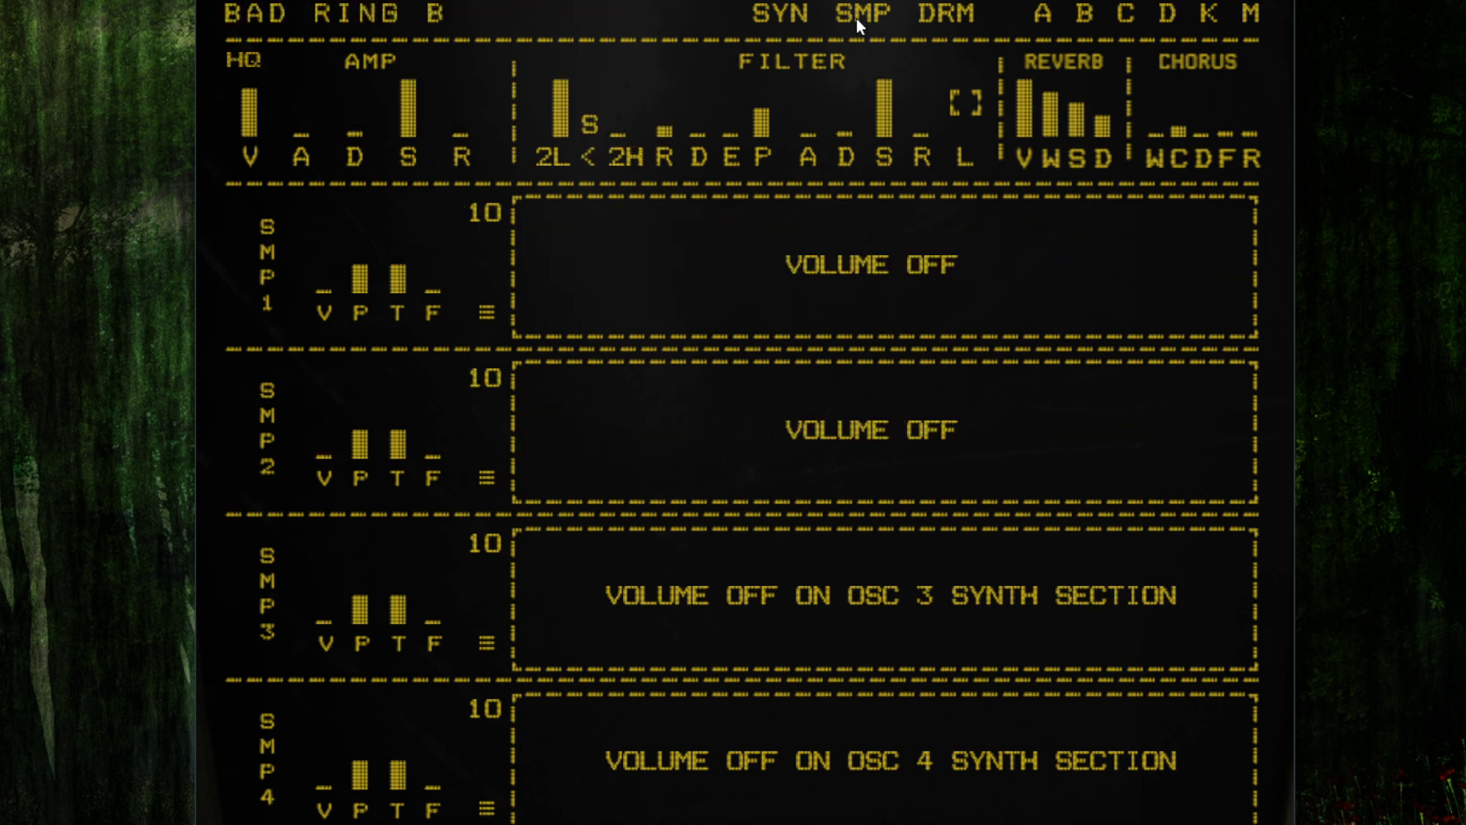
{"action": "key", "text": "Left"}
{"action": "key", "text": "Left"}
{"action": "key", "text": "Left"}
{"action": "key", "text": "Left"}
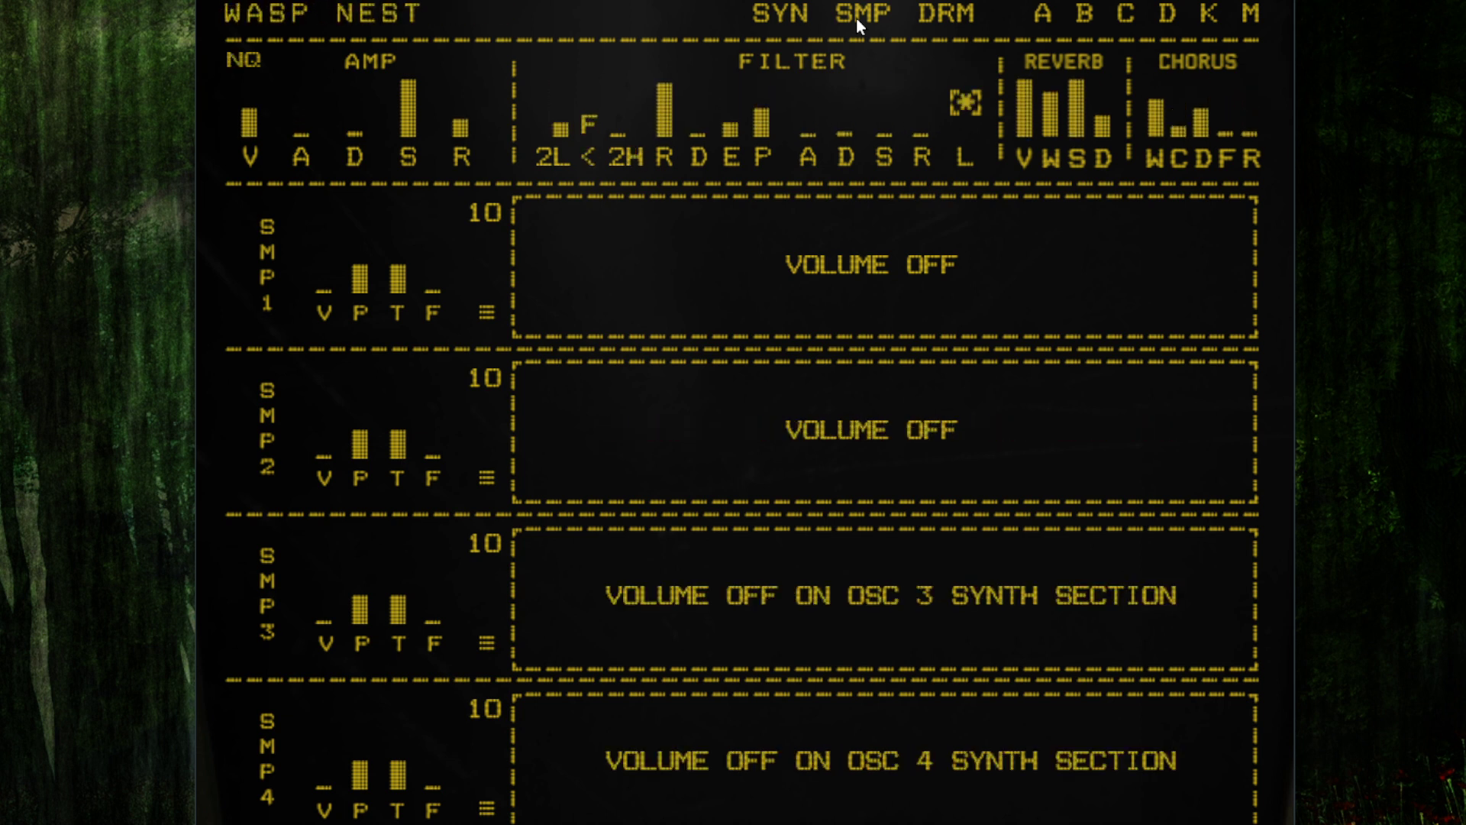
- Compare the Wasp Nest preset's synth step sequence with its sampler slots
{"action": "key", "text": "Left"}
{"action": "key", "text": "Left"}
{"action": "key", "text": "Left"}
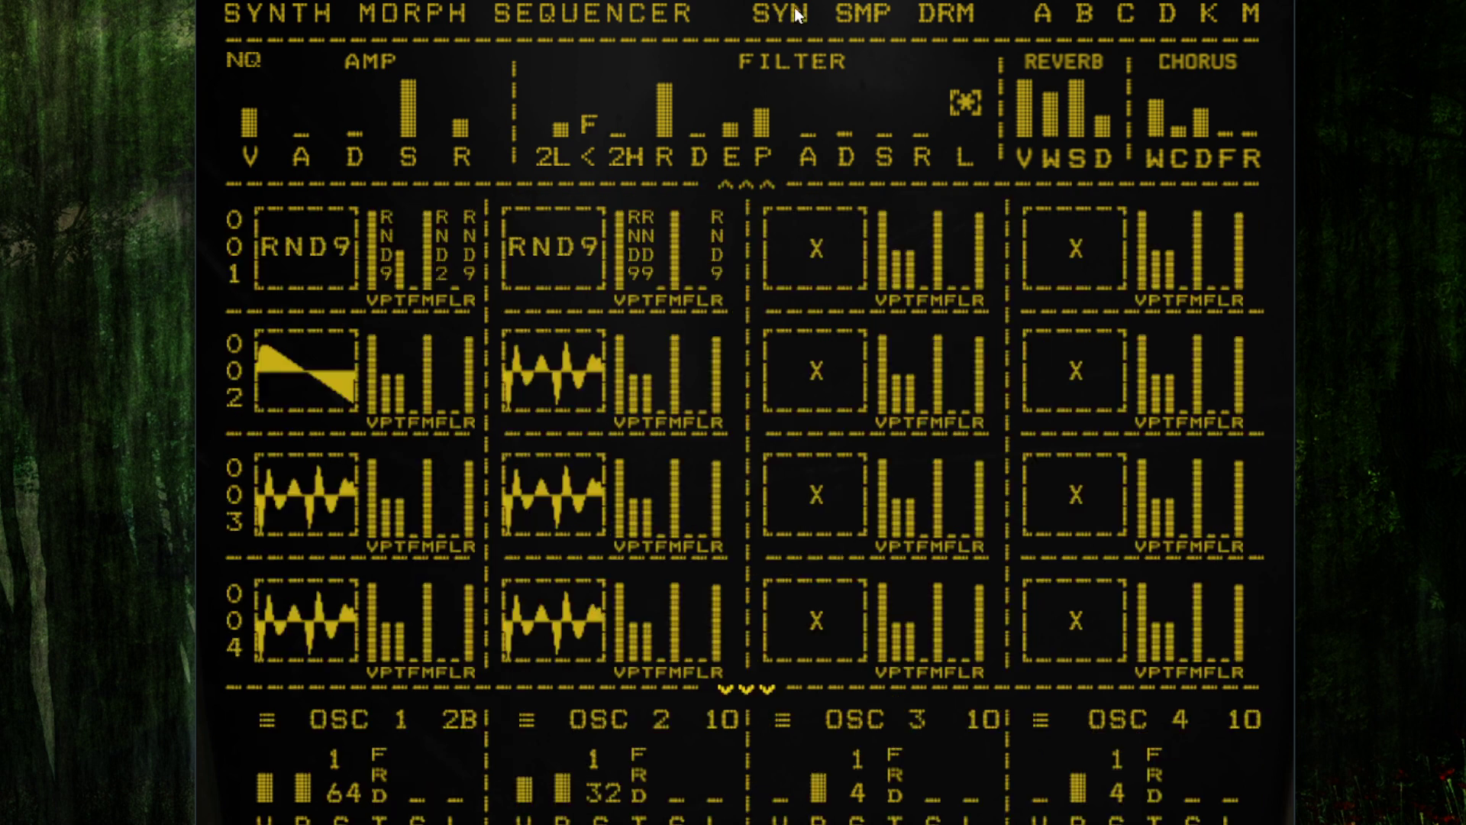
{"action": "key", "text": "Right"}
{"action": "key", "text": "Left"}
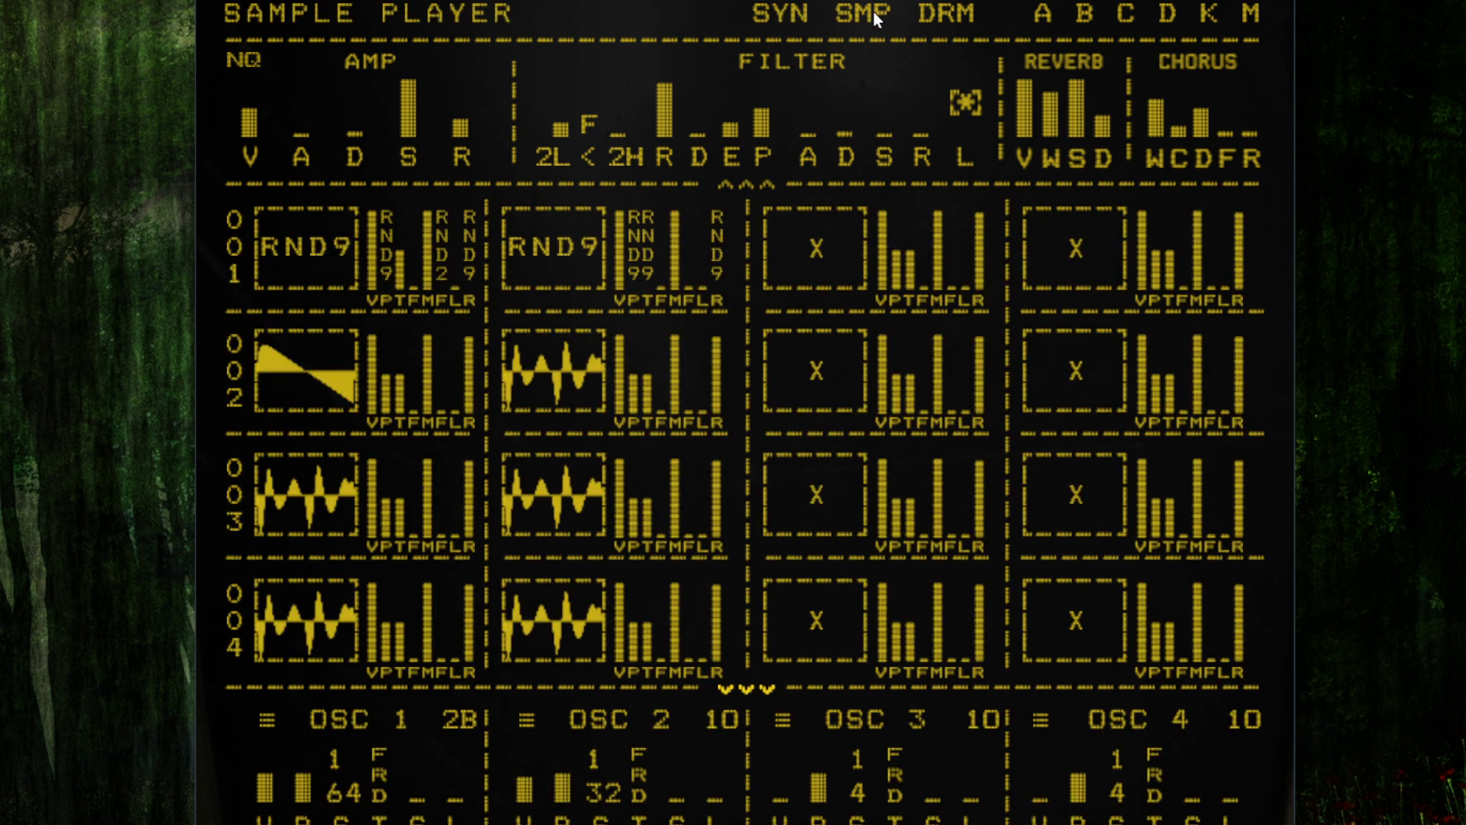
{"action": "key", "text": "Right"}
{"action": "key", "text": "Left"}
{"action": "left_click", "coordinate": [876, 15]}
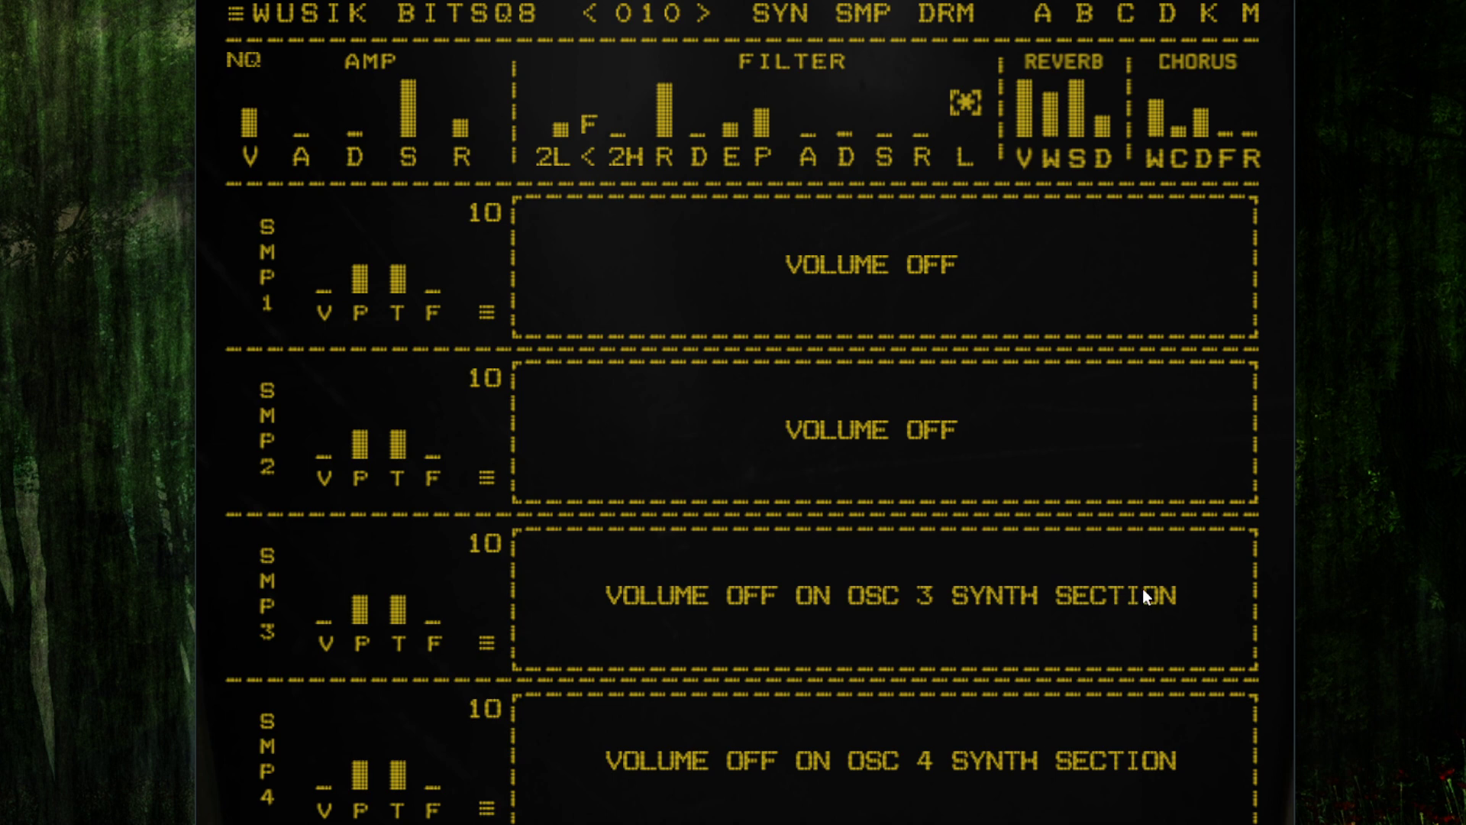
- In the drum machine, set the Drums A MIDI channel to Channel 10 and the start mode to On Any Note Trigger
{"action": "left_click", "coordinate": [943, 18]}
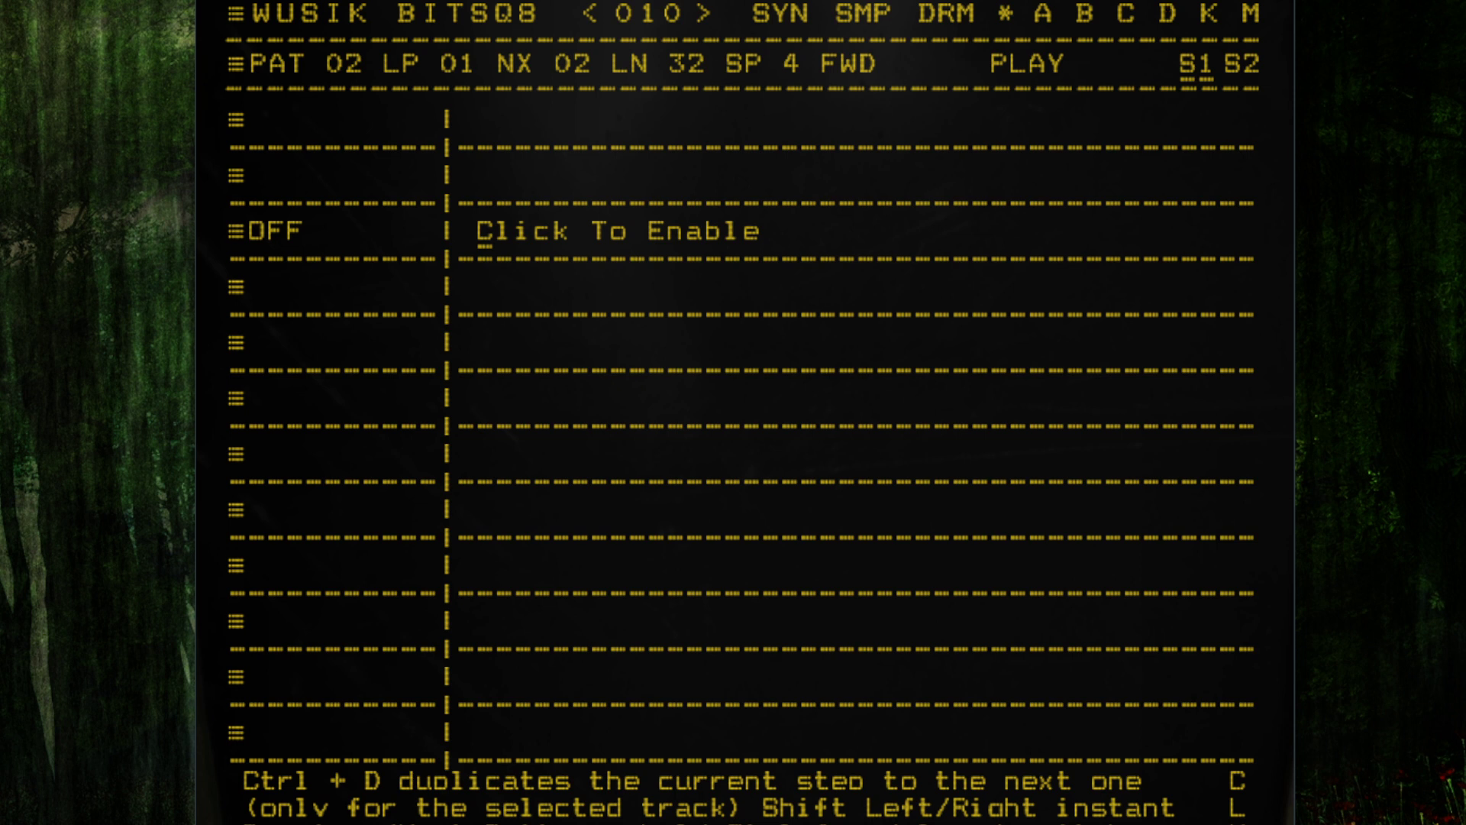
{"action": "left_click", "coordinate": [1246, 23]}
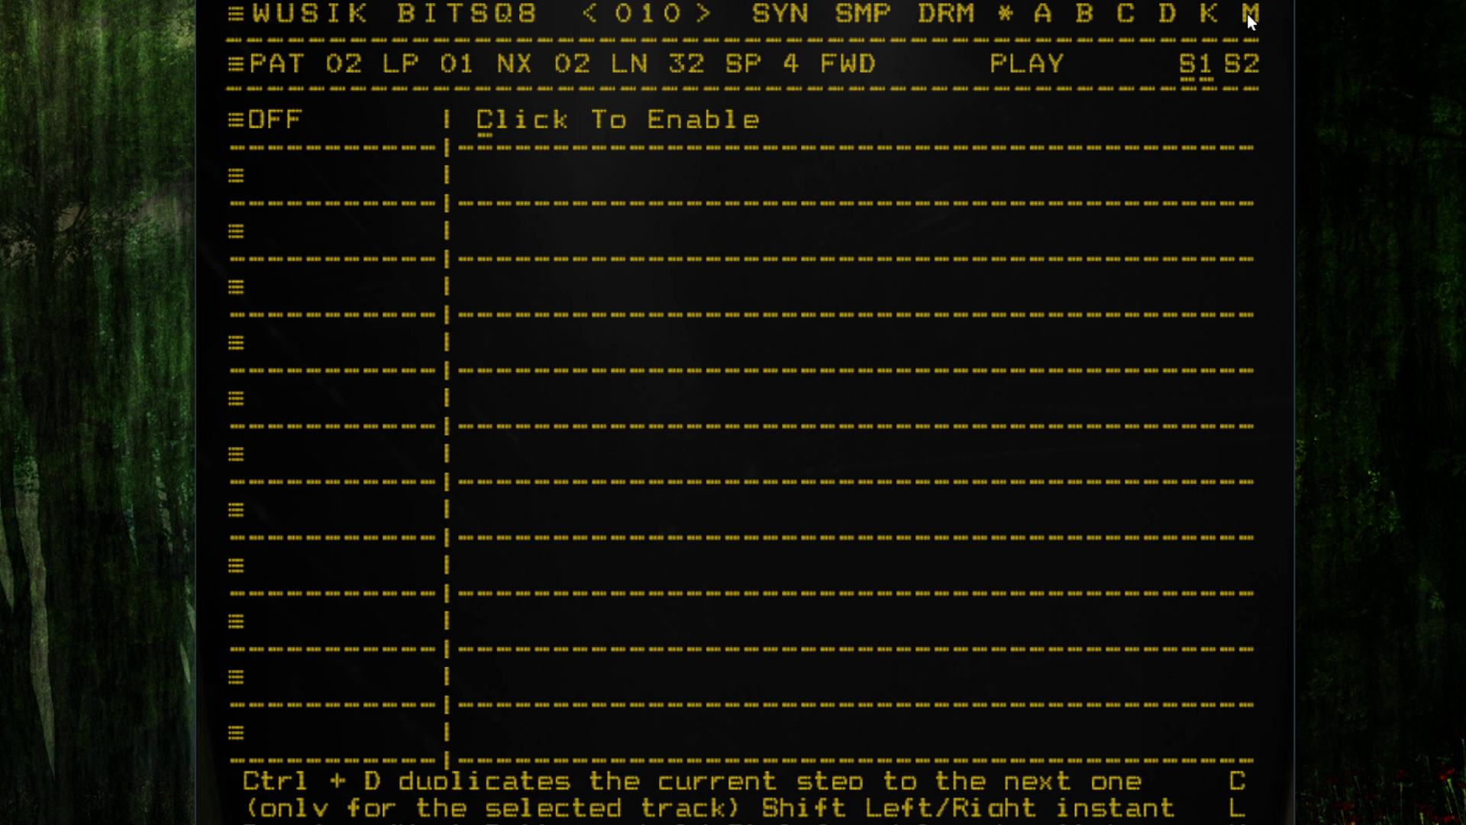
{"action": "left_click", "coordinate": [1249, 13]}
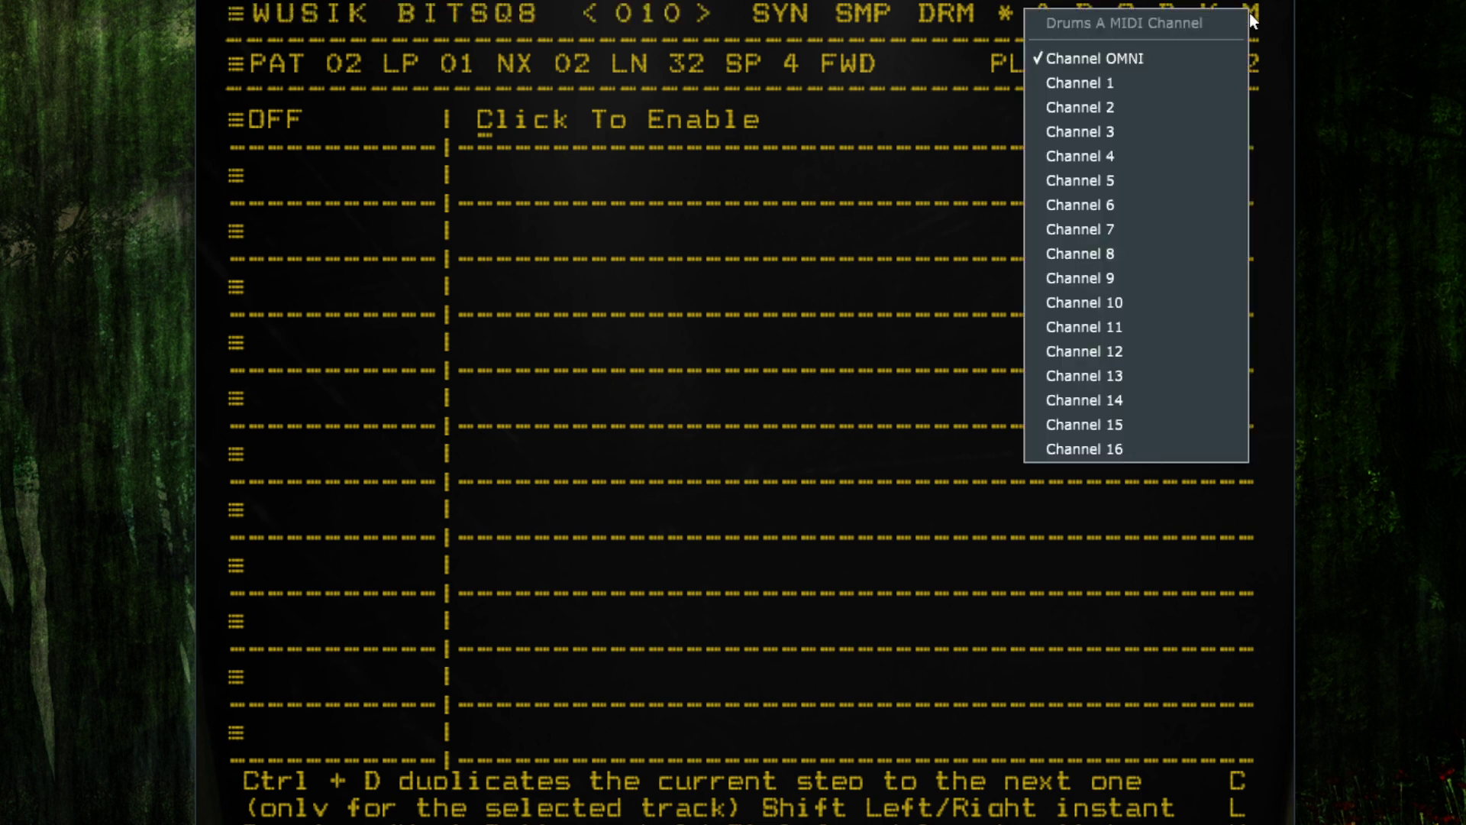
{"action": "left_click", "coordinate": [1132, 302]}
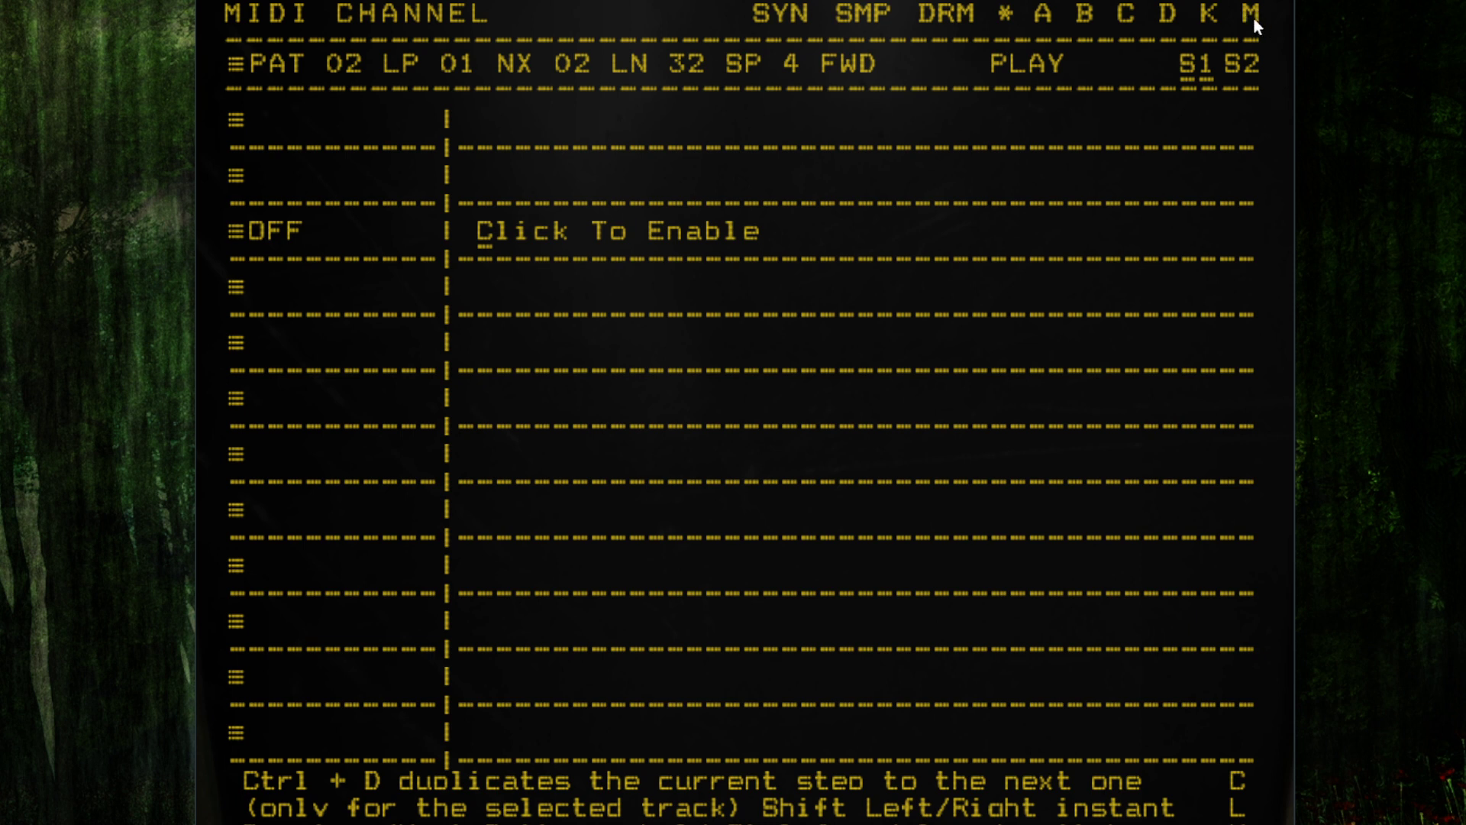
{"action": "left_click", "coordinate": [234, 65]}
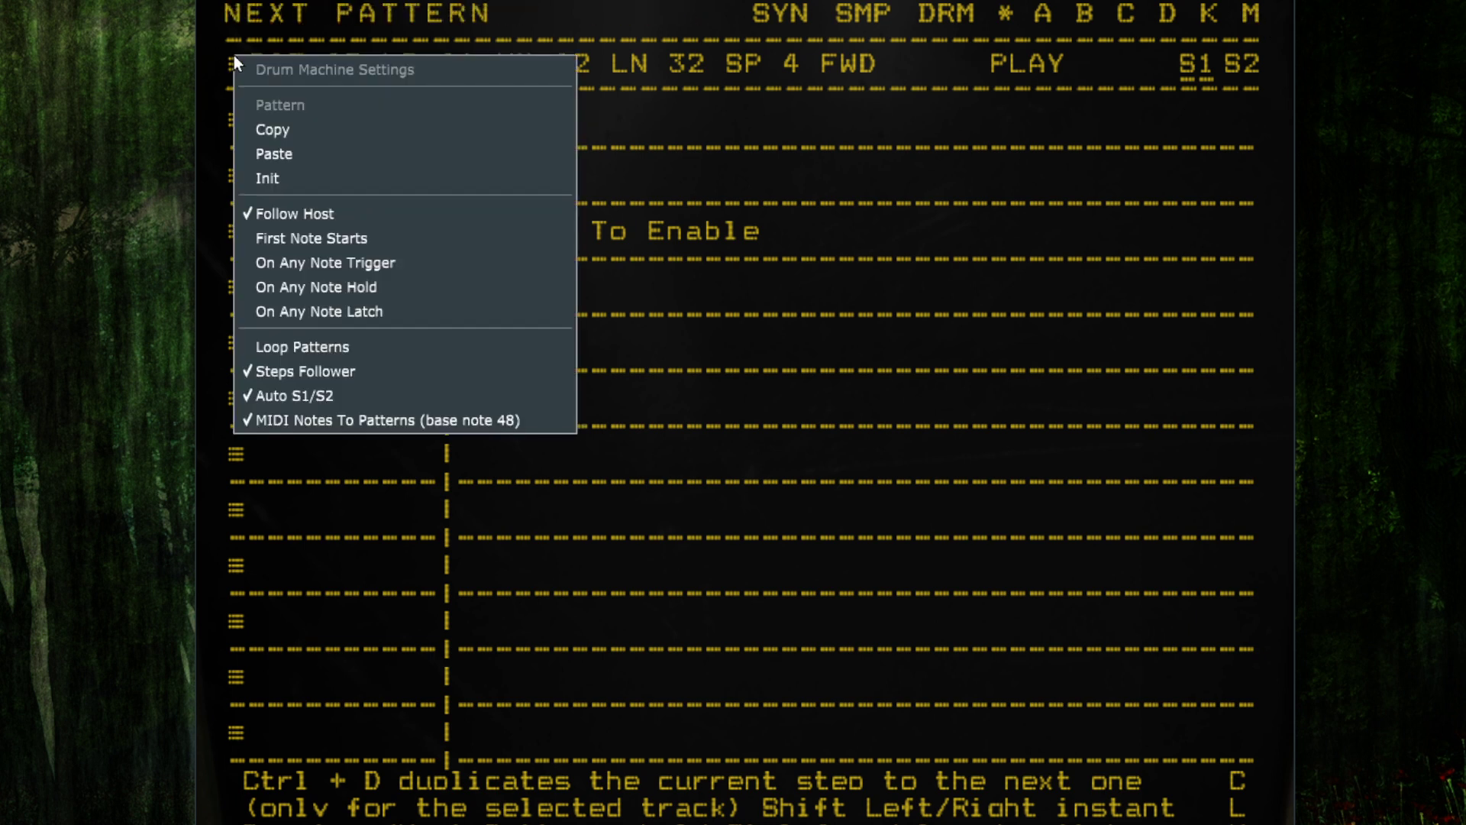
{"action": "left_click", "coordinate": [436, 262]}
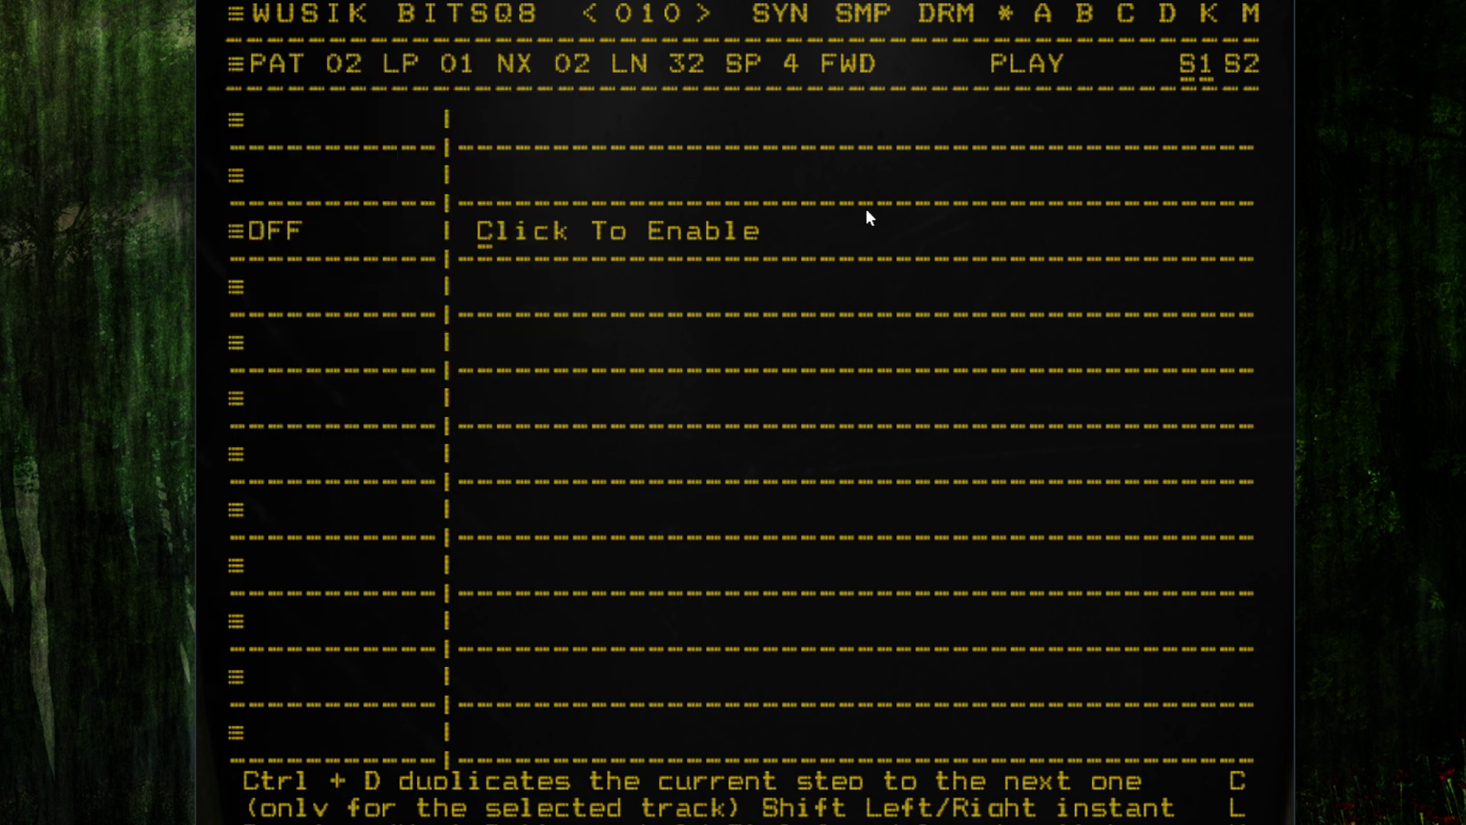
- Load the Drum Test preset and set its Drums A MIDI channel to Channel 1
{"action": "left_click", "coordinate": [651, 22]}
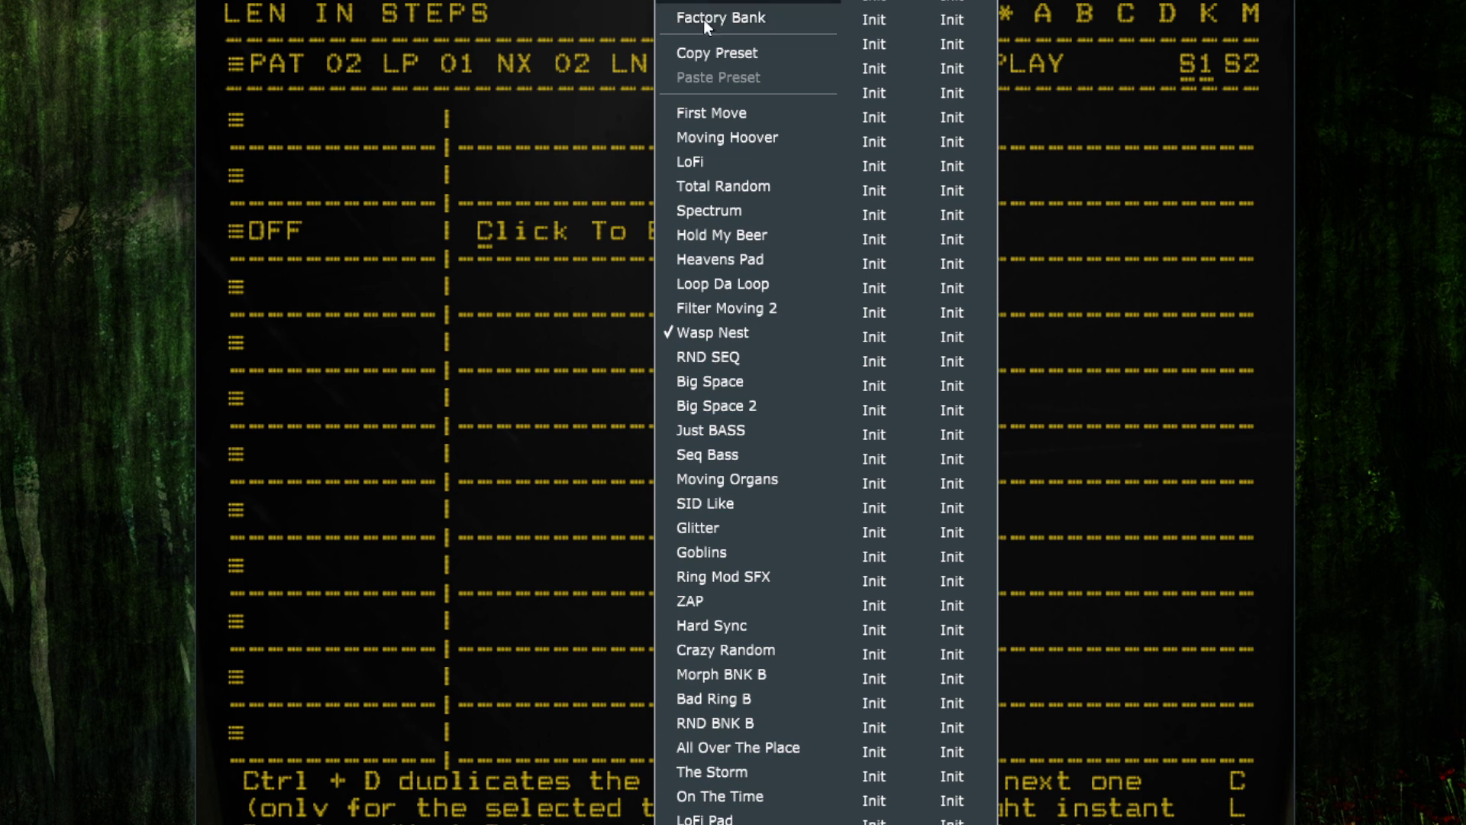
{"action": "left_click", "coordinate": [789, 580]}
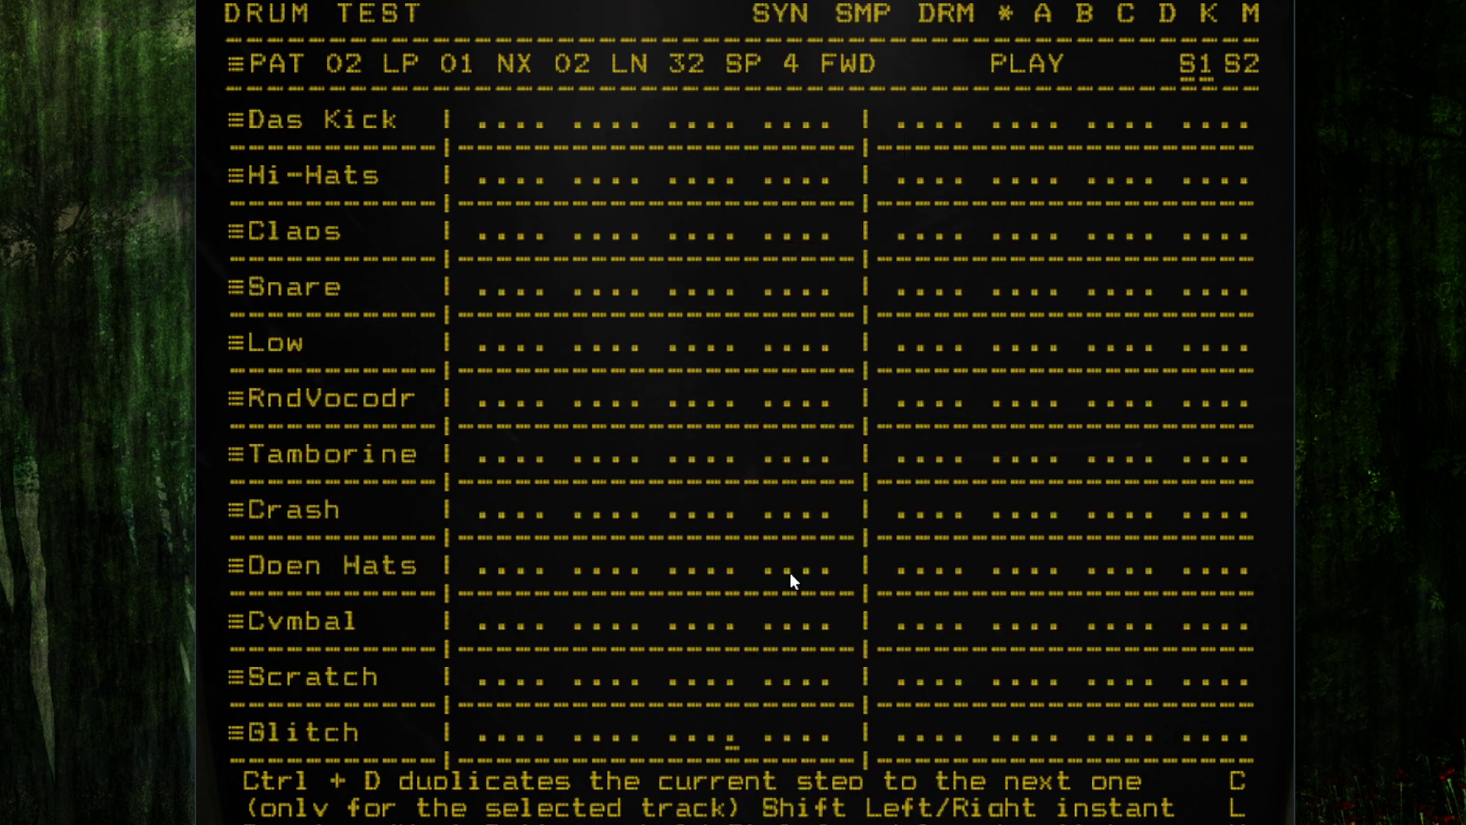
{"action": "left_click", "coordinate": [1251, 19]}
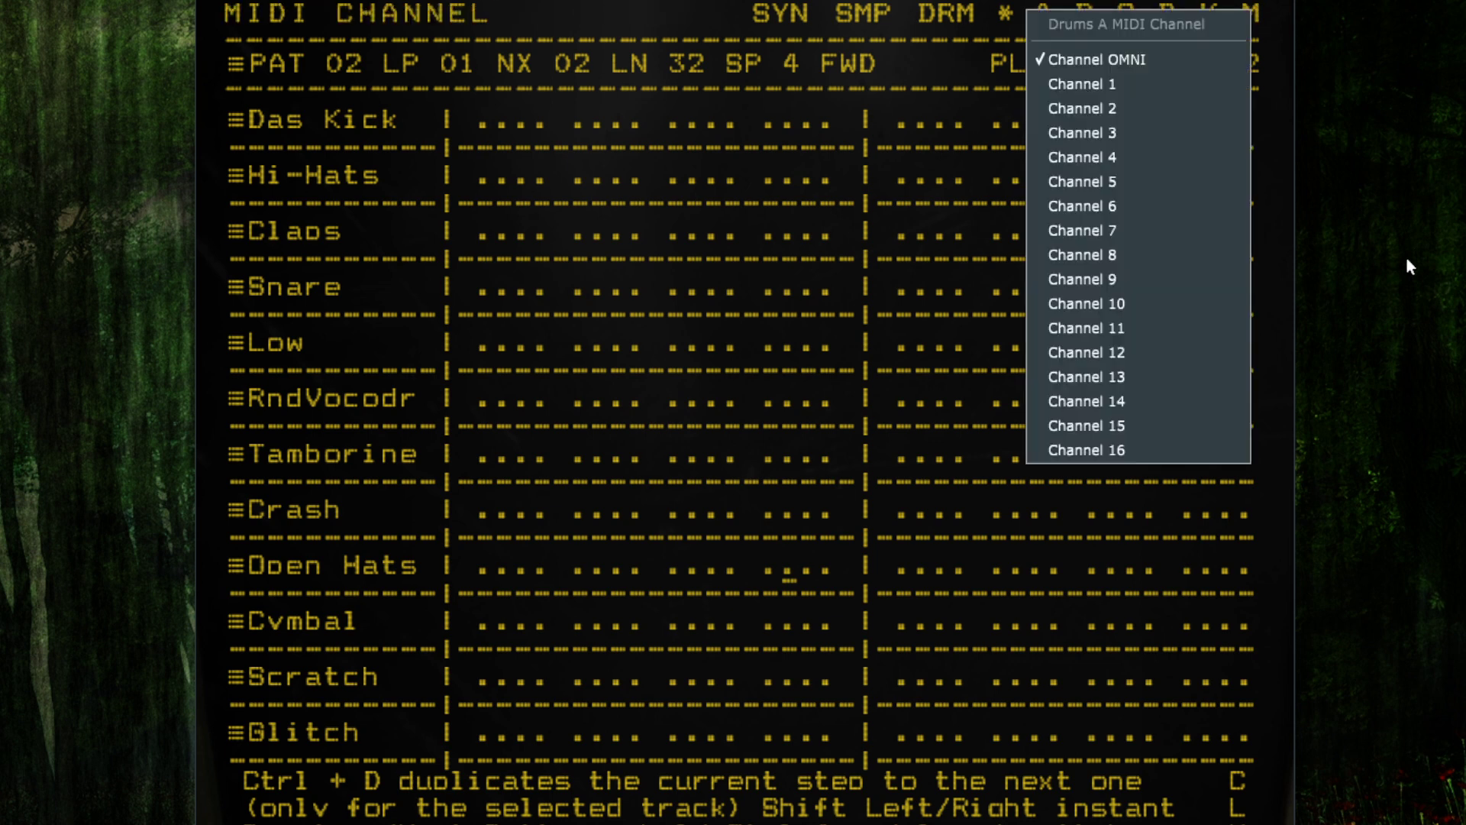
{"action": "left_click", "coordinate": [1105, 80]}
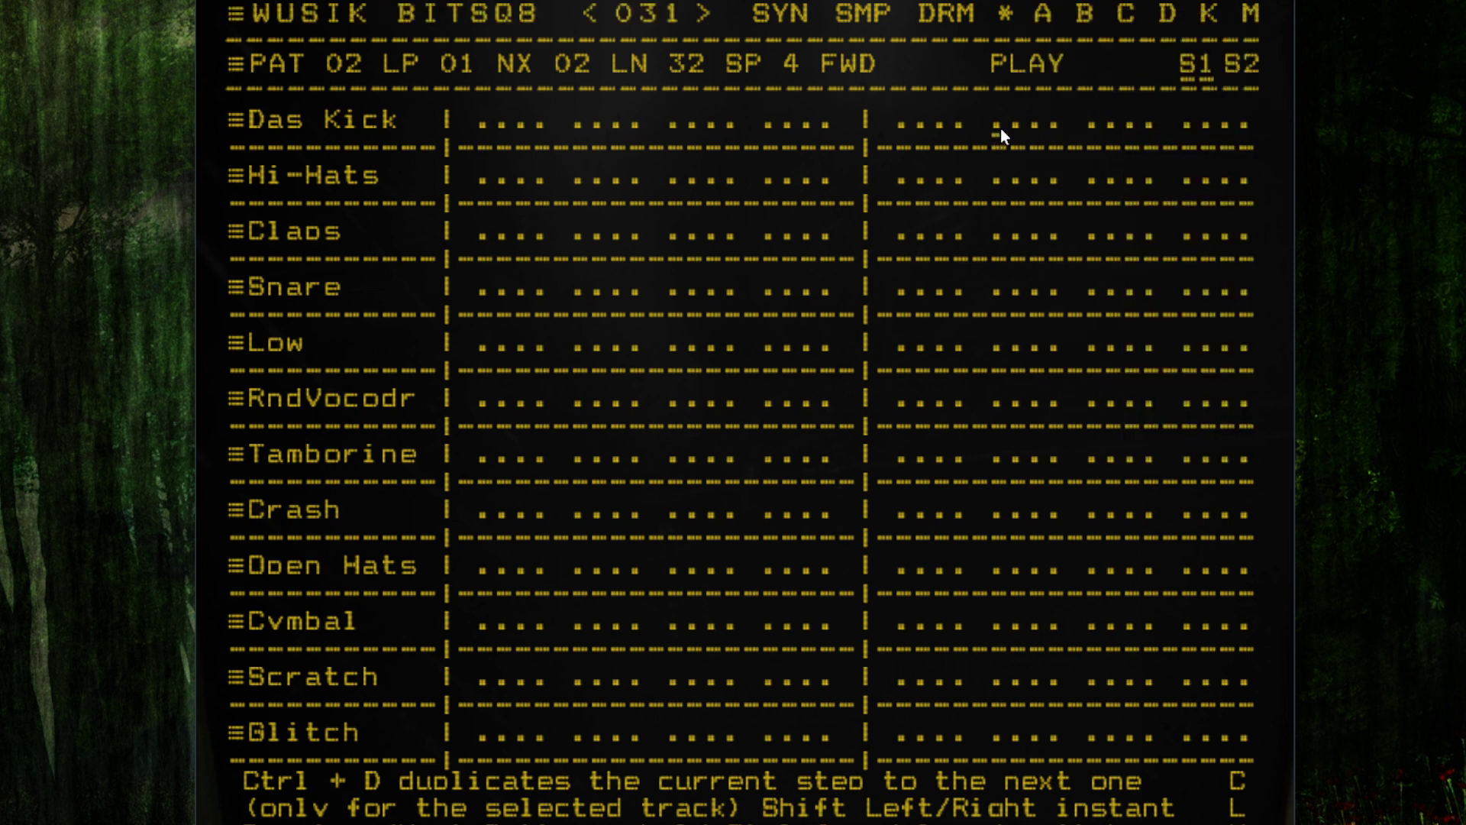
- Set the drum machine's start mode to On Any Note Trigger and try out playback
{"action": "left_click", "coordinate": [236, 66]}
{"action": "left_click", "coordinate": [410, 256]}
{"action": "key", "text": "space"}
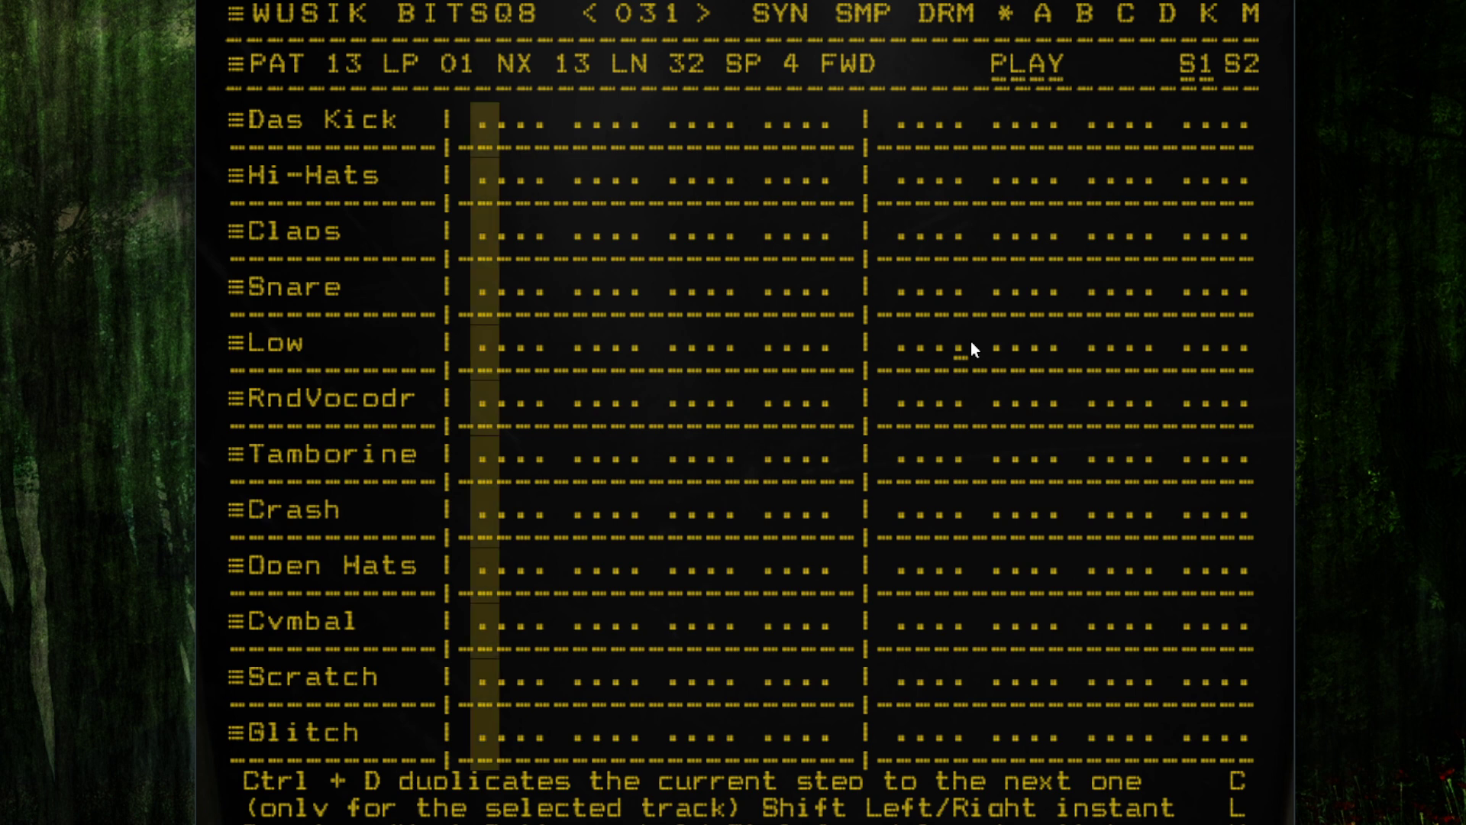
- Review the drum machine's trigger and note-to-pattern settings, and start and stop playback to test them
{"action": "left_click", "coordinate": [238, 69]}
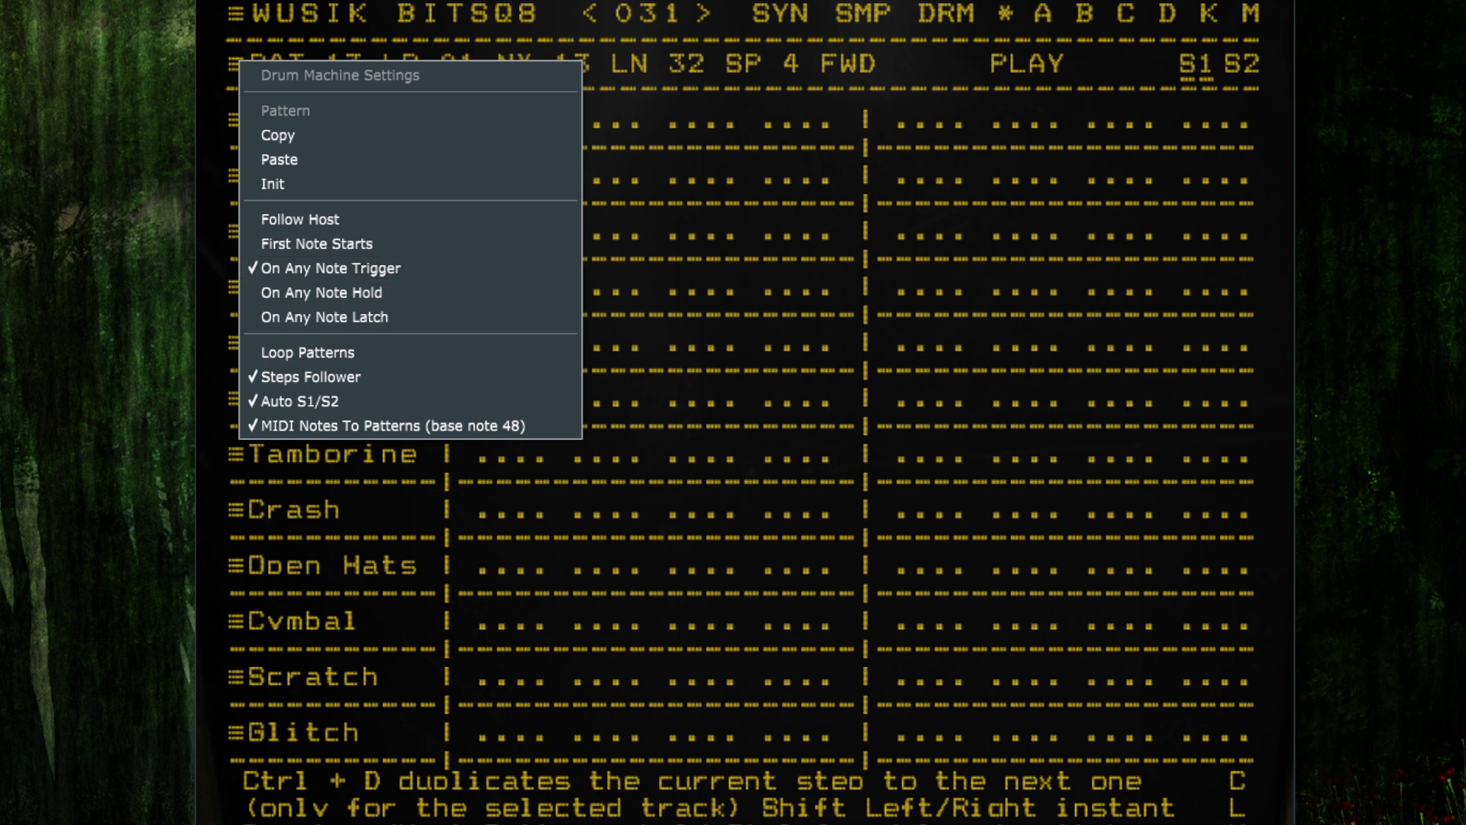
{"action": "key", "text": "Escape"}
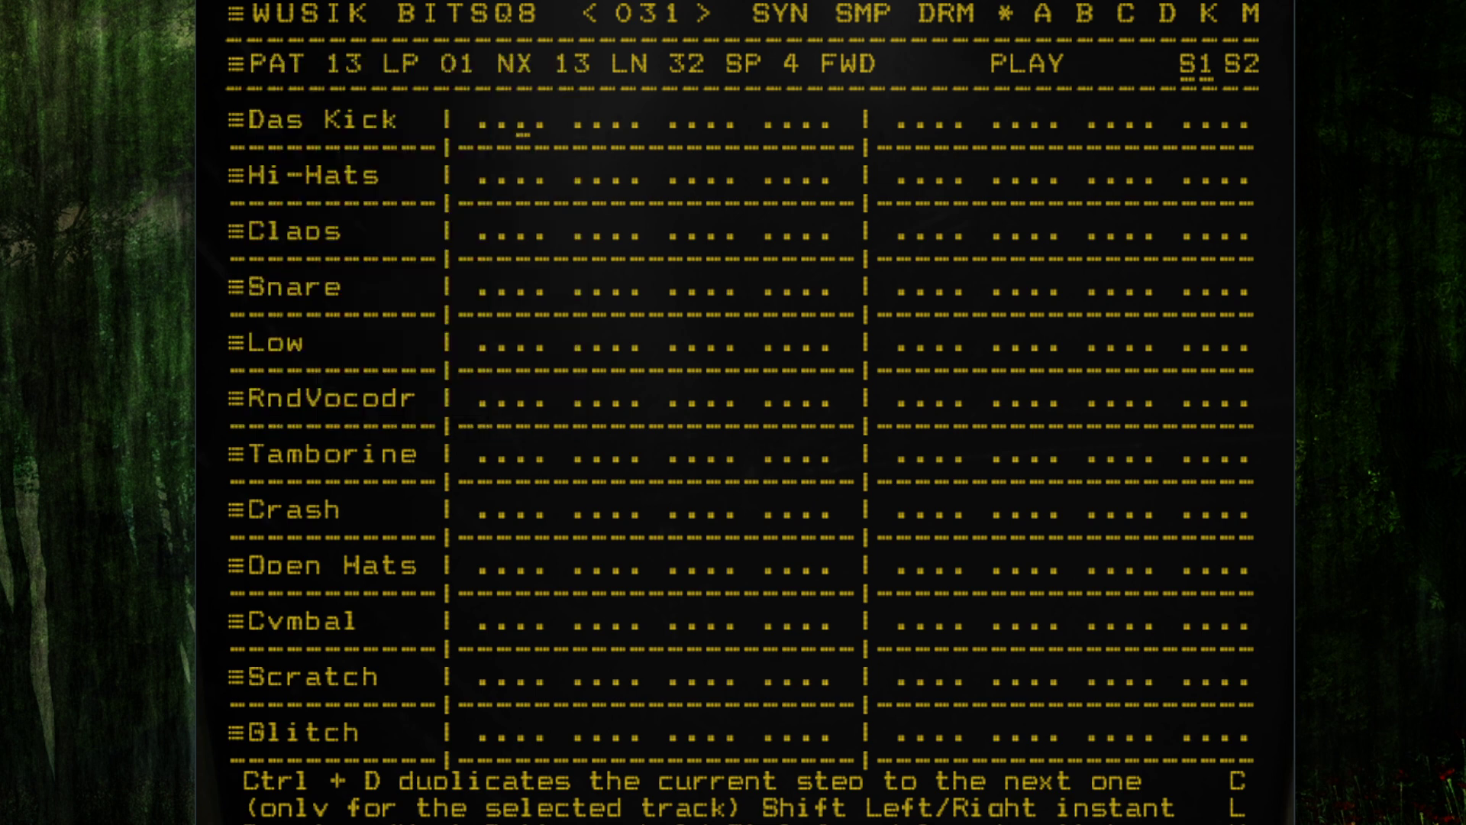
{"action": "key", "text": "space"}
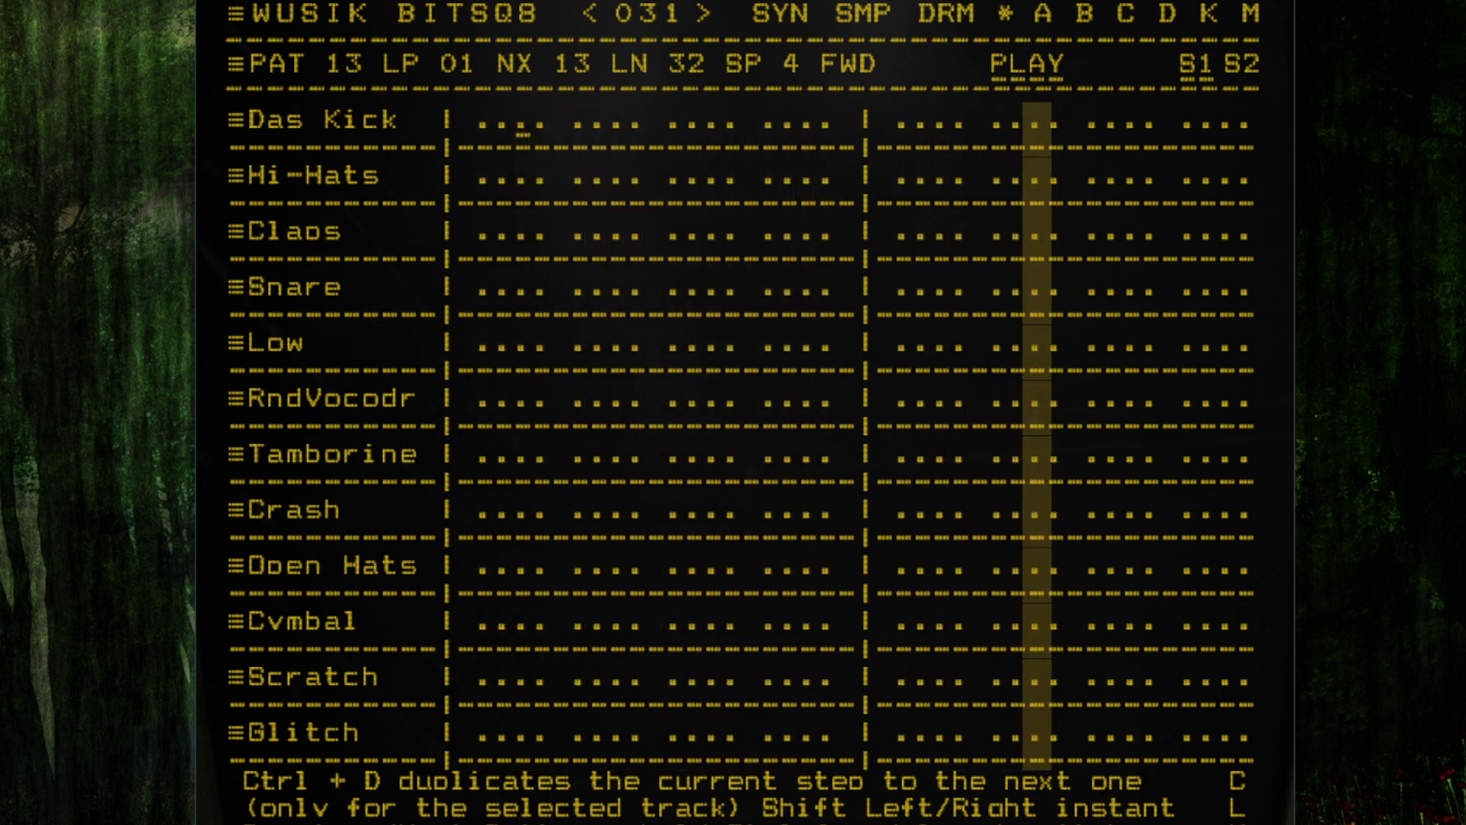
{"action": "key", "text": "space"}
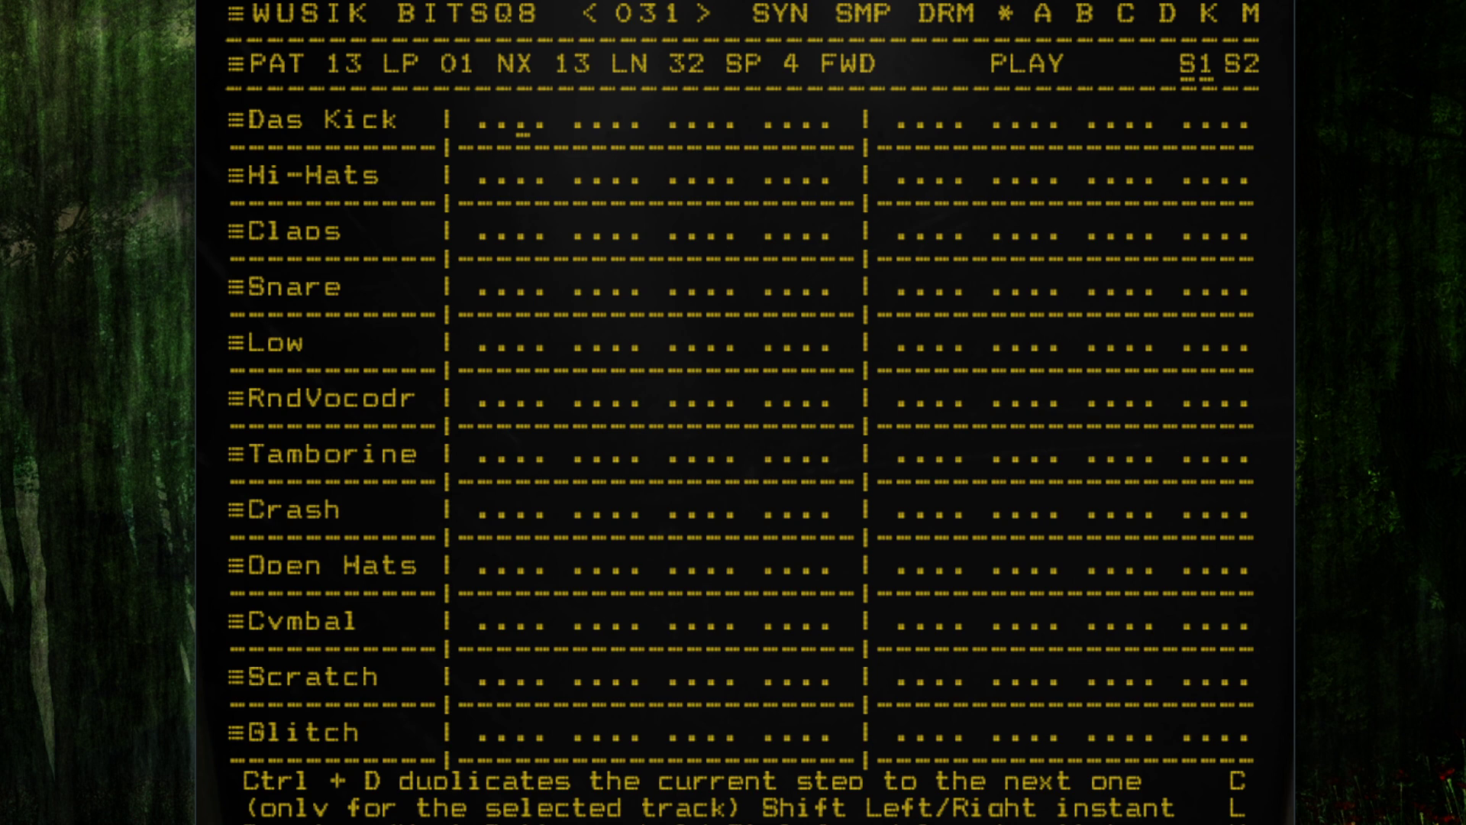
{"action": "key", "text": "space"}
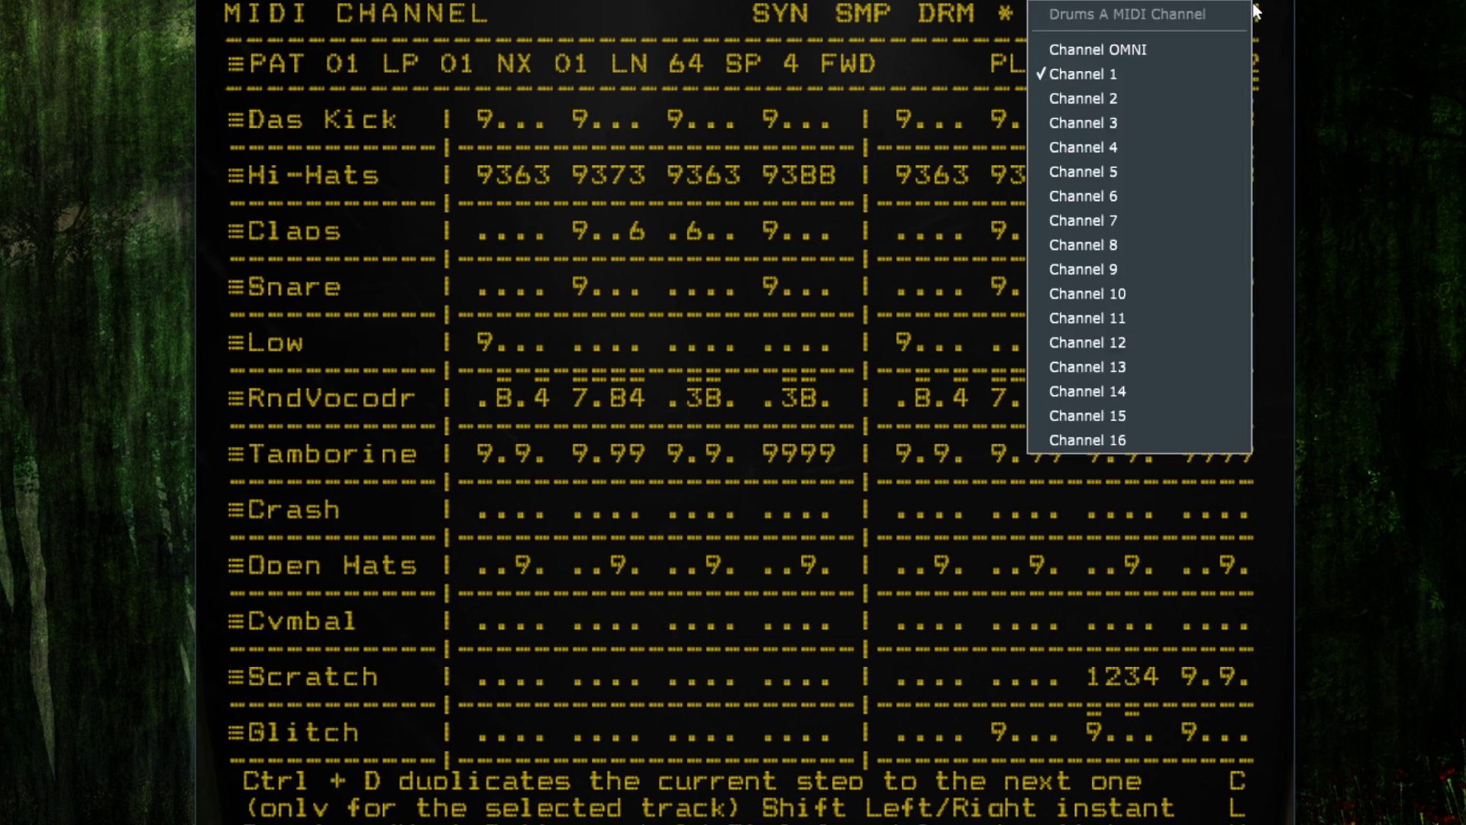
- Set the Drums A MIDI channel to Channel 2
{"action": "left_click", "coordinate": [1253, 13]}
{"action": "left_click", "coordinate": [1135, 103]}
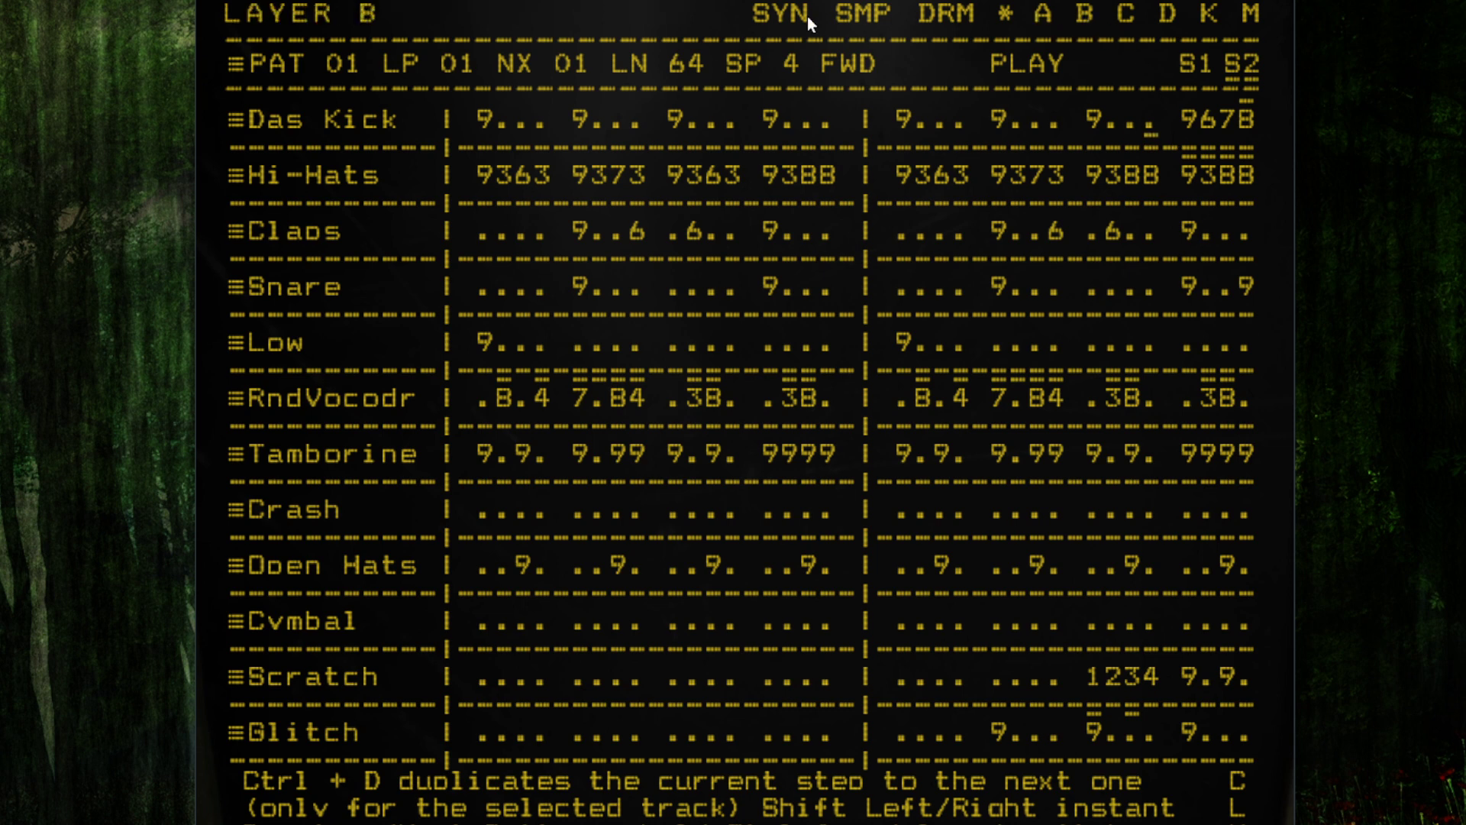
- In the synth section, set the Layer A MIDI channel to Channel 1 and raise OSC 1's volume
{"action": "left_click", "coordinate": [779, 15]}
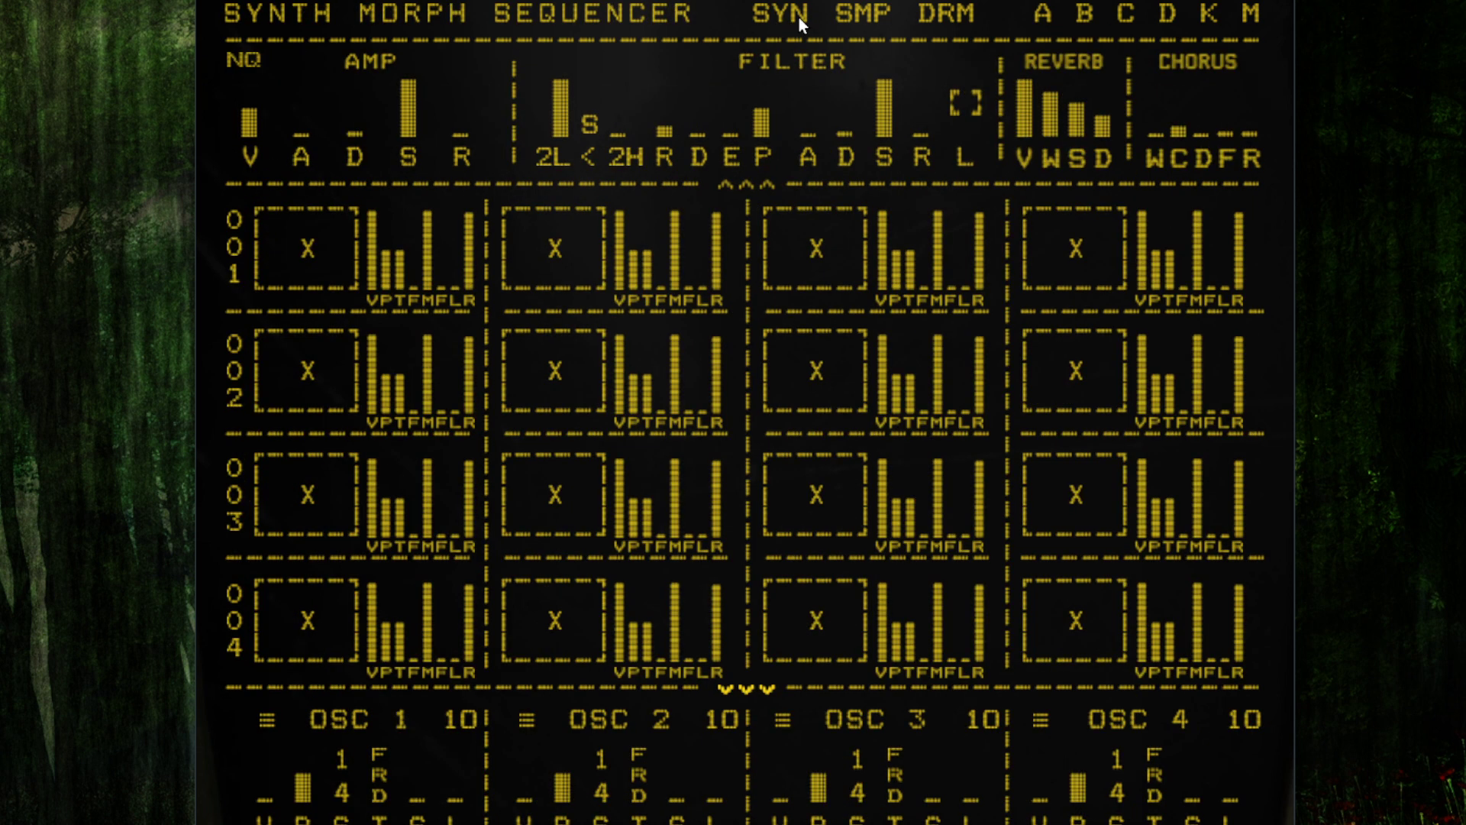
{"action": "left_click", "coordinate": [1249, 13]}
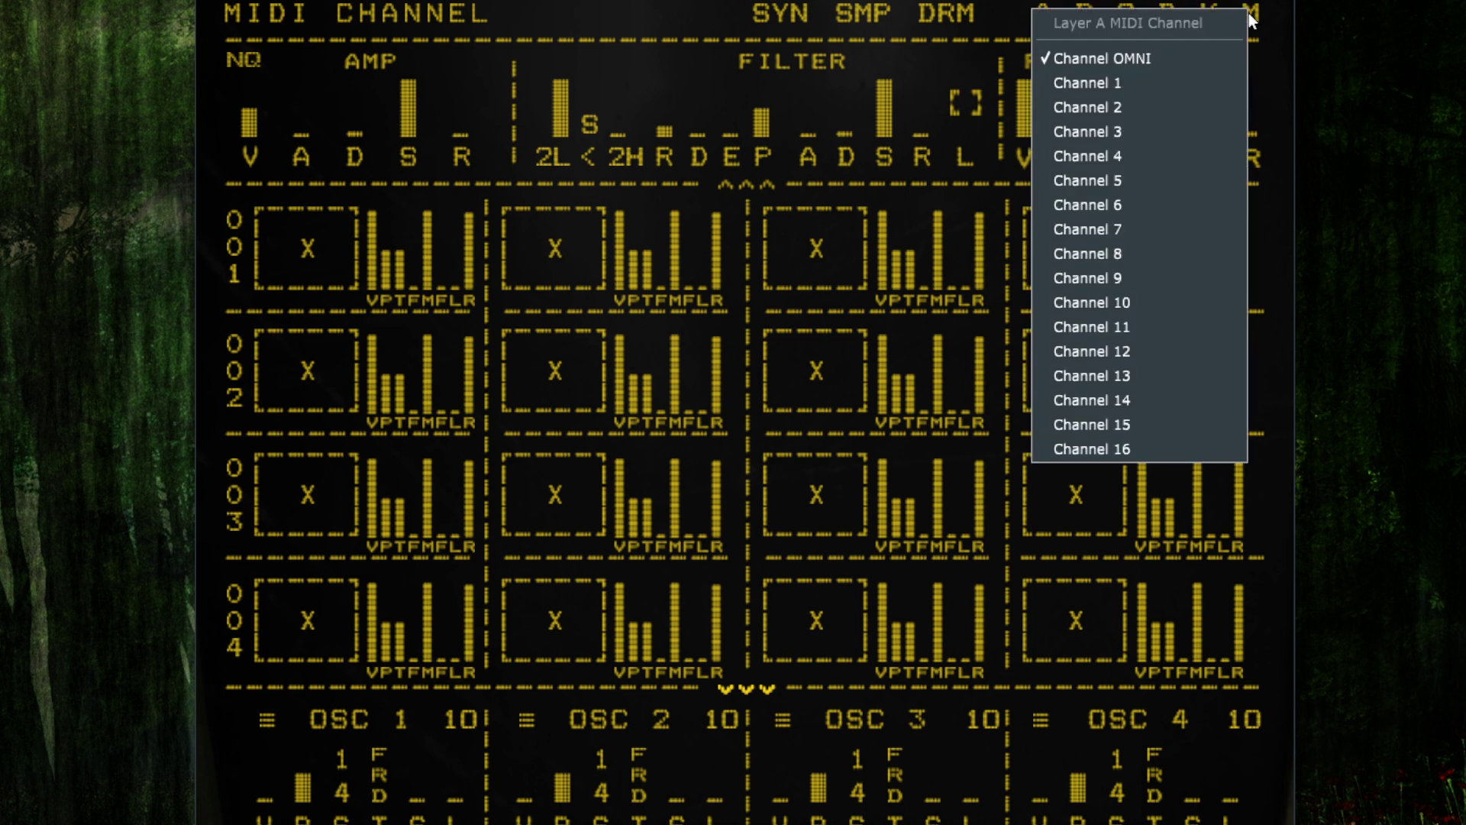
{"action": "left_click", "coordinate": [1115, 87]}
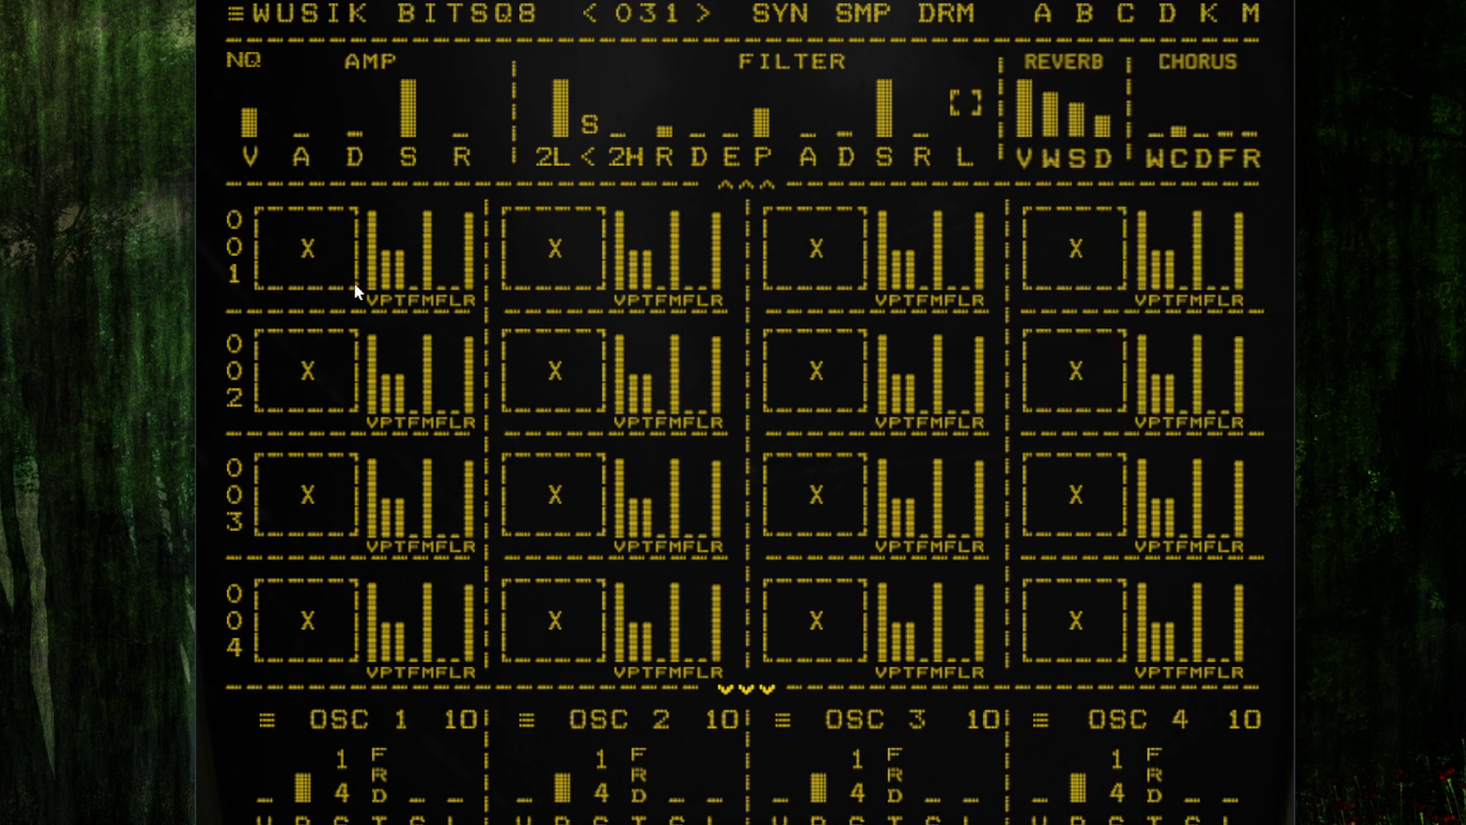
{"action": "left_click_drag", "start_coordinate": [262, 812], "coordinate": [326, 675]}
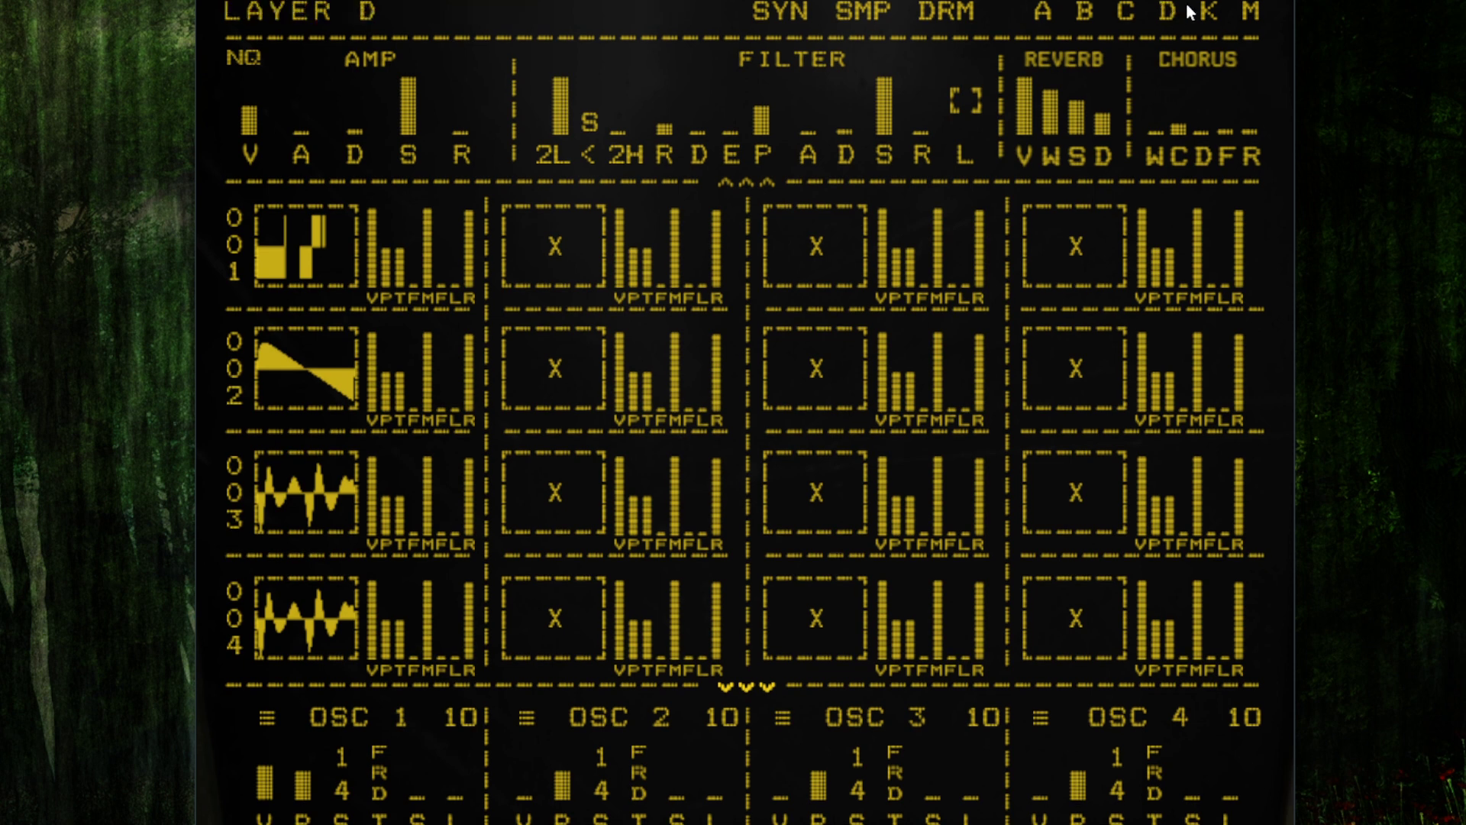
- Review the drum machine, sample player and synth sections of the current preset
{"action": "left_click", "coordinate": [959, 15]}
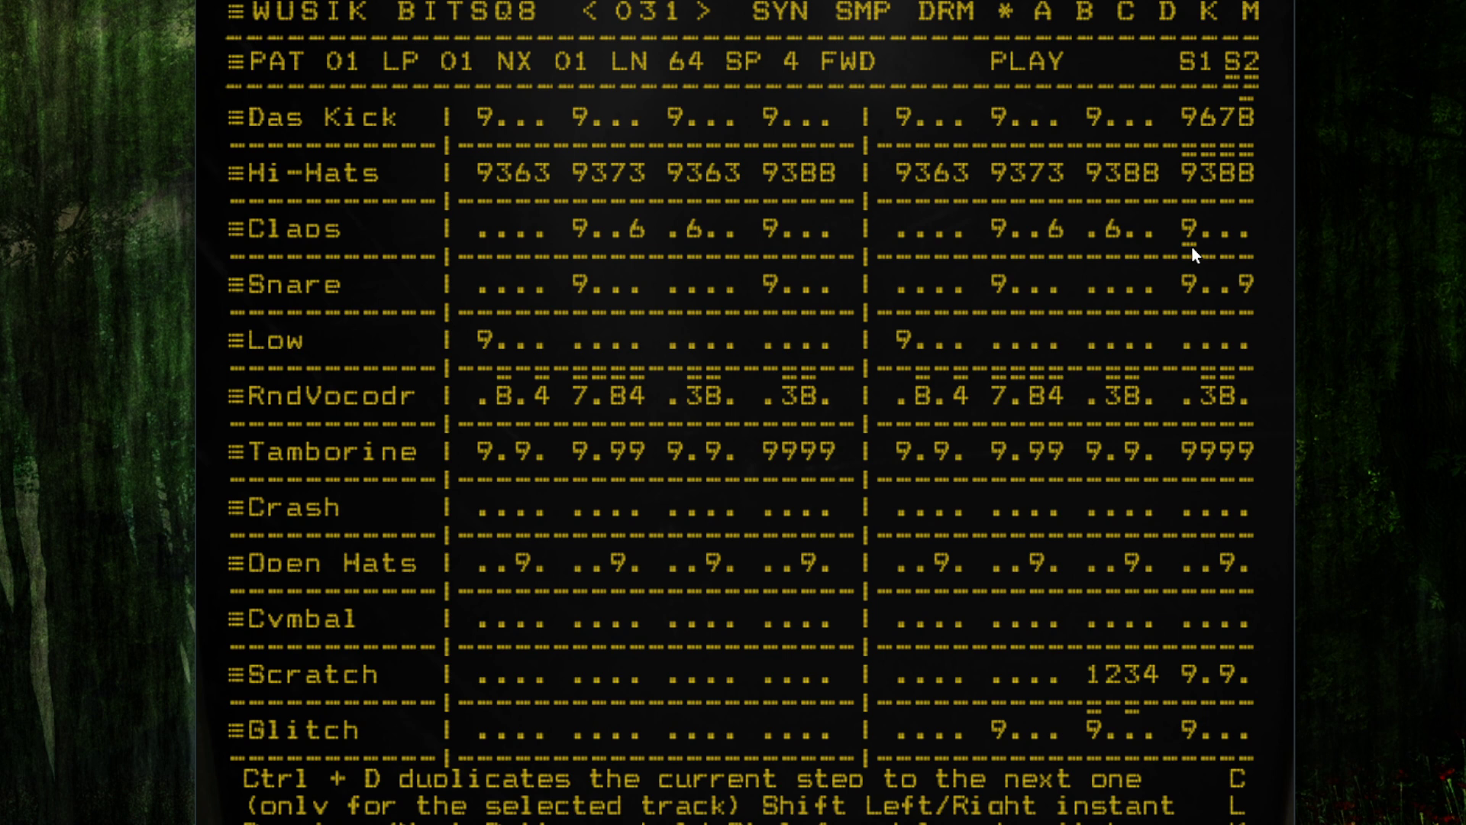
{"action": "key", "text": "Right"}
{"action": "left_click", "coordinate": [864, 11]}
{"action": "left_click", "coordinate": [794, 8]}
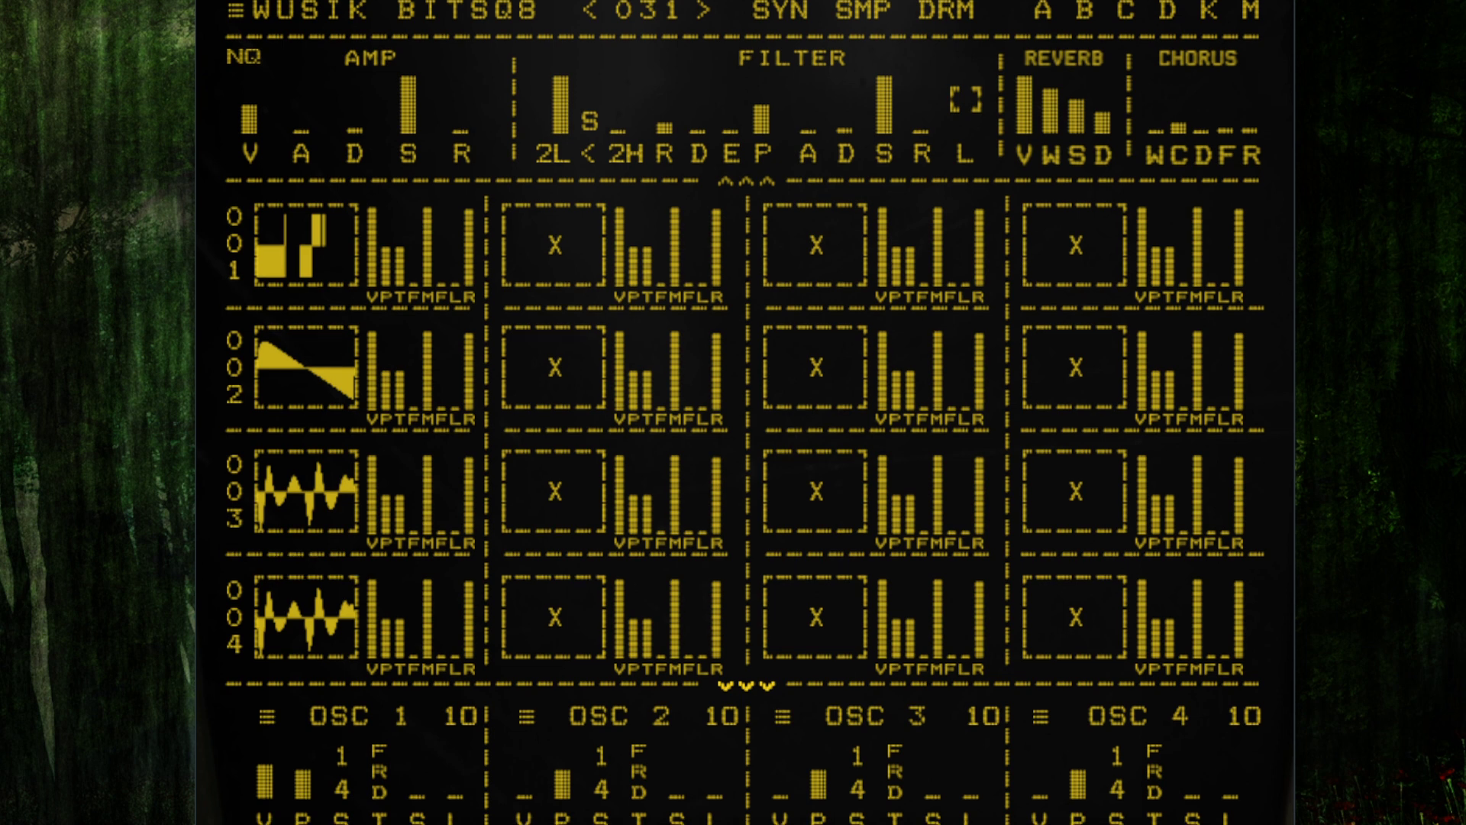
{"action": "left_click", "coordinate": [956, 11]}
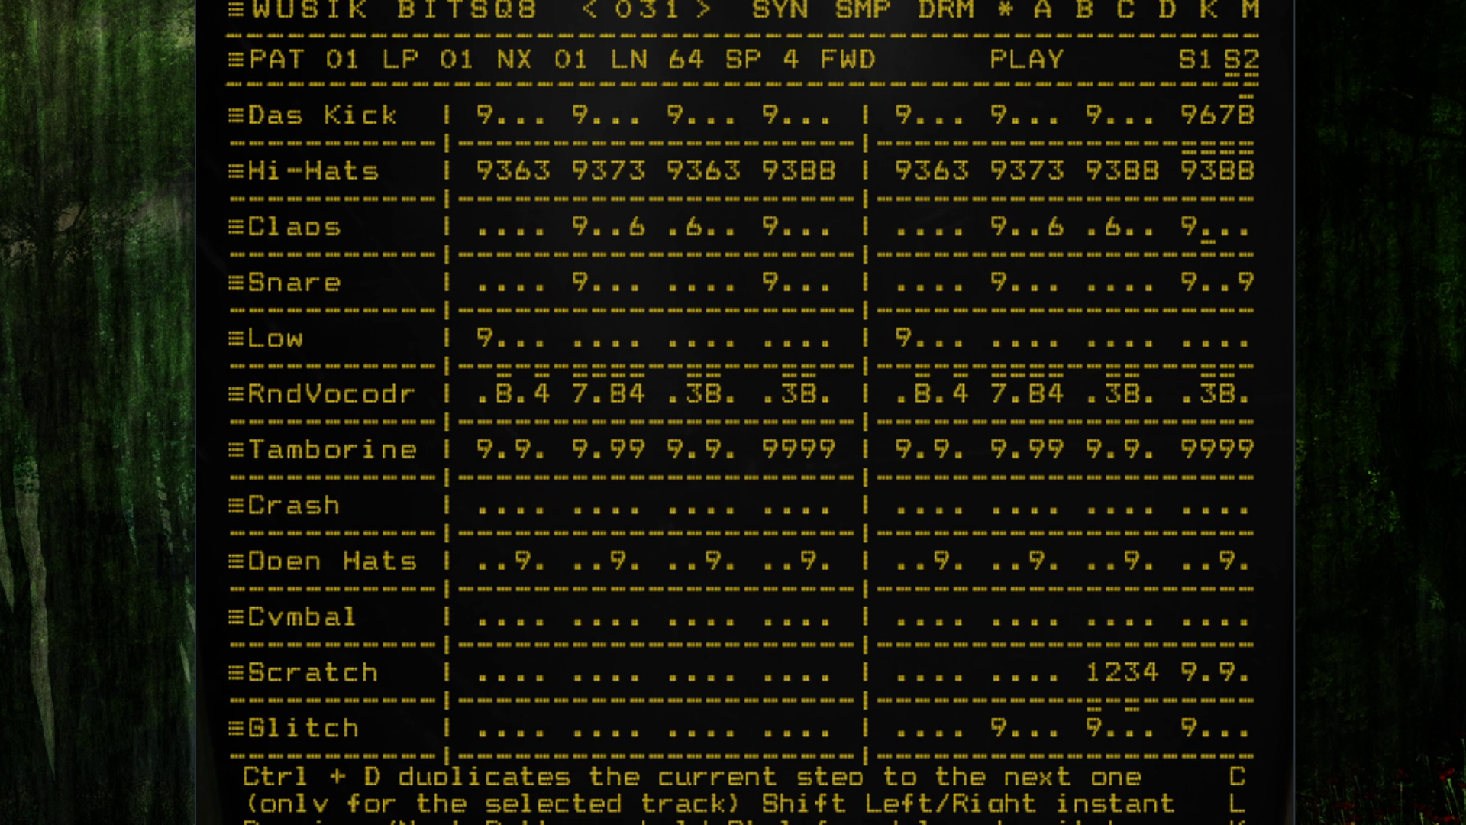
{"action": "left_click", "coordinate": [869, 16]}
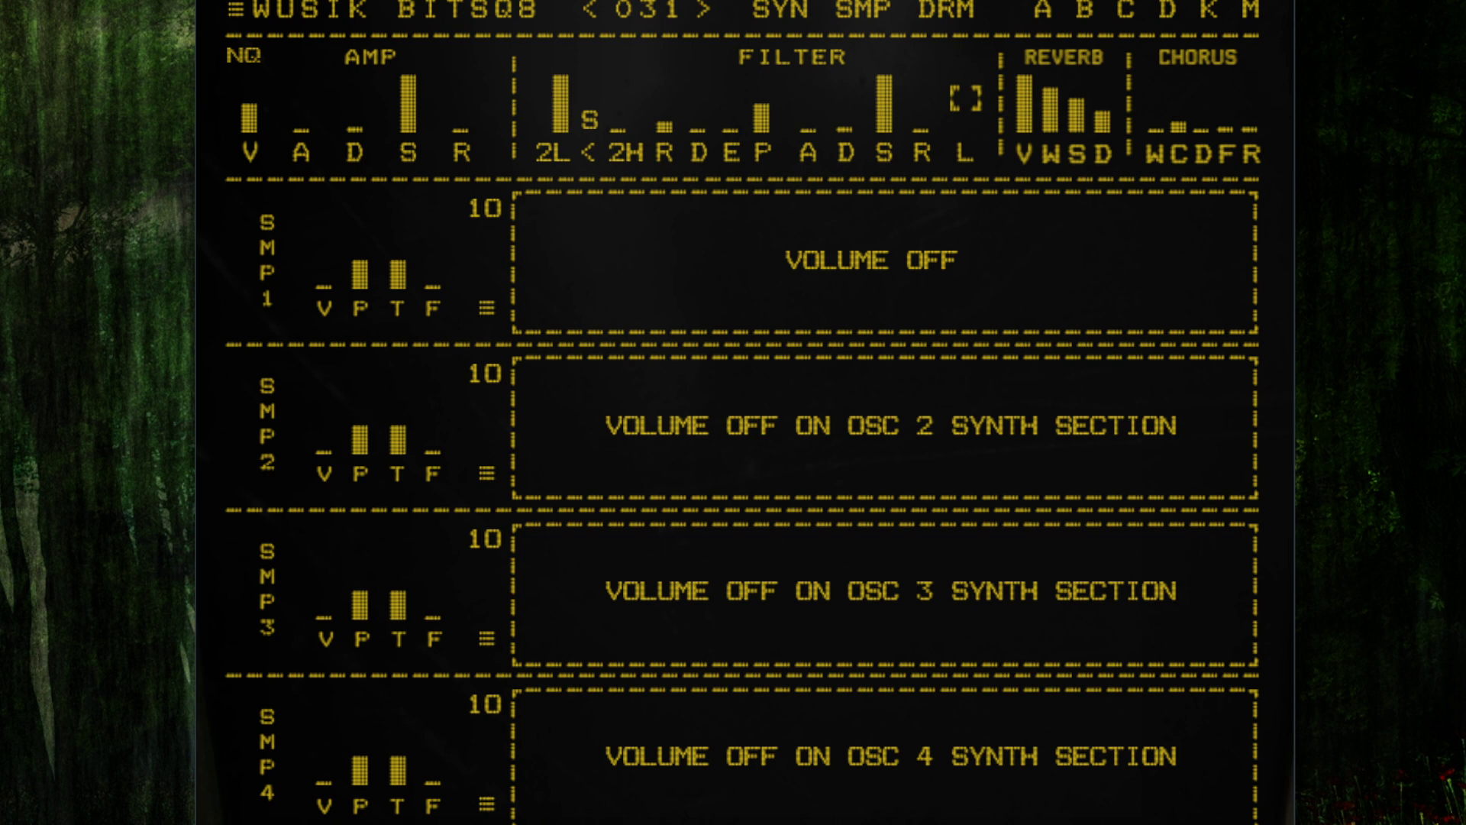
{"action": "left_click", "coordinate": [945, 9]}
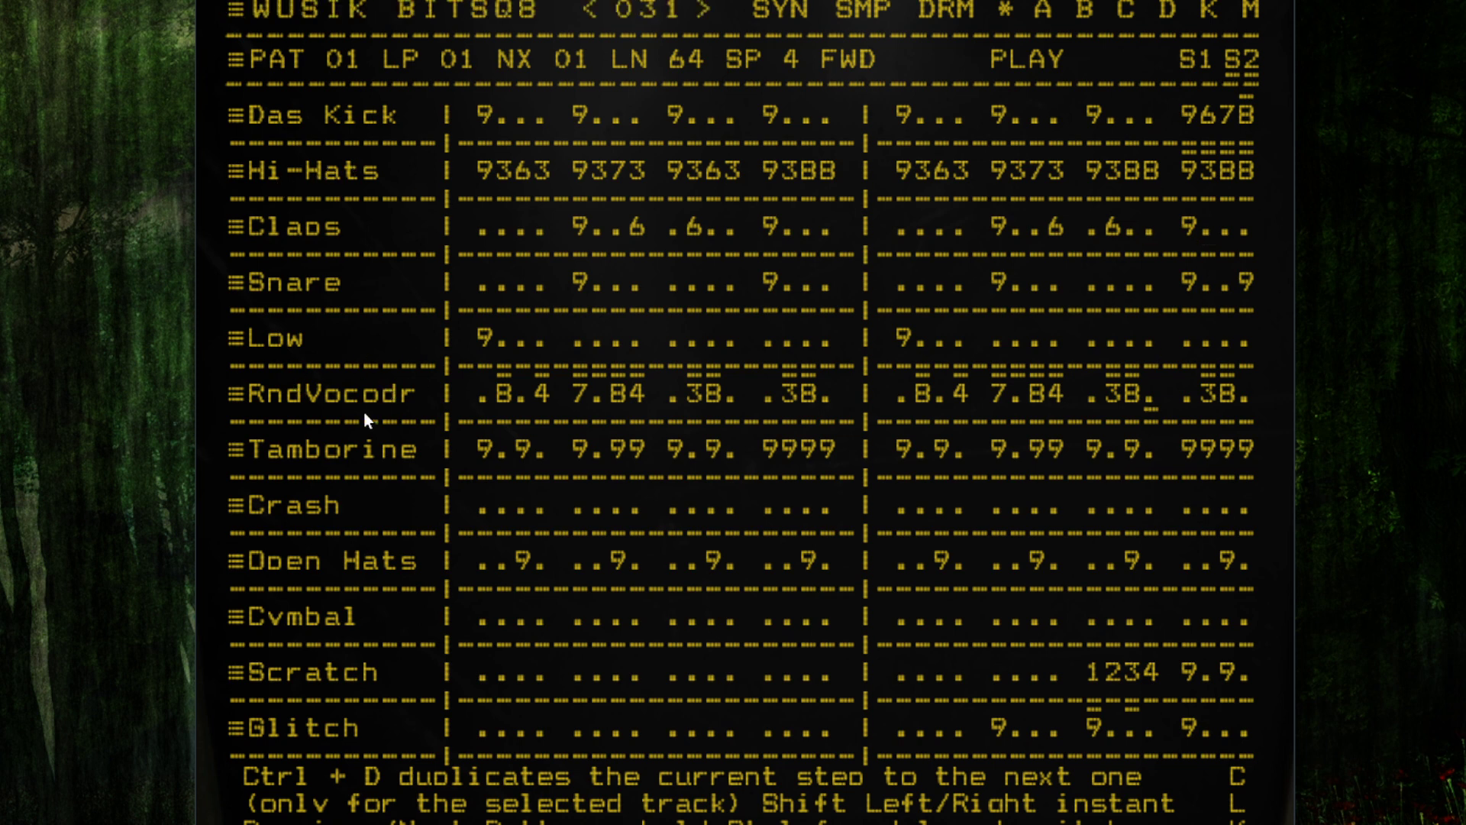
- Examine the RndVocodr track's sample choices in the drum machine and look through the preset list
{"action": "left_click", "coordinate": [501, 284]}
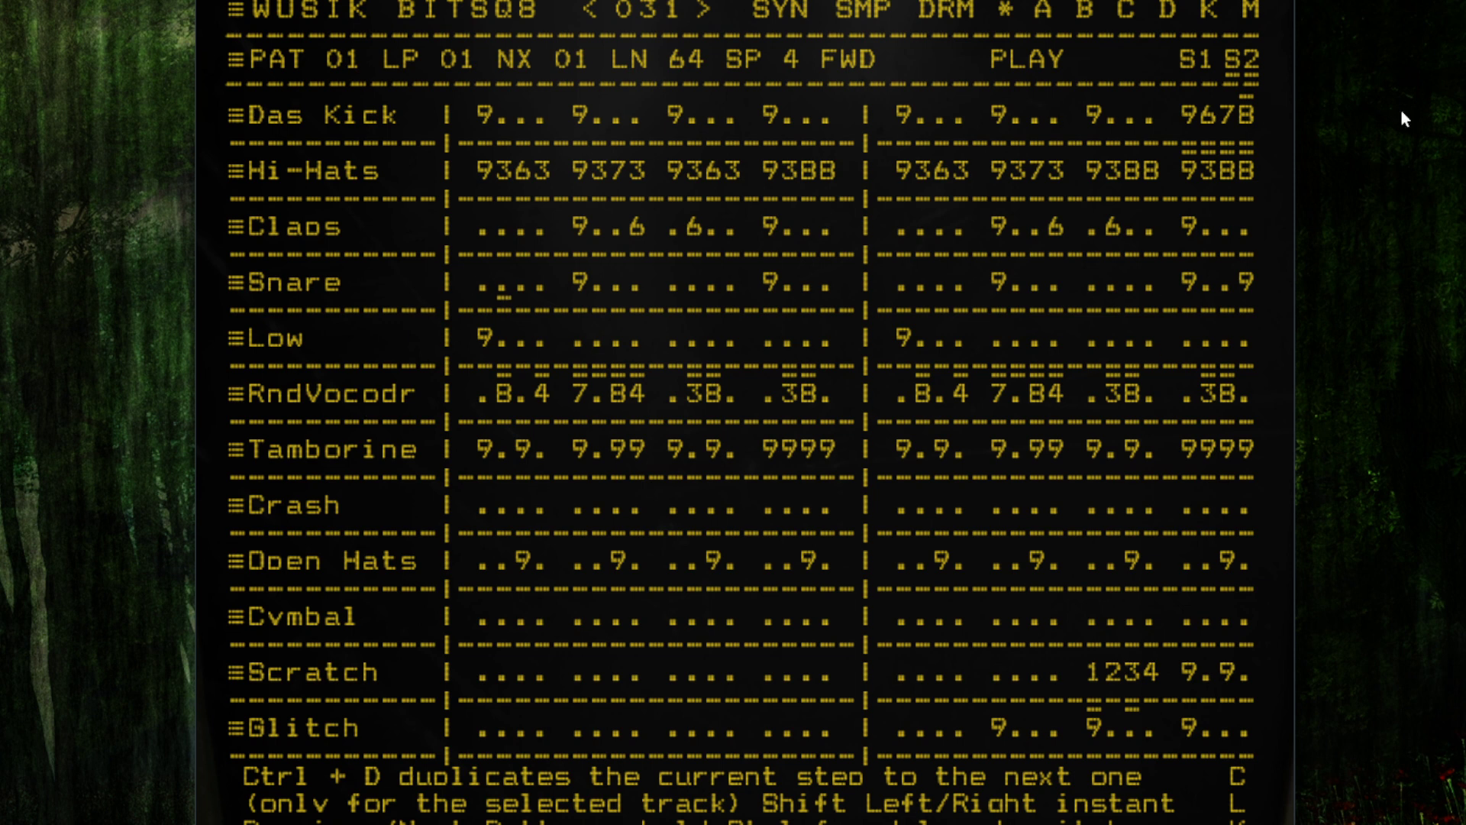
{"action": "left_click", "coordinate": [342, 402]}
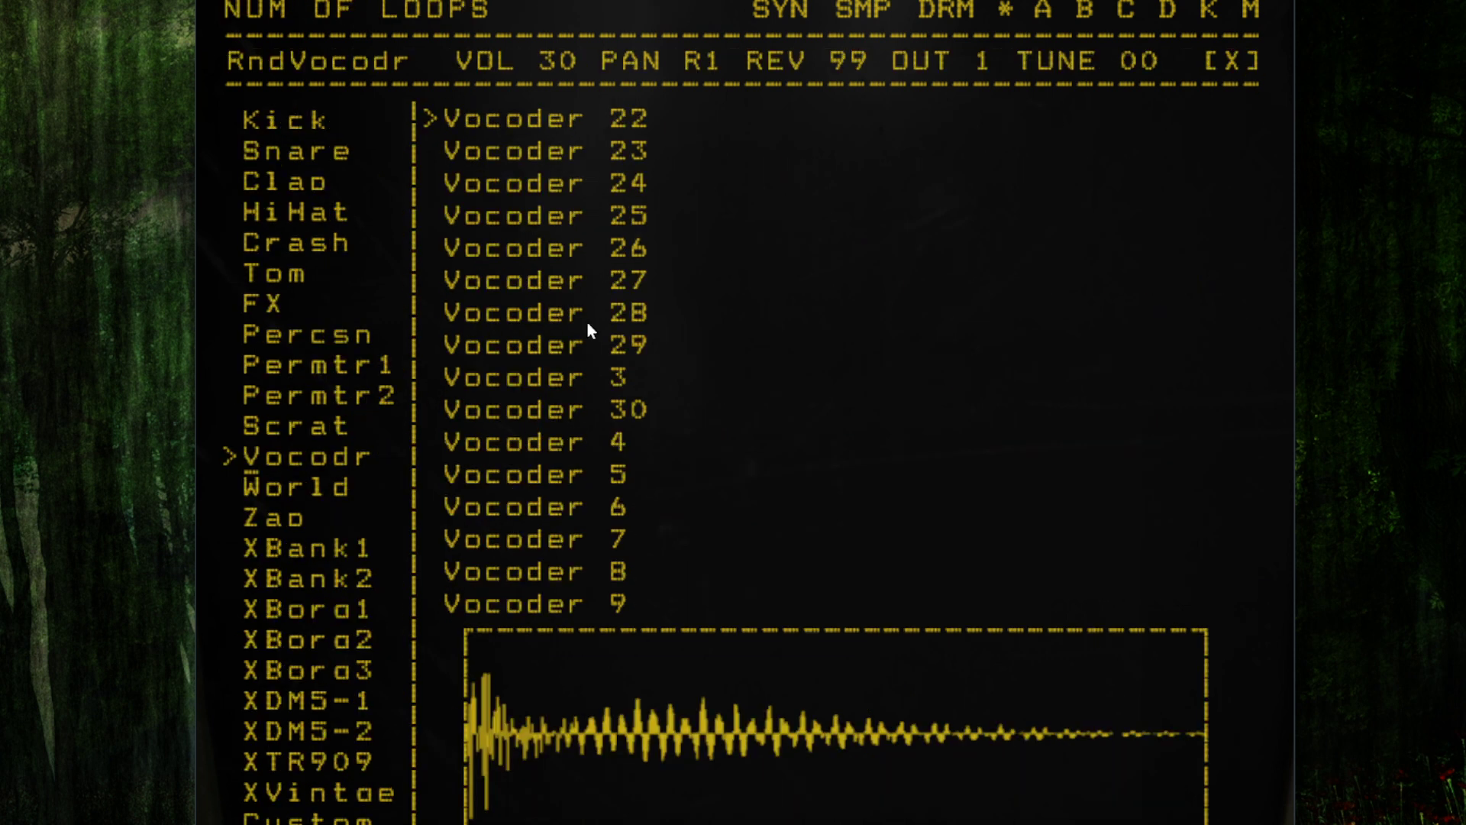
{"action": "left_click", "coordinate": [1226, 63]}
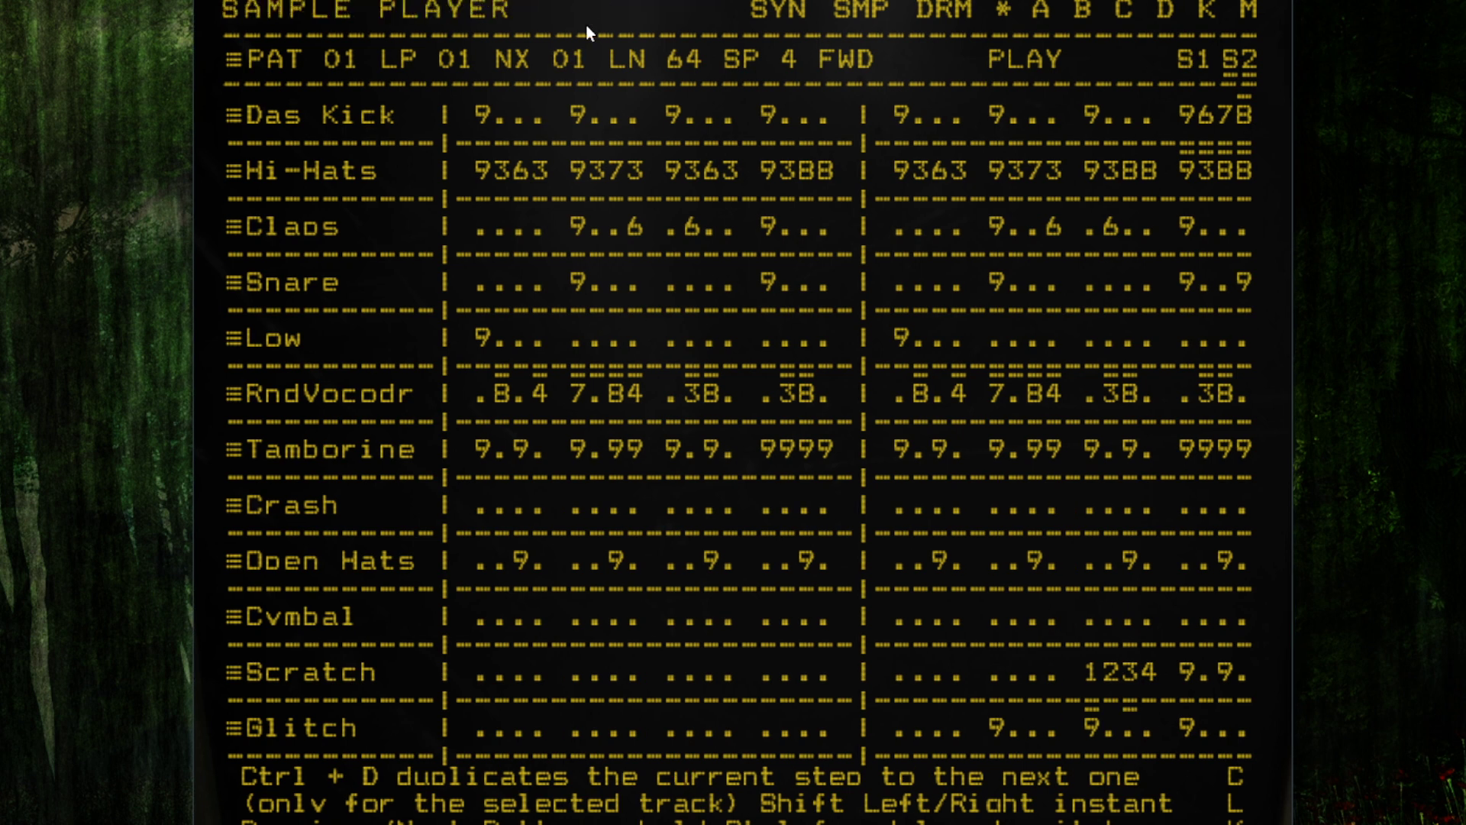
{"action": "left_click", "coordinate": [653, 16]}
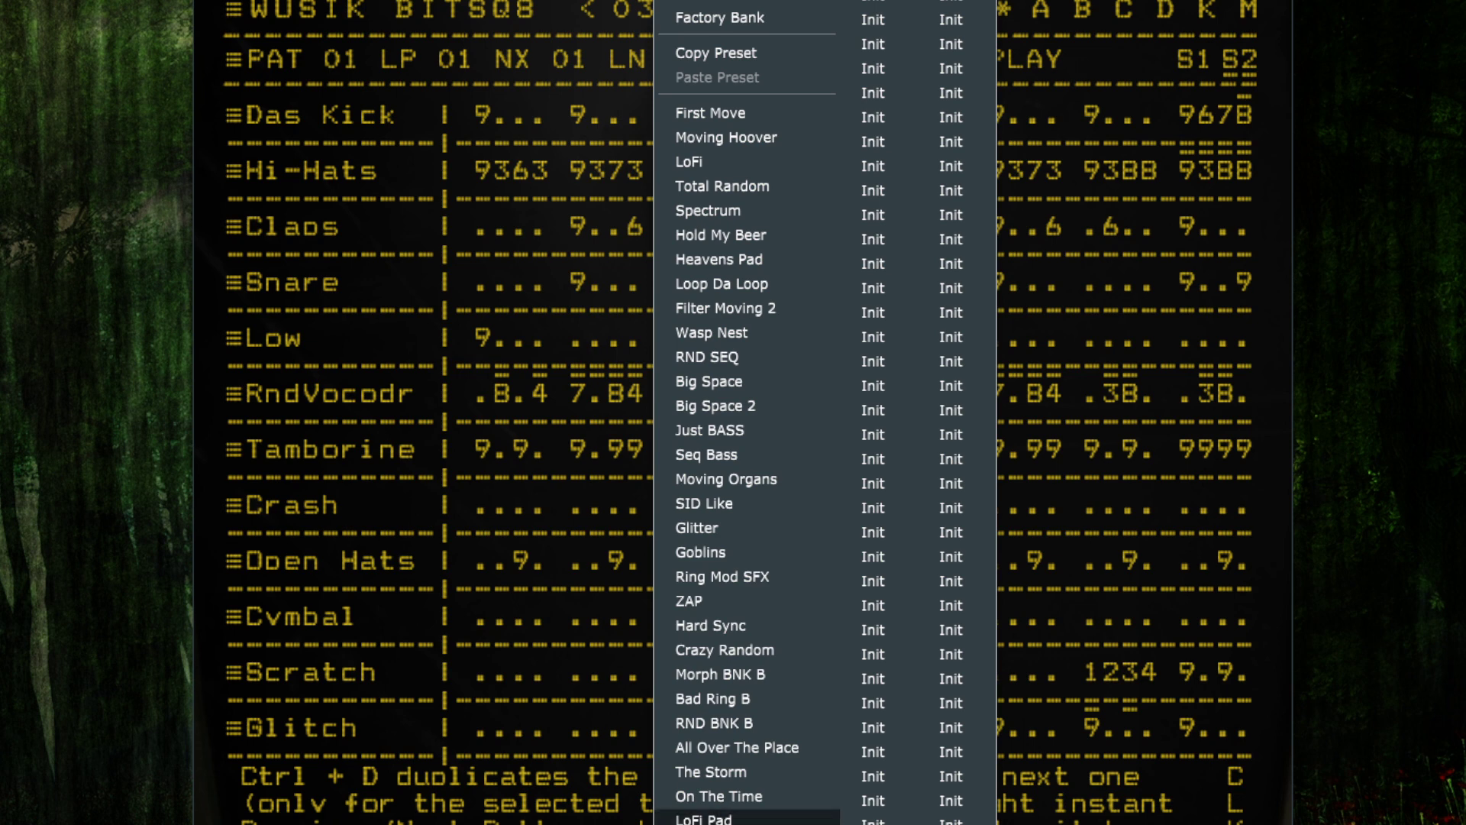
{"action": "left_click", "coordinate": [781, 777]}
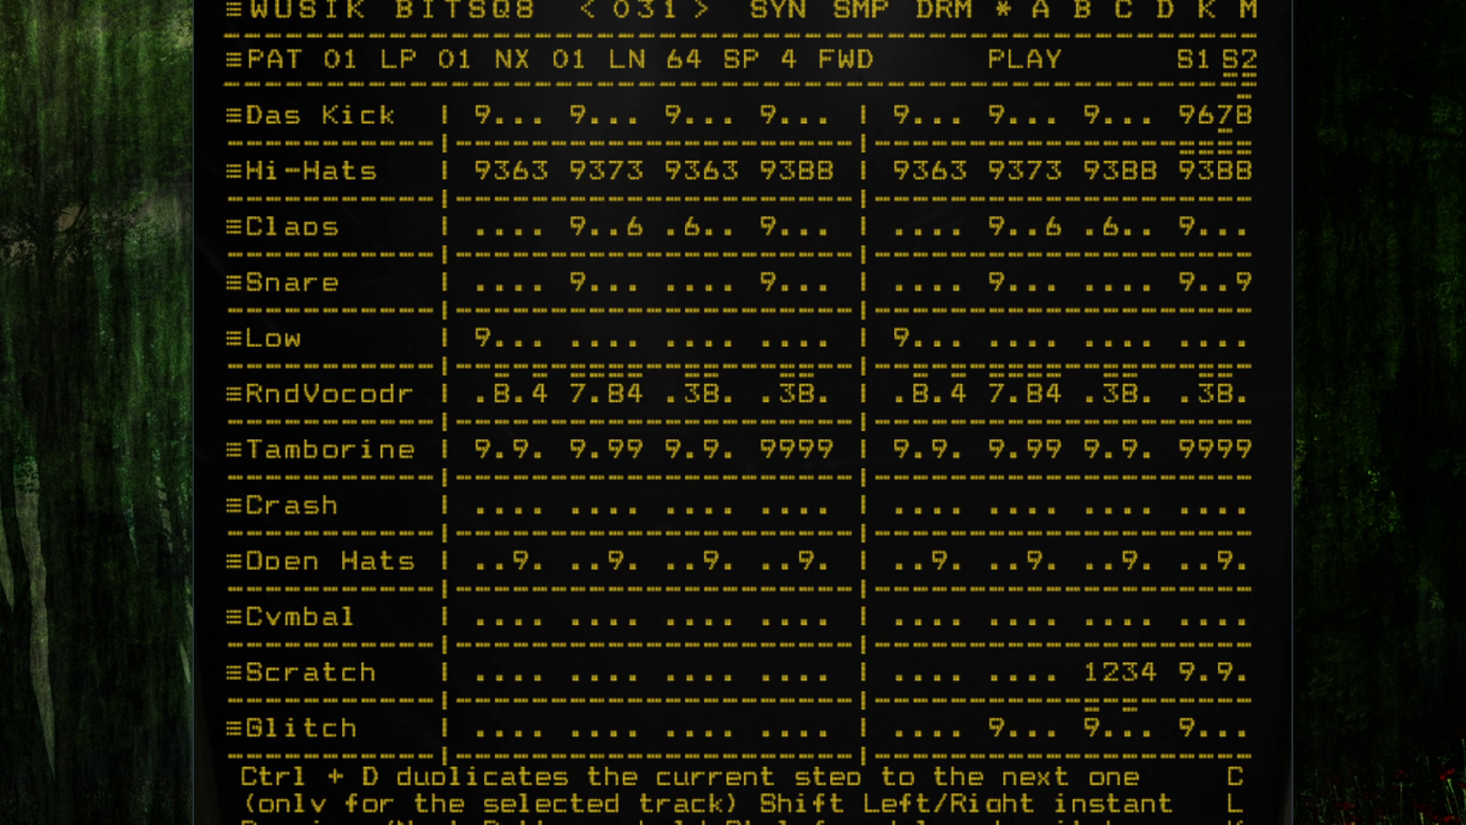
- Turn off fullscreen to display the whole monitor casing and its knobs
{"action": "left_click", "coordinate": [359, 16]}
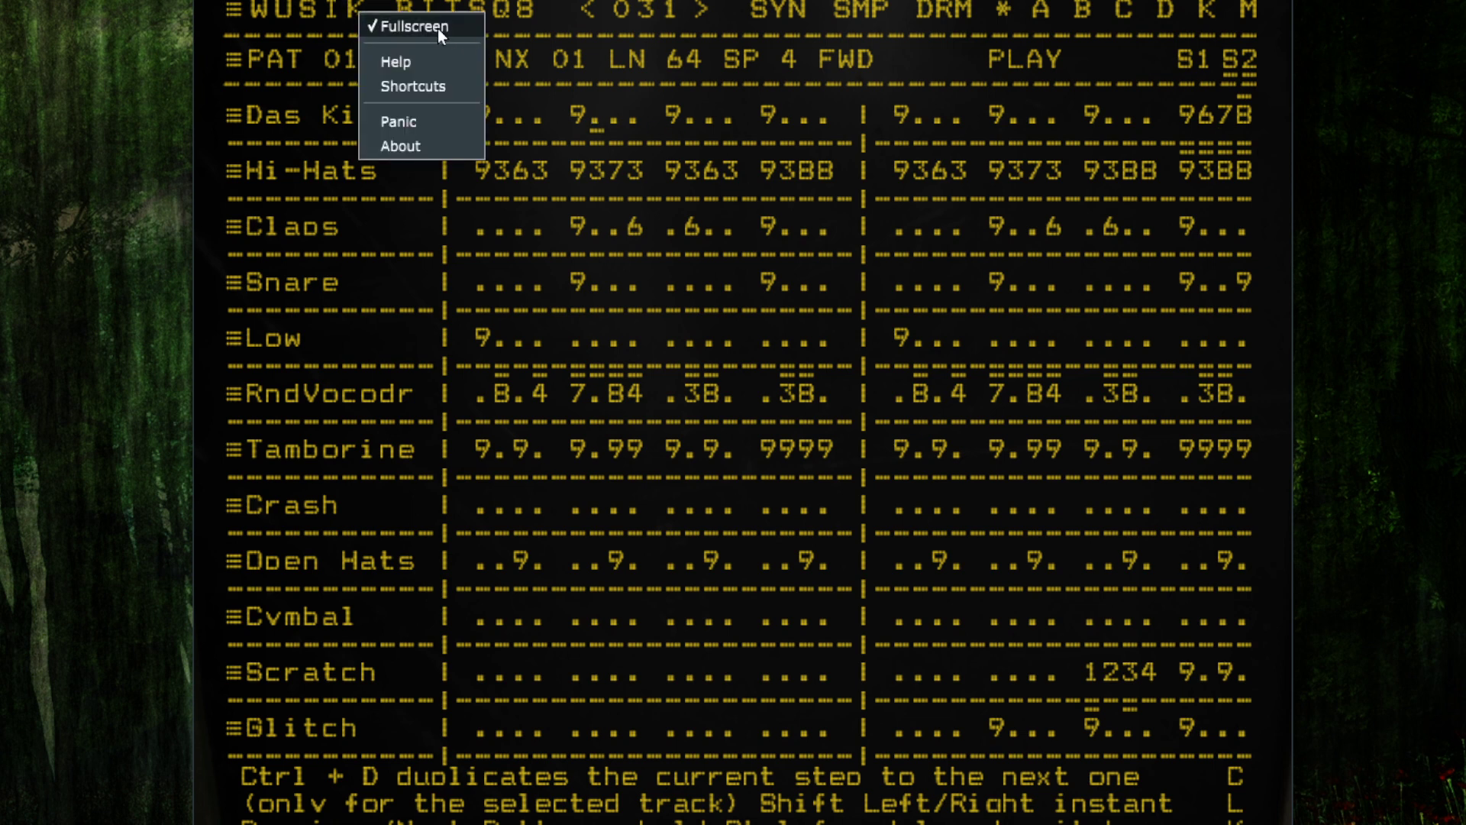
{"action": "left_click", "coordinate": [389, 4]}
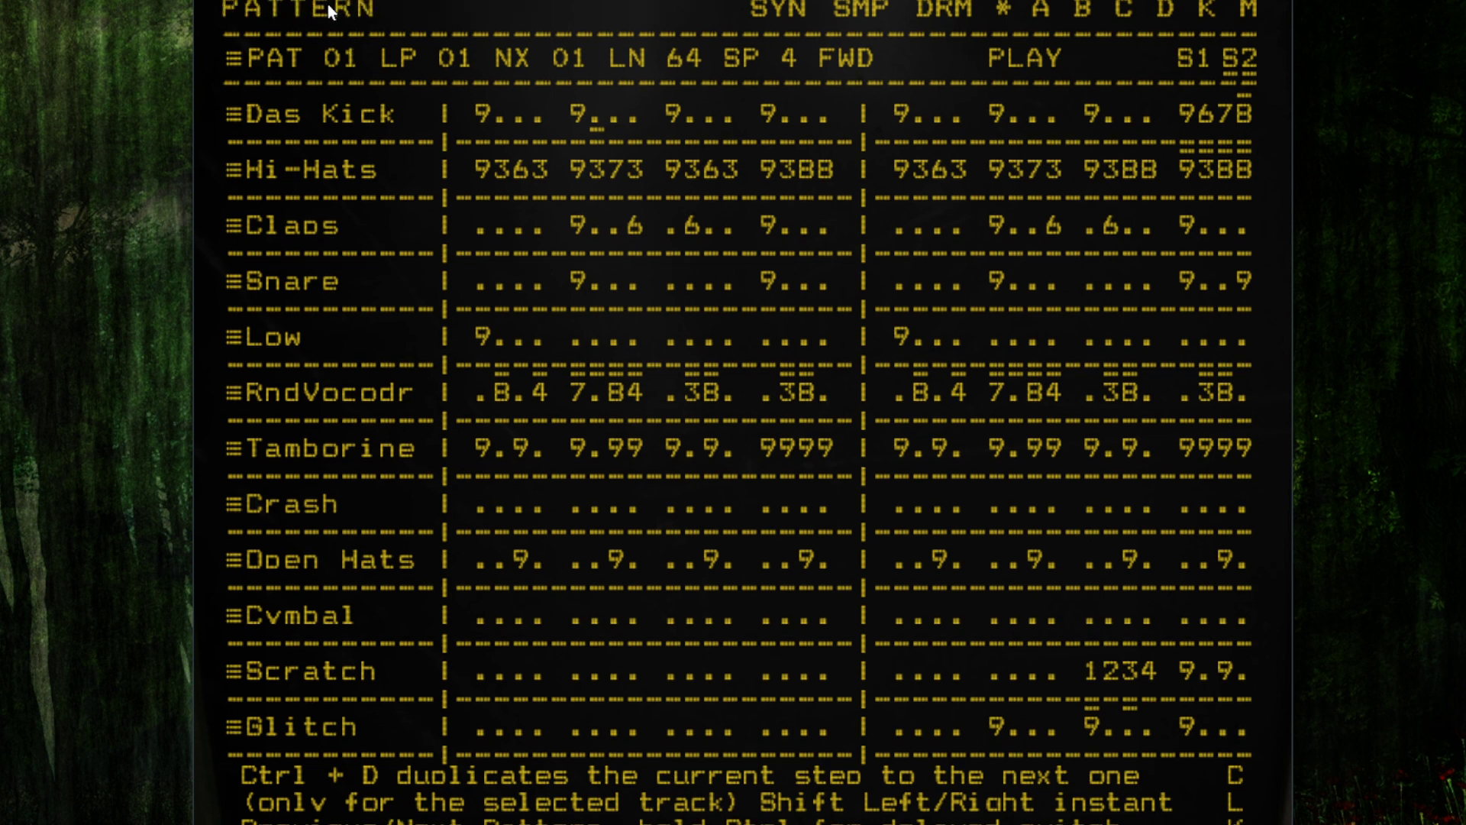
{"action": "left_click", "coordinate": [327, 3]}
{"action": "left_click", "coordinate": [395, 14]}
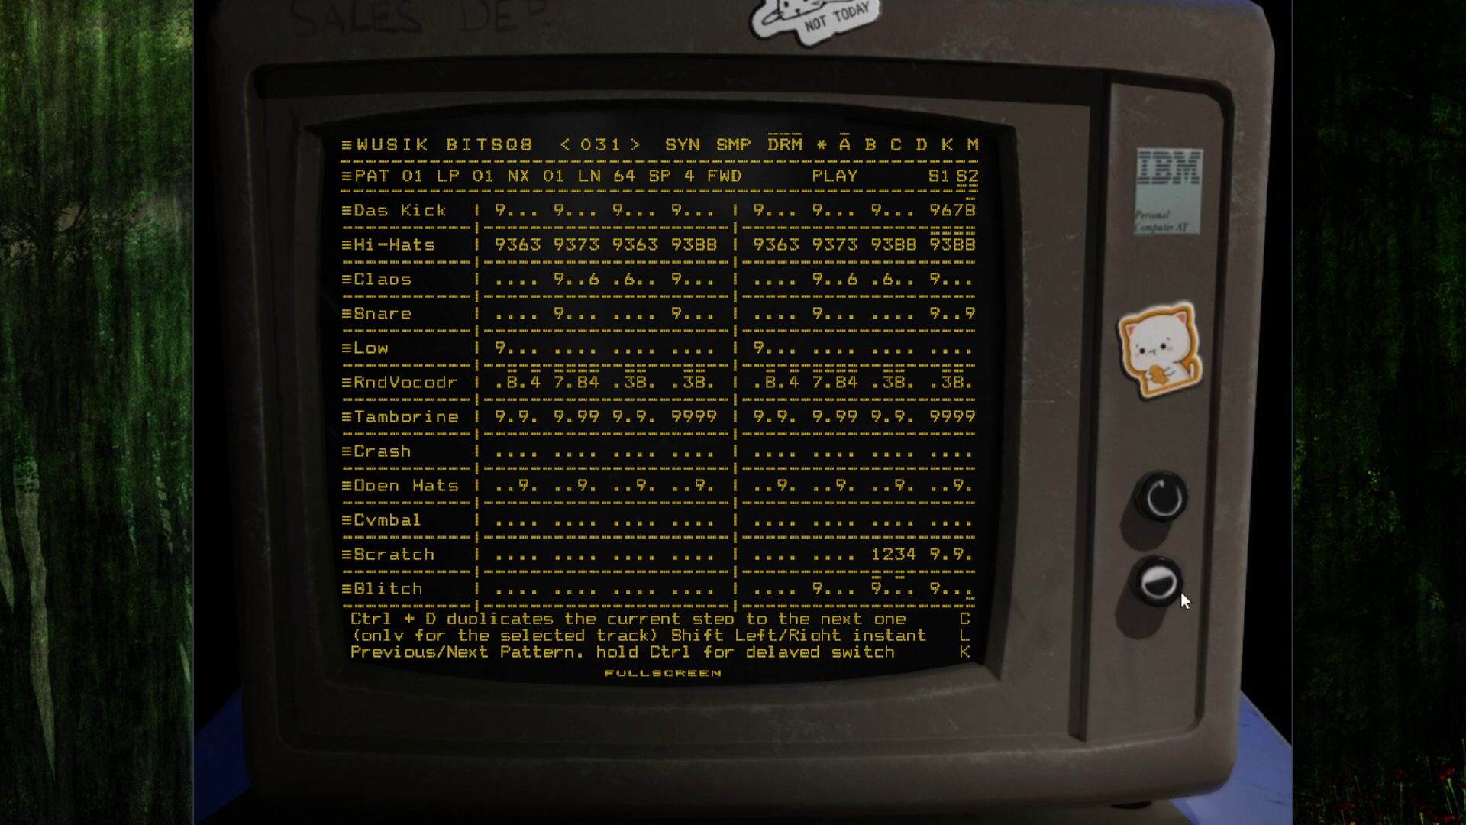
- Change the monitor's display colour to green, adjust its brightness, and return to fullscreen
{"action": "left_click_drag", "start_coordinate": [1186, 545], "coordinate": [1180, 368]}
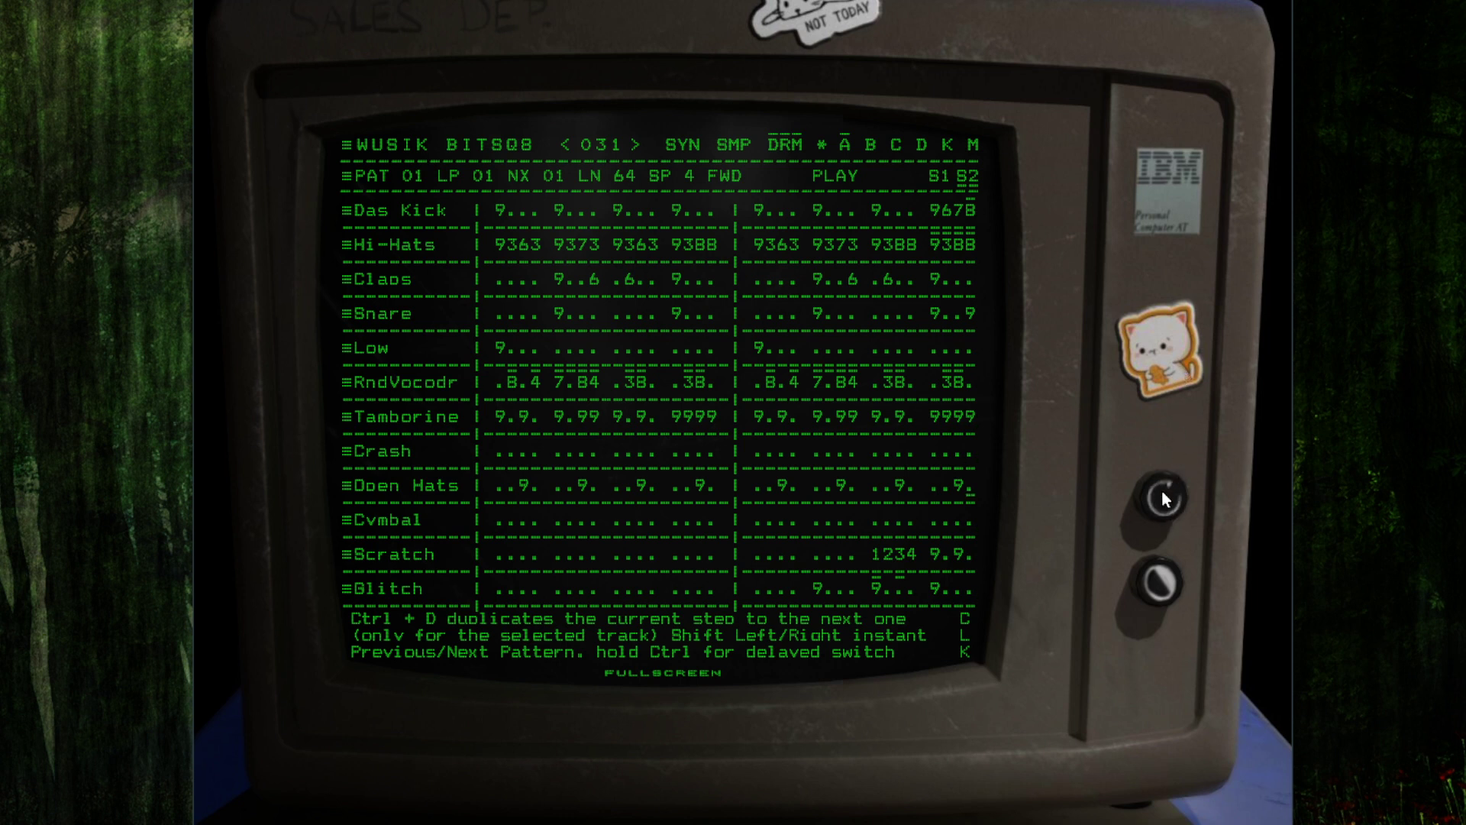
{"action": "left_click_drag", "start_coordinate": [1176, 440], "coordinate": [1178, 366]}
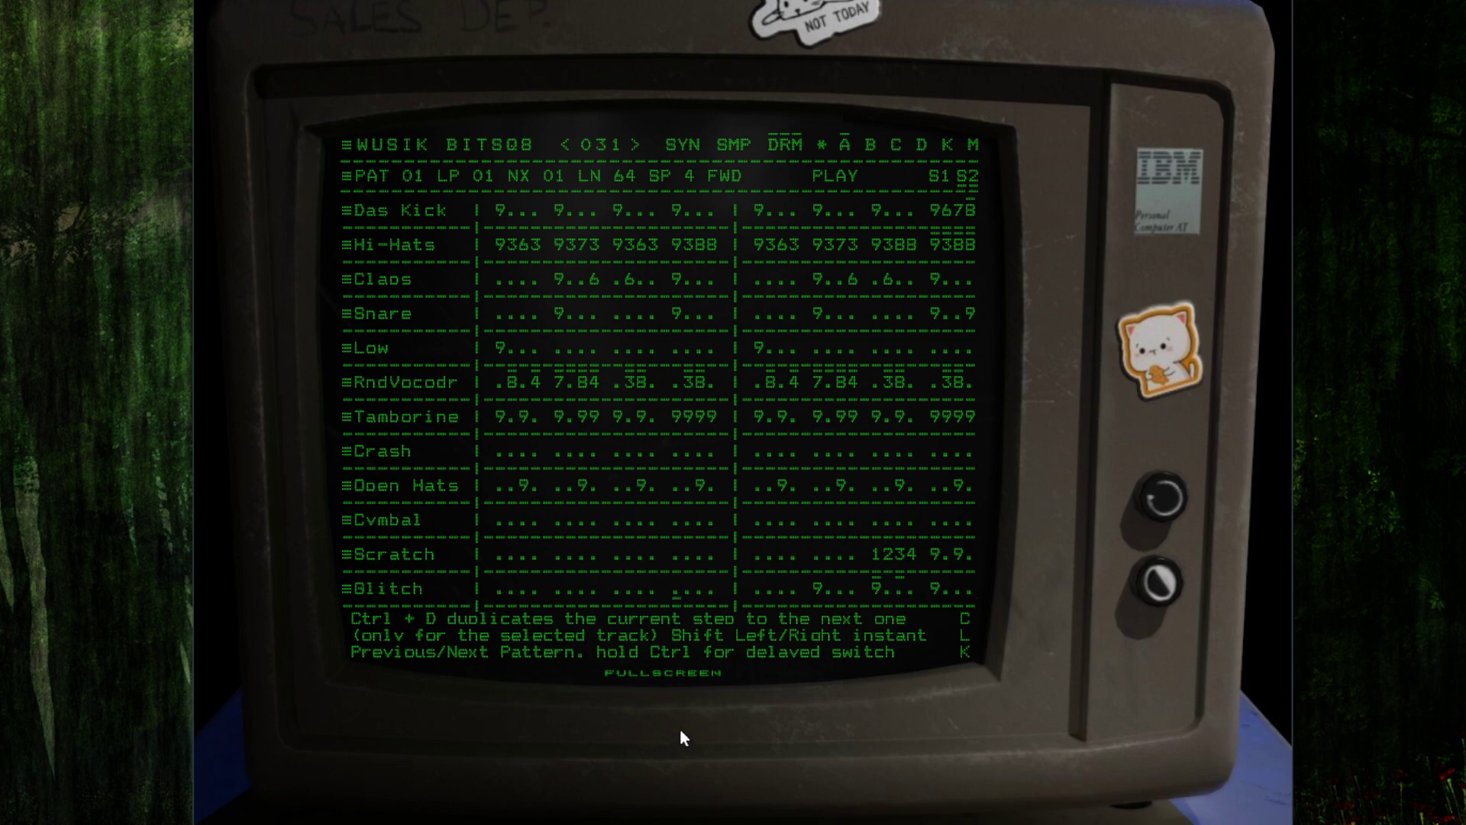
{"action": "left_click", "coordinate": [675, 676]}
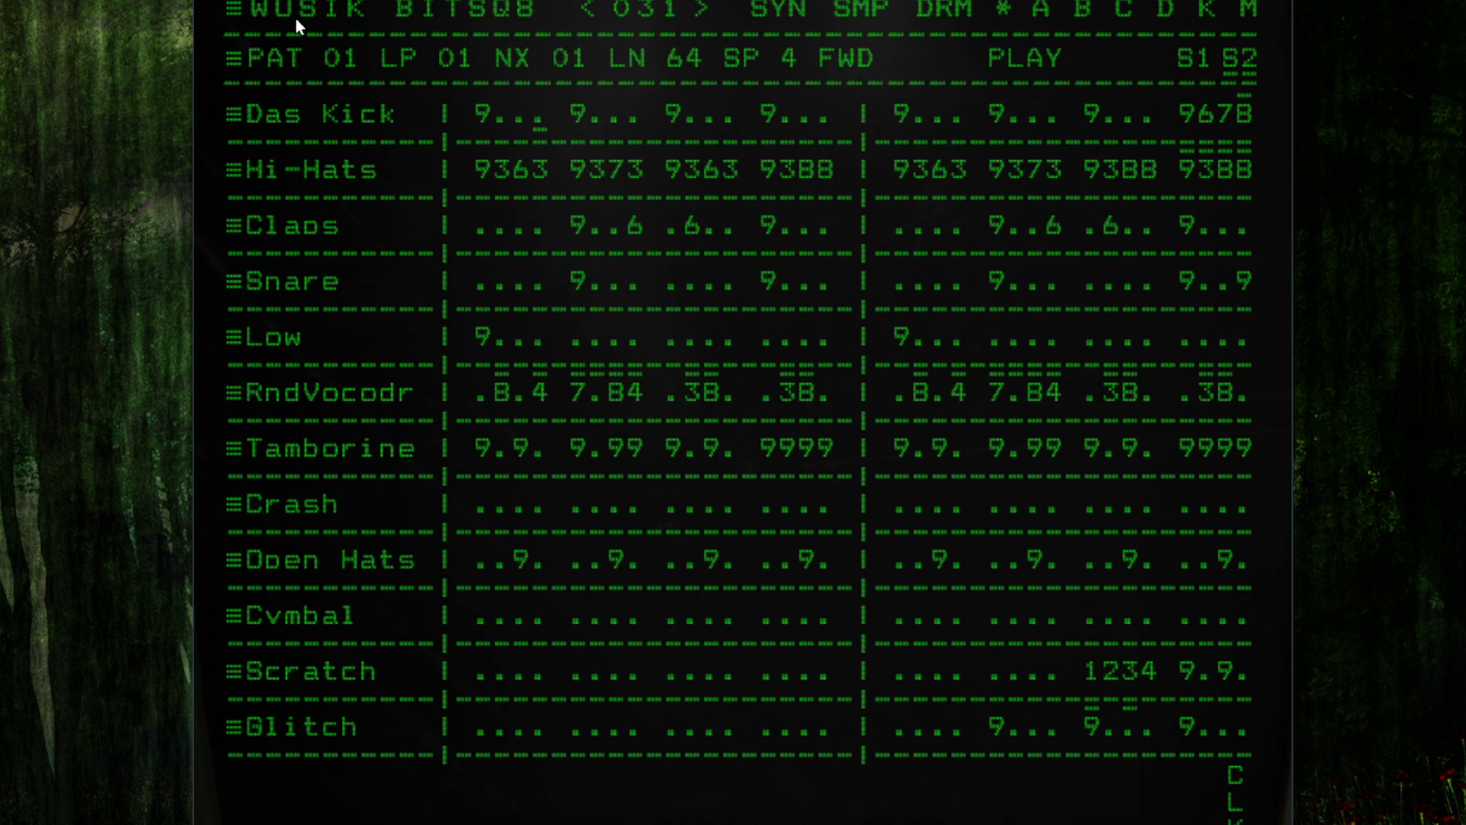
- In the synth section, load the Ring Mod SFX preset and set its quality mode to High
{"action": "left_click", "coordinate": [776, 10]}
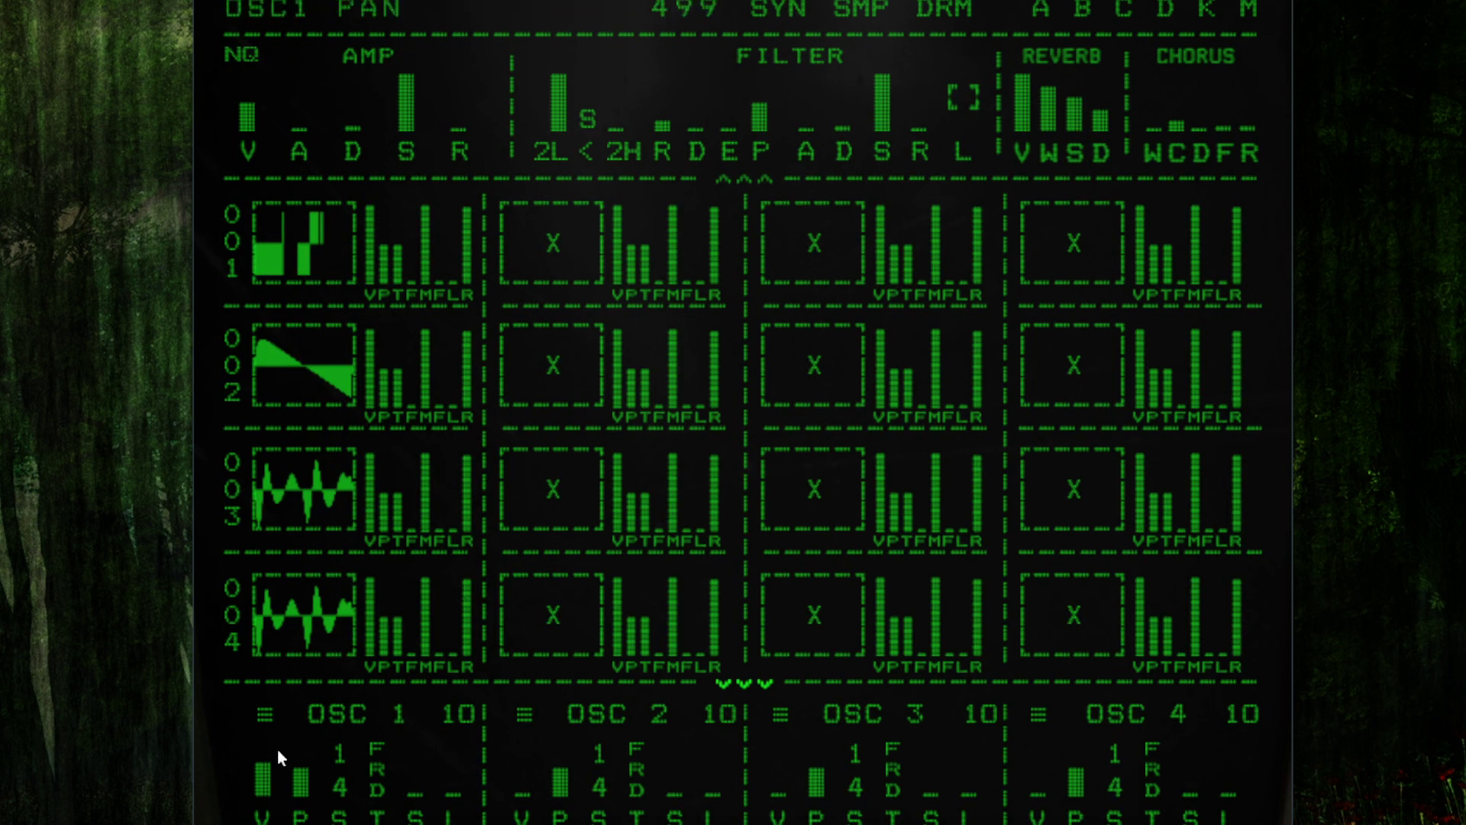
{"action": "left_click", "coordinate": [267, 721]}
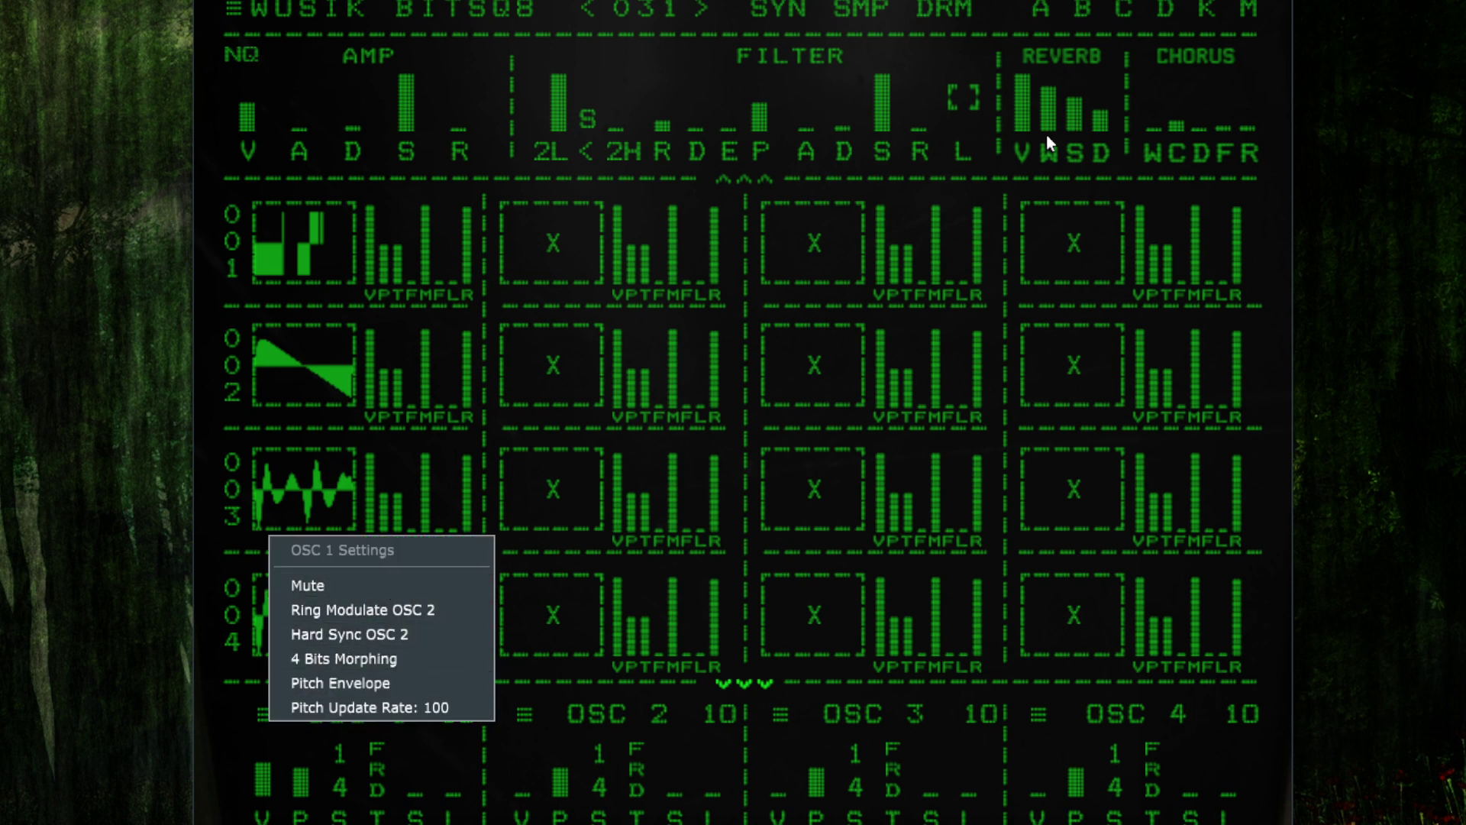
{"action": "left_click", "coordinate": [685, 13]}
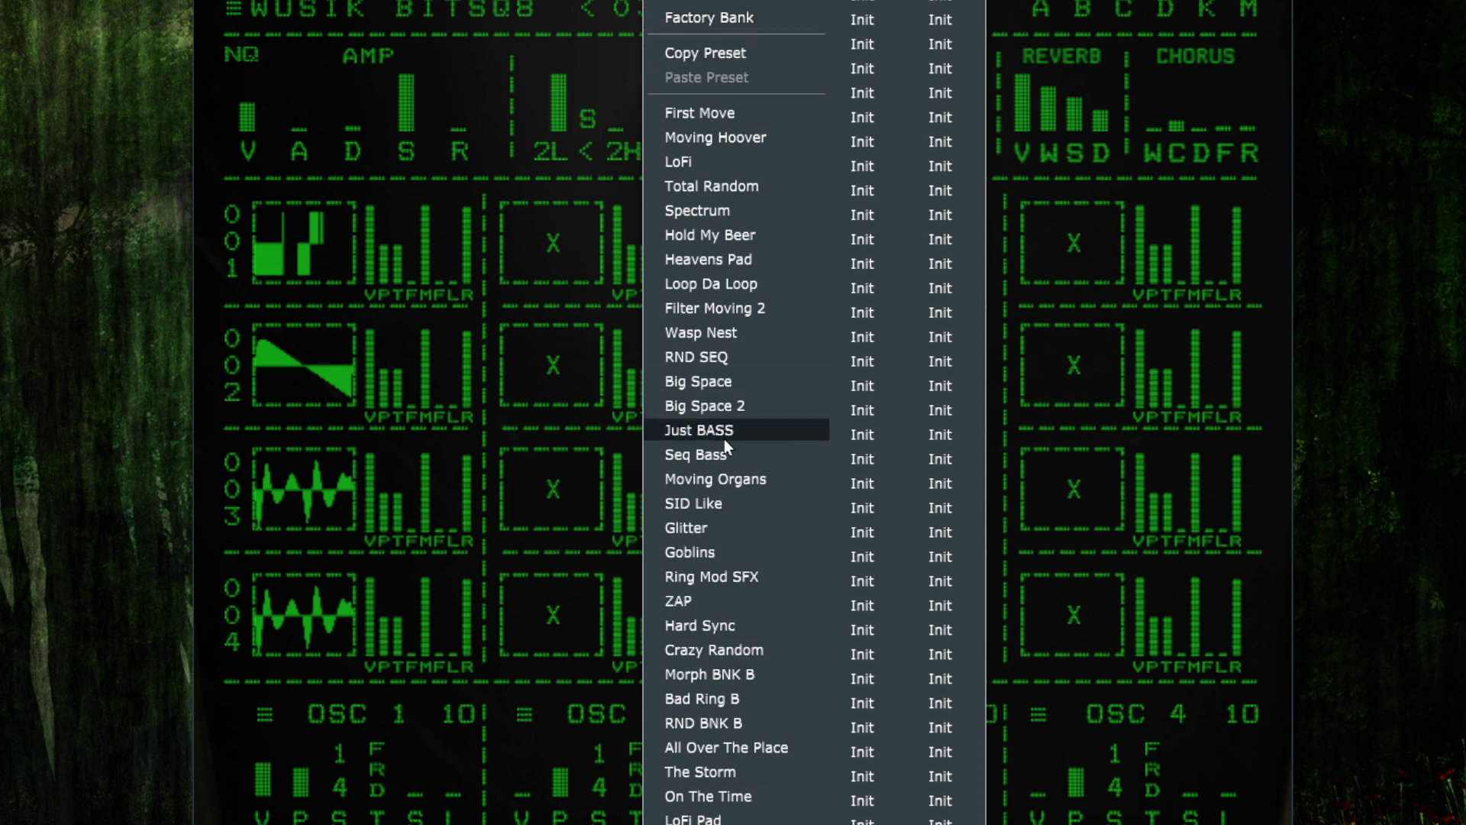
{"action": "left_click", "coordinate": [762, 579]}
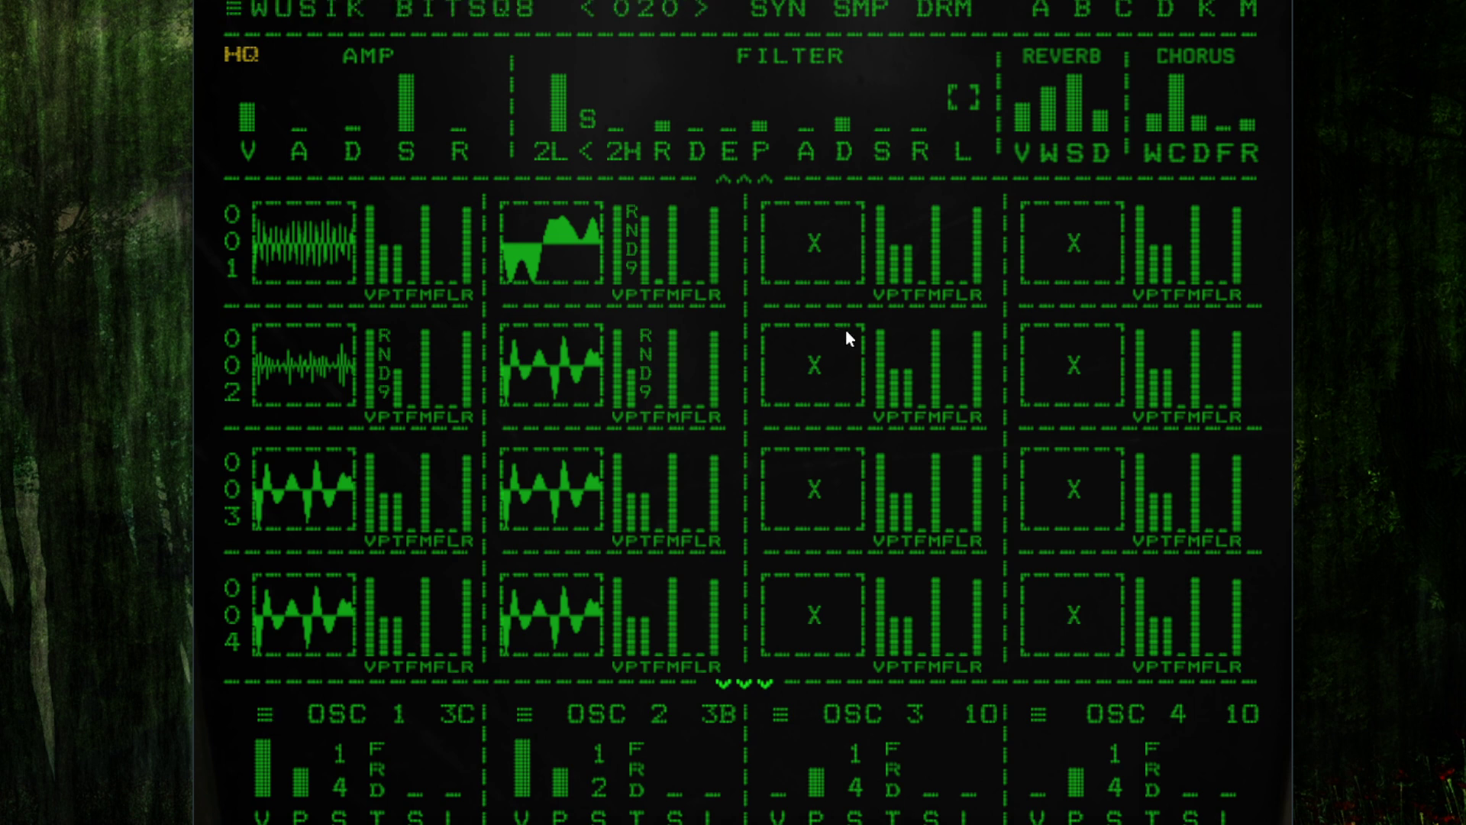
{"action": "left_click", "coordinate": [241, 56]}
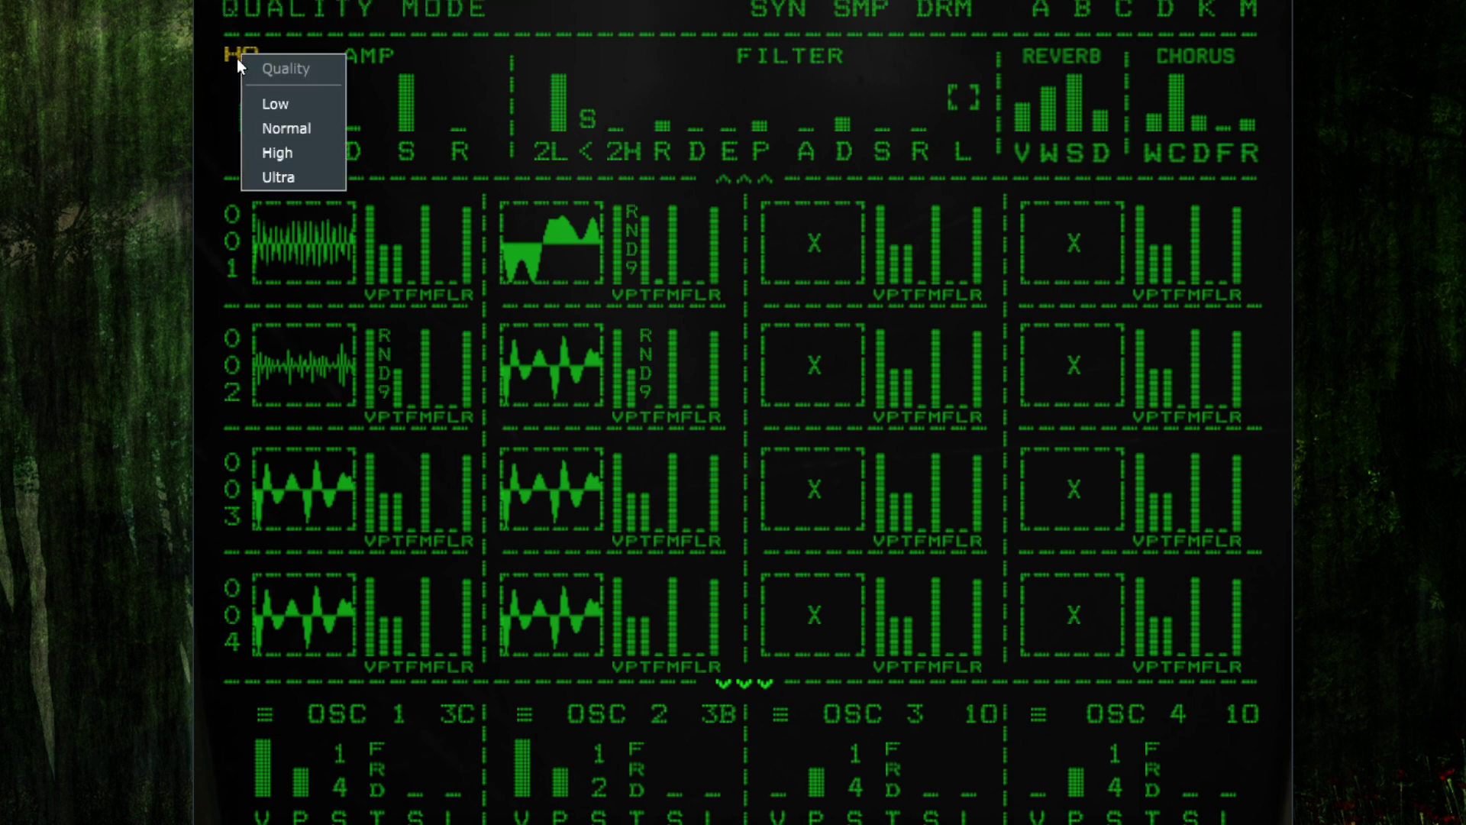
{"action": "left_click", "coordinate": [279, 150]}
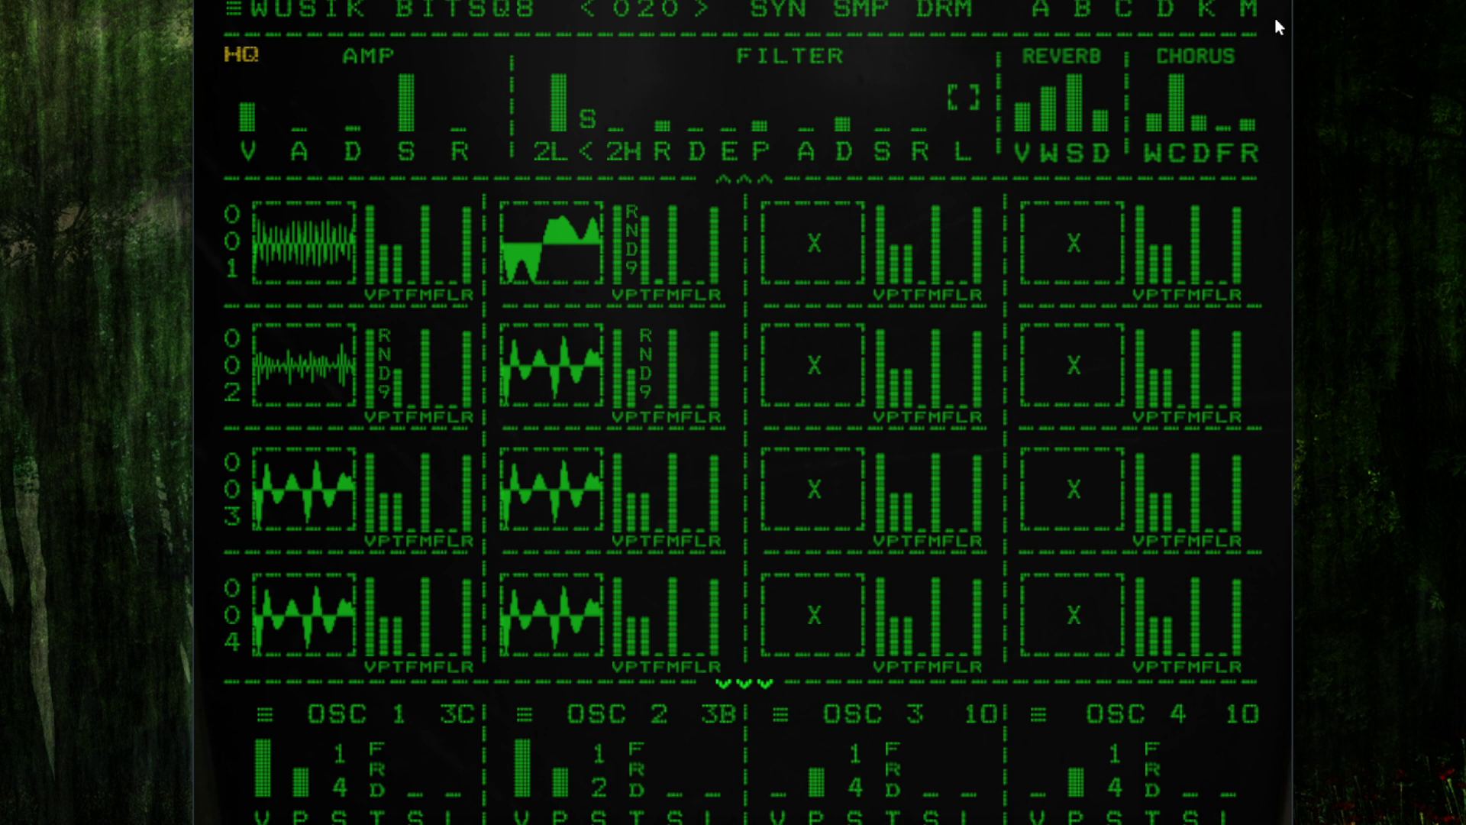
- Look over the Ring Mod SFX preset's drum machine and synth sections and the preset list
{"action": "left_click", "coordinate": [871, 9]}
{"action": "left_click", "coordinate": [926, 11]}
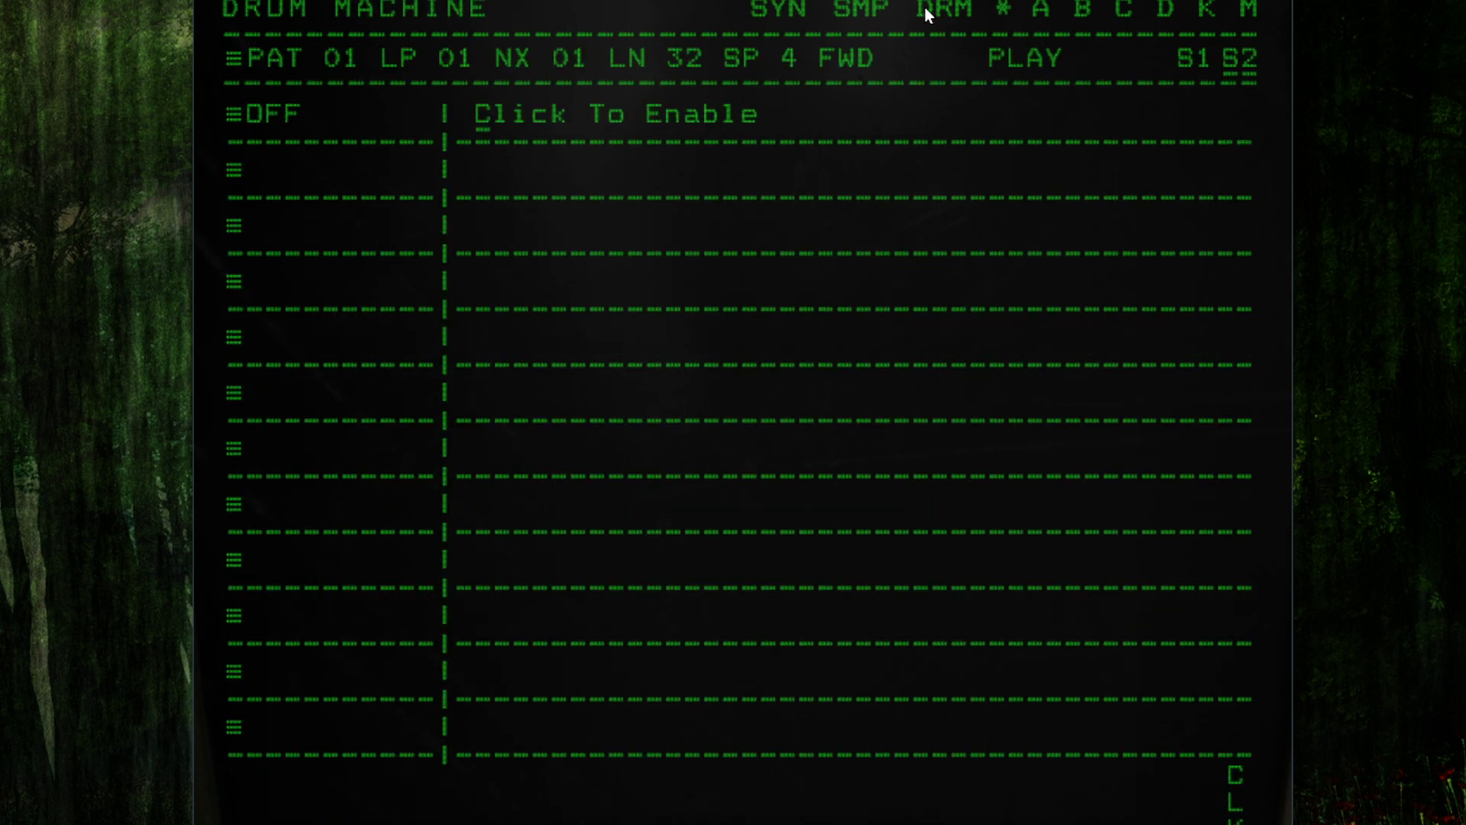
{"action": "left_click", "coordinate": [772, 17]}
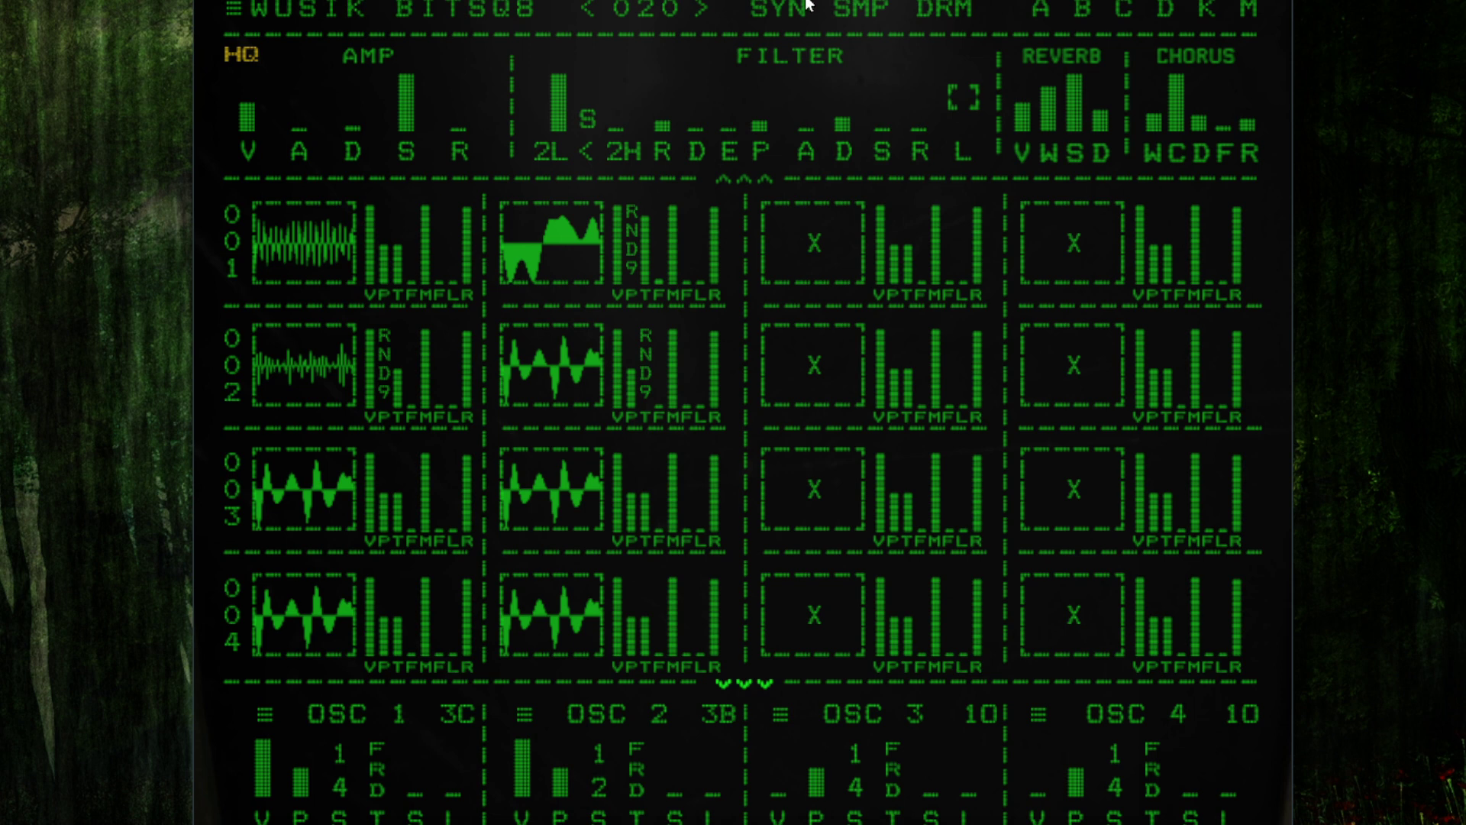
{"action": "left_click", "coordinate": [655, 9]}
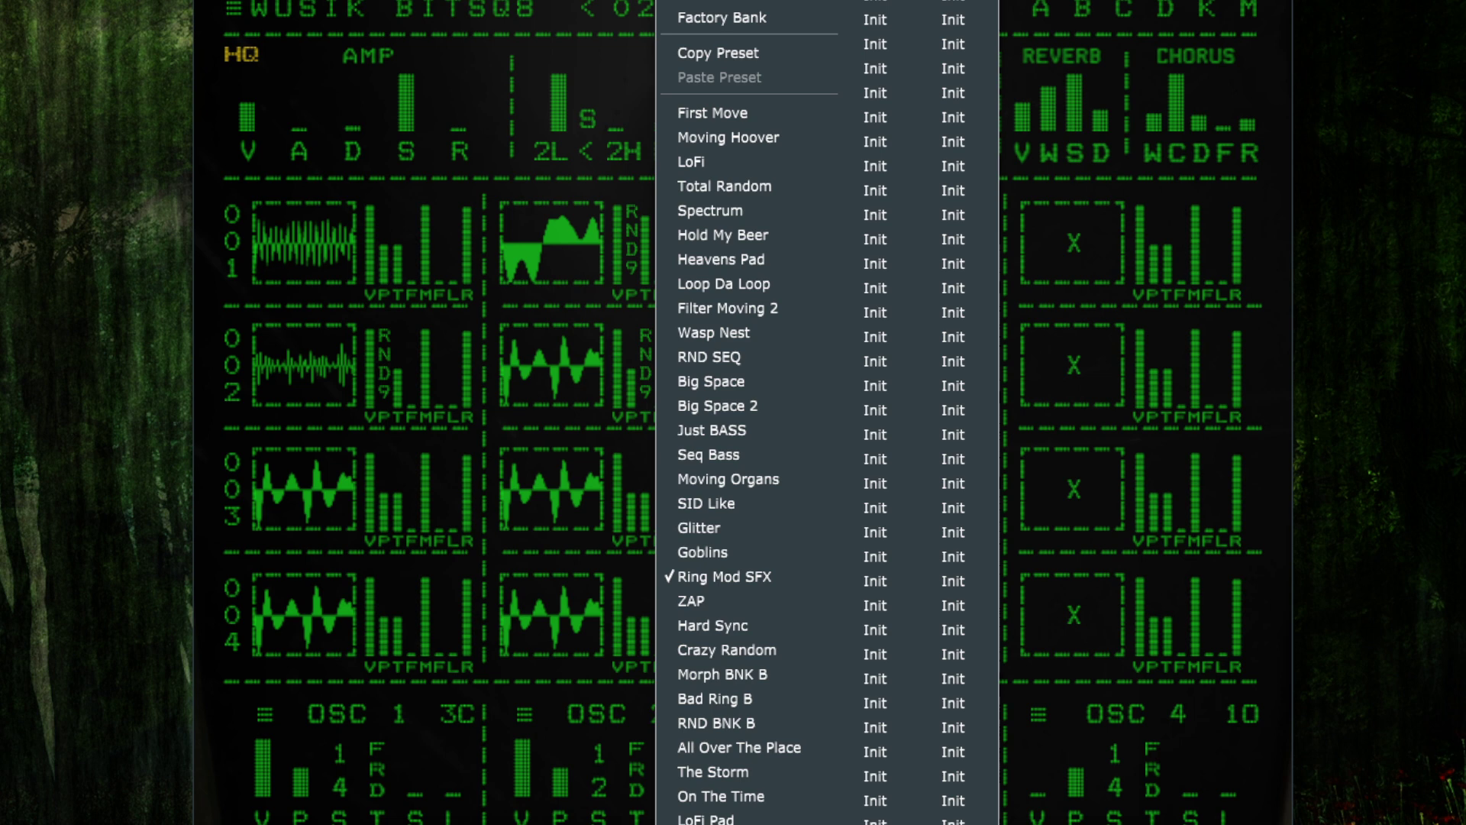
{"action": "key", "text": "Escape"}
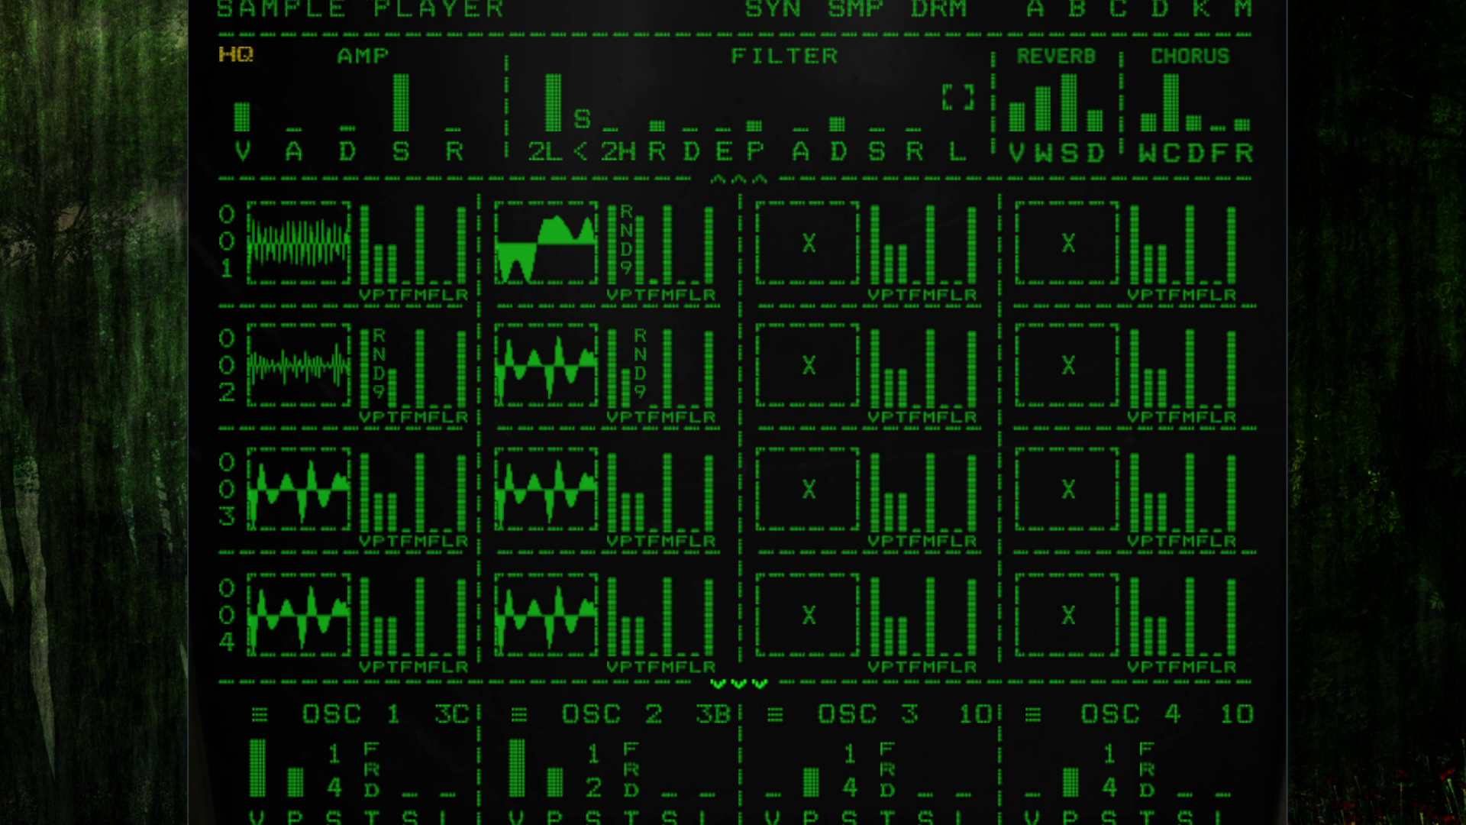
- Page through the drum machine's shortcut hints and return to the synth section
{"action": "left_click", "coordinate": [950, 11]}
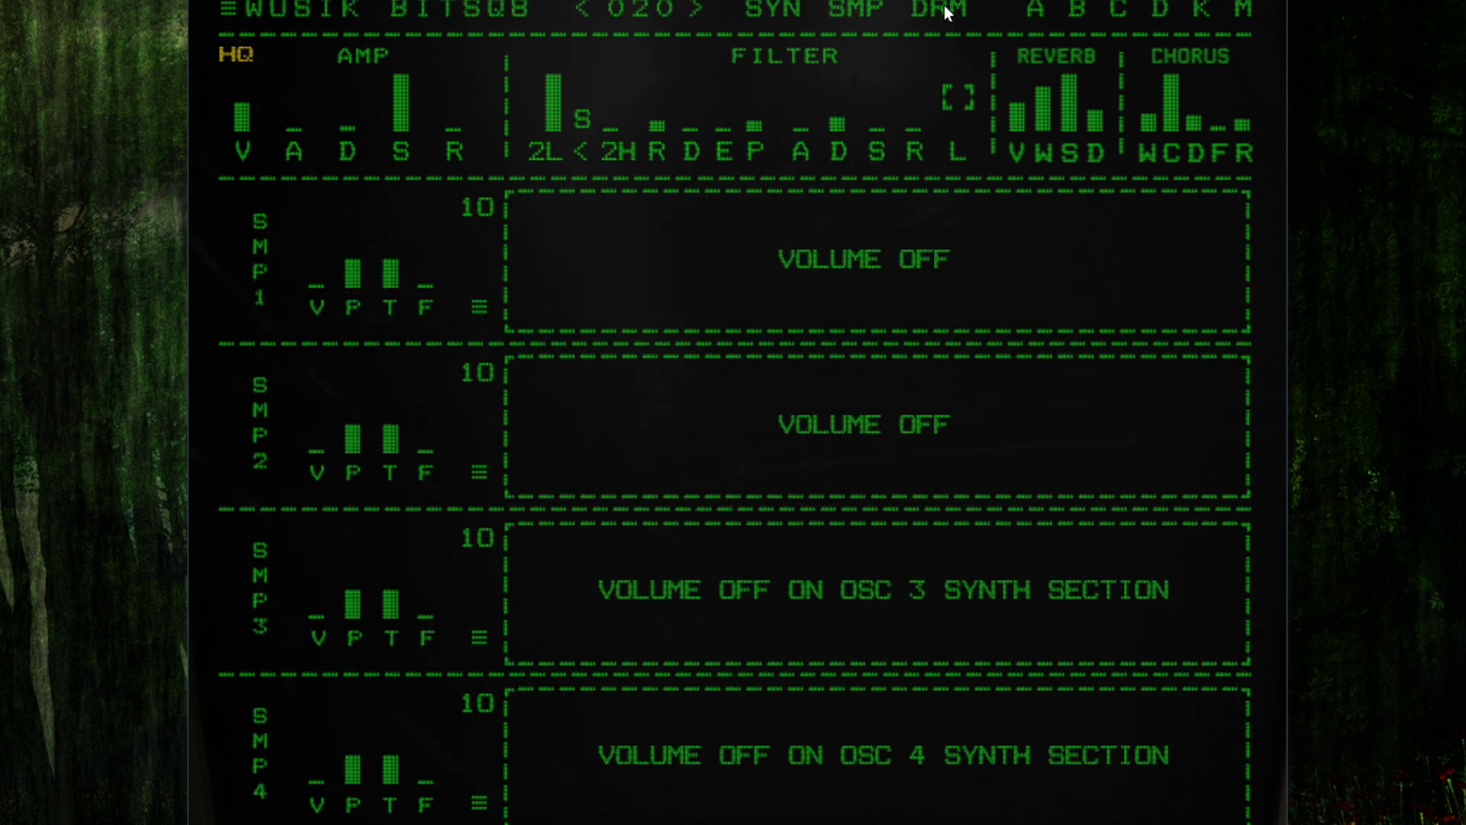
{"action": "left_click", "coordinate": [943, 6]}
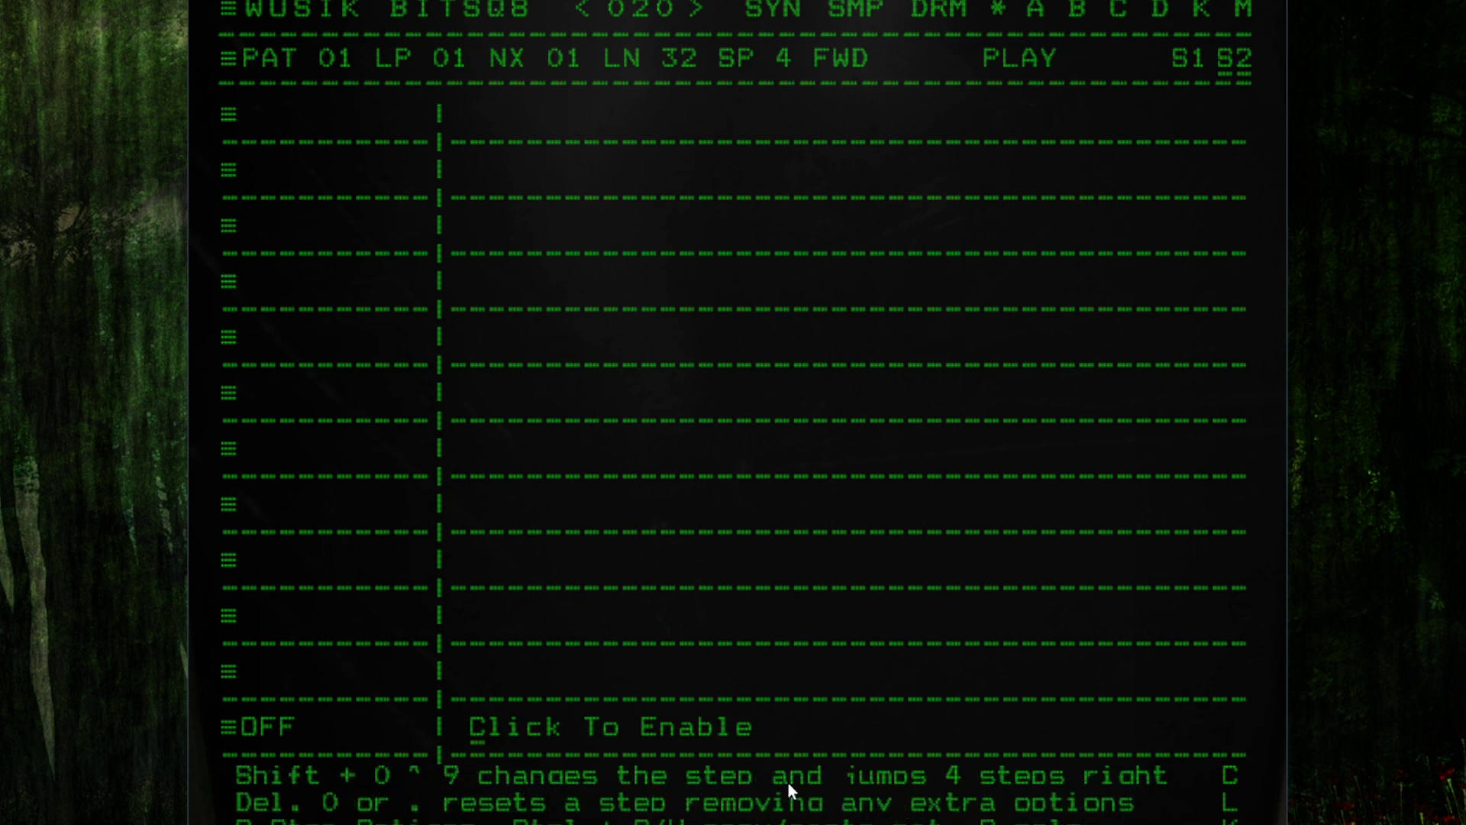
{"action": "left_click", "coordinate": [788, 783]}
{"action": "left_click", "coordinate": [788, 783]}
{"action": "left_click", "coordinate": [788, 783]}
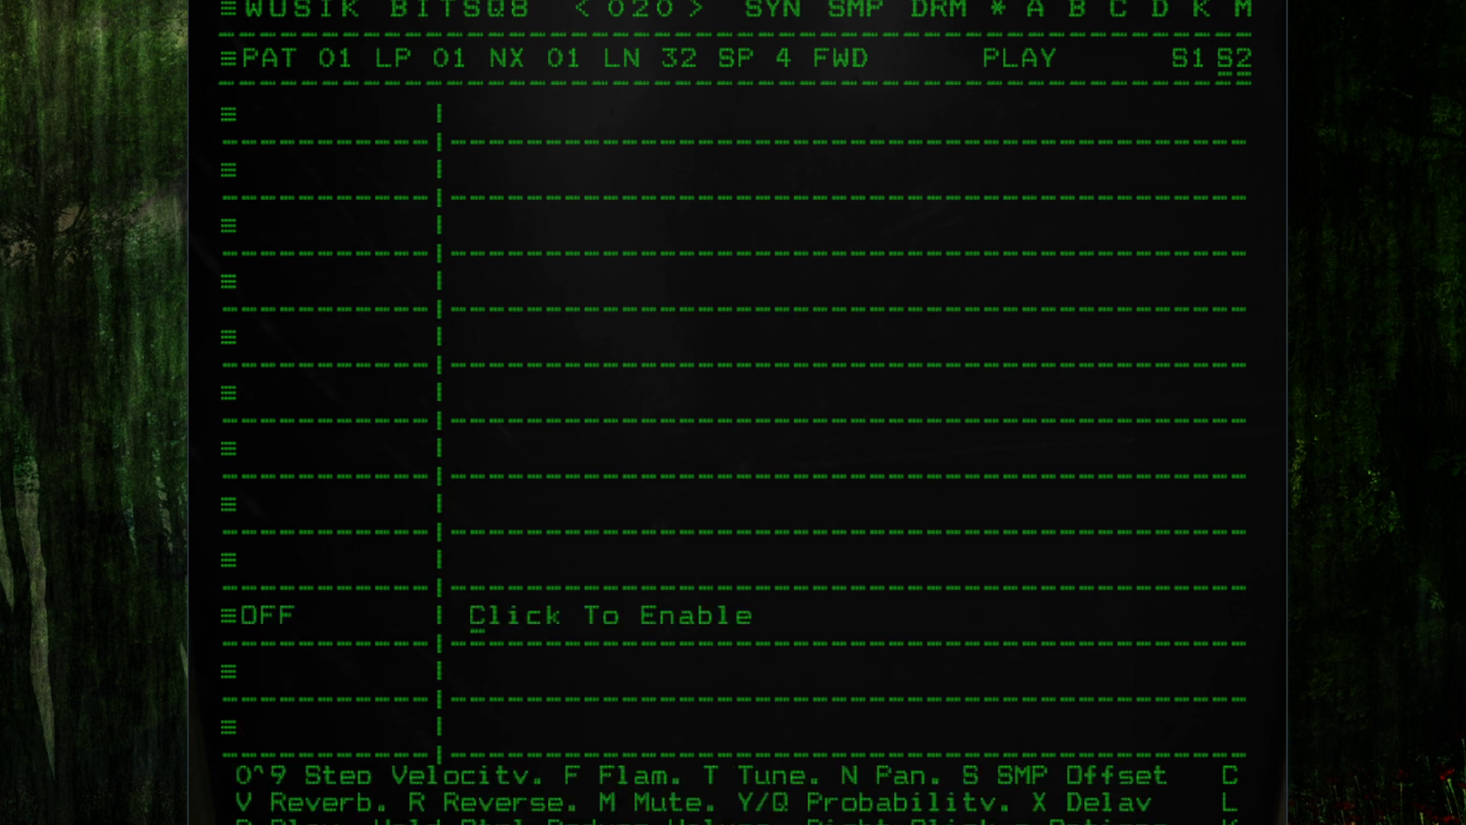
{"action": "left_click_drag", "start_coordinate": [468, 612], "coordinate": [741, 38]}
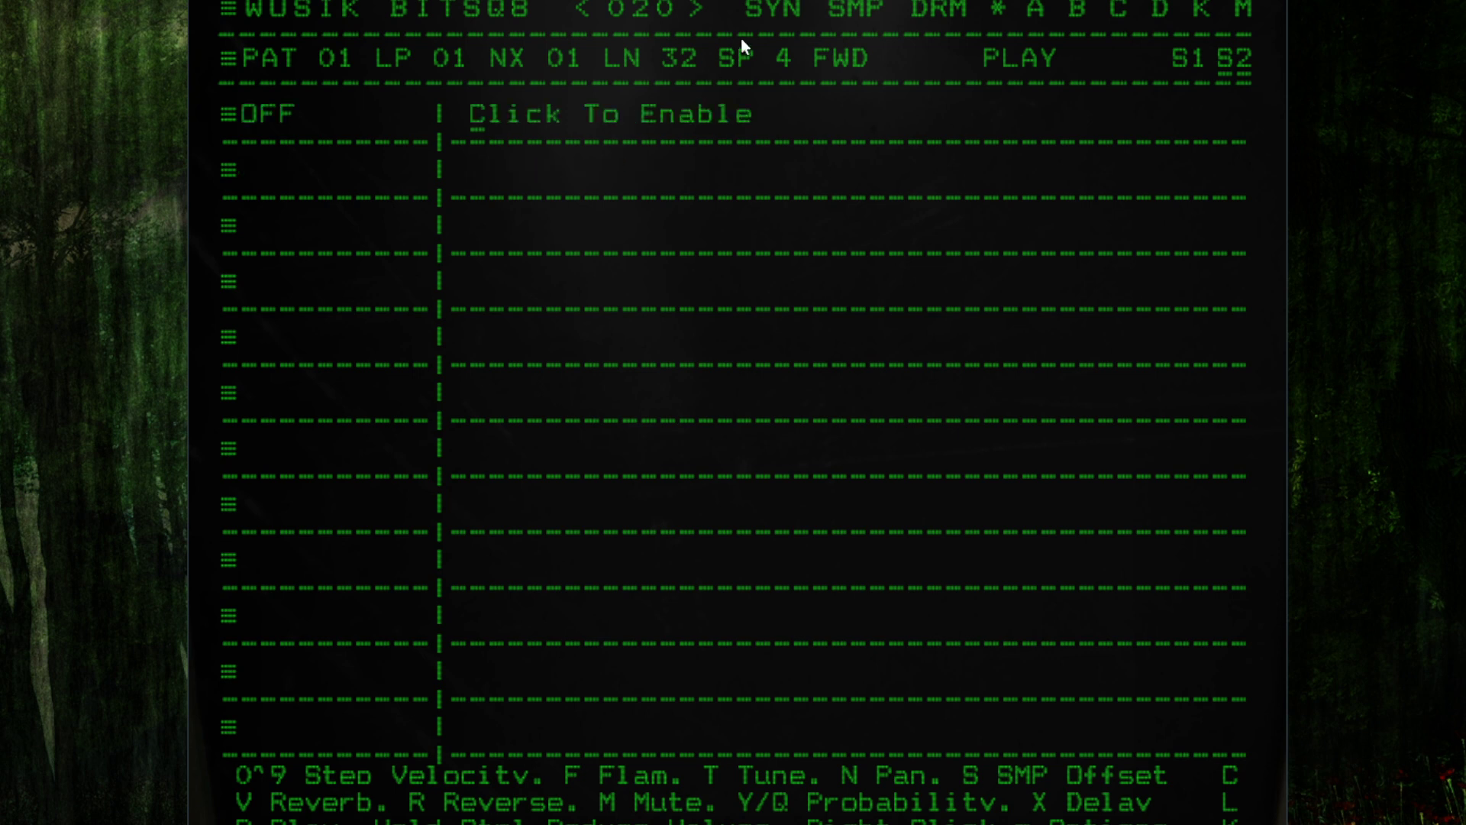
{"action": "left_click", "coordinate": [786, 9]}
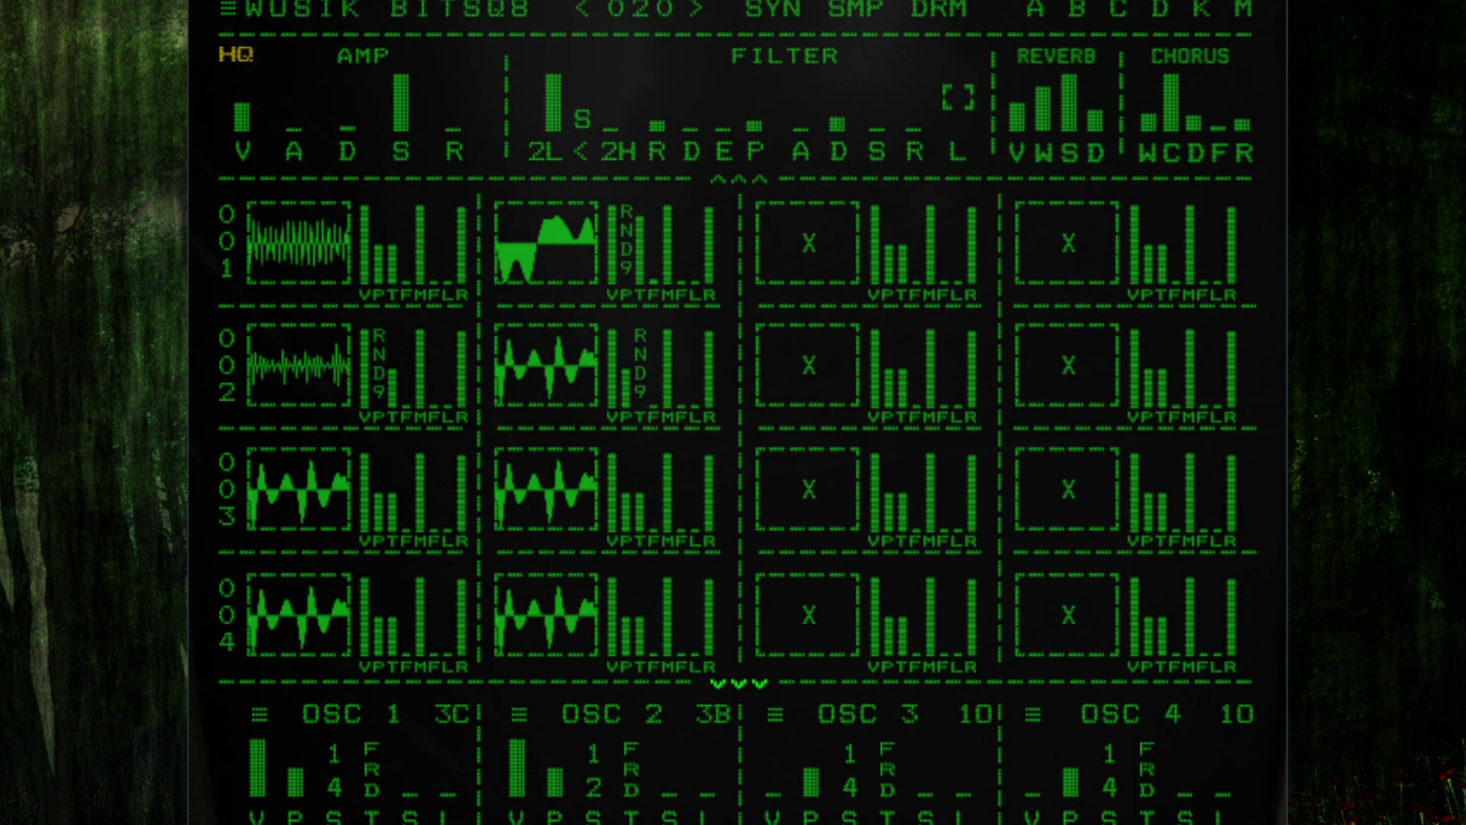